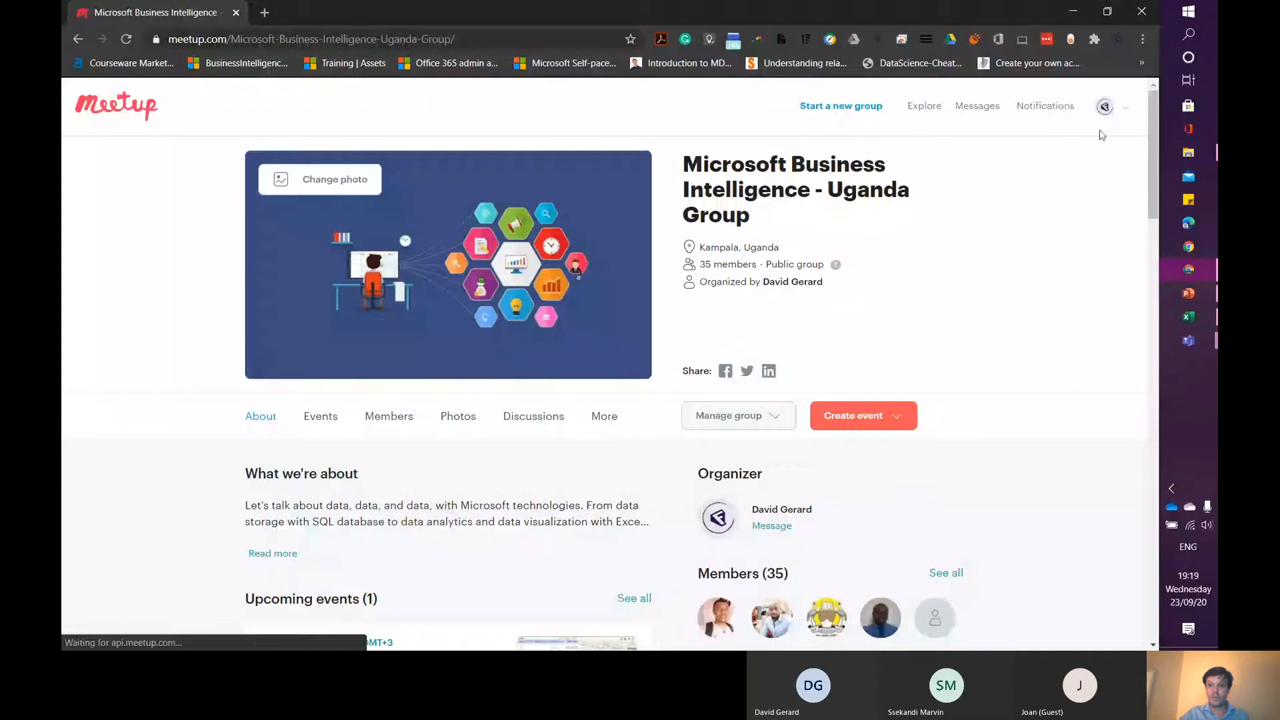
- Open the Microsoft 365 - Office productivity - Uganda Group page from the account's list of groups
left_click(1105, 108)
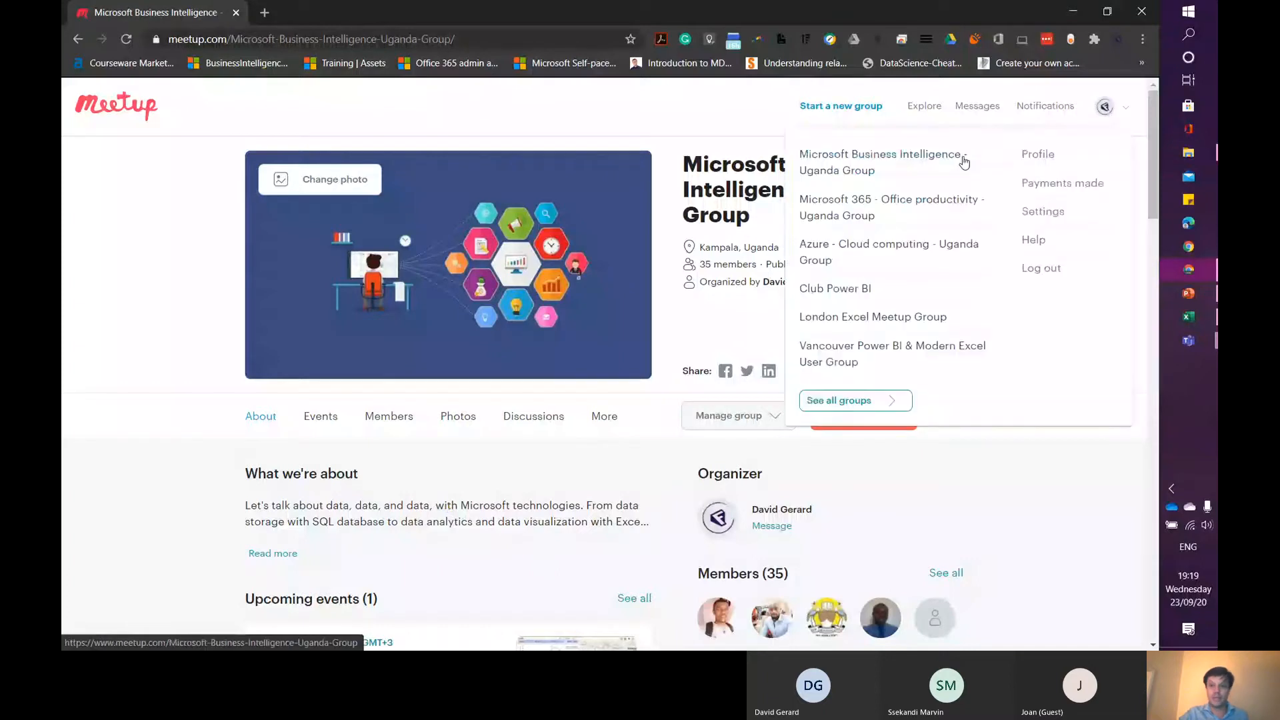
left_click(964, 162)
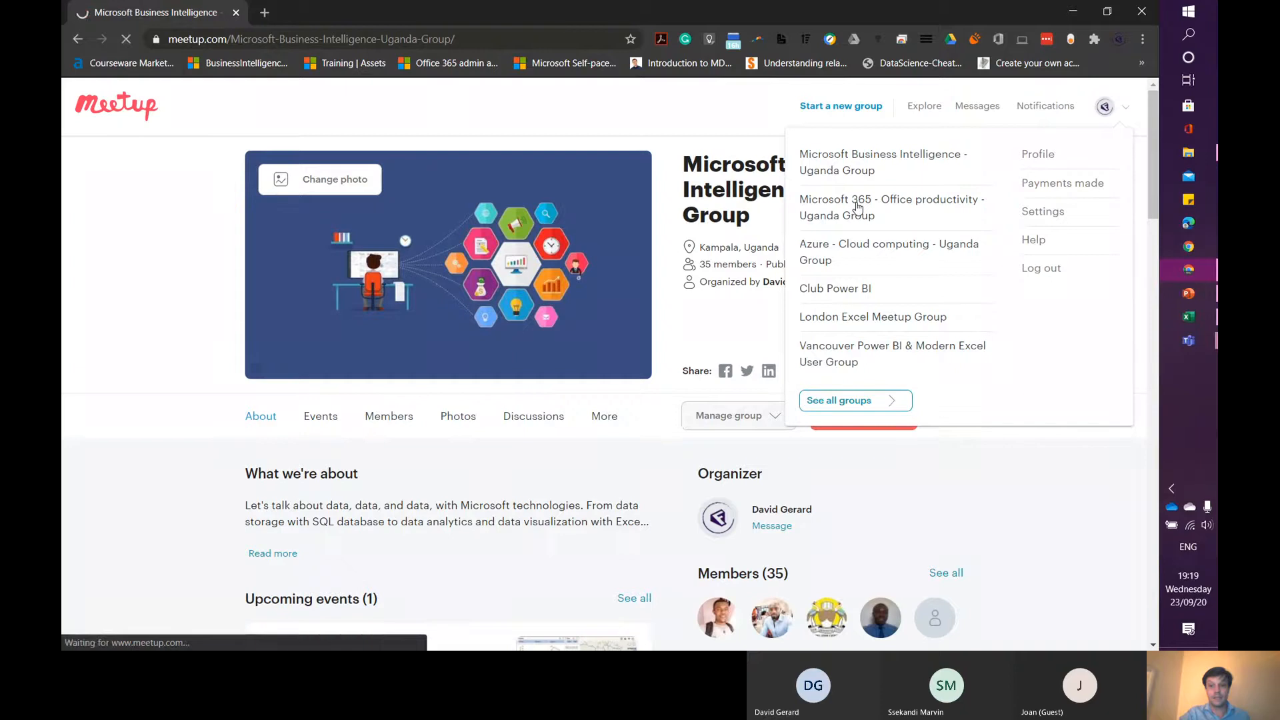
left_click(844, 216)
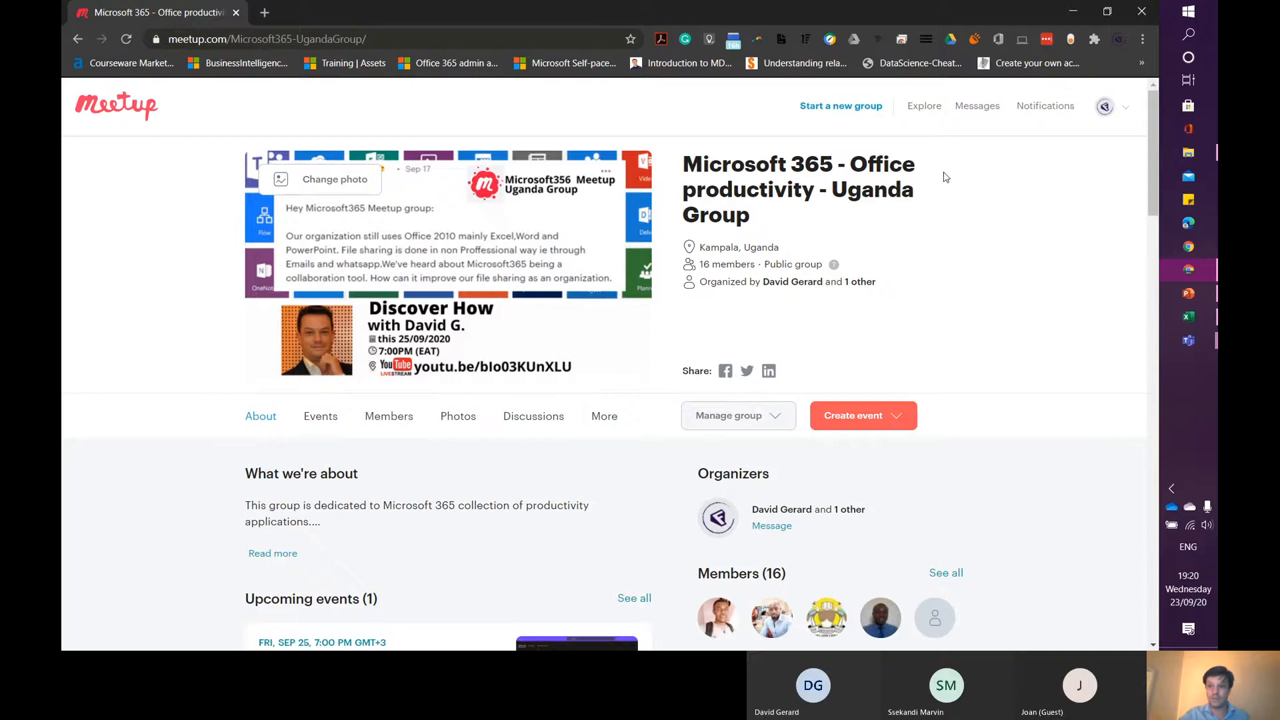
- Switch to the other browser, open office.com and display the list of all Microsoft 365 apps
left_click(1193, 222)
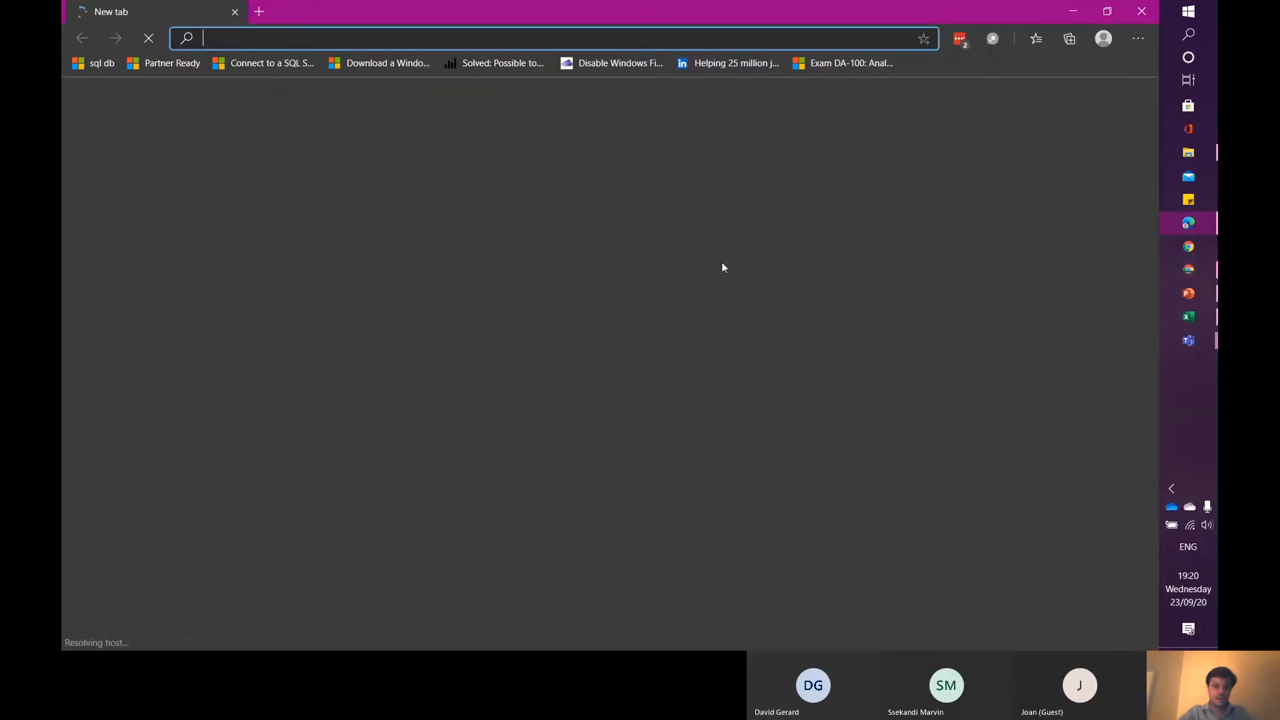
type("offic")
key("Return")
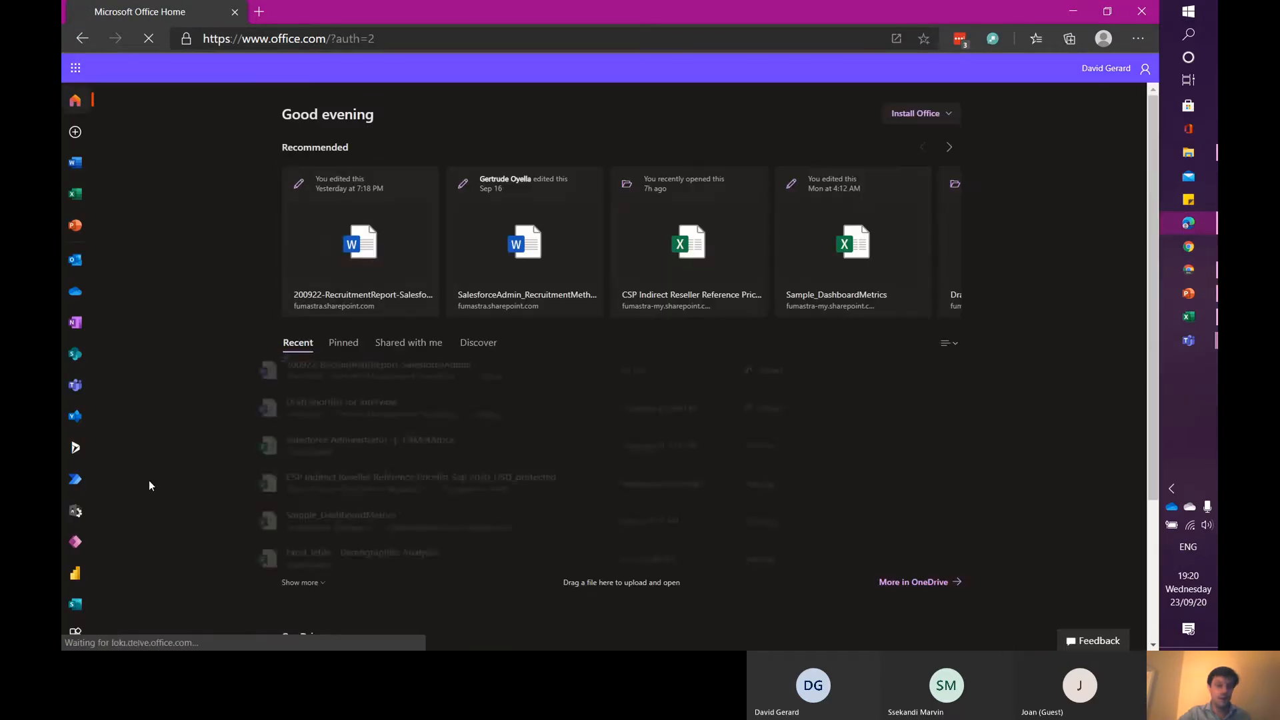
left_click(75, 633)
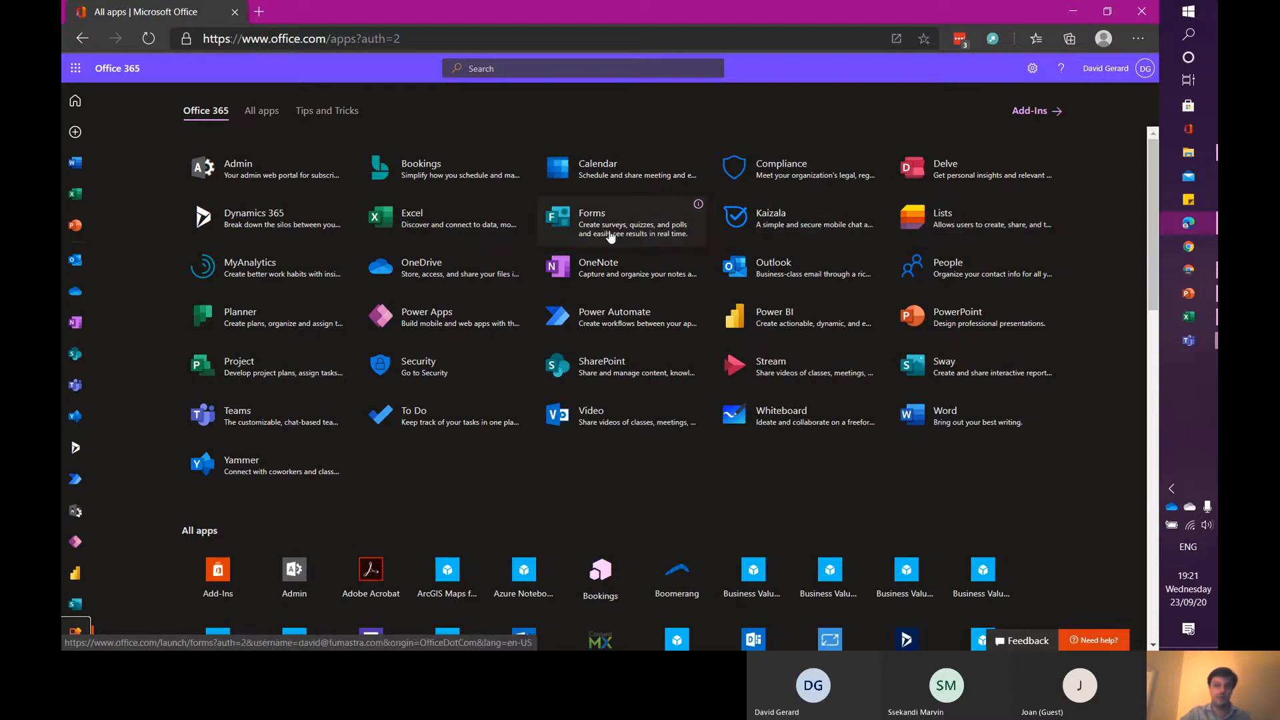
- Return to the Meetup group page and scroll to its upcoming Microsoft 365 - Collaboration event
left_click(1073, 13)
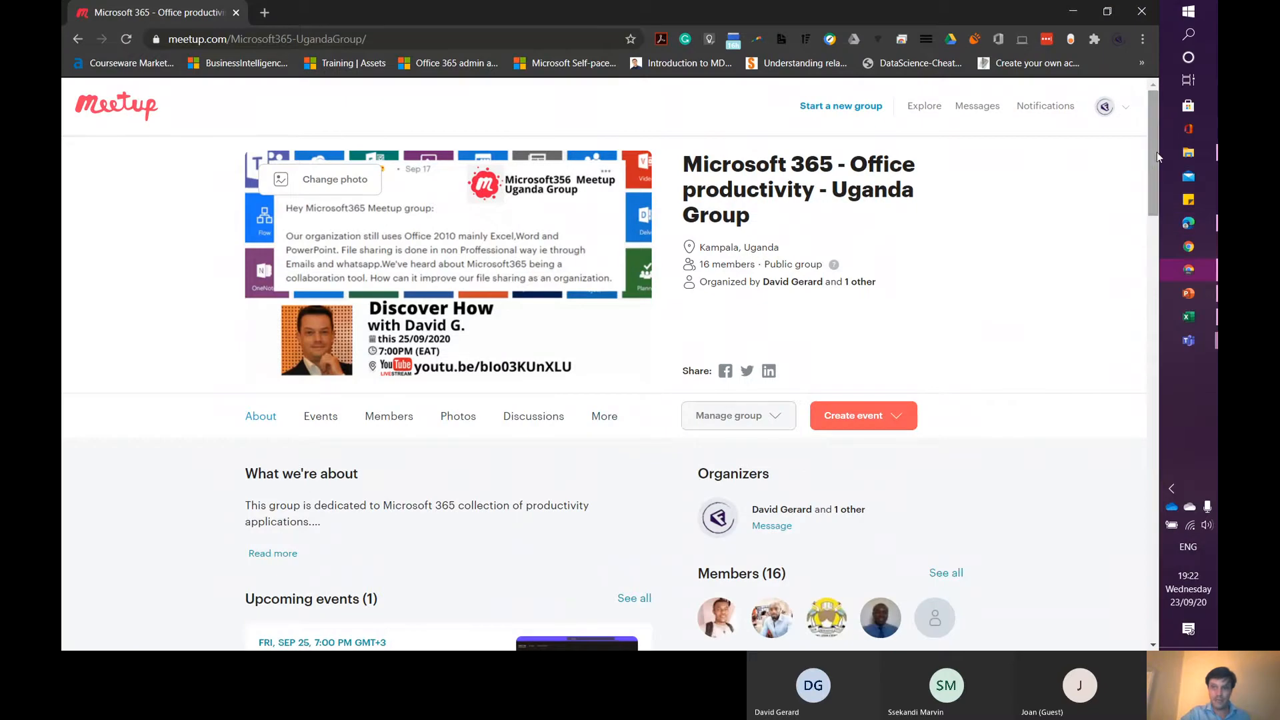
left_click_drag(1156, 154, 1148, 207)
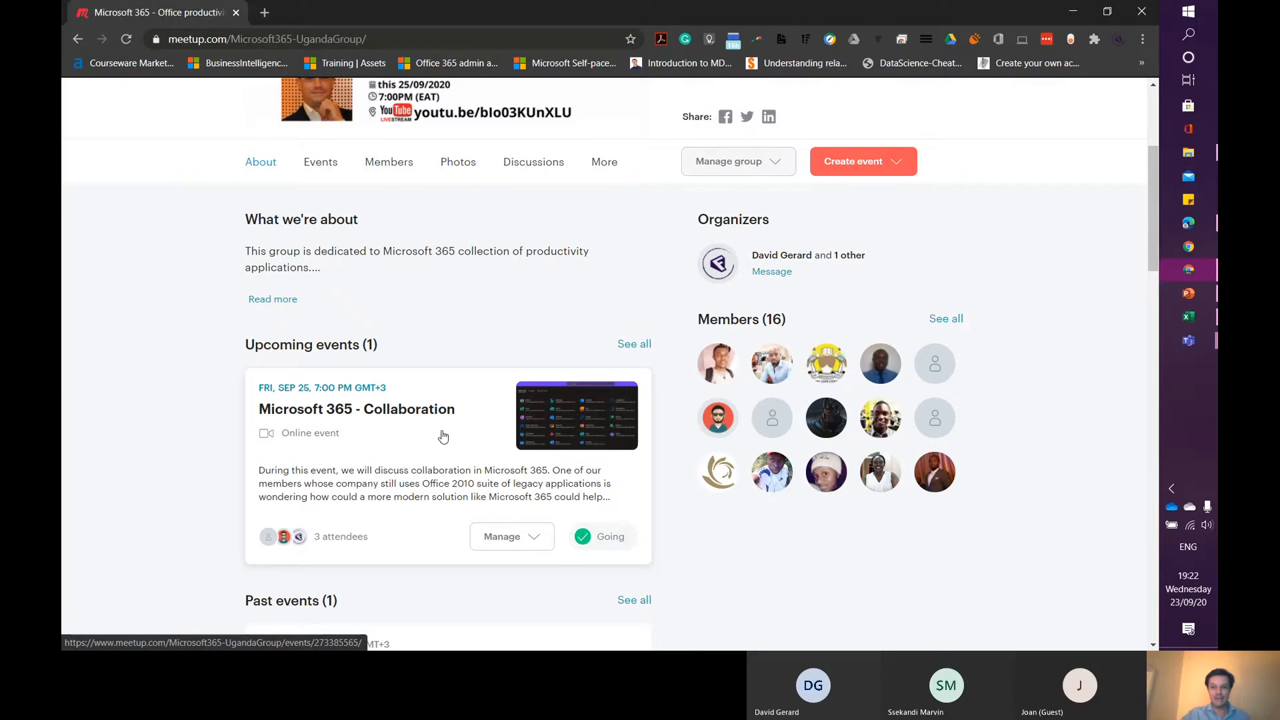
left_click_drag(1152, 222, 1148, 188)
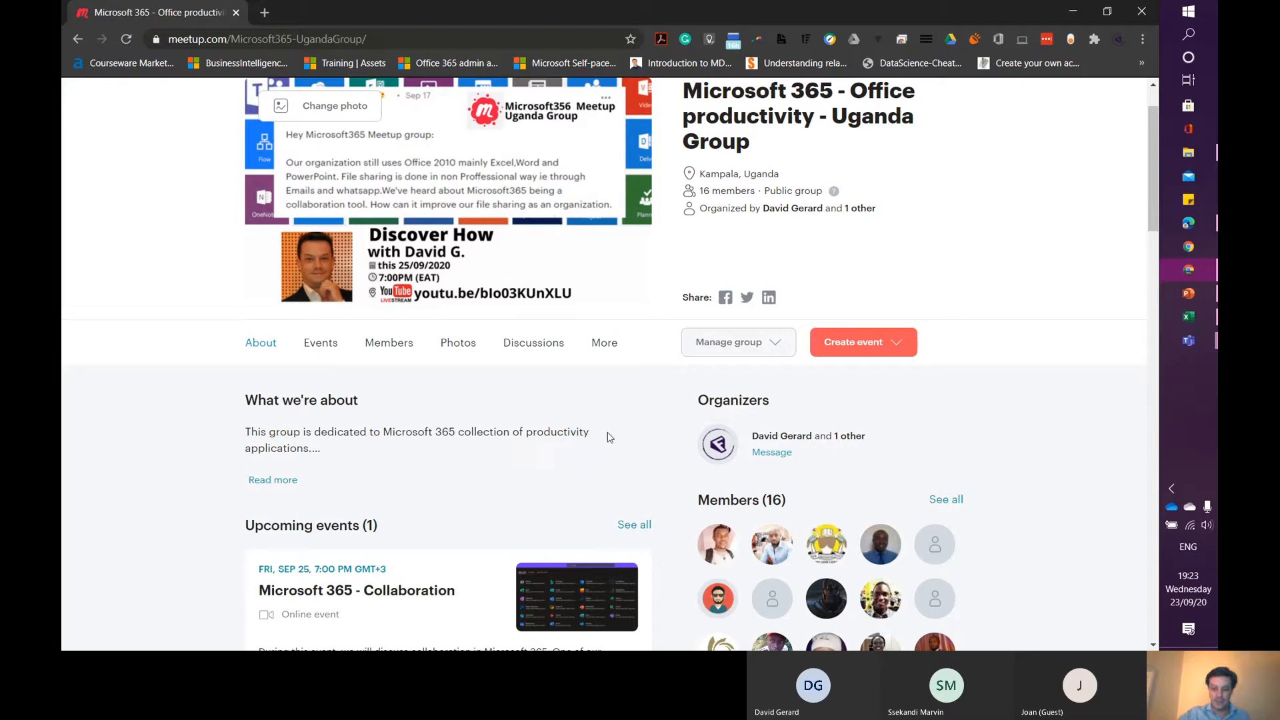
scroll(608, 437, "down", 1)
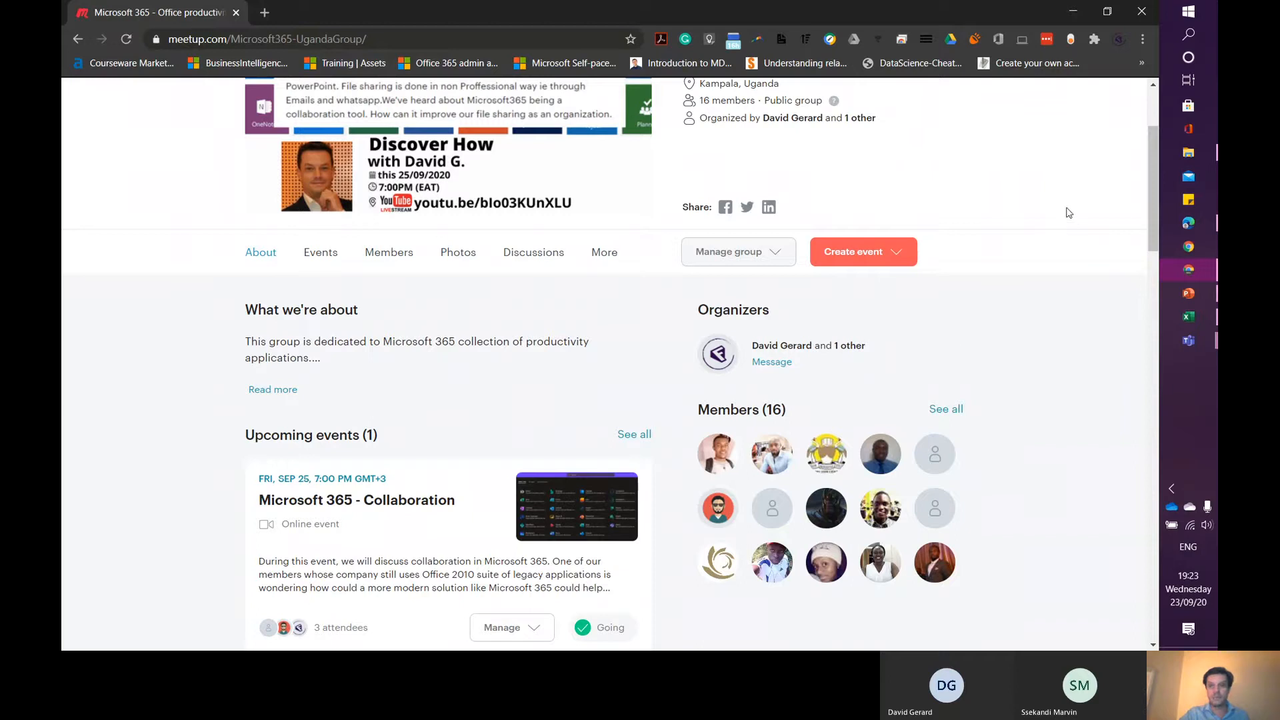
left_click(1074, 14)
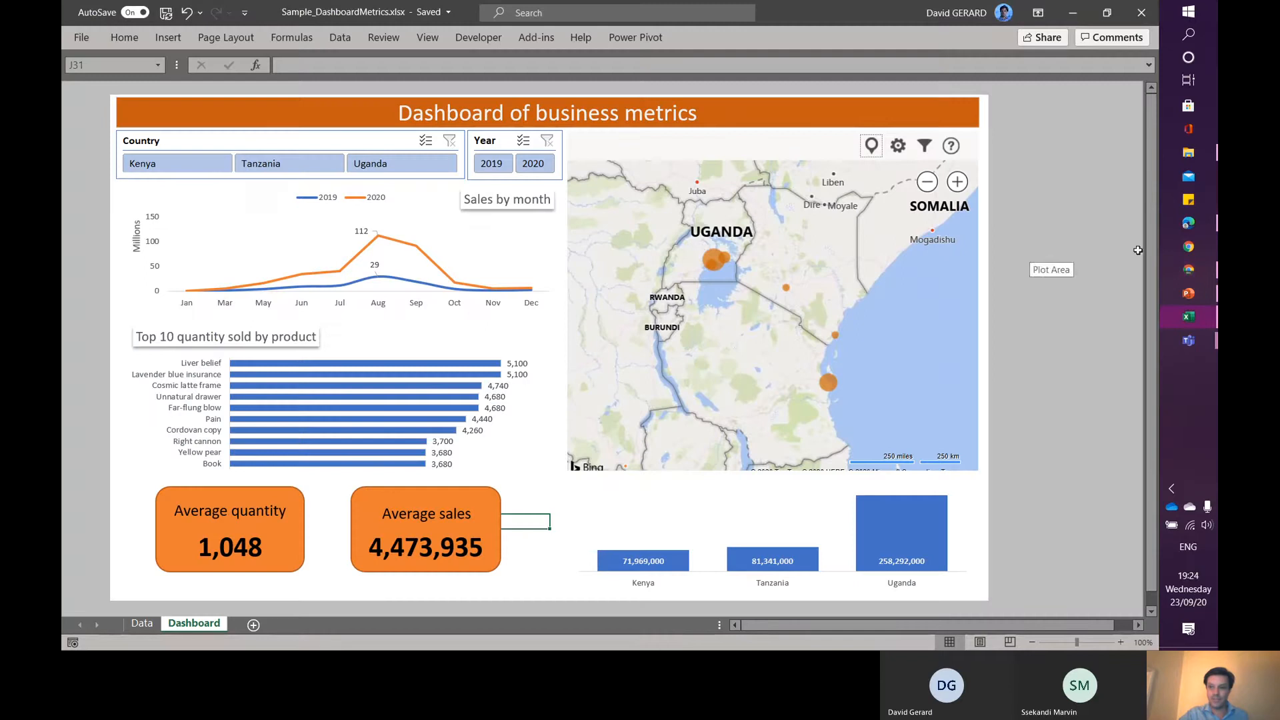
left_click(1191, 270)
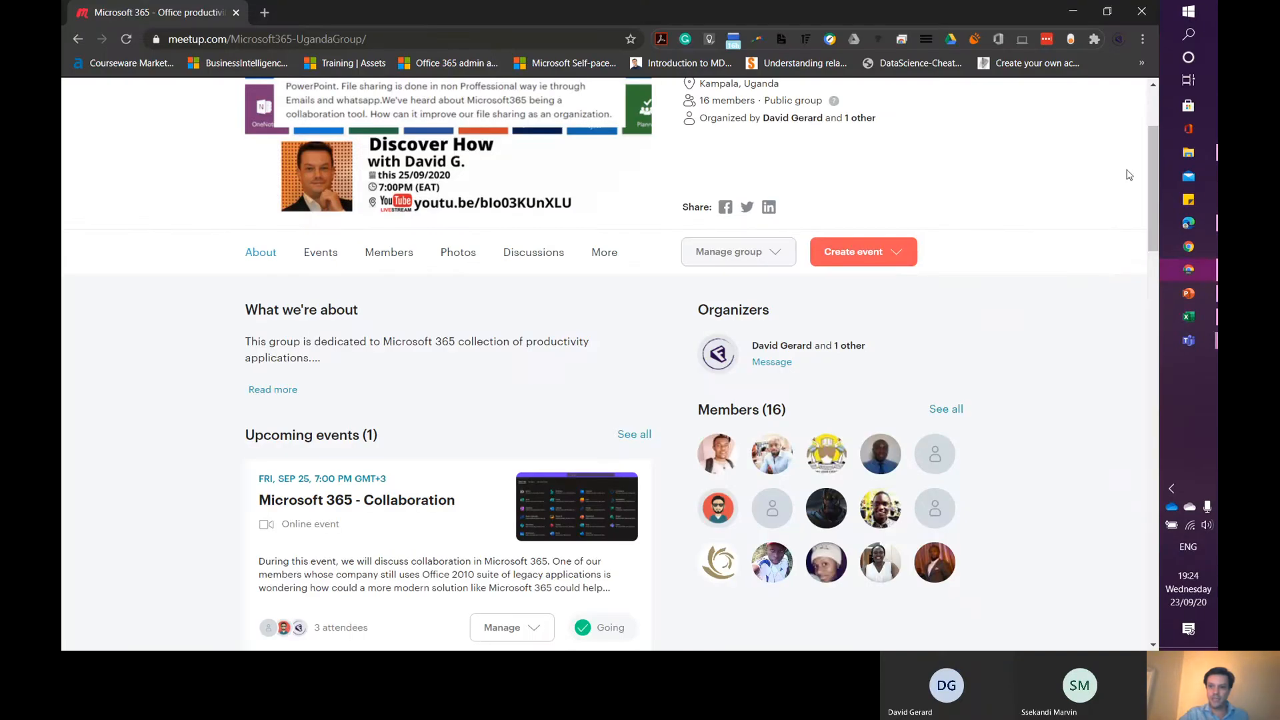
left_click_drag(1152, 180, 1152, 114)
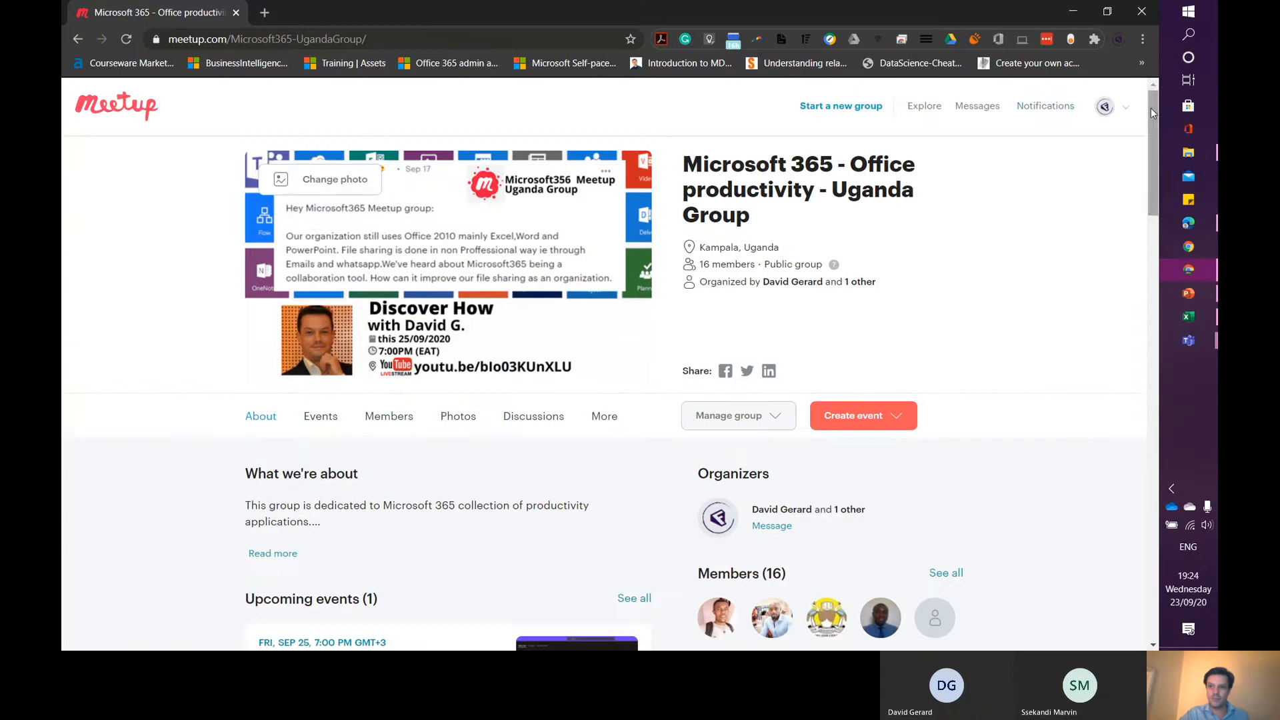
left_click(1055, 106)
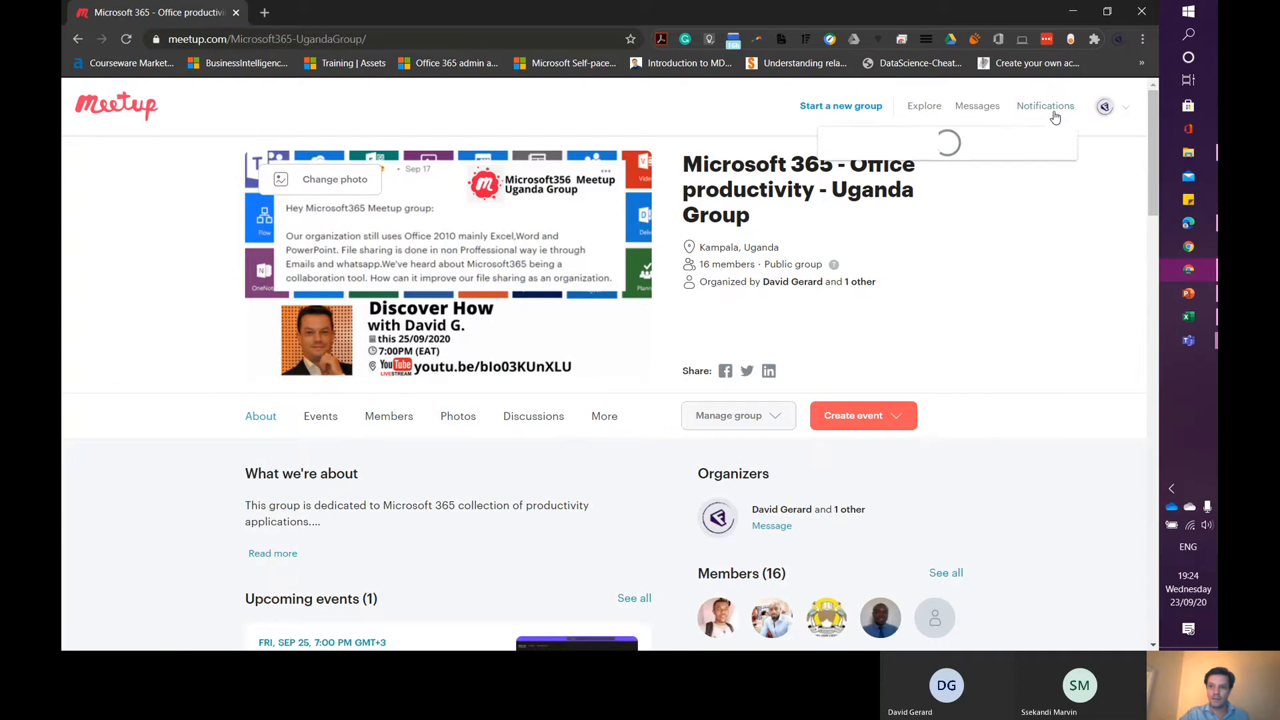
left_click(1105, 108)
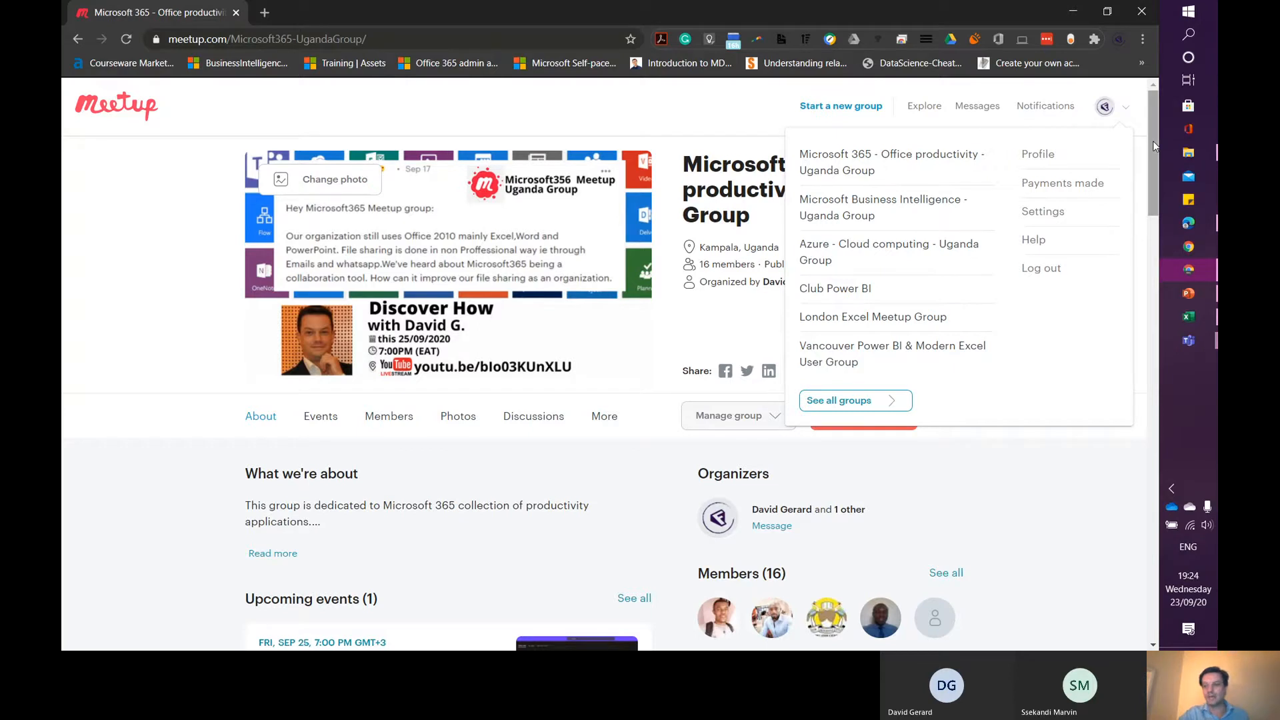
- Switch to the Sample_DashboardMetrics workbook and browse the Data sheet's sales table up to its header row
left_click(1072, 17)
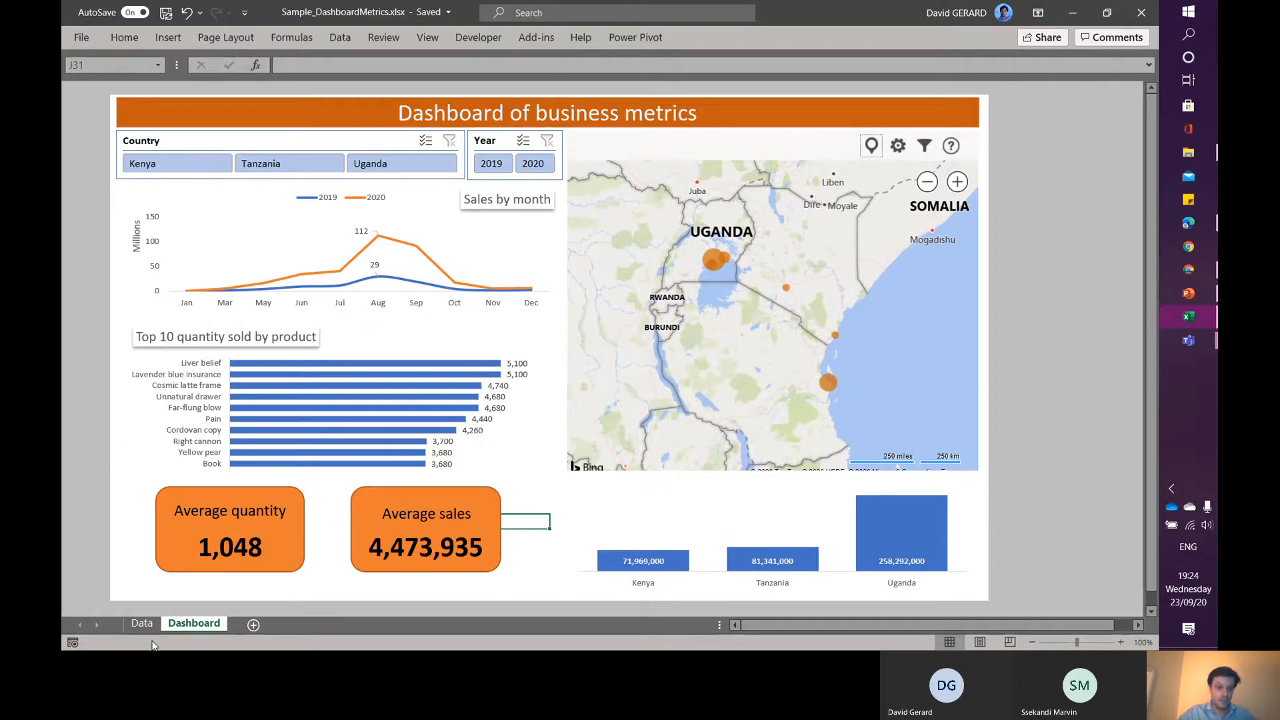
left_click(141, 623)
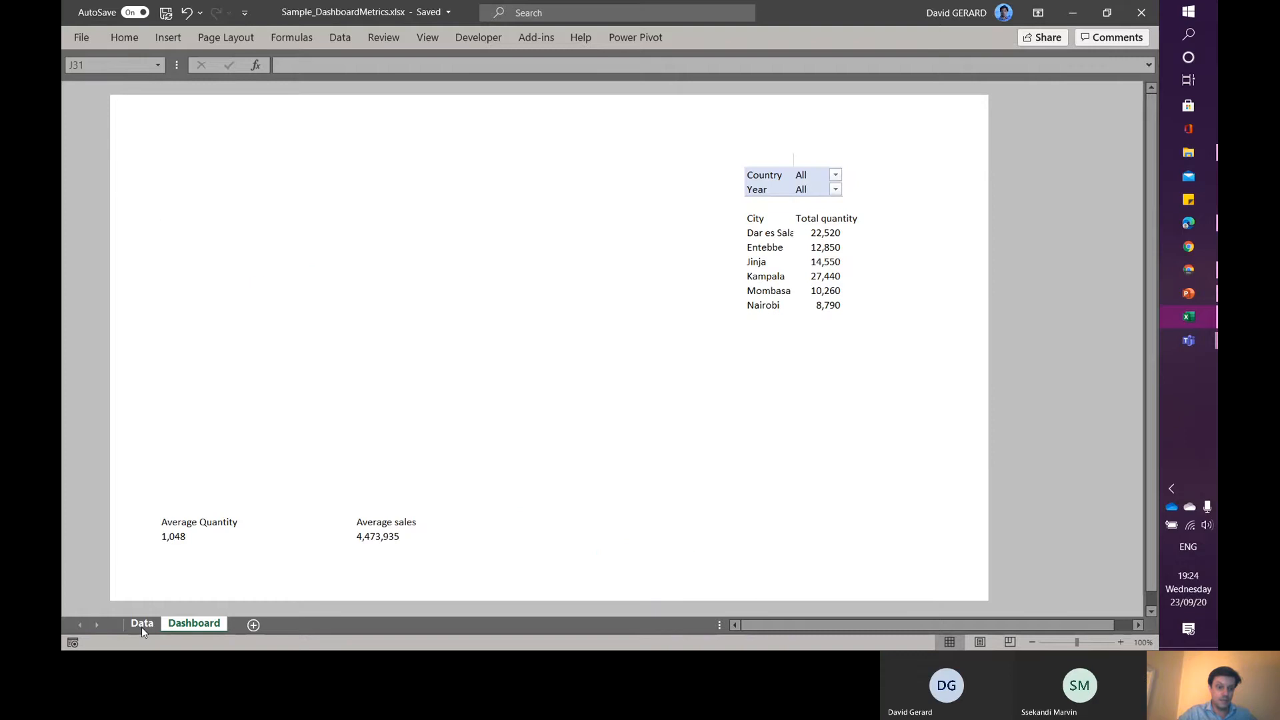
left_click(210, 296)
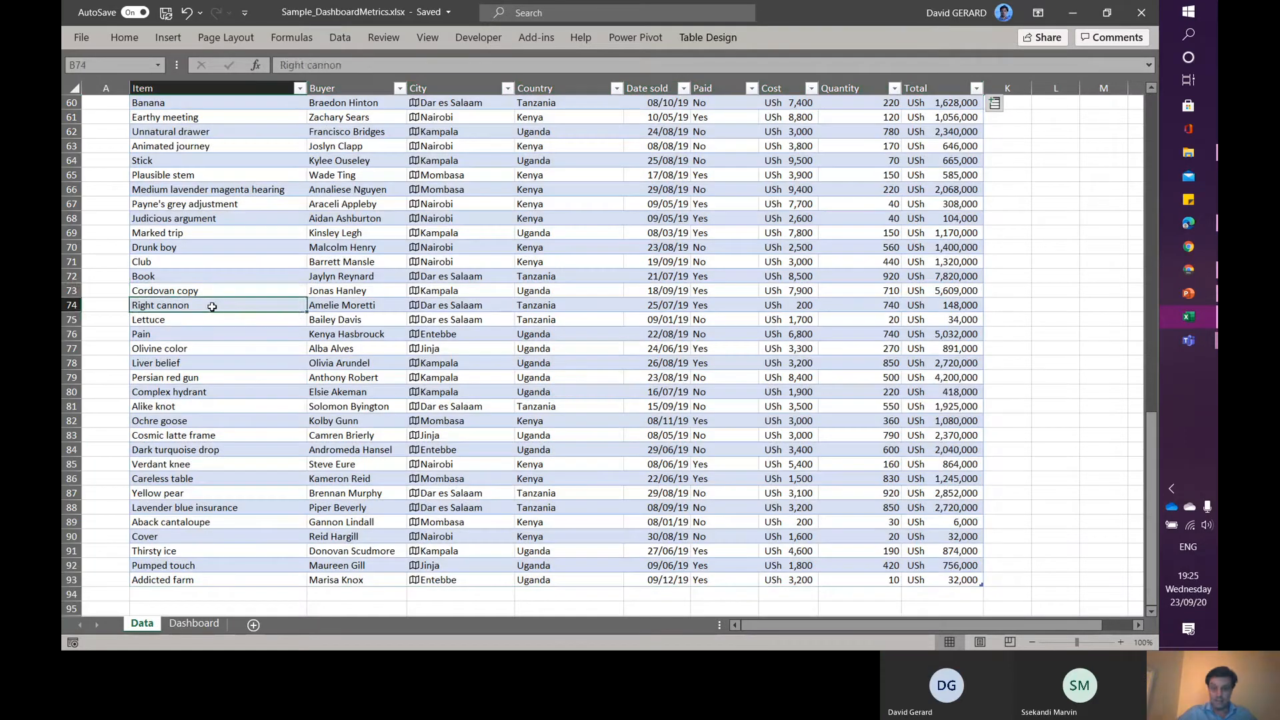
key("Up")
key("Up")
key("Up")
key("Up")
key("Up")
key("Up")
key("Up")
key("Up")
key("Up")
key("Up")
key("Up")
key("Up")
key("Up")
key("Up")
key("Up")
key("Up")
key("Up")
key("Up")
key("Up")
key("Up")
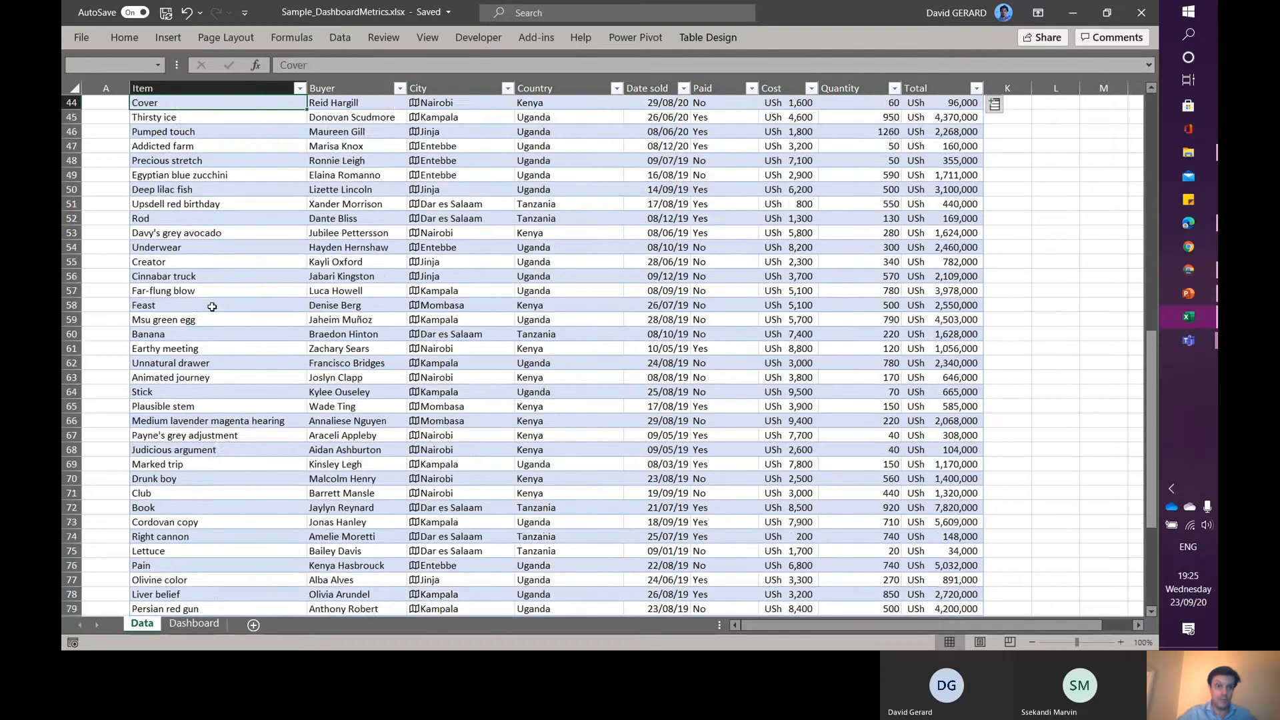
key("Up")
key("Up")
key("Up")
key("Up")
key("Up")
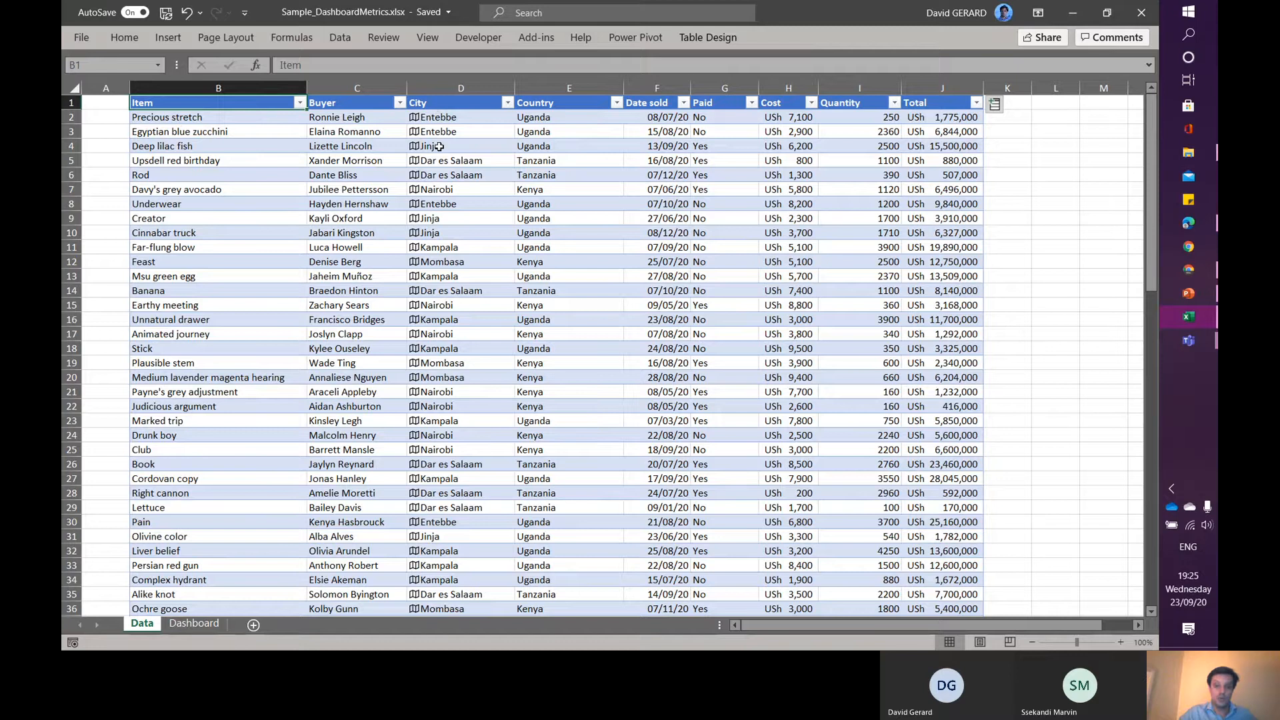
- Zoom the Data sheet in and examine the Date sold, Paid, Total and Cost columns of the sales table
left_click(1122, 643)
left_click(1122, 643)
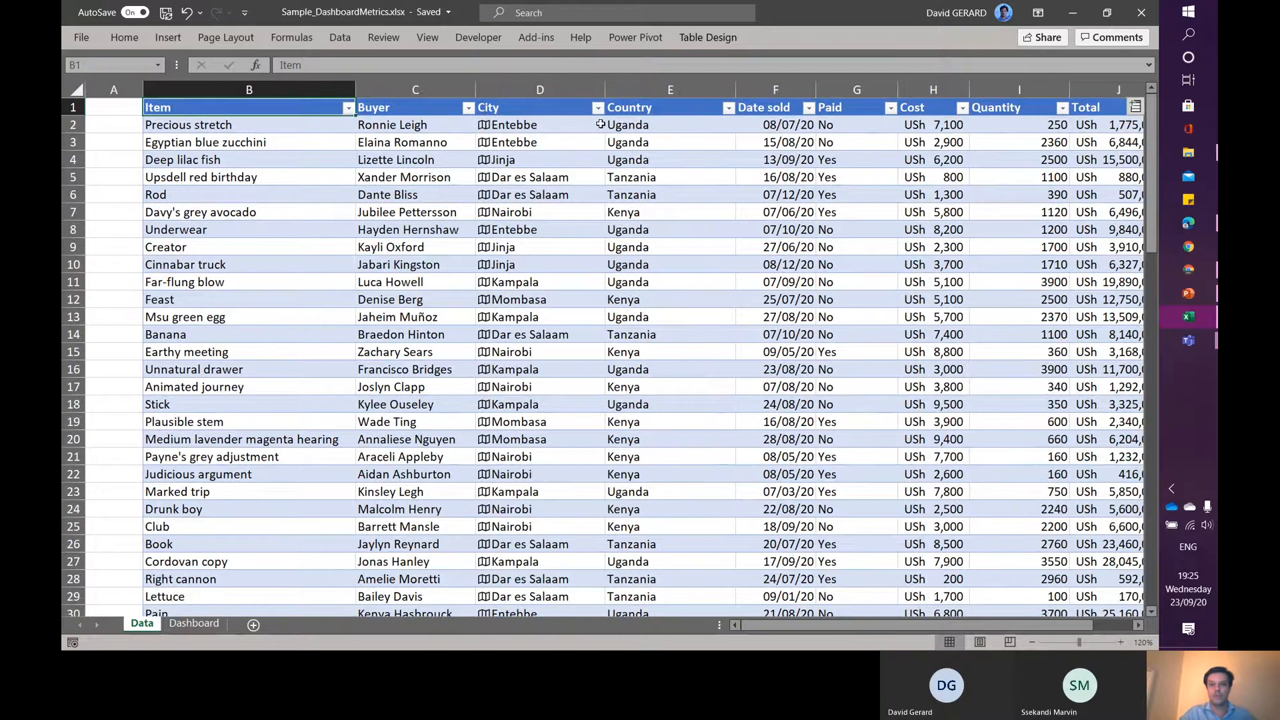
left_click(785, 125)
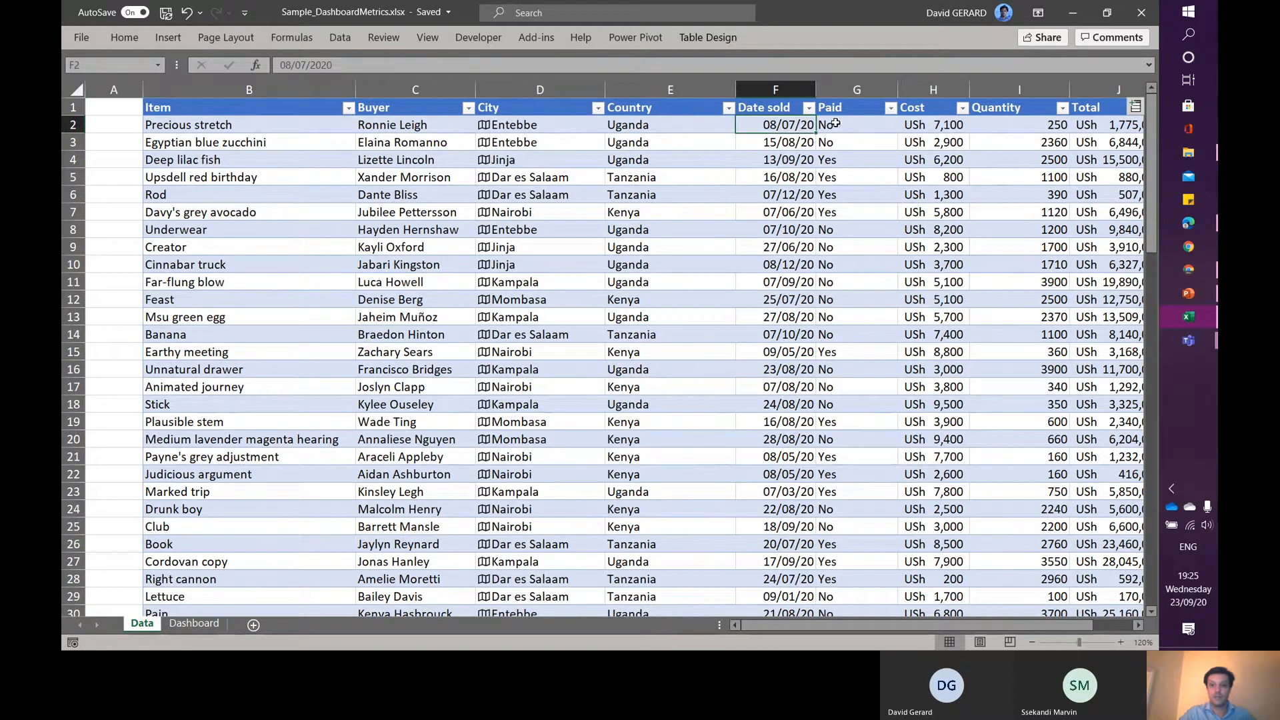
left_click(864, 126)
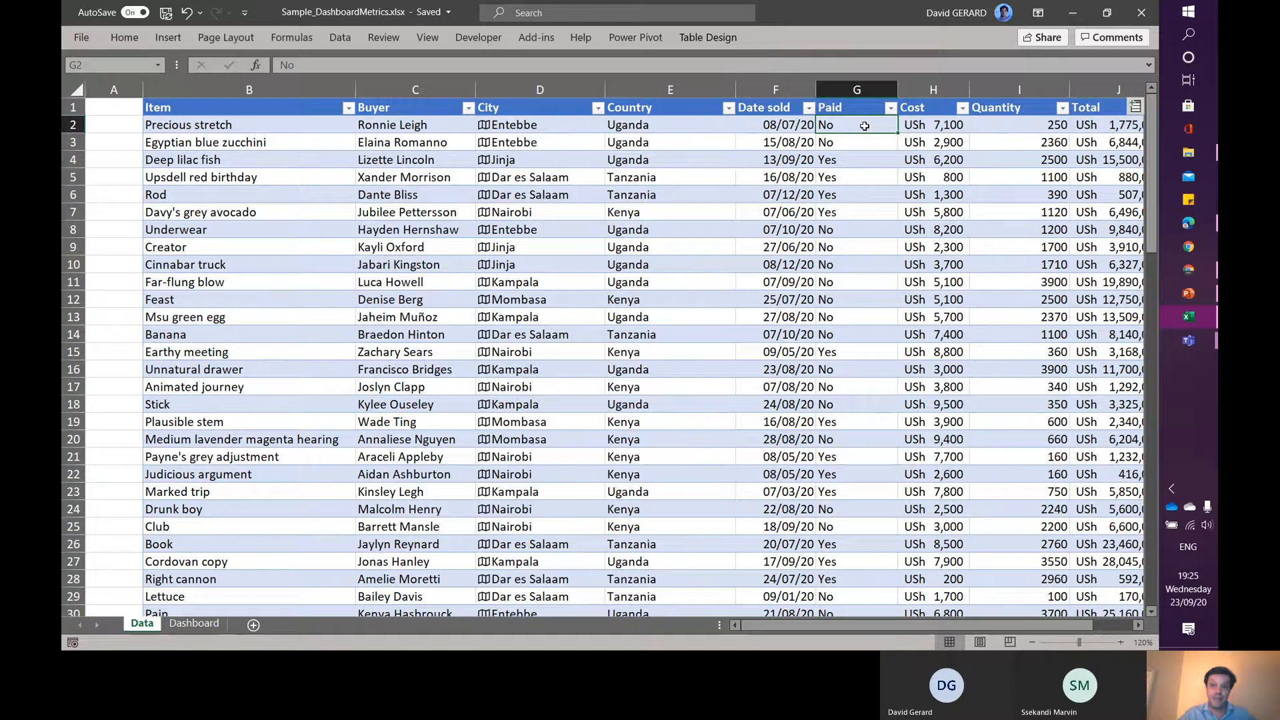
key("Right")
key("Right")
key("Right")
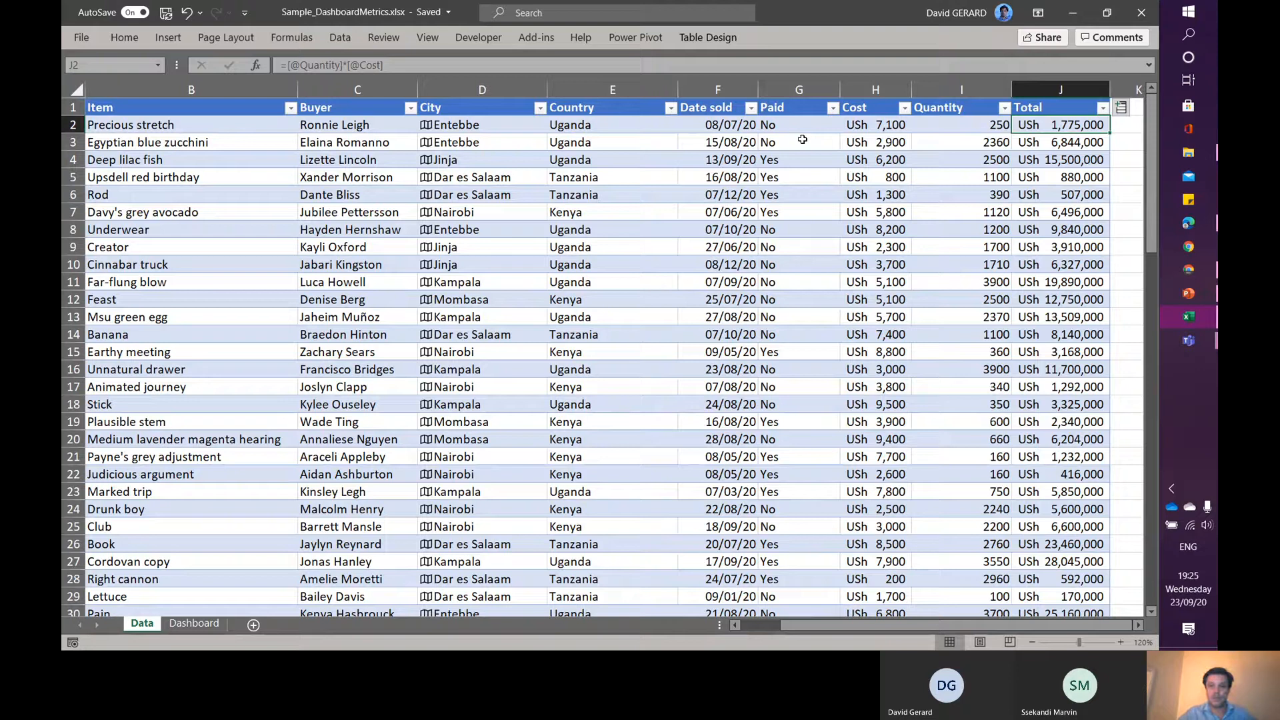
left_click(881, 121)
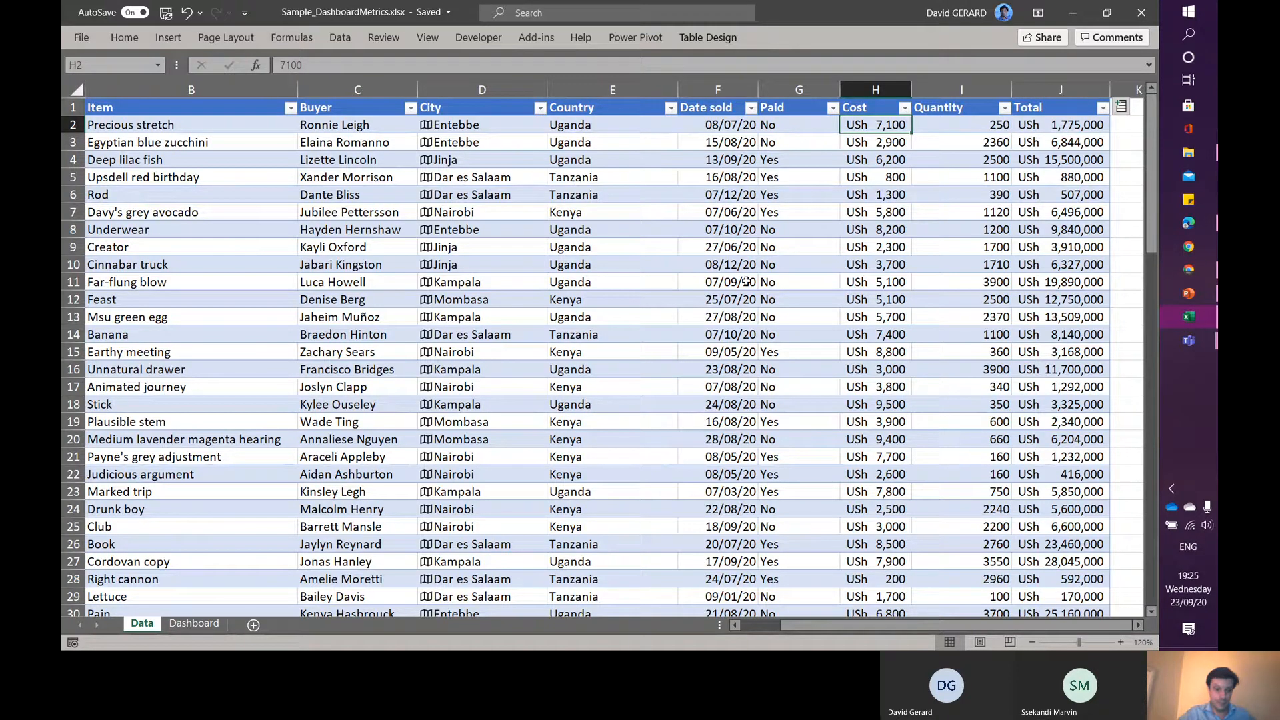
- Unhide the Data_01 sheet
left_click(187, 625)
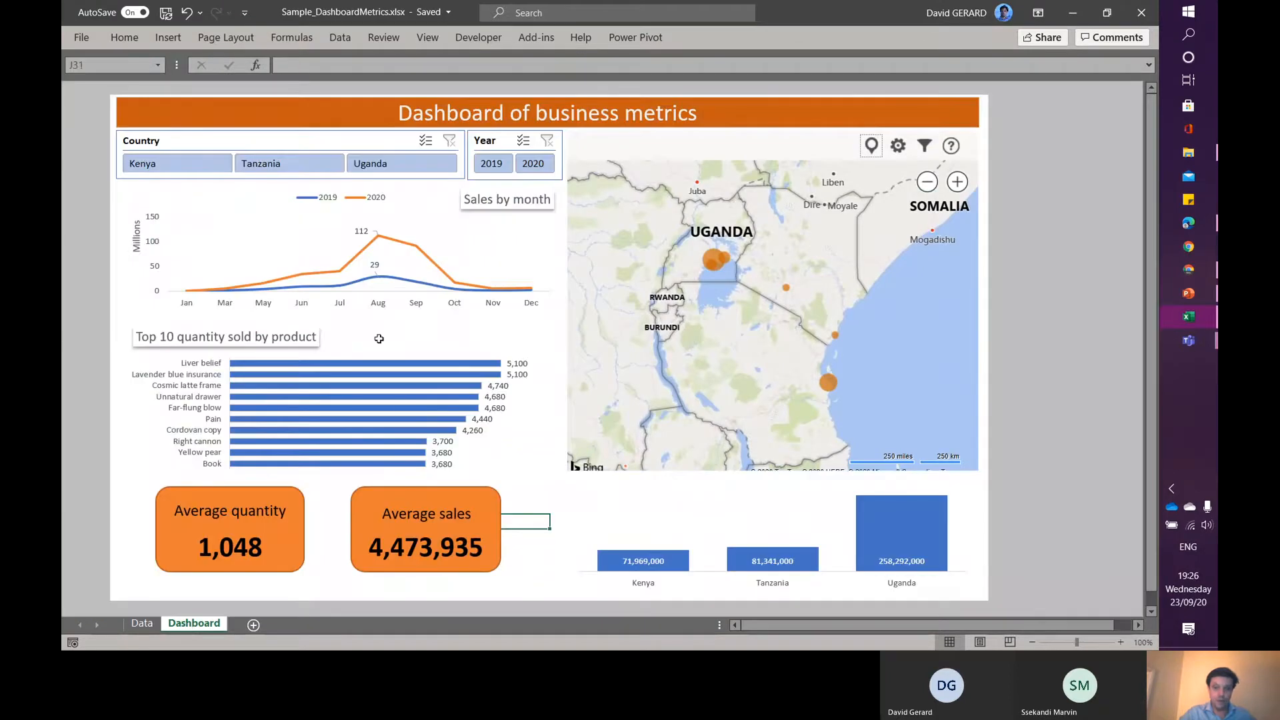
right_click(189, 625)
left_click(246, 593)
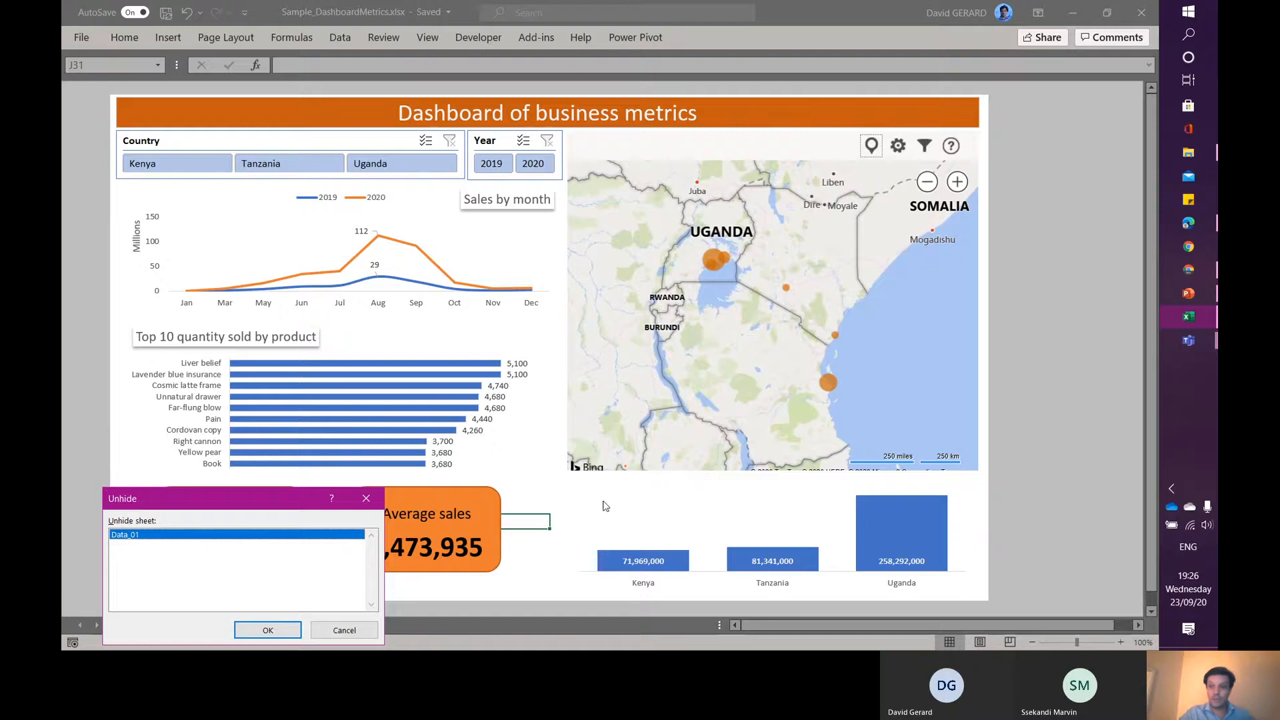
left_click(1193, 339)
left_click(1194, 339)
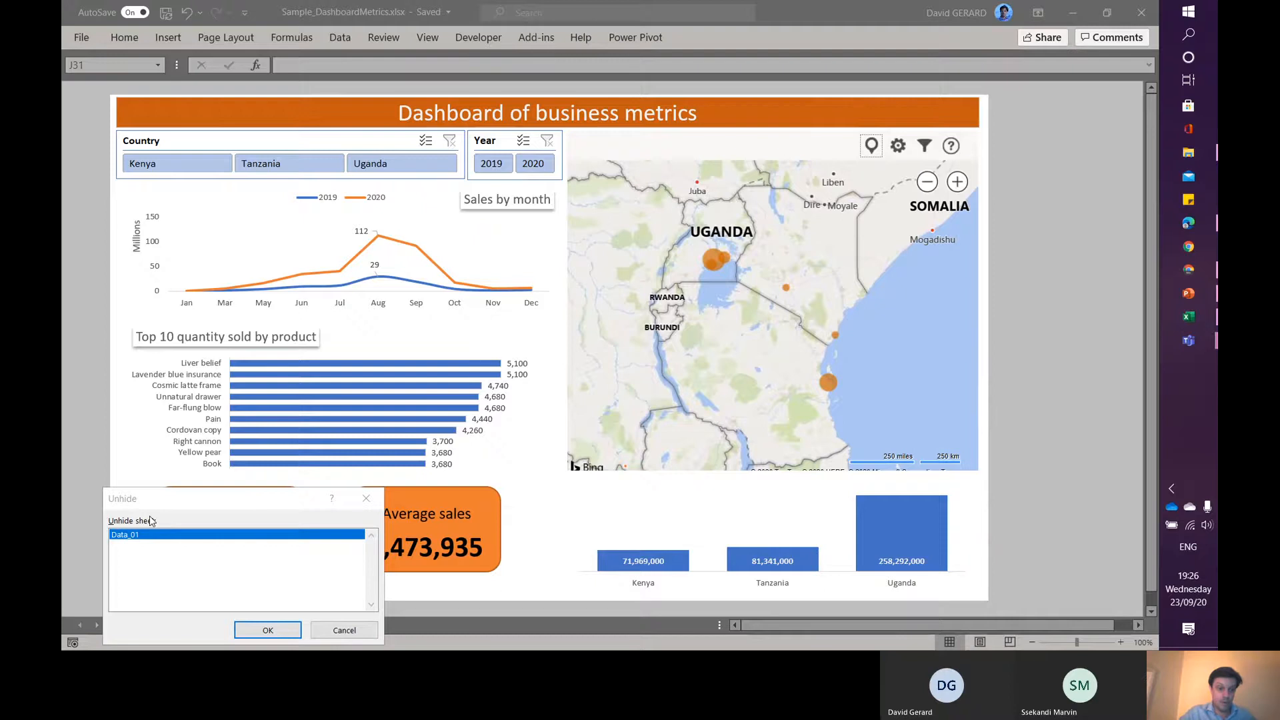
left_click(285, 630)
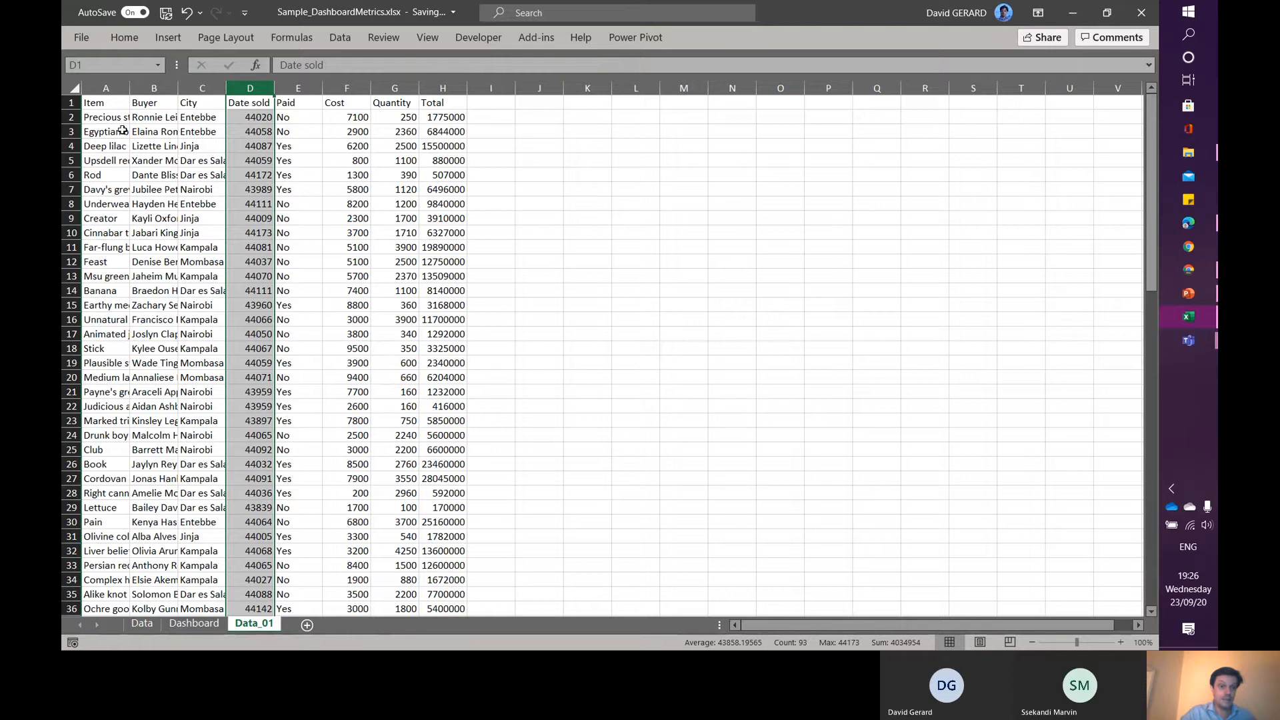
- Convert the Data_01 range $A$1:$H$93 into a table with headers
left_click(97, 114)
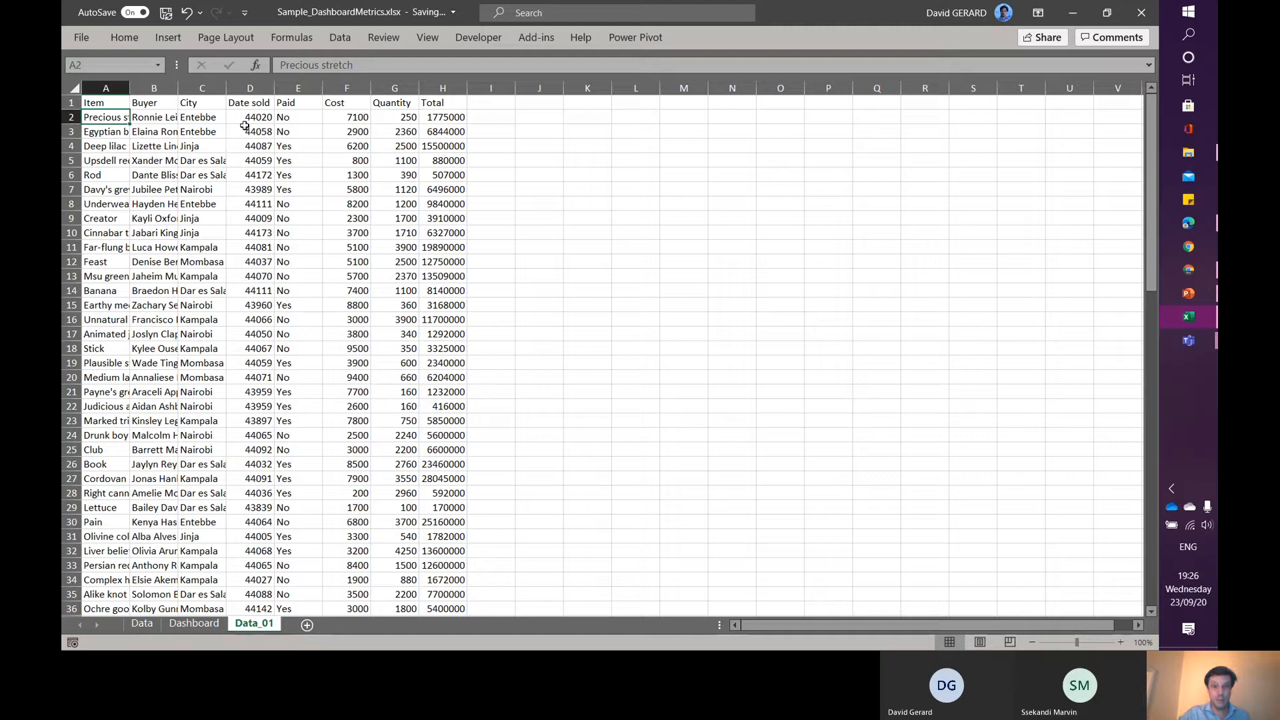
left_click(346, 118)
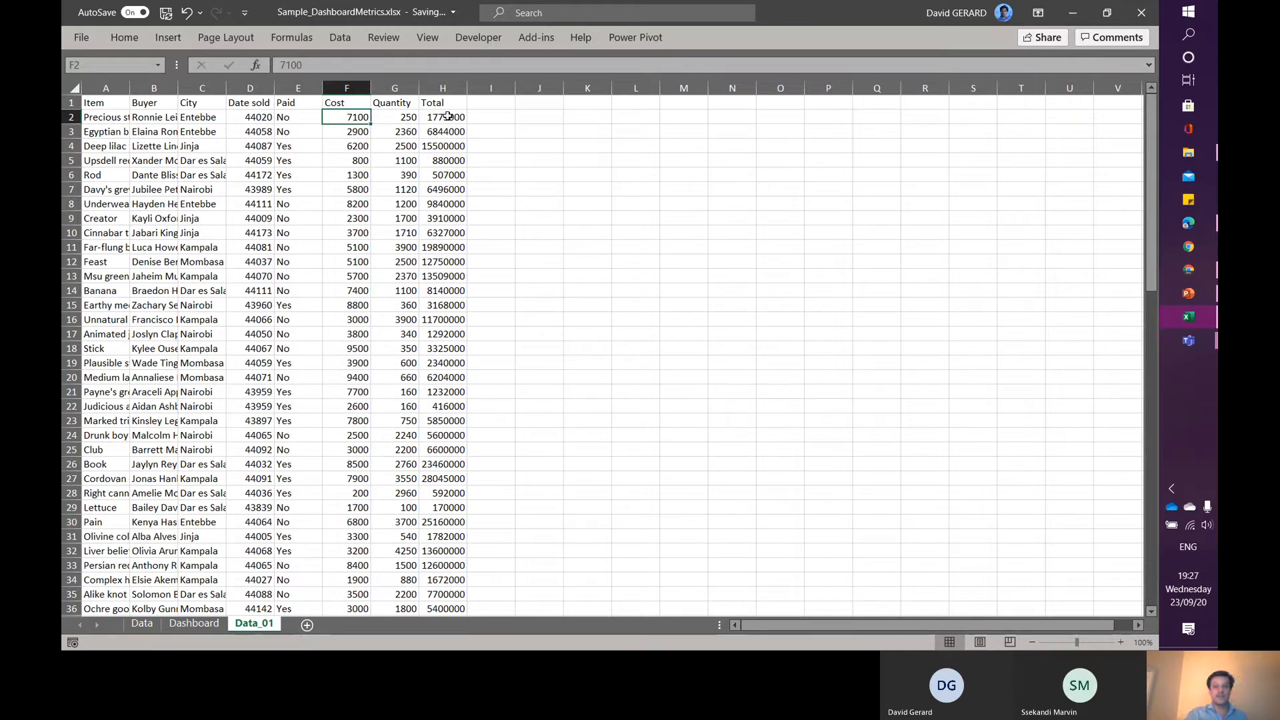
left_click(99, 116)
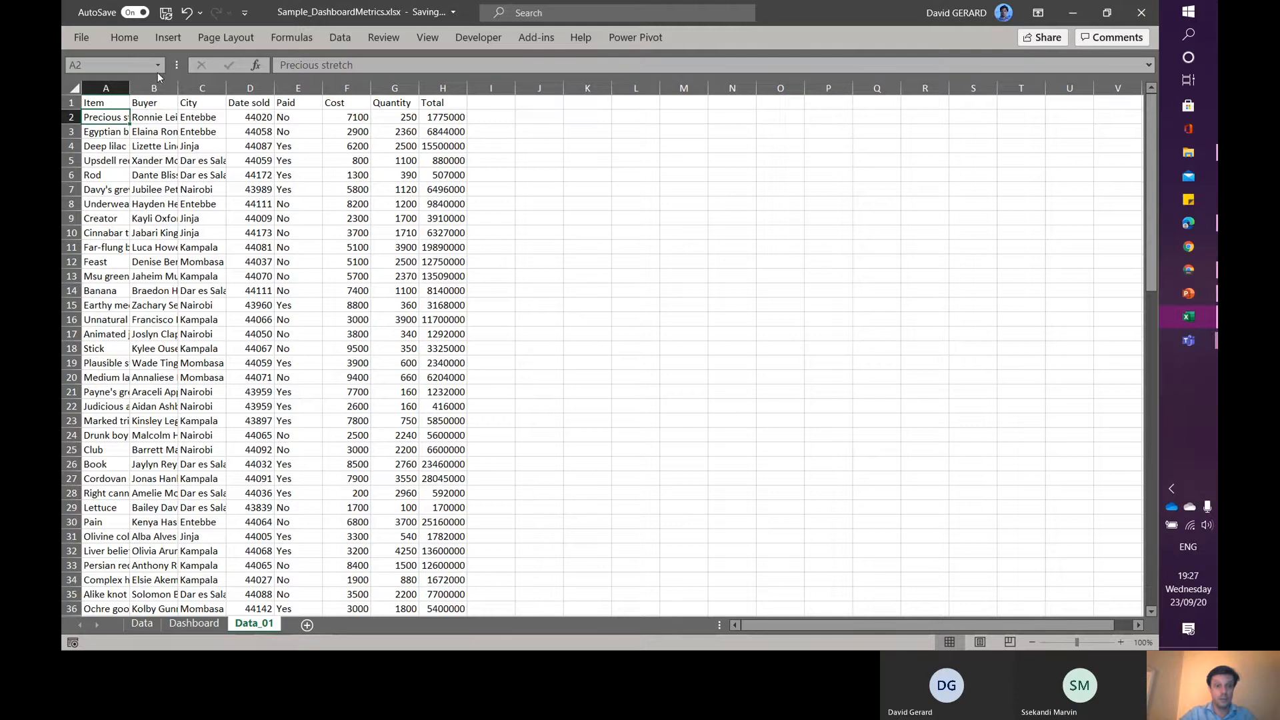
left_click(168, 37)
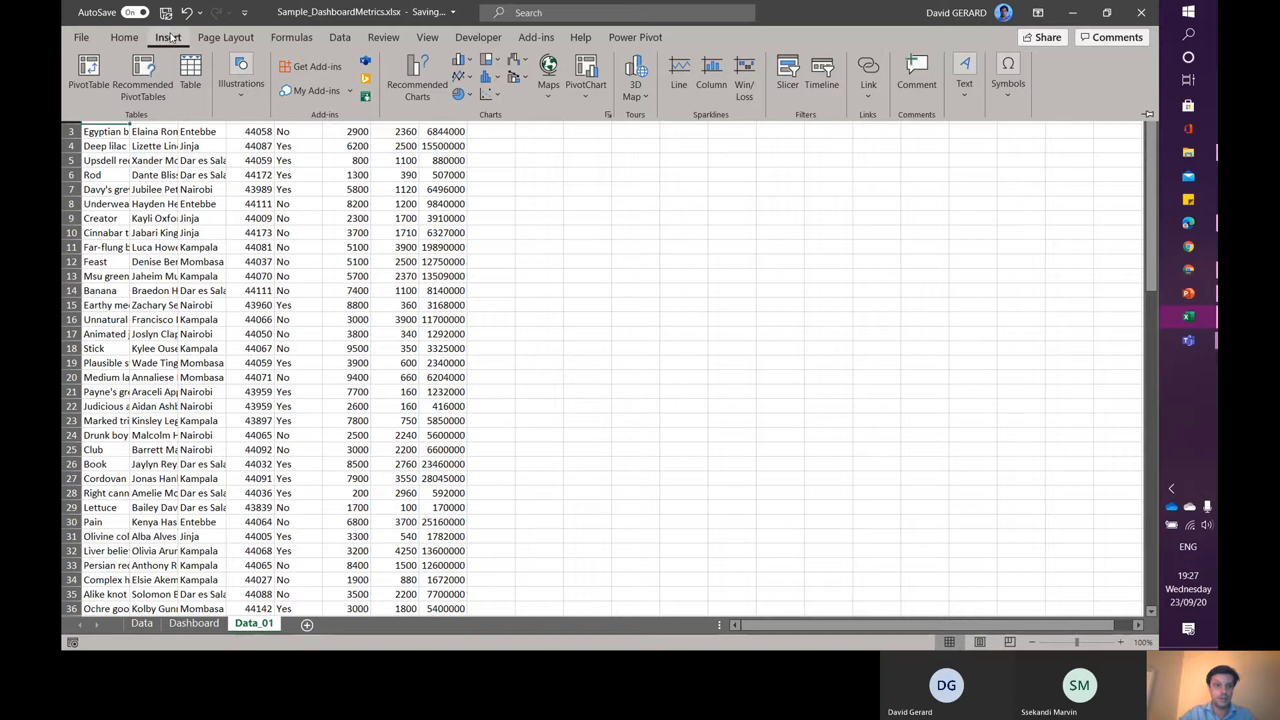
left_click(195, 77)
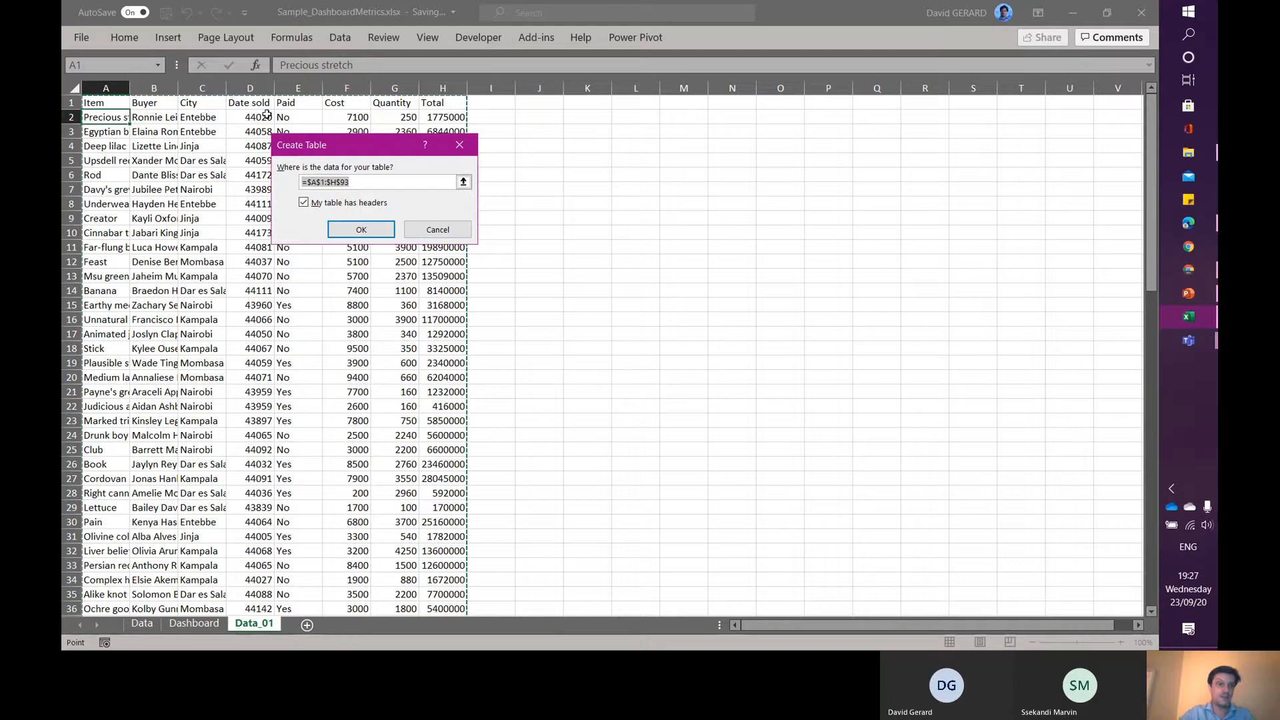
left_click(361, 230)
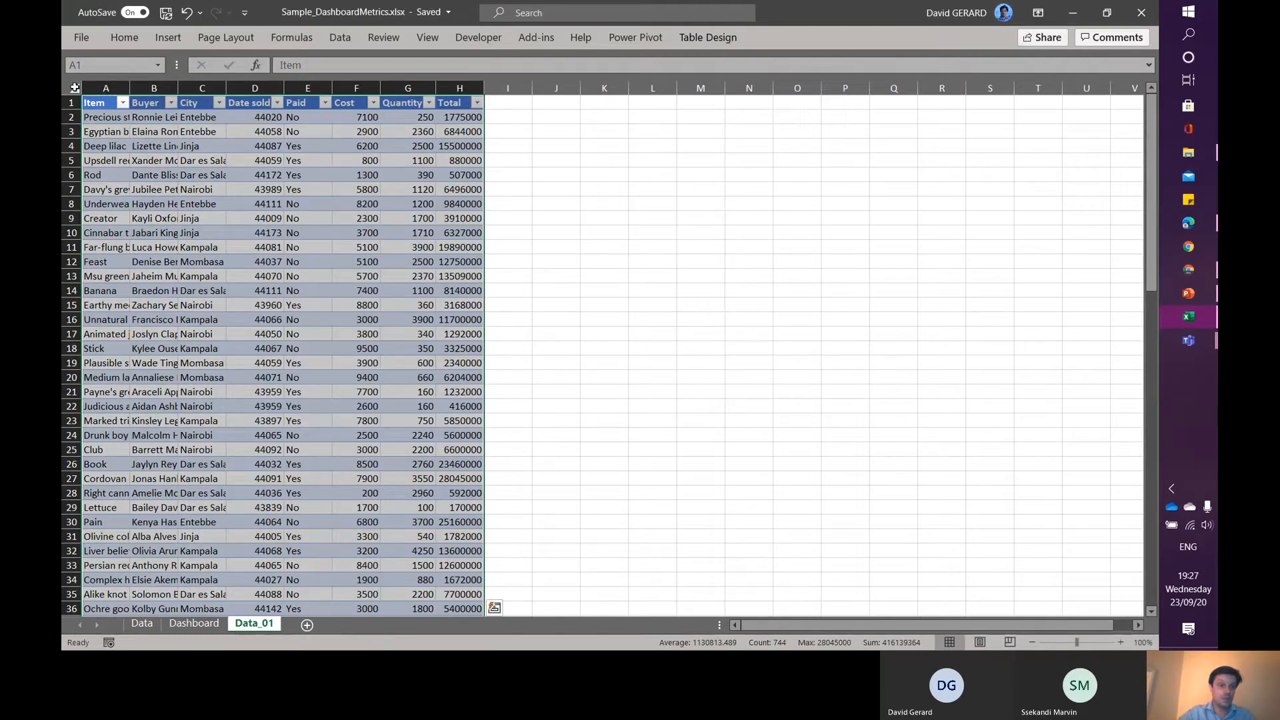
- Autofit the widths of all columns on the Data_01 sheet
left_click(75, 87)
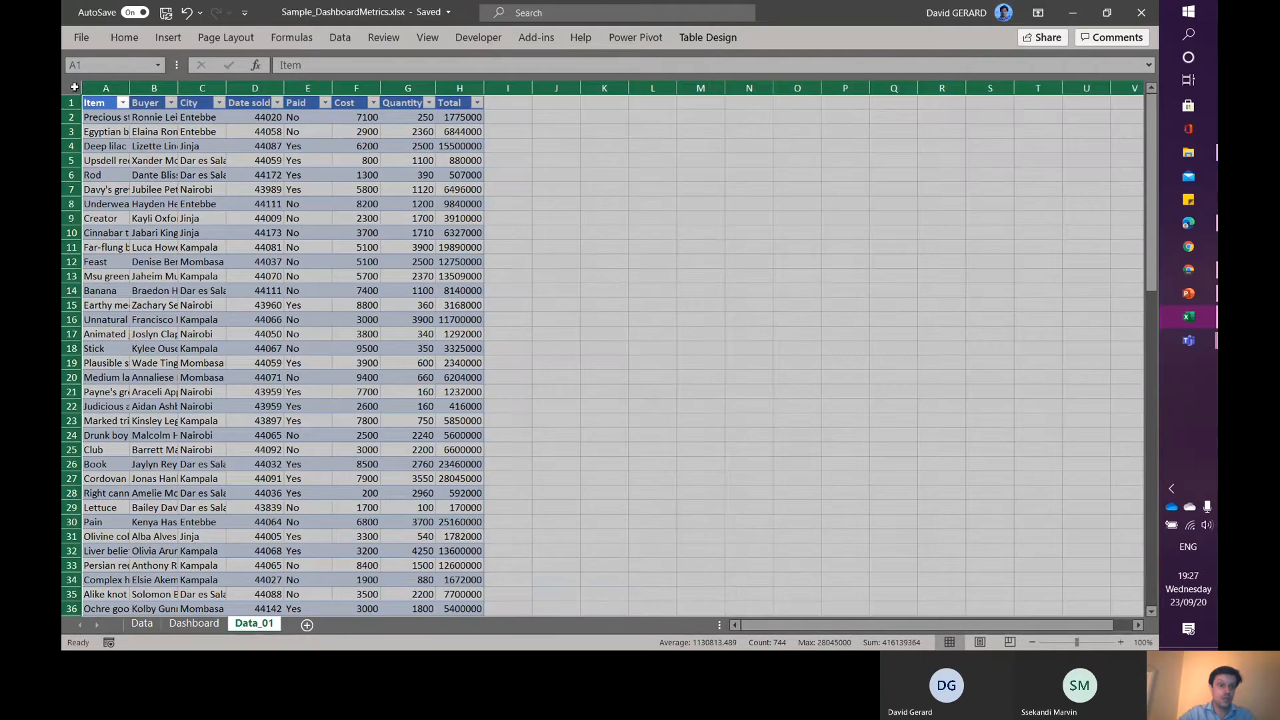
double_click(133, 85)
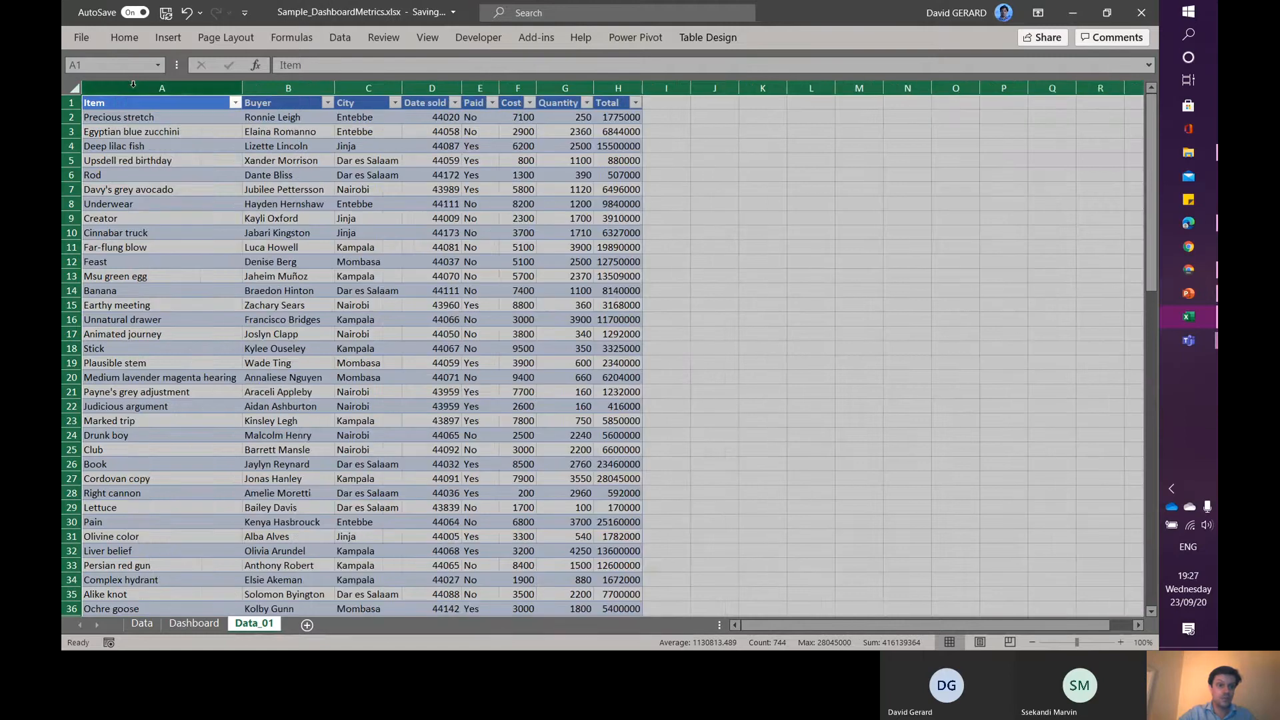
left_click(153, 118)
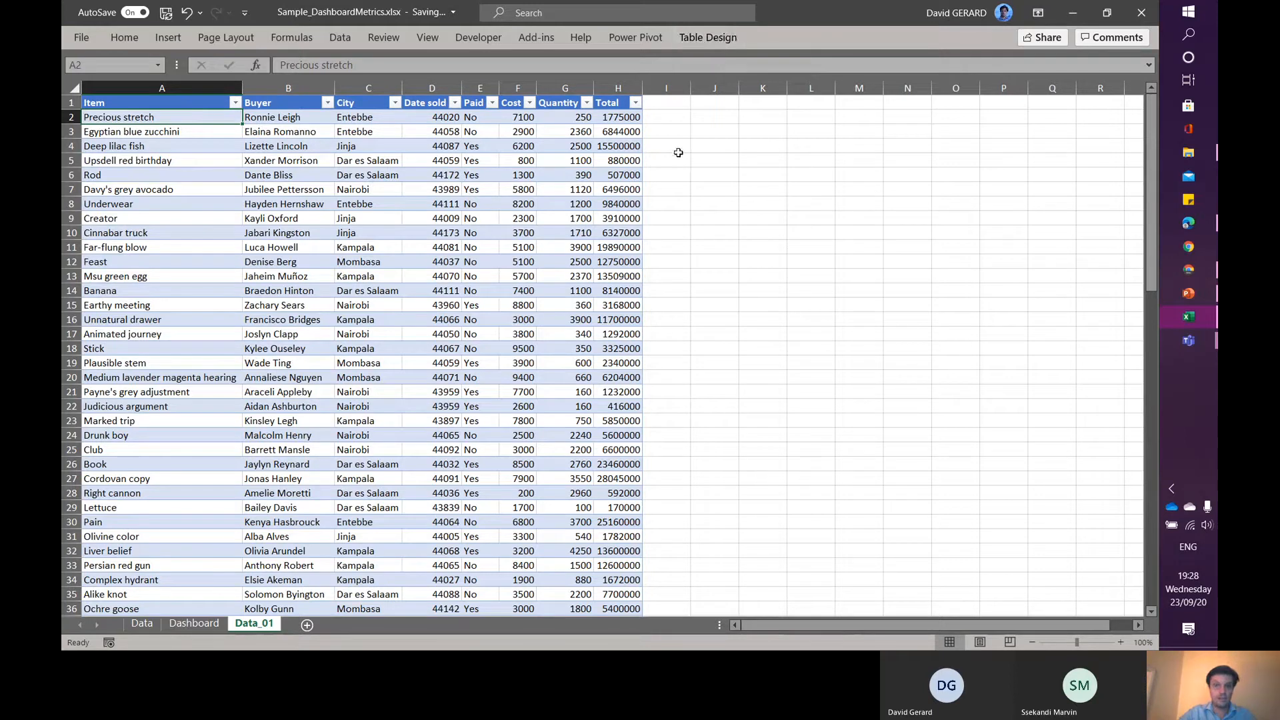
left_click(709, 163)
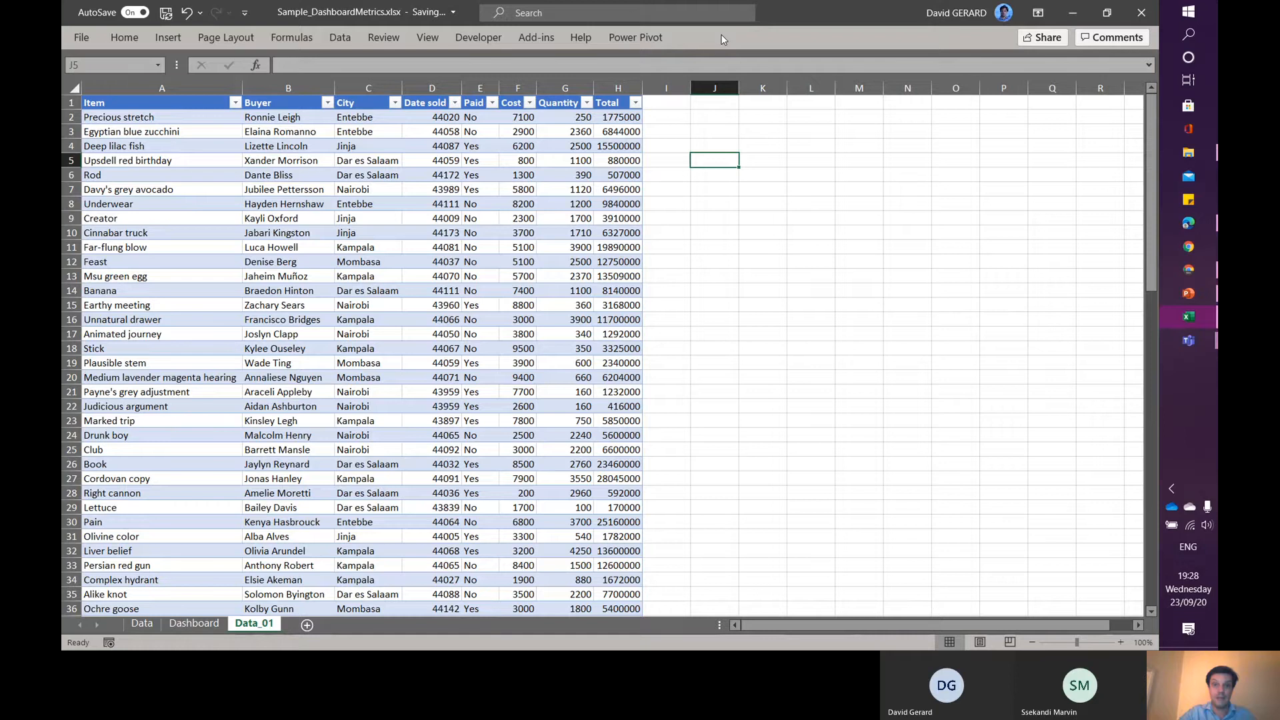
left_click(478, 158)
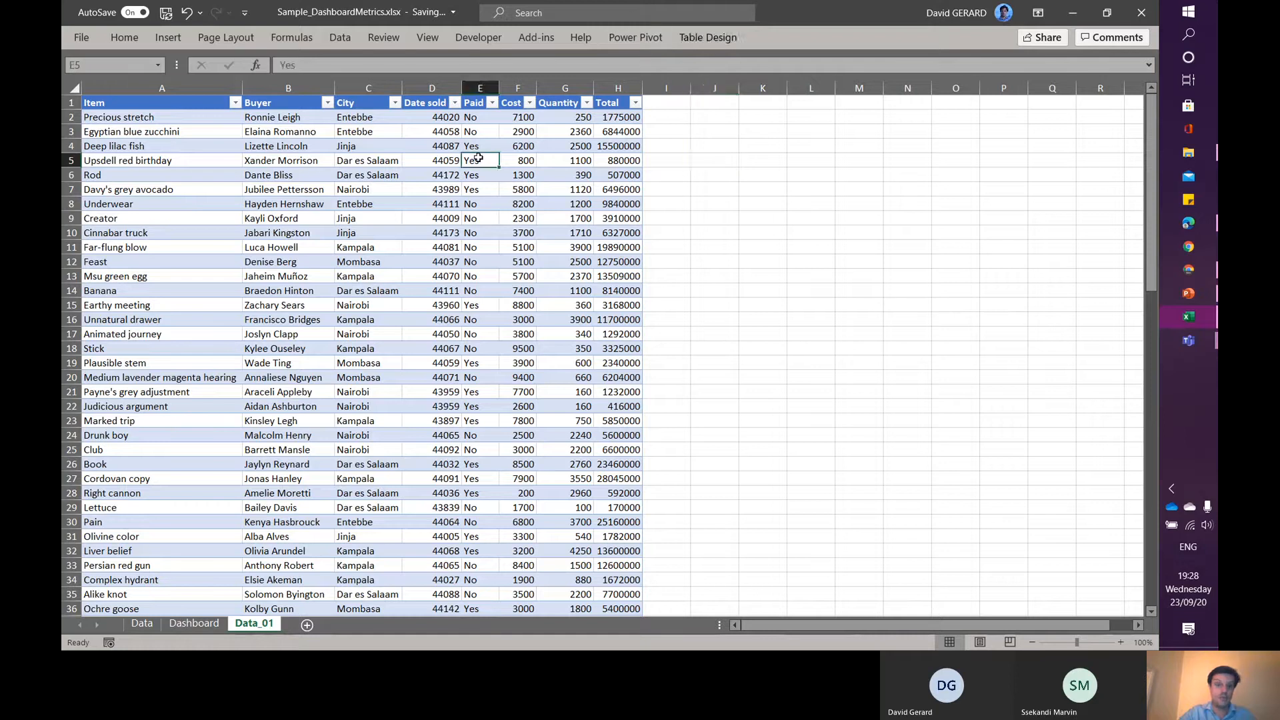
- Examine the table's name in the Table Design properties without changing it
left_click(706, 38)
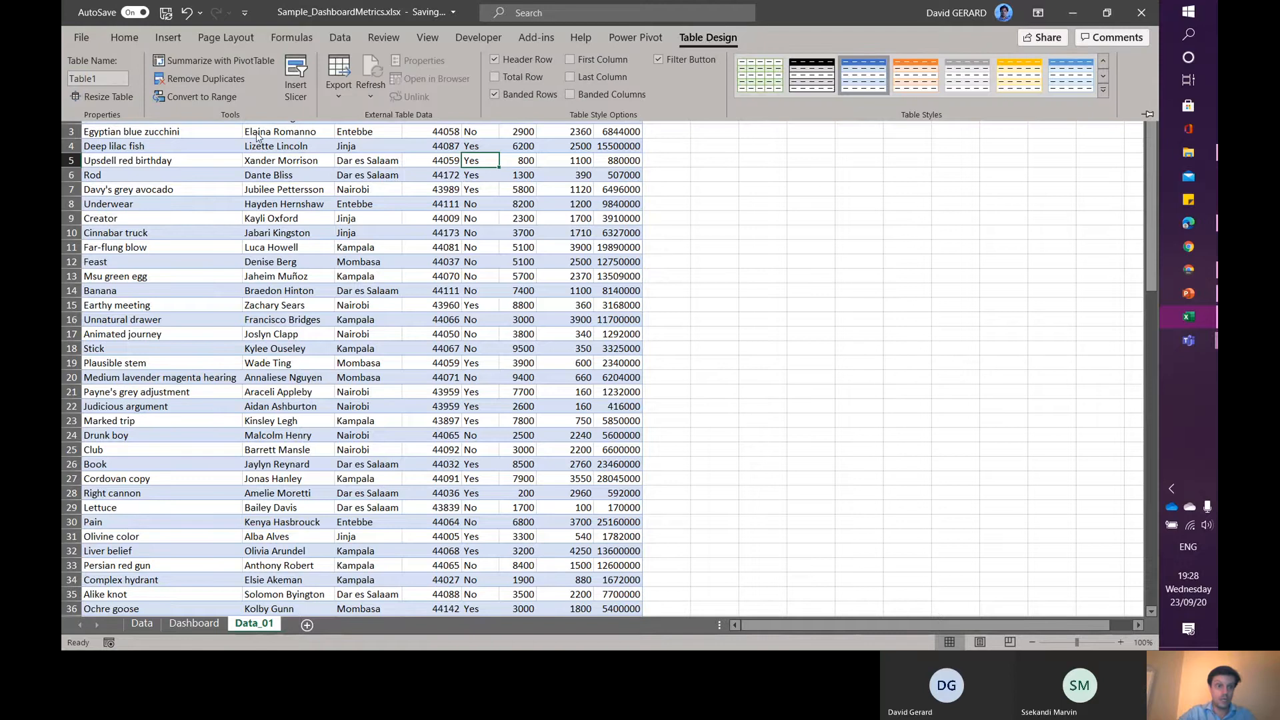
left_click(109, 79)
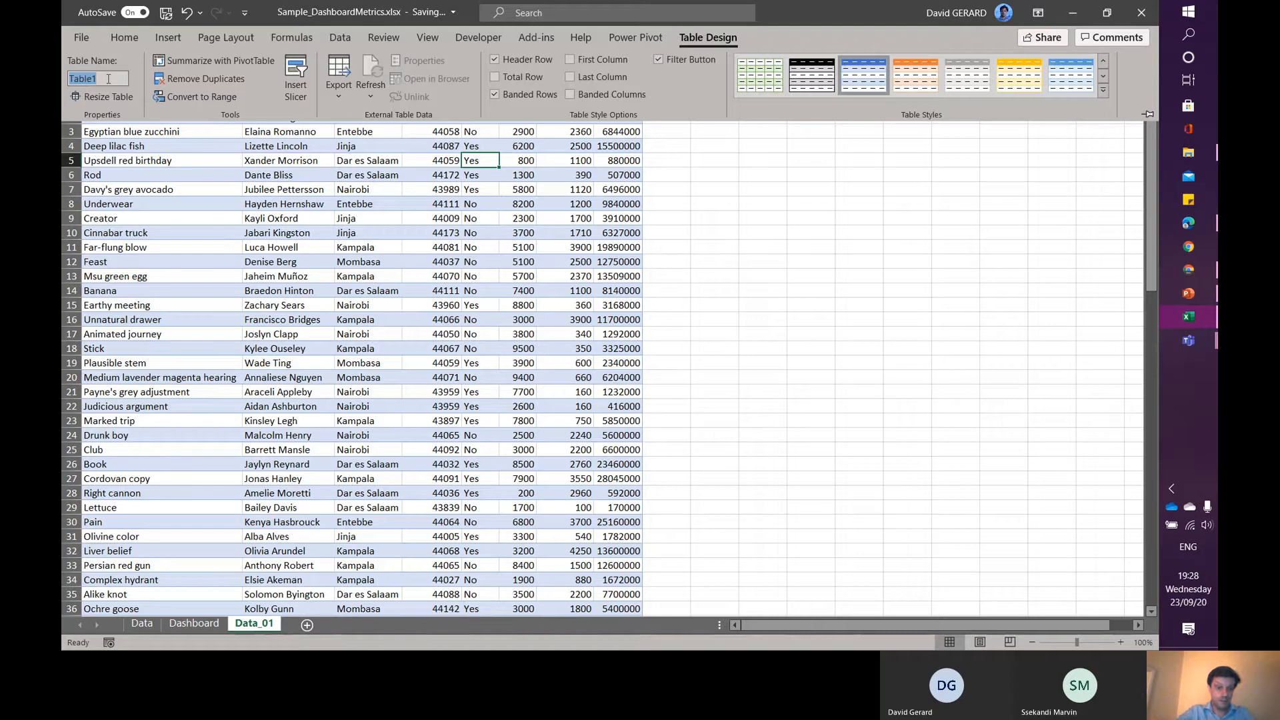
key("Escape")
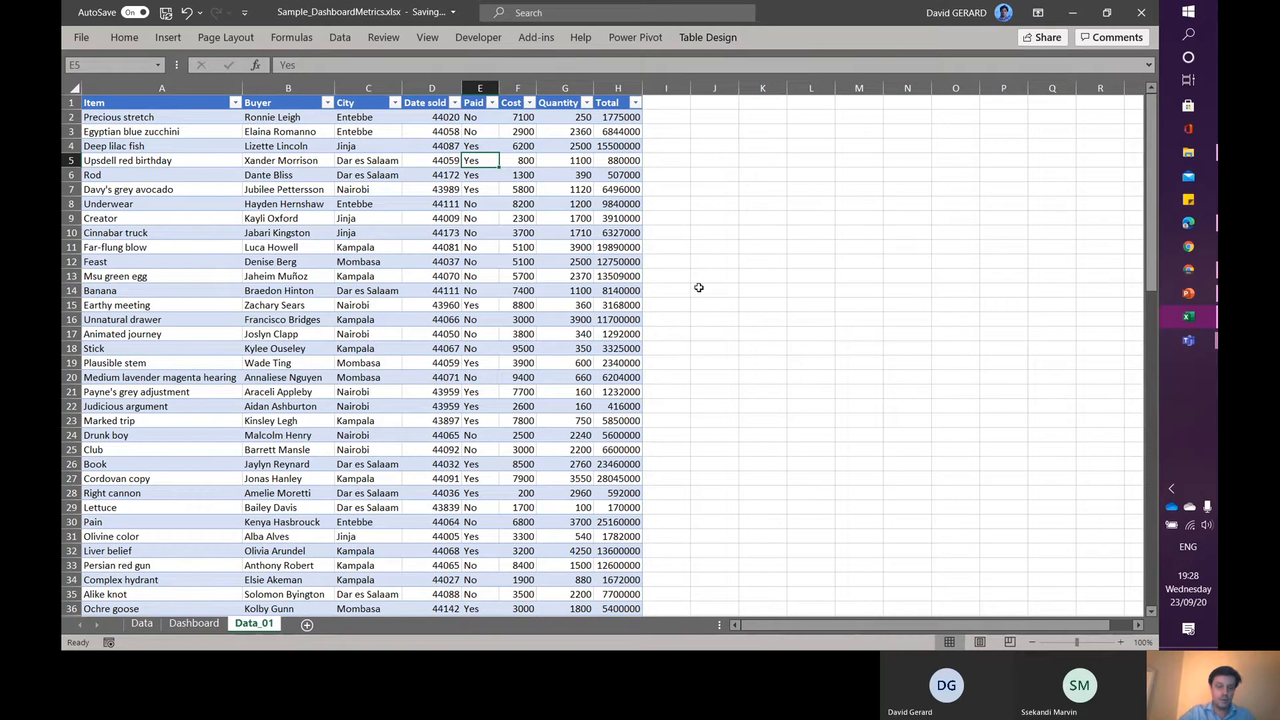
- Open a new blank workbook, paste an older copied sales range from clipboard history, and undo that paste
key("ctrl+n")
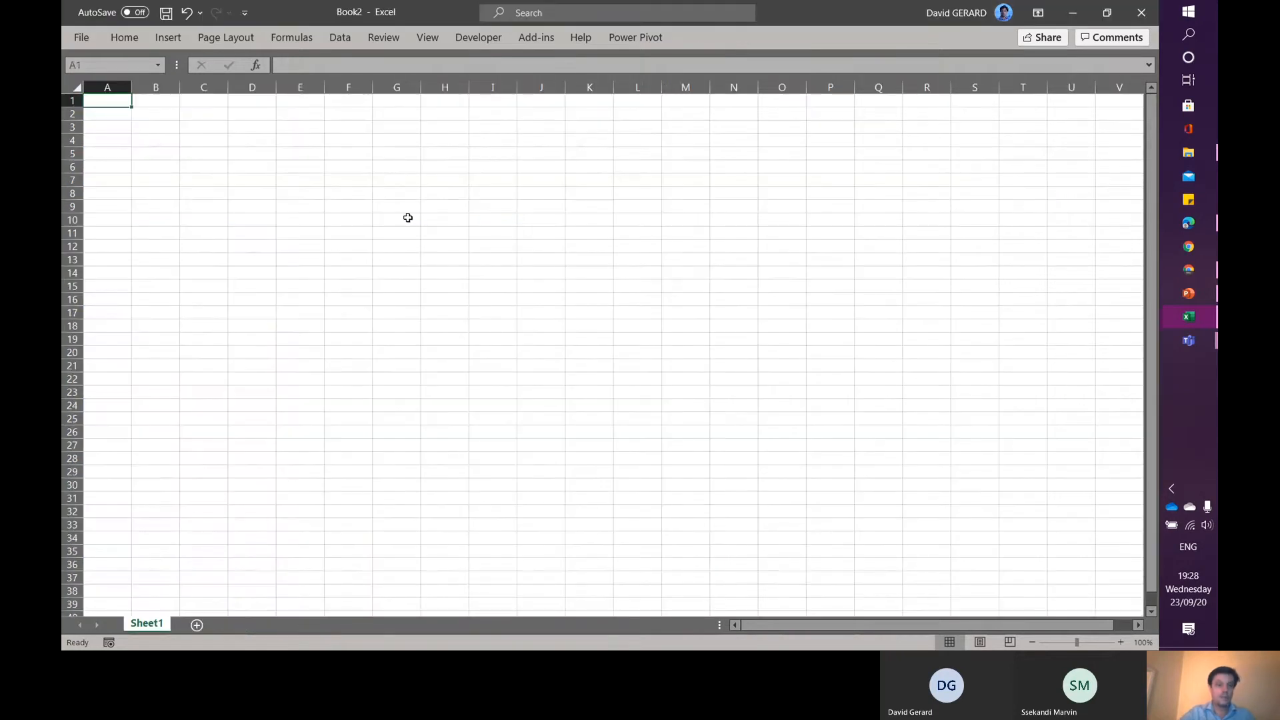
key("super+v")
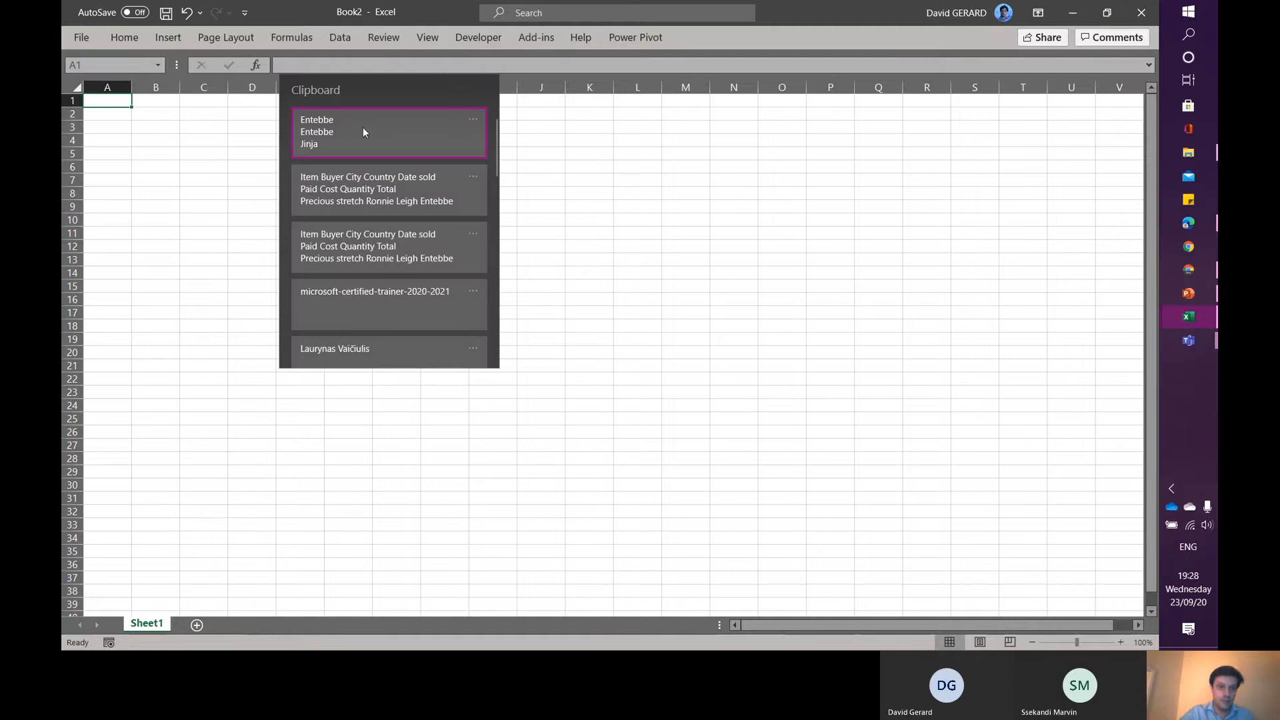
left_click(330, 190)
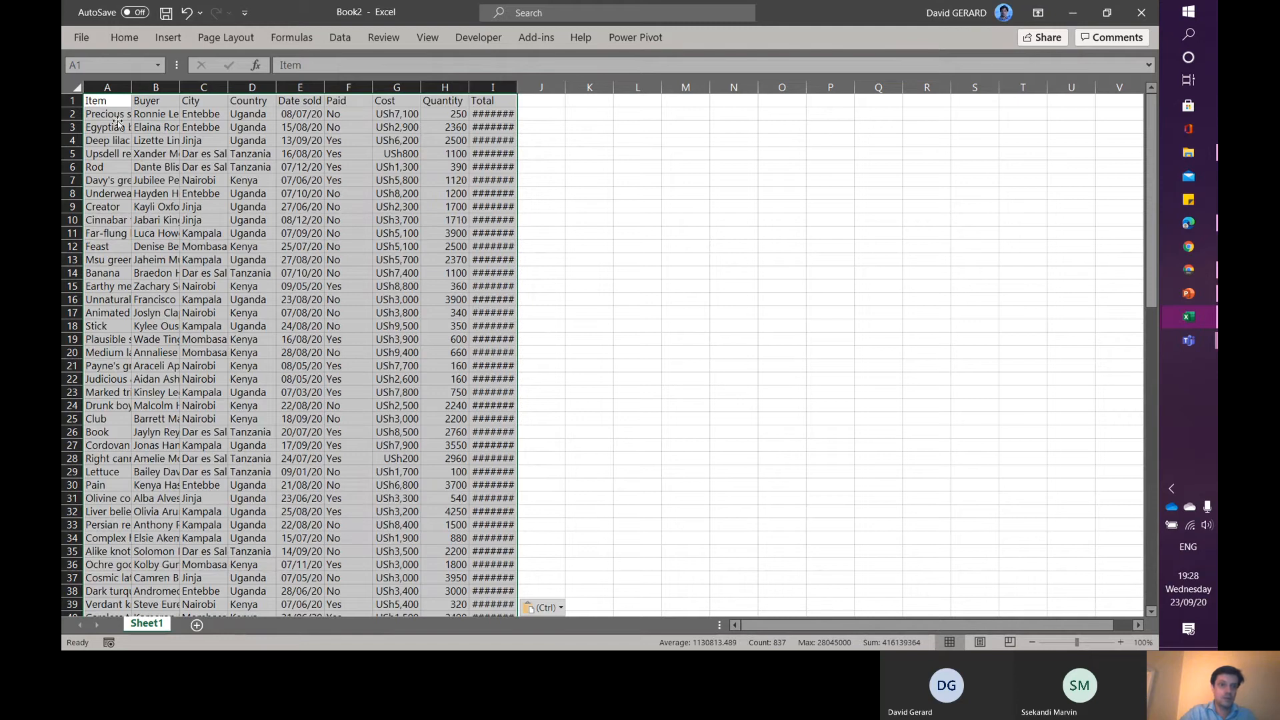
left_click(118, 124)
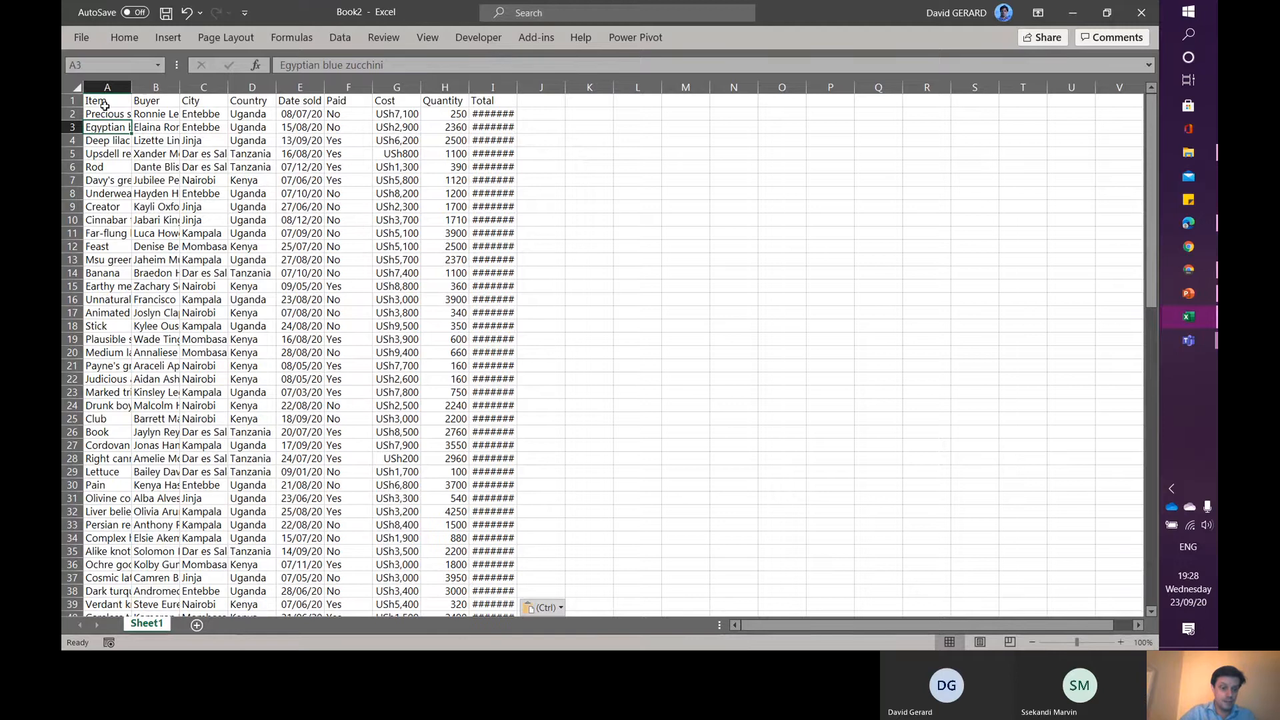
key("ctrl+z")
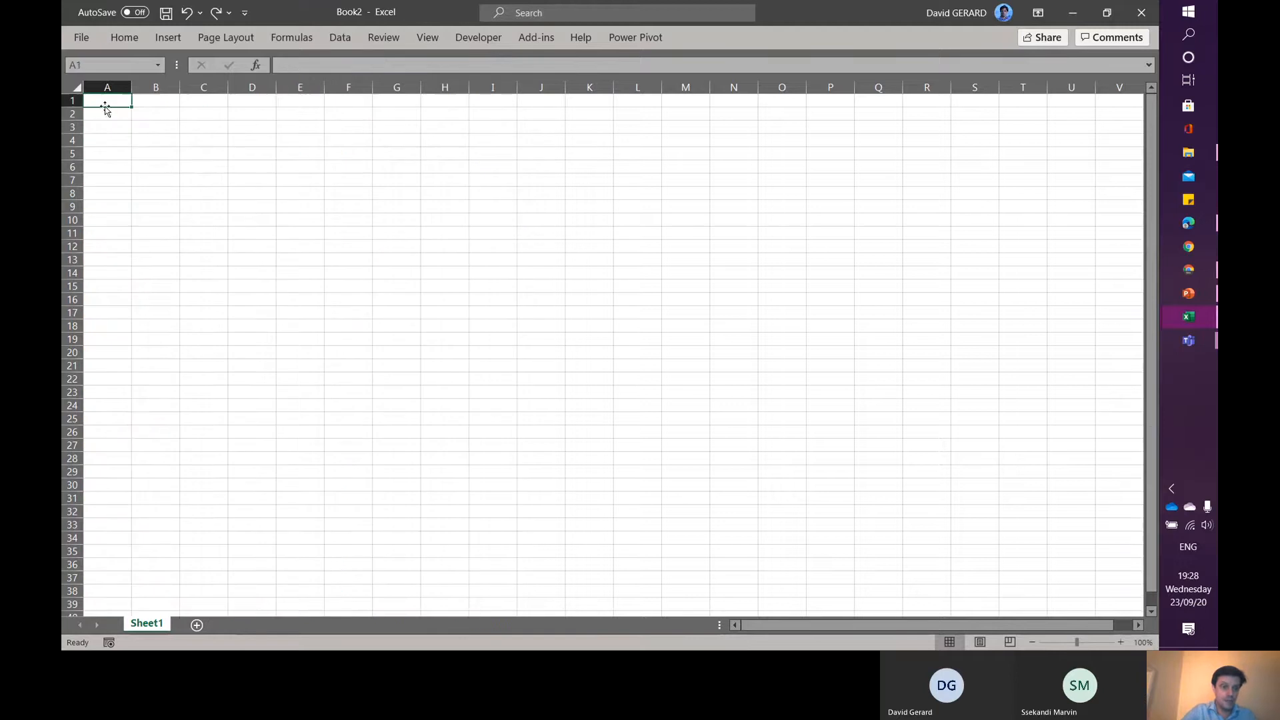
left_click(125, 37)
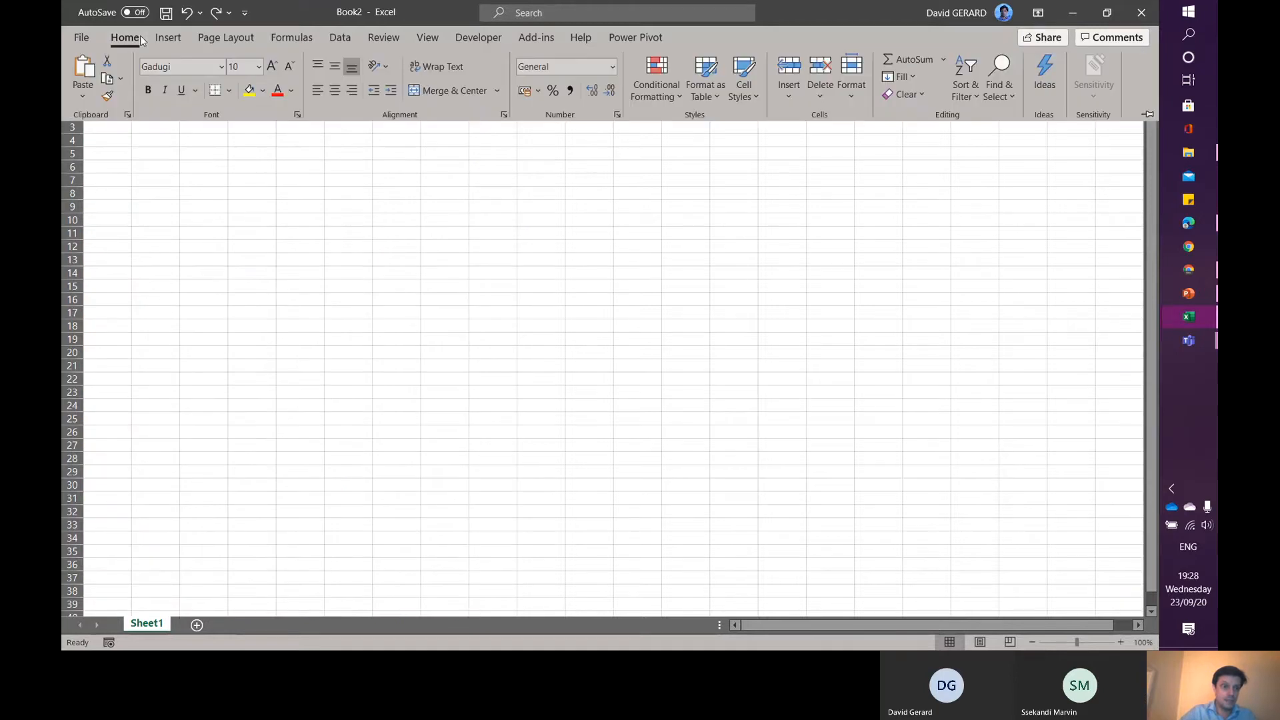
left_click(83, 99)
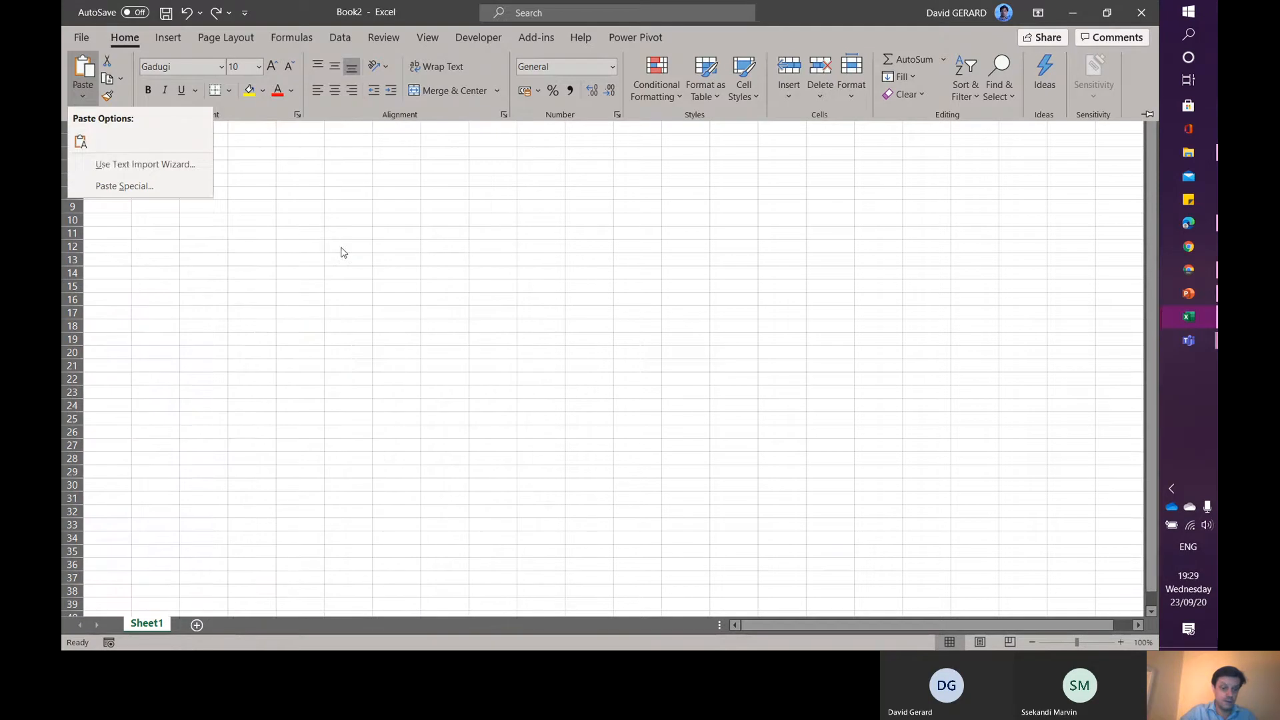
key("Escape")
- Copy the Data_01 table's data rows and paste them as values into cell A1 of the new workbook
key("alt+Tab")
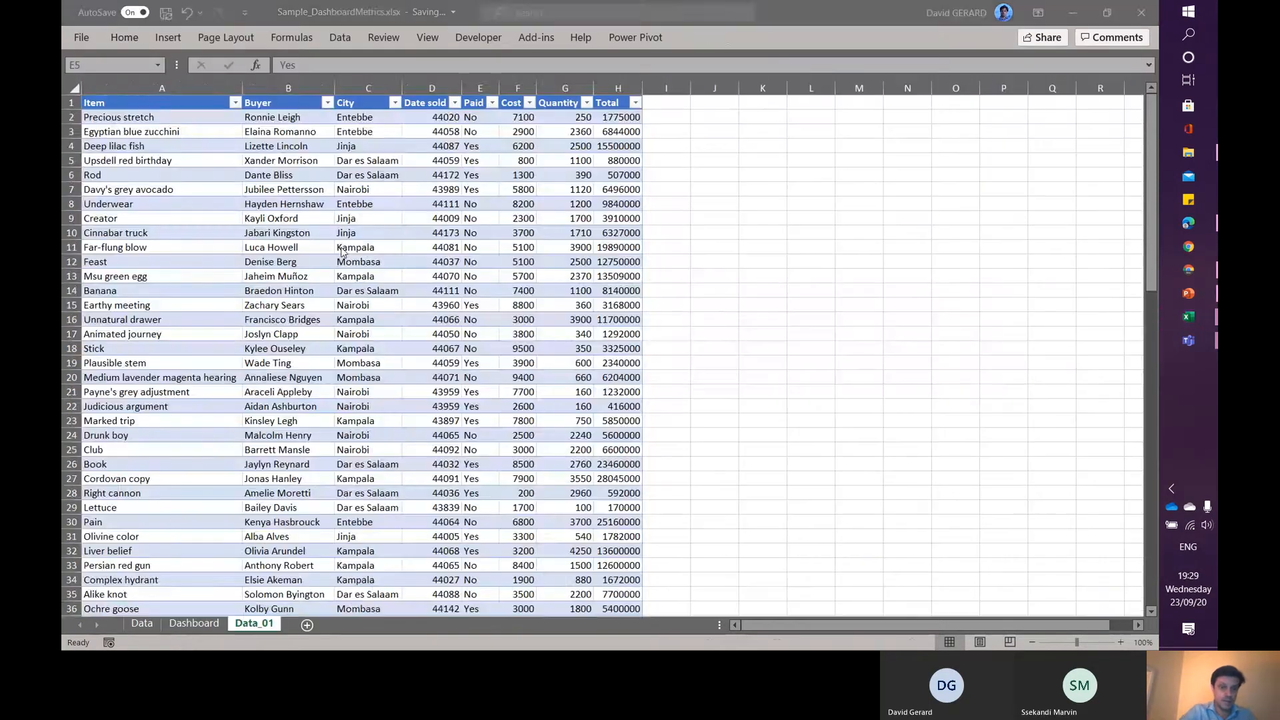
key("ctrl+a")
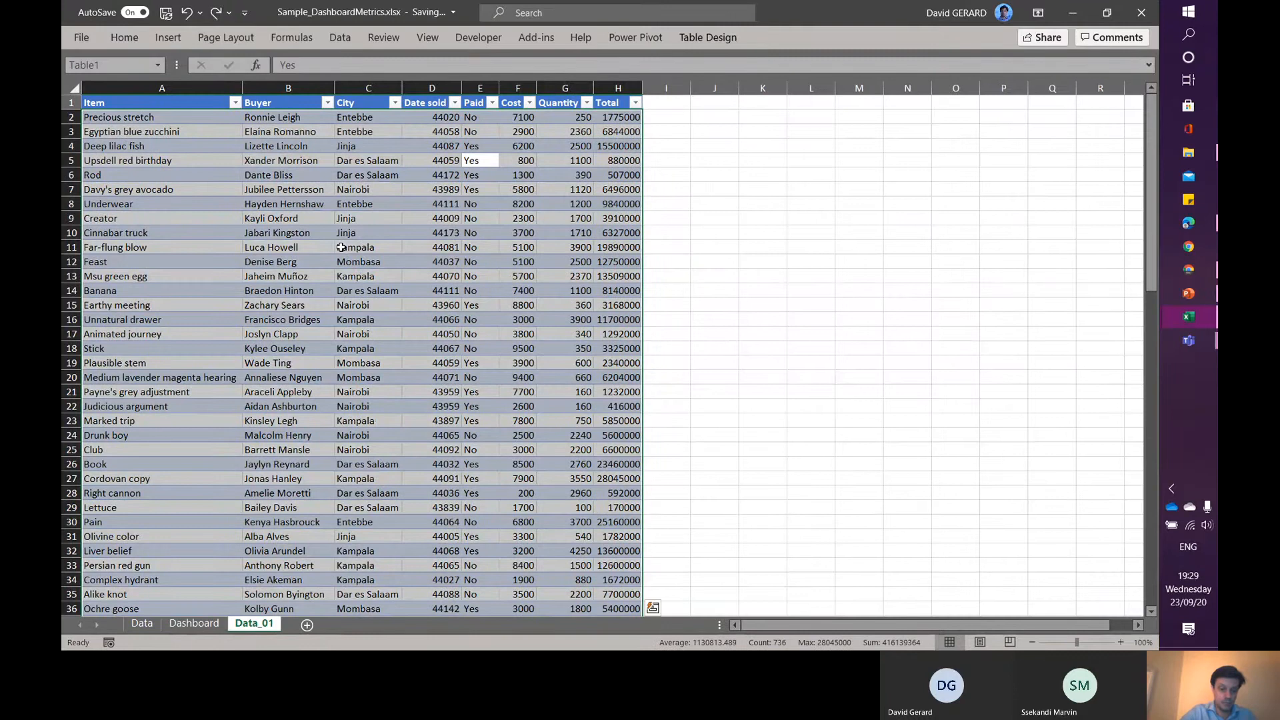
key("ctrl+c")
key("ctrl+q")
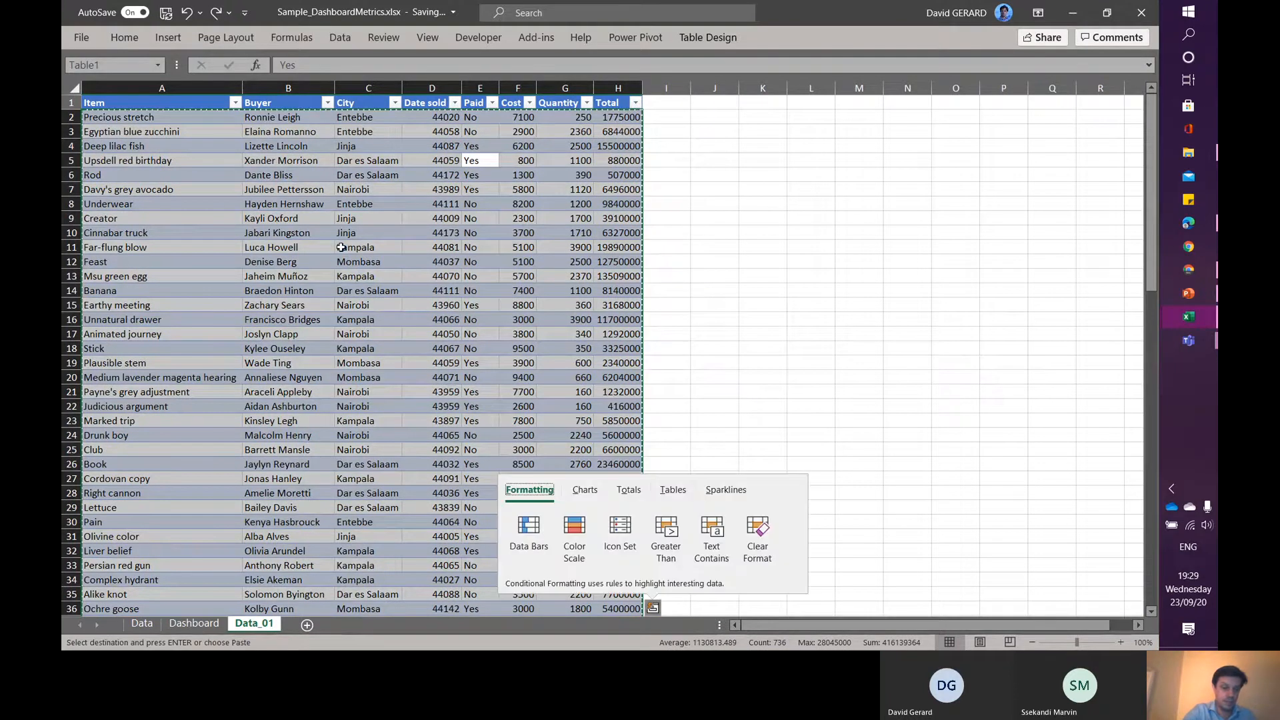
key("alt+Tab")
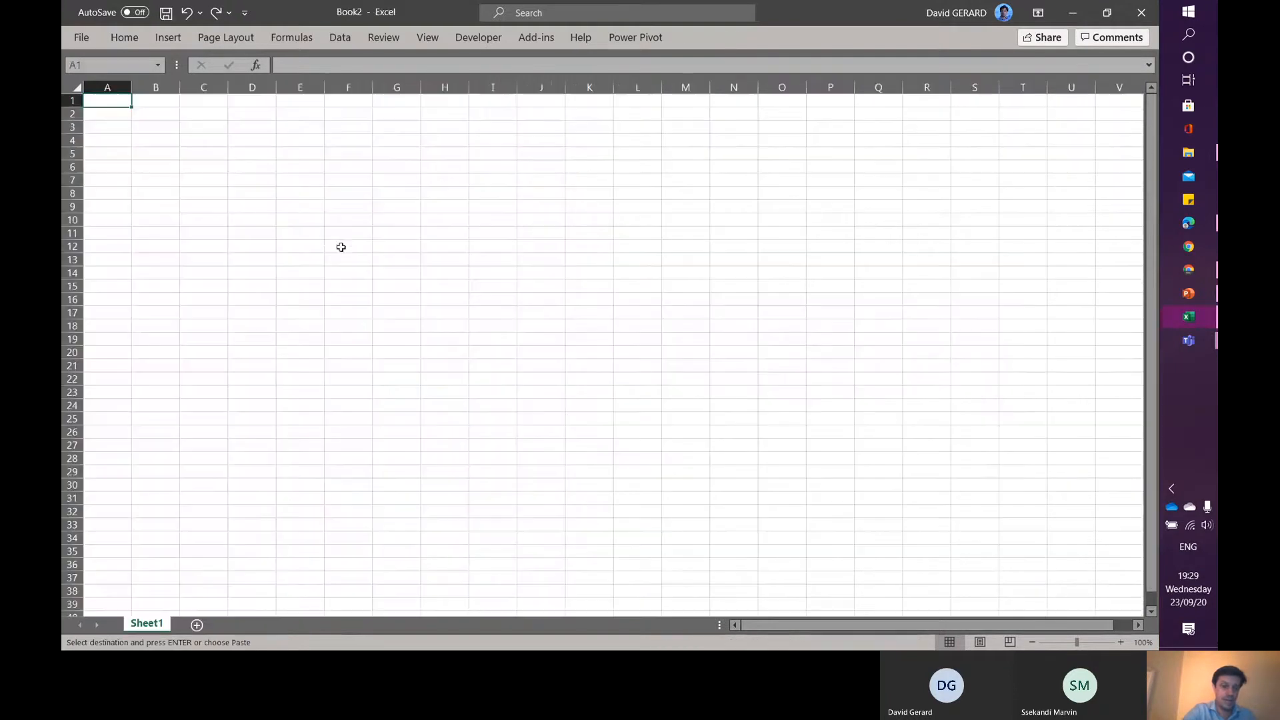
right_click(101, 104)
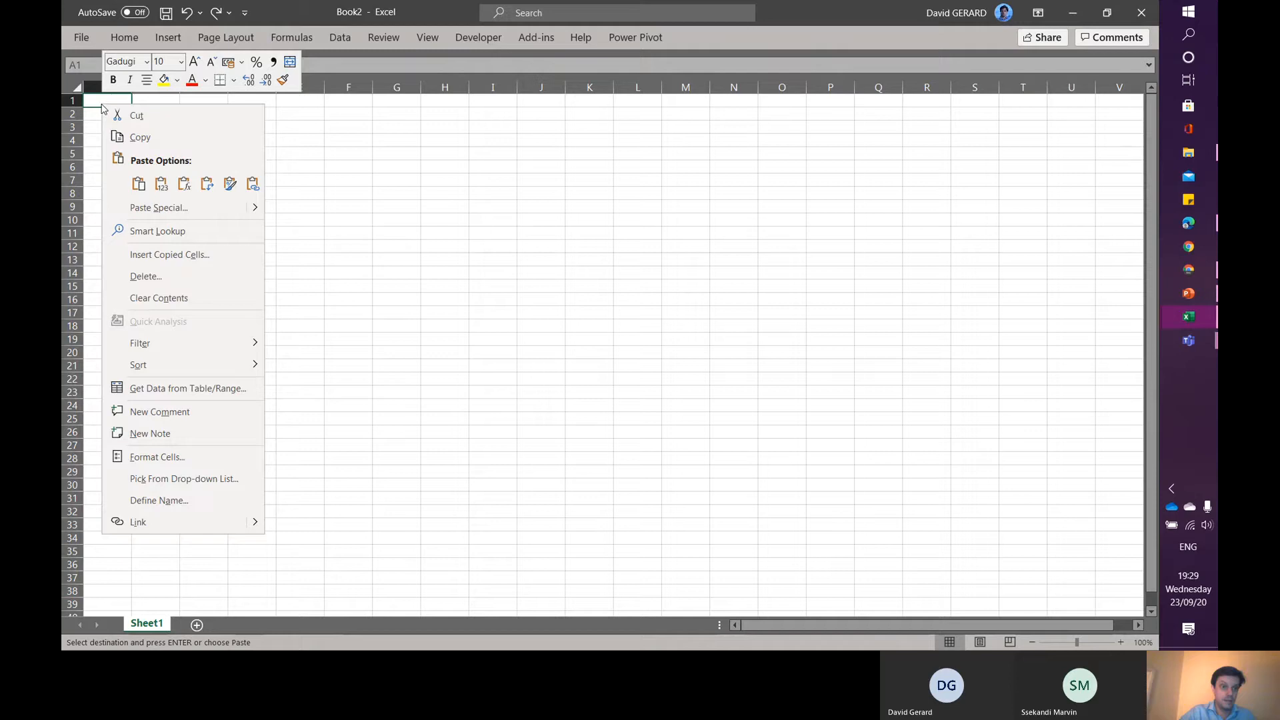
left_click(161, 184)
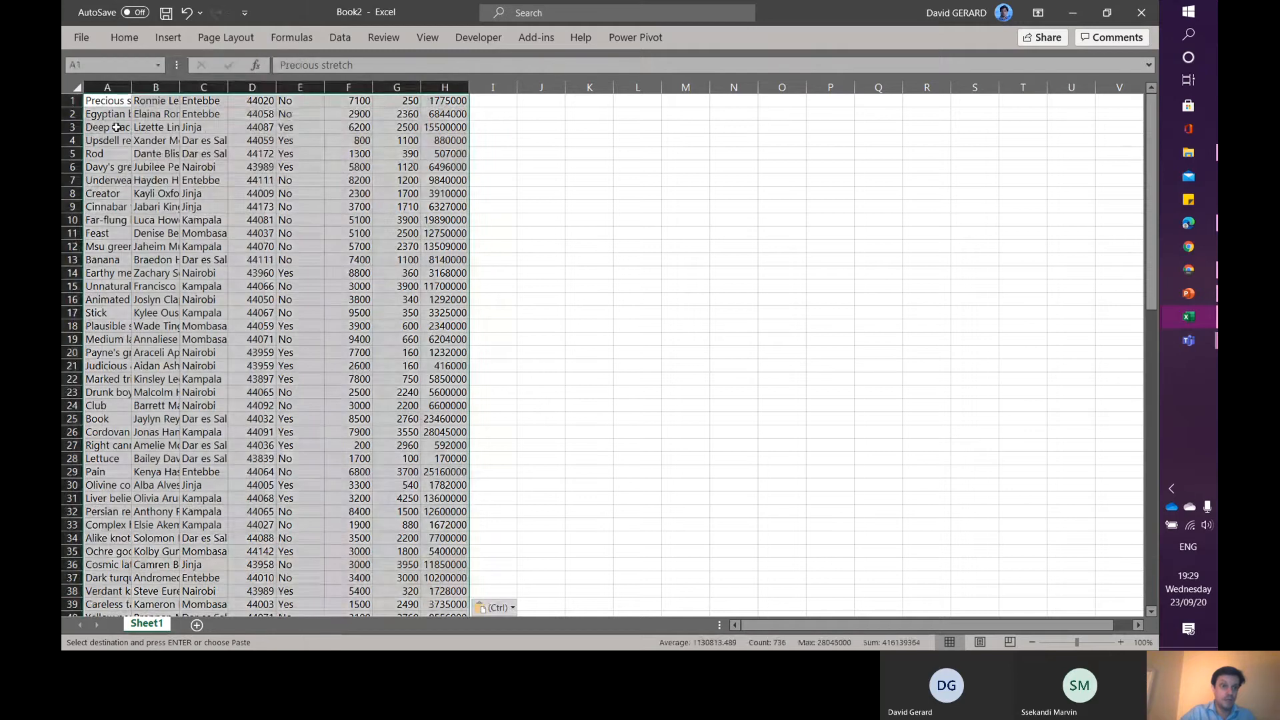
left_click(115, 127)
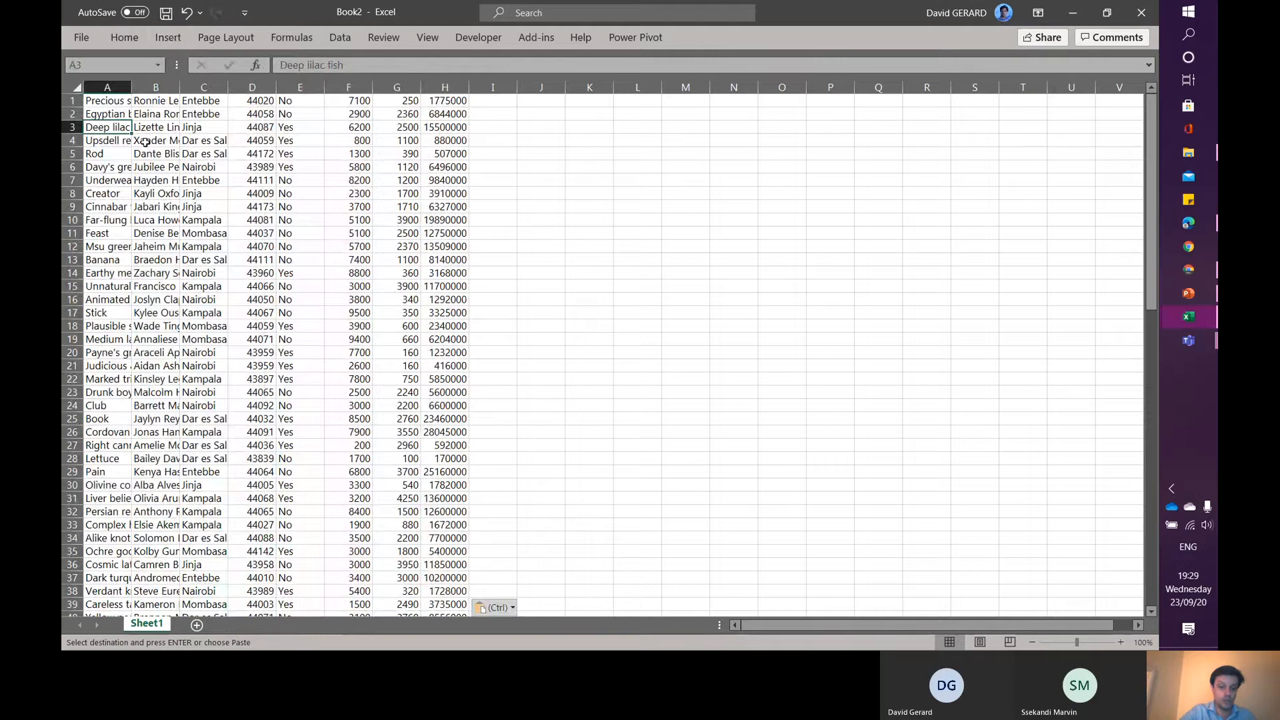
key("ctrl+t")
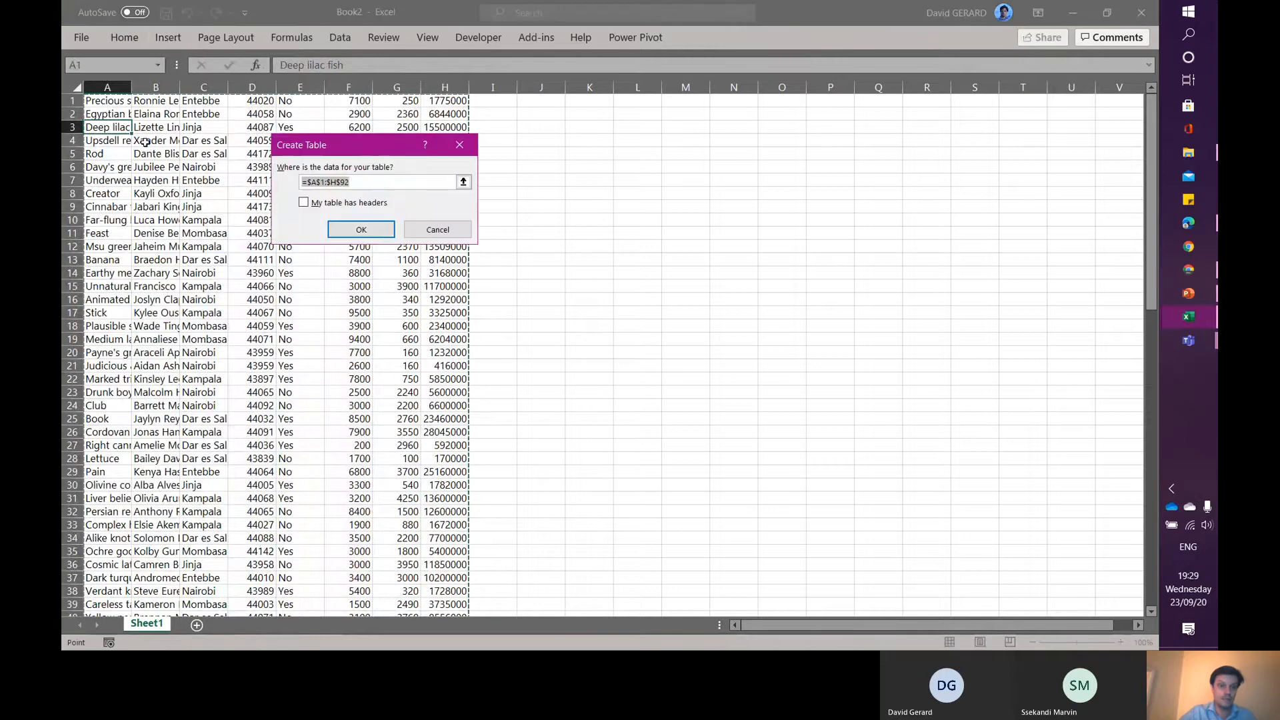
left_click(304, 203)
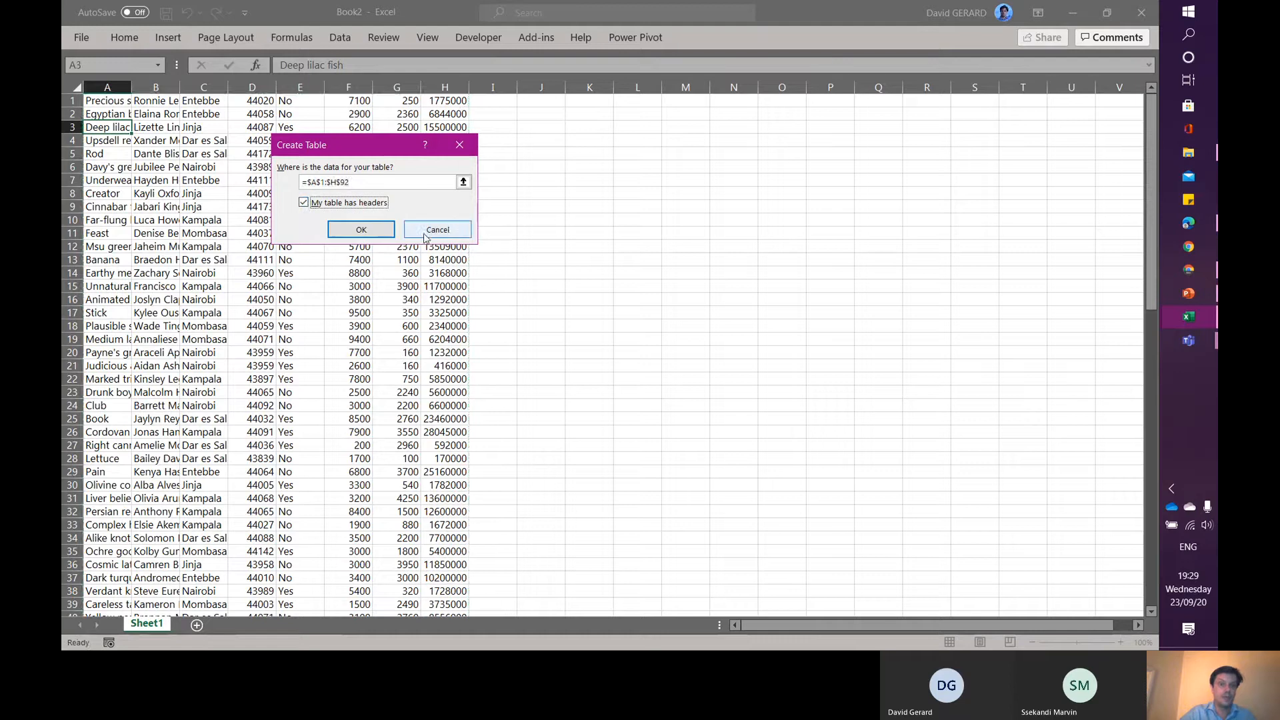
left_click(454, 232)
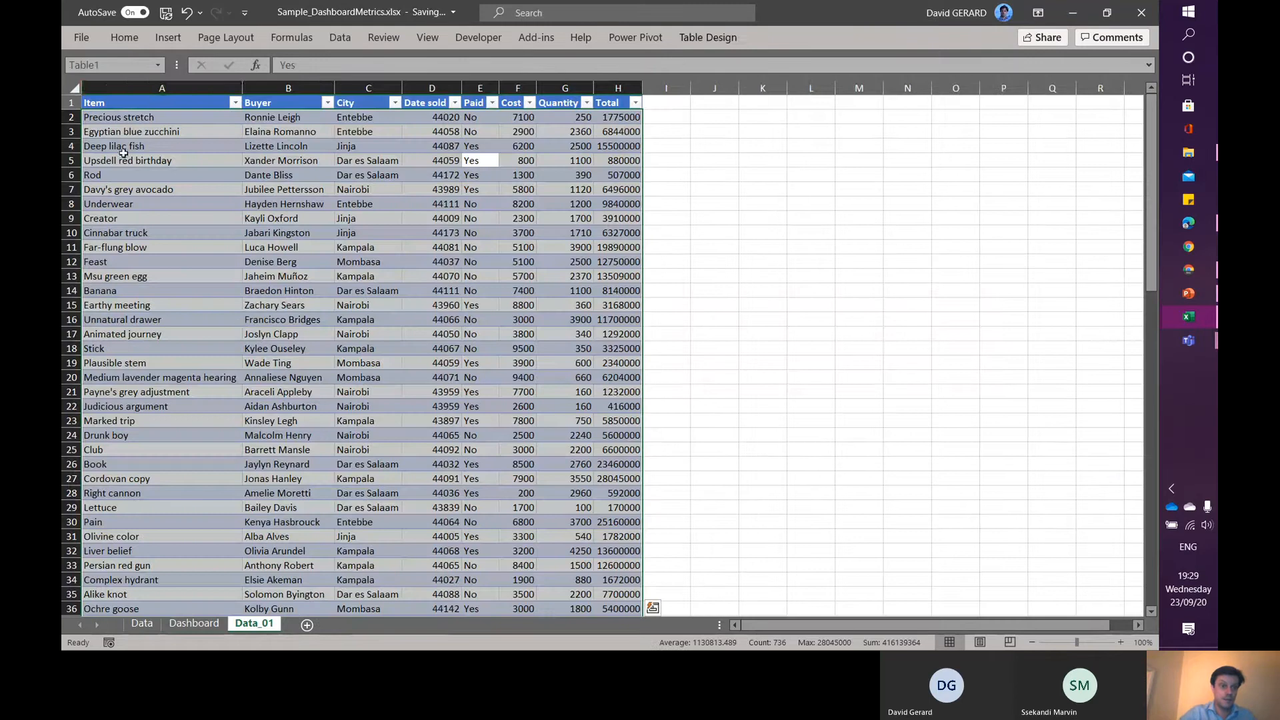
- Copy the Data_01 table's header row and insert it as copied cells above row 1 in the new workbook
left_click_drag(107, 102, 608, 102)
key("ctrl+c")
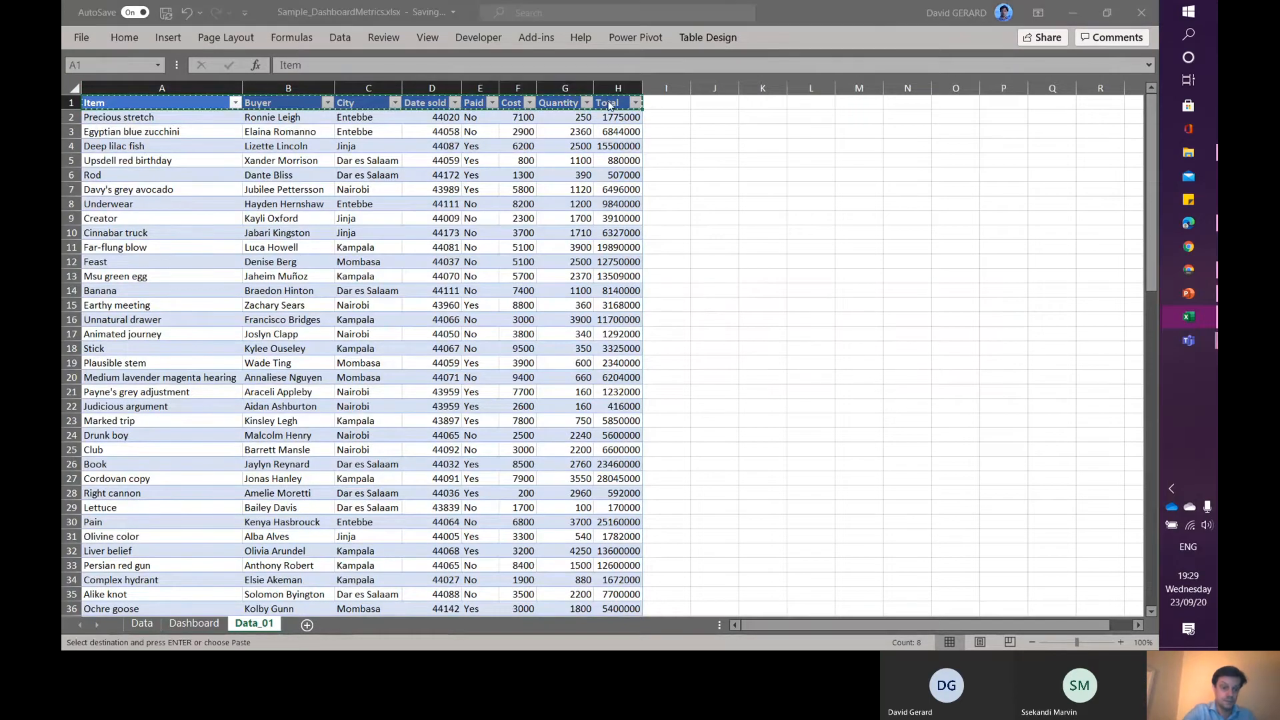
key("alt+Tab")
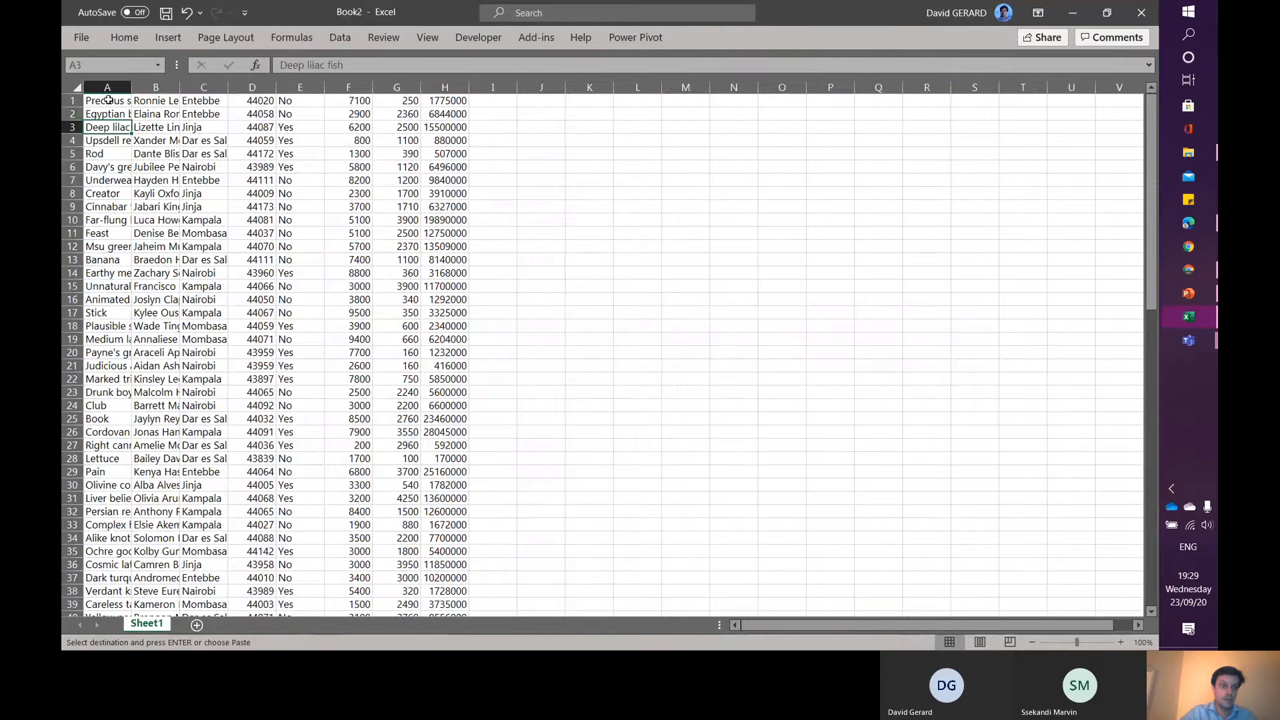
left_click(73, 100)
right_click(72, 100)
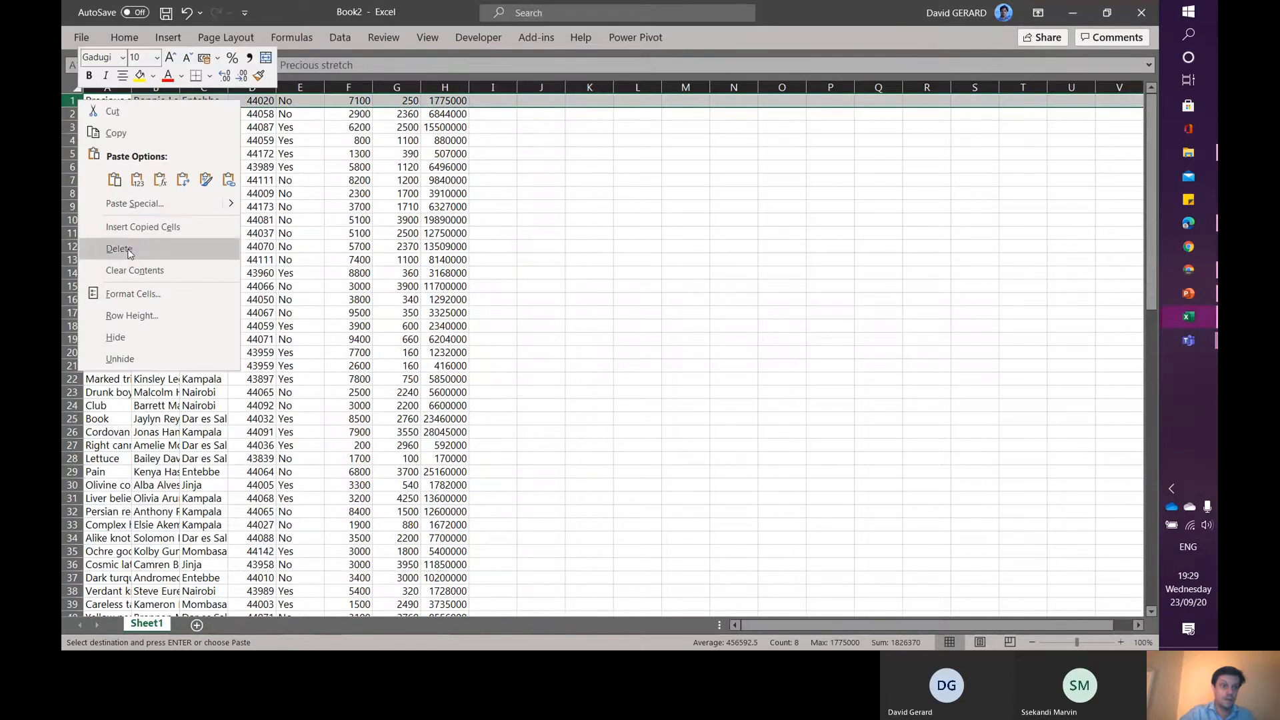
left_click(128, 229)
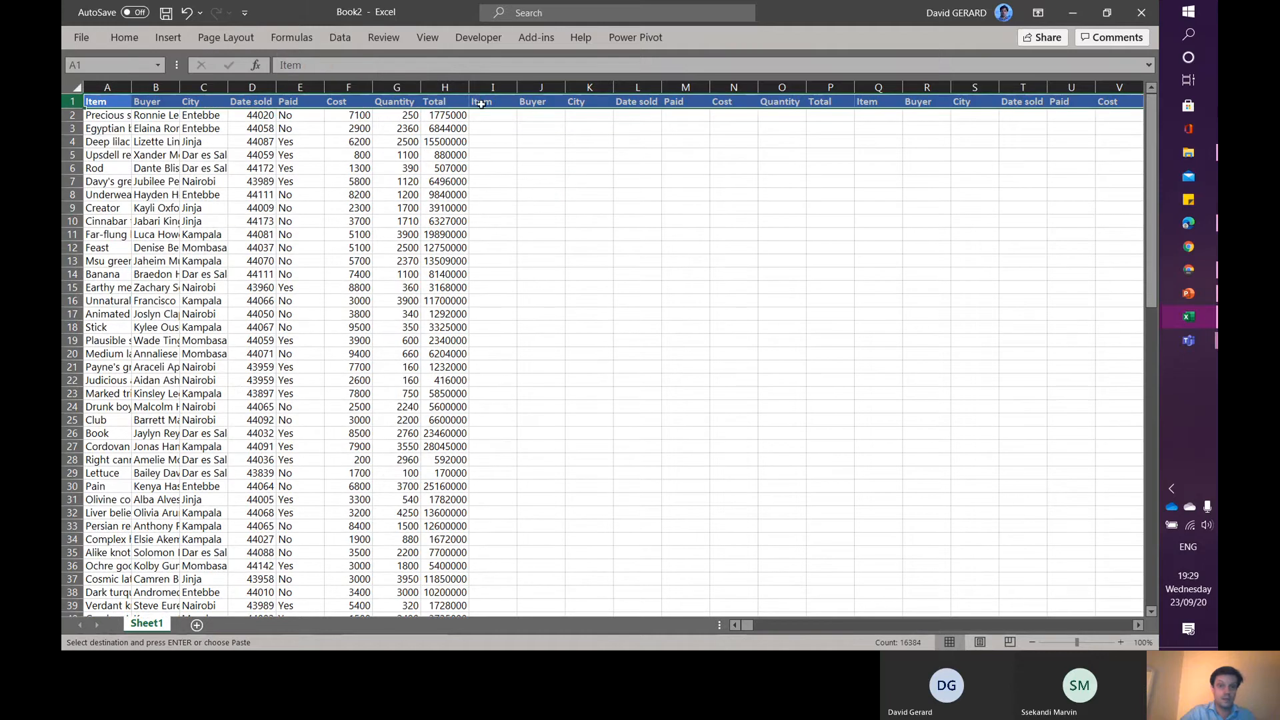
- Delete and clear all formatting from the repeated header cells in row 1 beyond column H
left_click(482, 103)
key("ctrl+shift+Right")
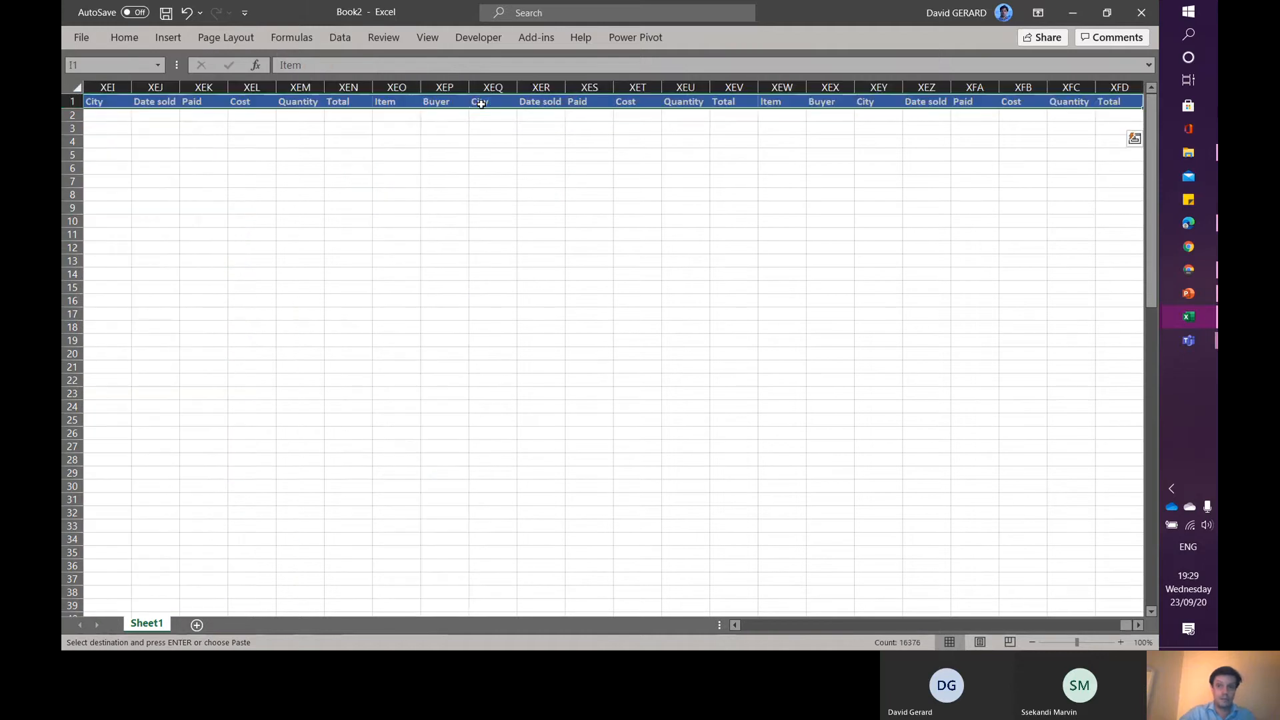
key("Delete")
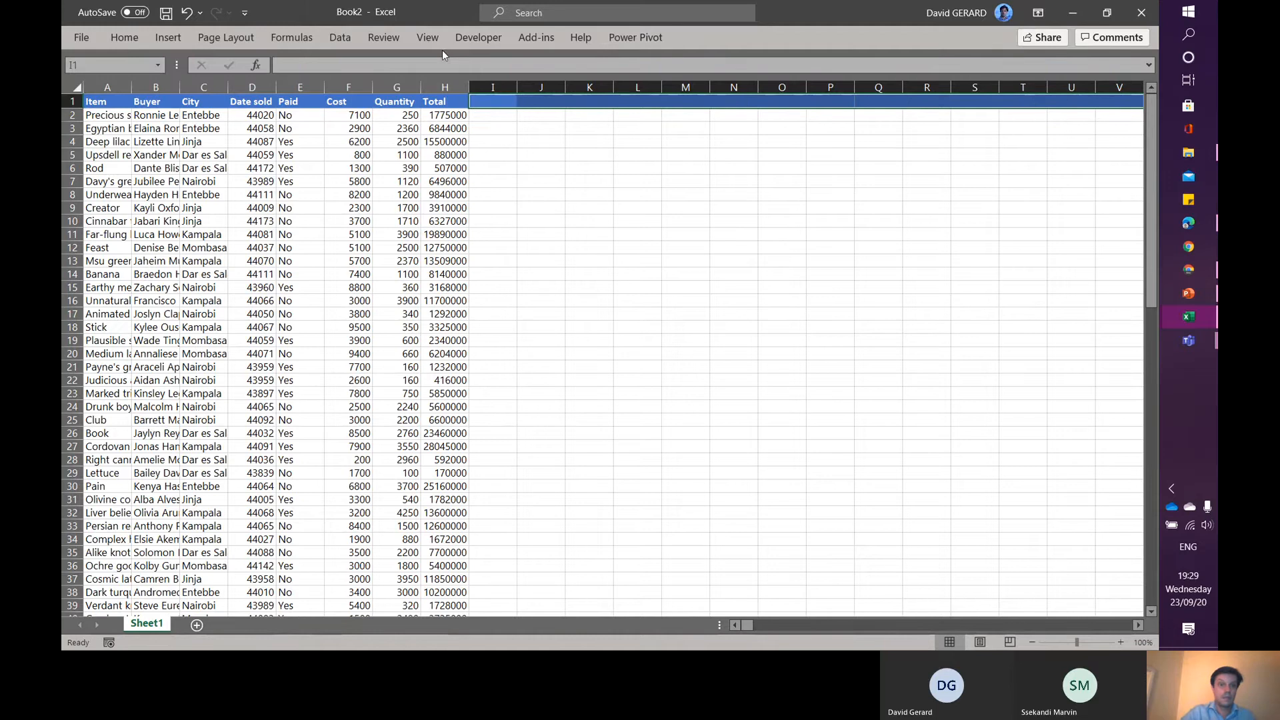
left_click(124, 37)
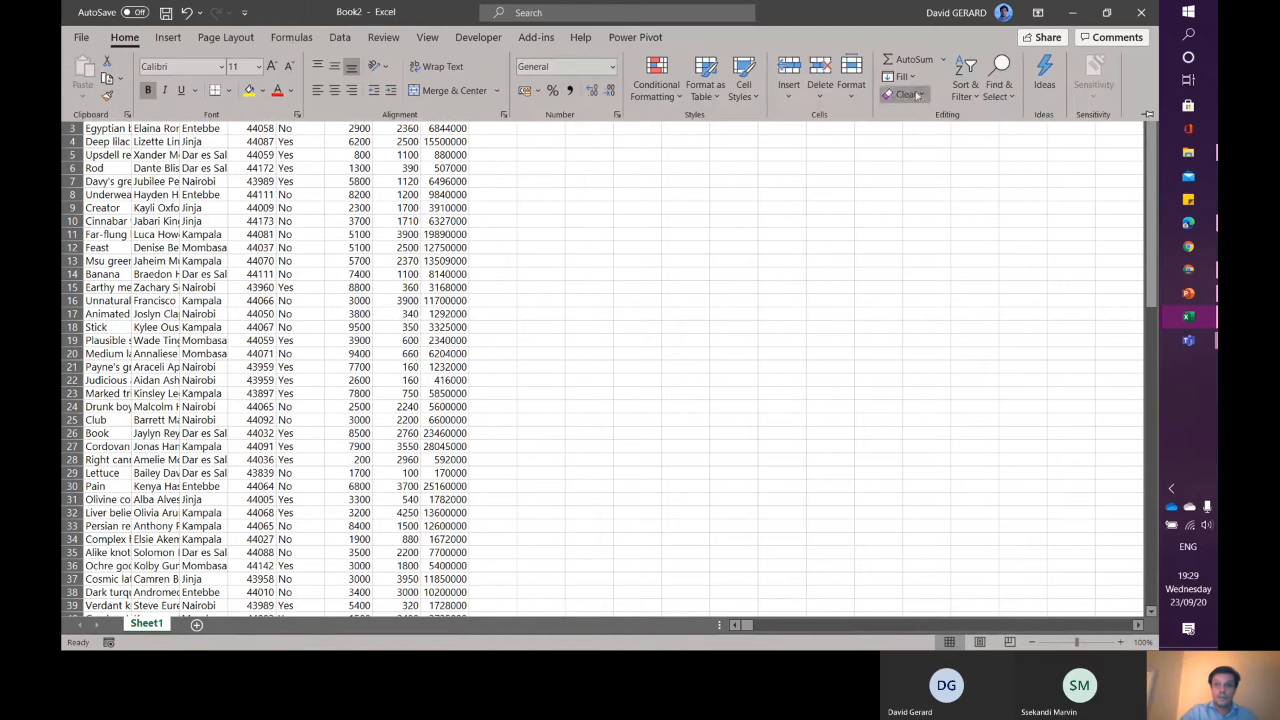
left_click(907, 94)
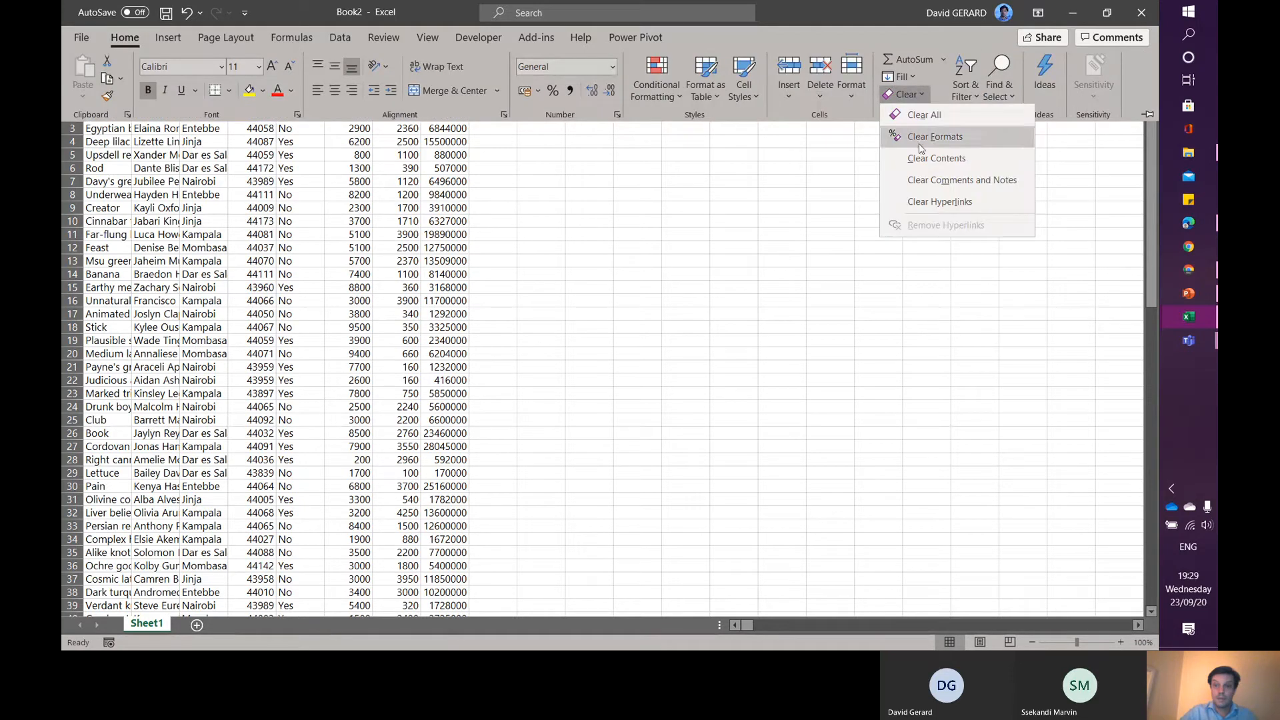
left_click(924, 116)
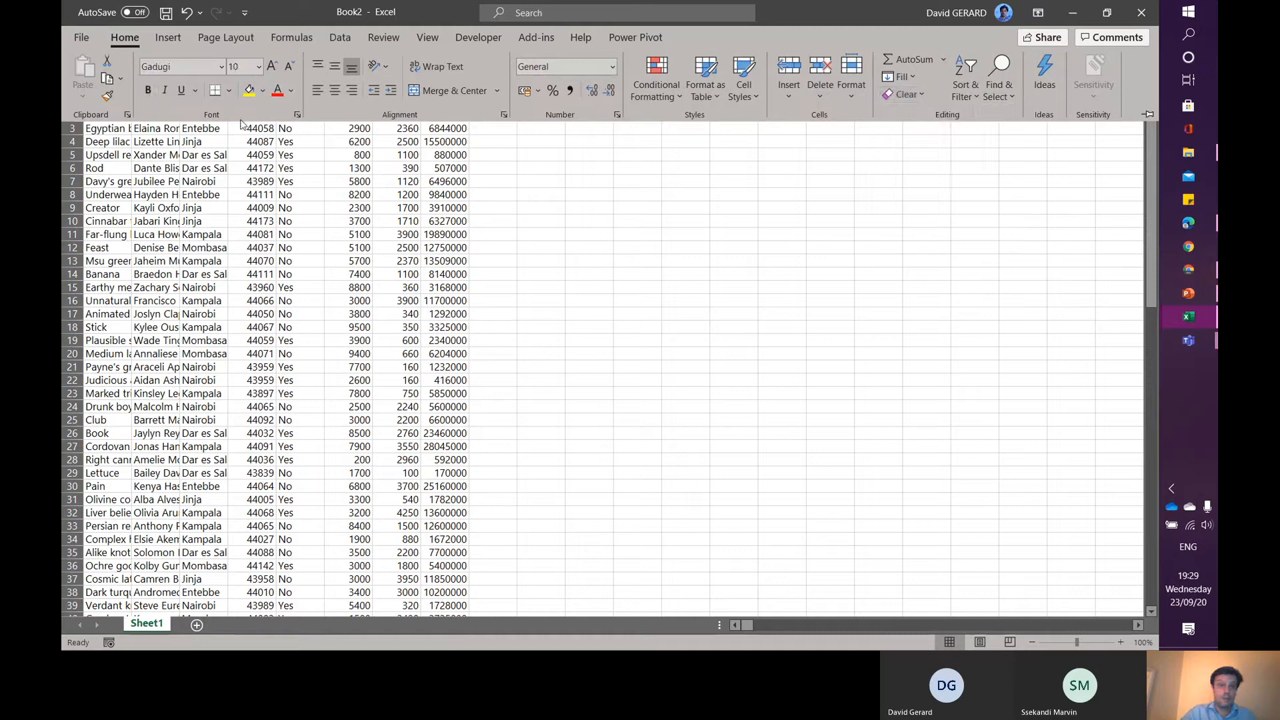
- Format the pasted data as a table with headers and autofit all column widths
left_click(105, 181)
key("ctrl+t")
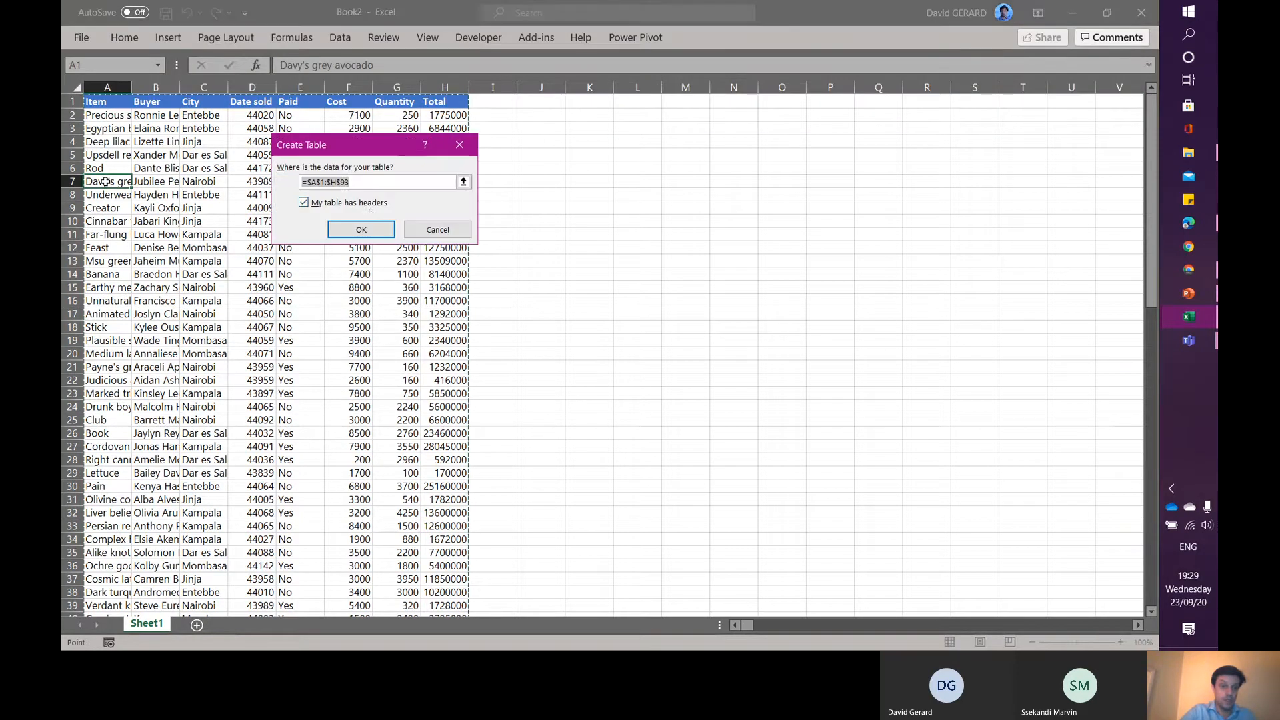
left_click(374, 229)
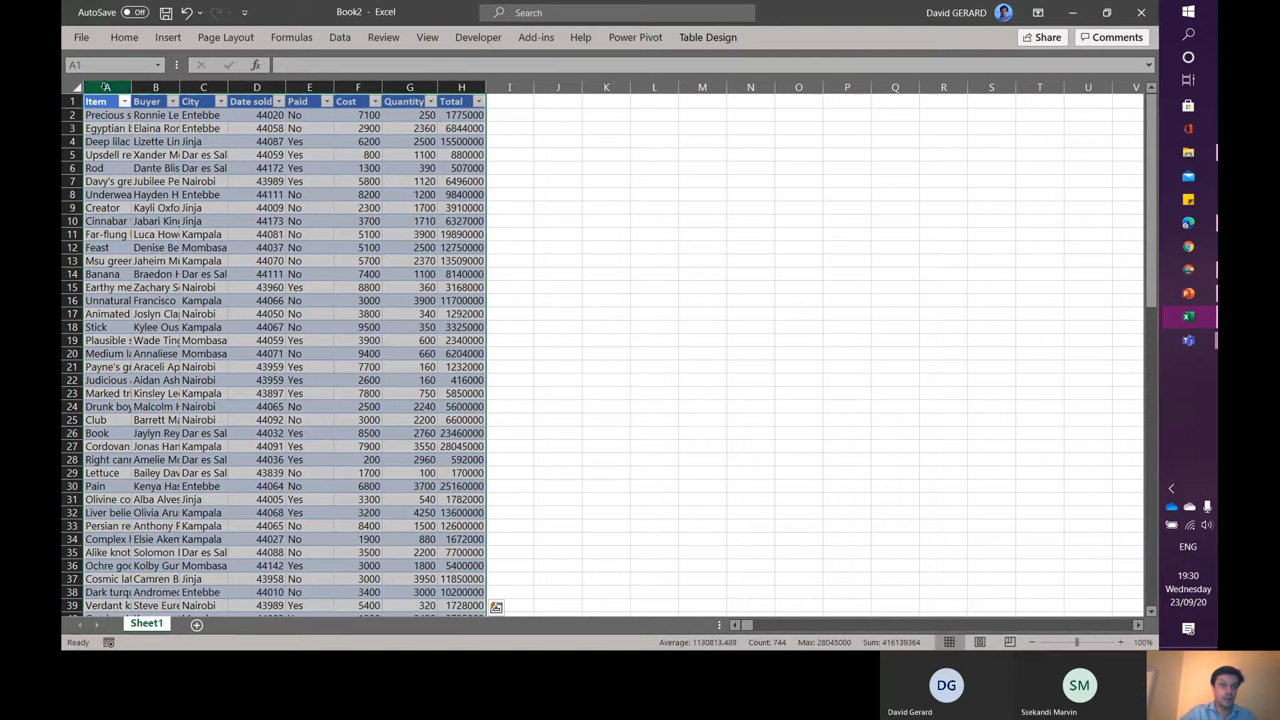
left_click(69, 89)
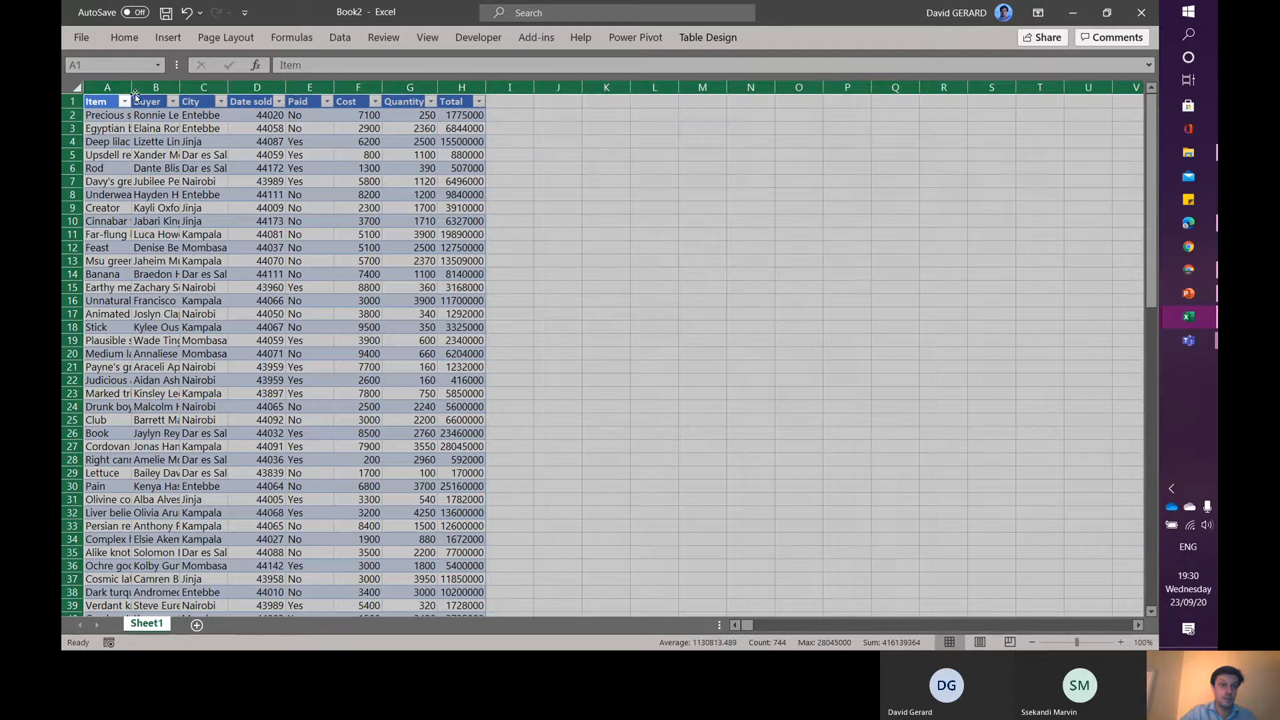
double_click(132, 87)
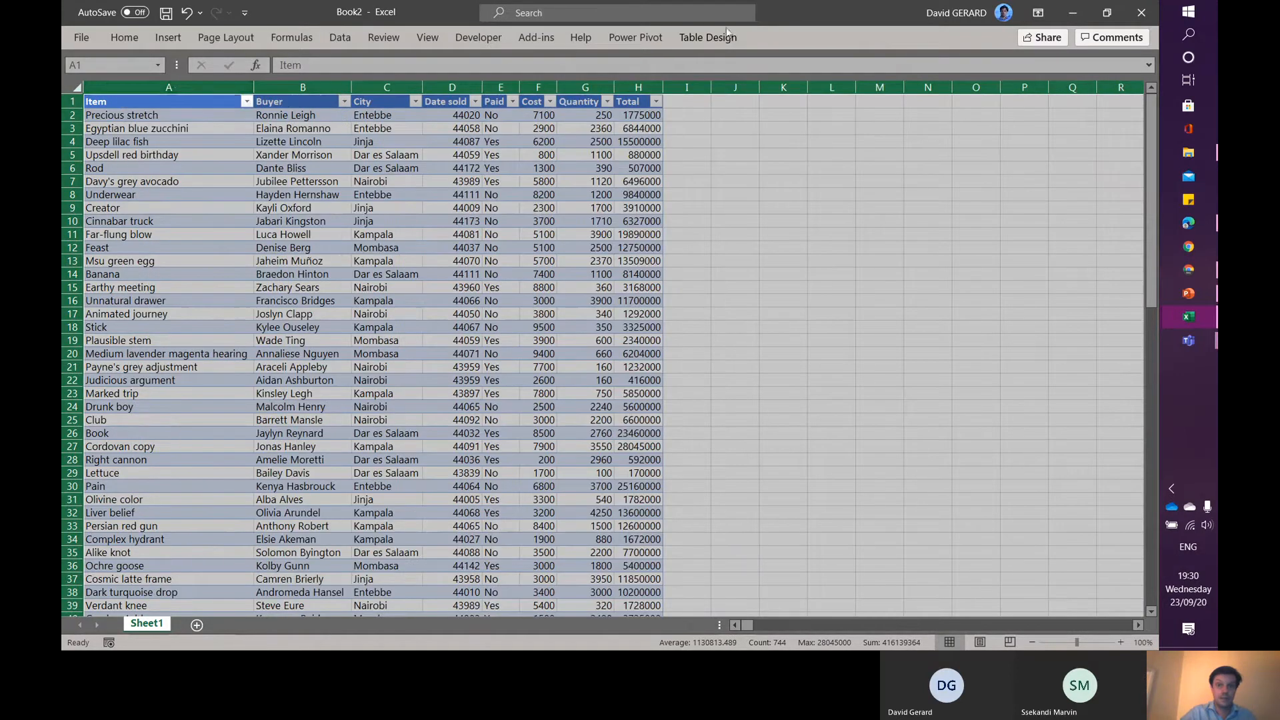
- Try to change the table's name
left_click(705, 35)
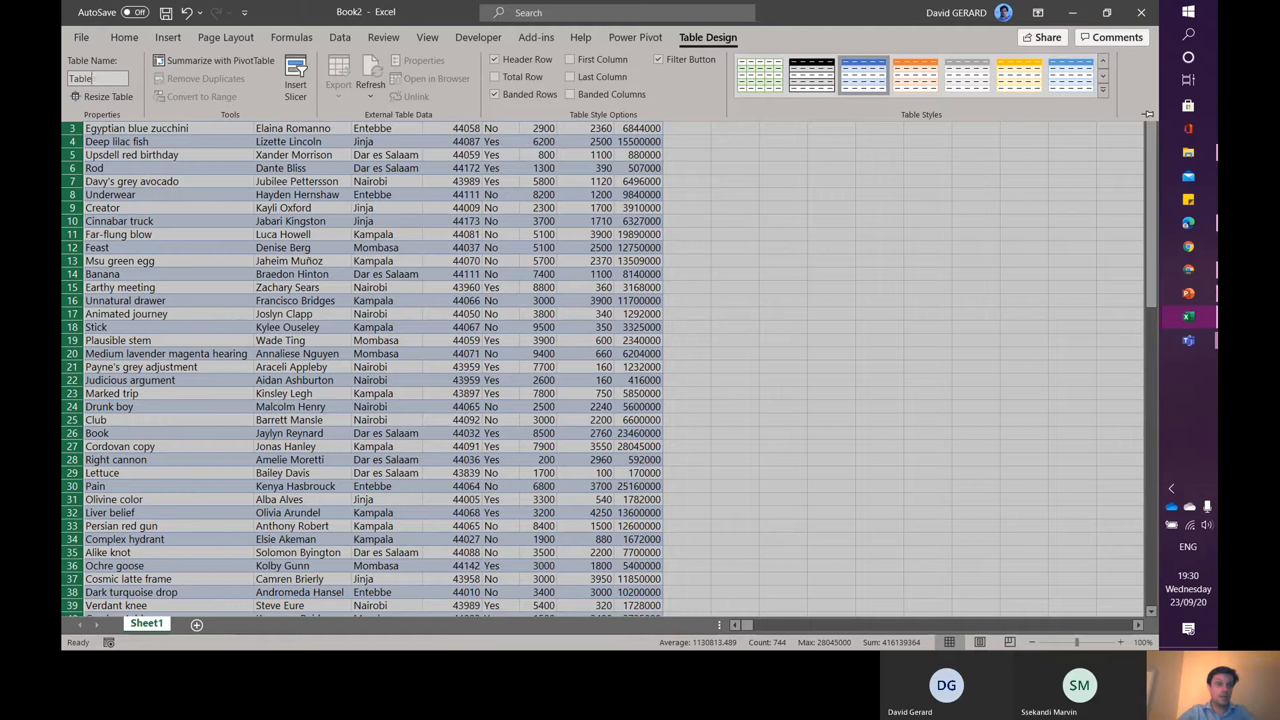
left_click(93, 78)
key("BackSpace")
key("Return")
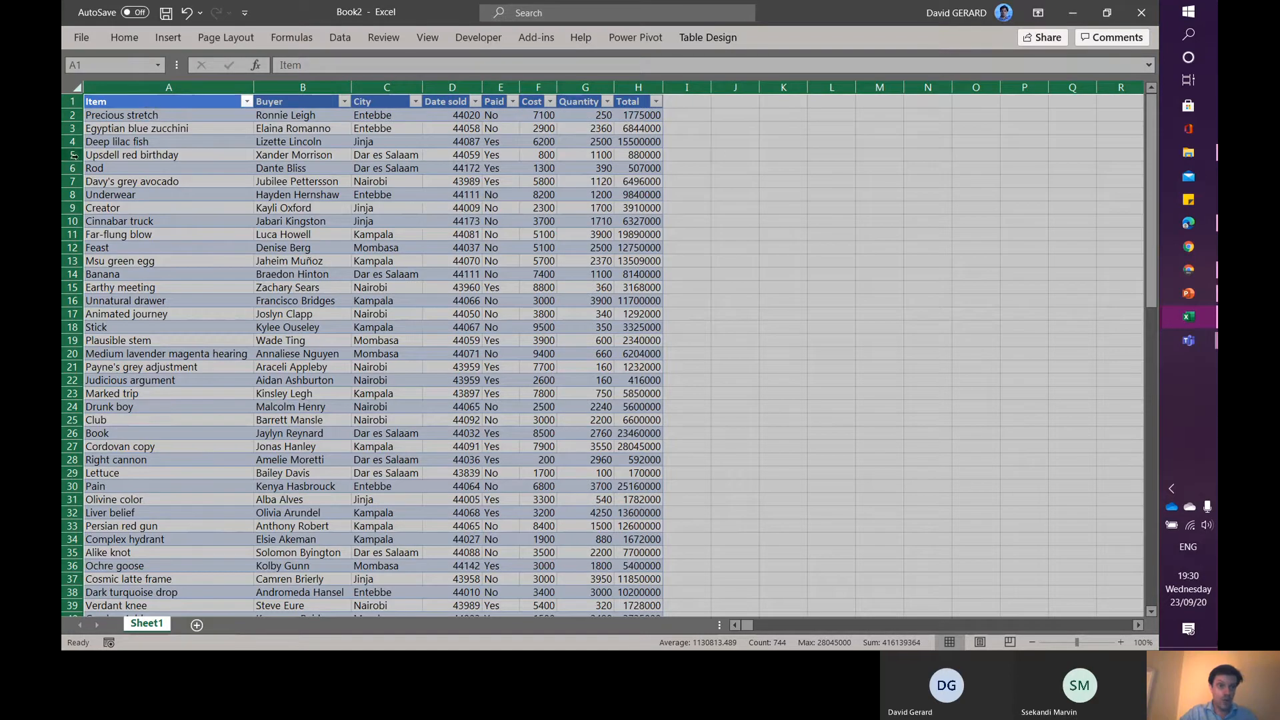
- Examine the filter lists of the Item and Buyer columns
left_click(248, 102)
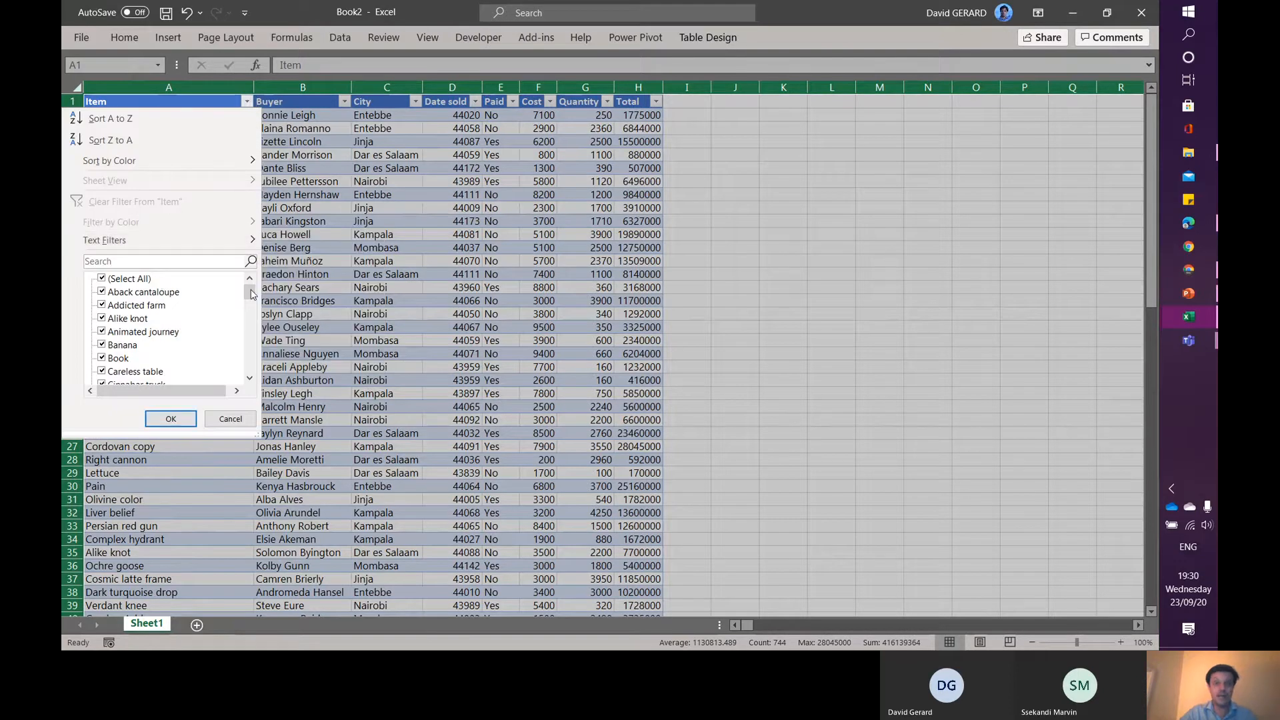
mouse_move(252, 294)
left_mouse_down()
mouse_move(258, 380)
mouse_move(254, 288)
left_mouse_up()
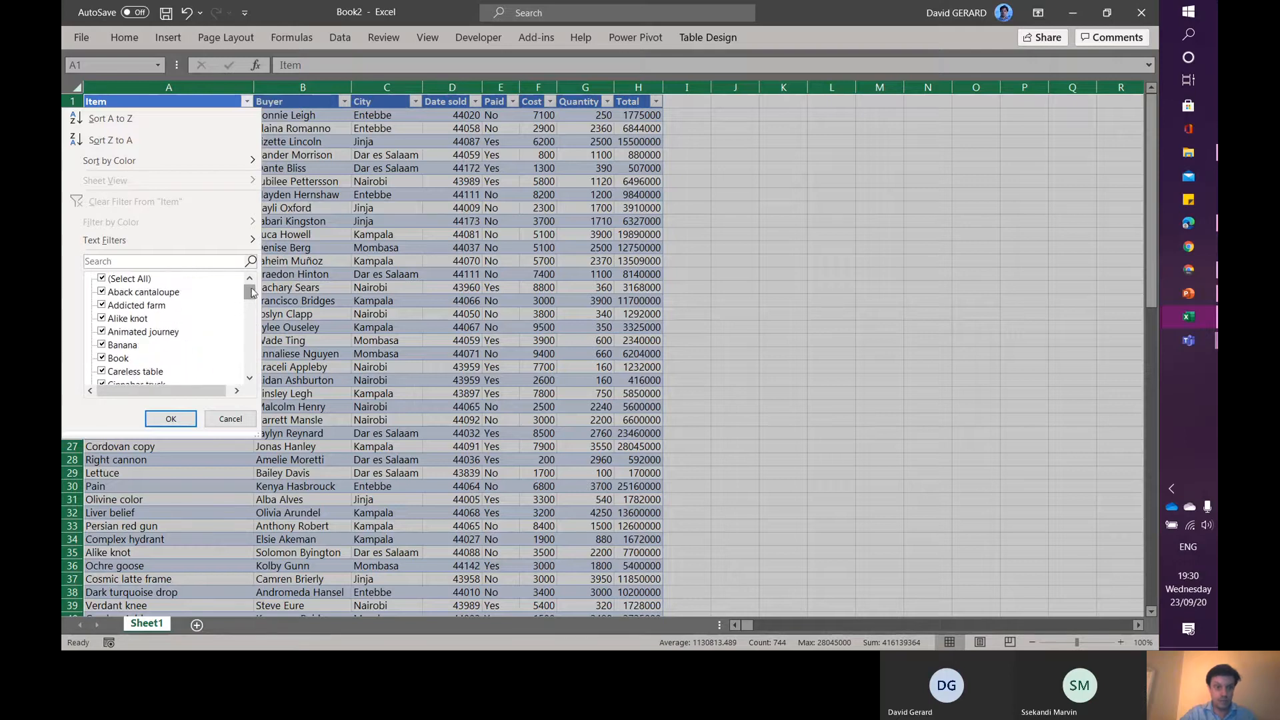
left_click(300, 269)
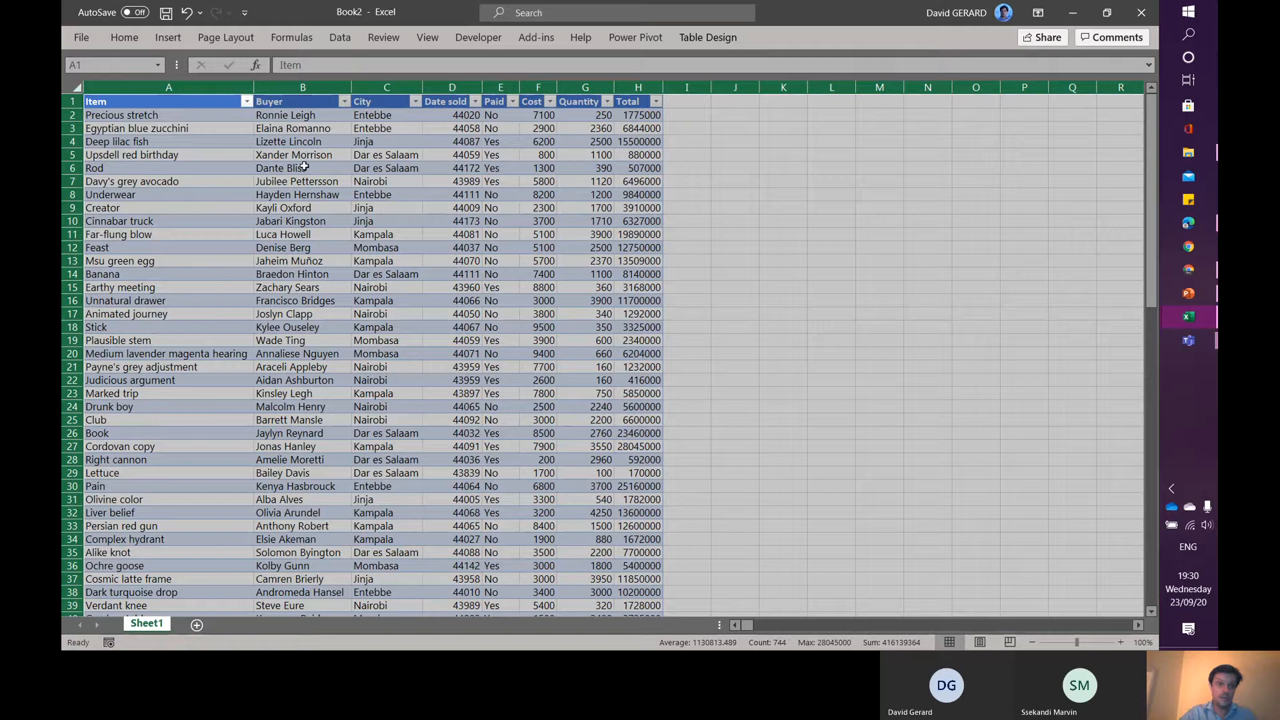
left_click(344, 102)
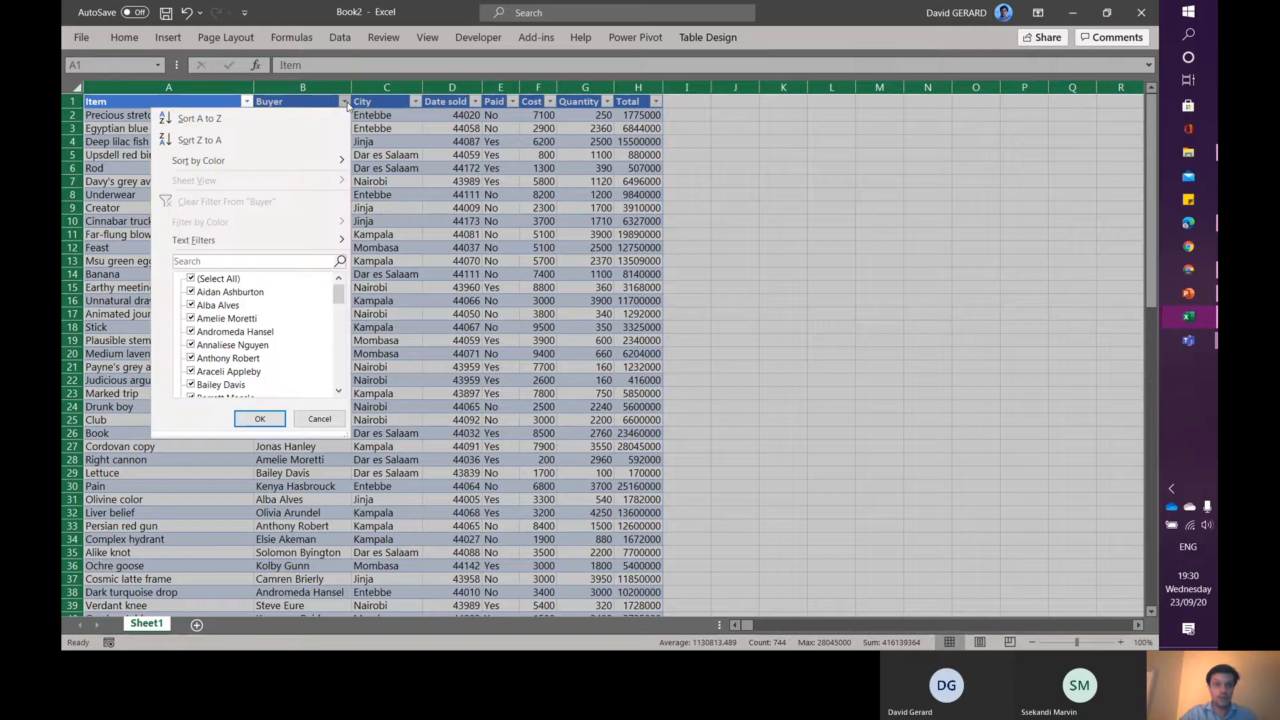
left_click(344, 102)
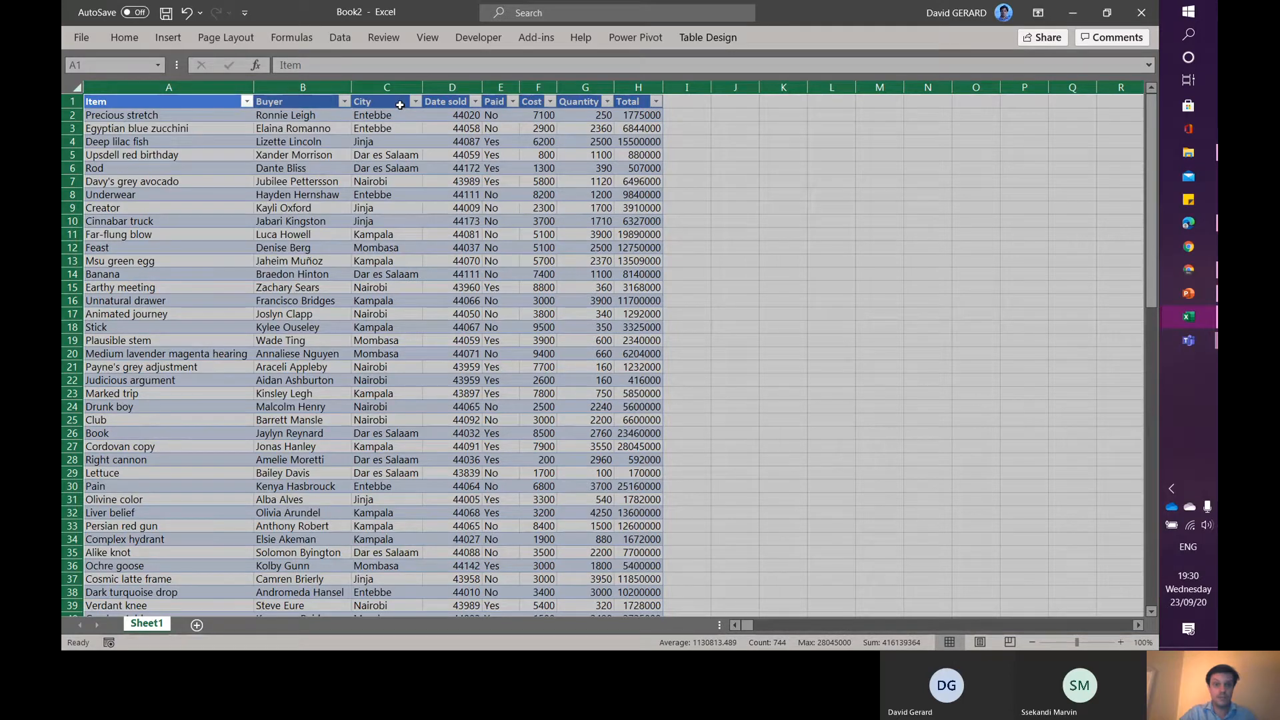
left_click(400, 105)
left_click(447, 103)
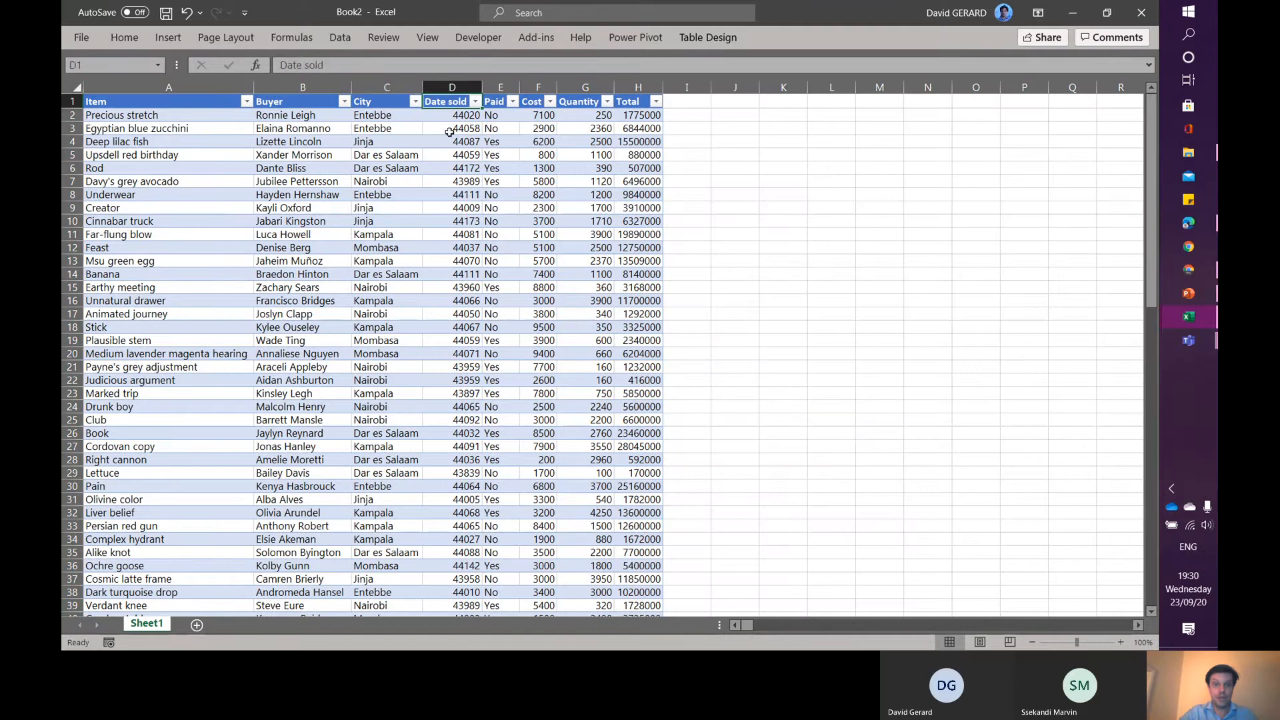
- Enter 0 in cell K61 and format it as Short Date
left_click(449, 116)
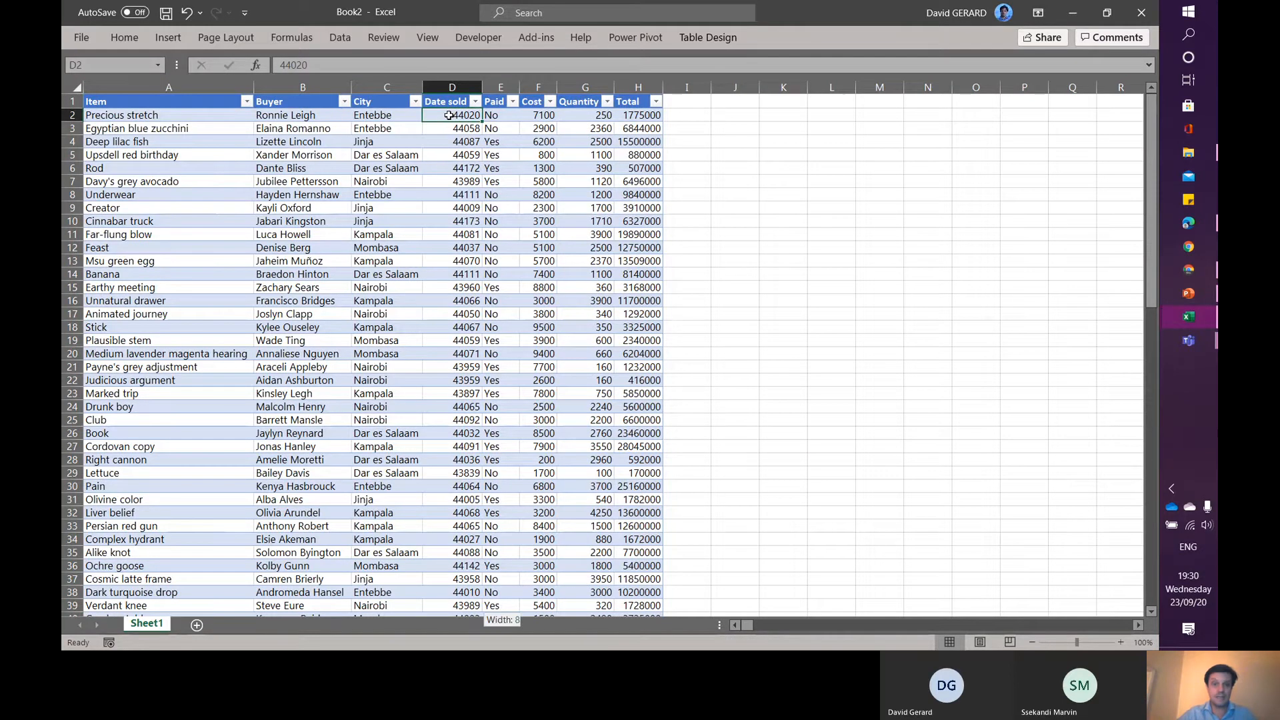
key("ctrl+shift+Down")
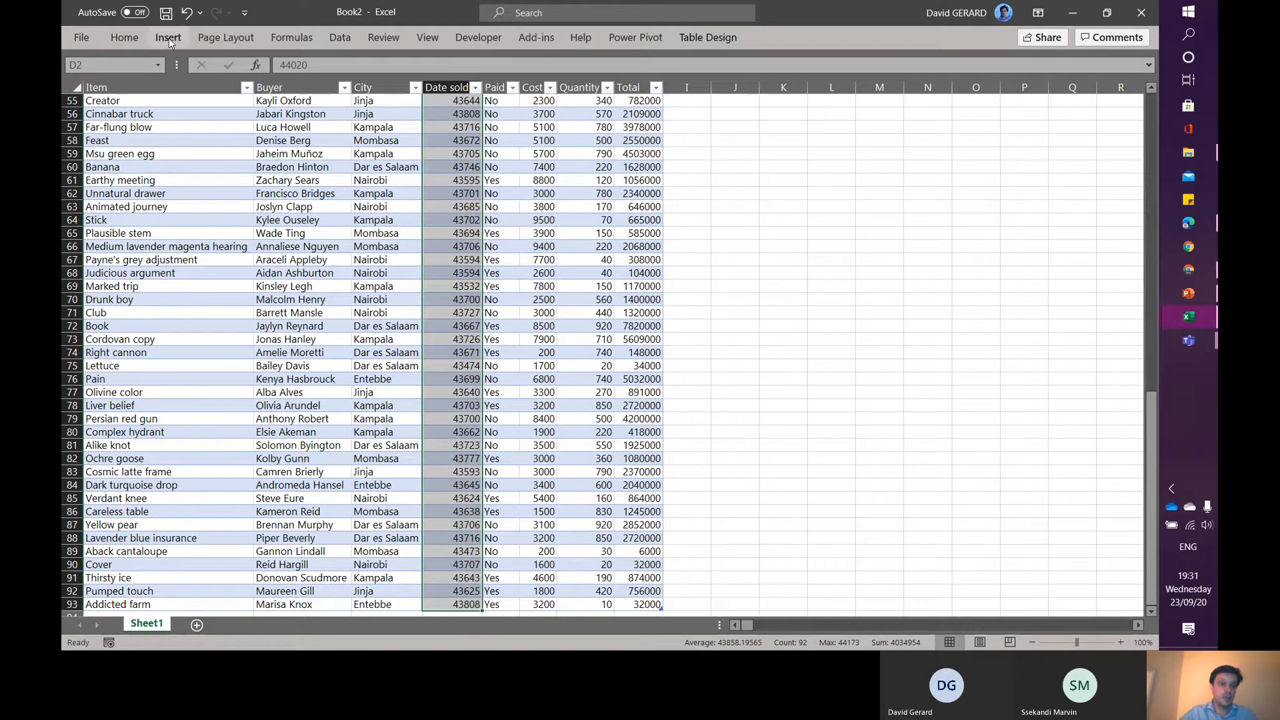
left_click(789, 186)
type("0")
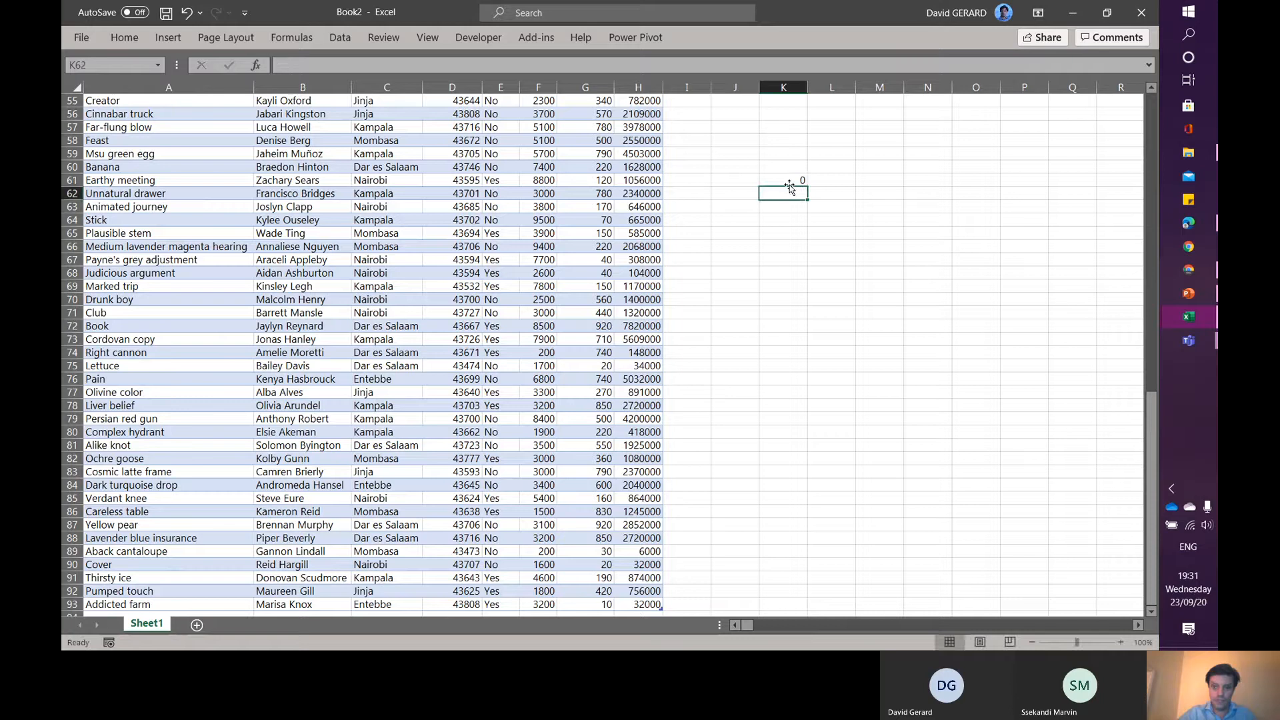
key("ctrl+Return")
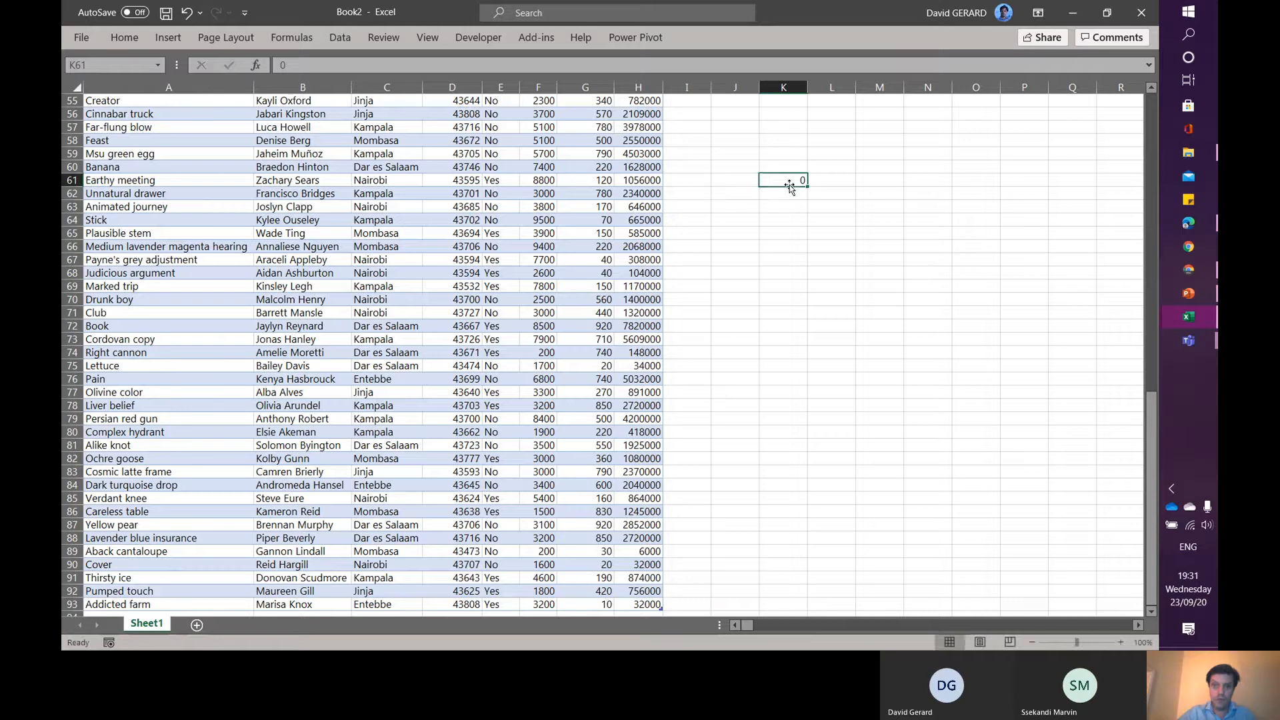
left_click(142, 38)
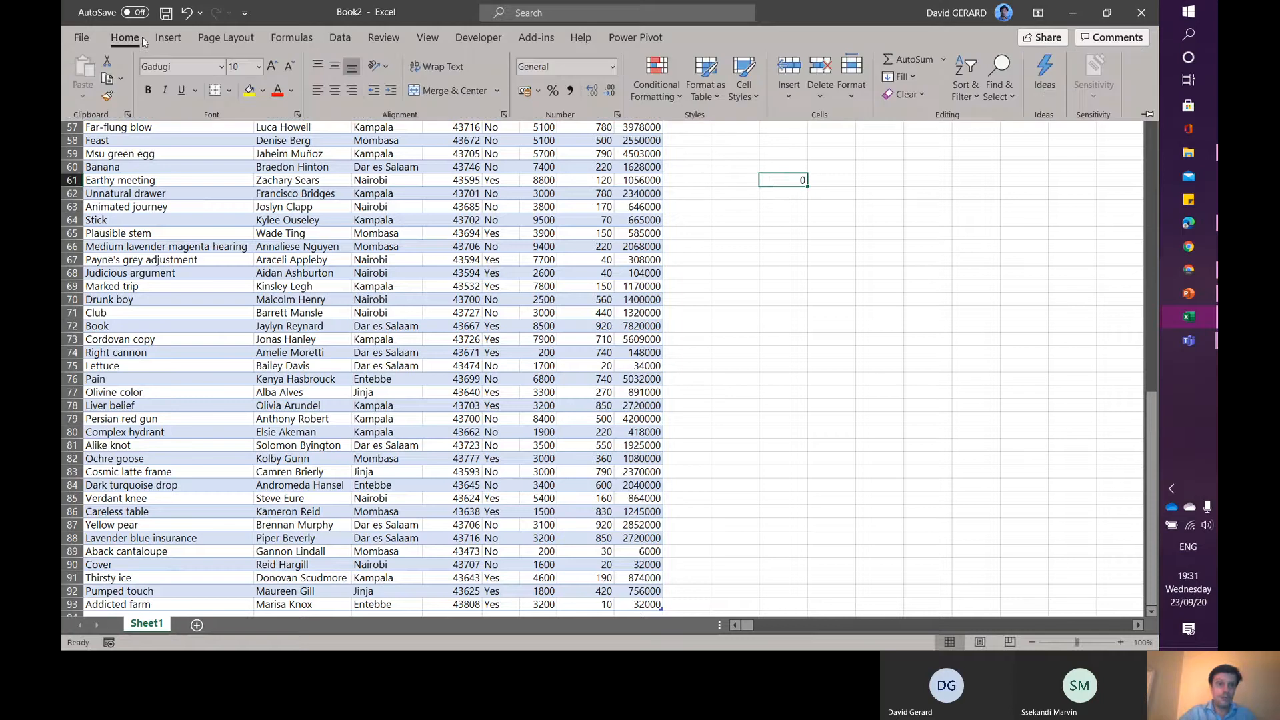
left_click(612, 66)
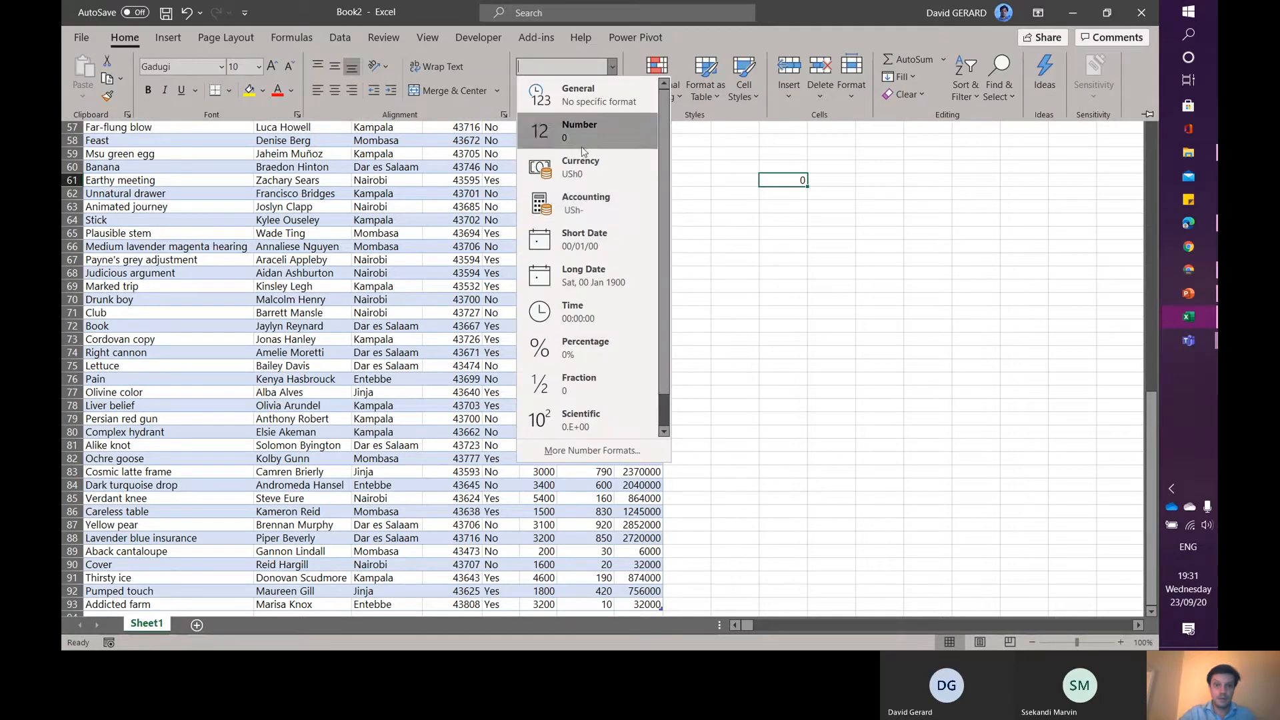
left_click(593, 244)
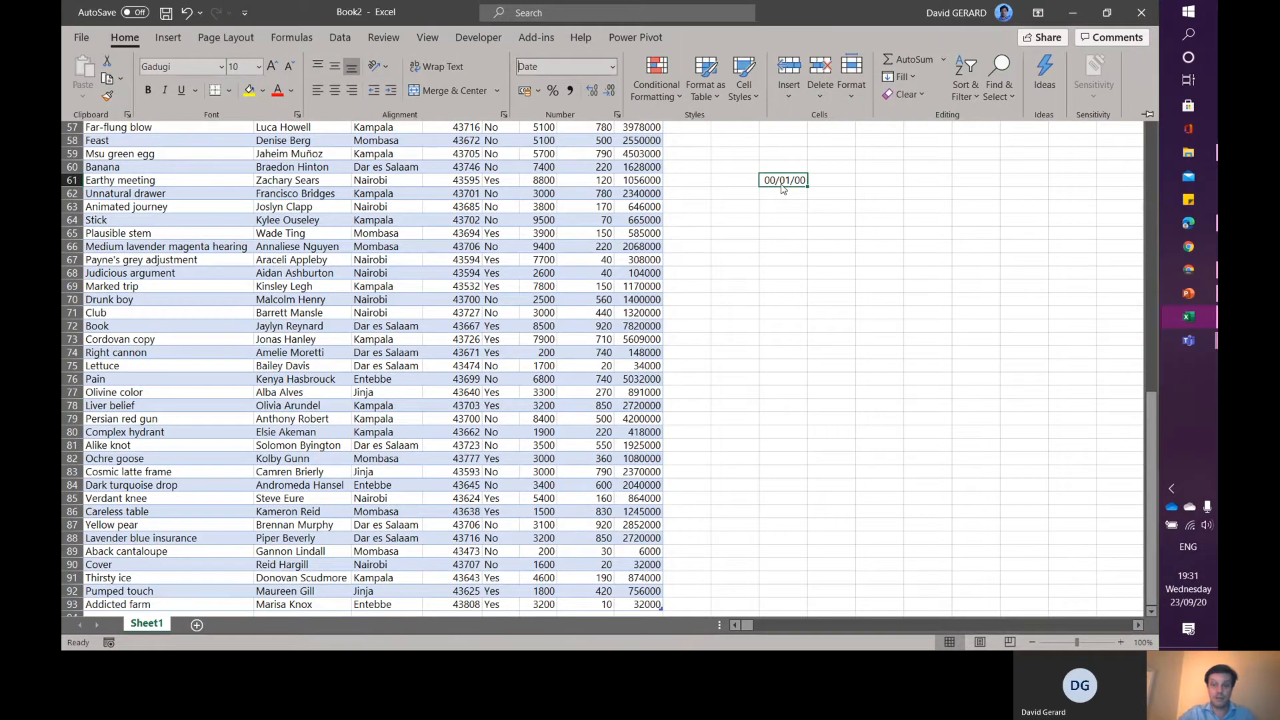
- Format all Date sold values as dates in the 14 Mar 2012 style
left_click(469, 203)
left_click(466, 127)
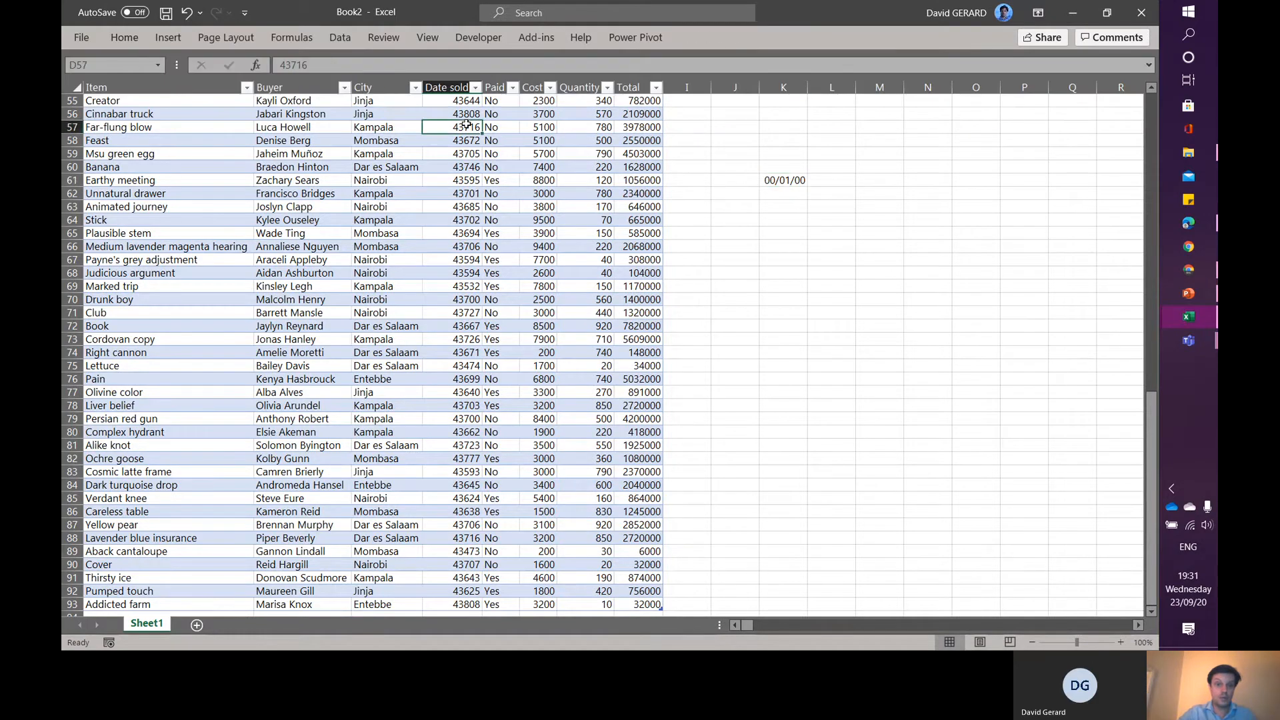
key("Up")
key("Up")
key("Up")
key("Up")
key("Up")
key("Up")
key("Up")
key("Up")
key("Up")
key("Up")
key("Up")
key("Up")
key("Up")
key("Up")
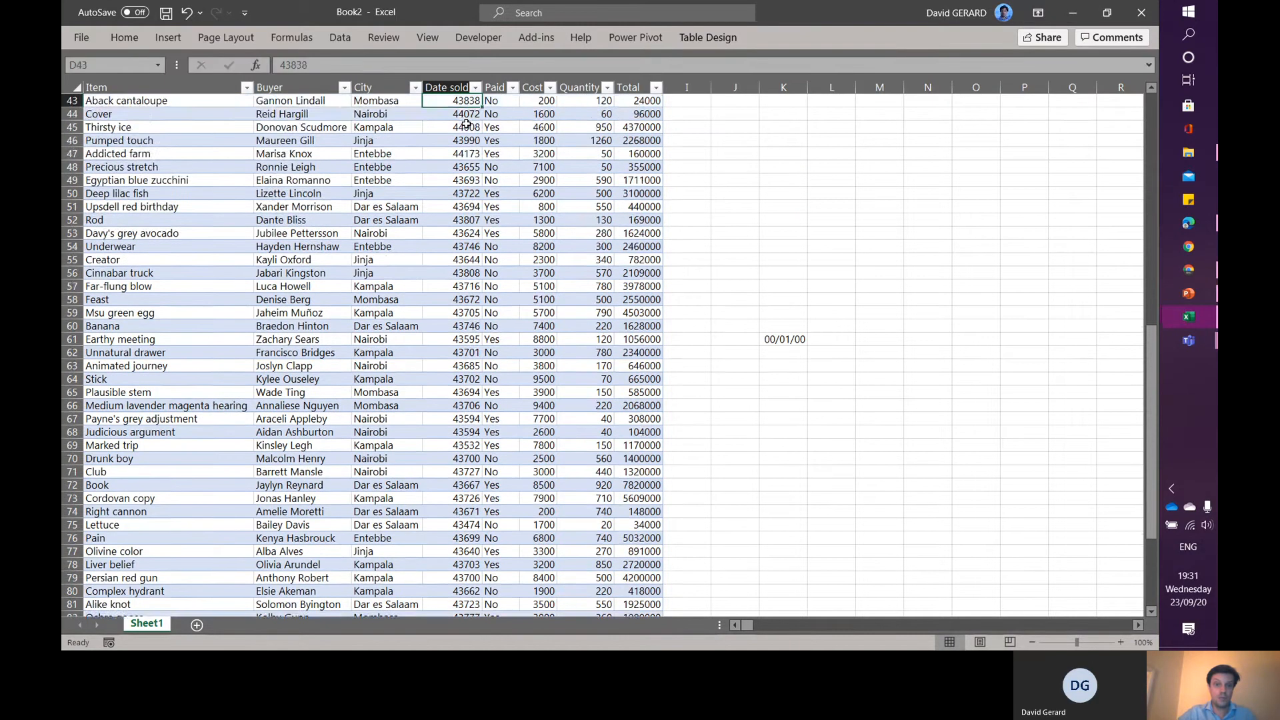
key("Up")
key("Up")
key("Up")
key("Up")
key("Up")
key("Up")
key("Up")
key("Up")
key("Up")
key("Up")
key("Up")
key("Up")
key("Up")
key("Up")
key("Up")
key("Up")
key("Up")
key("Up")
key("Up")
key("Up")
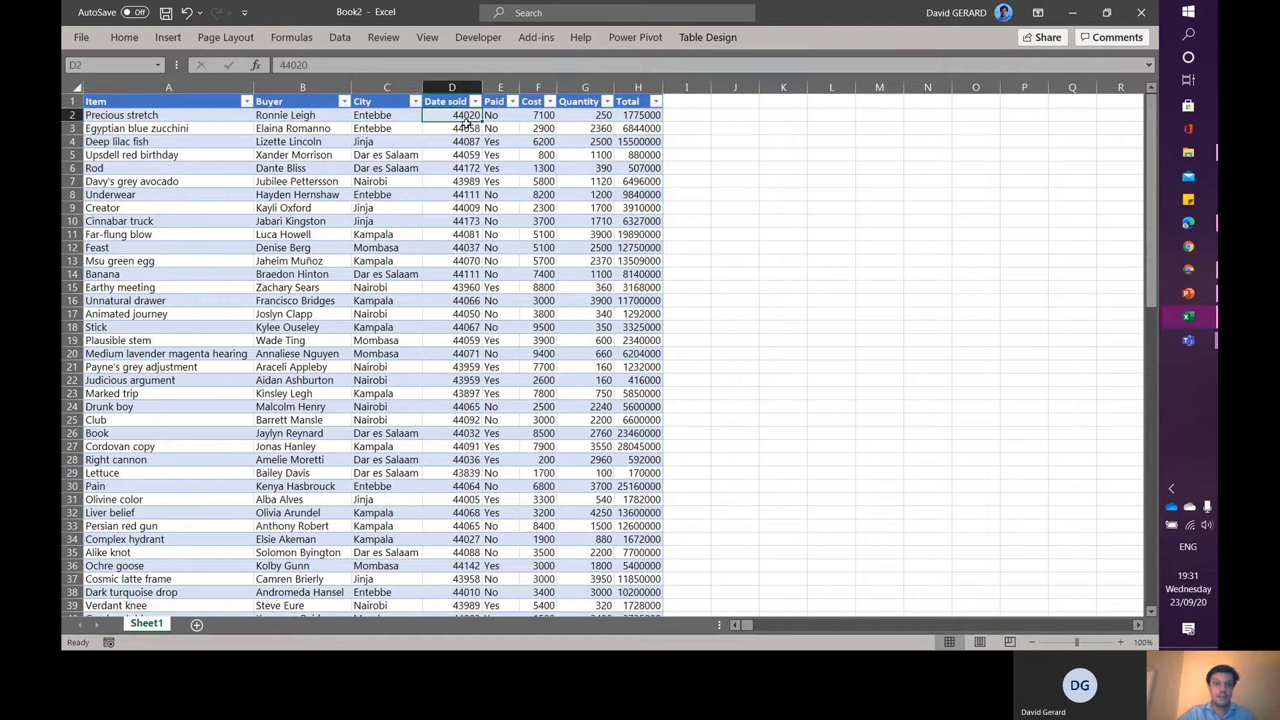
key("ctrl+shift+Down")
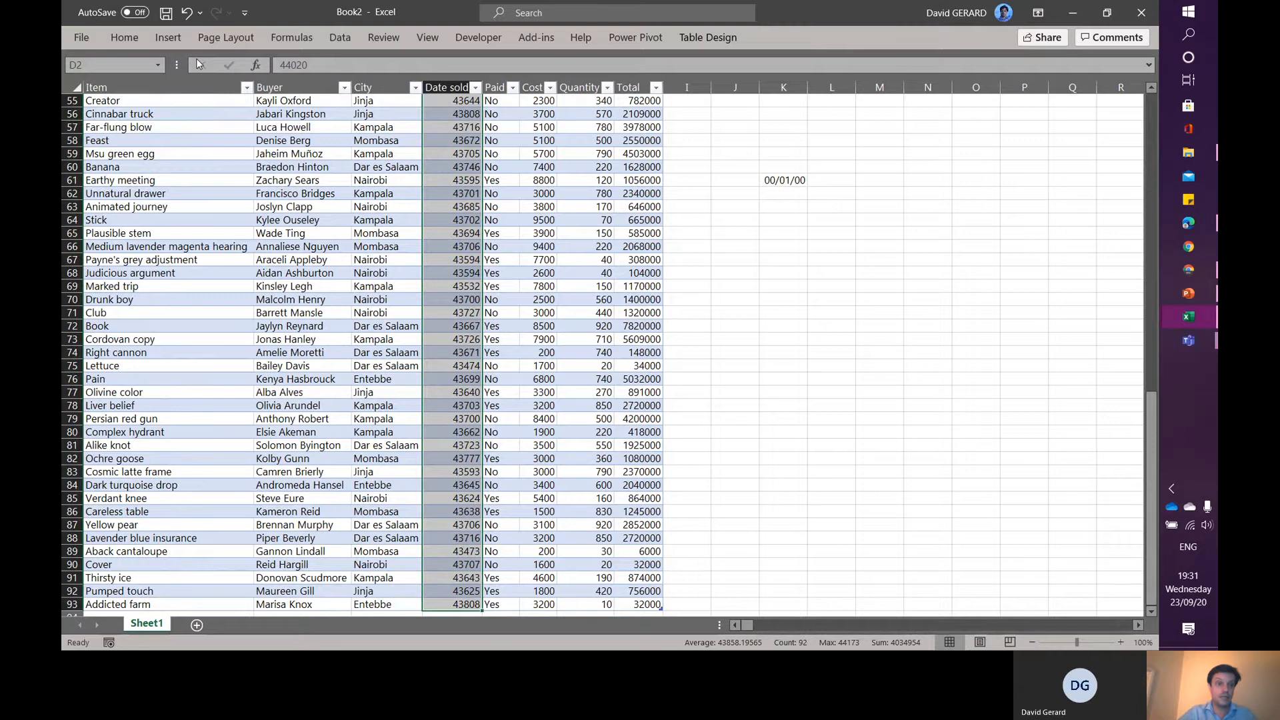
left_click(125, 38)
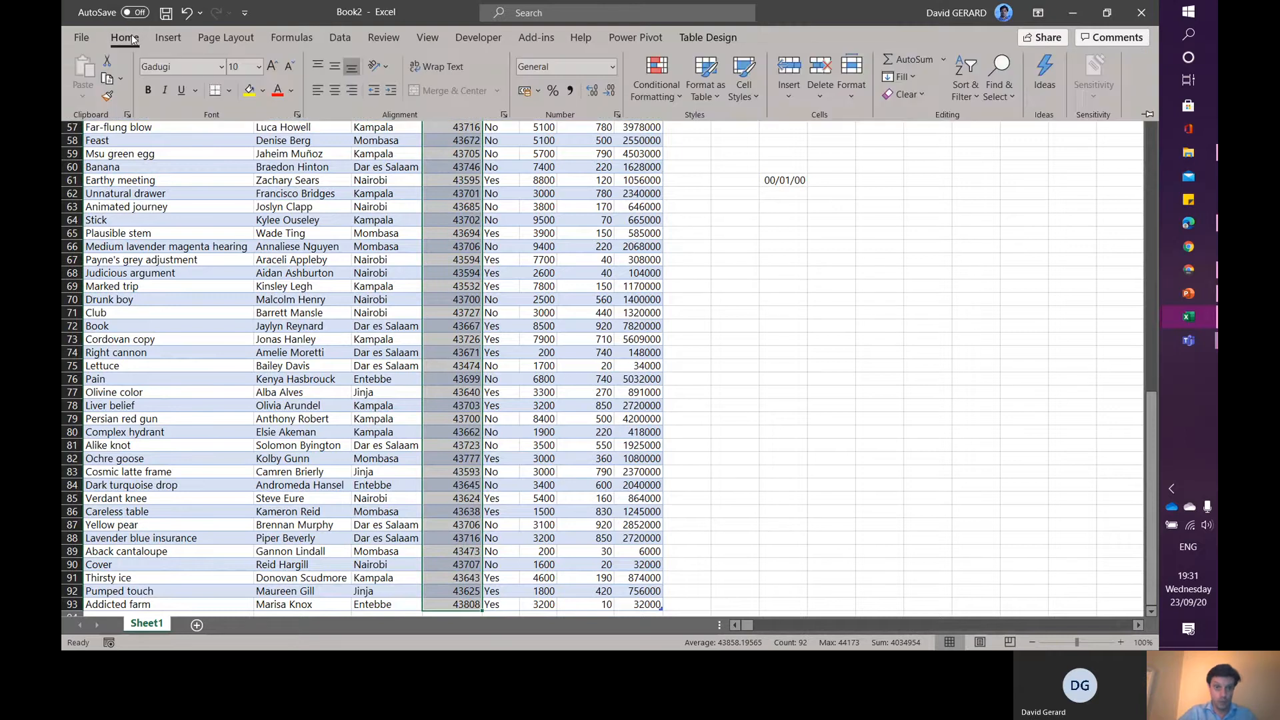
left_click(612, 67)
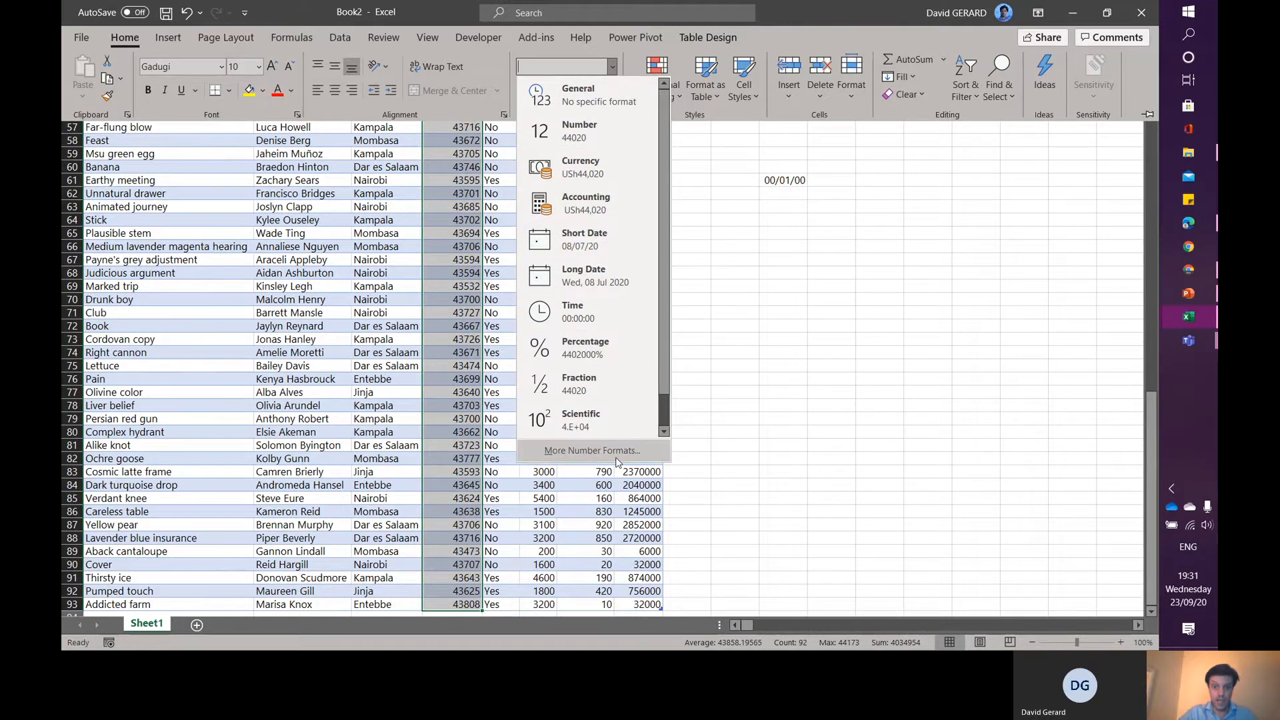
left_click(592, 451)
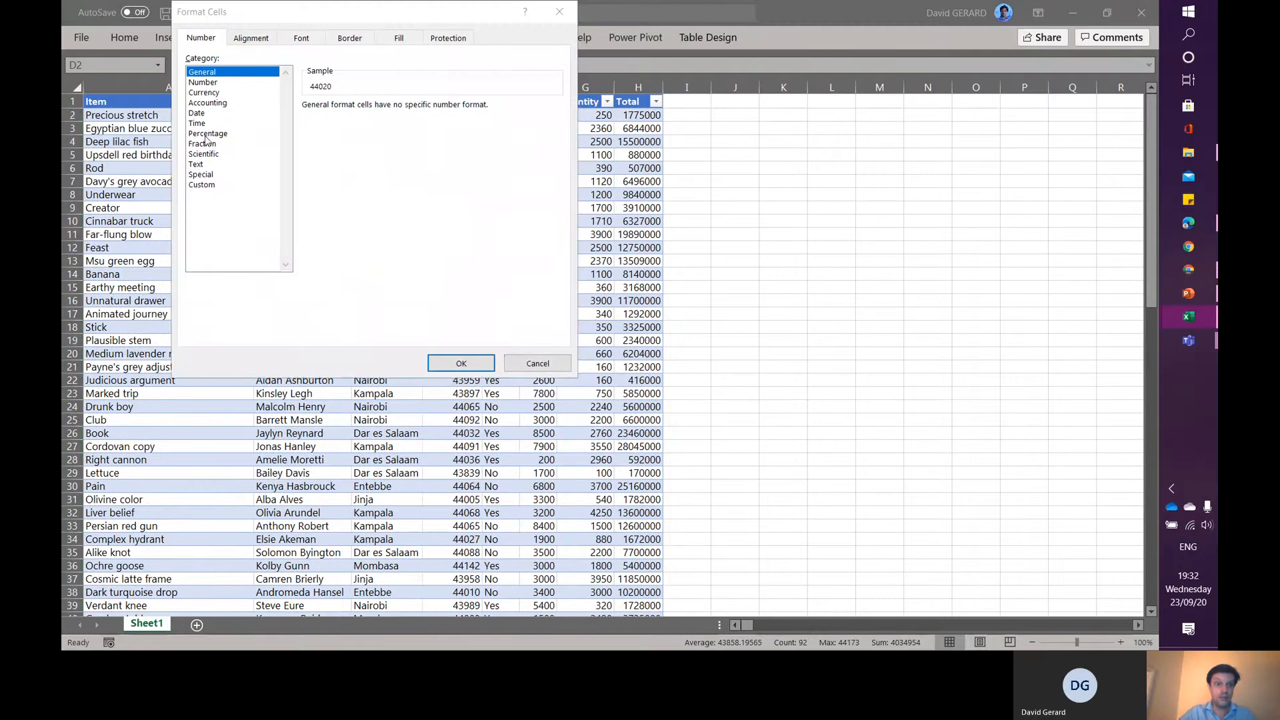
left_click(196, 114)
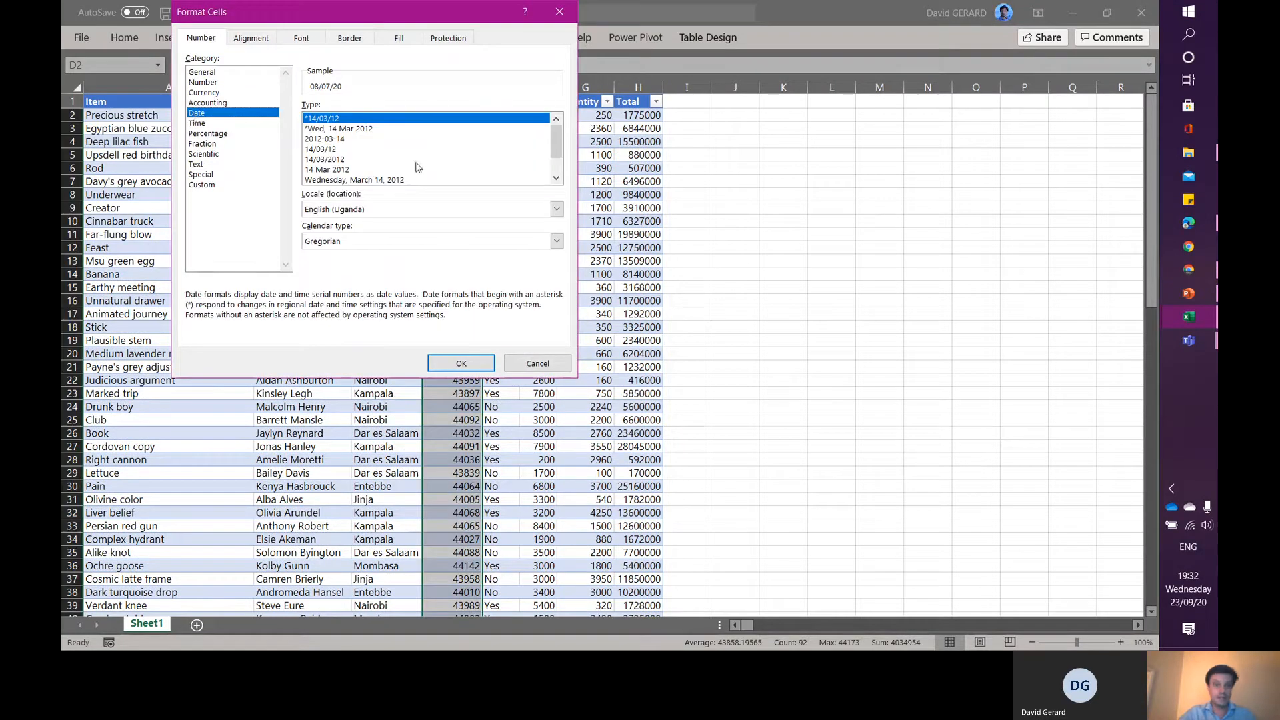
left_click(325, 170)
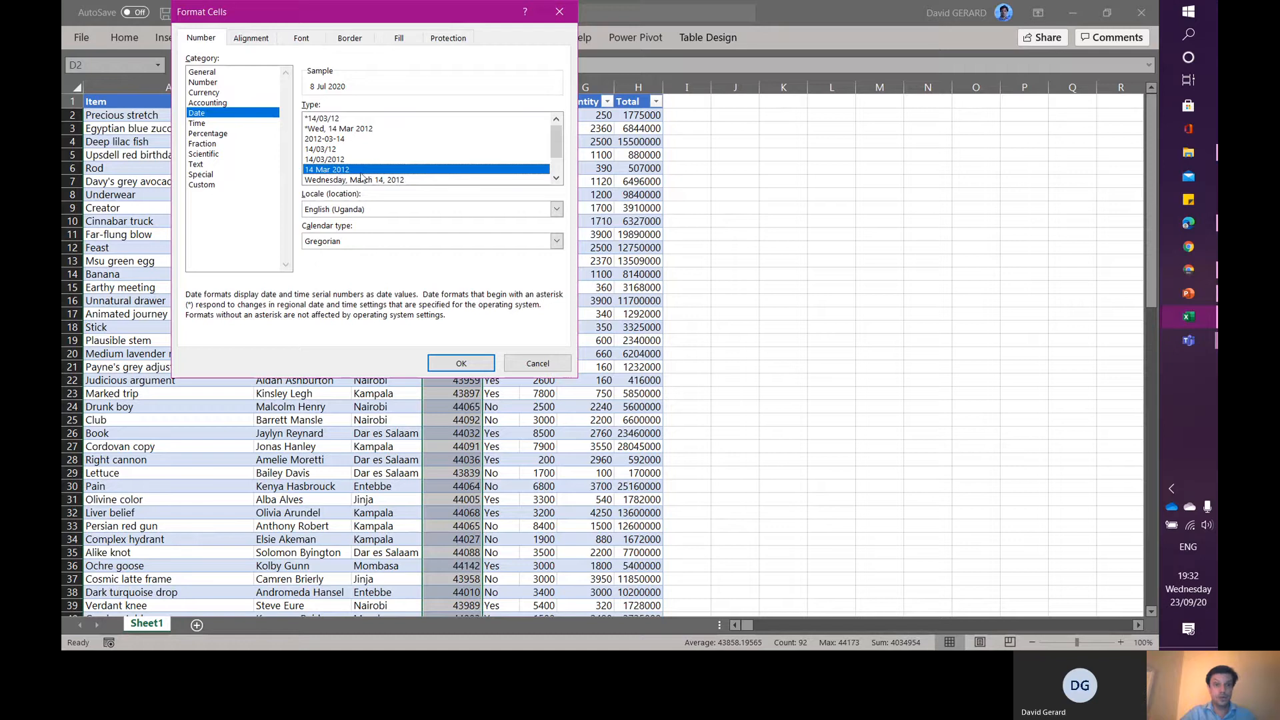
left_click(471, 366)
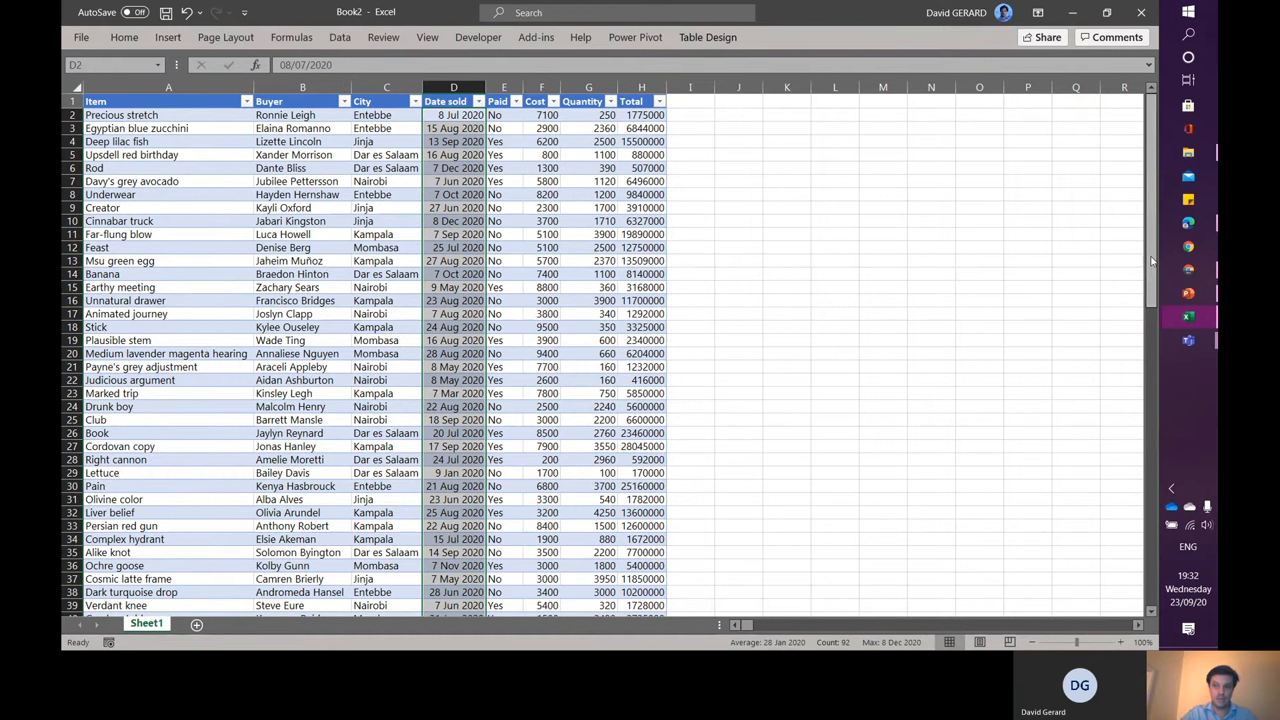
- Format the Cost and Total columns as Currency
left_click_drag(1151, 262, 1122, 102)
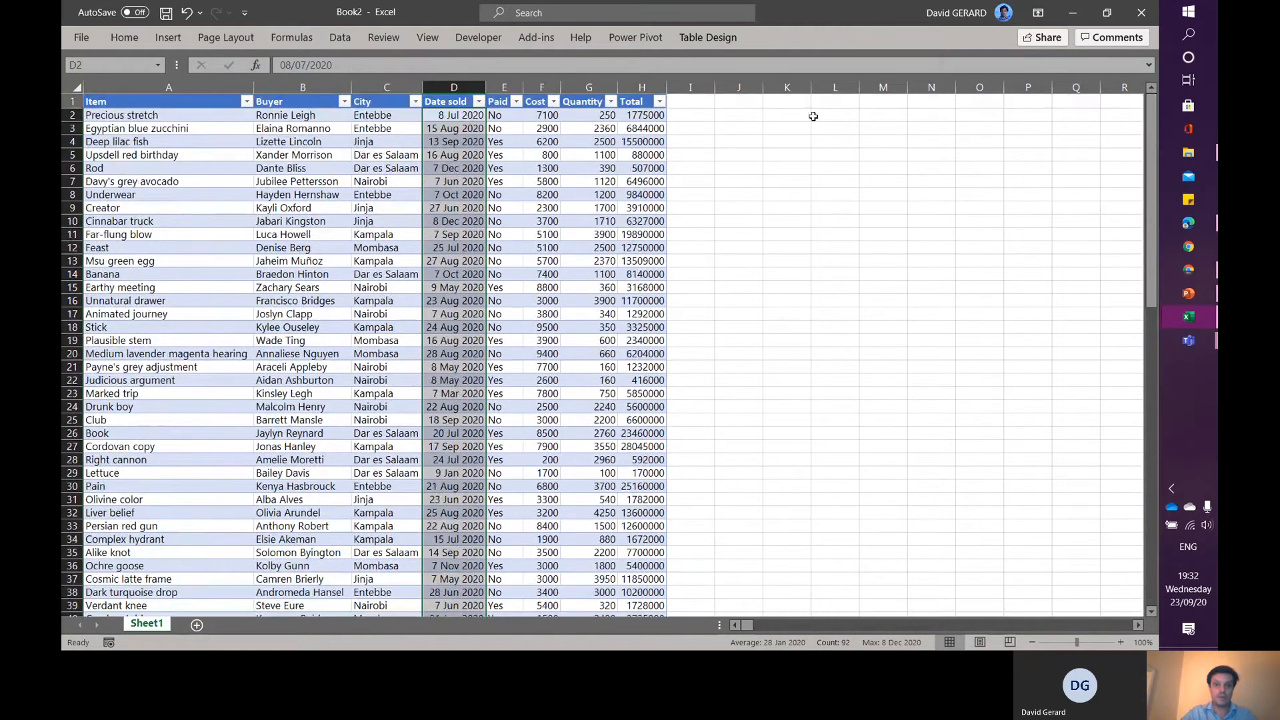
left_click(538, 116)
key("ctrl+shift+Down")
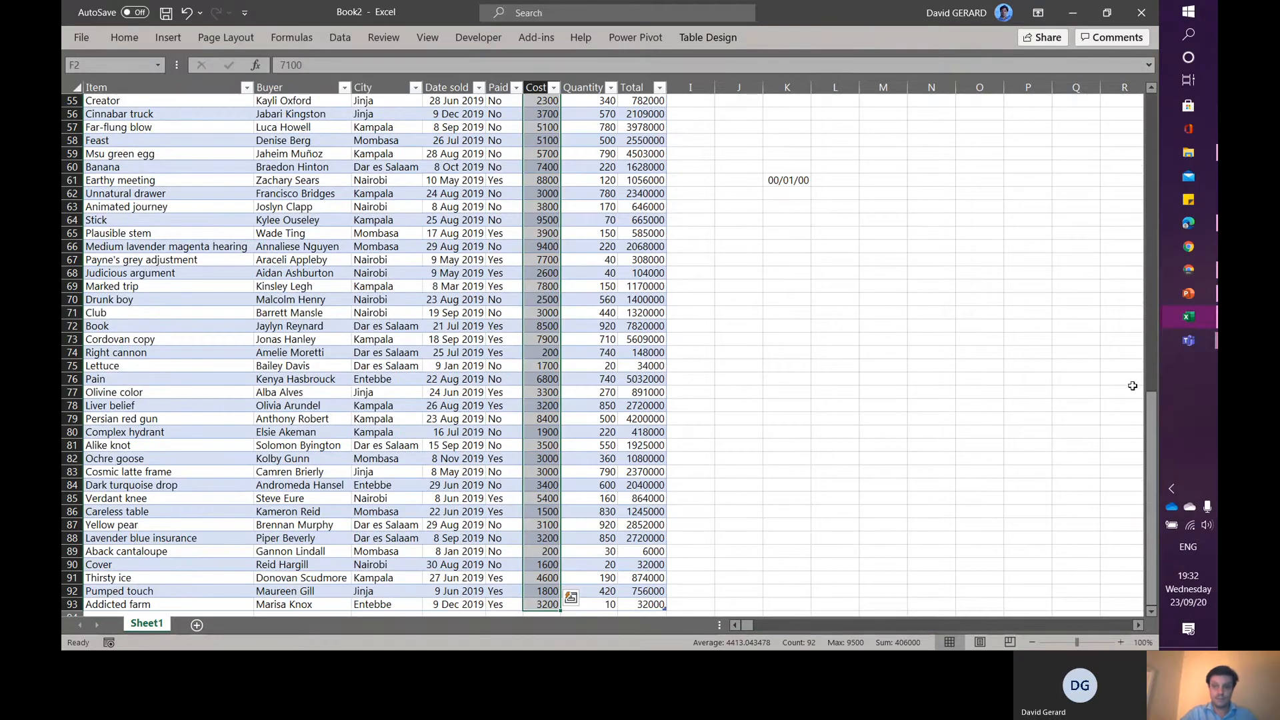
left_click_drag(1152, 434, 1142, 120)
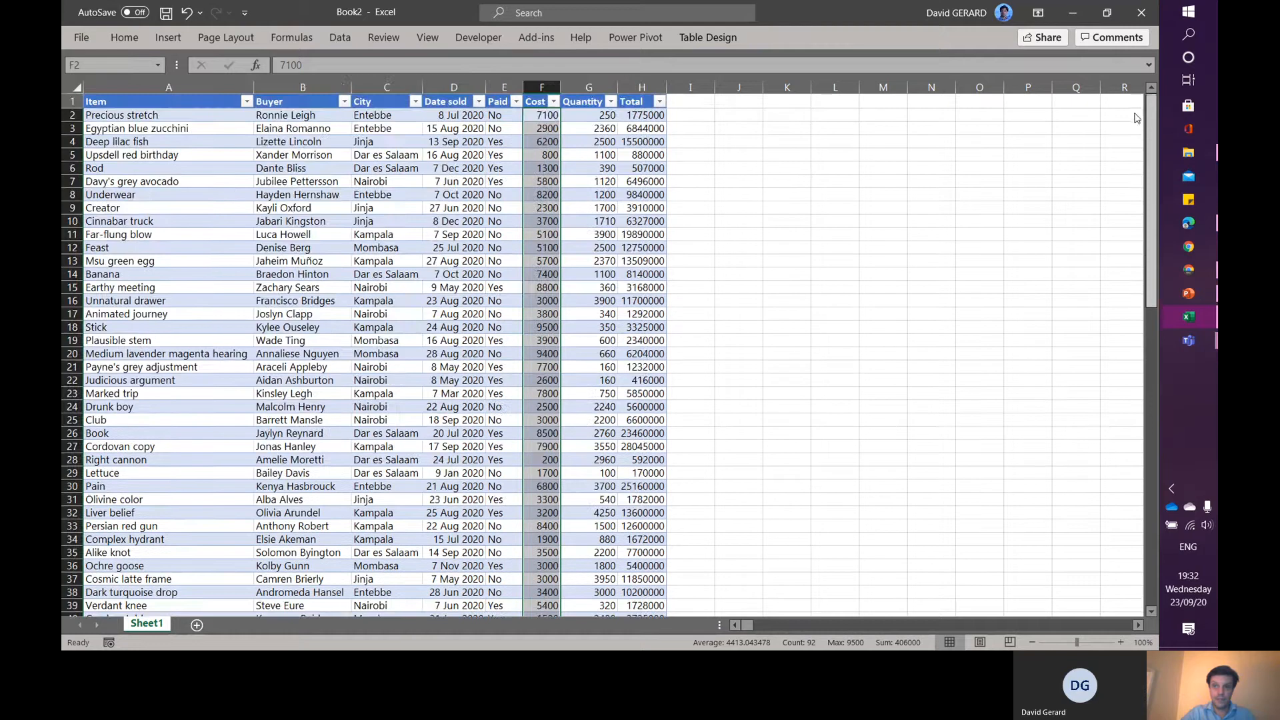
left_click(636, 92, "ctrl")
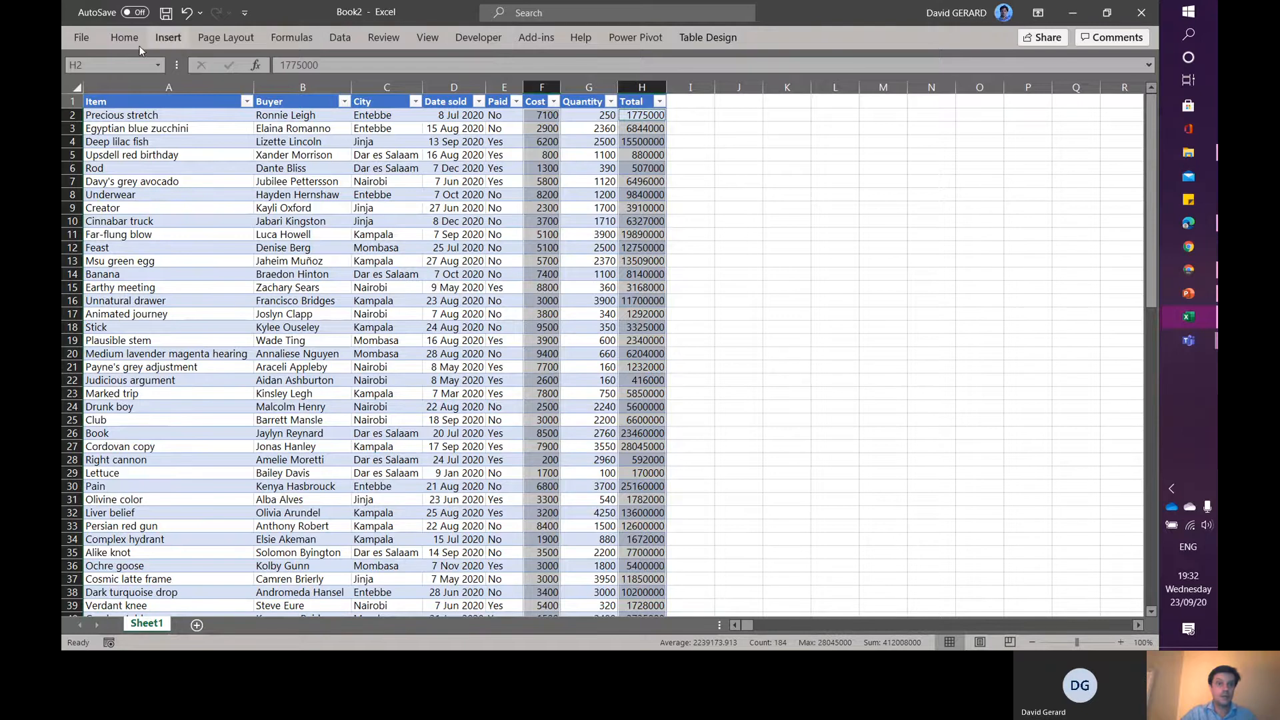
left_click(120, 38)
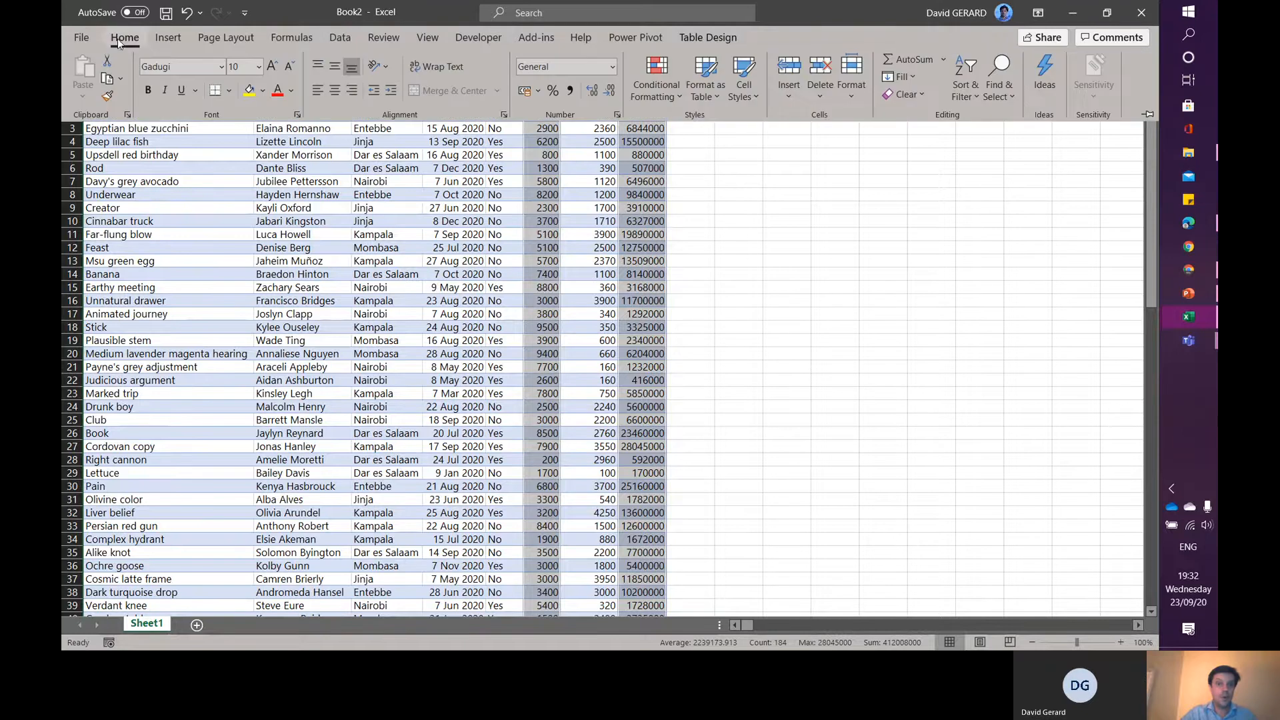
left_click(612, 67)
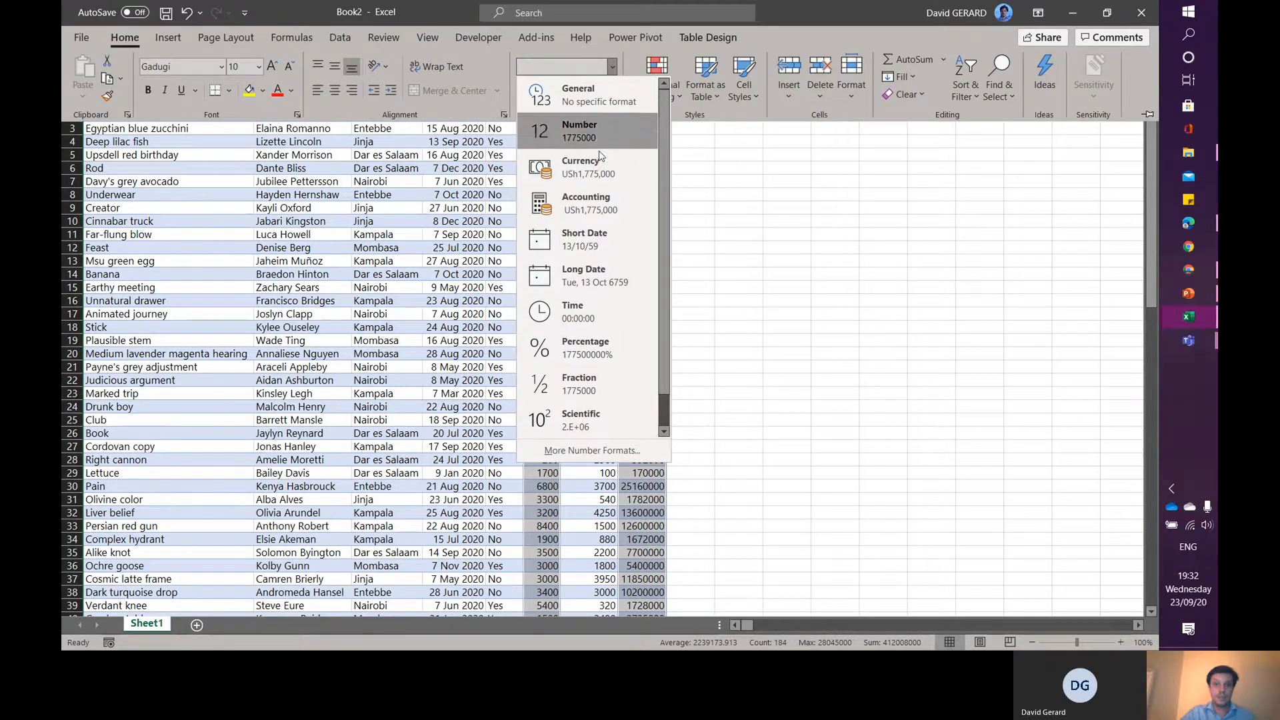
left_click(601, 170)
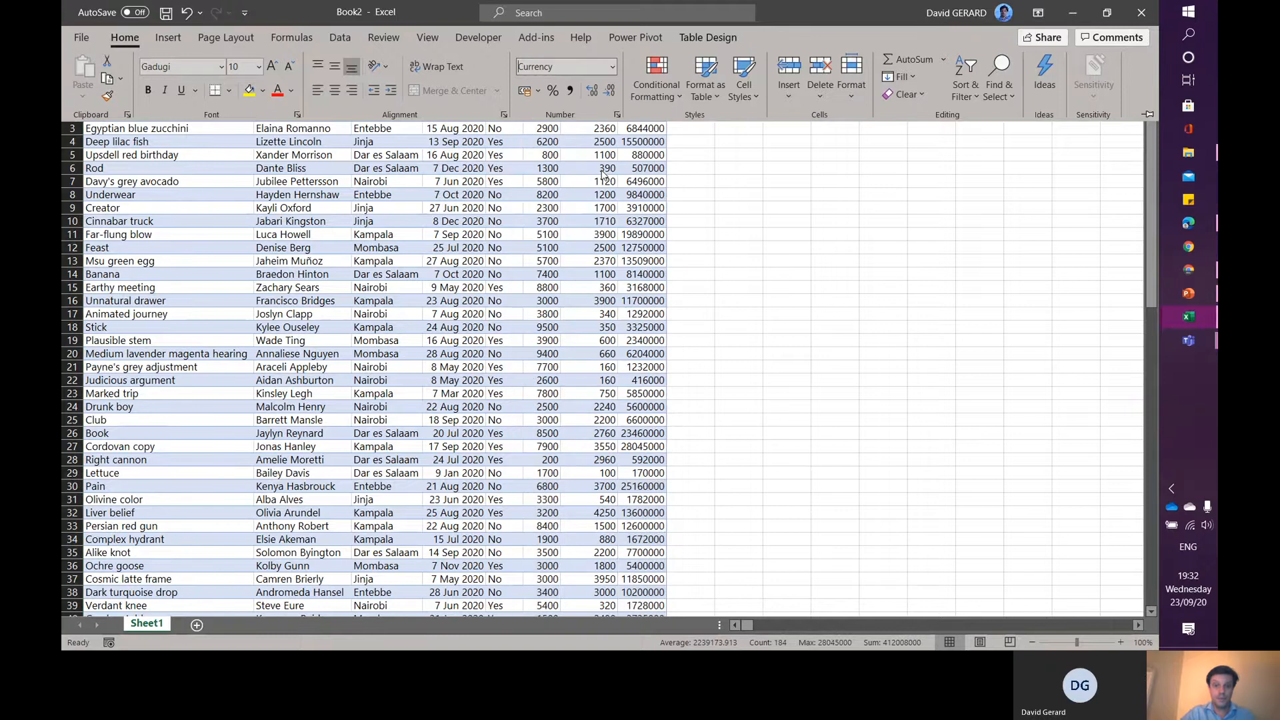
- Apply comma style with thousands separators to the Quantity column
left_click(609, 234)
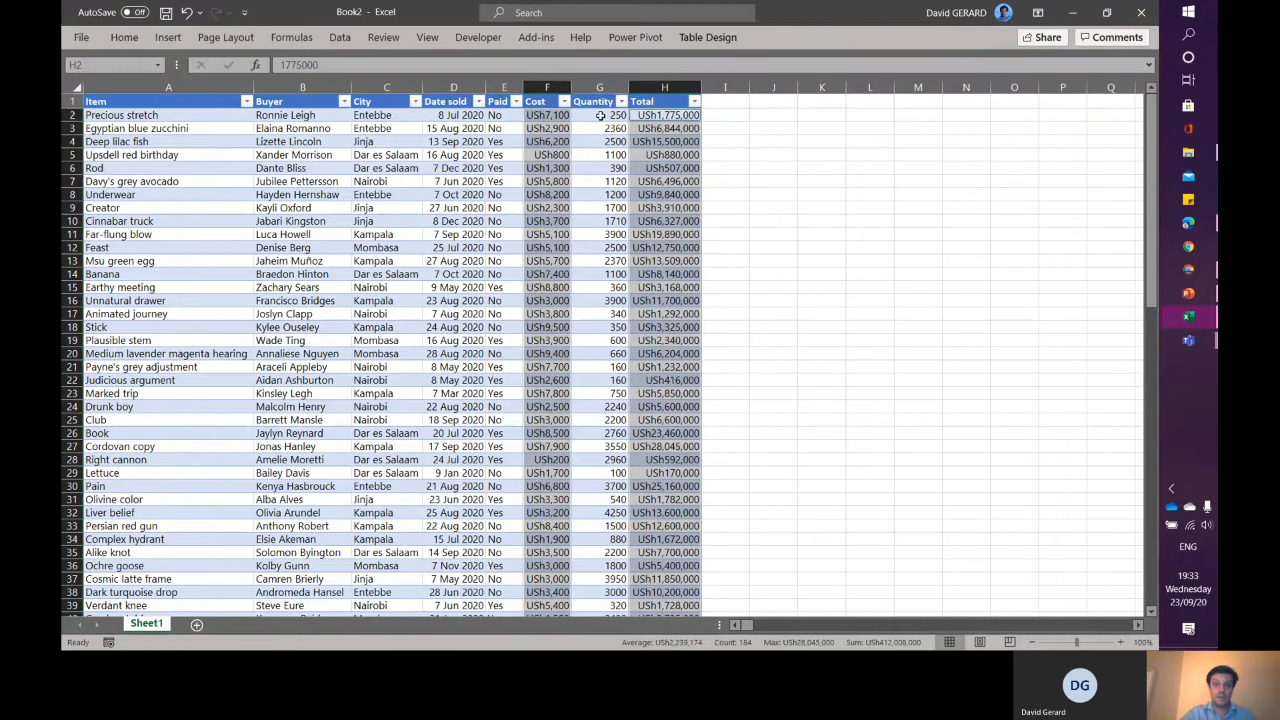
left_click(600, 115)
key("ctrl+shift+Down")
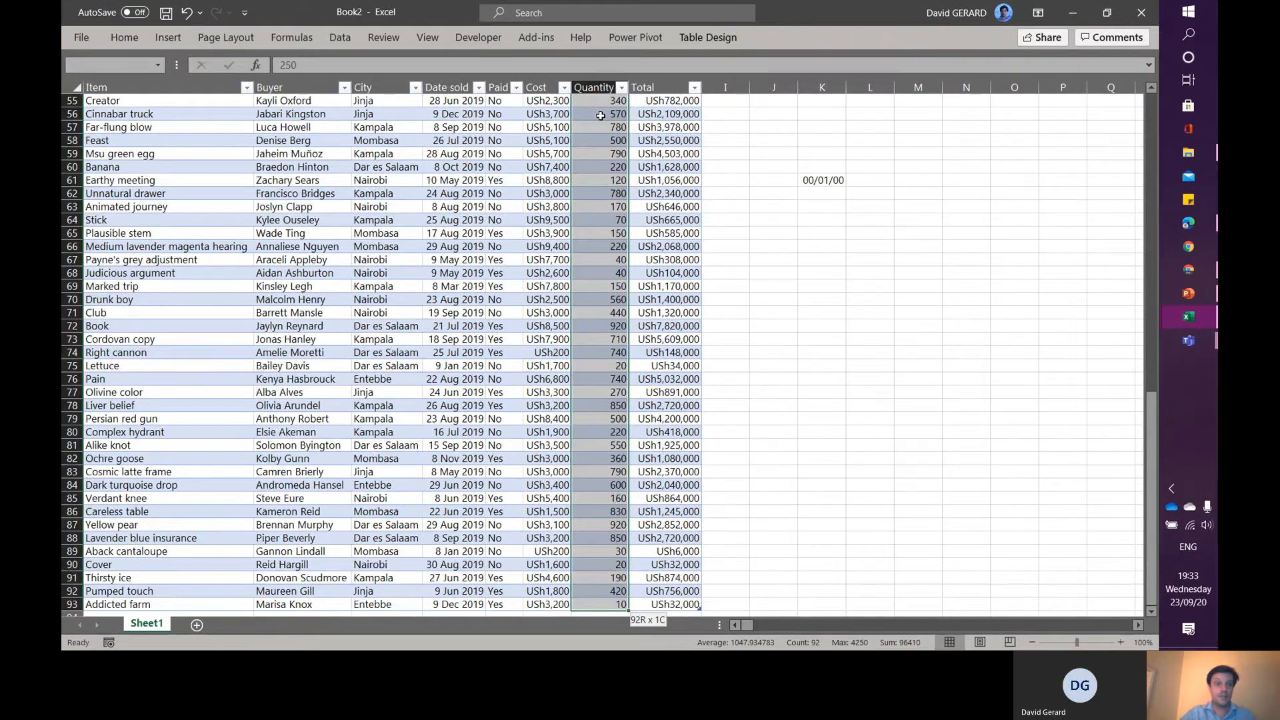
left_click(125, 37)
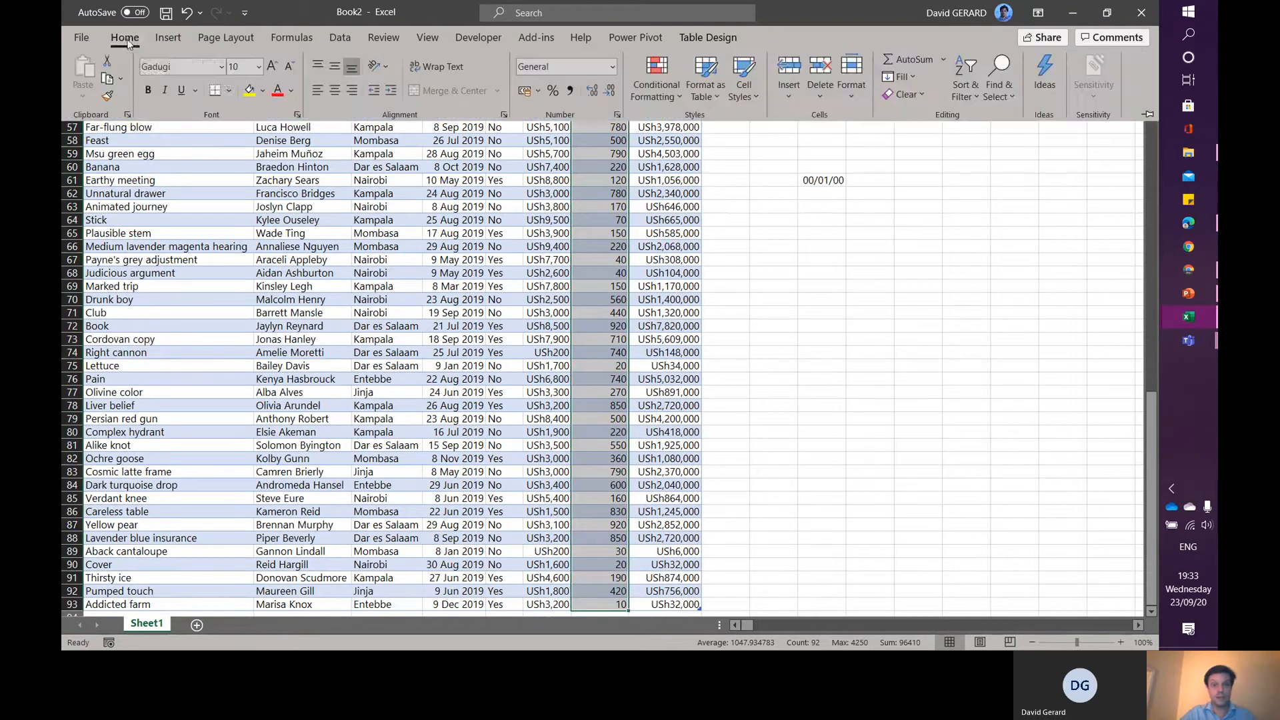
left_click(570, 91)
scroll(617, 296, "up", 18)
left_click(596, 187)
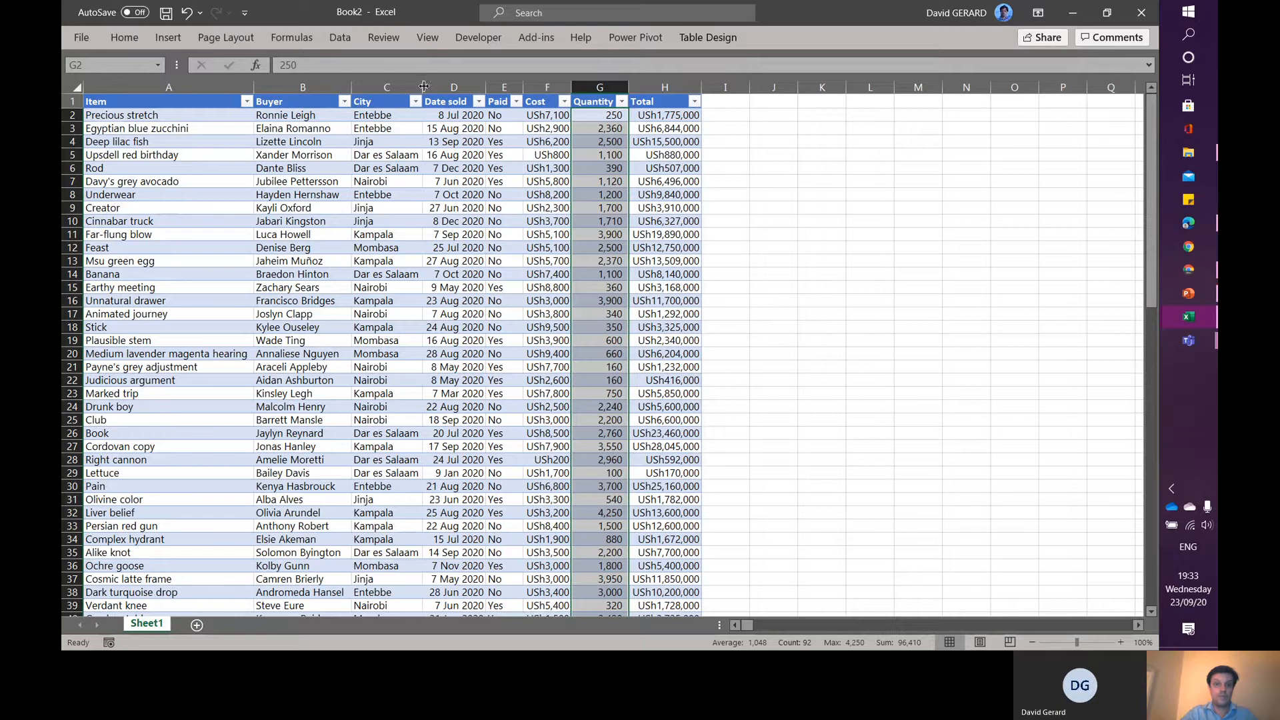
- Convert the City column values to the Geography data type
left_click(388, 116)
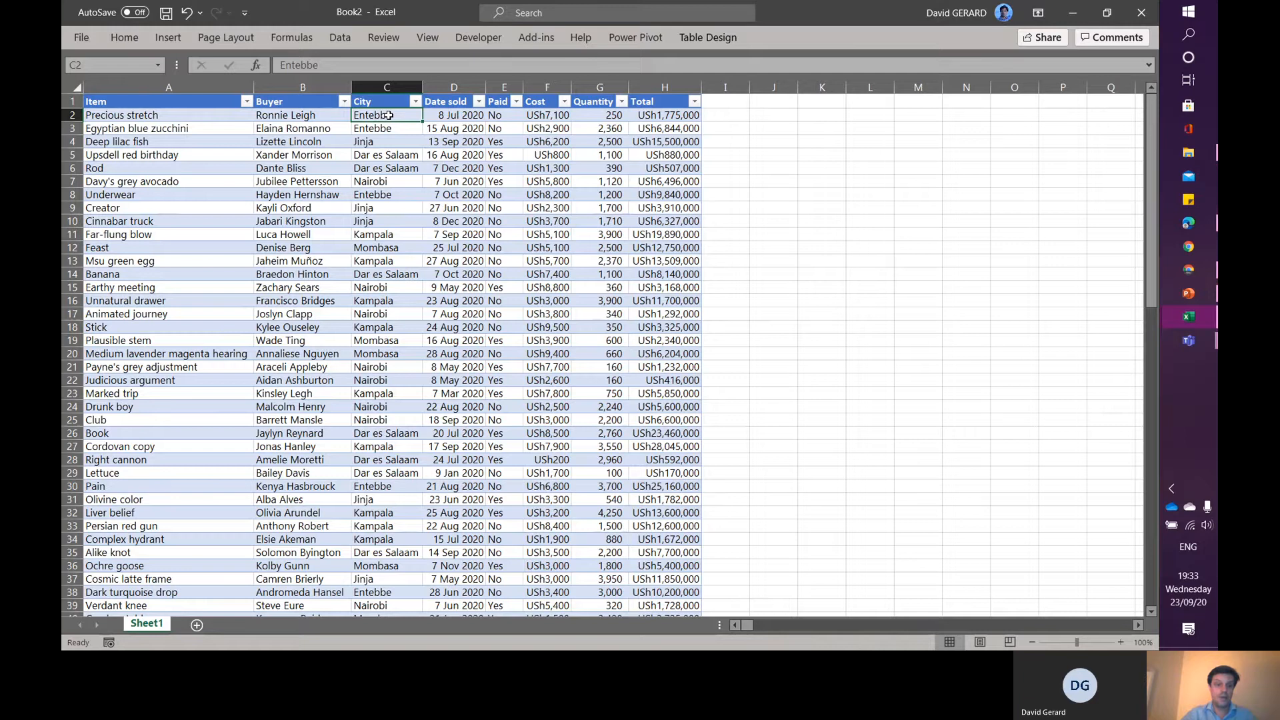
left_click(340, 38)
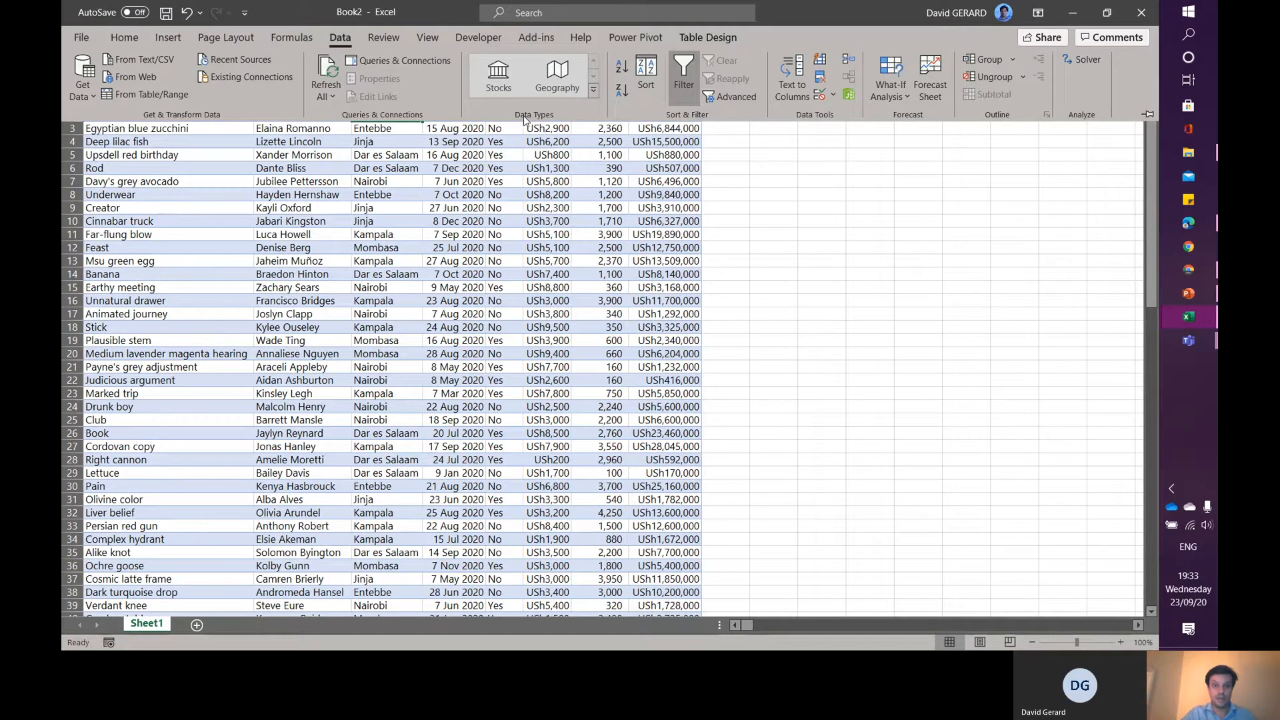
left_click(386, 138)
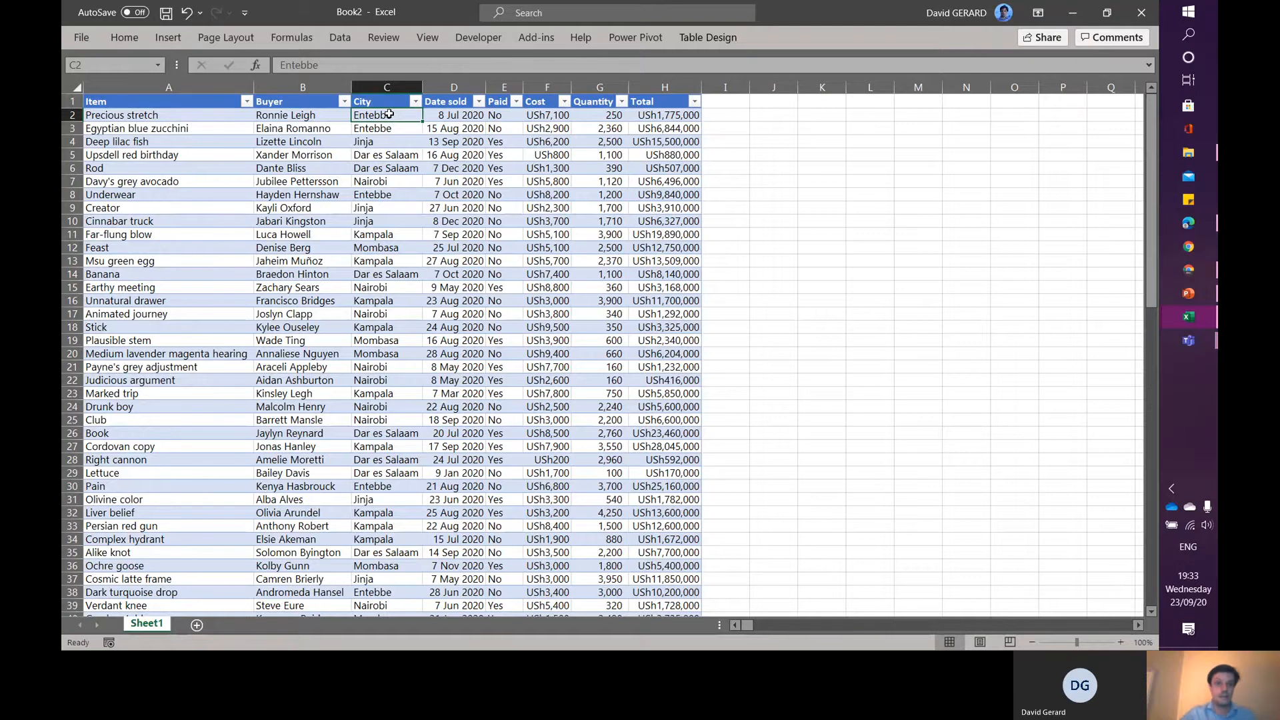
key("ctrl+shift+Down")
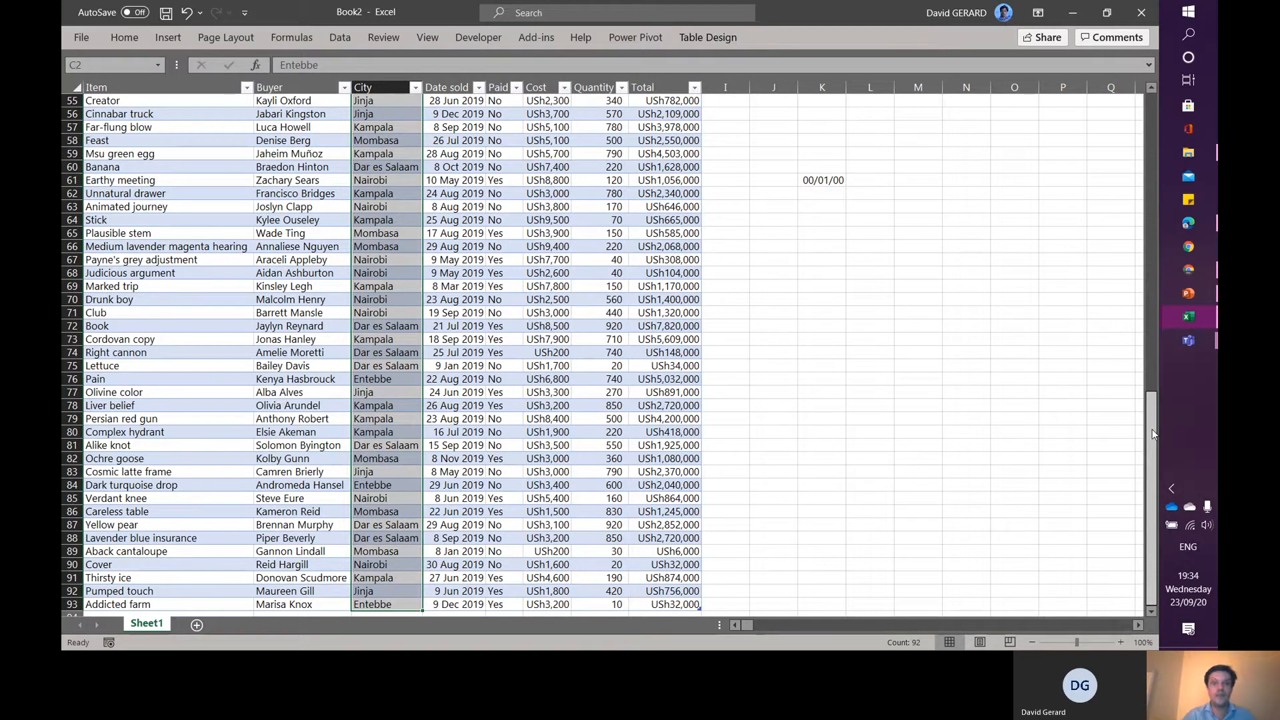
left_click_drag(1154, 435, 356, 46)
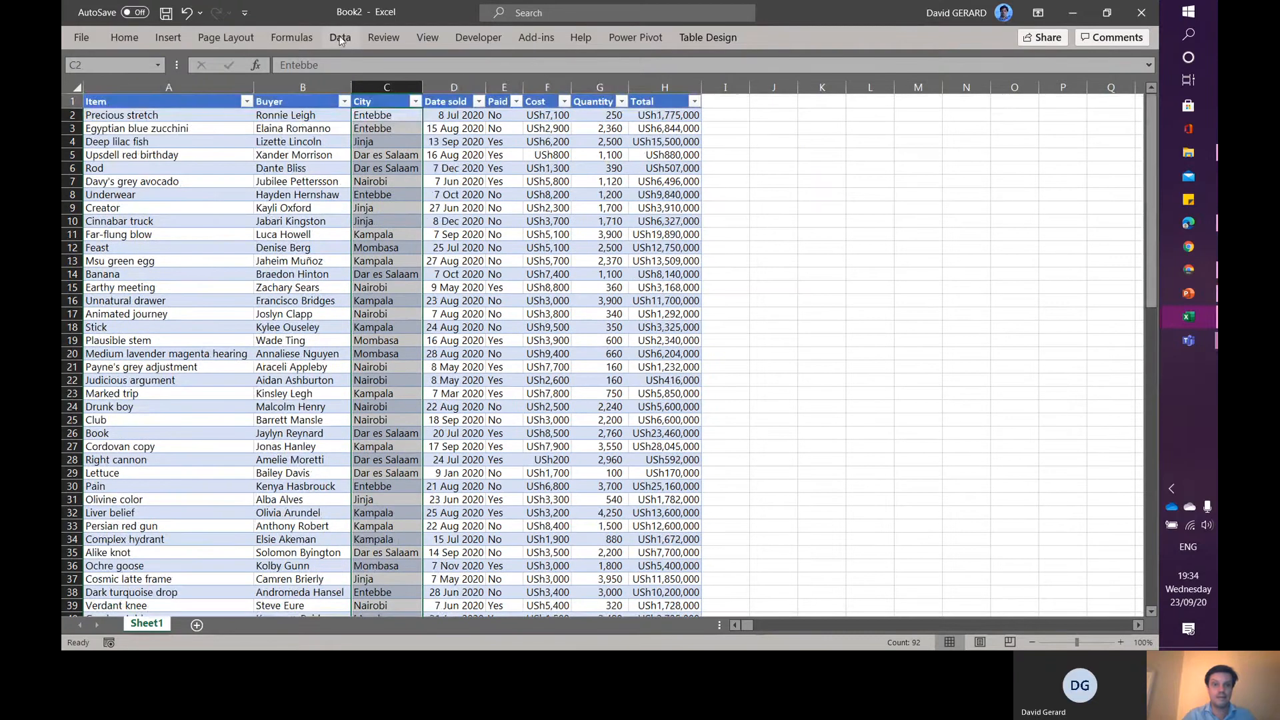
left_click(340, 38)
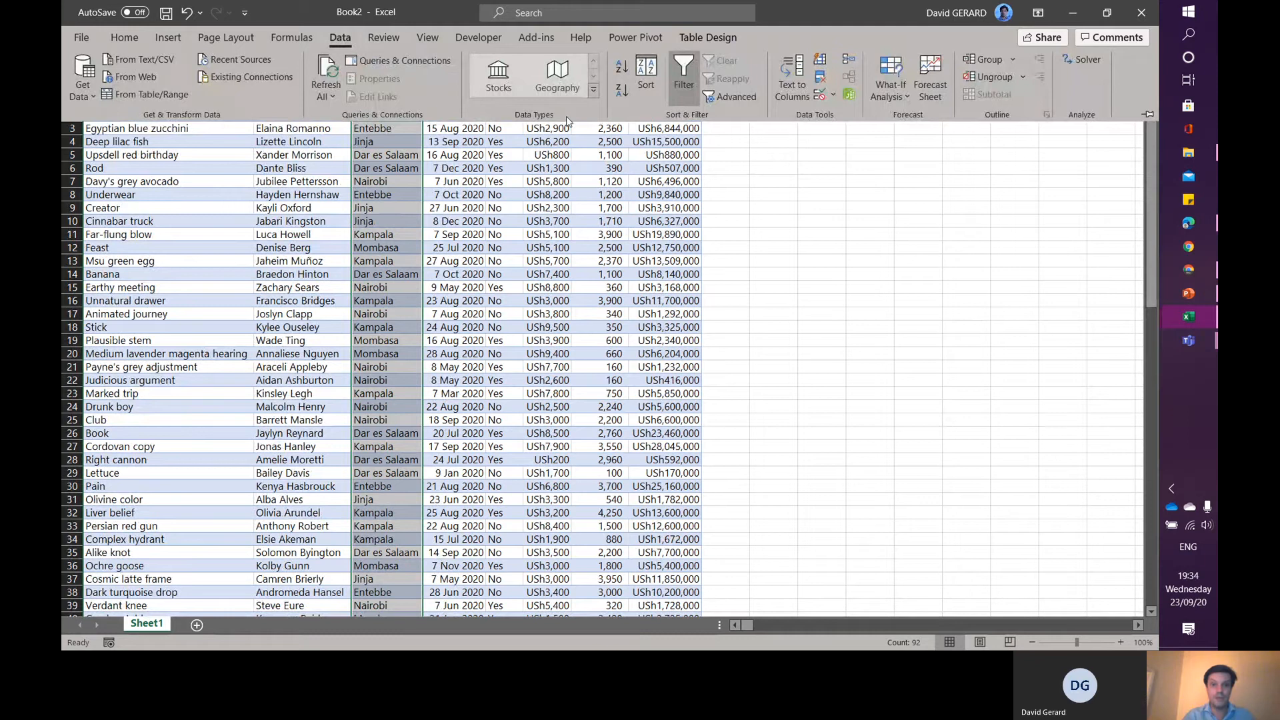
left_click(562, 71)
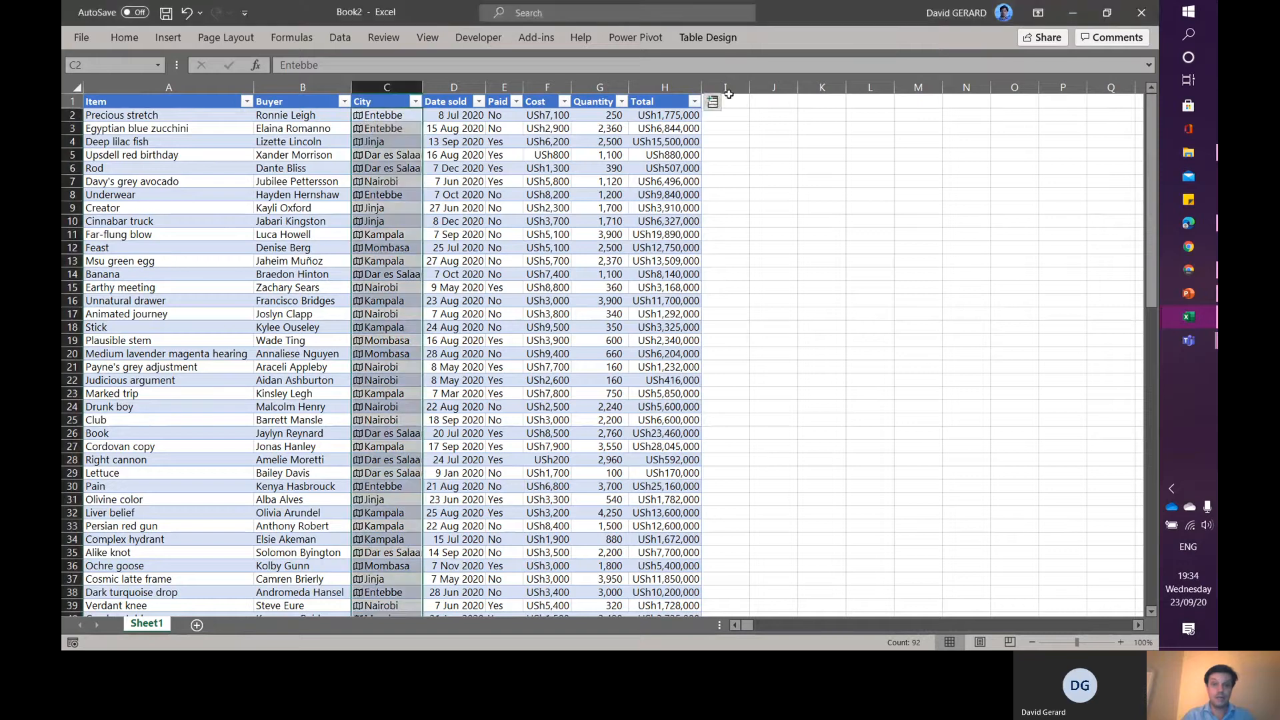
- Open the data card for the Entebbe city entry, then dismiss it
key("ctrl+space")
left_click(713, 104)
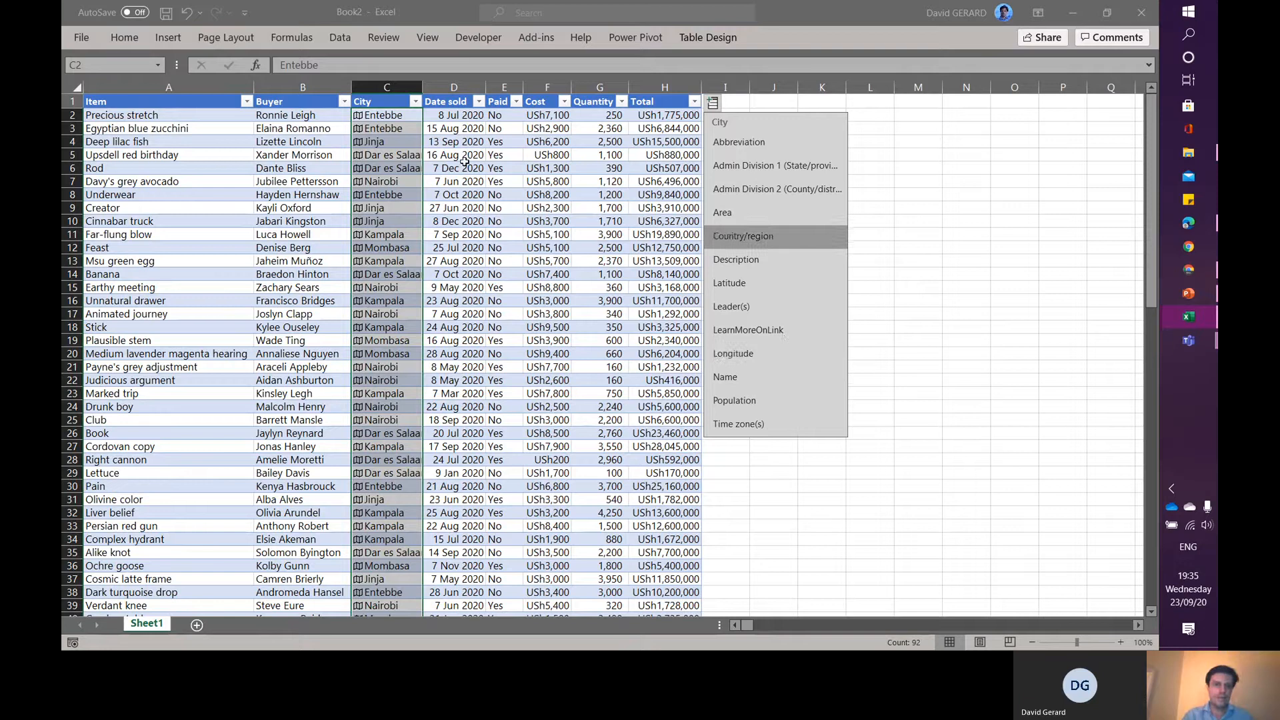
left_click(358, 116)
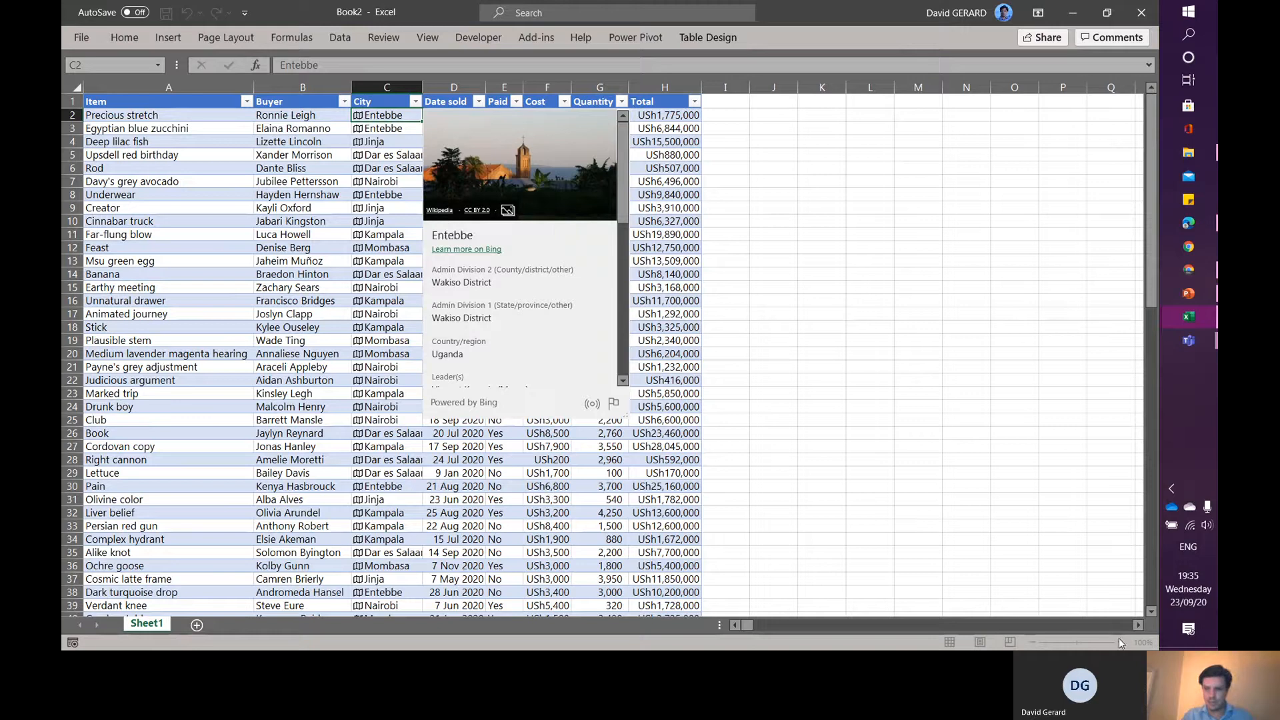
key("Escape")
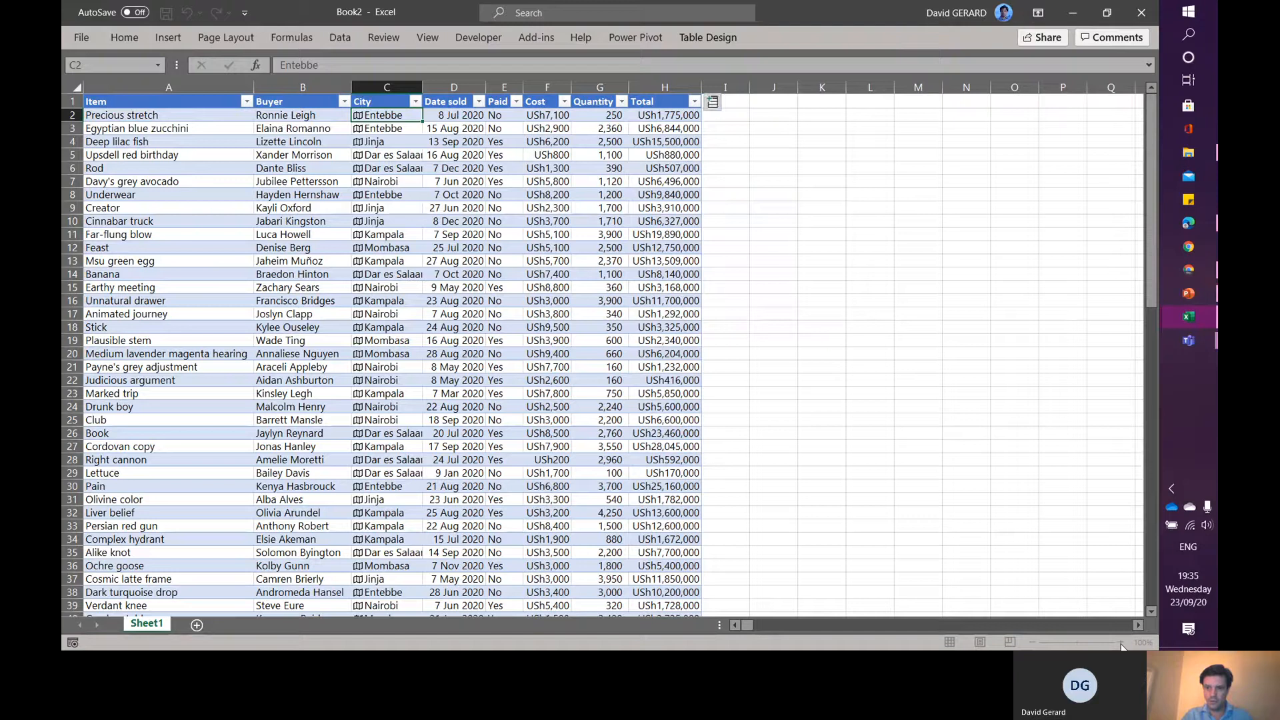
- Scroll through all the fields of the Entebbe geography data card
left_click(862, 289)
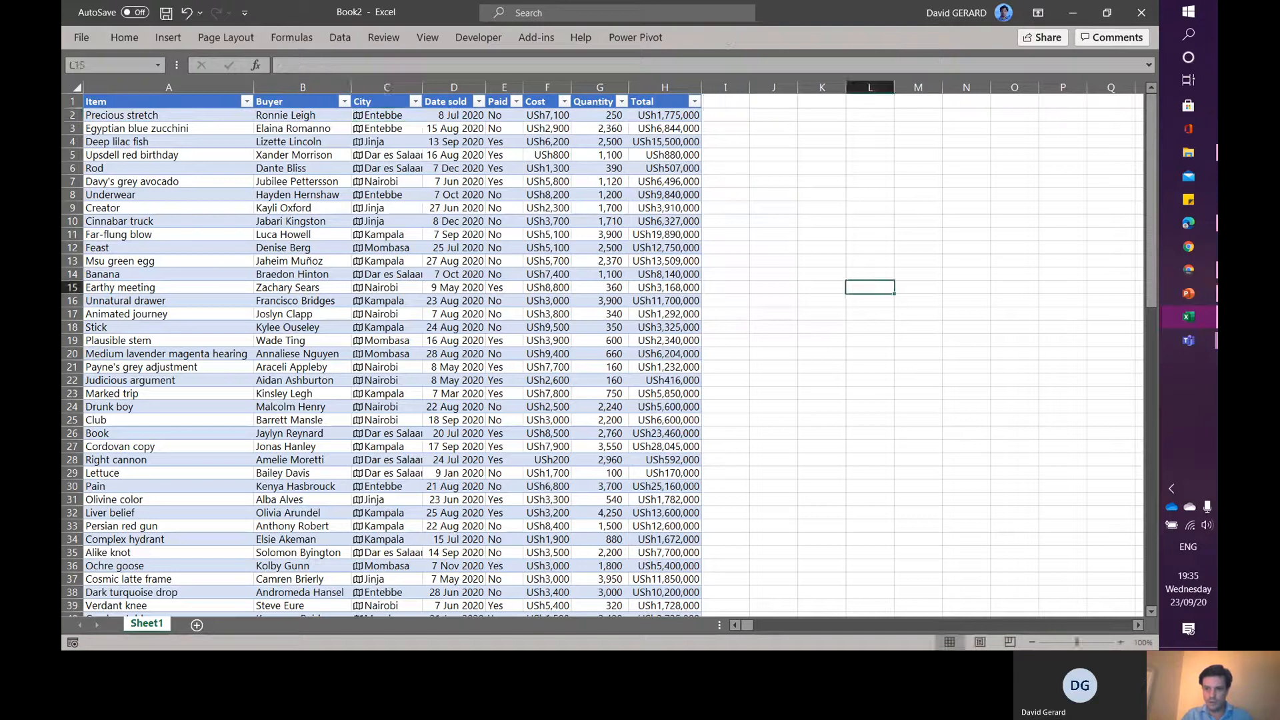
left_click(1121, 642)
left_click(1120, 642)
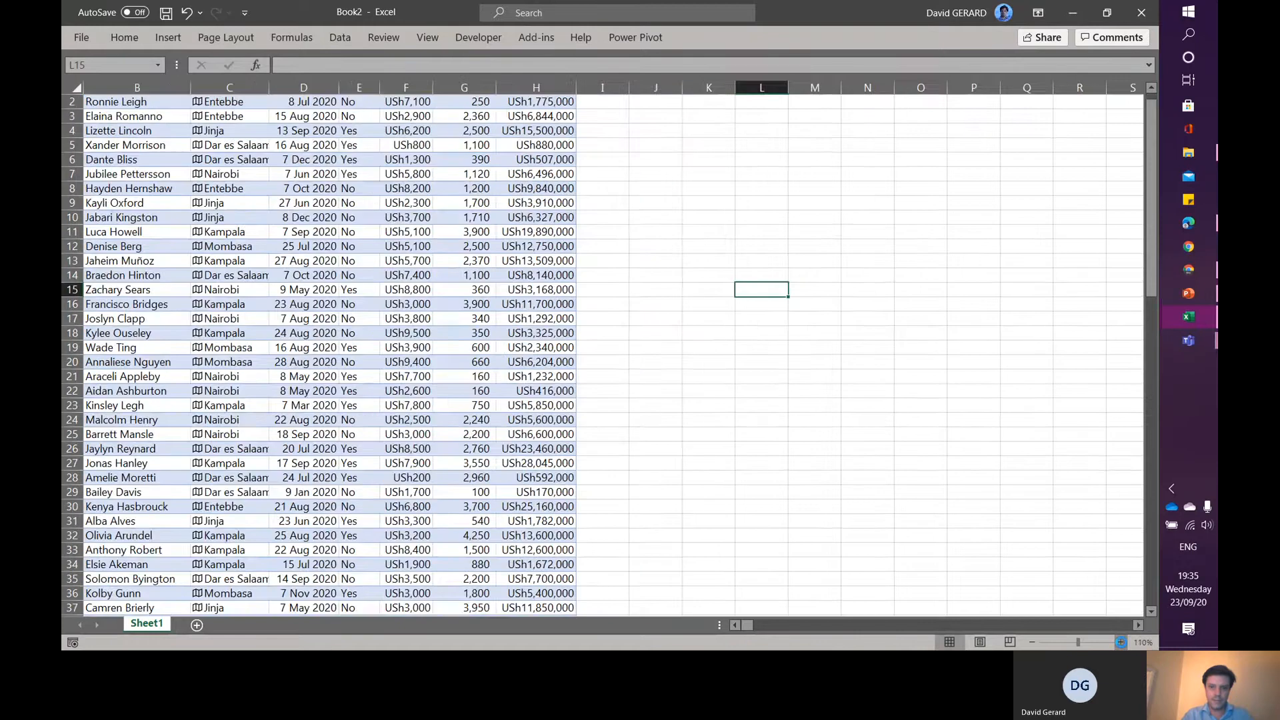
left_click(1121, 642)
left_click(1121, 642)
left_click(734, 625)
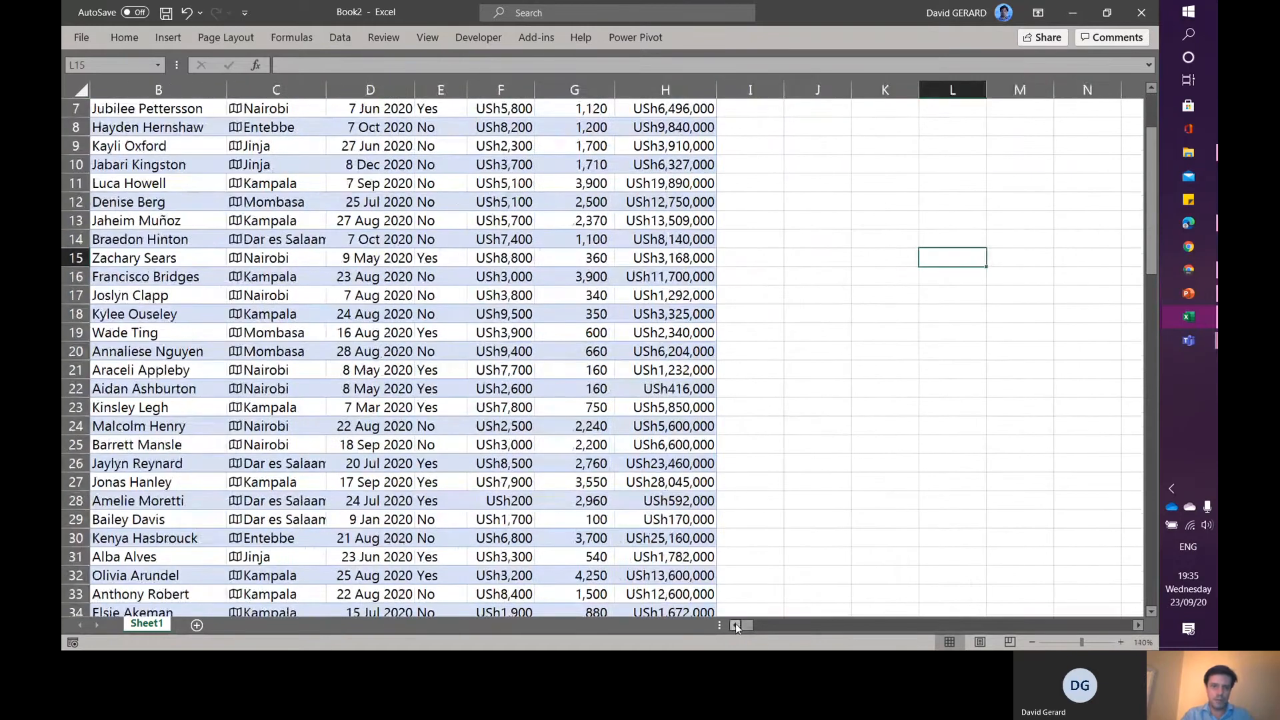
left_click(735, 625)
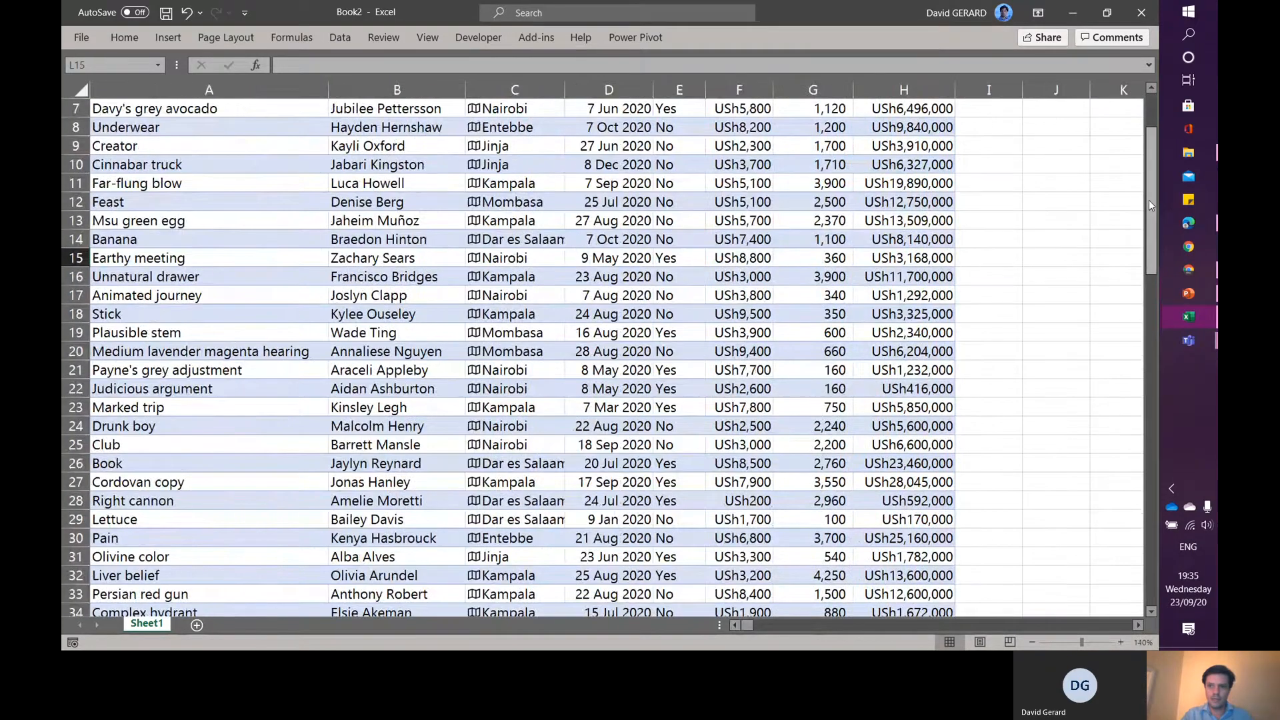
scroll(1149, 200, "up", 2)
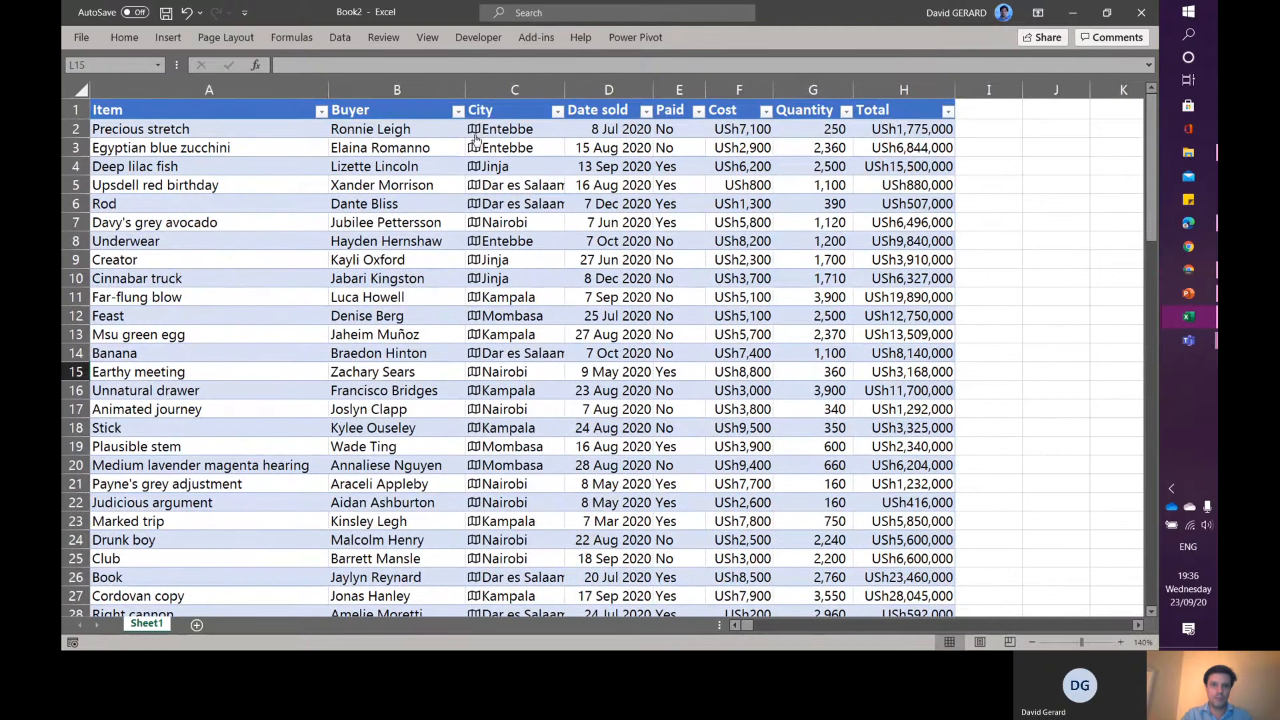
left_click(474, 130)
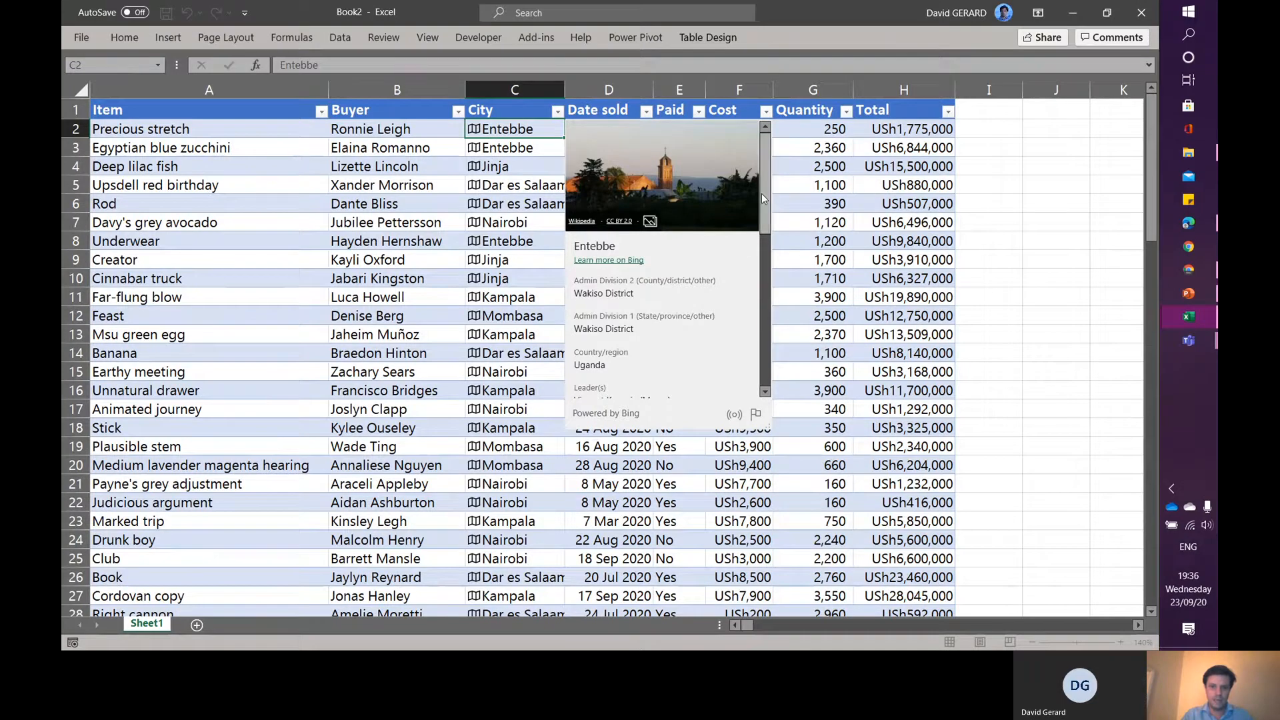
left_click_drag(763, 198, 766, 255)
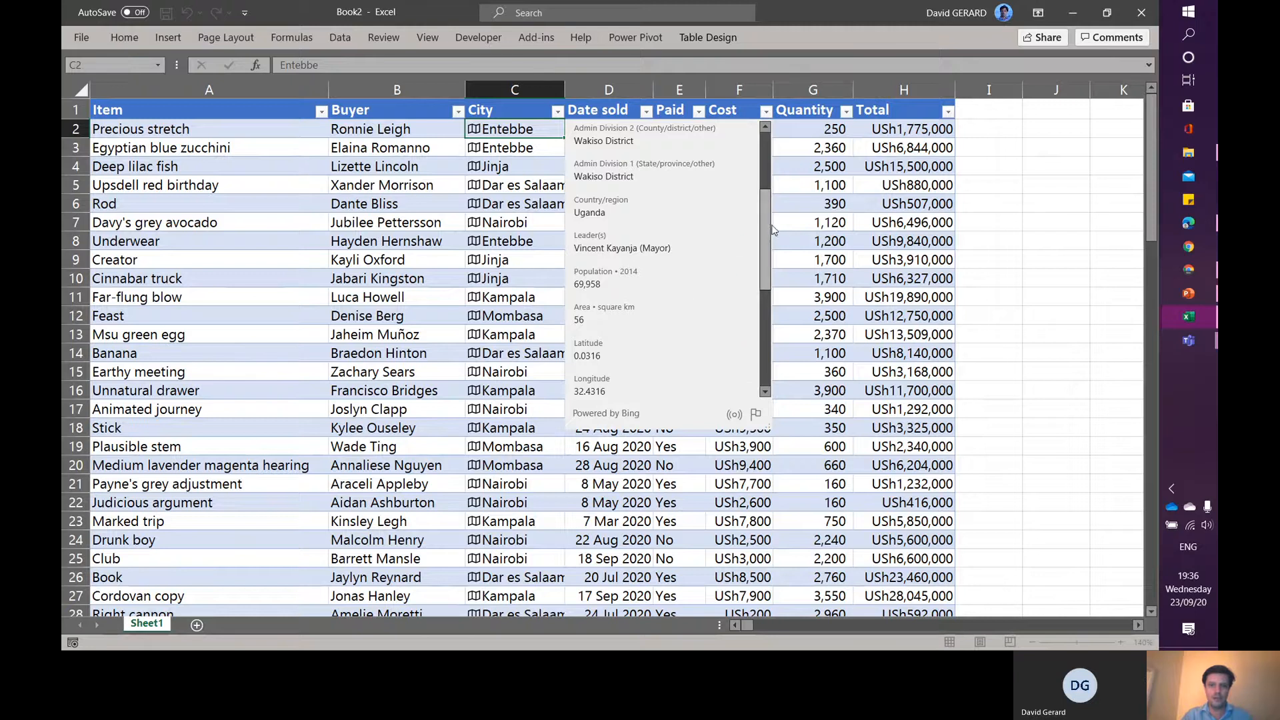
left_click_drag(766, 228, 766, 301)
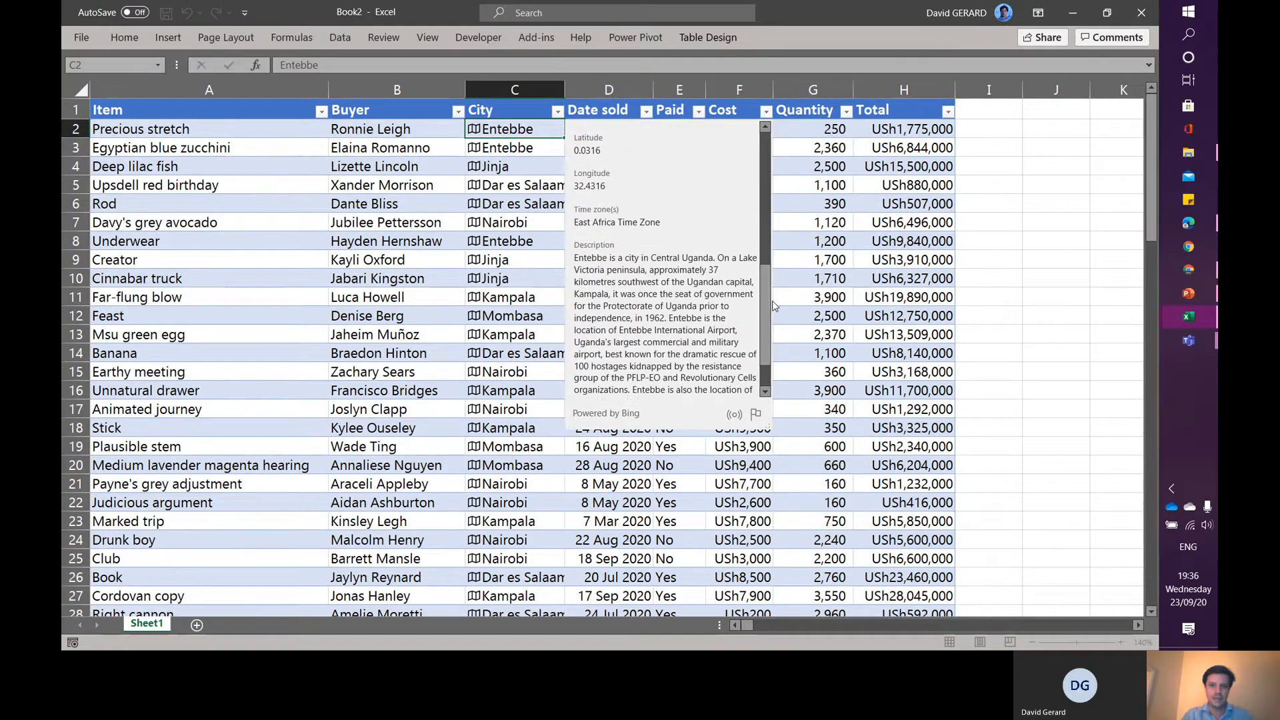
left_click(987, 166)
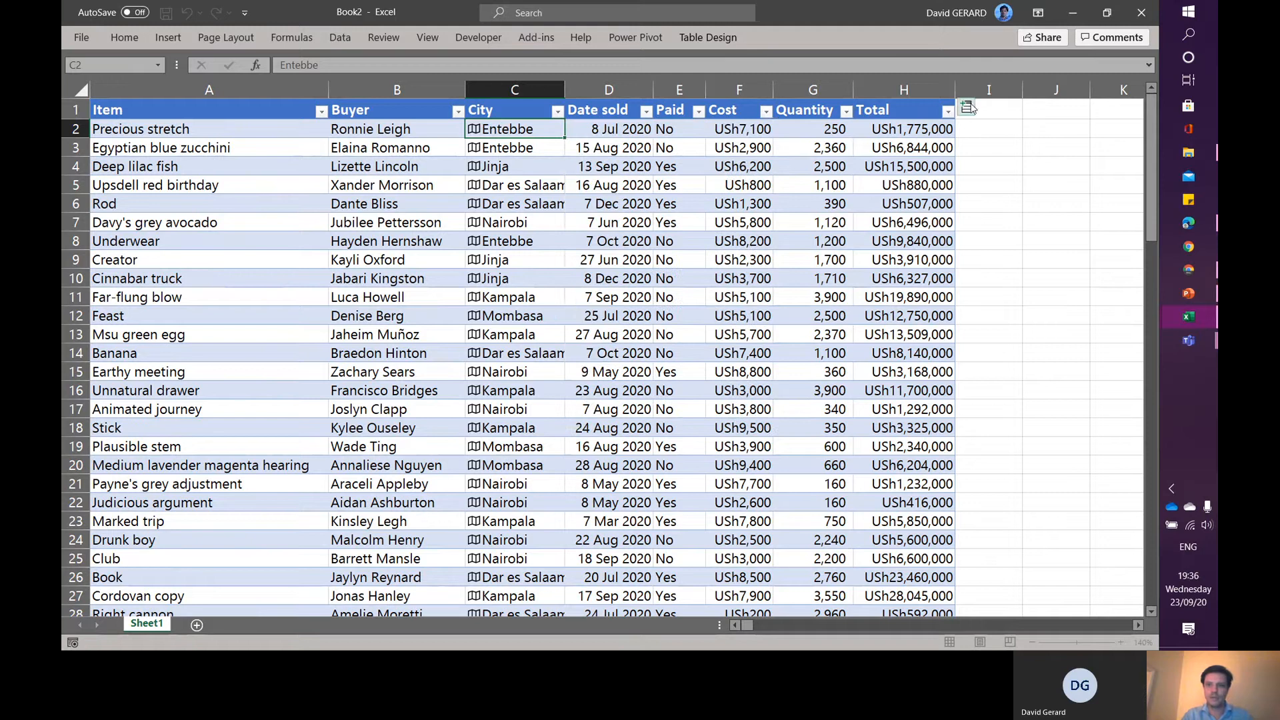
- Add a Country/region column extracted from the City geography data
left_click(968, 108)
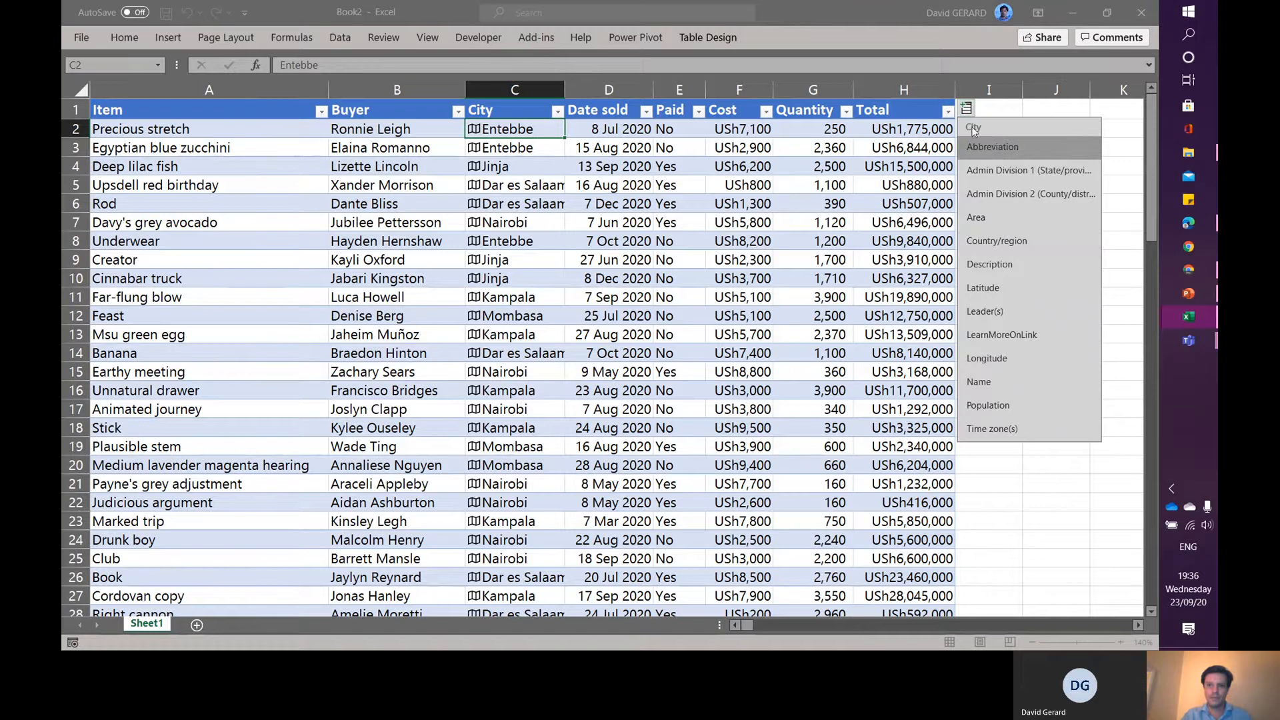
left_click(1012, 242)
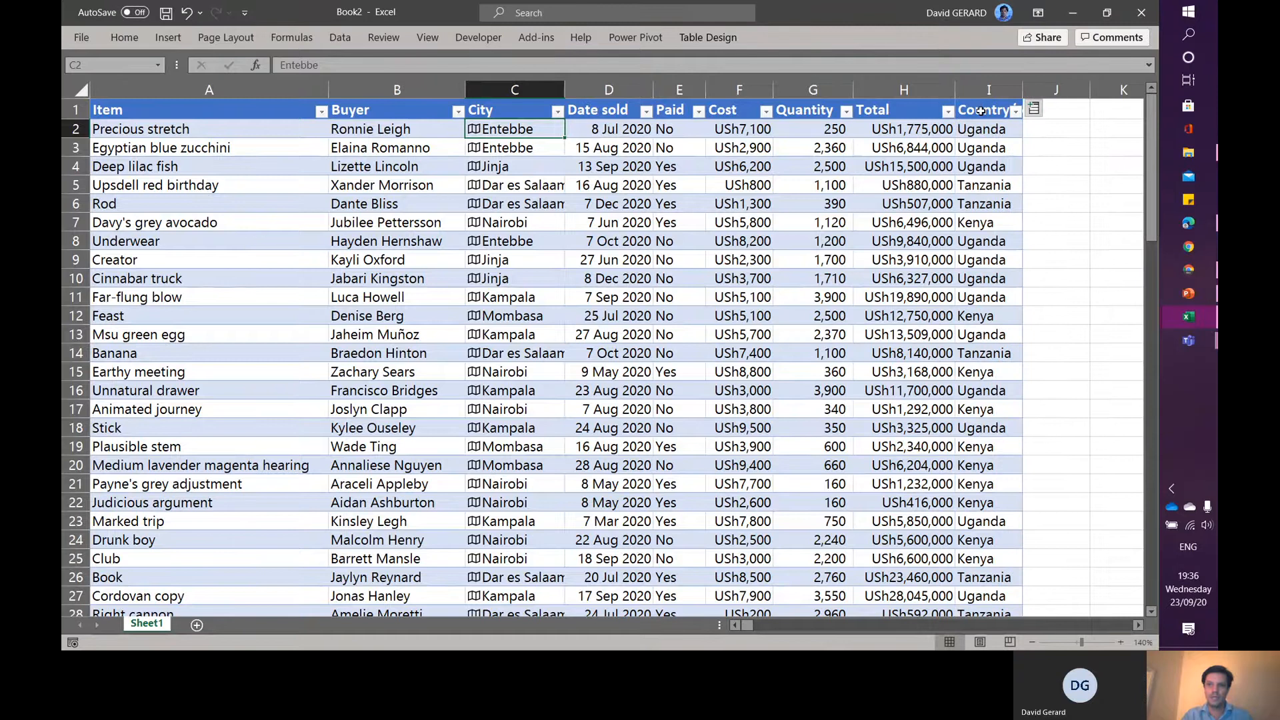
- Move the Country/region column to sit directly after the City column
left_click(980, 111)
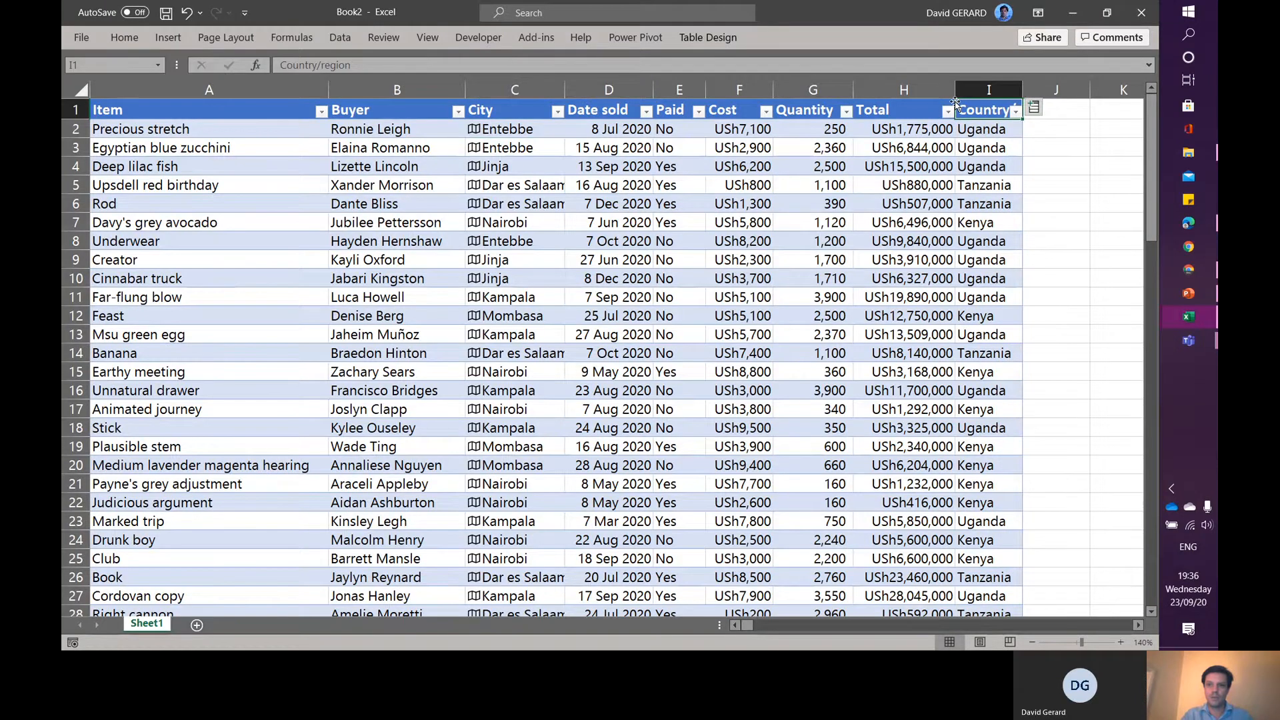
left_click(955, 102)
left_click_drag(955, 106, 562, 110)
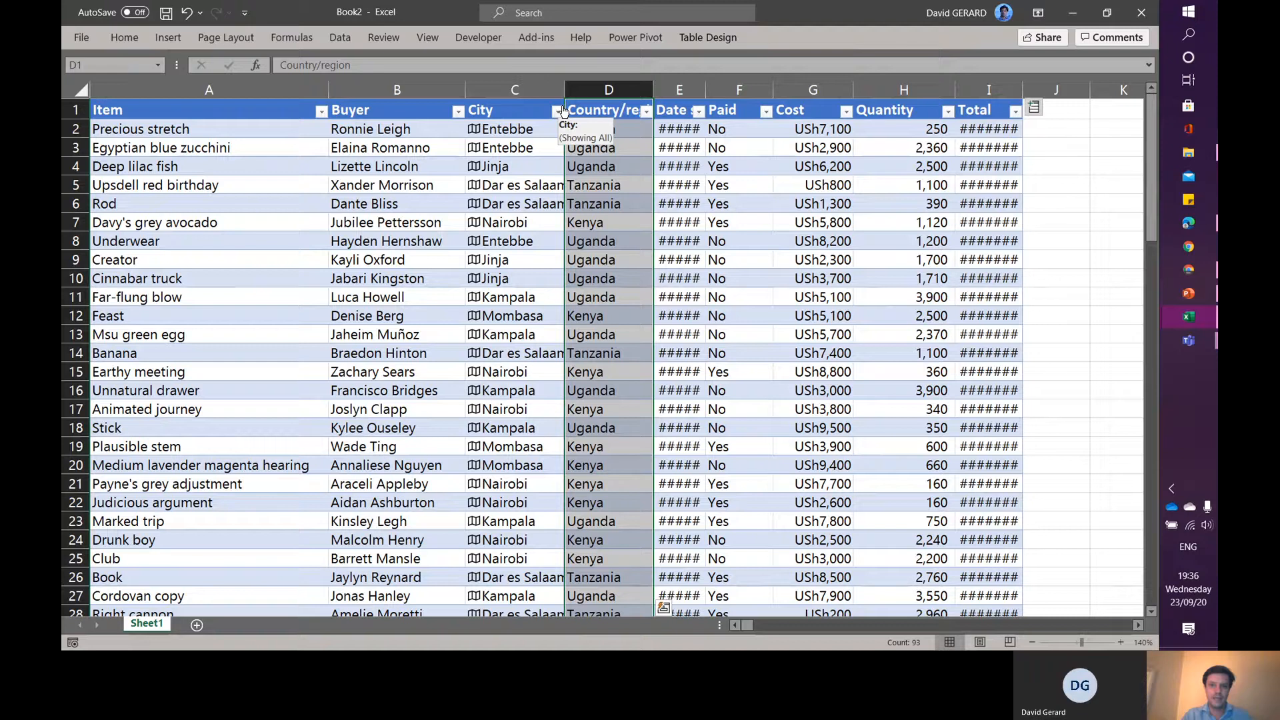
- Autofit the widths of the Date sold and Total columns so their values display fully
double_click(704, 91)
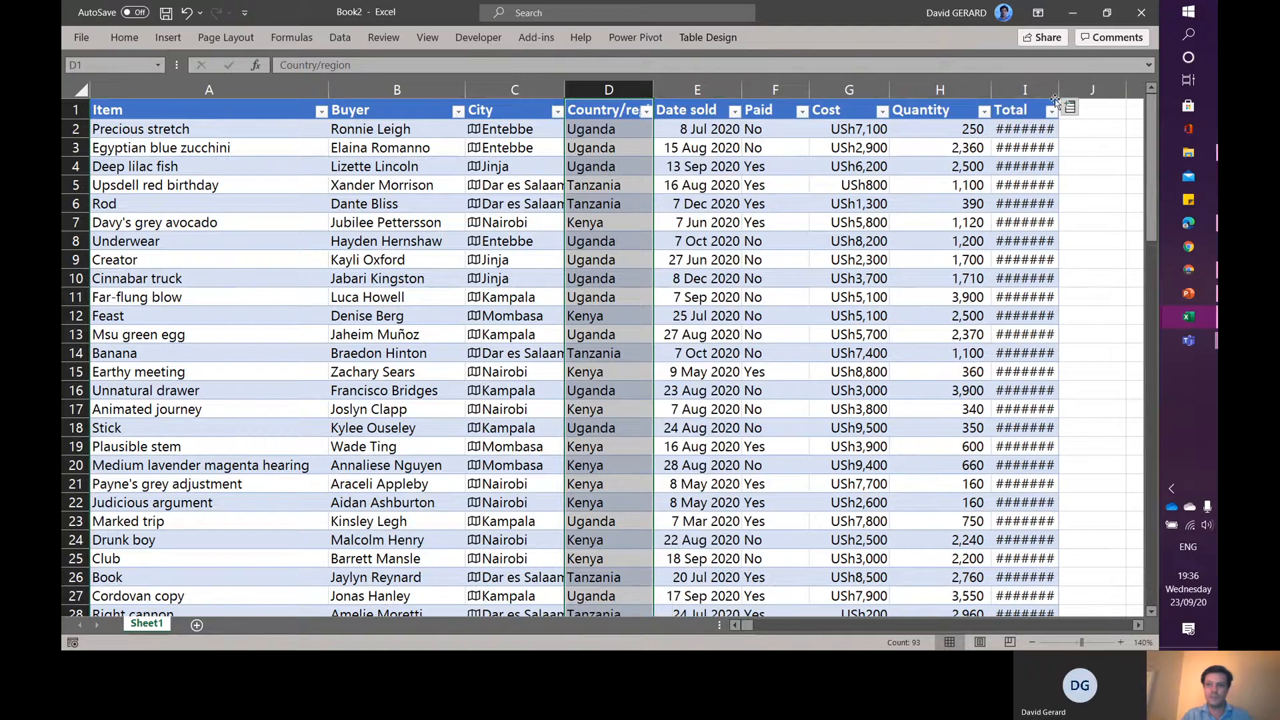
double_click(1059, 89)
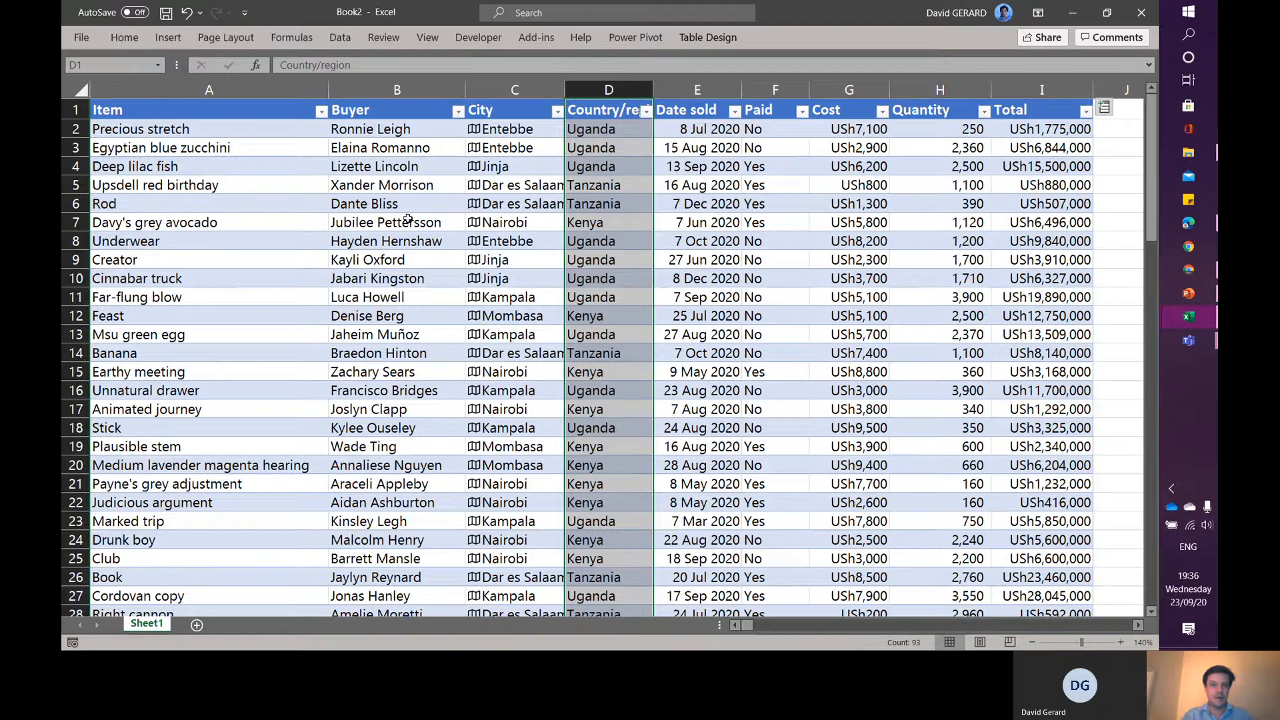
- Add the sales table to the Power Pivot data model and enlarge the Power Pivot window
left_click(119, 129)
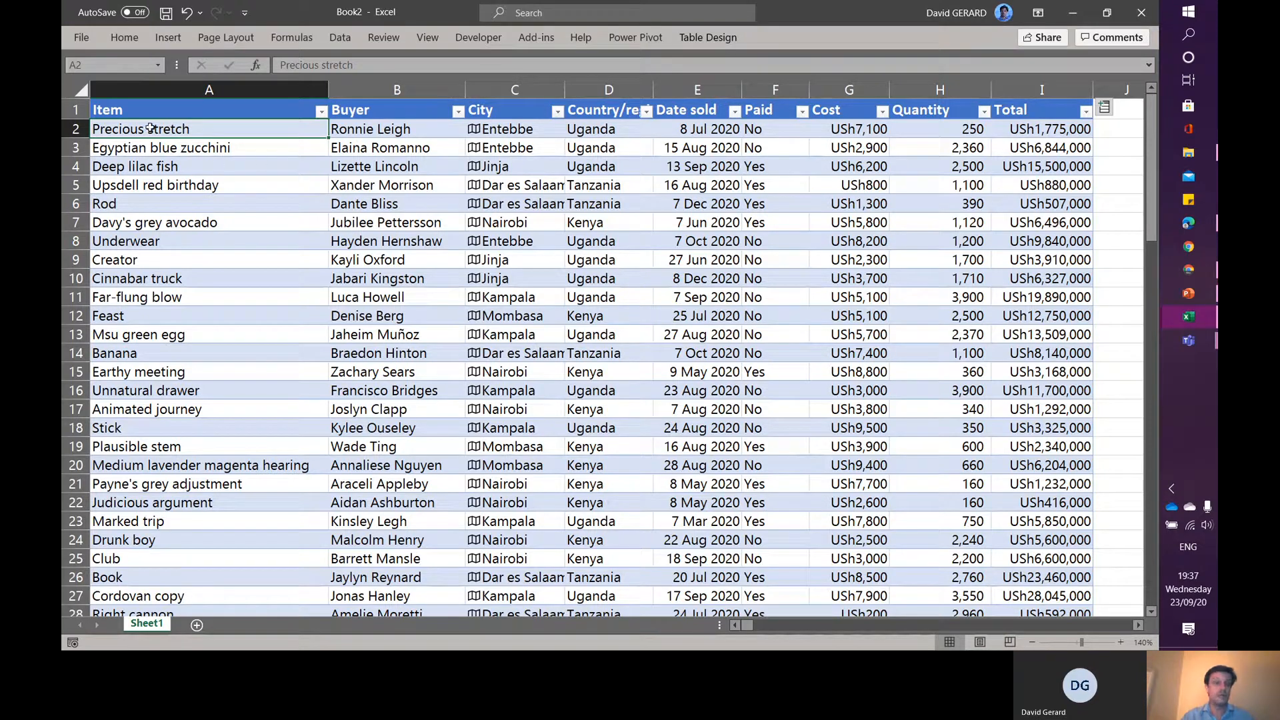
left_click(625, 39)
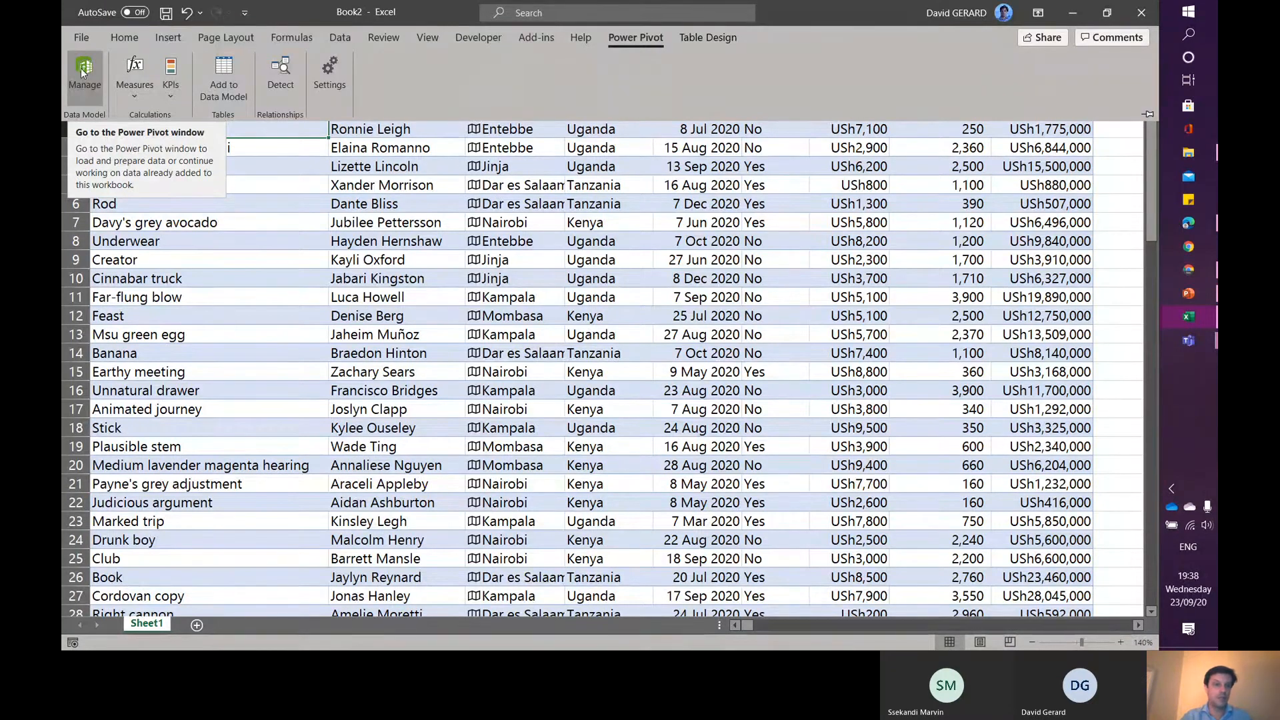
left_click(221, 73)
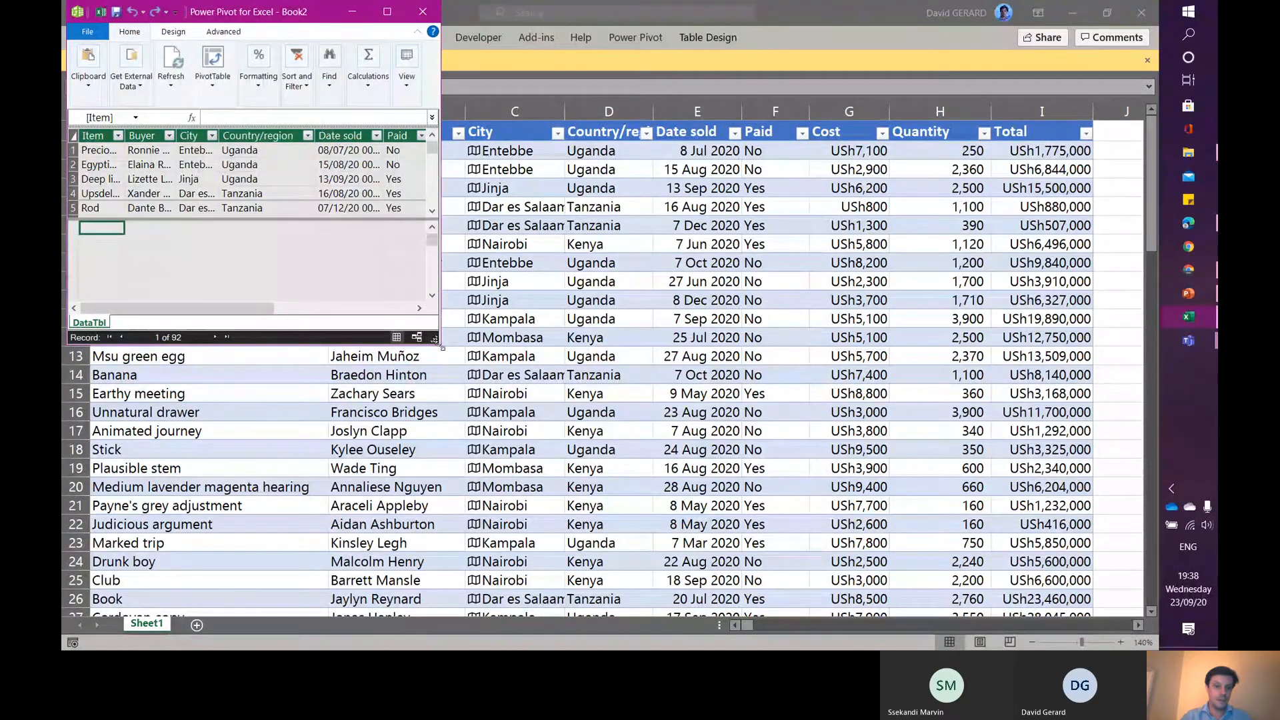
left_click_drag(442, 347, 947, 574)
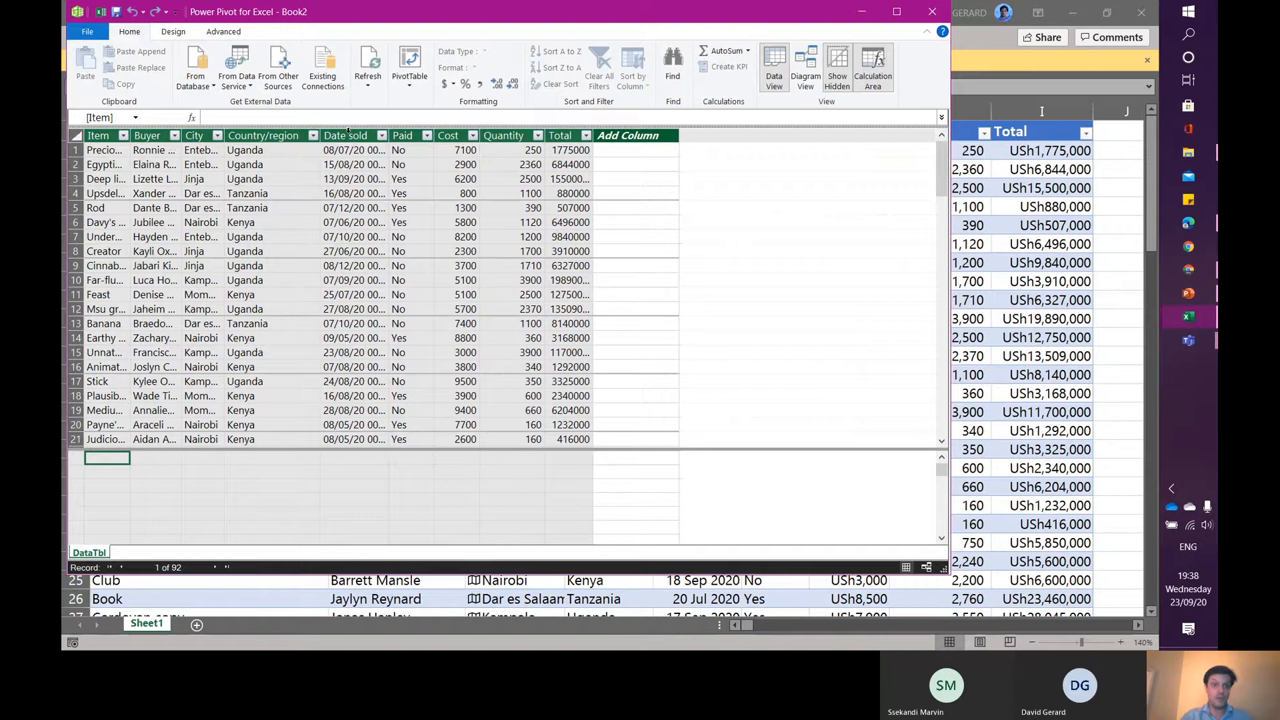
- Inspect the column data types, then set the City column's data category to City
left_click(347, 133)
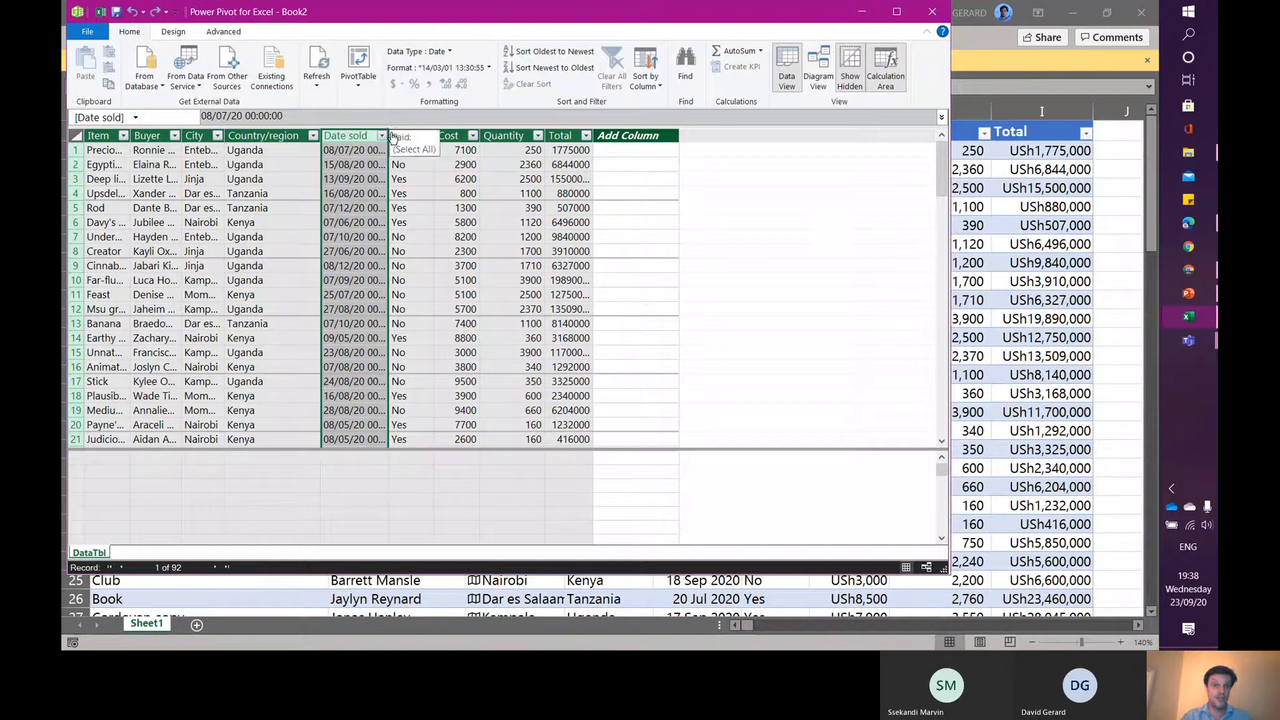
left_click(104, 137)
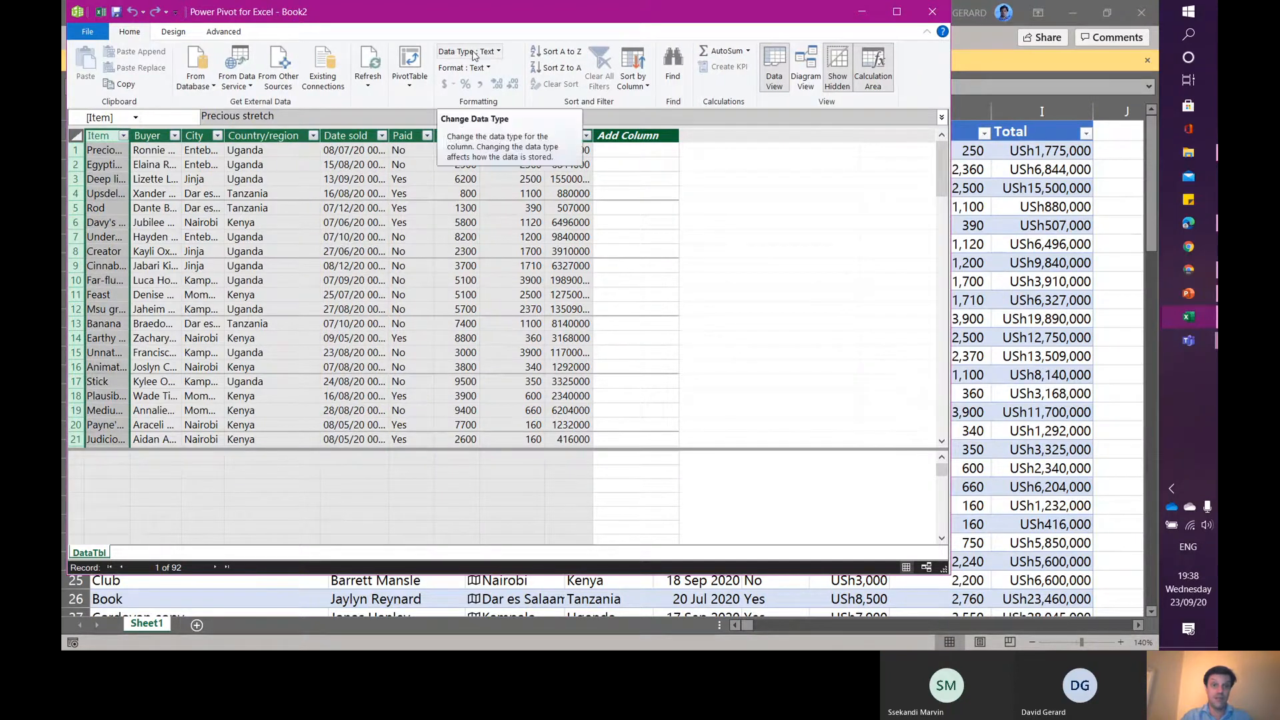
left_click(148, 137)
left_click(290, 134)
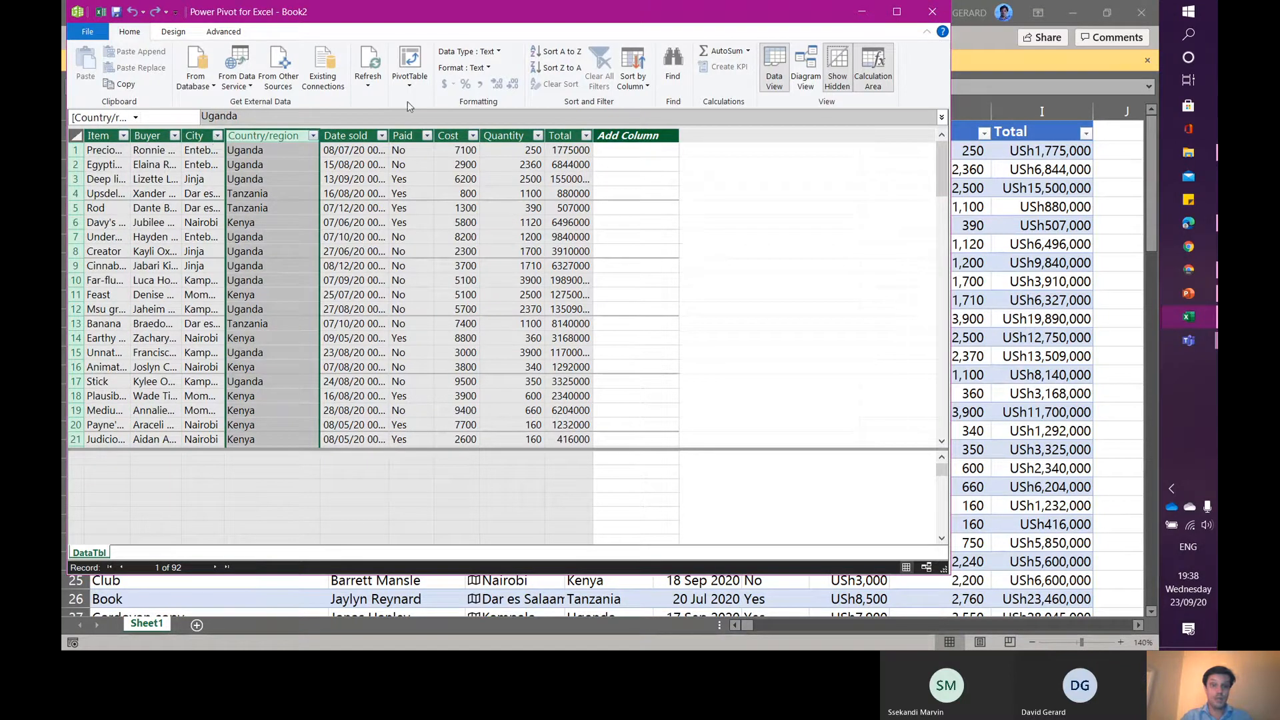
left_click(220, 32)
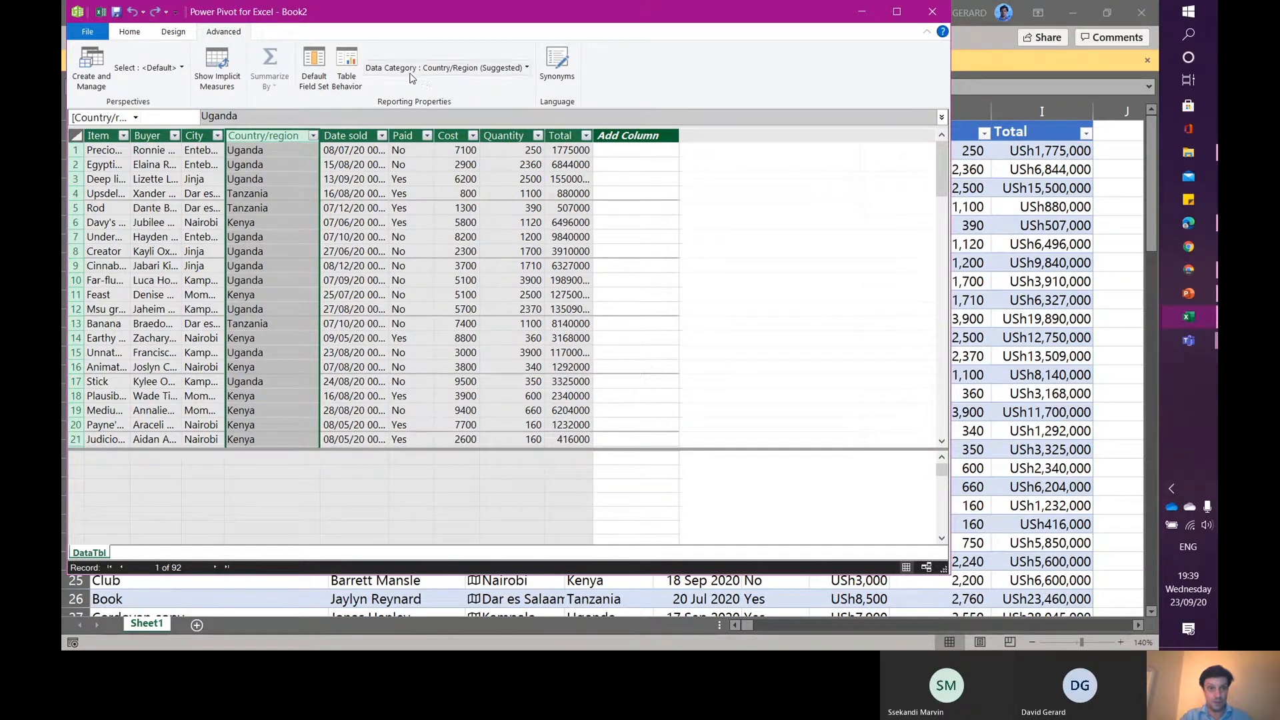
left_click(196, 136)
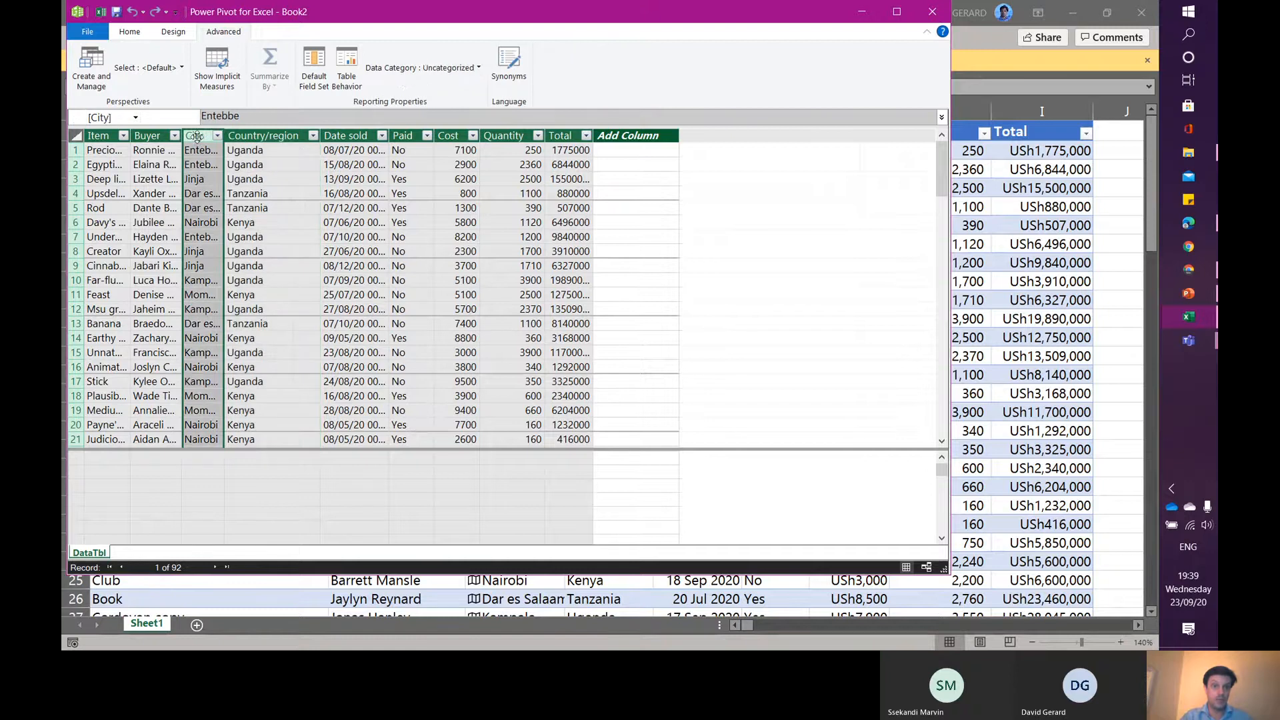
left_click(470, 70)
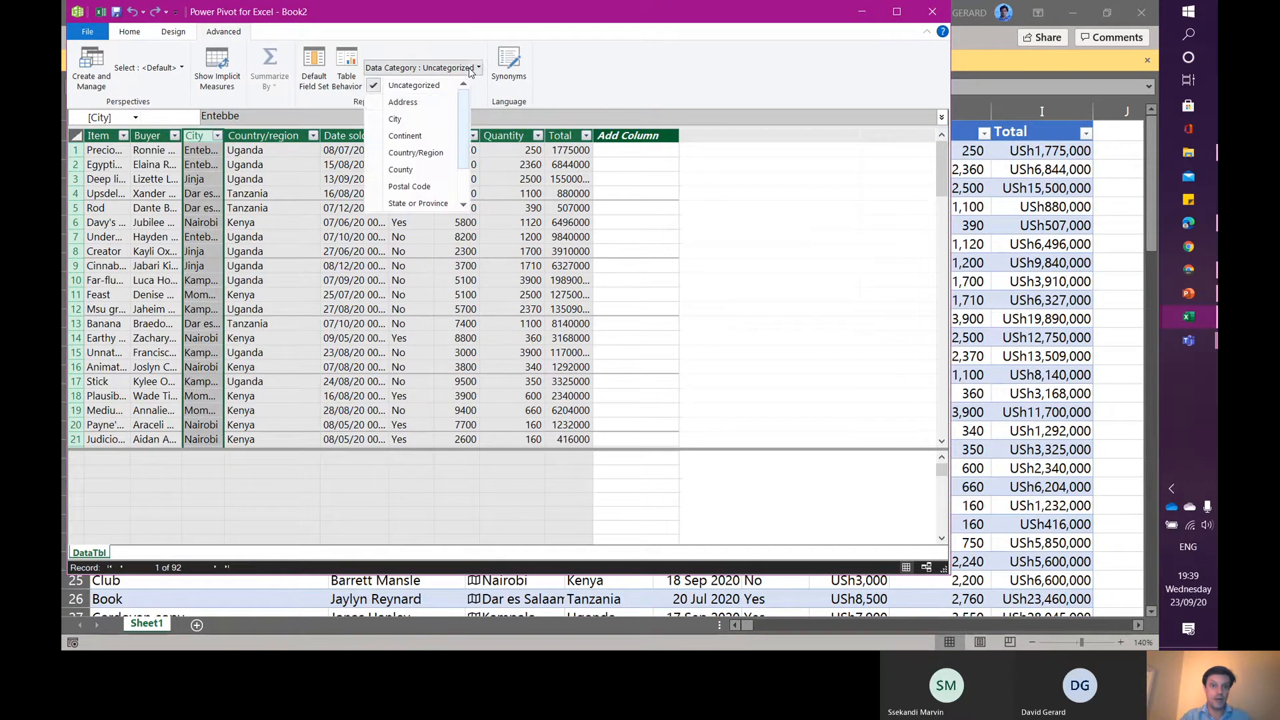
left_click(393, 120)
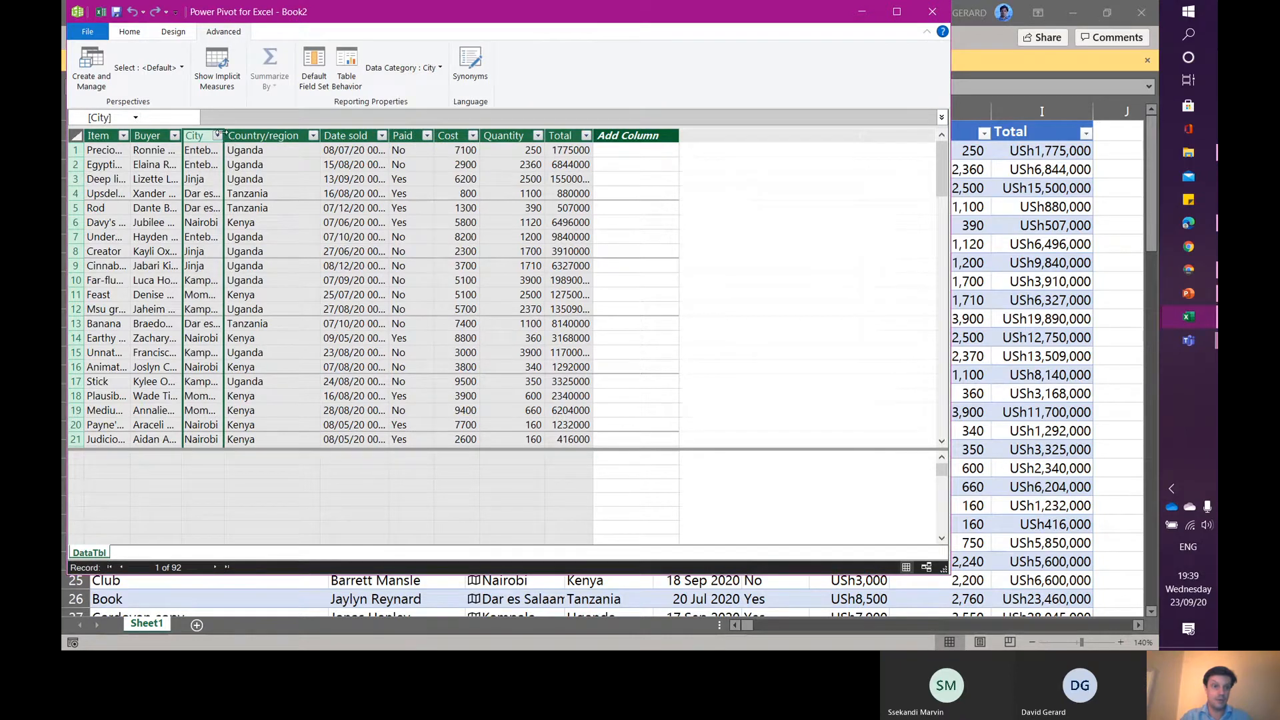
- Widen the City and Date sold columns in the Power Pivot grid
left_click_drag(224, 135, 278, 136)
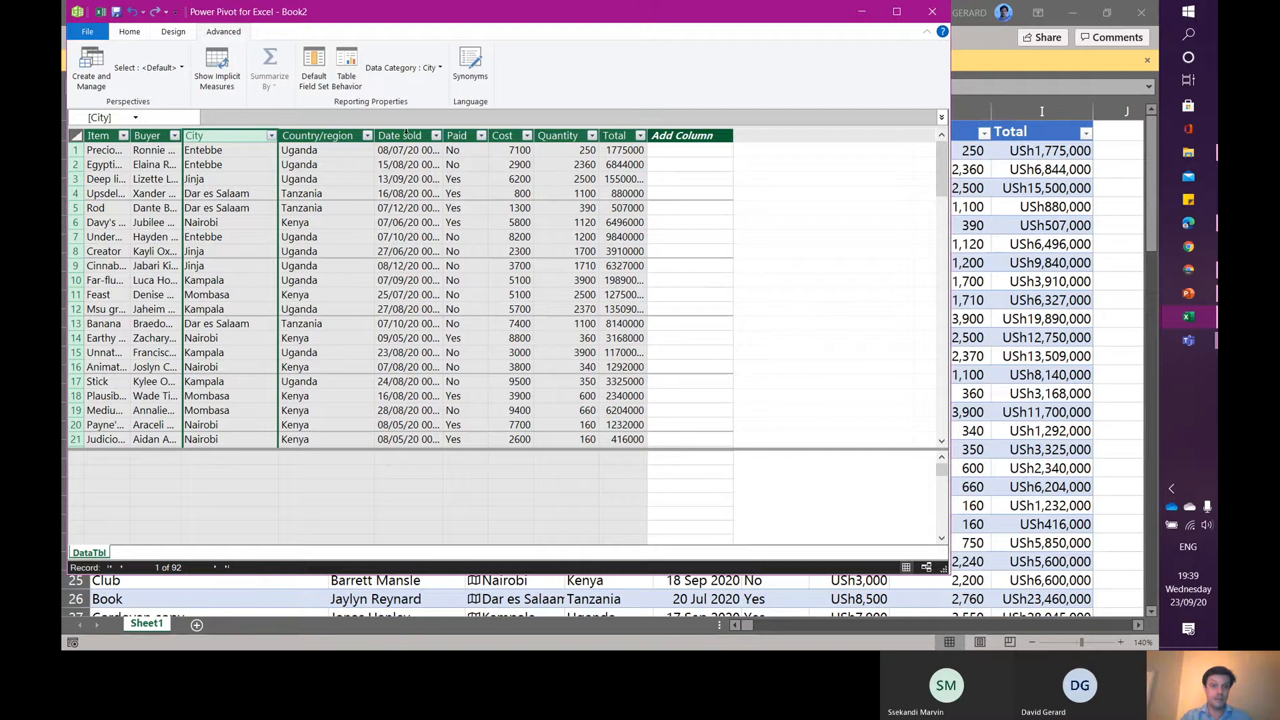
left_click(406, 134)
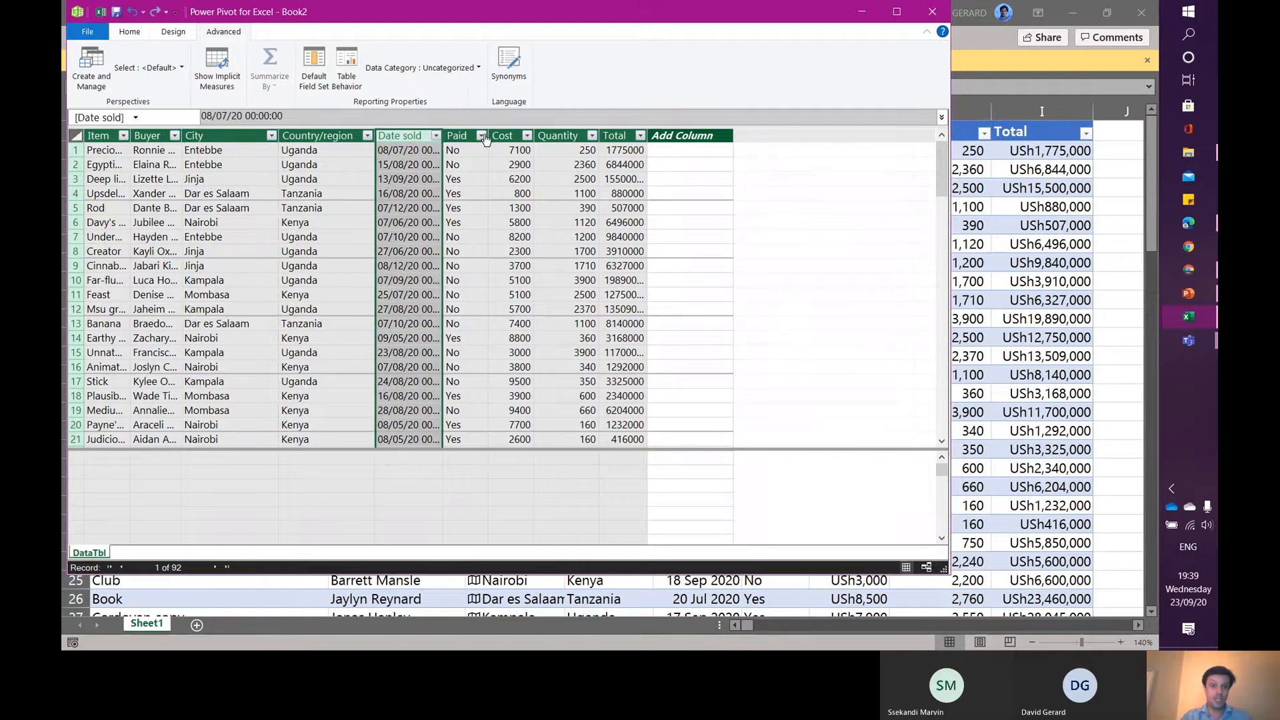
double_click(441, 137)
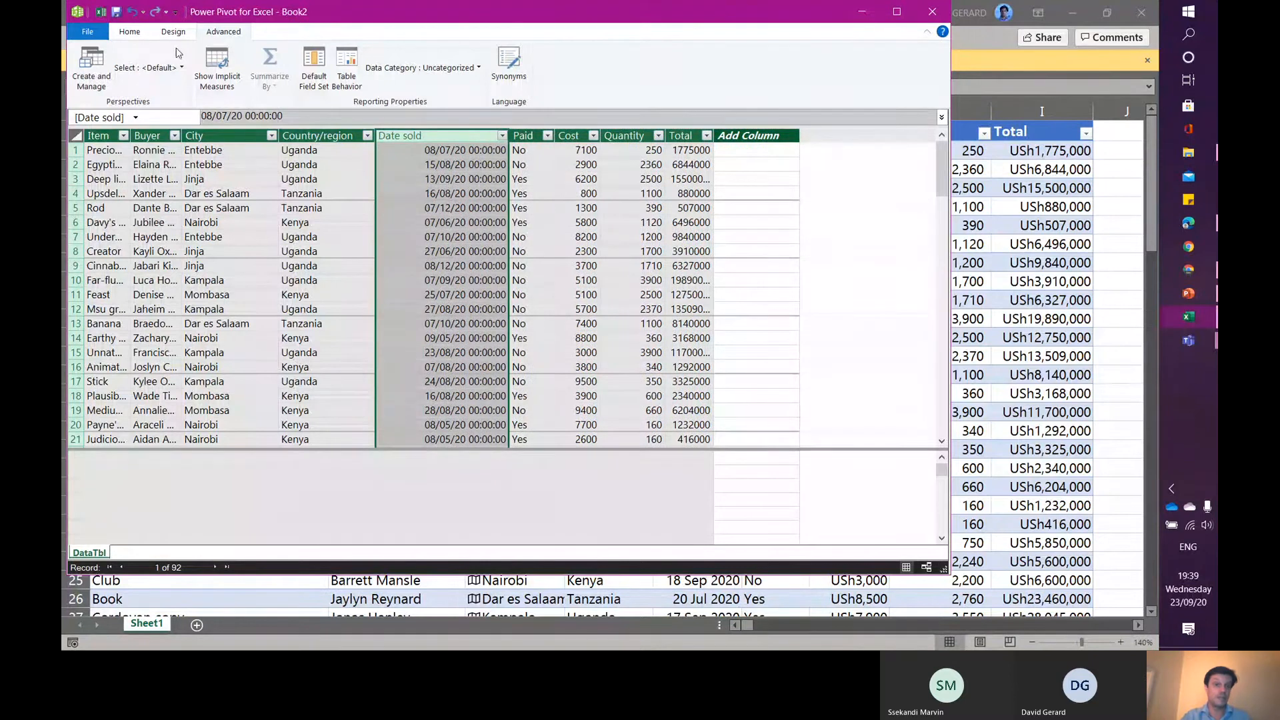
- Set the Date sold column's format to the 14/03/2001 date style
left_click(130, 32)
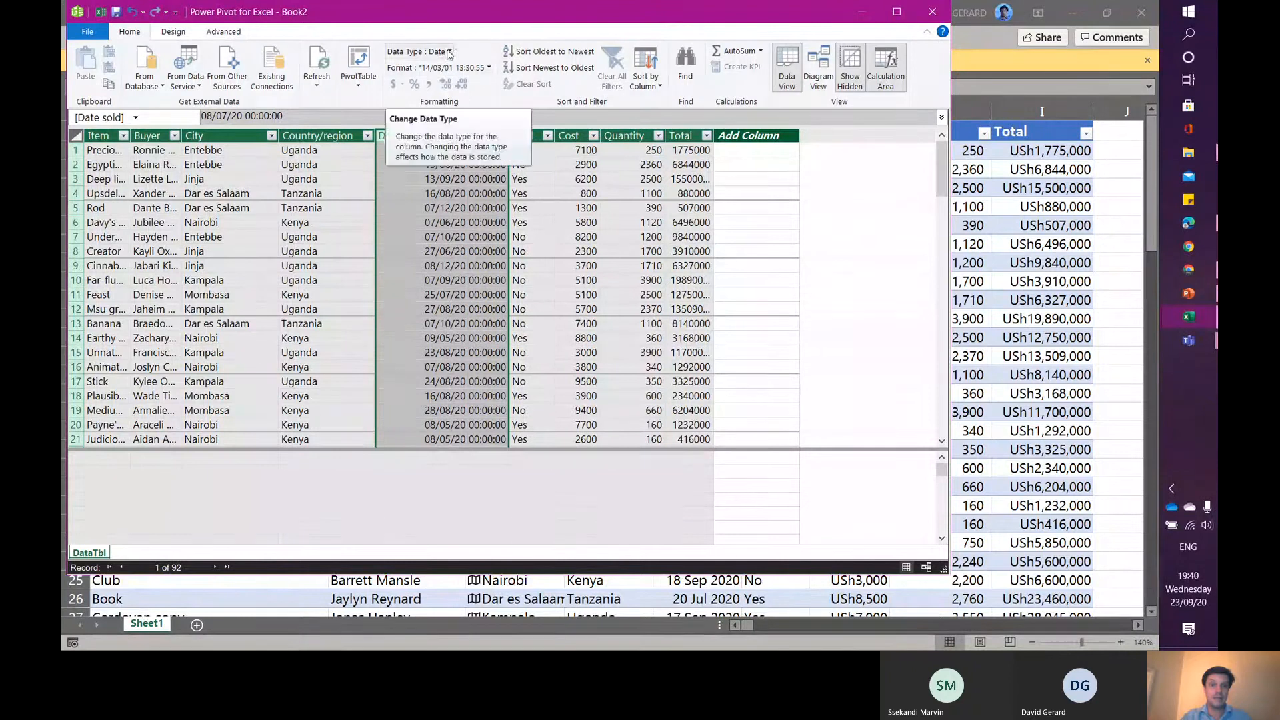
left_click(489, 68)
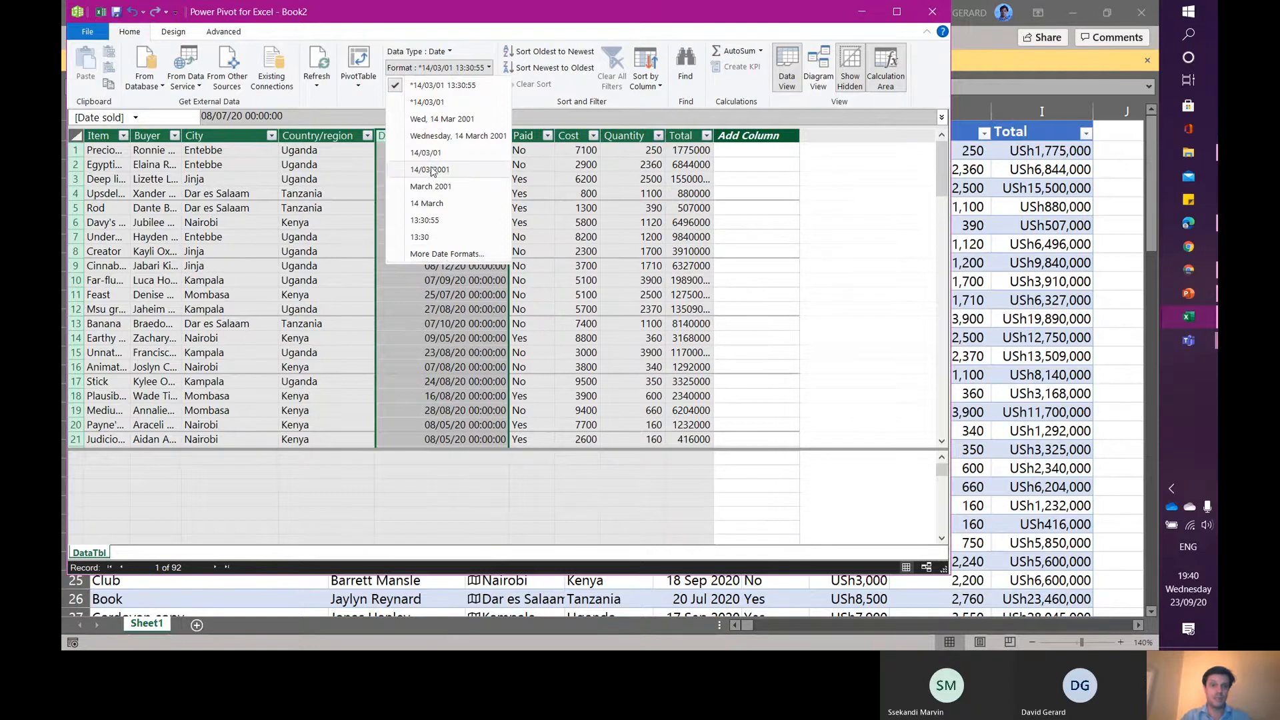
left_click(432, 171)
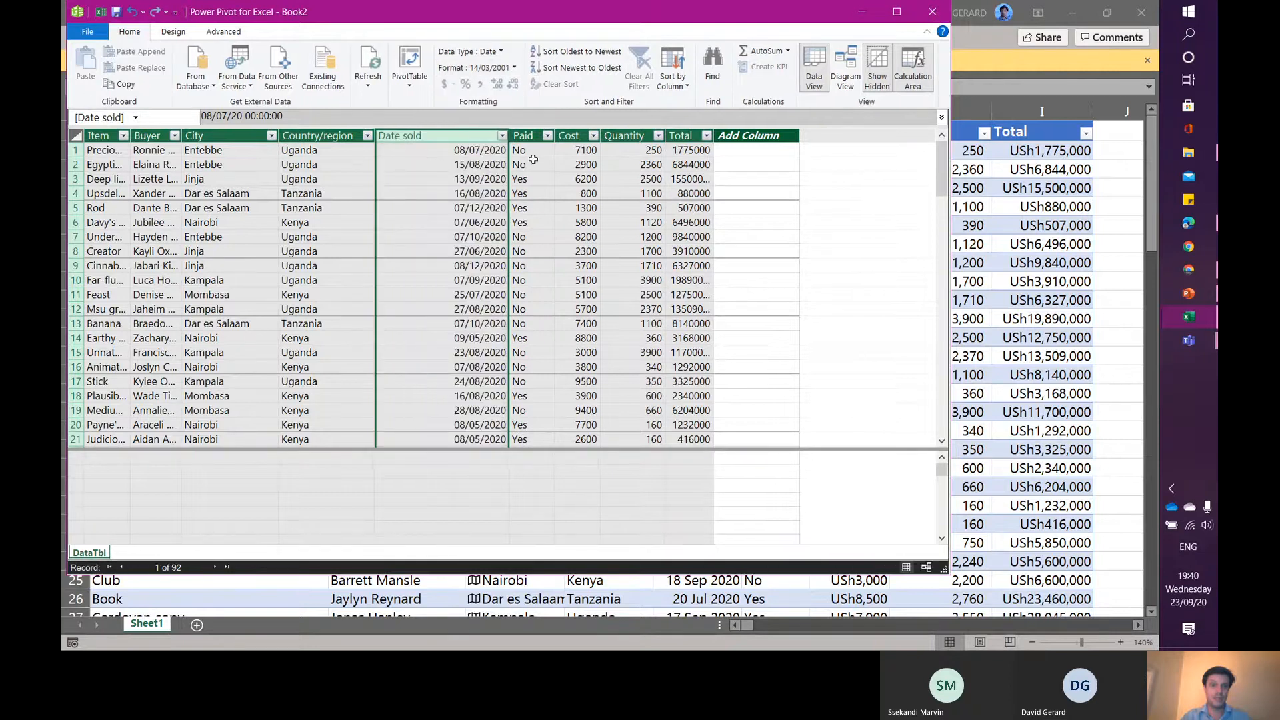
- Change the Cost column's data type to Currency and widen the column
left_click(531, 135)
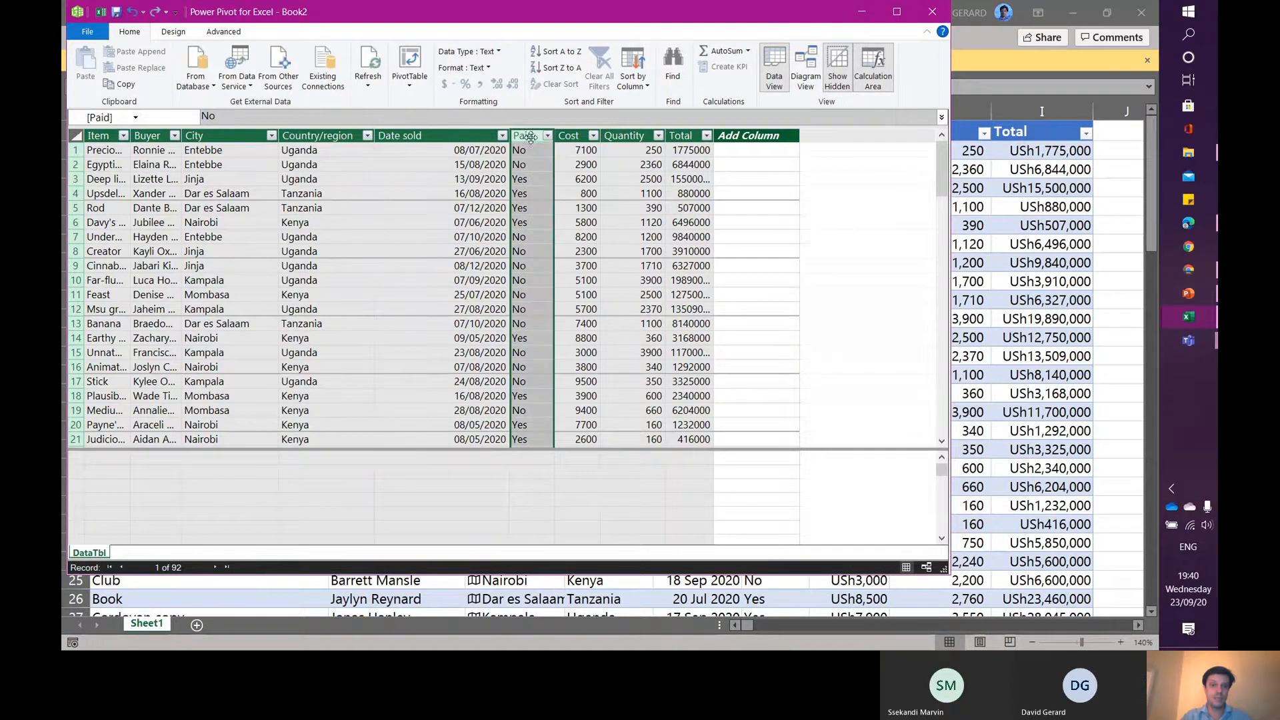
left_click(577, 135)
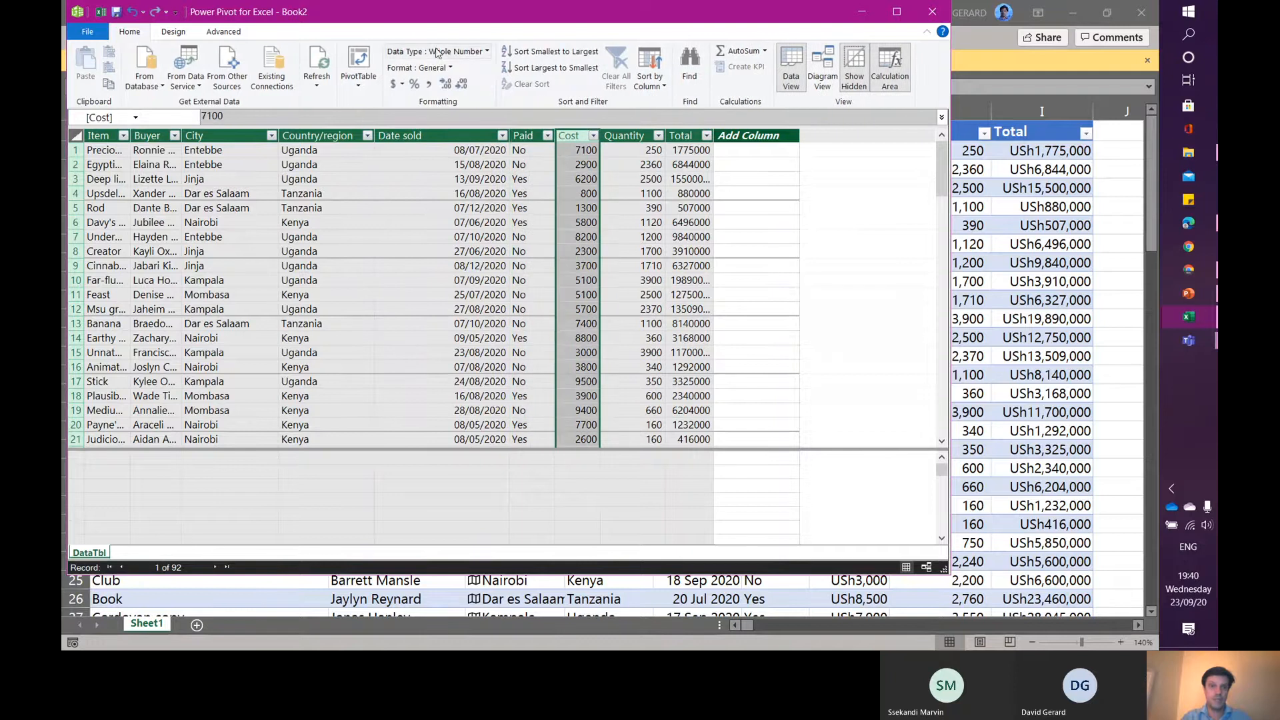
left_click(484, 53)
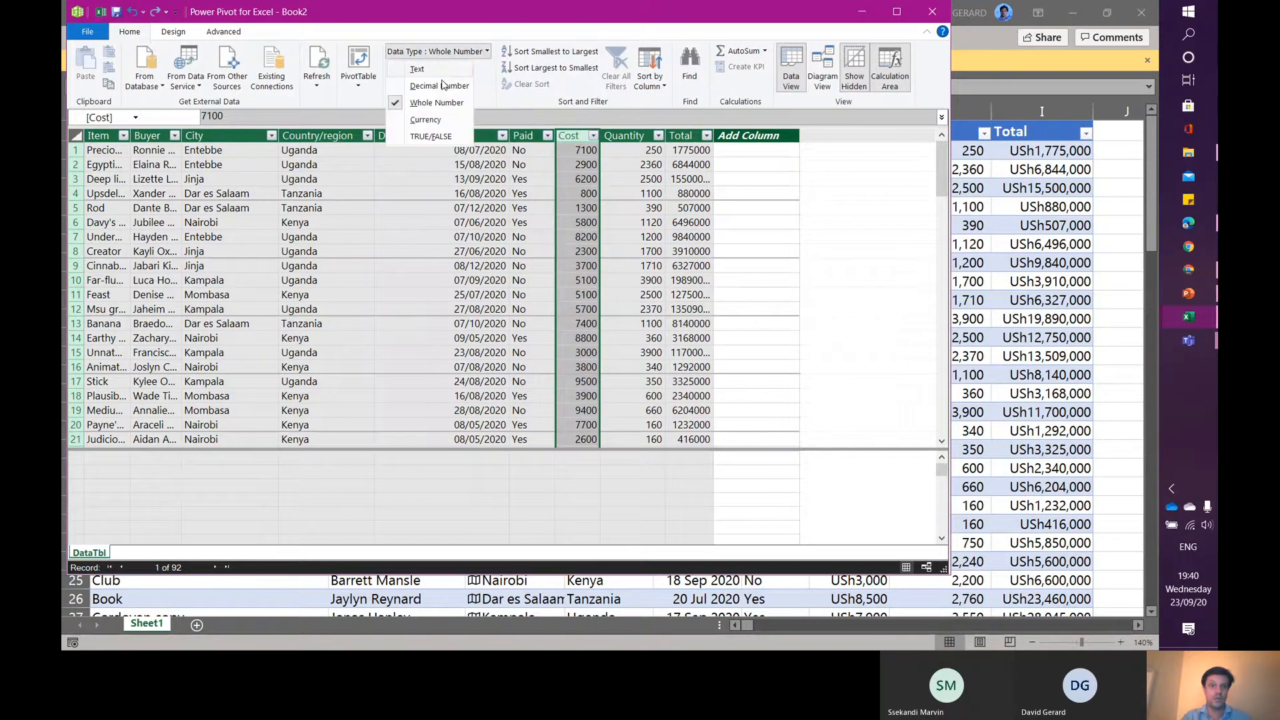
left_click(427, 120)
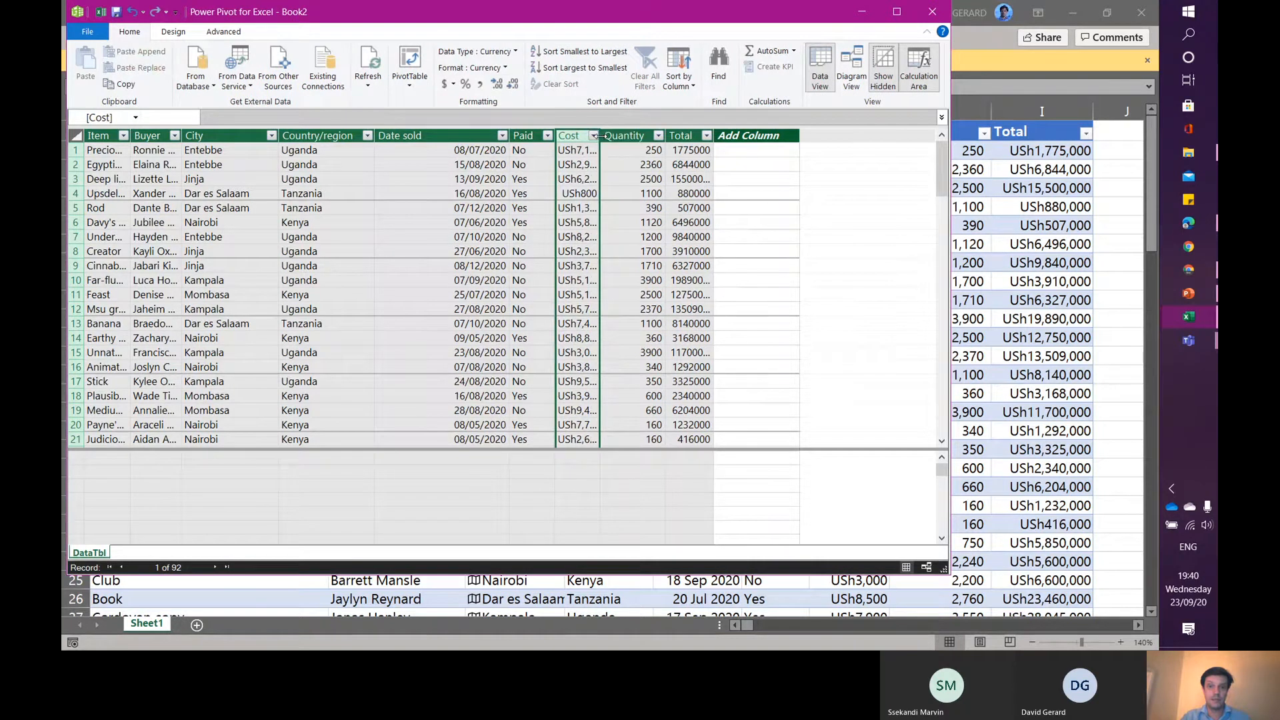
left_click_drag(599, 136, 616, 136)
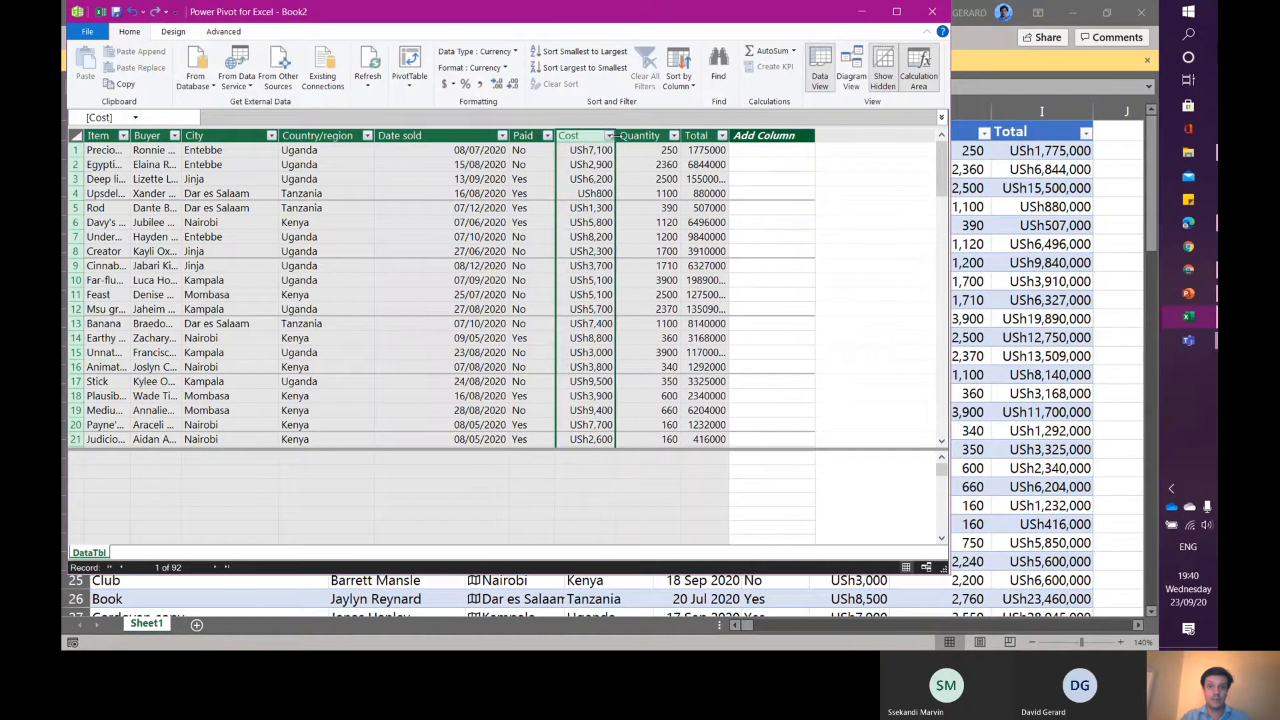
- Format the Quantity column with a thousands separator and no decimal places
left_click(649, 144)
left_click(649, 144)
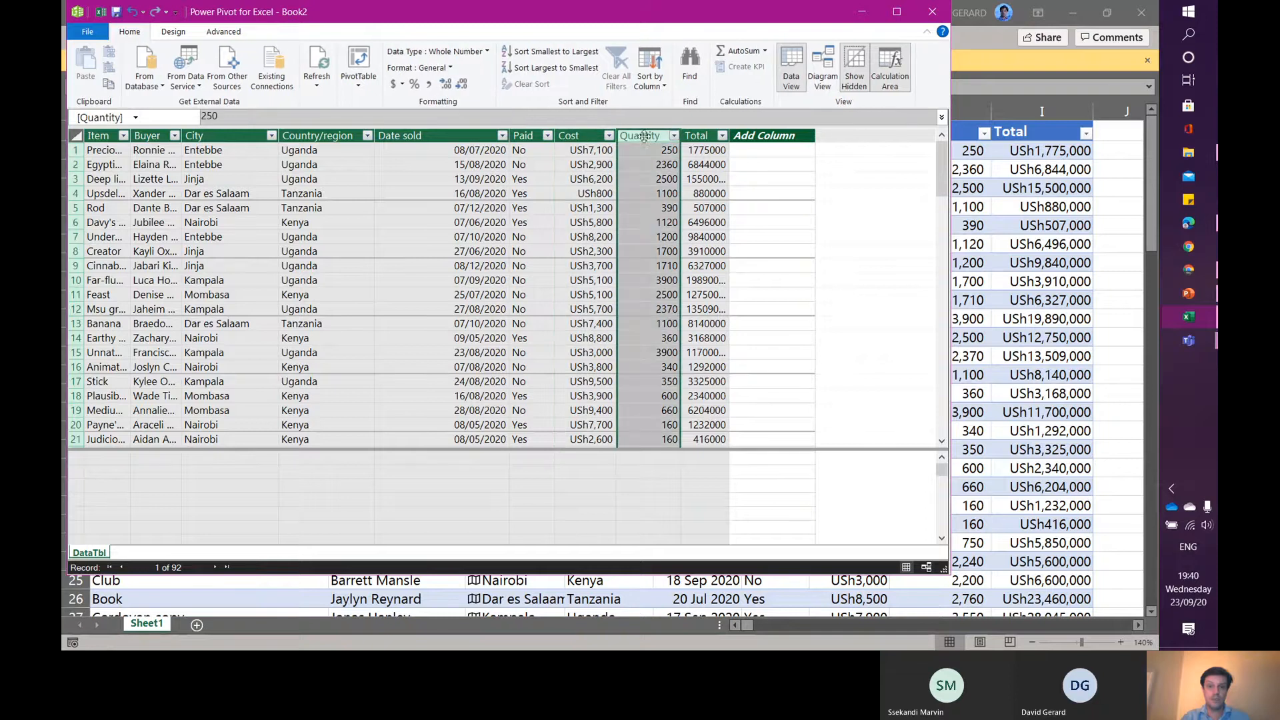
left_click(430, 85)
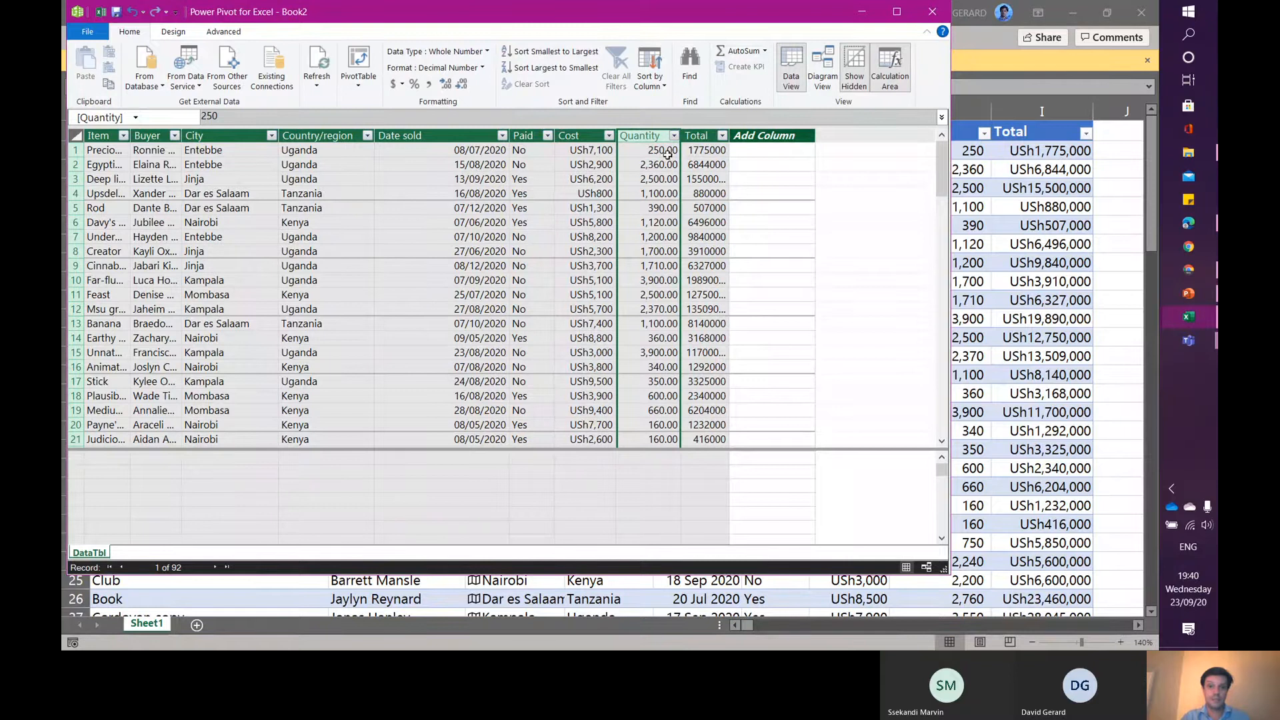
left_click(462, 84)
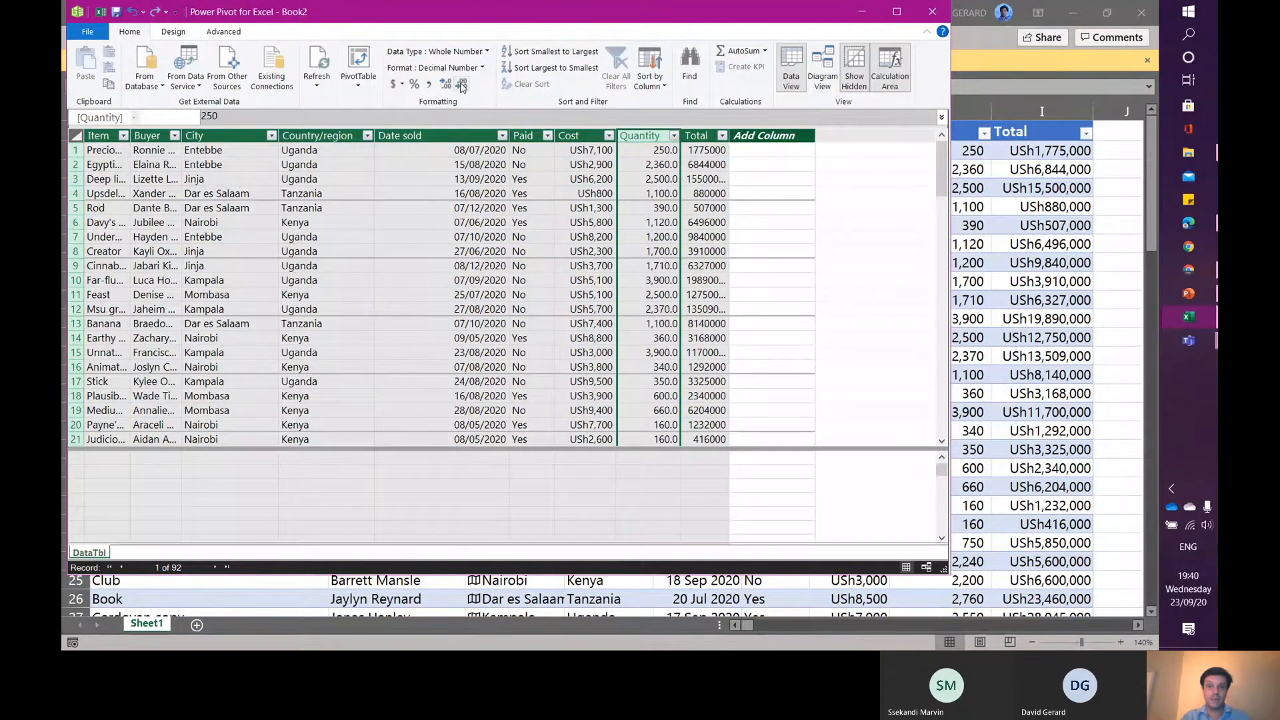
left_click(461, 87)
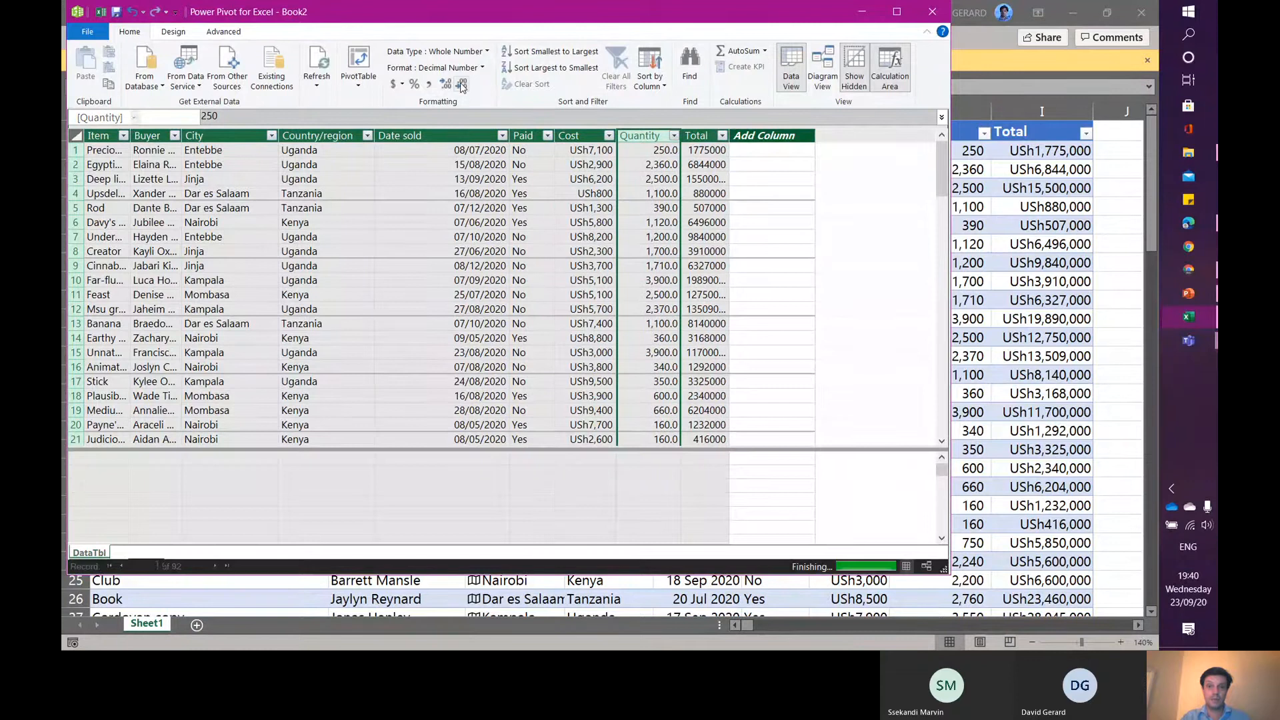
- Apply currency format to the Total column and widen it to fit
left_click(696, 135)
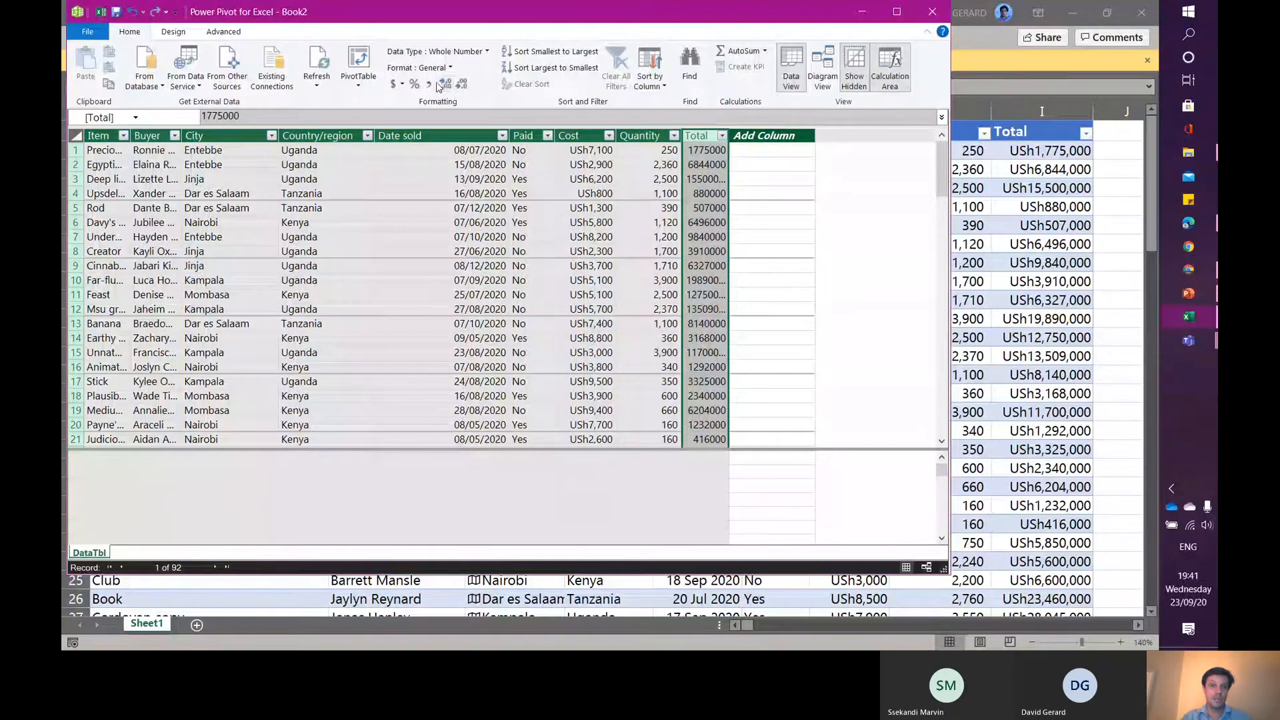
left_click(393, 84)
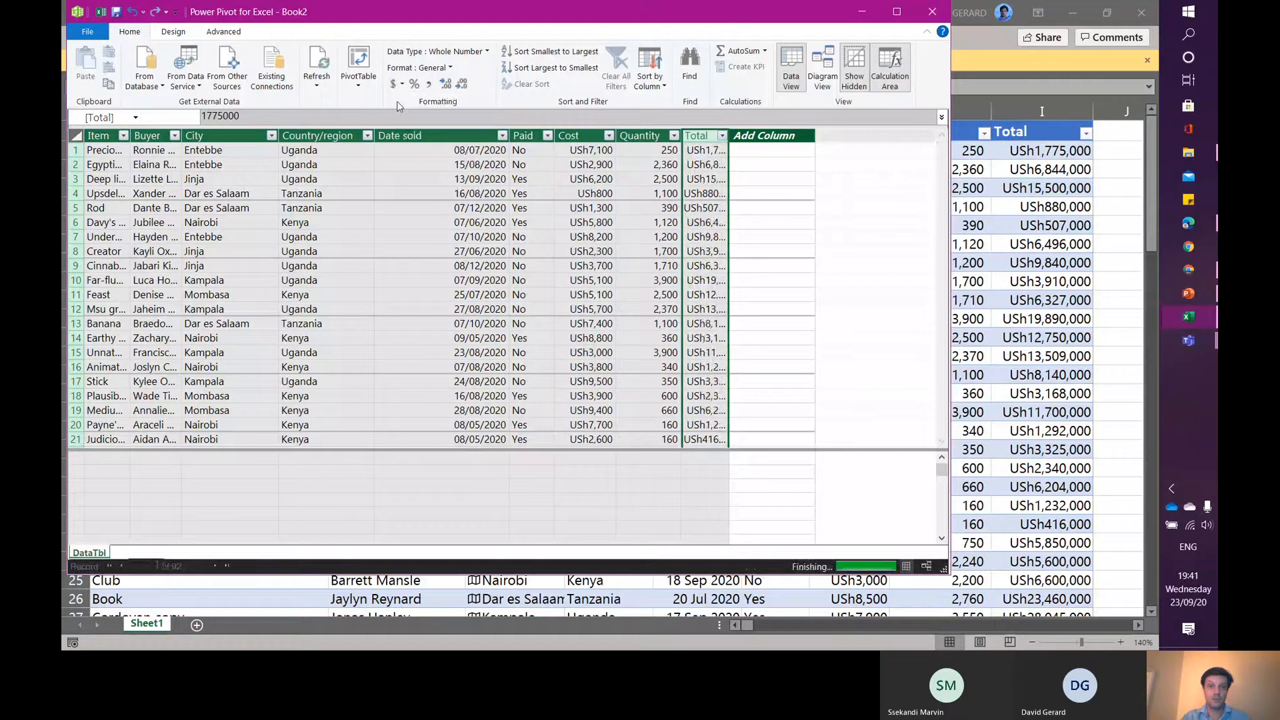
double_click(729, 146)
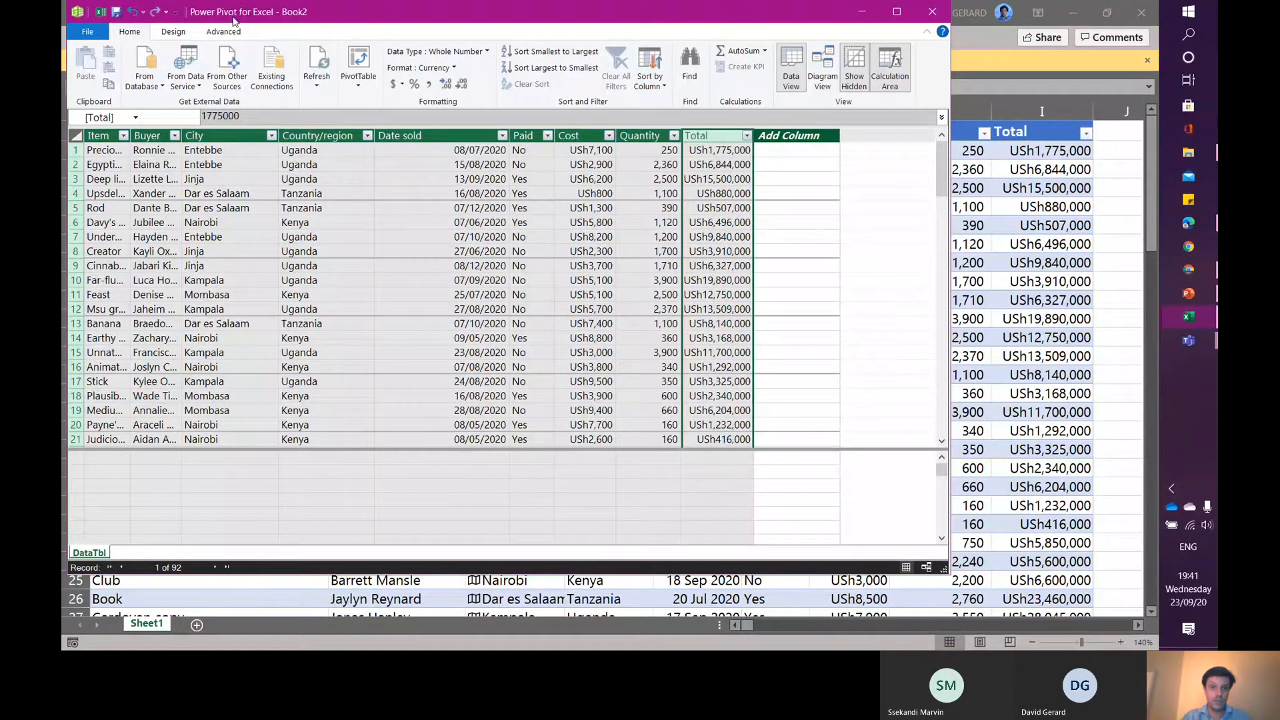
- Create a new date table in Power Pivot based on the Date sold column
left_click(449, 134)
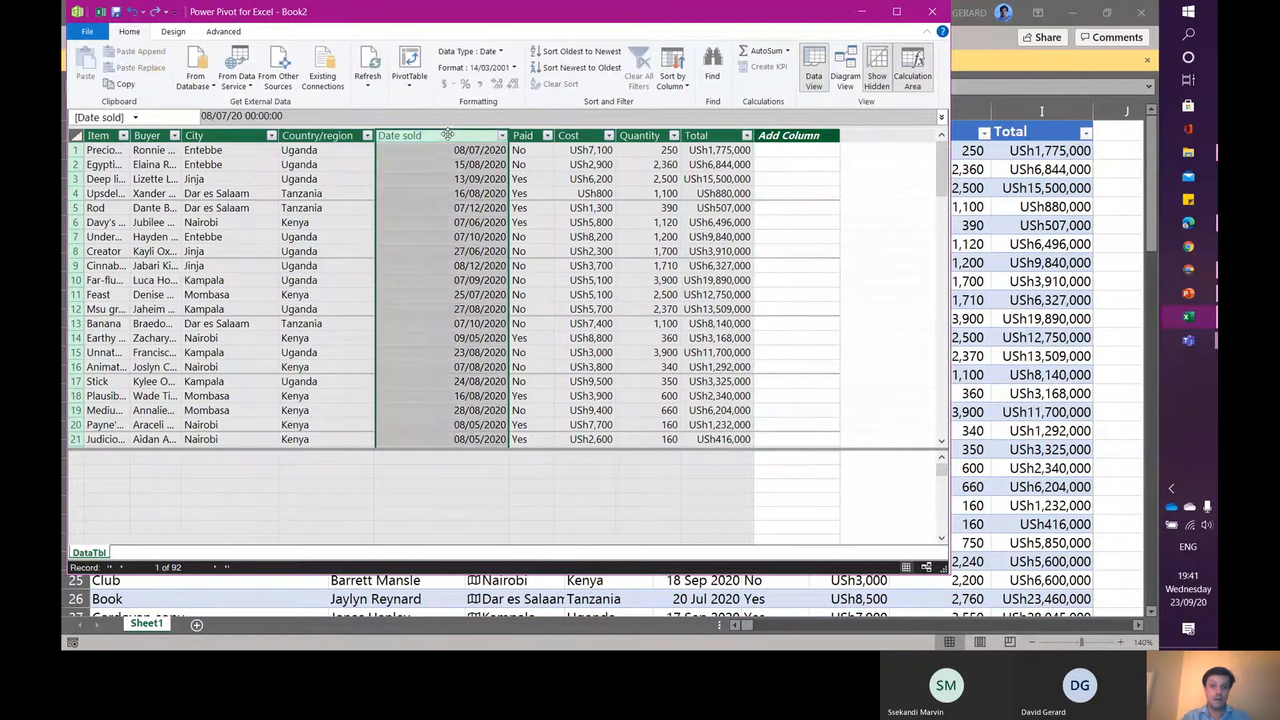
left_click(211, 34)
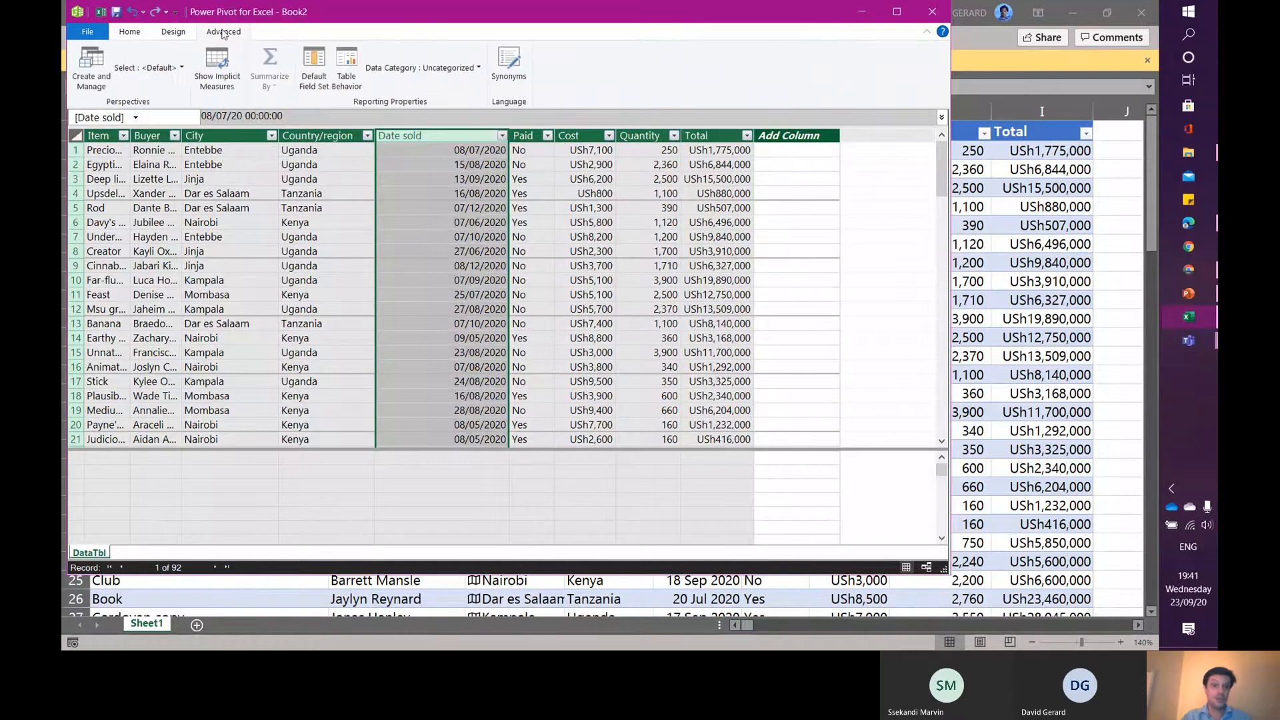
left_click(173, 32)
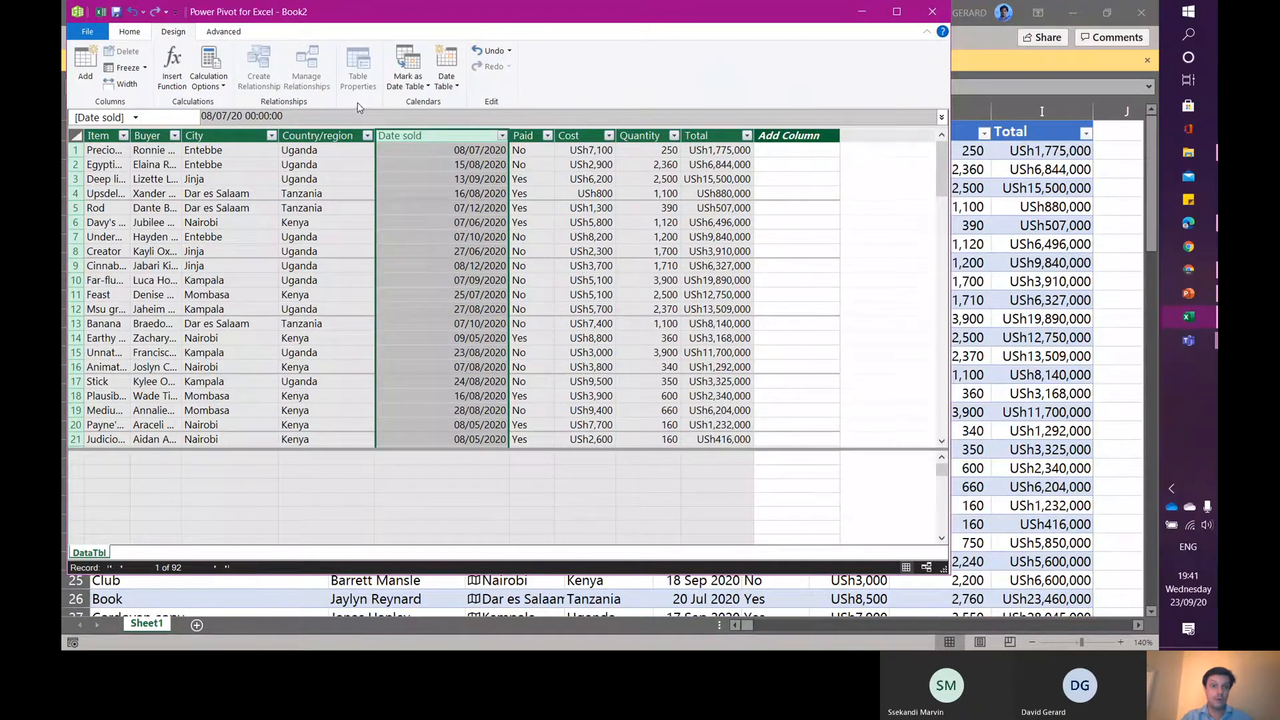
left_click(454, 87)
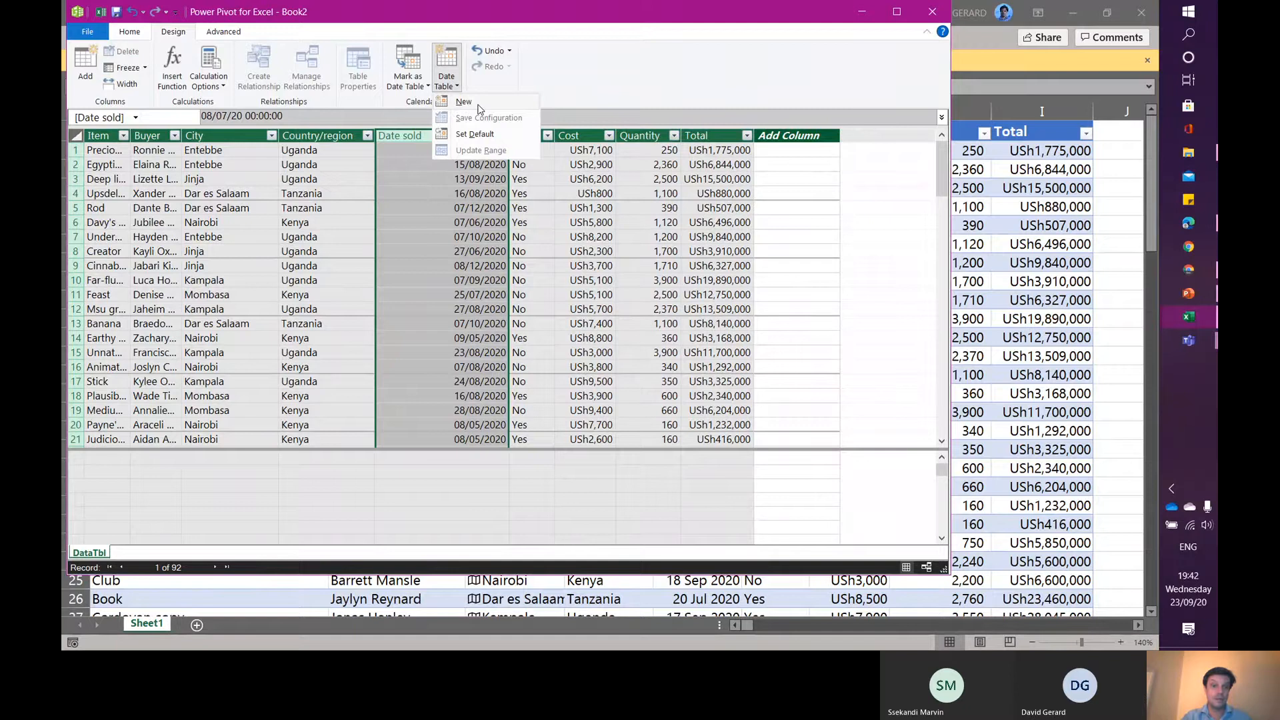
left_click(478, 105)
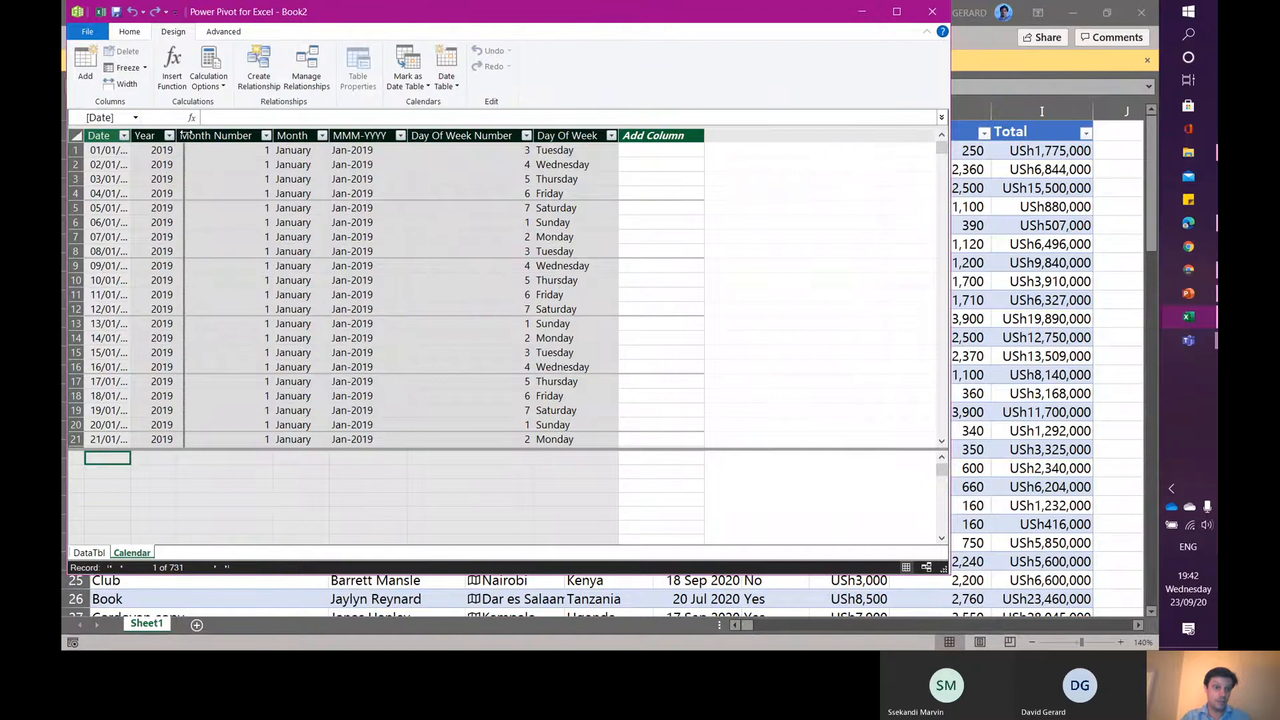
- Widen the Calendar table's Date column and format it in the 14/03/2001 date style
double_click(133, 136)
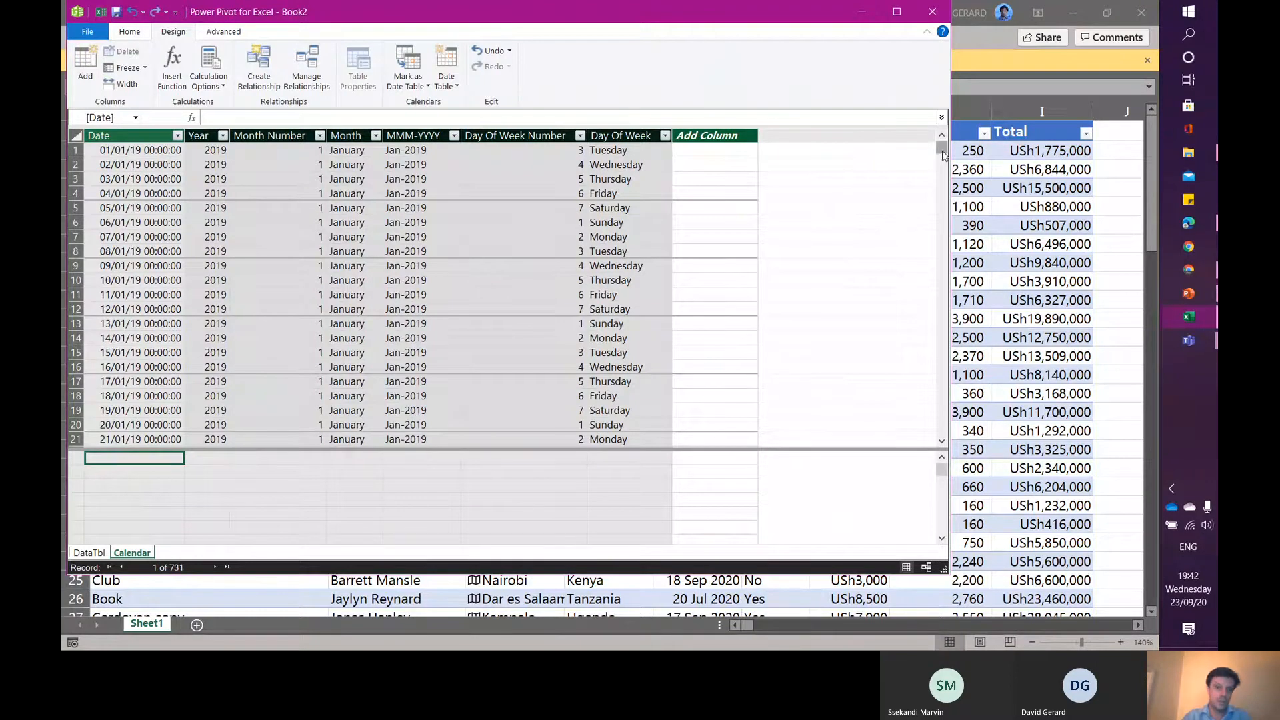
mouse_move(942, 154)
left_mouse_down()
mouse_move(946, 435)
mouse_move(945, 150)
left_mouse_up()
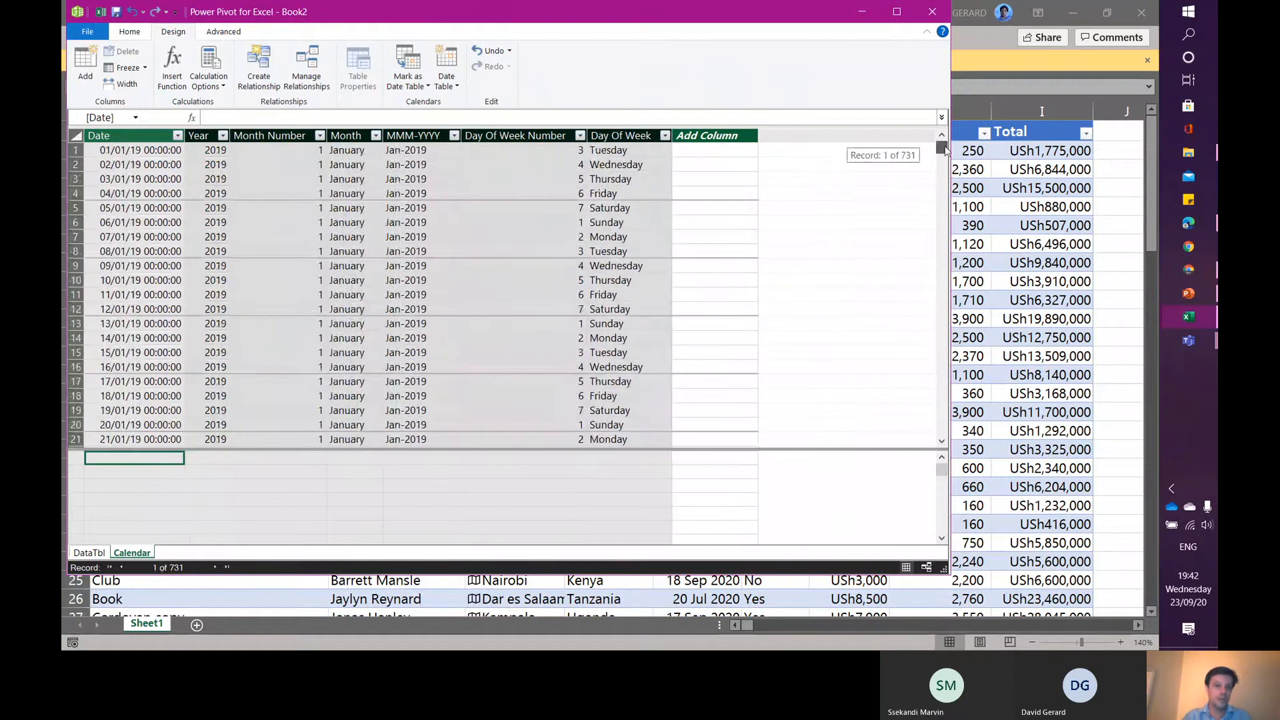
left_click(129, 135)
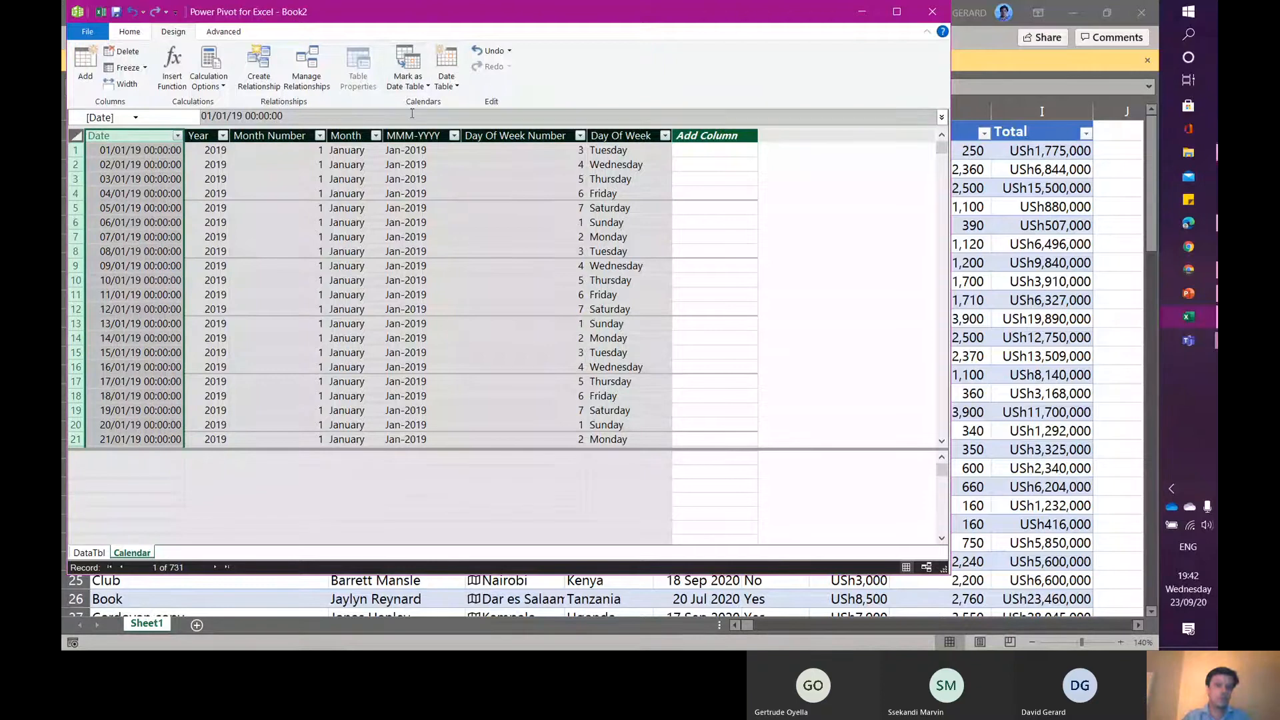
left_click(129, 33)
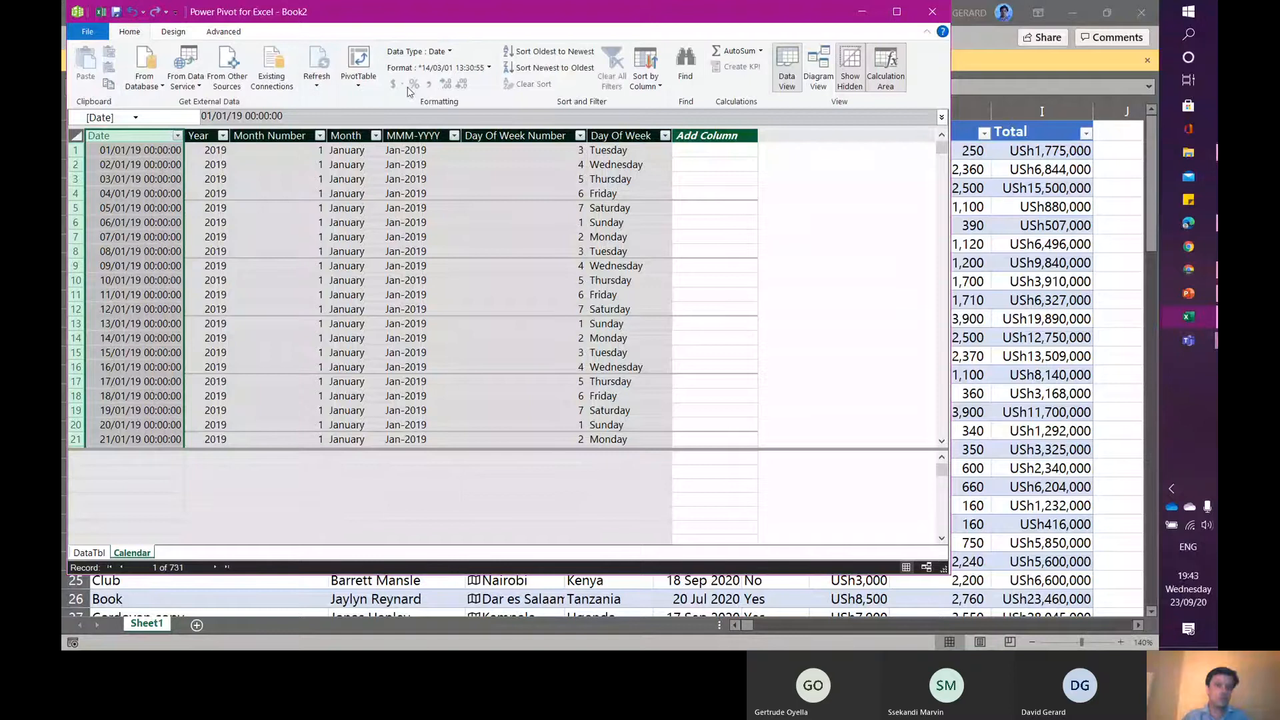
left_click(447, 69)
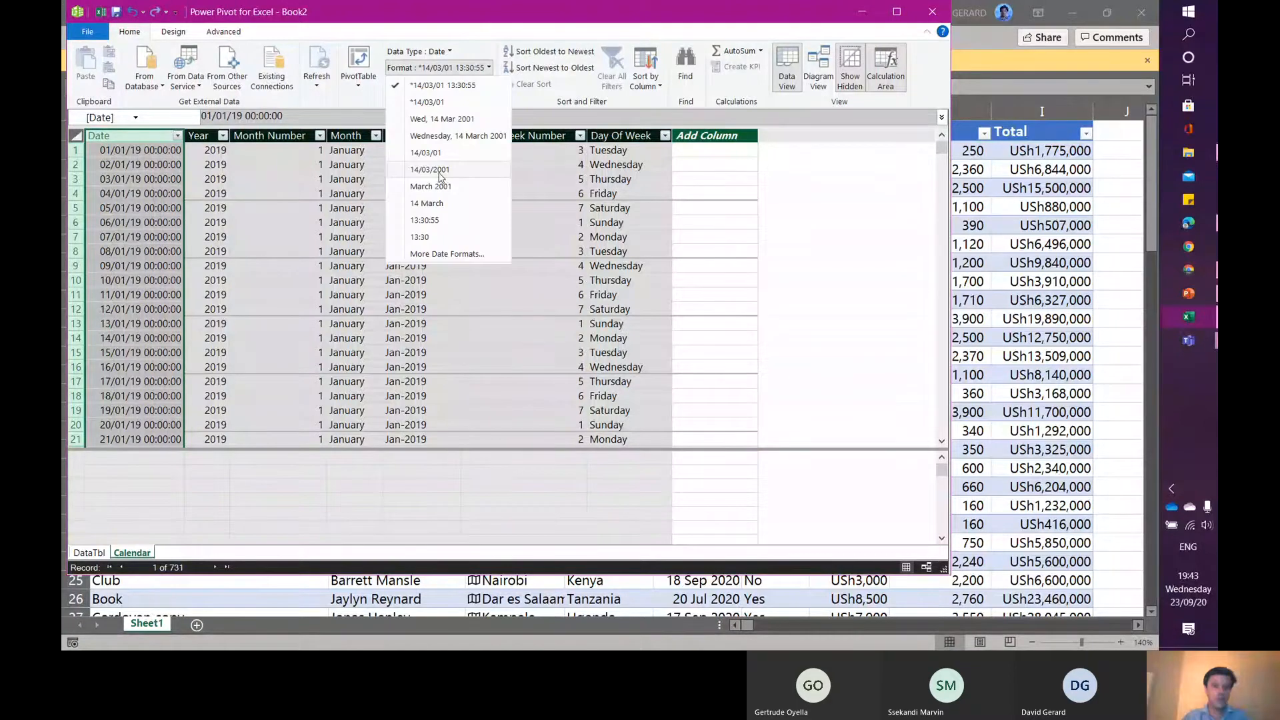
left_click(430, 170)
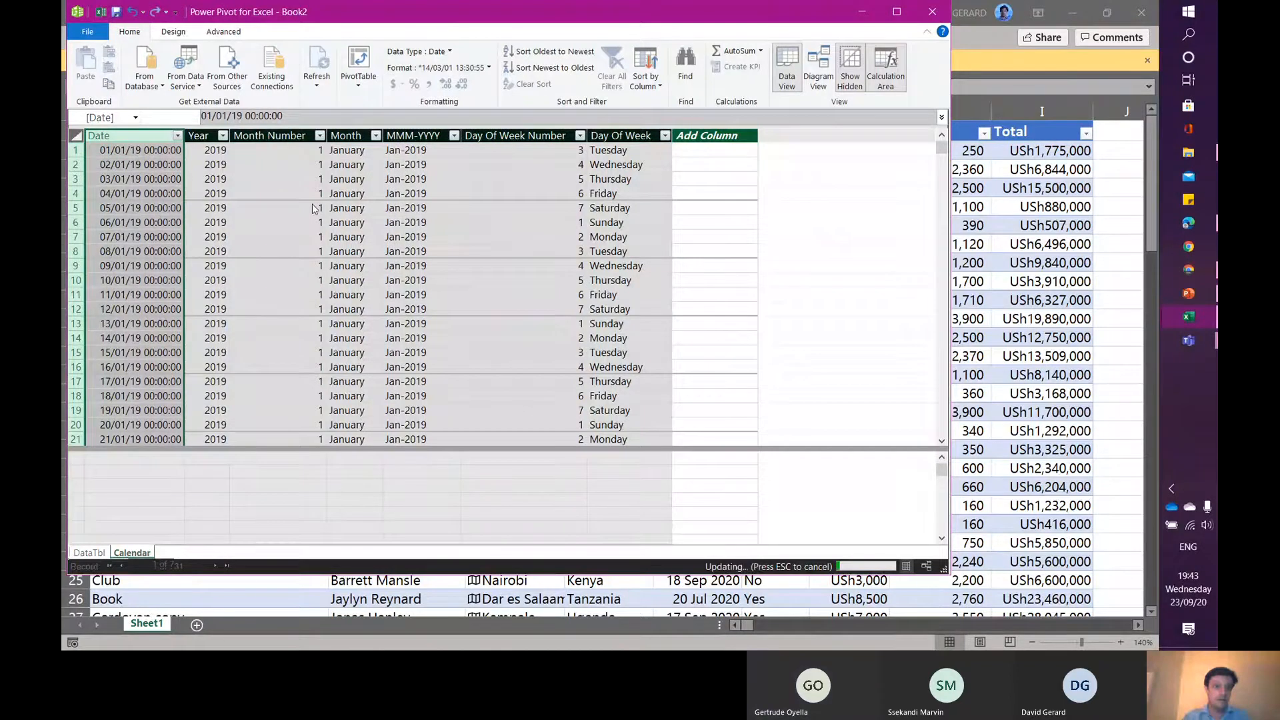
- Edit the Month column's formula to =FORMAT([Date],"MMM") so it shows abbreviated month names
left_click(205, 136)
left_click(298, 137)
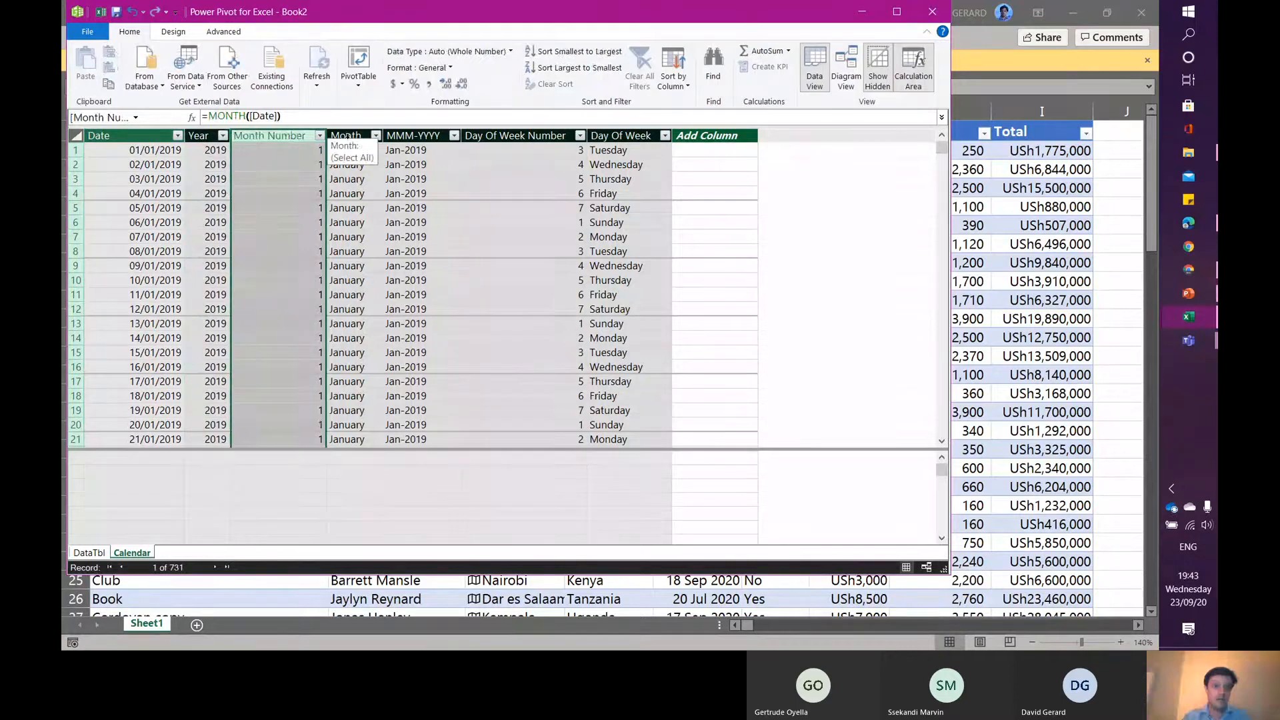
left_click(347, 136)
left_click(323, 116)
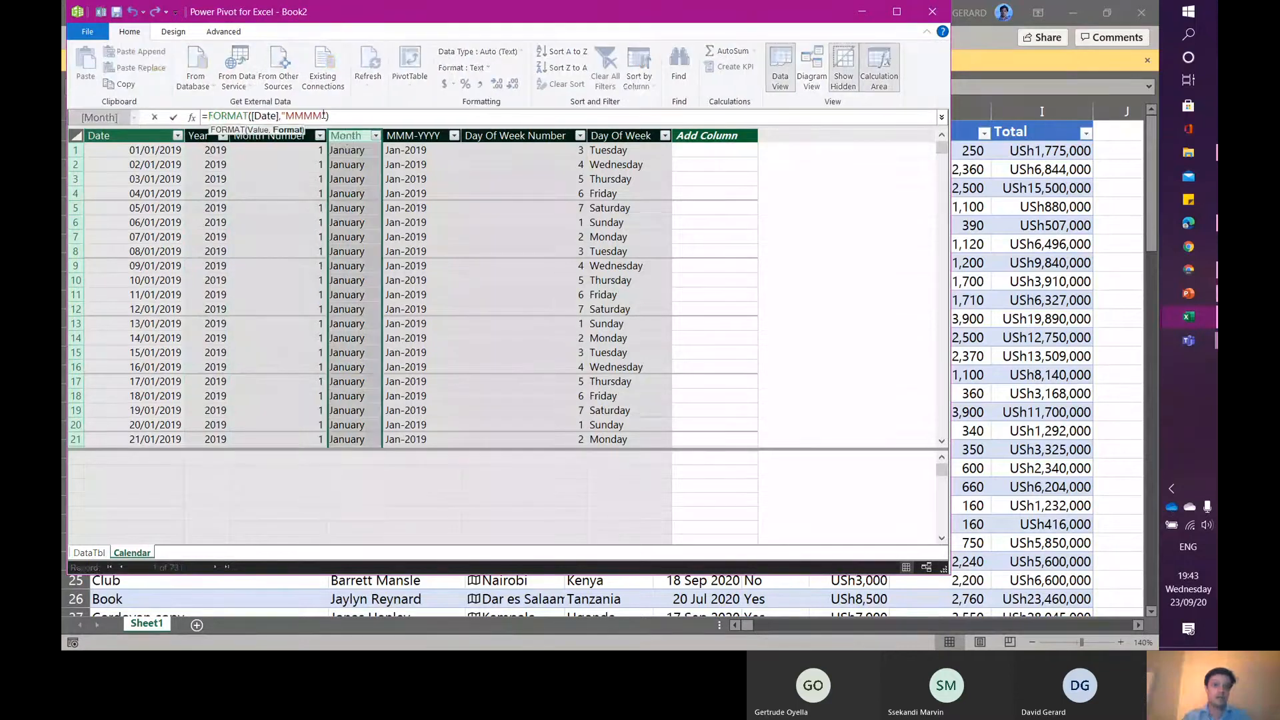
key("BackSpace")
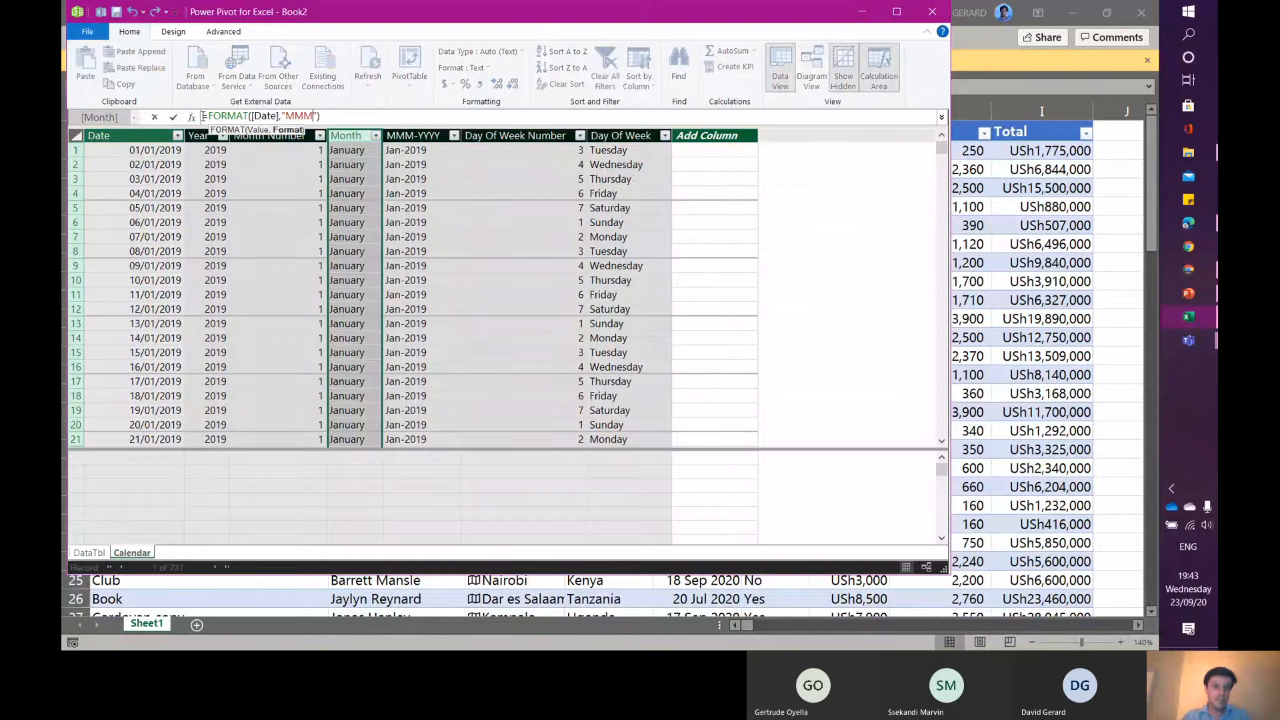
left_click_drag(204, 116, 331, 118)
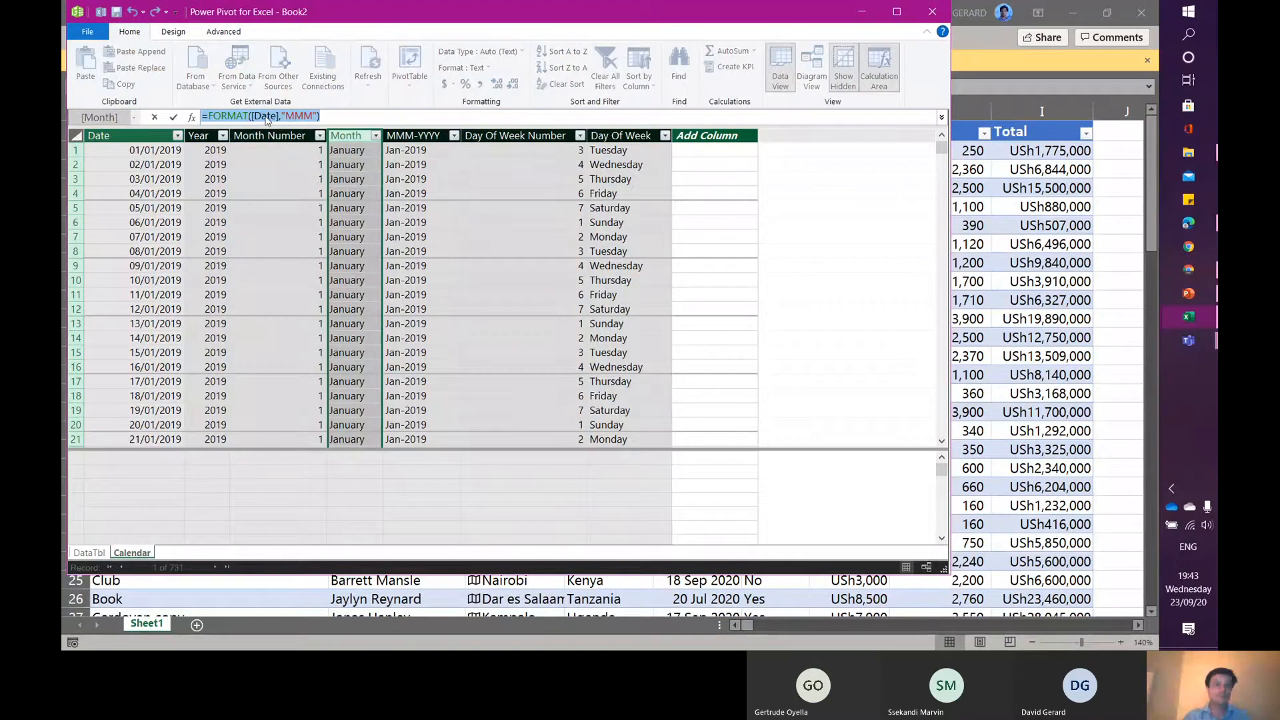
left_click(338, 115)
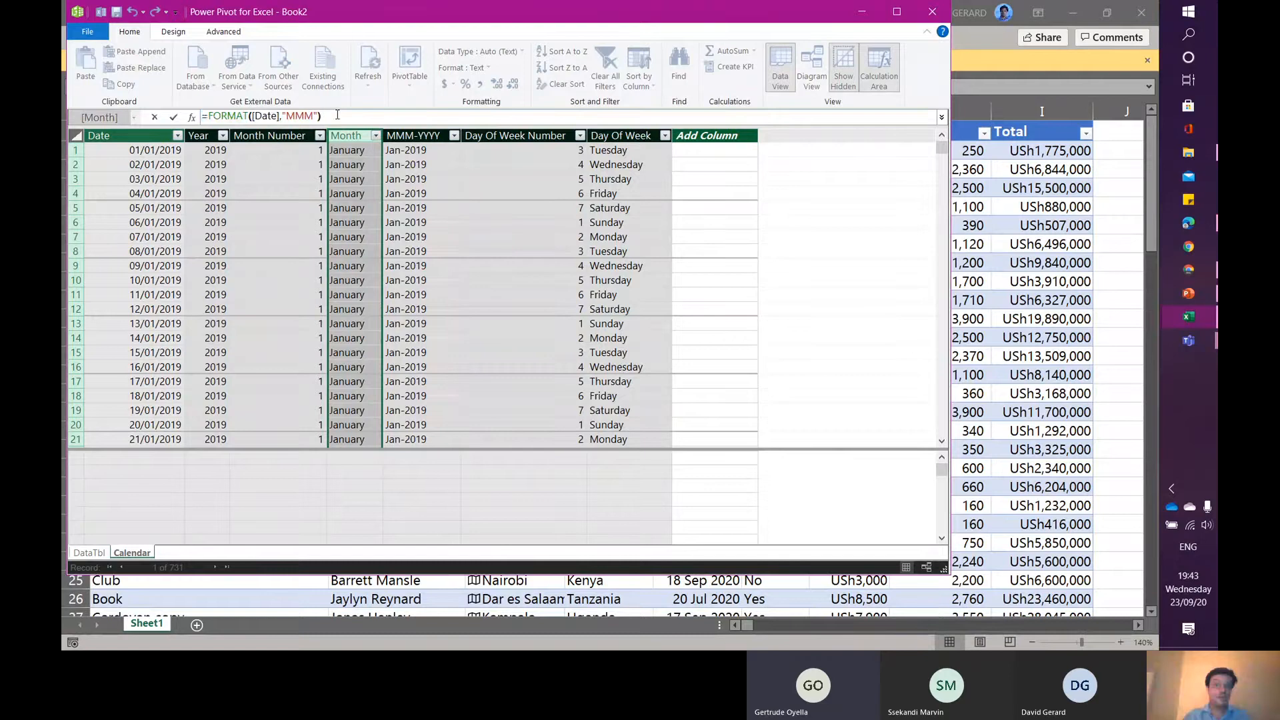
key("Return")
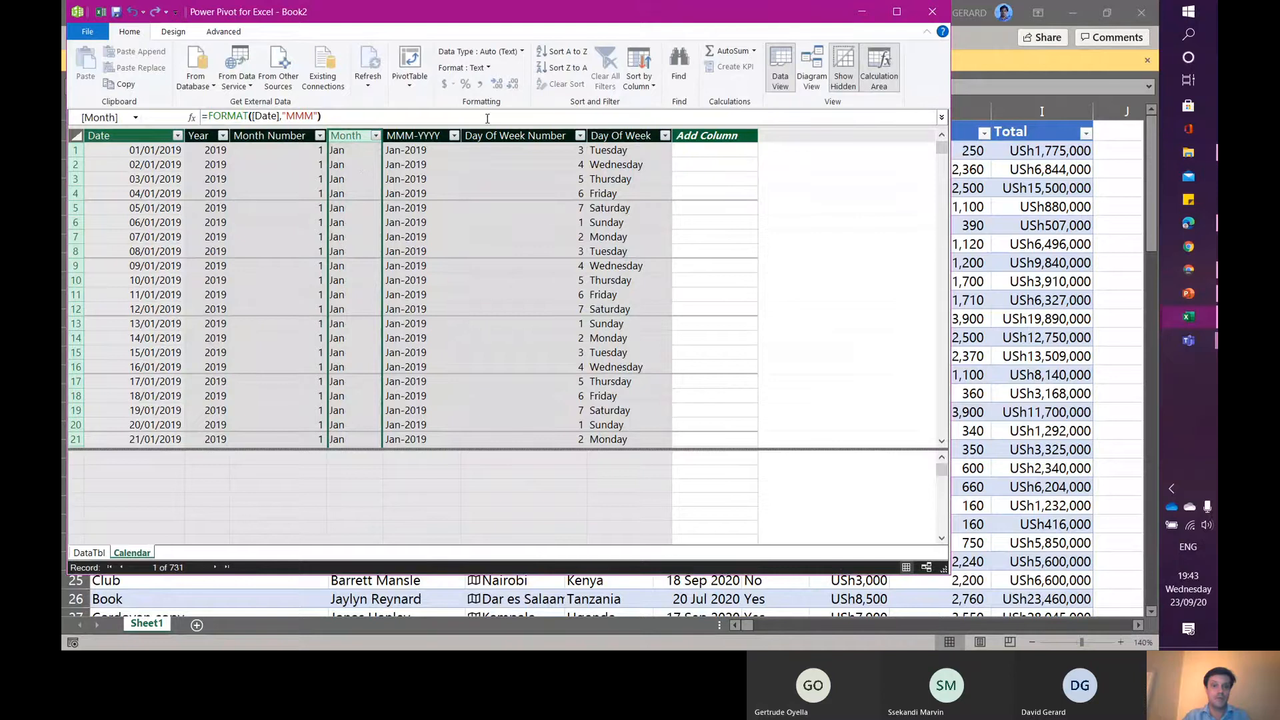
- Examine the formulas behind the MMM-YYYY, Day Of Week Number, Day Of Week and Date columns
left_click(422, 136)
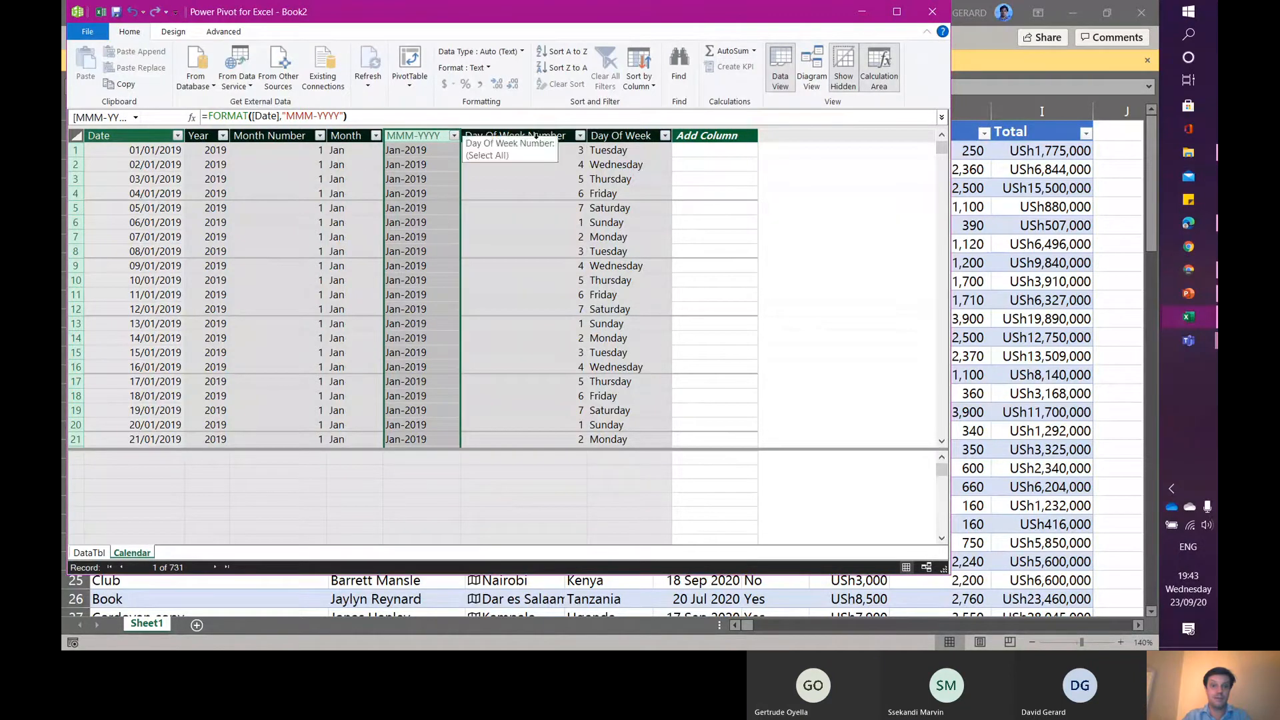
left_click(524, 136)
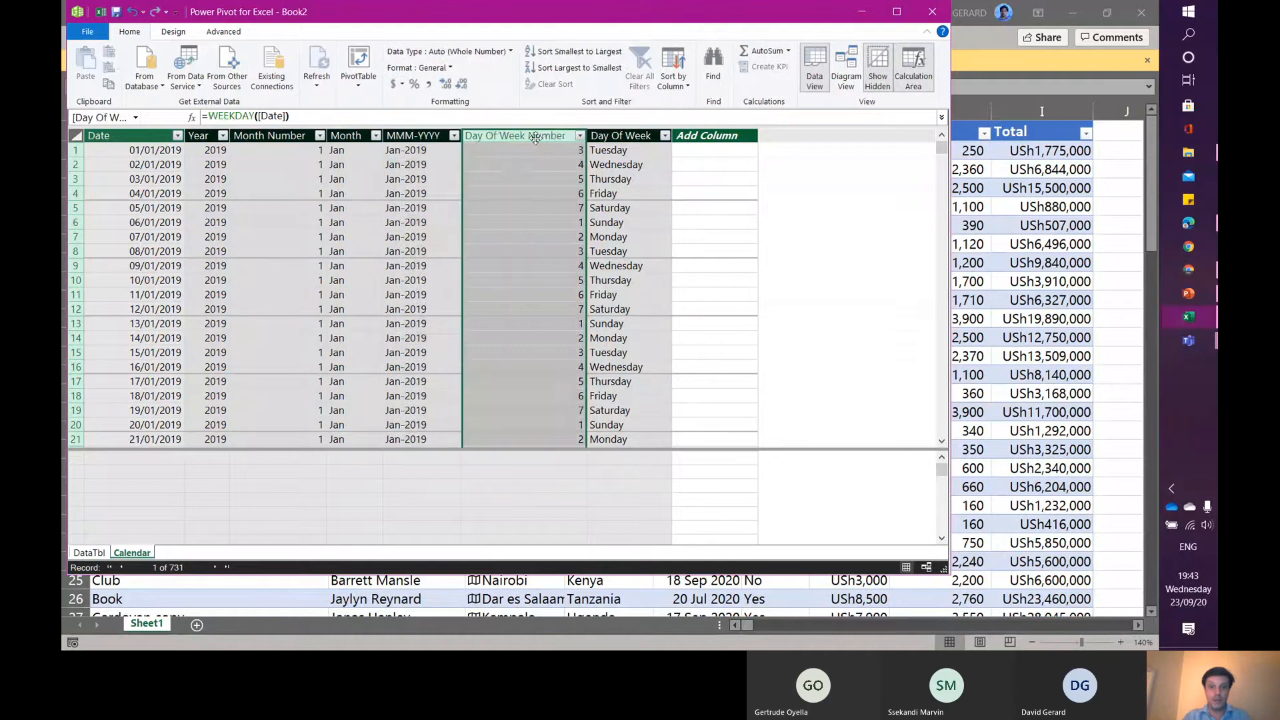
left_click(642, 135)
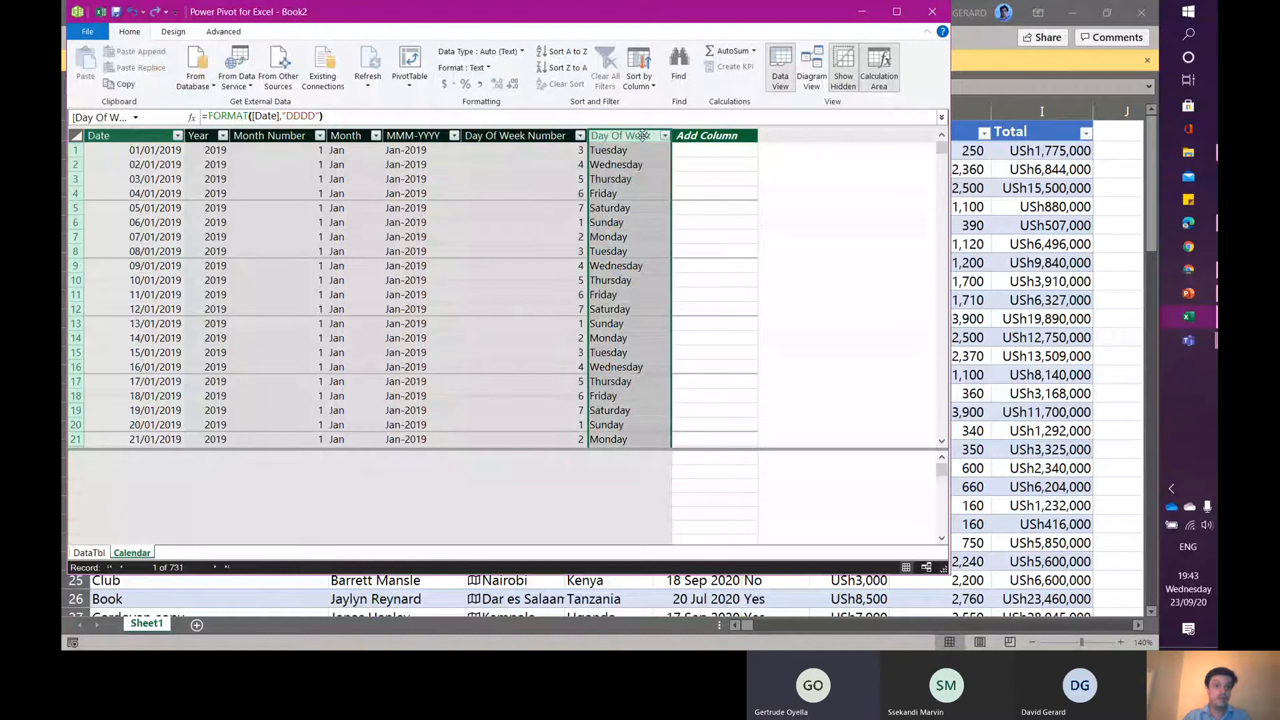
left_click(107, 135)
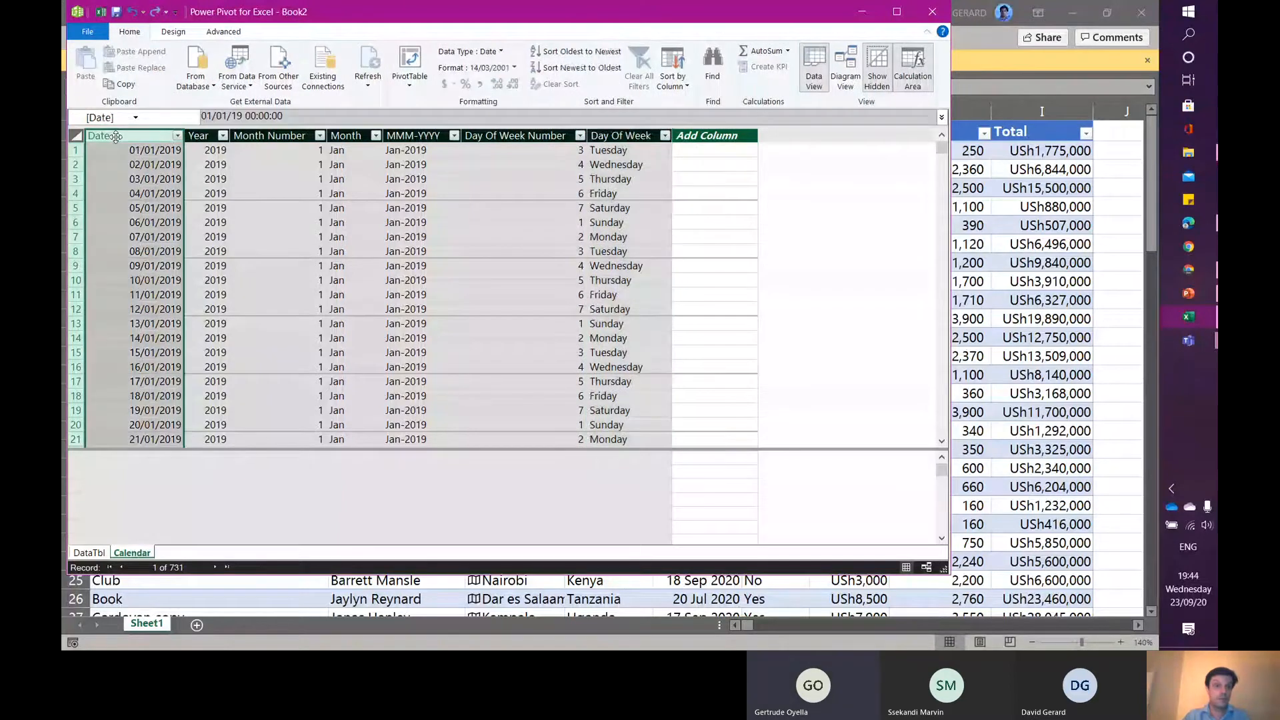
- Apply Mark as Date Table to the Calendar table and recheck the Month column's formula
left_click(224, 32)
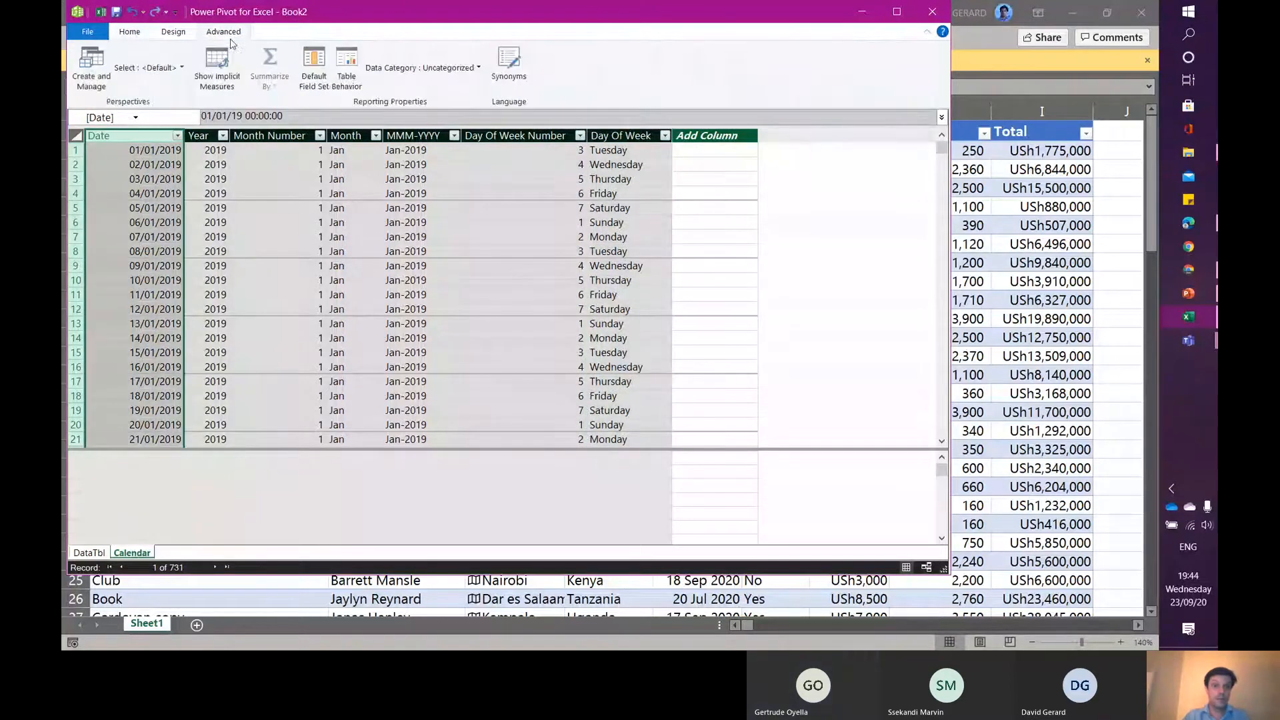
left_click(179, 34)
left_click(408, 76)
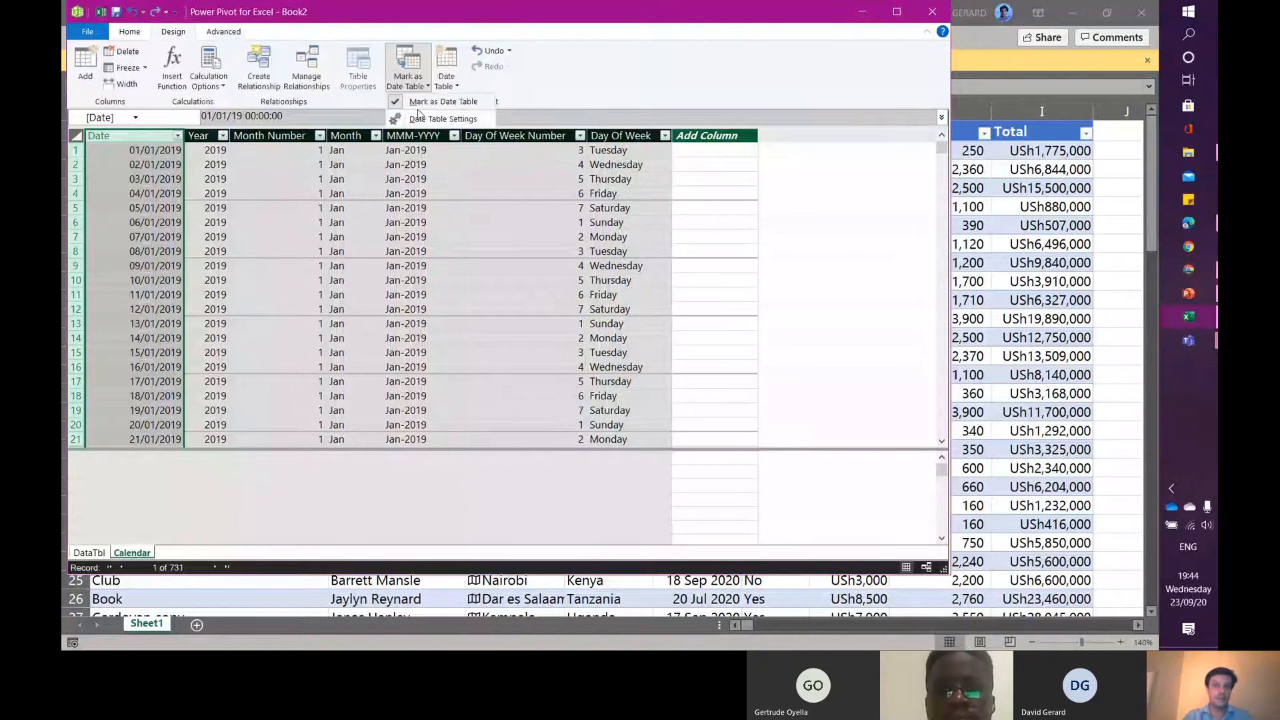
left_click(464, 103)
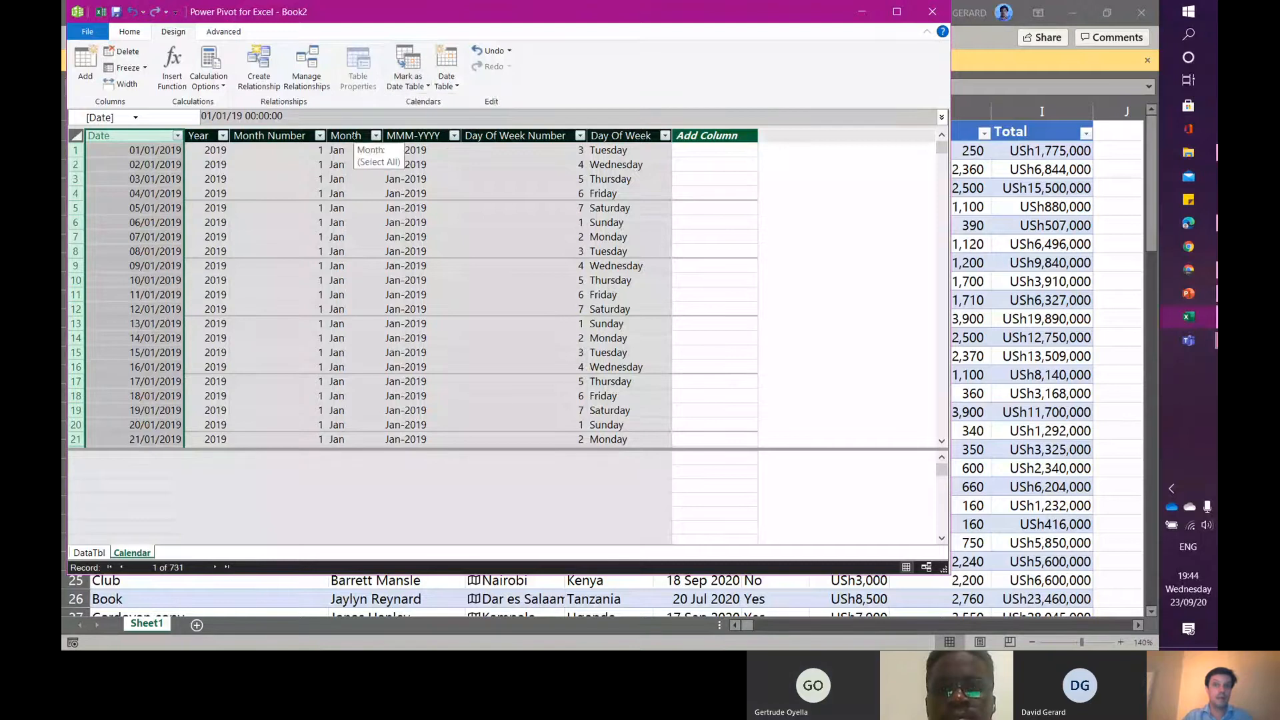
left_click(354, 136)
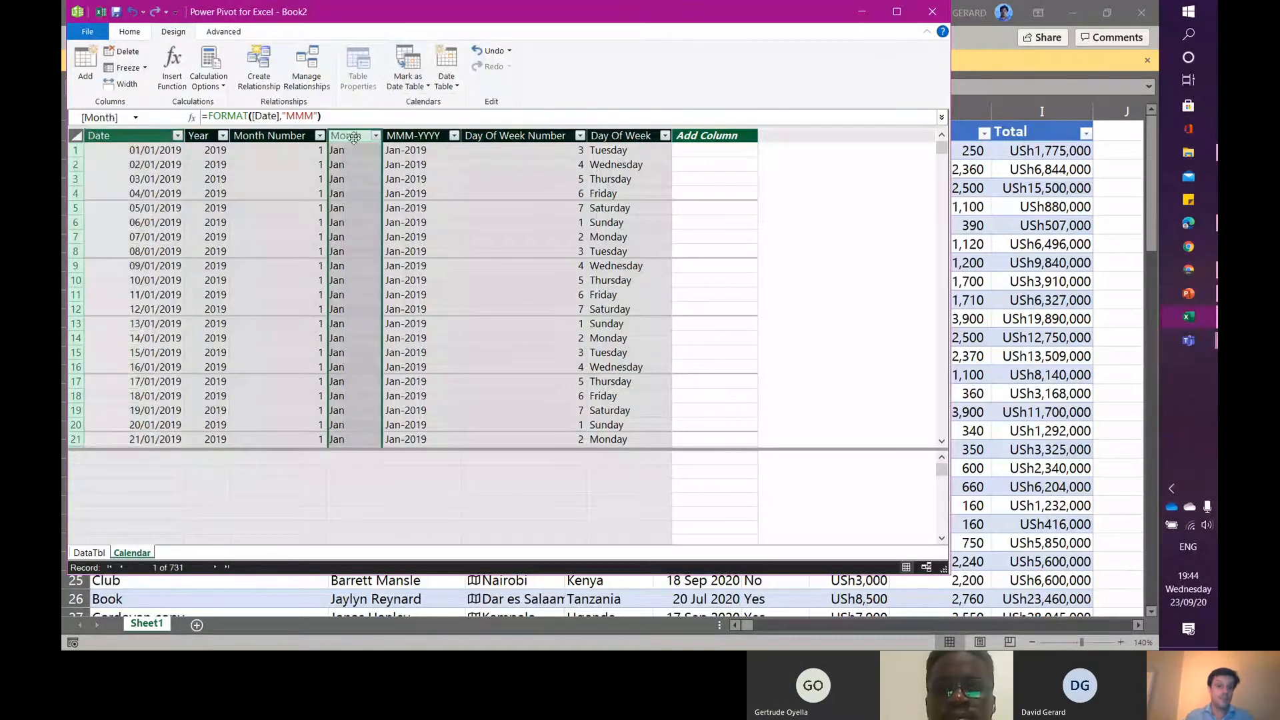
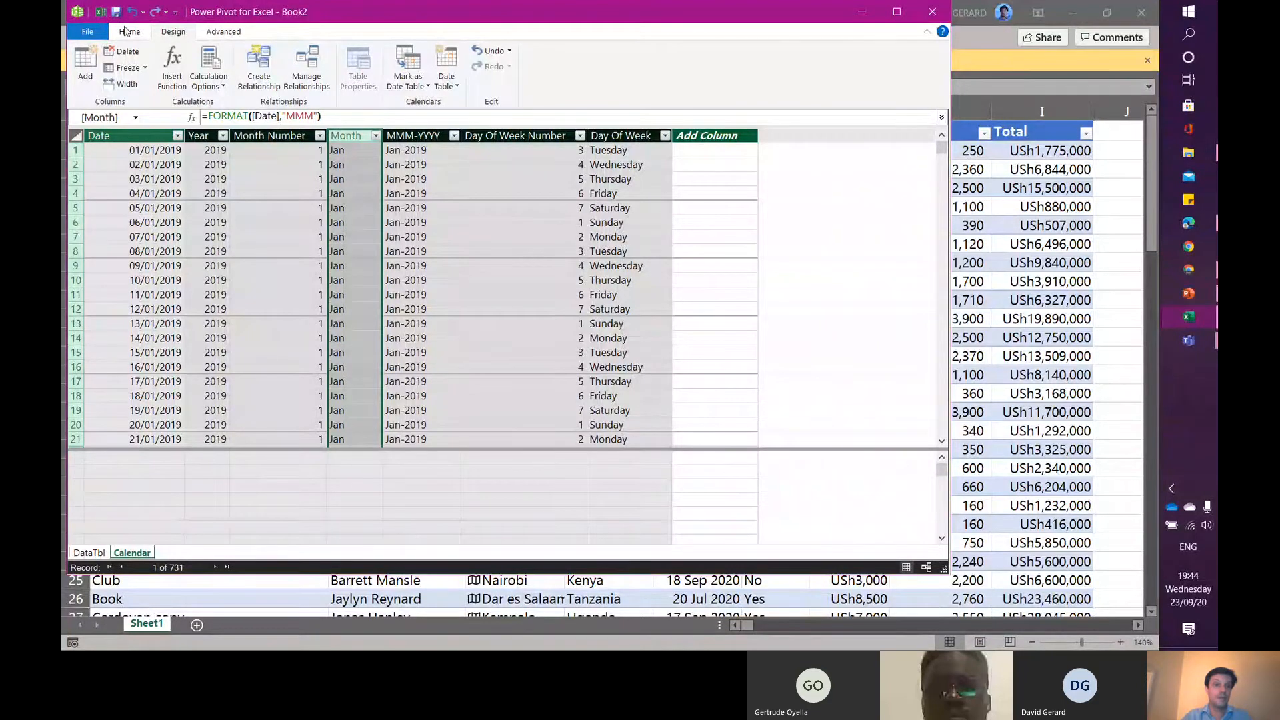
- Sort the Calendar table's Month column by the Month Number column
left_click(128, 31)
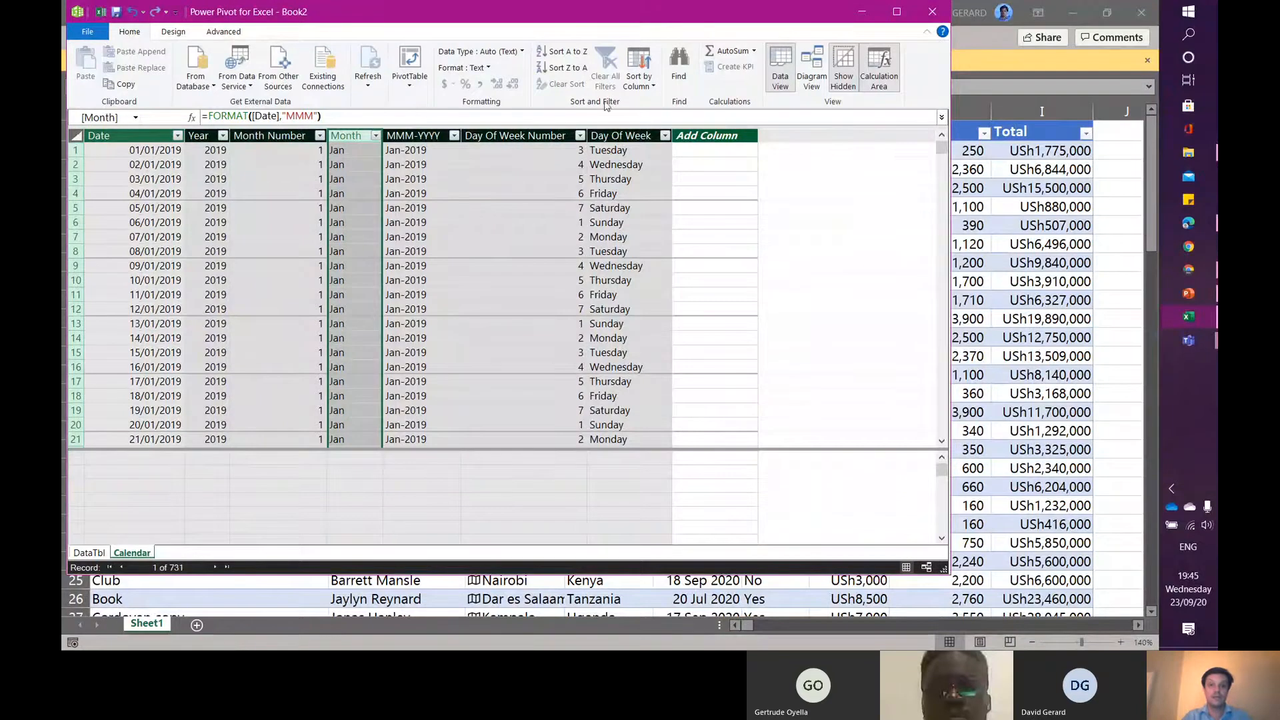
left_click(644, 90)
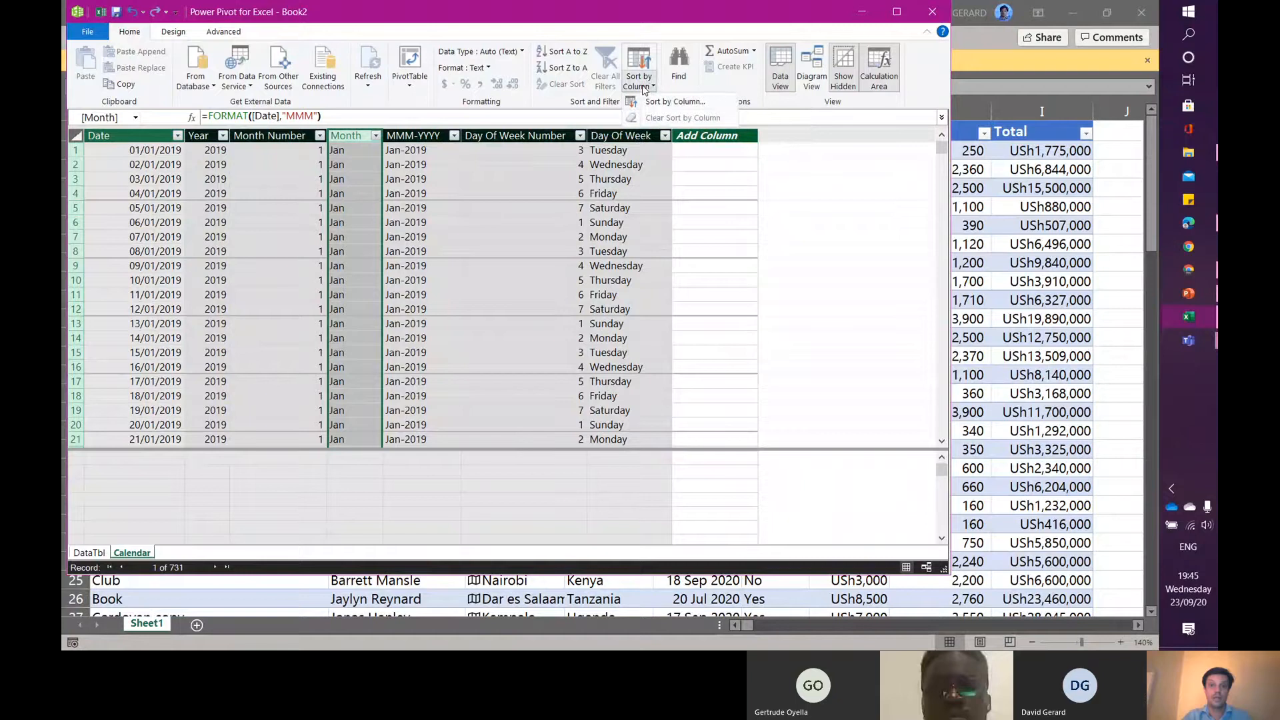
left_click(675, 101)
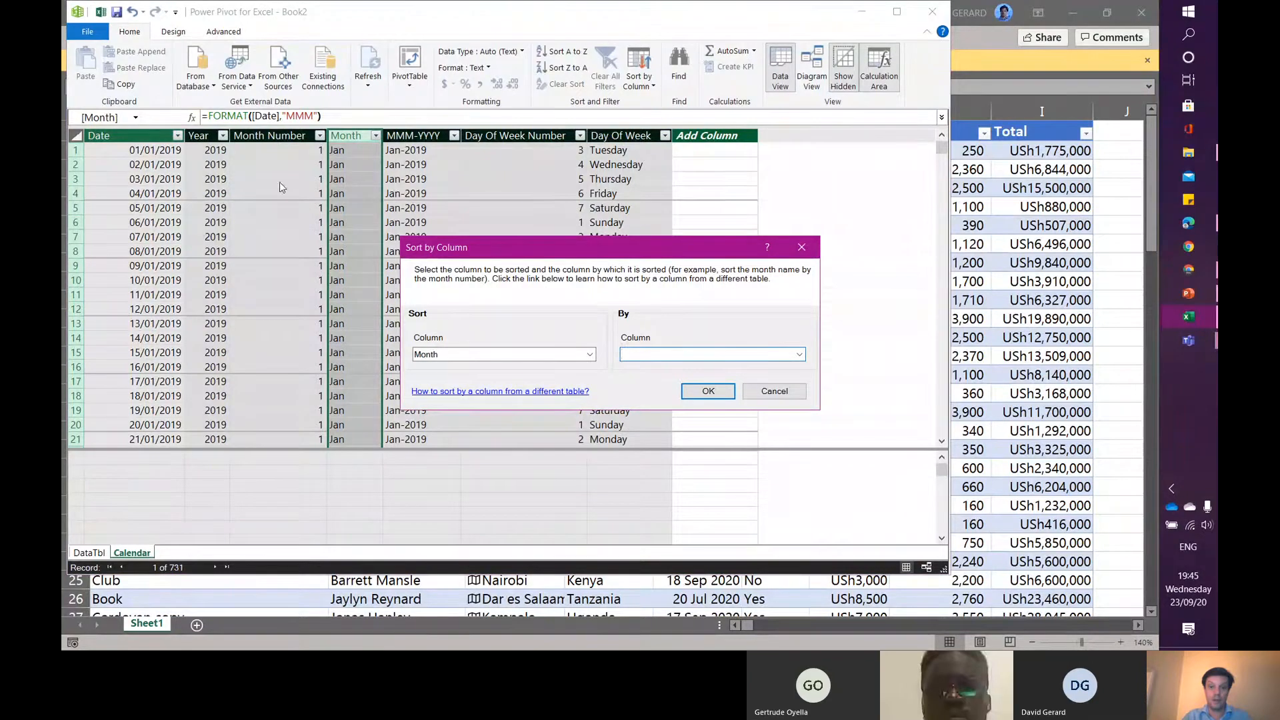
left_click(799, 355)
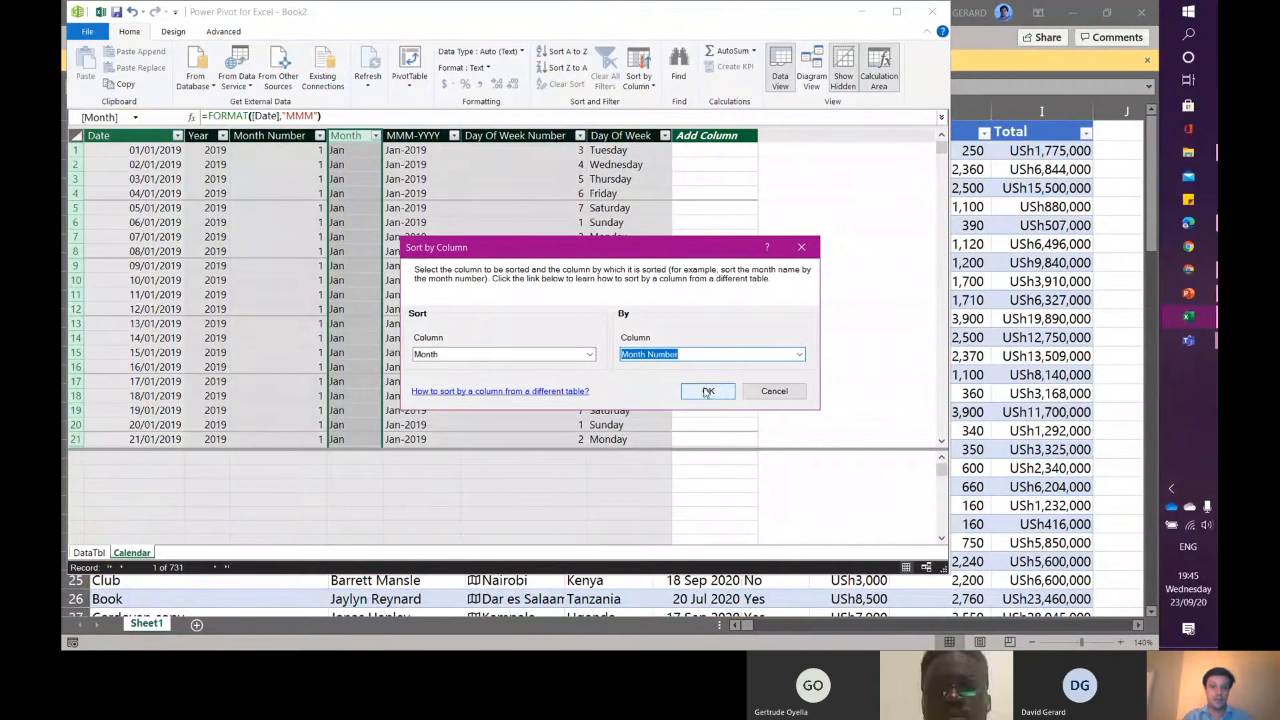
left_click(715, 393)
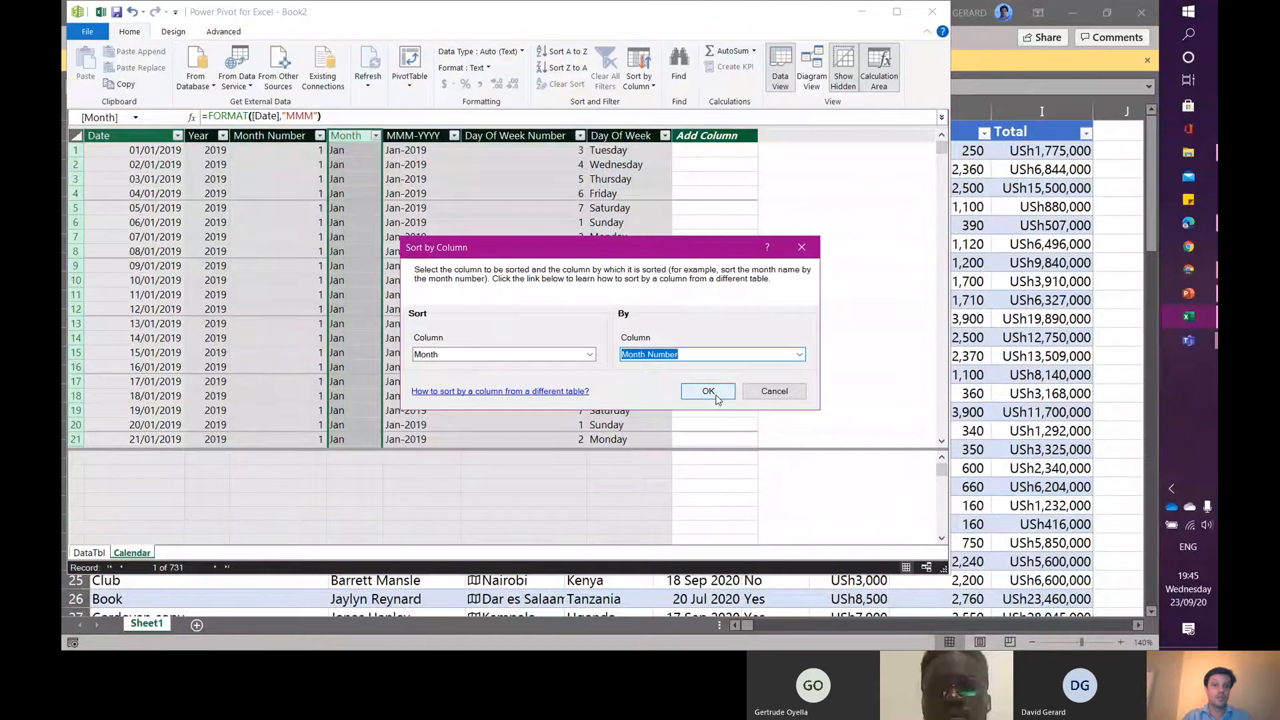
left_click(708, 391)
- Sort the Day Of Week column by the Day Of Week Number column
left_click(420, 136)
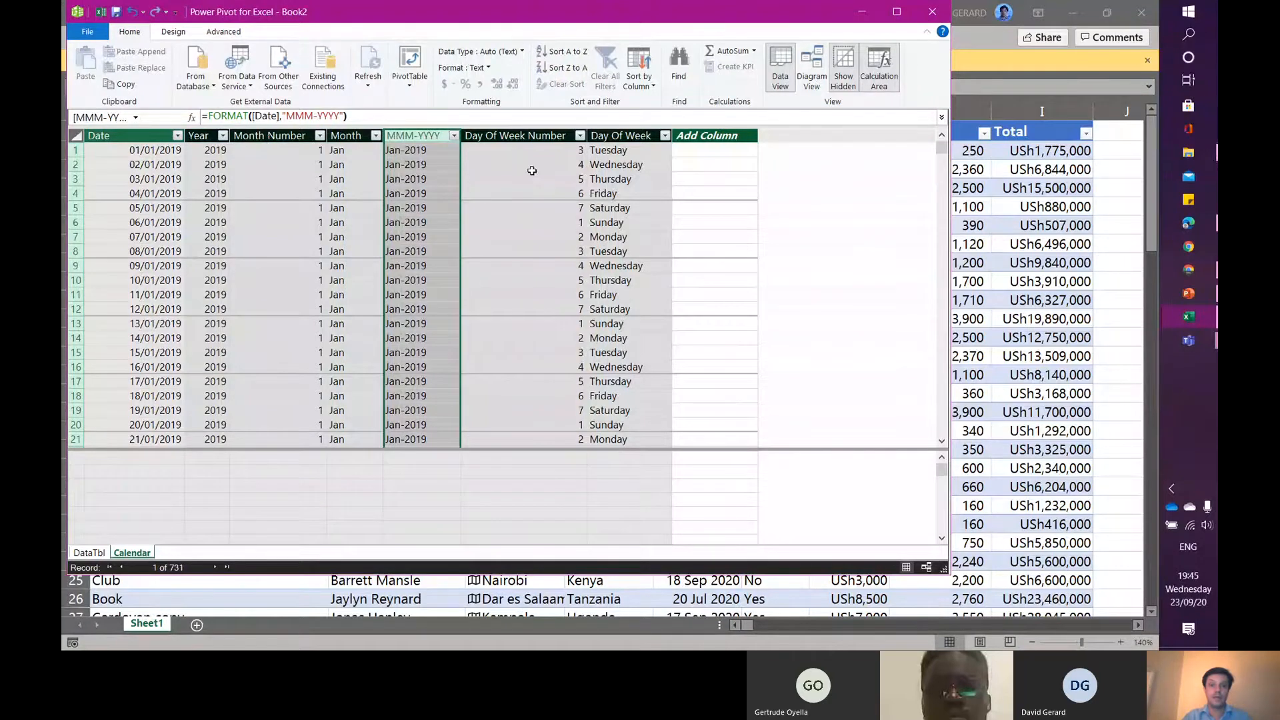
left_click(637, 135)
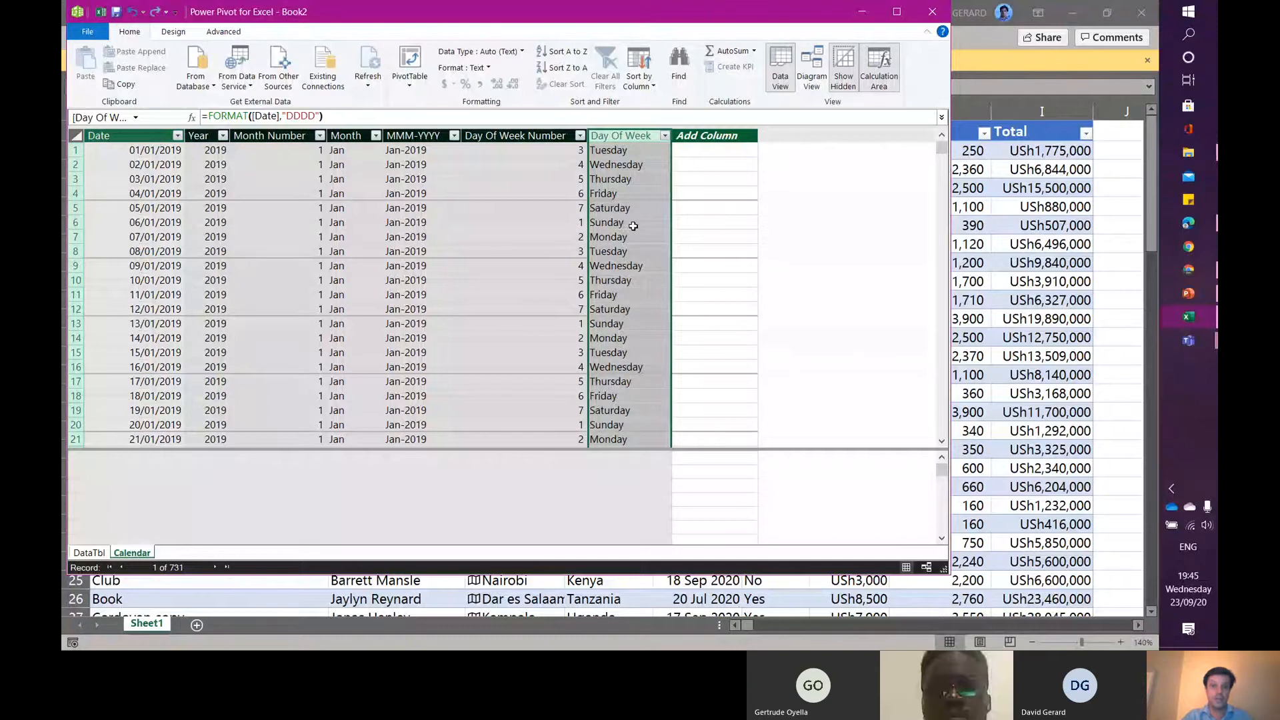
left_click(647, 85)
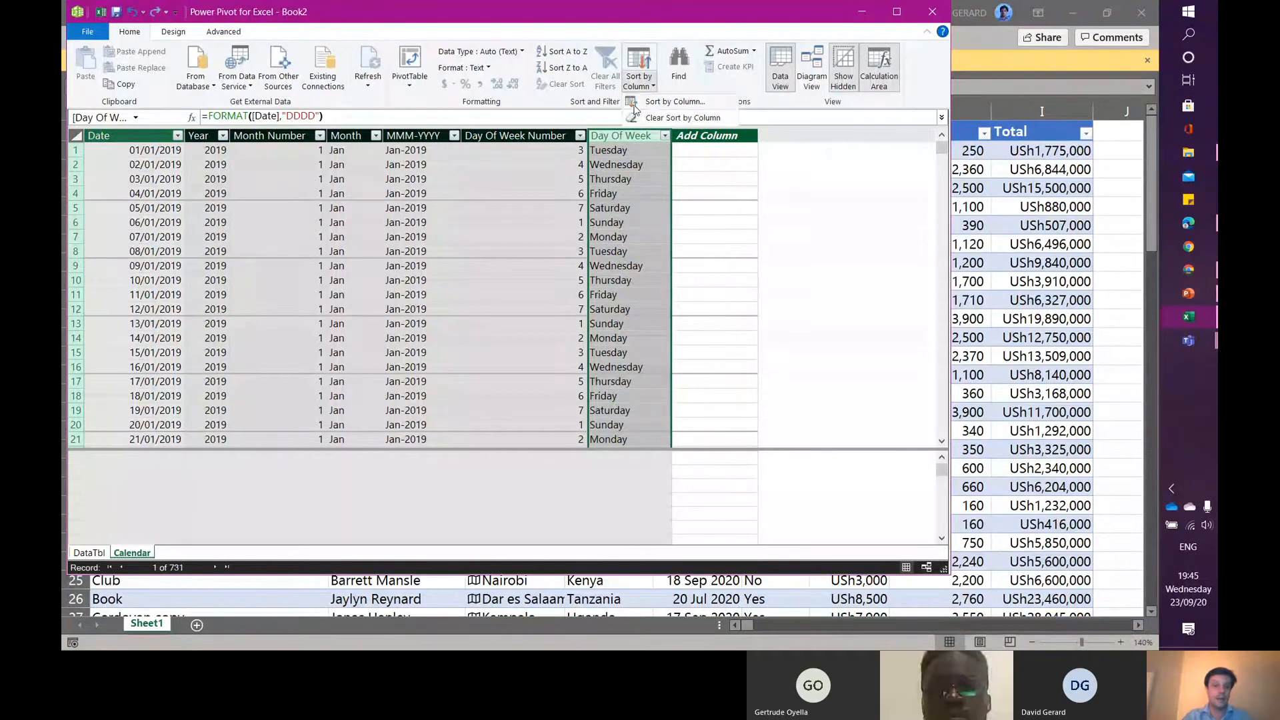
left_click(666, 102)
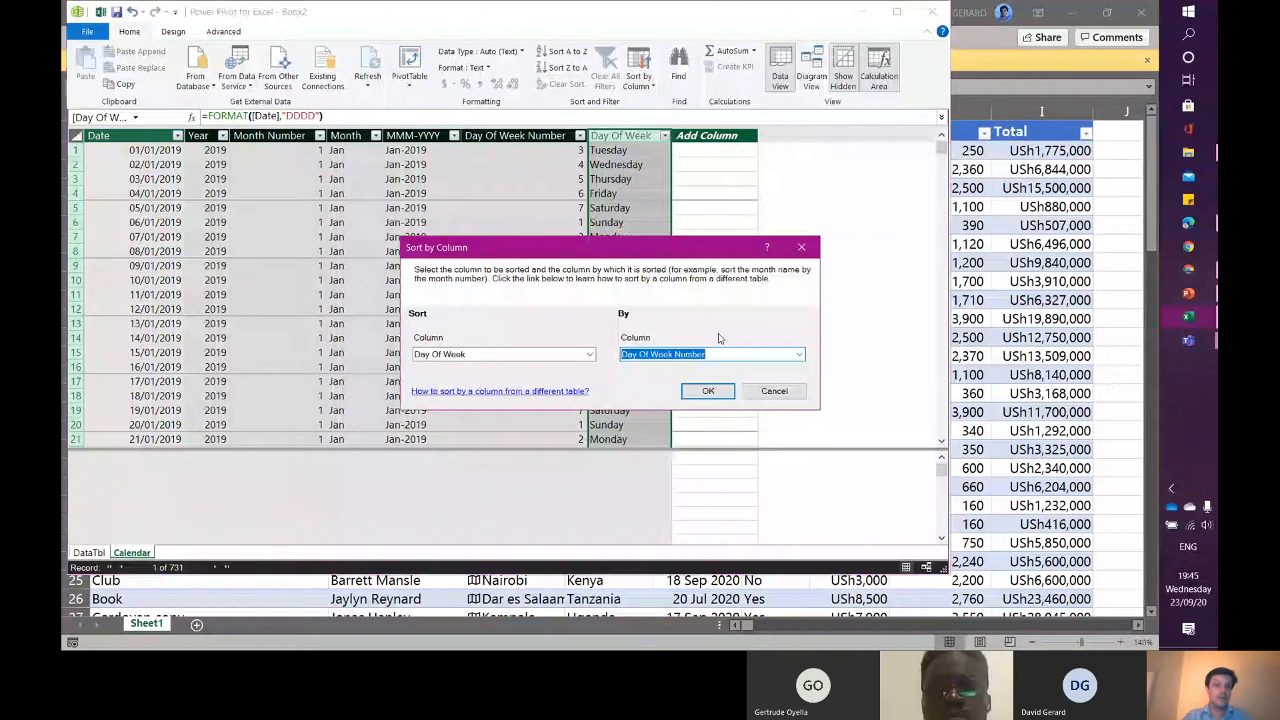
left_click(717, 390)
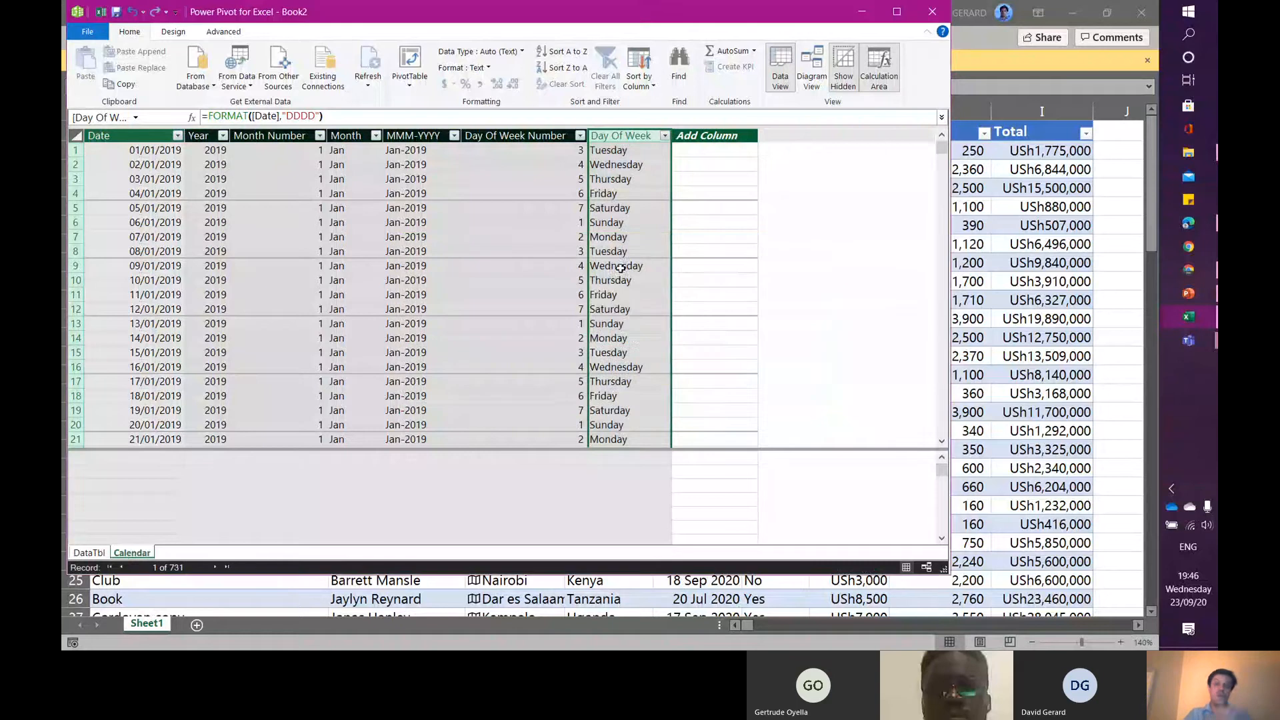
- Start a new calculated column named YearMonth with a FORMAT formula on Calendar[Date]
left_click(413, 136)
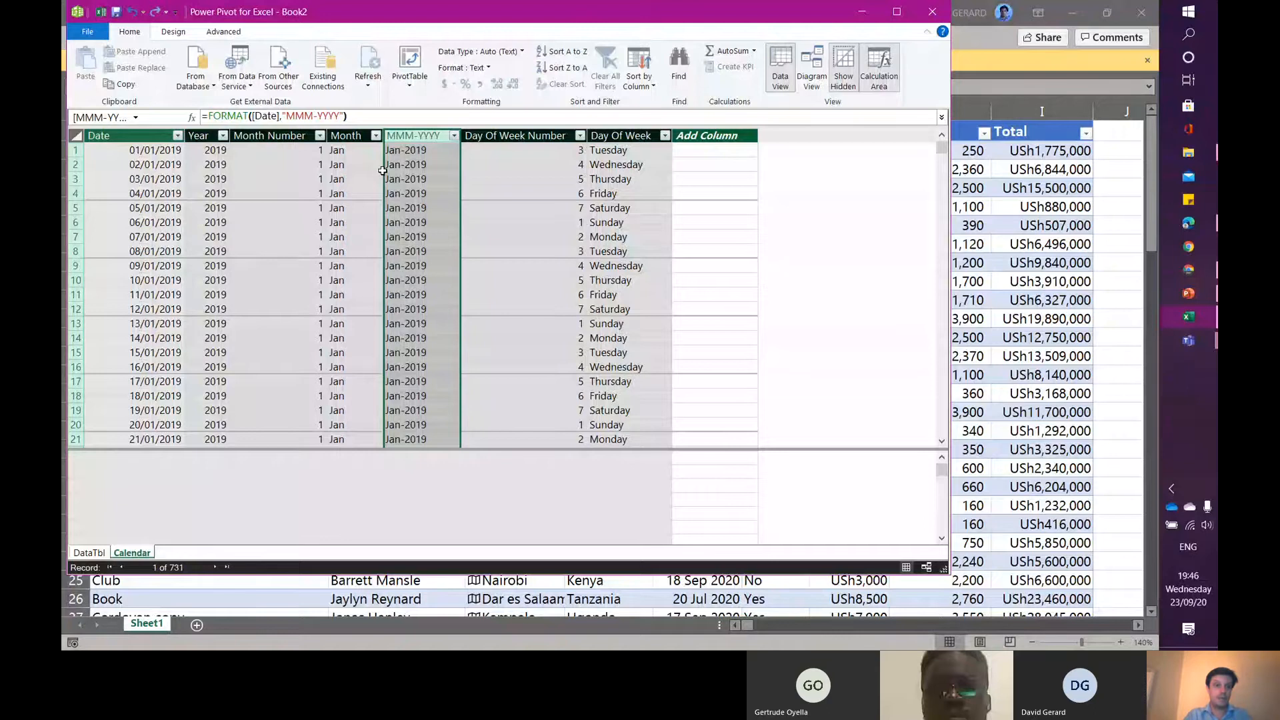
left_click(748, 136)
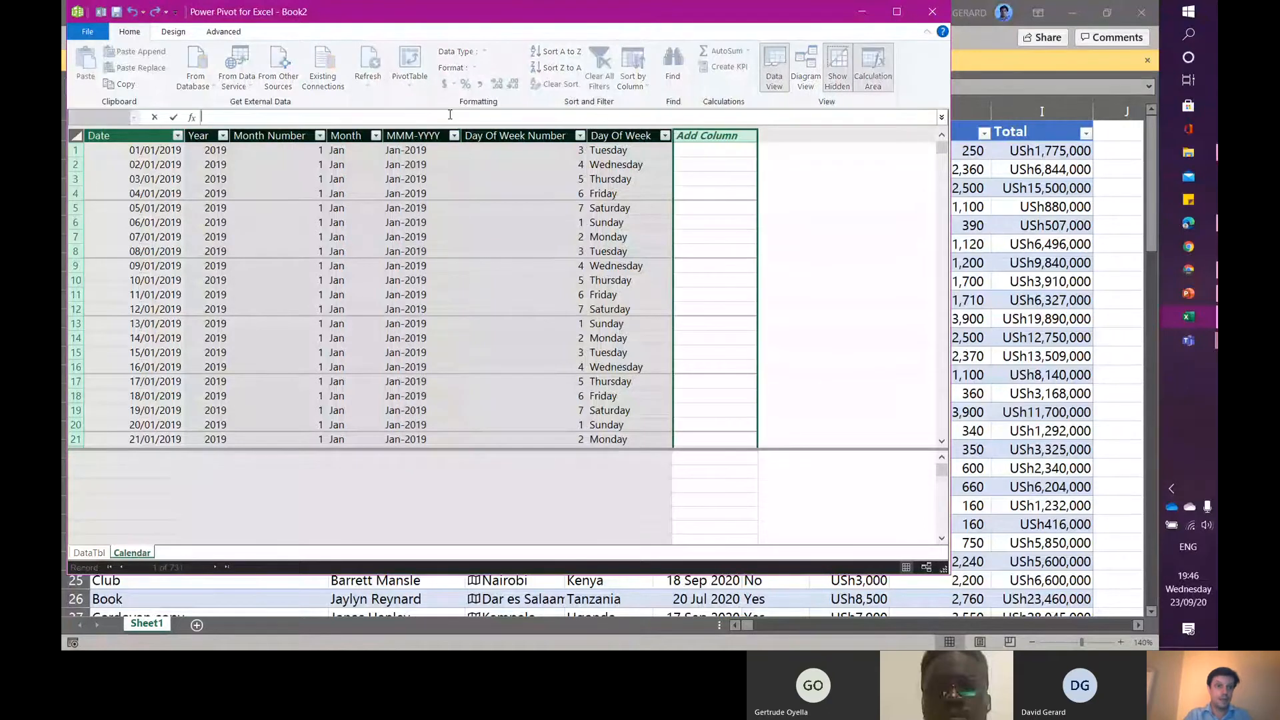
type("YearMont")
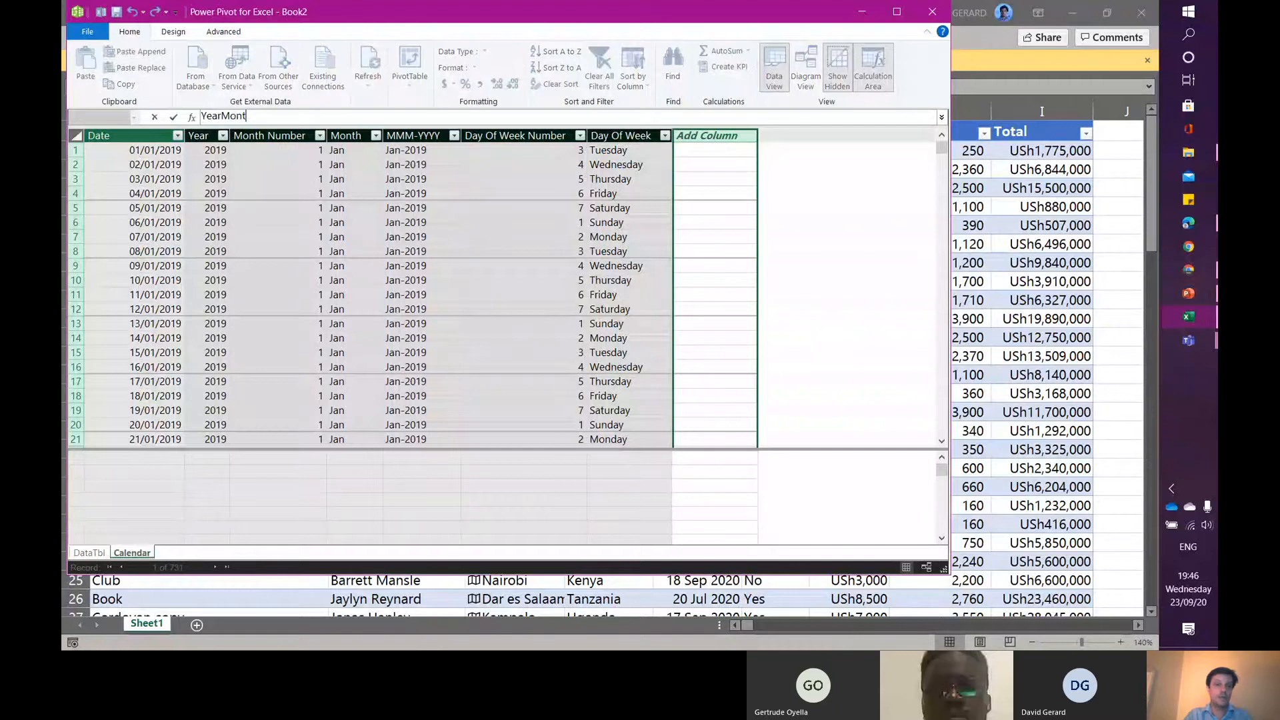
type("h:=FORMAT")
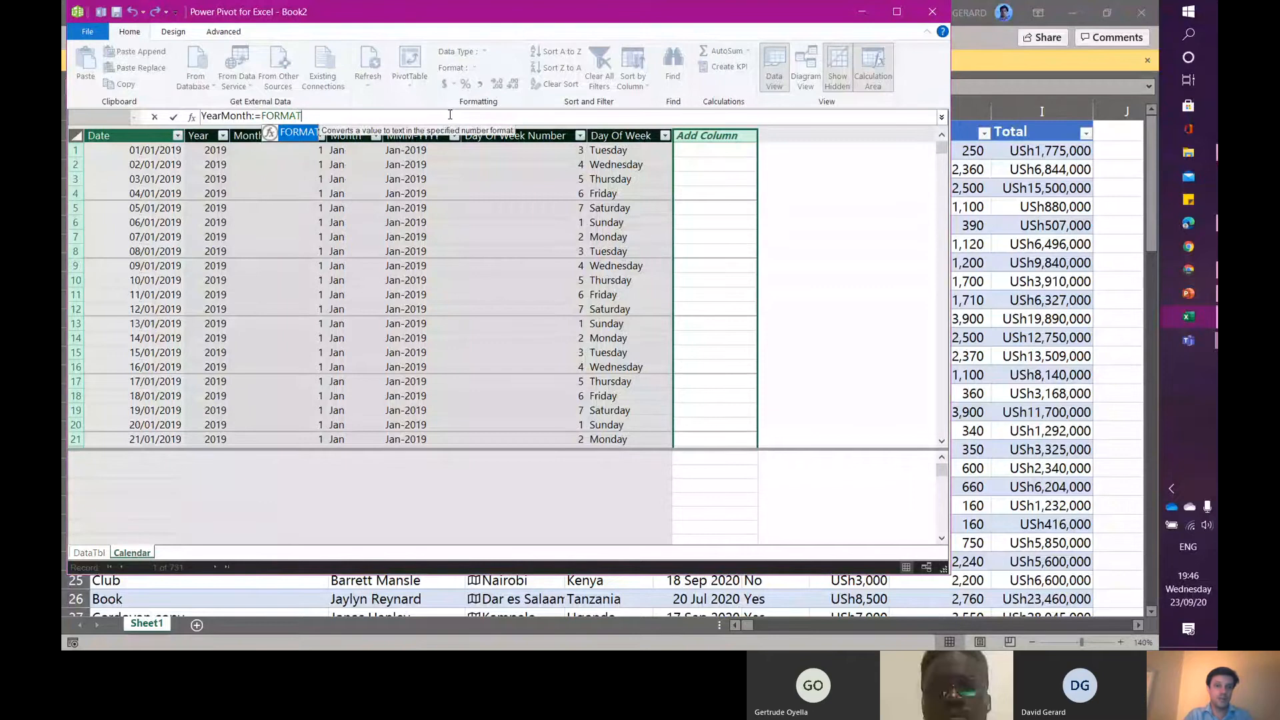
type("(")
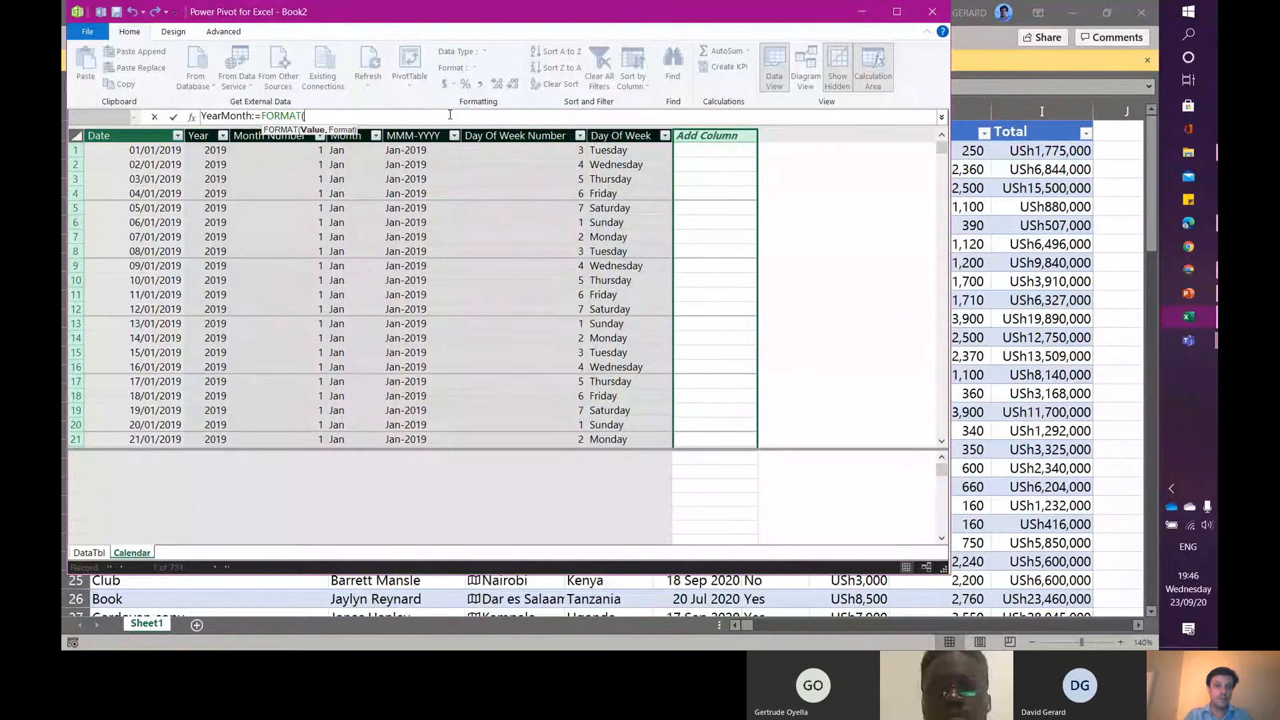
type("[Da")
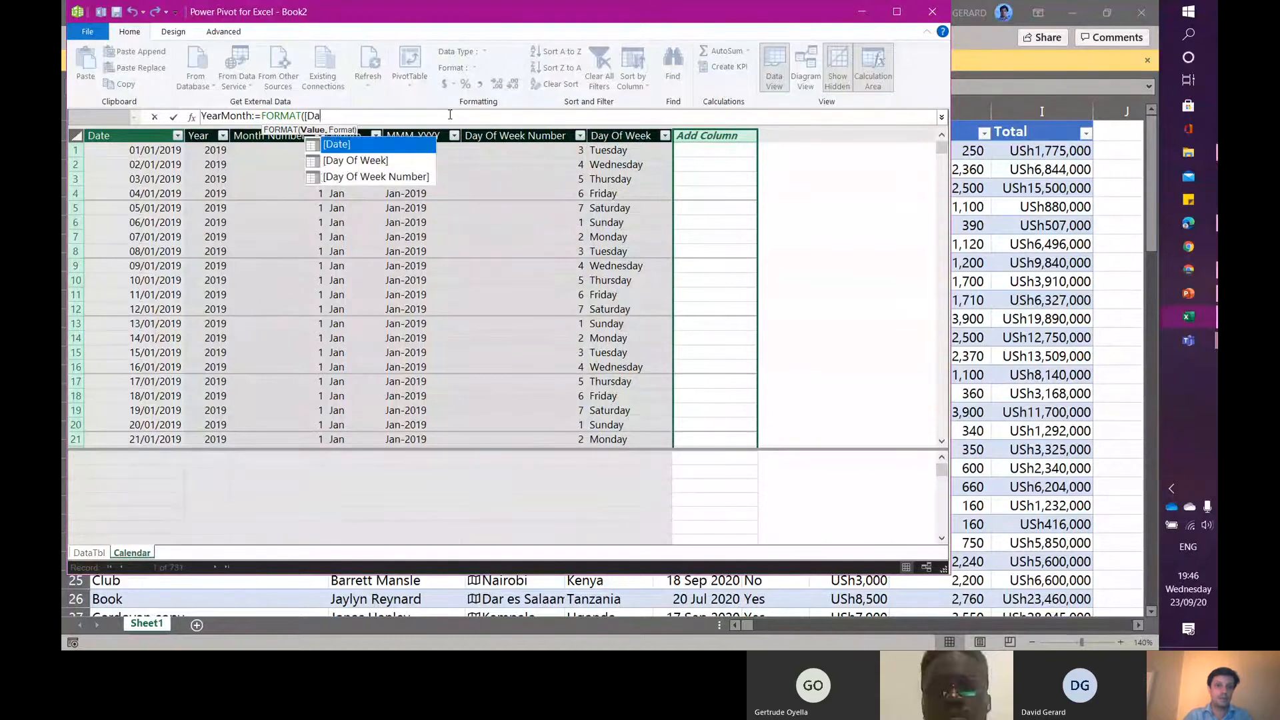
key("Tab")
type(",")
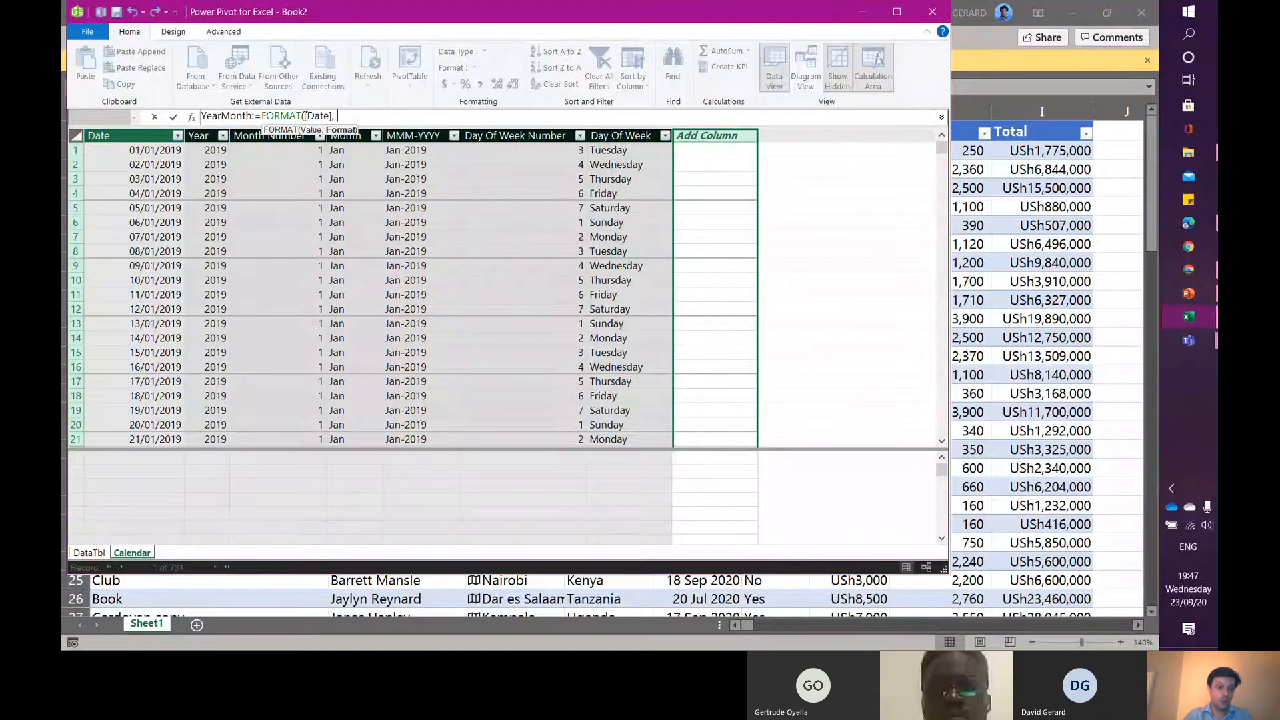
left_click(305, 116)
type("Calen")
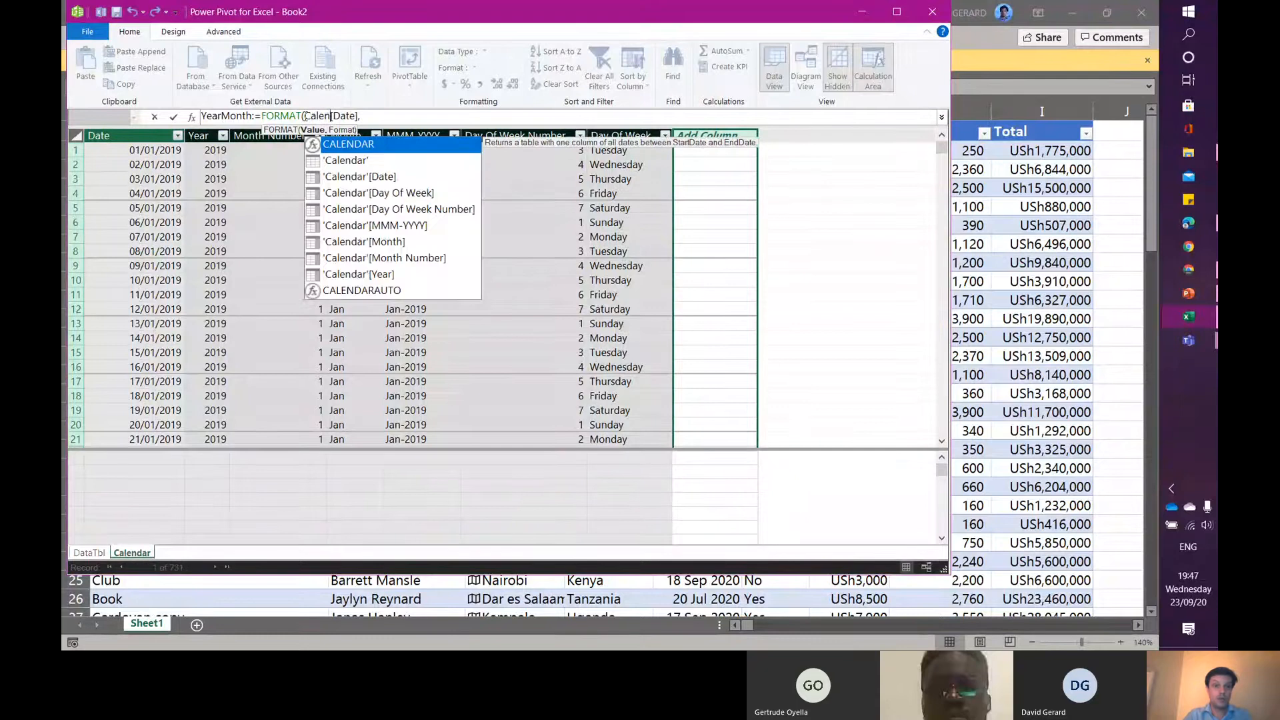
type("dar")
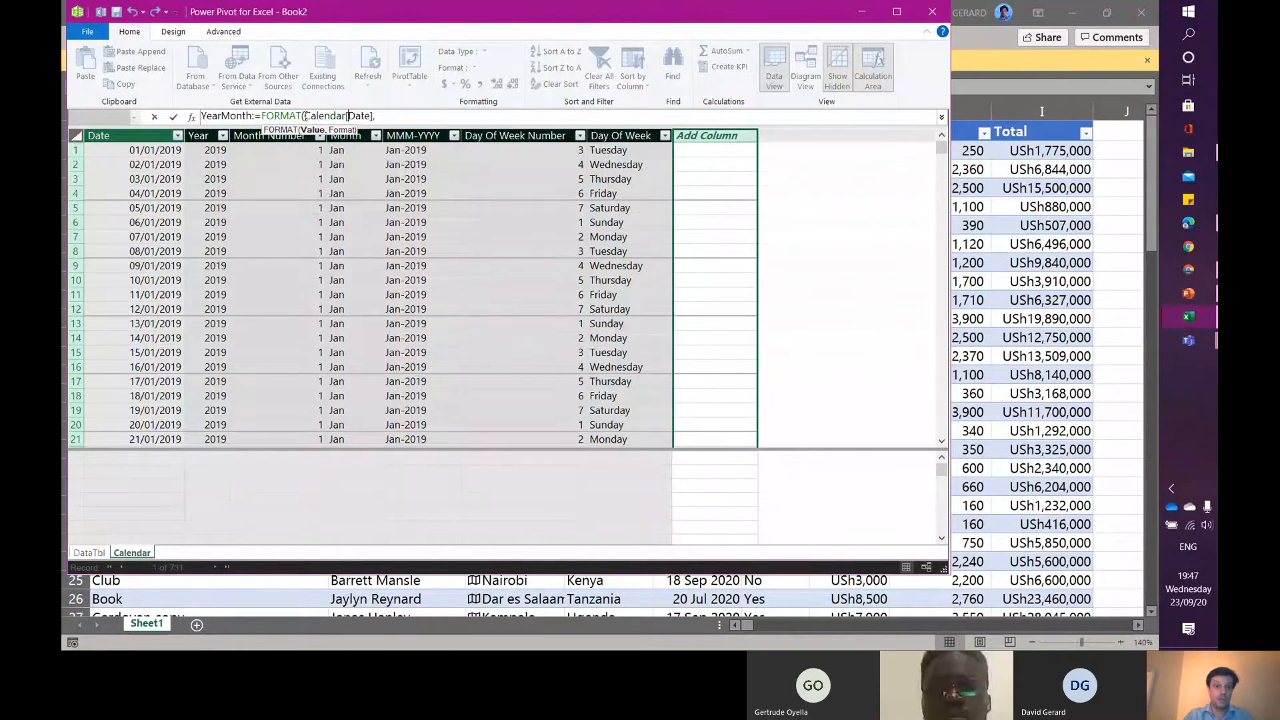
key("Right")
key("Right")
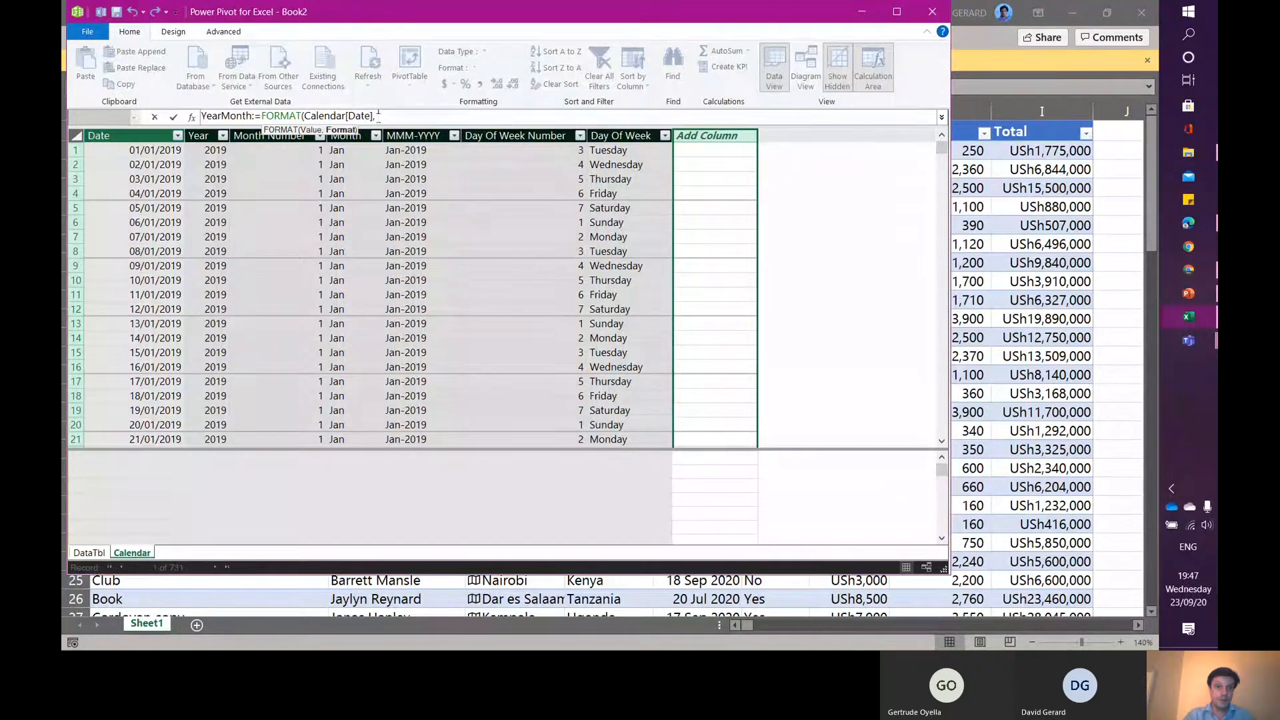
- Complete the YearMonth formula as =FORMAT(Calendar[Date], "YYYYMM") and commit the new column
left_click(396, 187)
left_click_drag(395, 187, 394, 210)
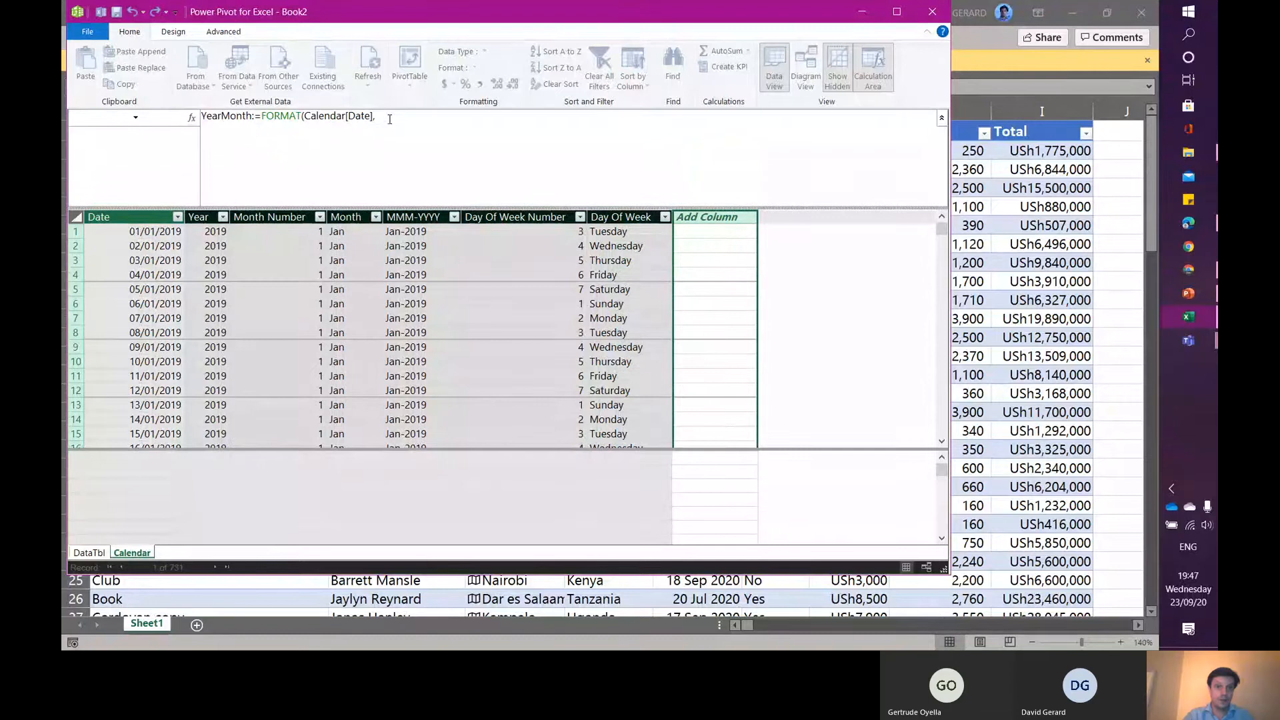
left_click(389, 119)
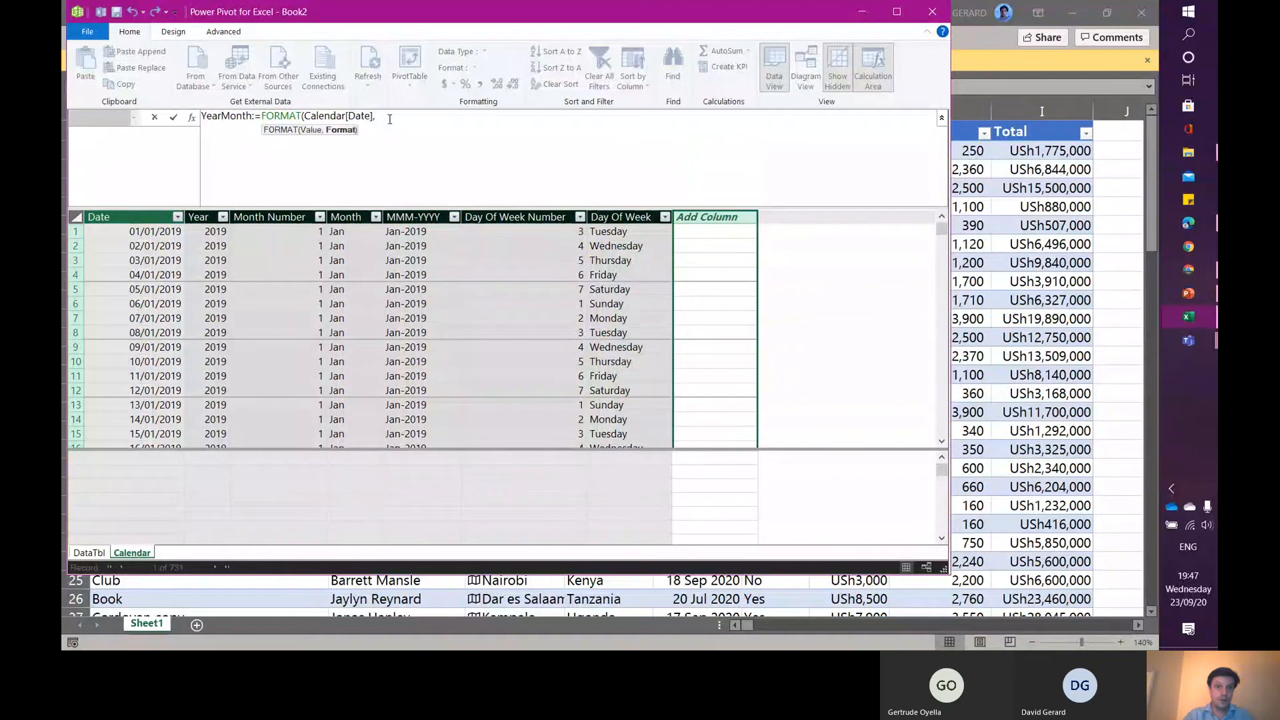
type("\"YYYYMM\"")
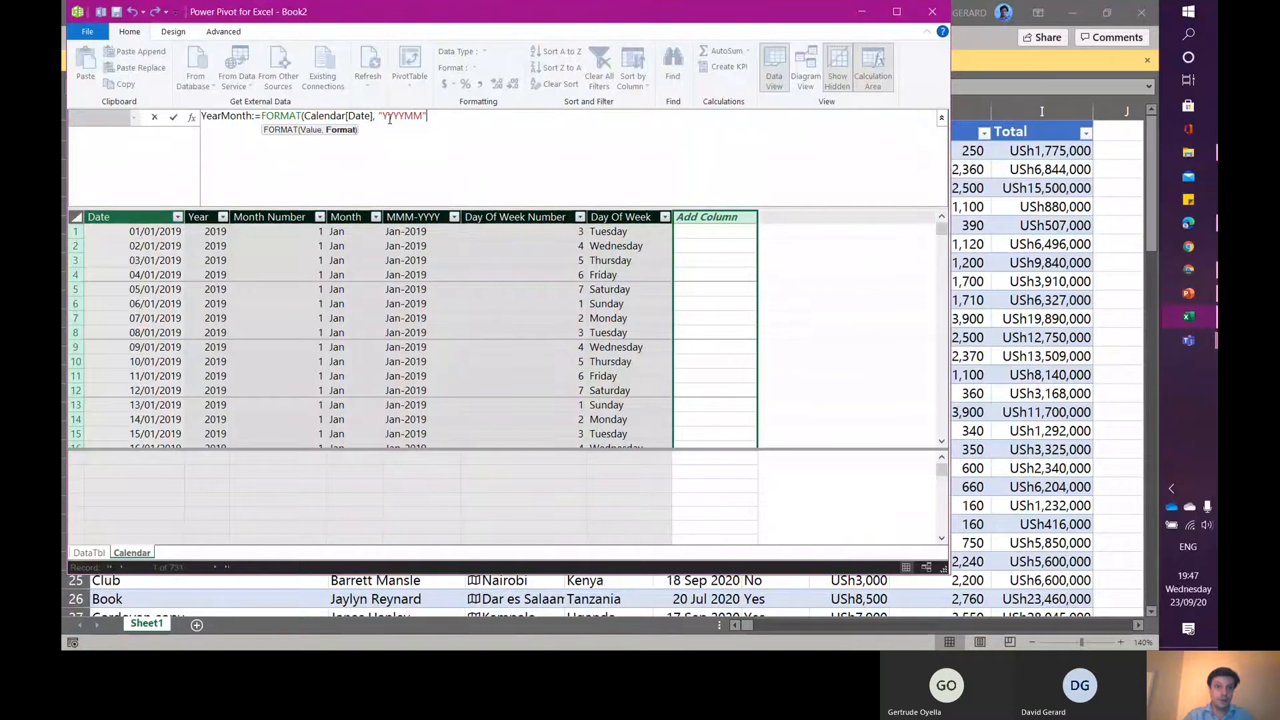
type(")")
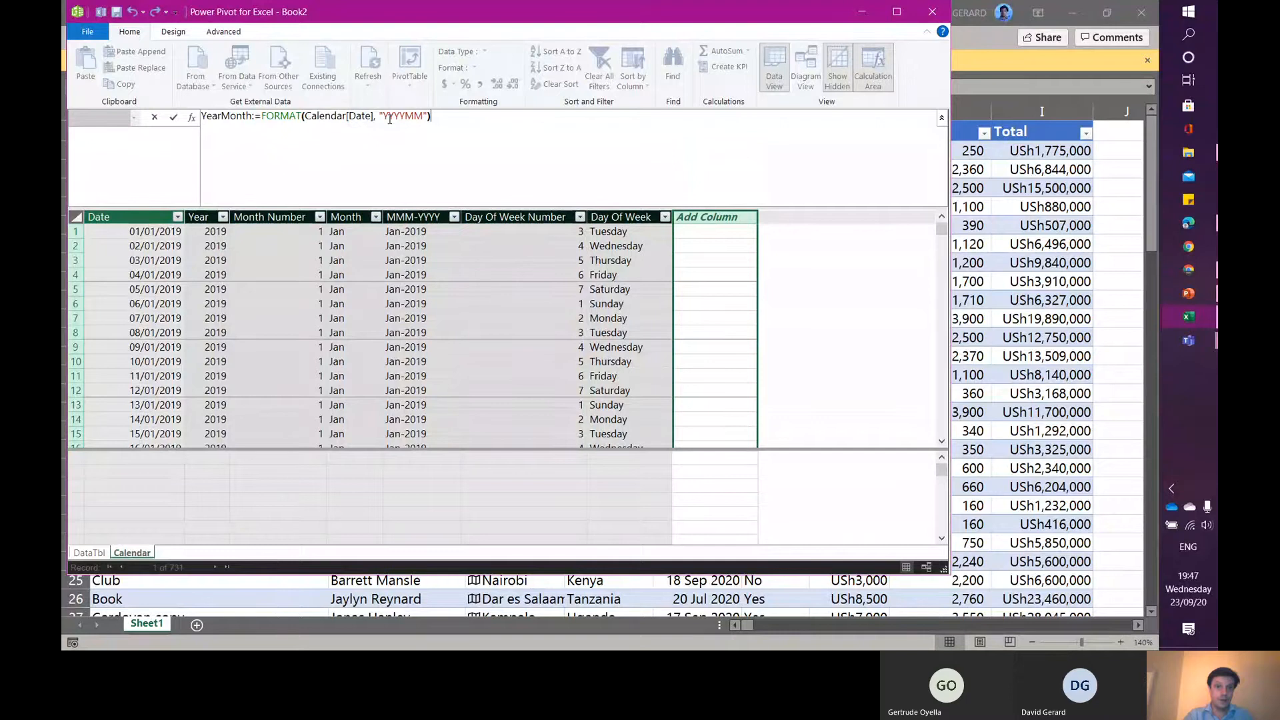
key("Home")
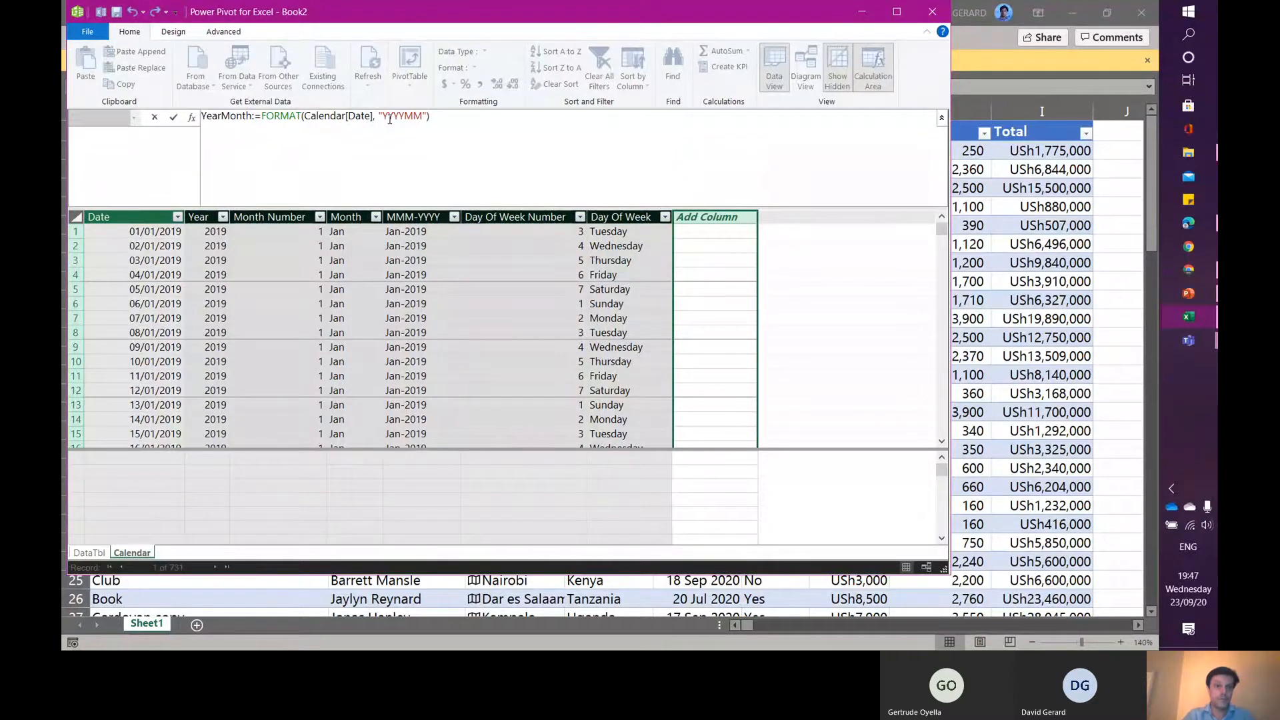
key("Return")
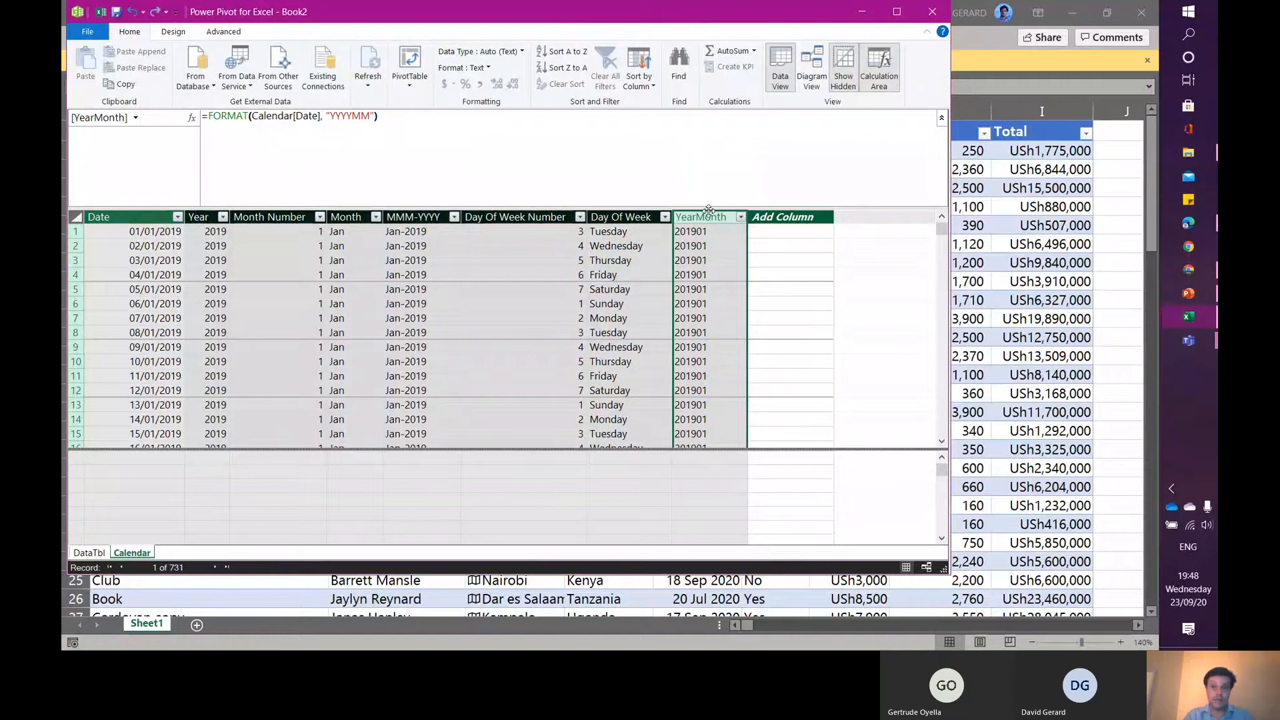
- Set the YearMonth column's data type to Whole Number and move the column next to Year
left_click(520, 53)
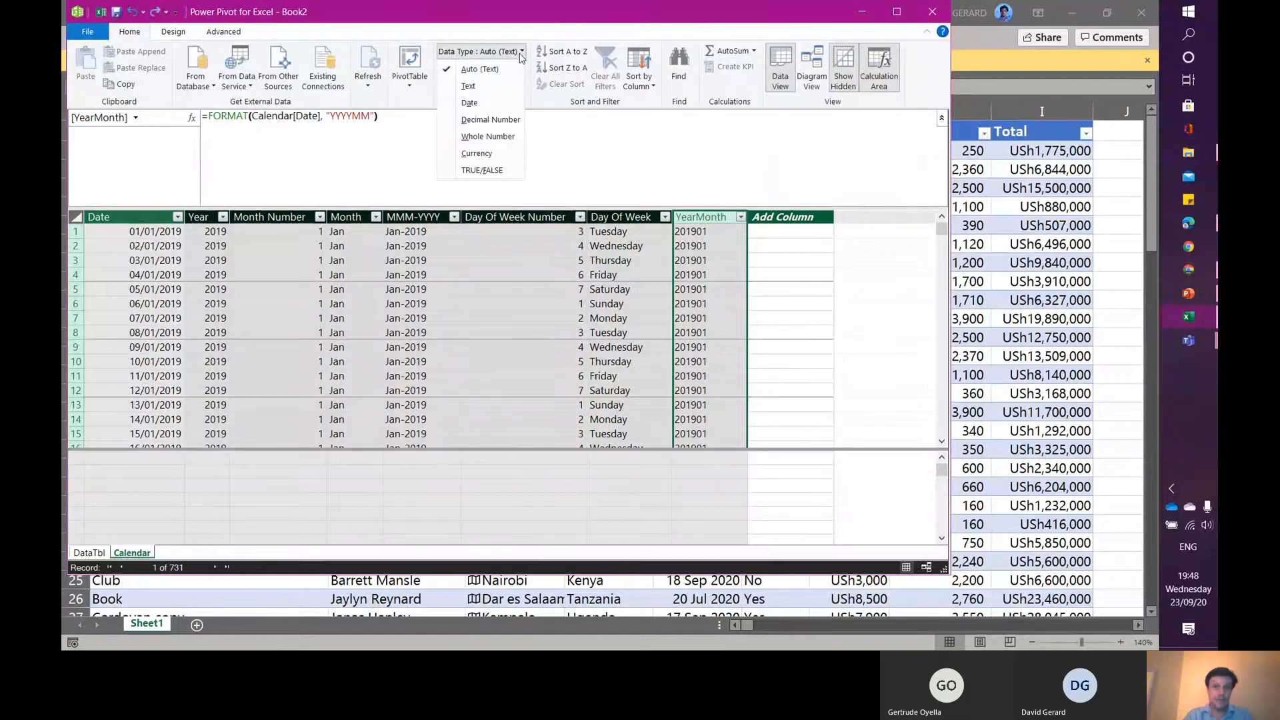
left_click(474, 136)
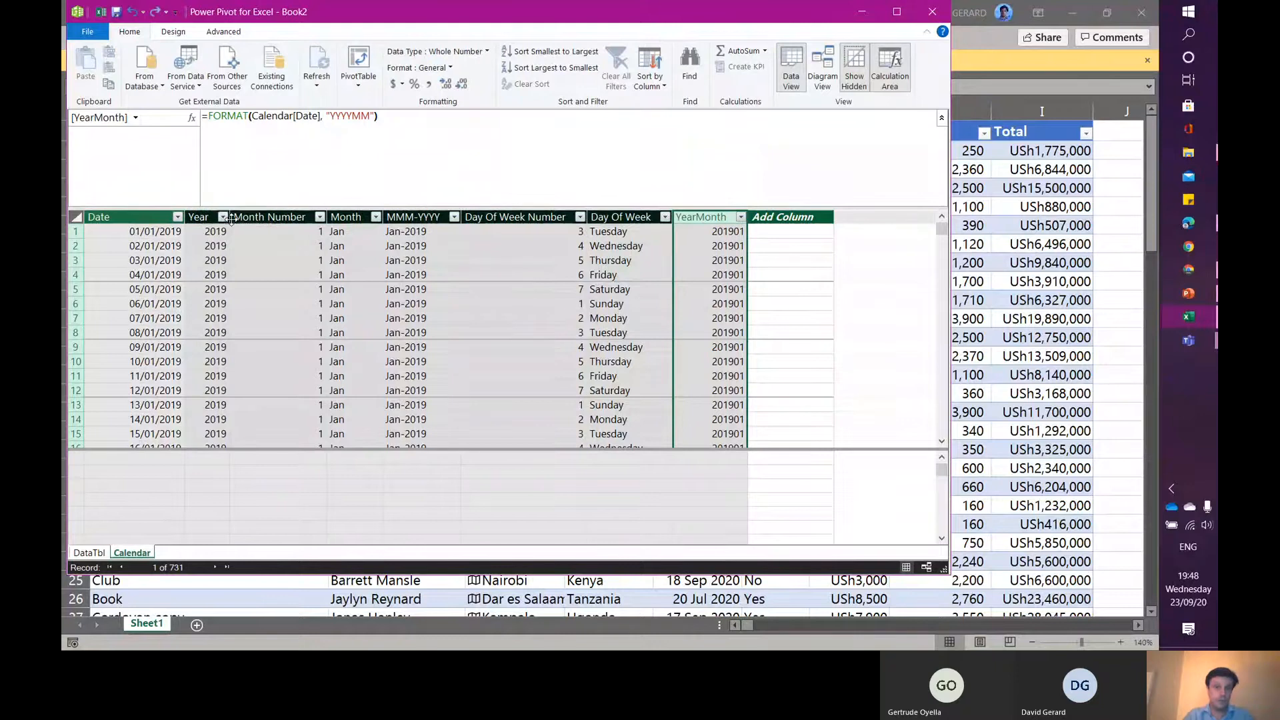
left_click_drag(231, 219, 231, 219)
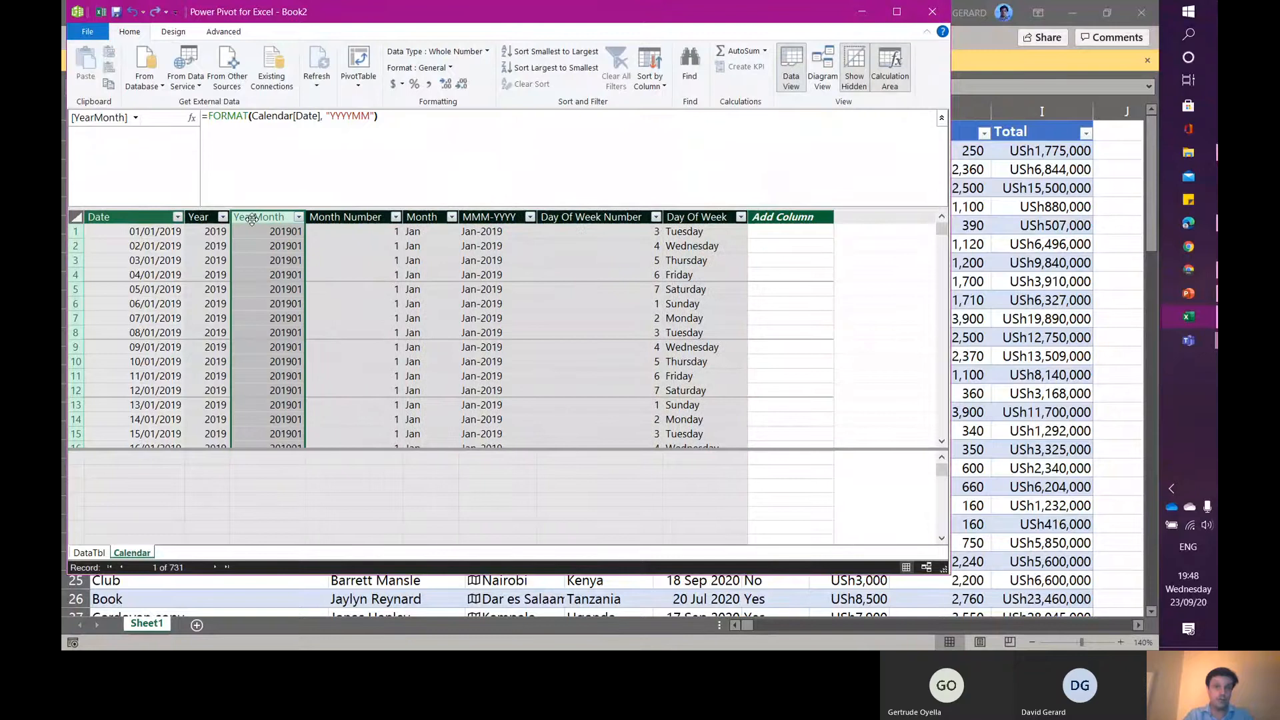
- Sort the MMM-YYYY column by the YearMonth column
left_click(499, 218)
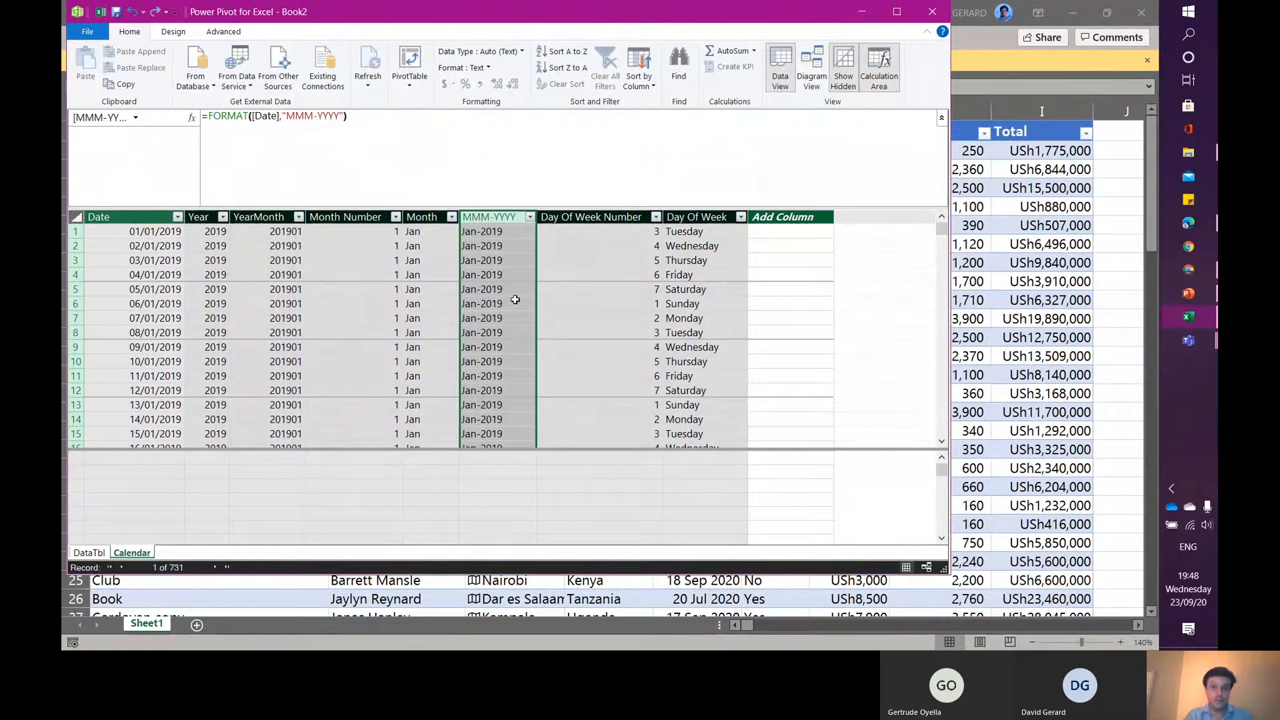
left_click(653, 86)
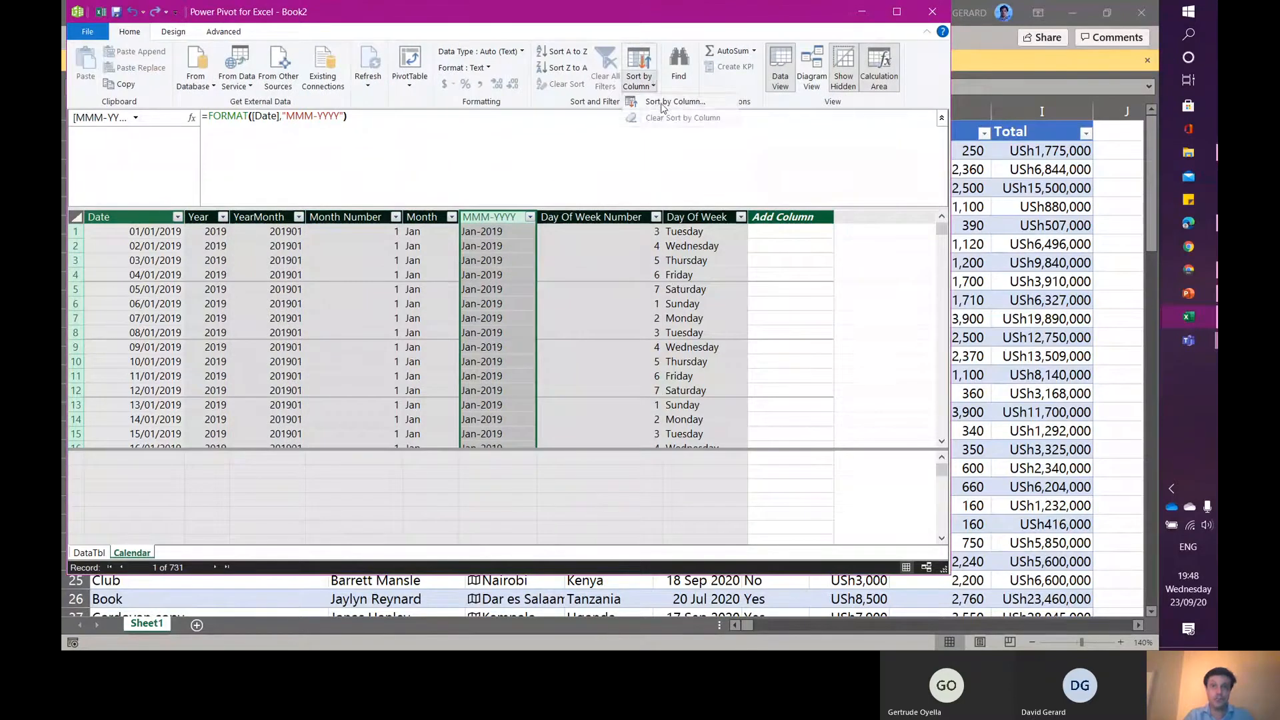
left_click(674, 102)
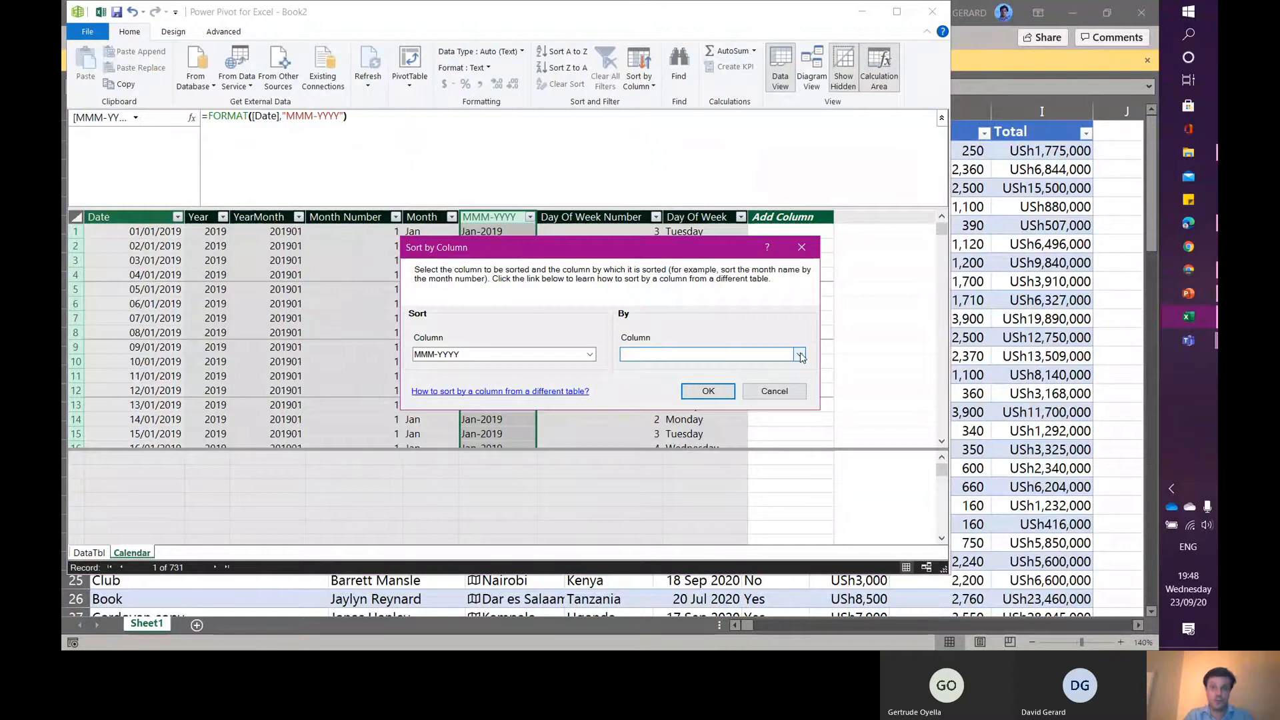
left_click(799, 355)
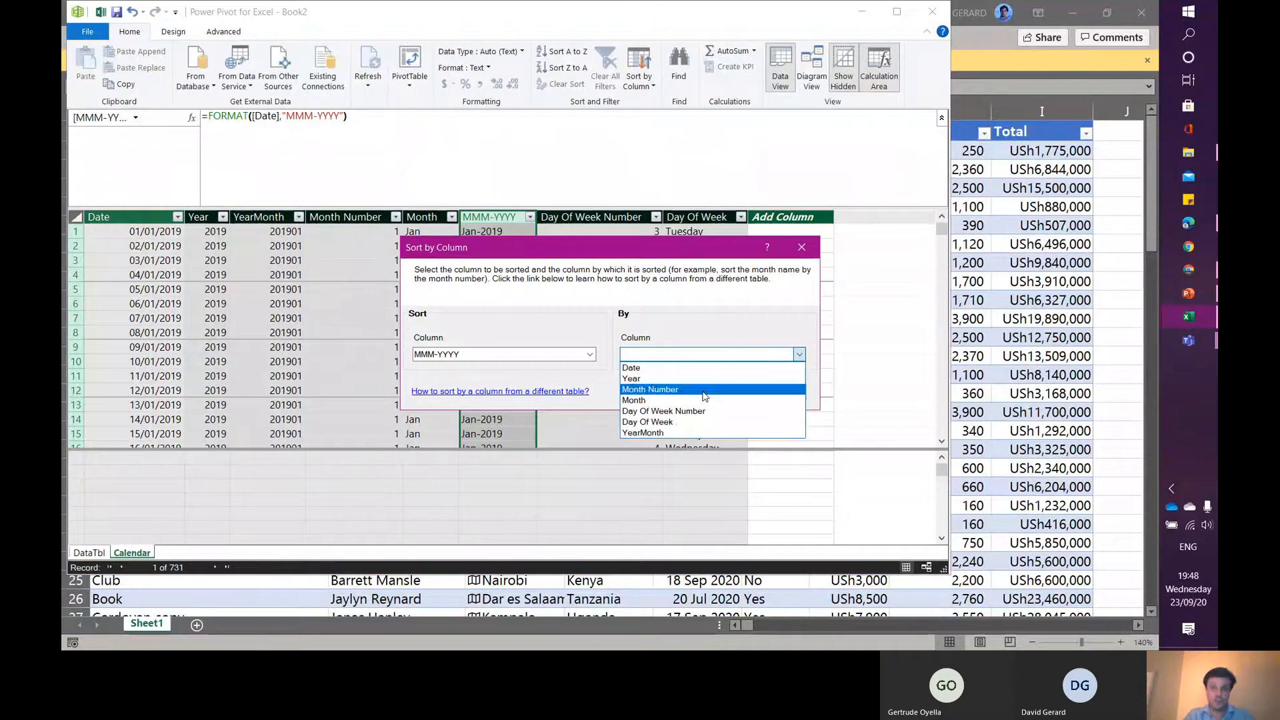
left_click(670, 434)
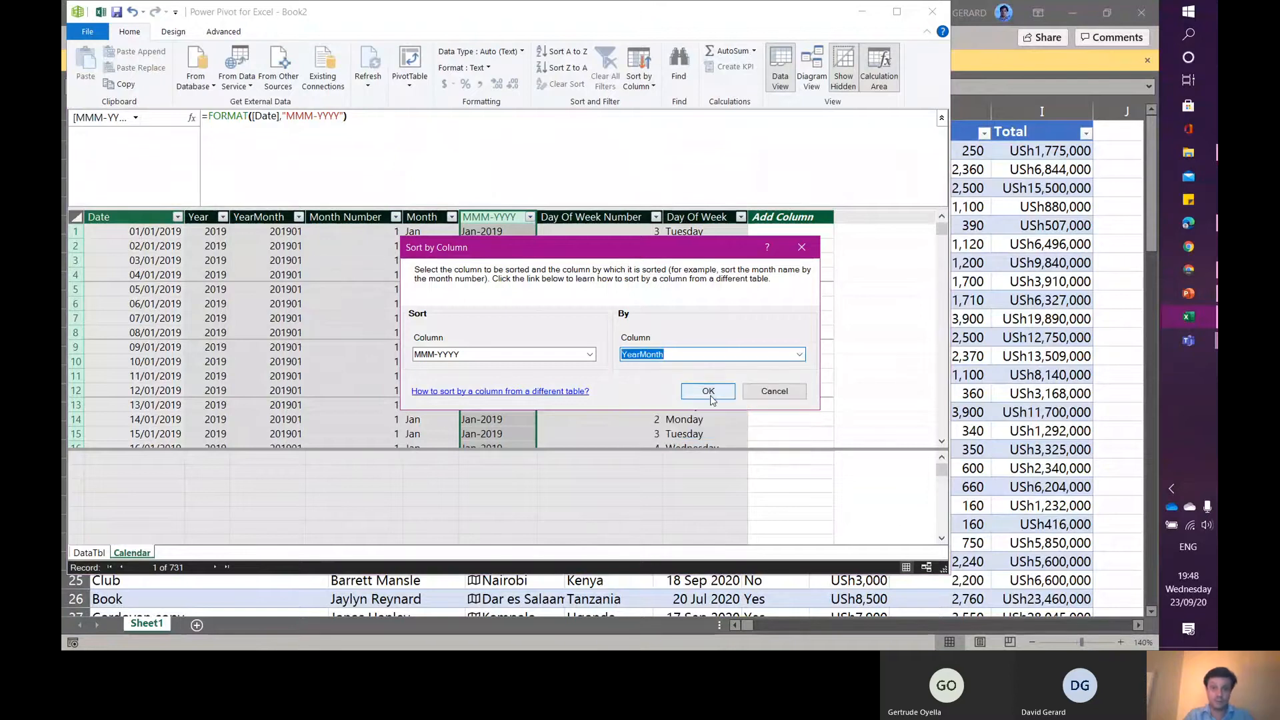
left_click(709, 394)
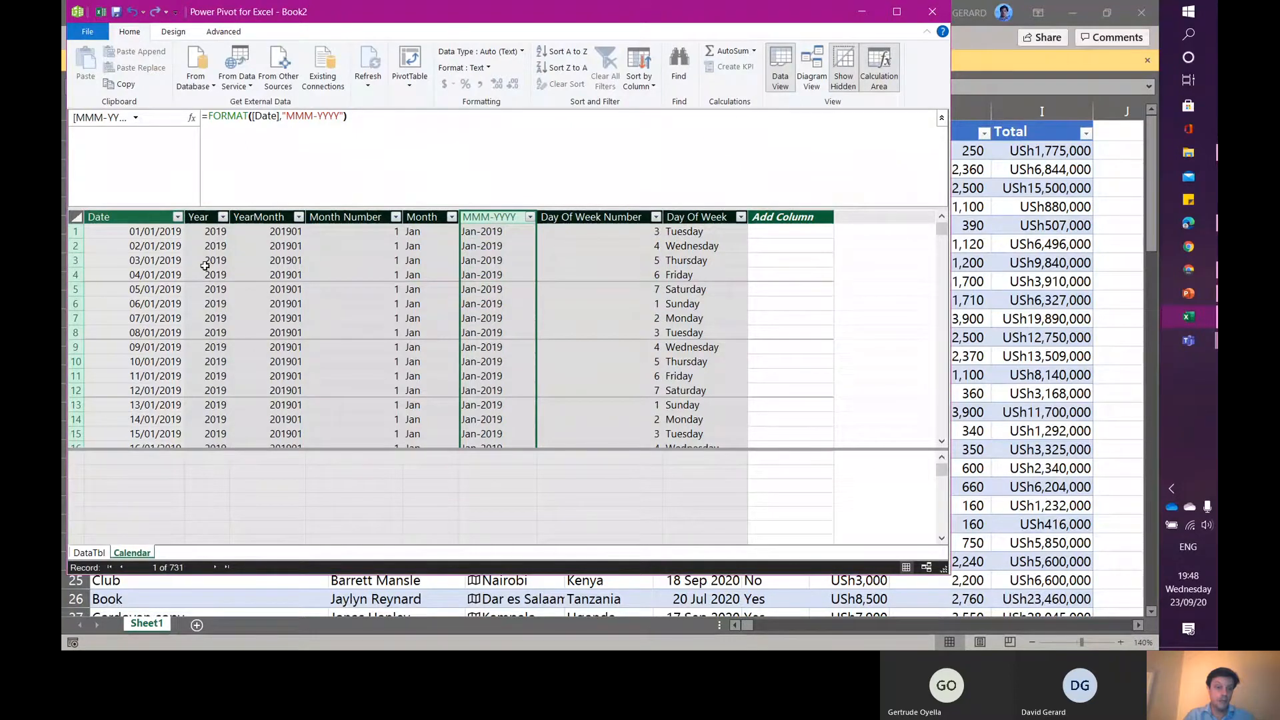
- Hide the Month Number, YearMonth and Day Of Week Number columns of the Calendar table from client tools
left_click(343, 217)
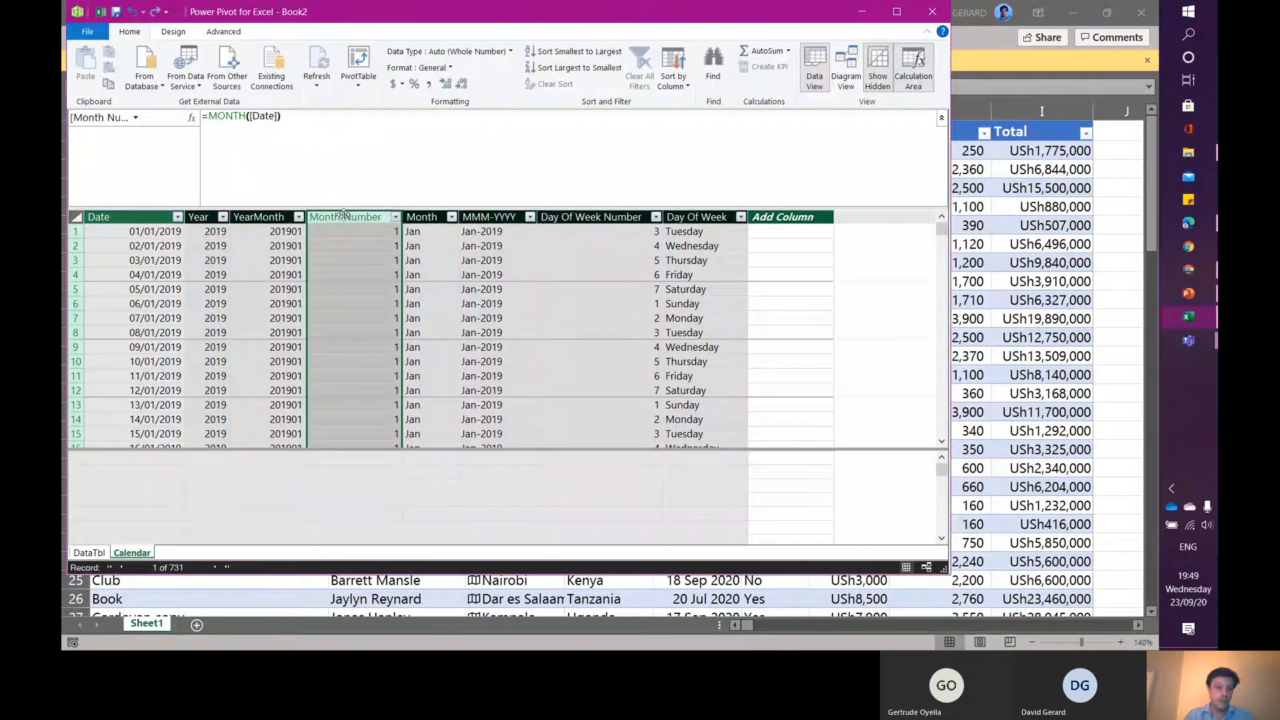
right_click(343, 217)
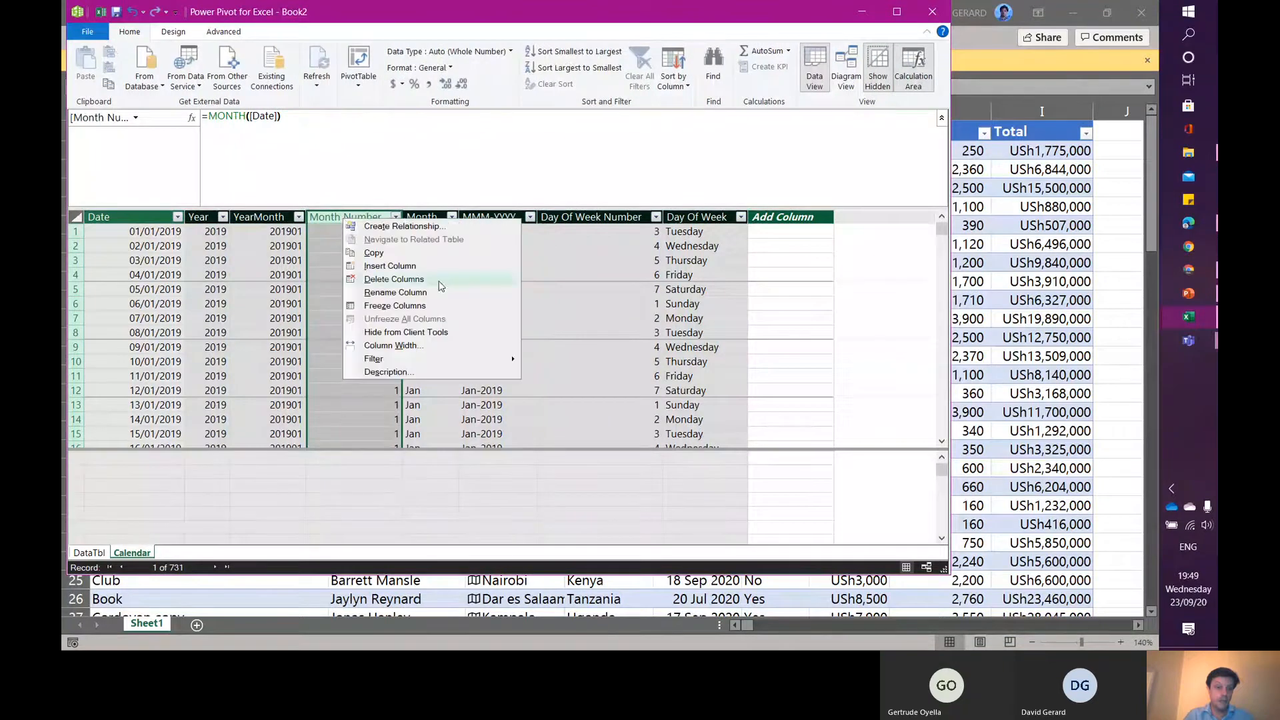
left_click(397, 332)
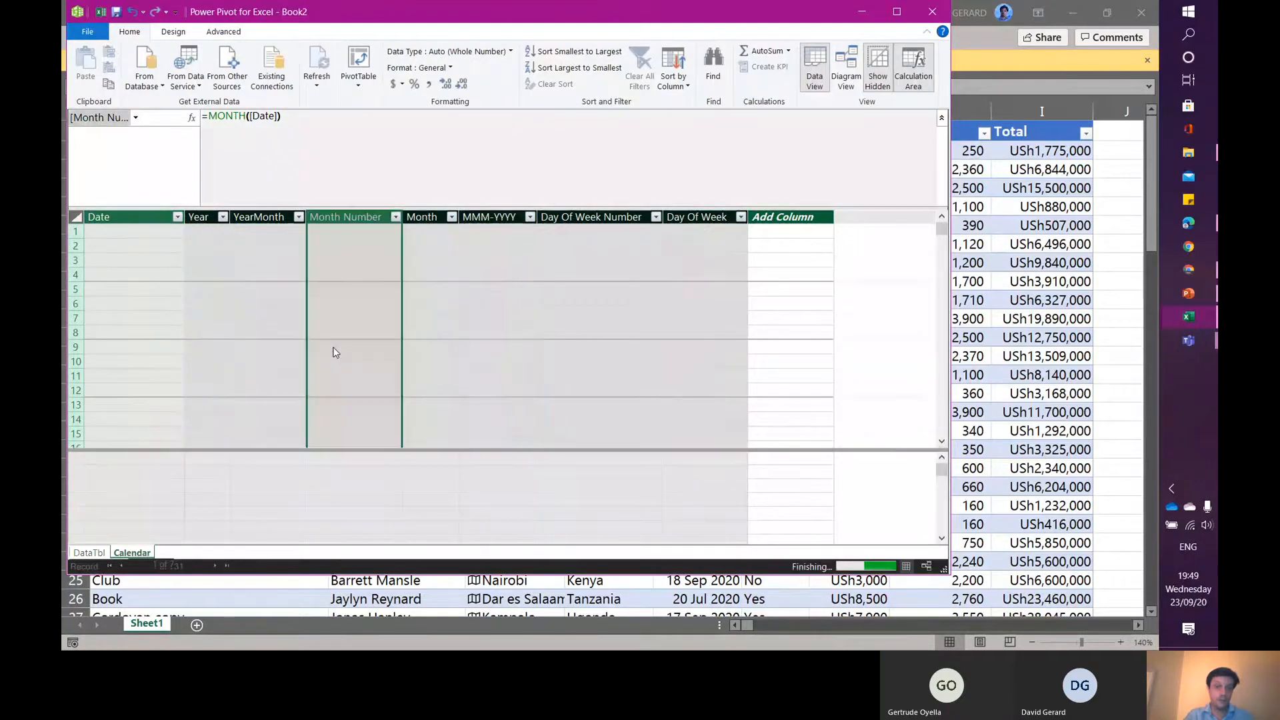
left_click(260, 215)
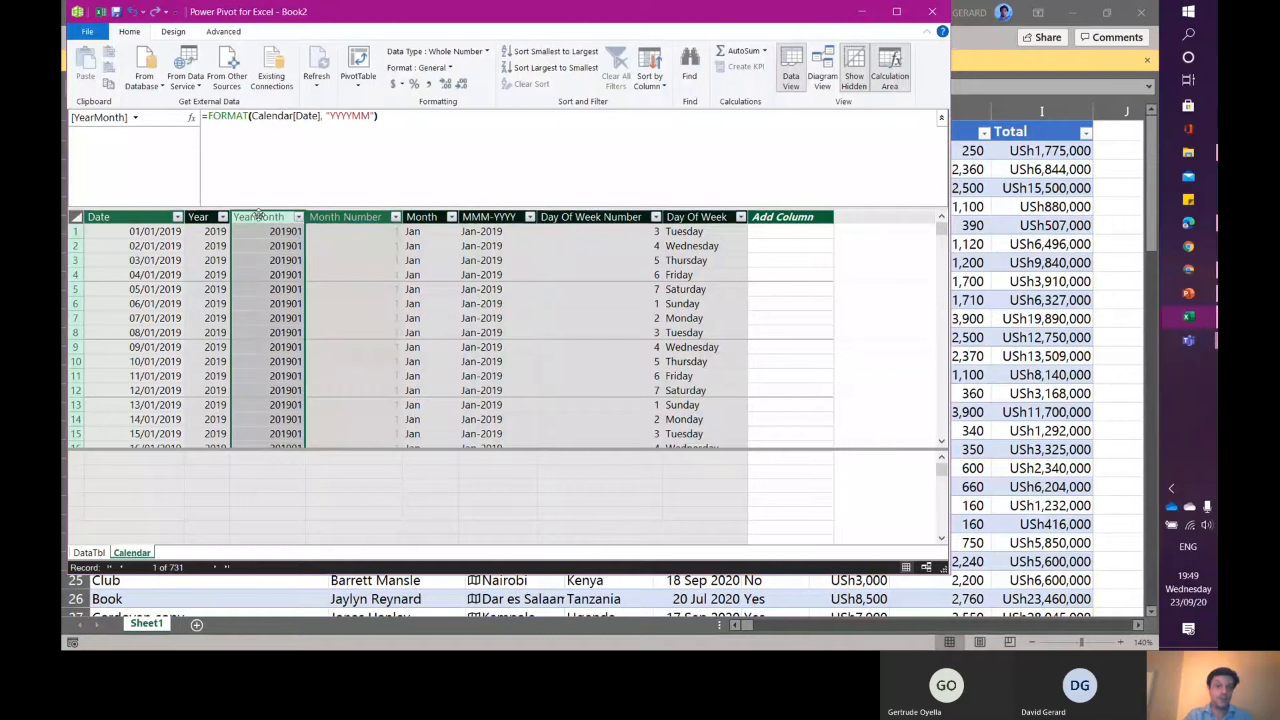
right_click(260, 217)
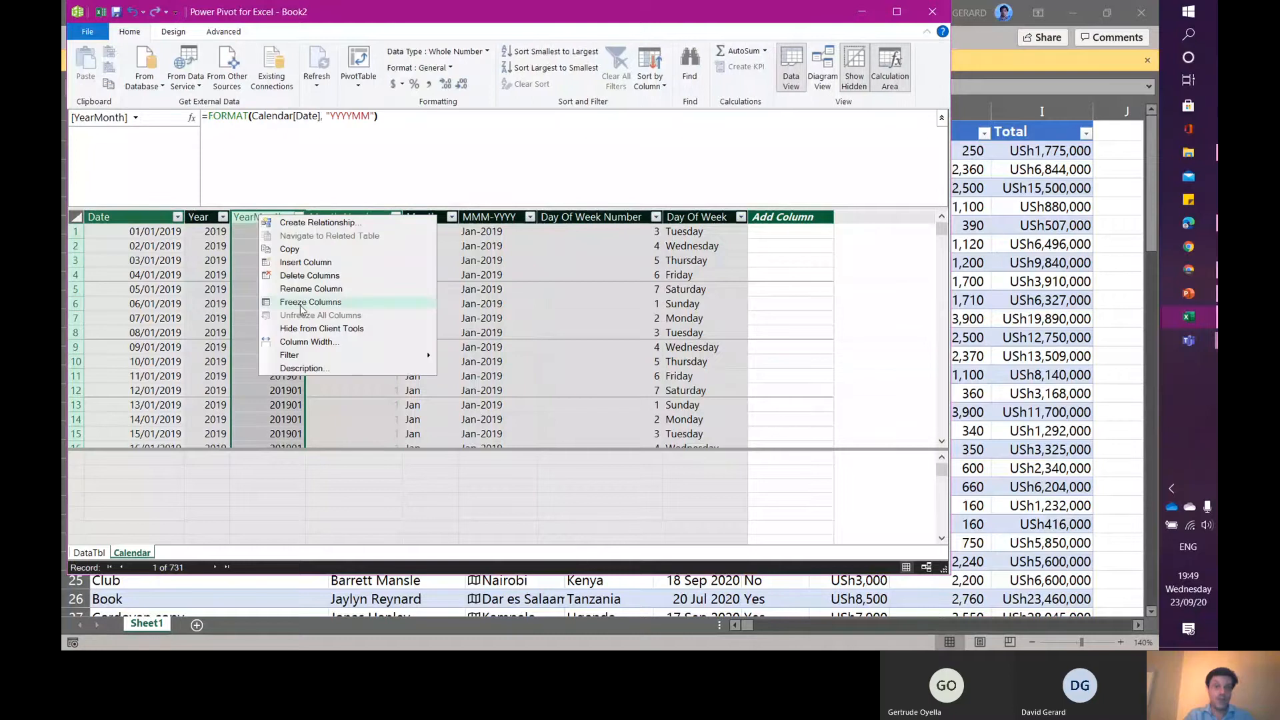
left_click(294, 328)
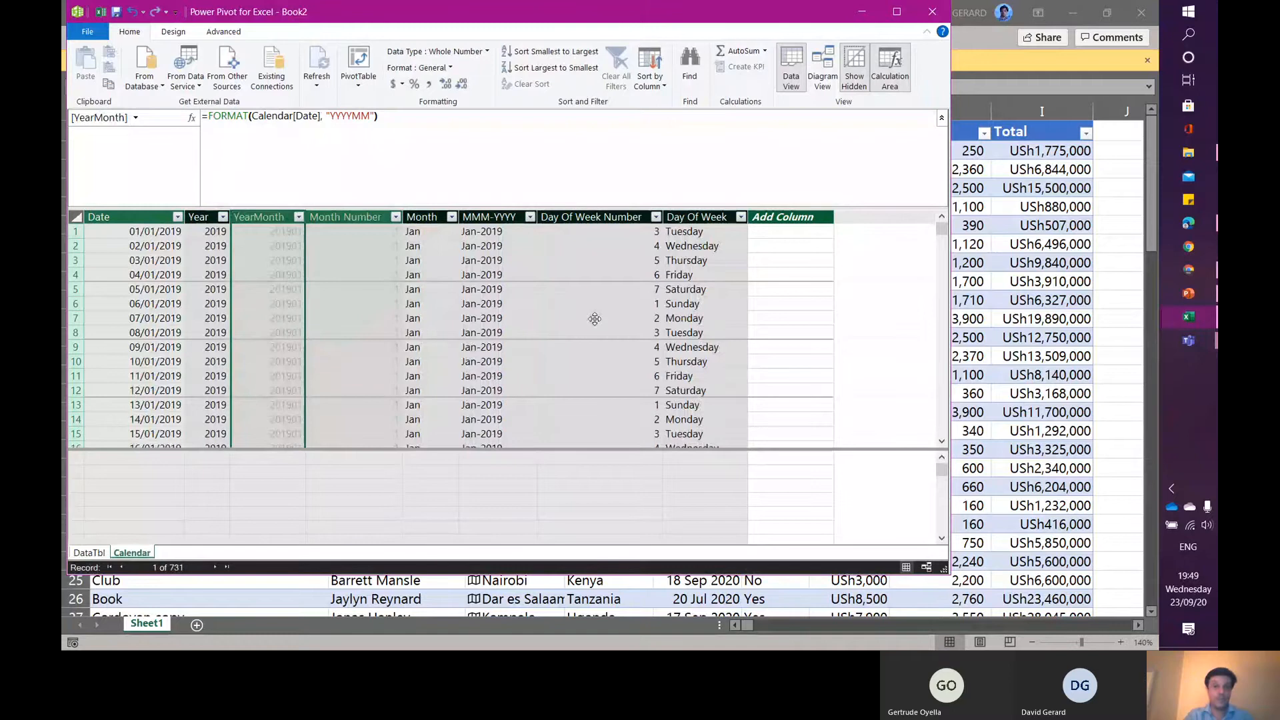
left_click(612, 217)
right_click(612, 216)
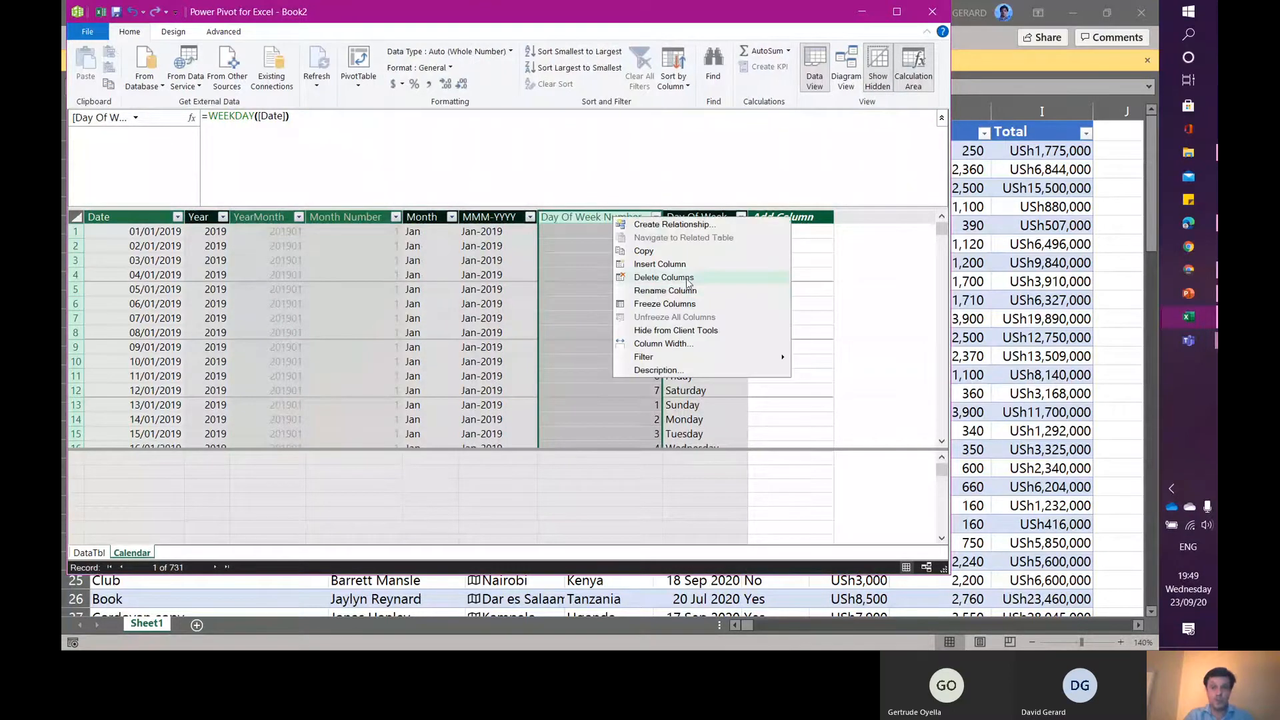
left_click(727, 331)
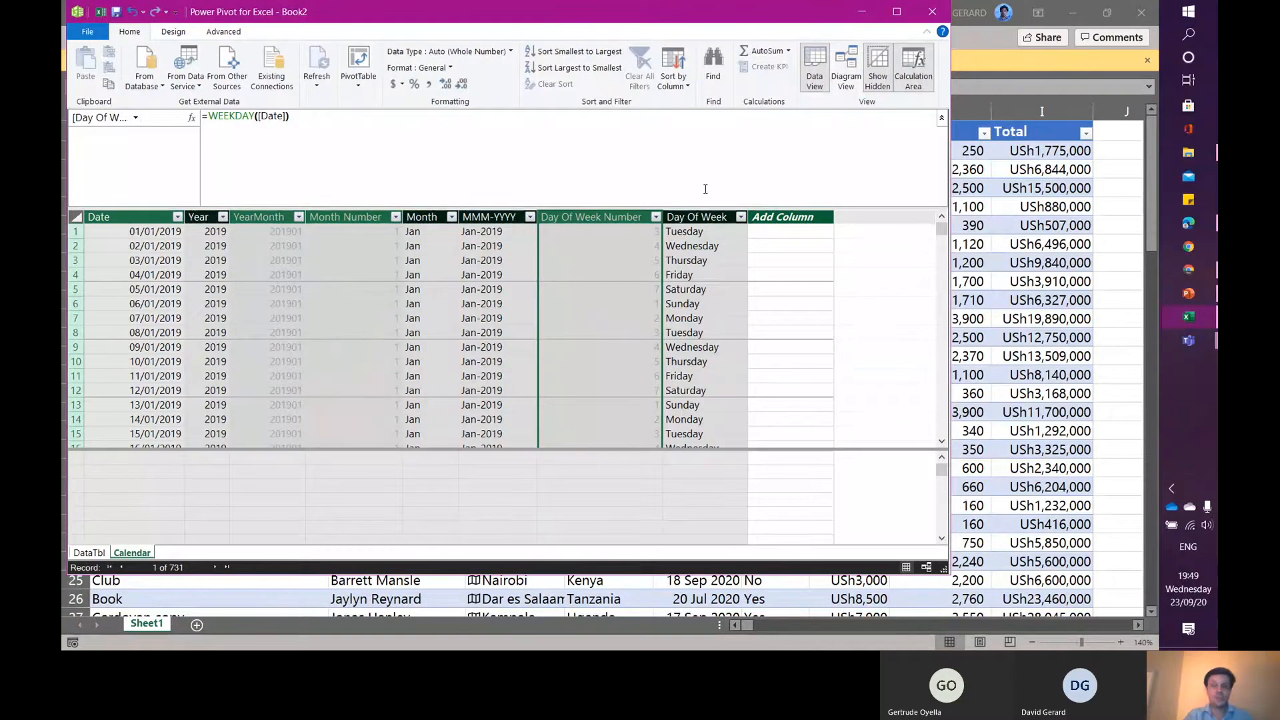
- In the diagram view, relate DataTbl's Date sold column to the Calendar table's Date column
left_click(844, 64)
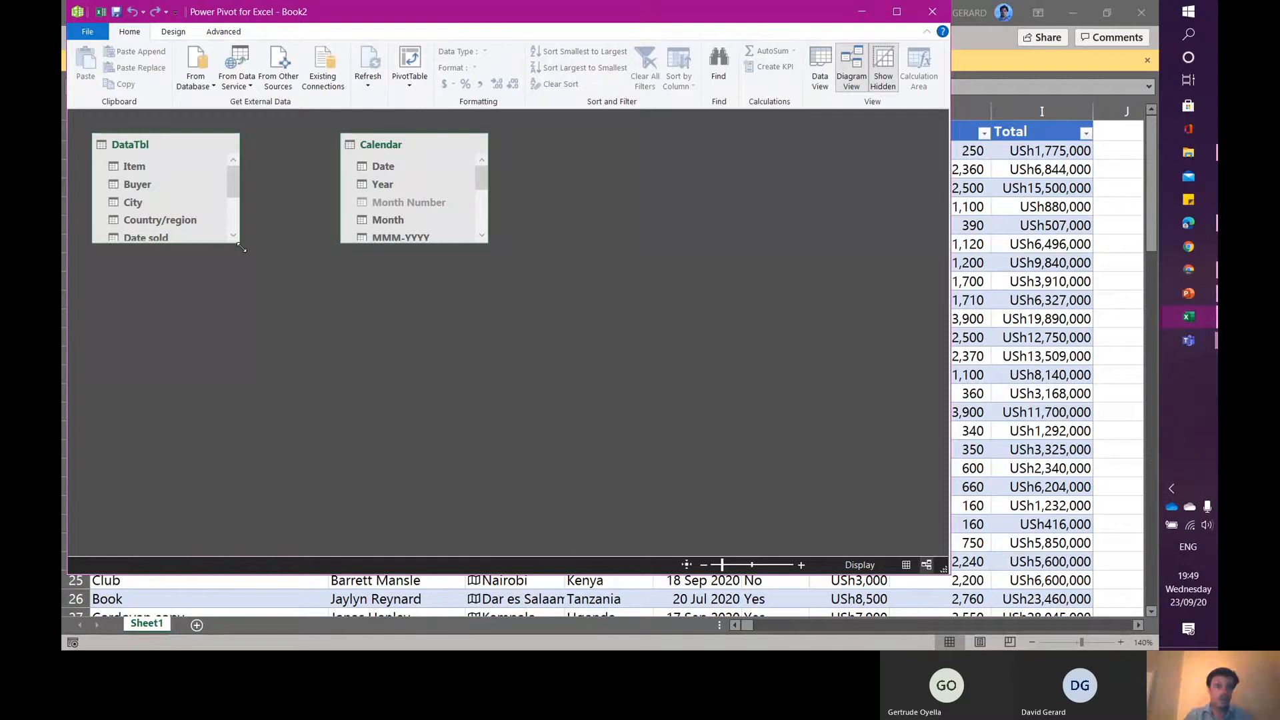
left_click_drag(239, 246, 240, 342)
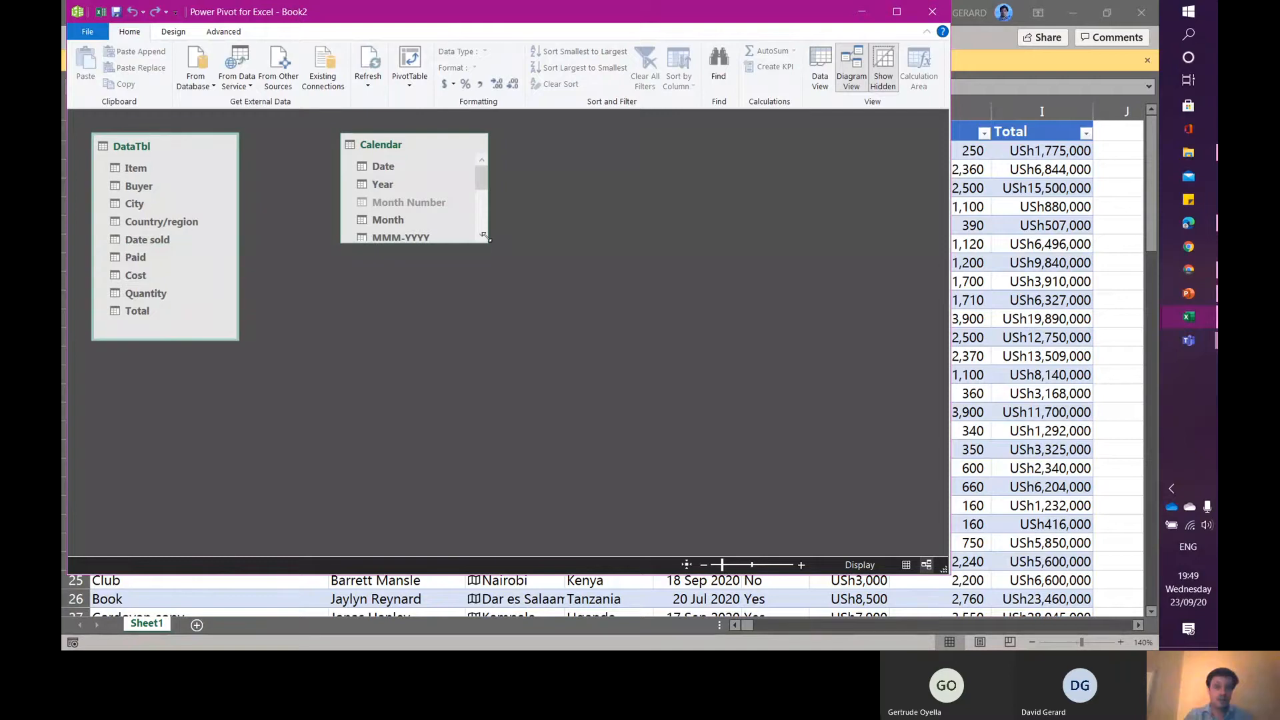
left_click_drag(486, 238, 524, 386)
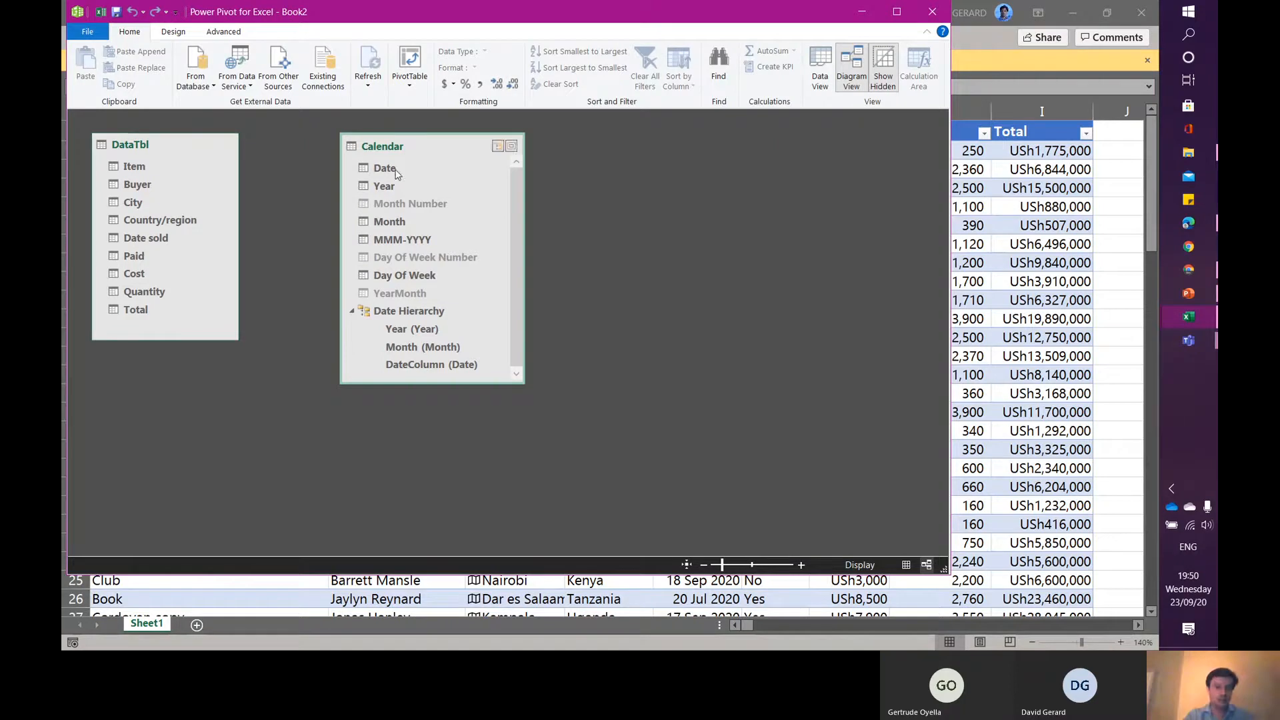
left_click_drag(382, 169, 155, 238)
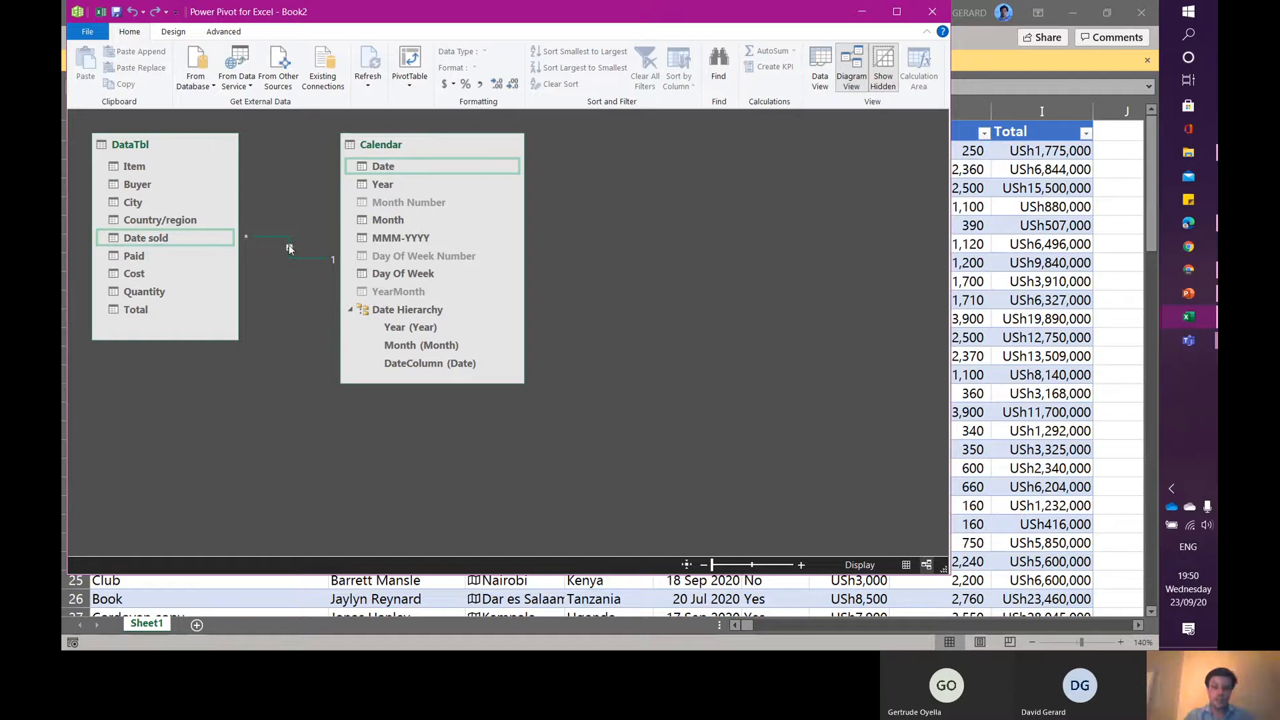
- Zoom into the diagram to examine the relationship between the two tables, then return to the data view
left_click(802, 566)
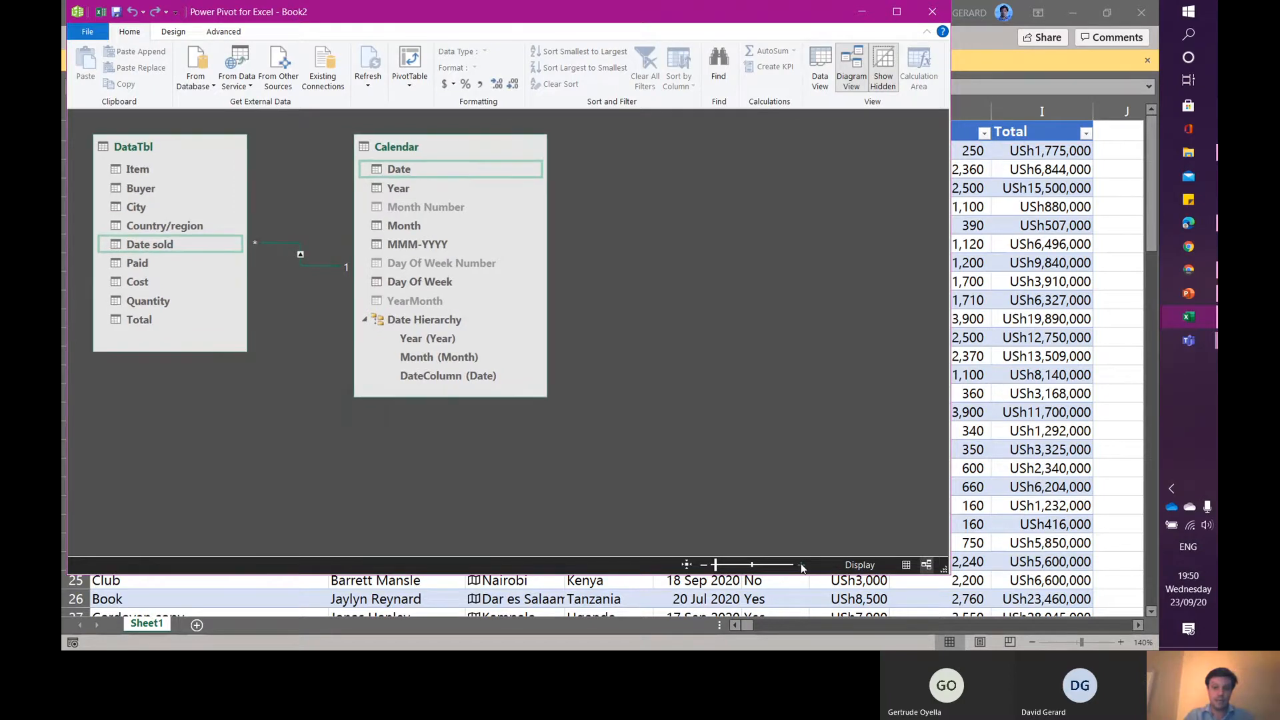
left_click(802, 566)
left_click(802, 566)
left_click(802, 566)
left_click(802, 566)
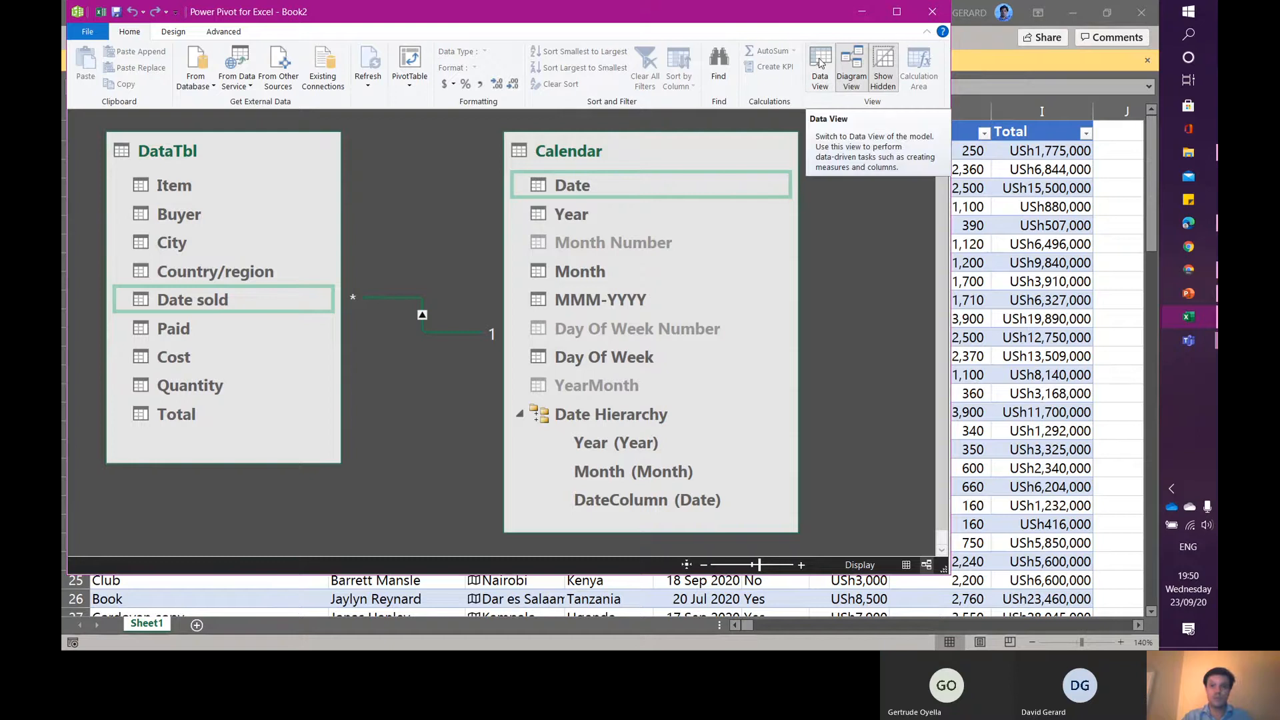
left_click(820, 62)
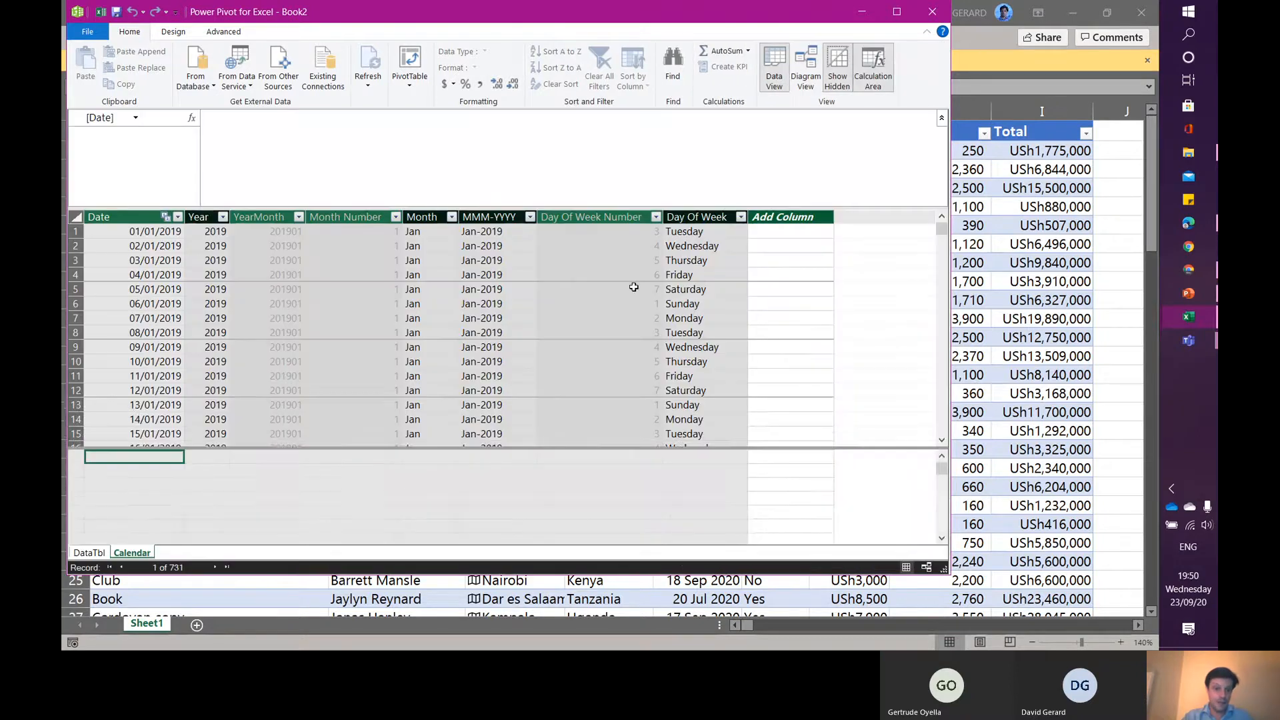
left_click_drag(354, 448, 354, 388)
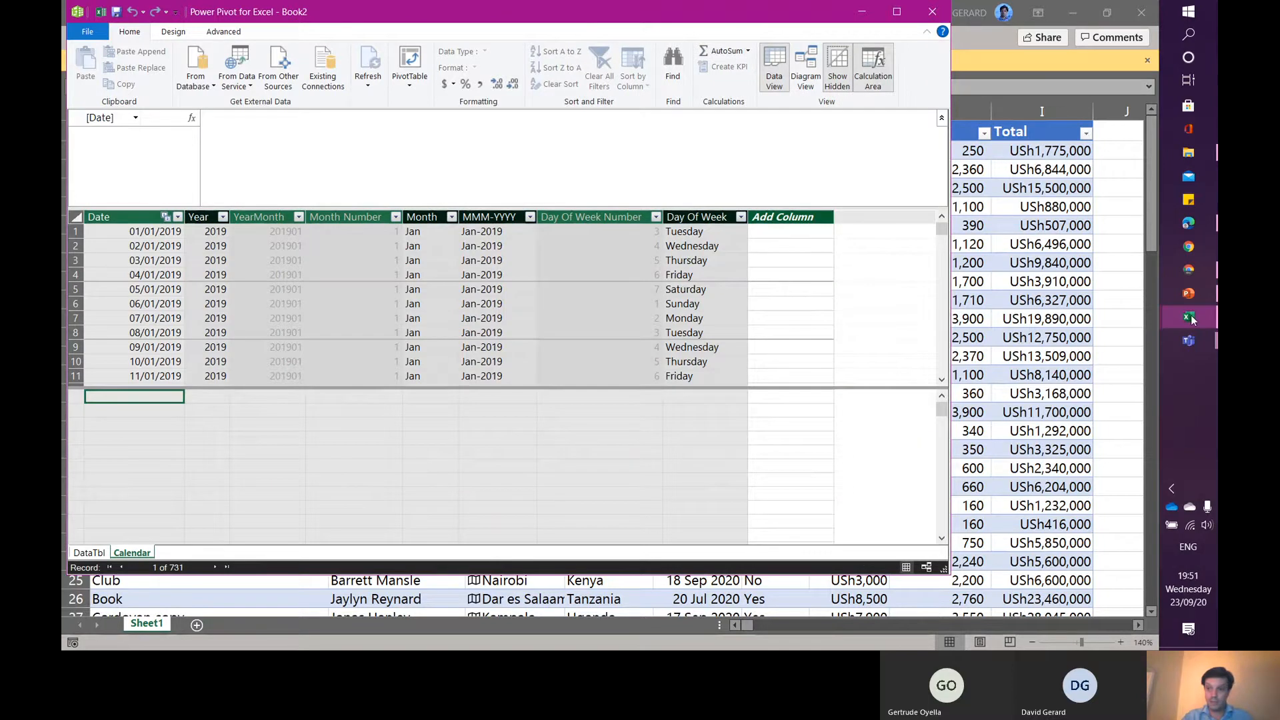
- Switch to the Sample_DashboardMetrics workbook and review the Total sales measure's definition in Manage Measures
mouse_move(1192, 320)
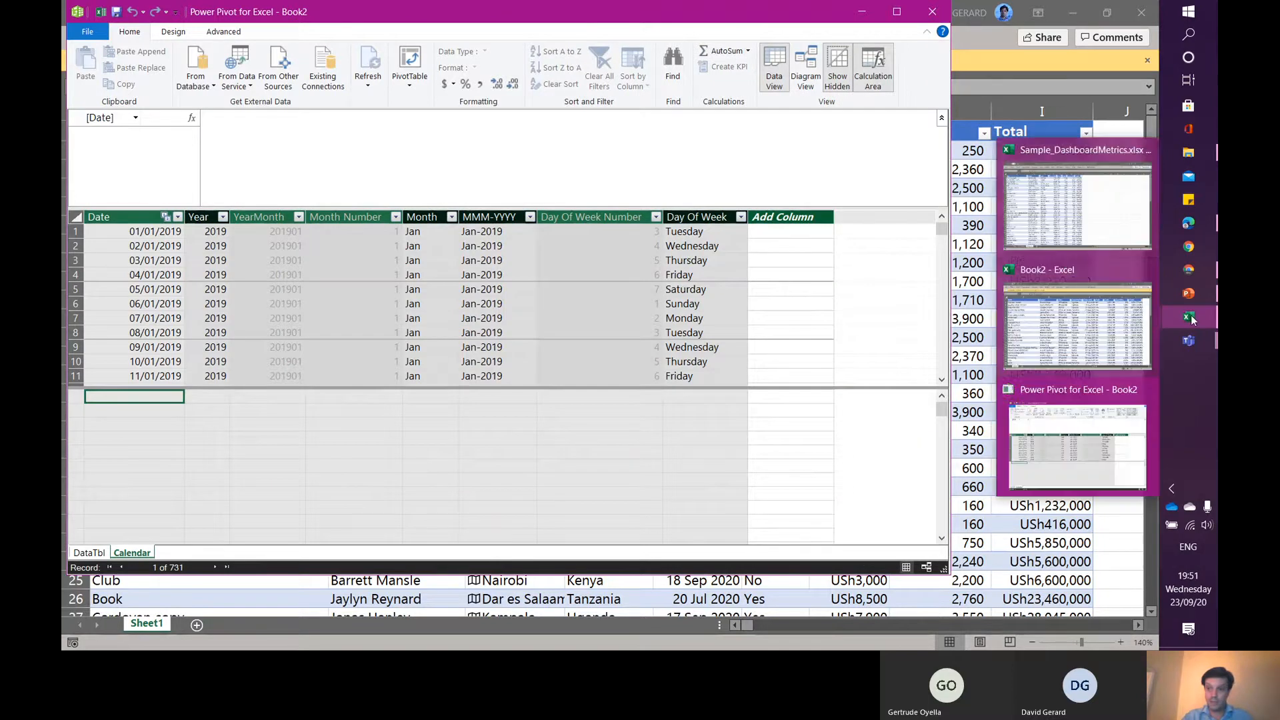
left_click(1108, 195)
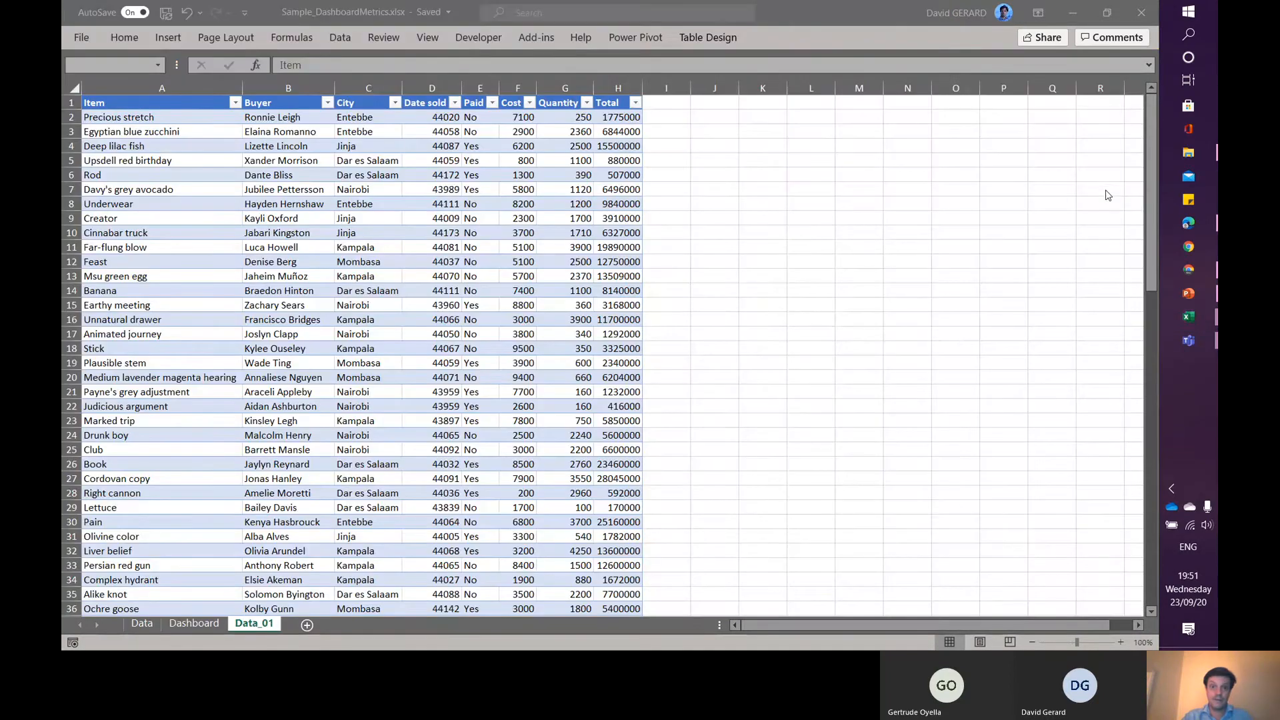
left_click(636, 37)
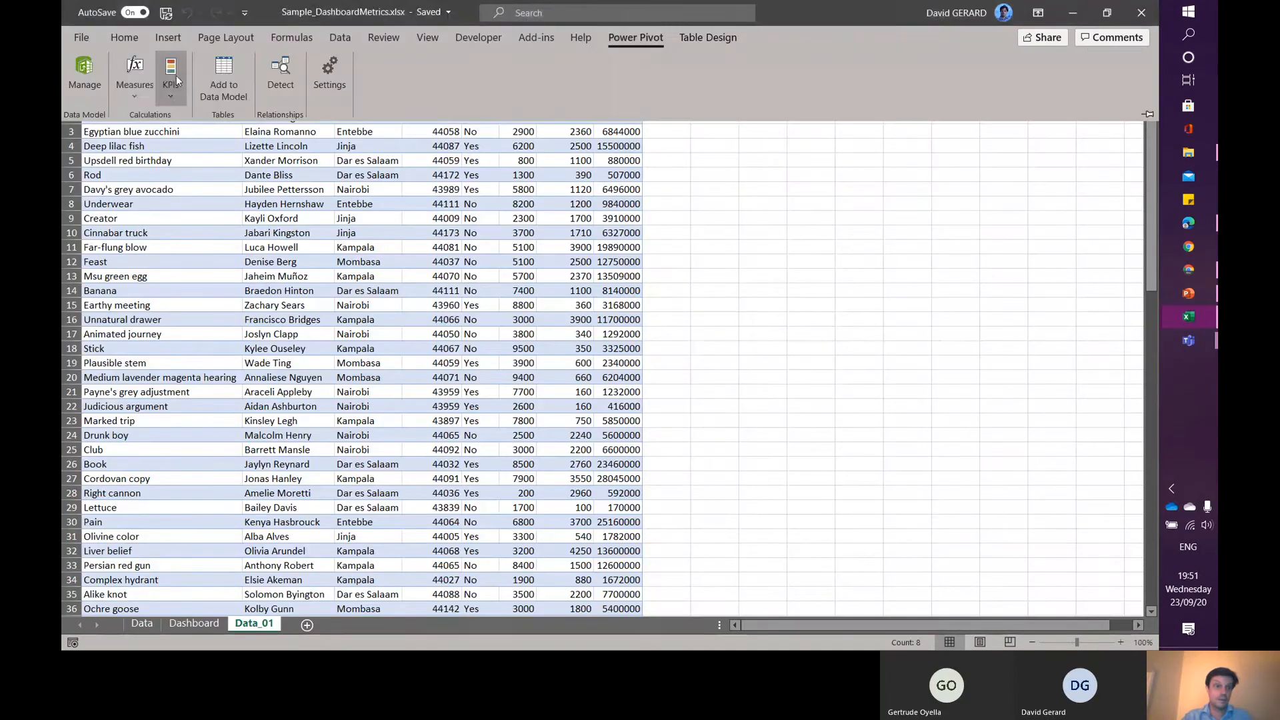
left_click(135, 77)
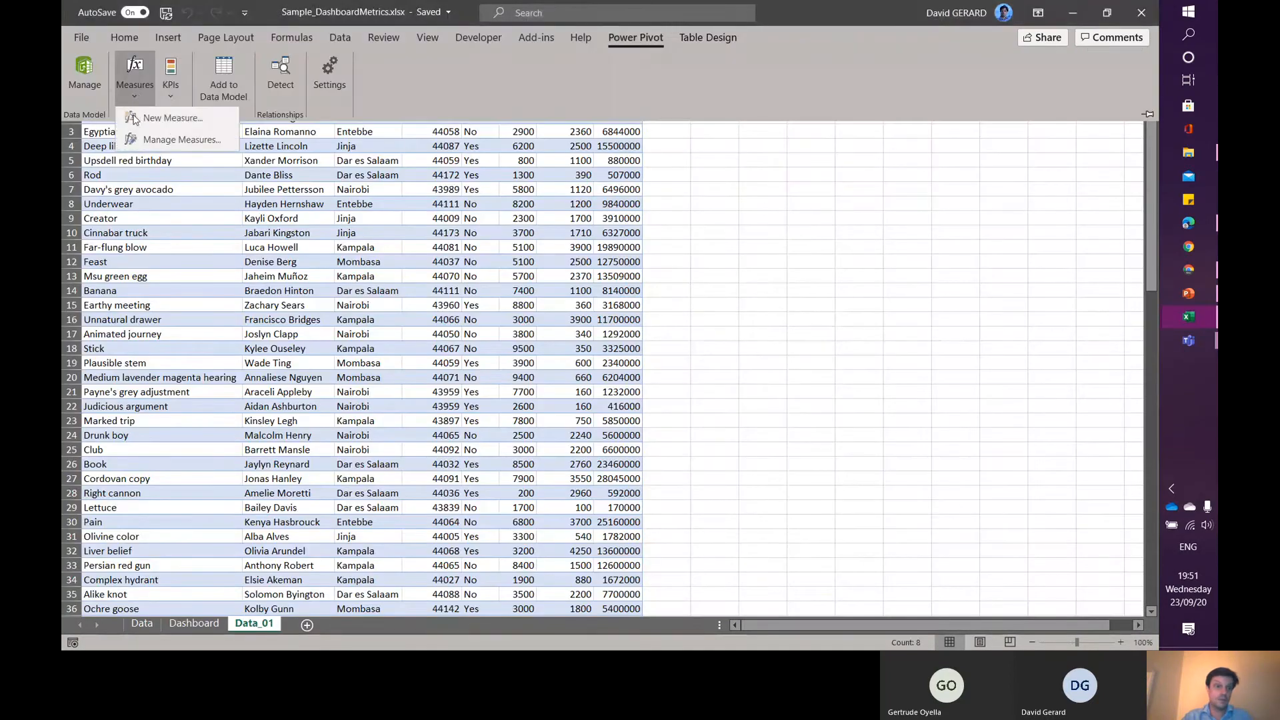
left_click(158, 138)
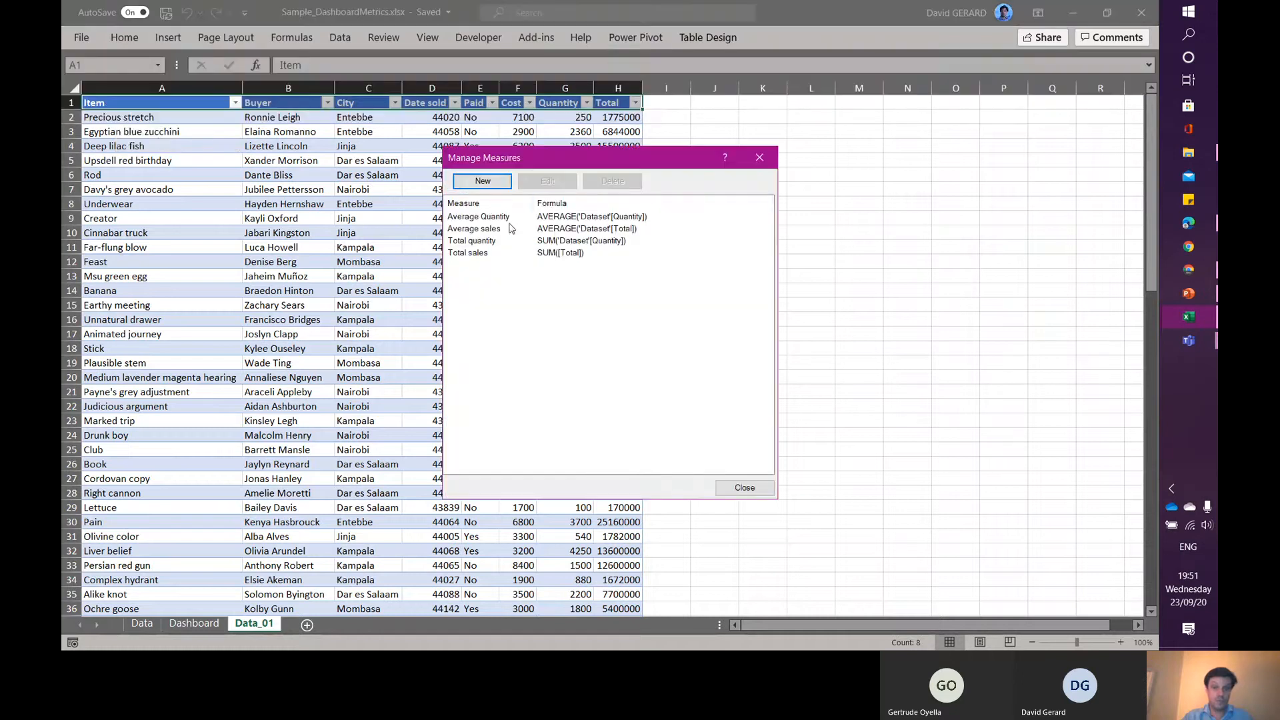
left_click(469, 258)
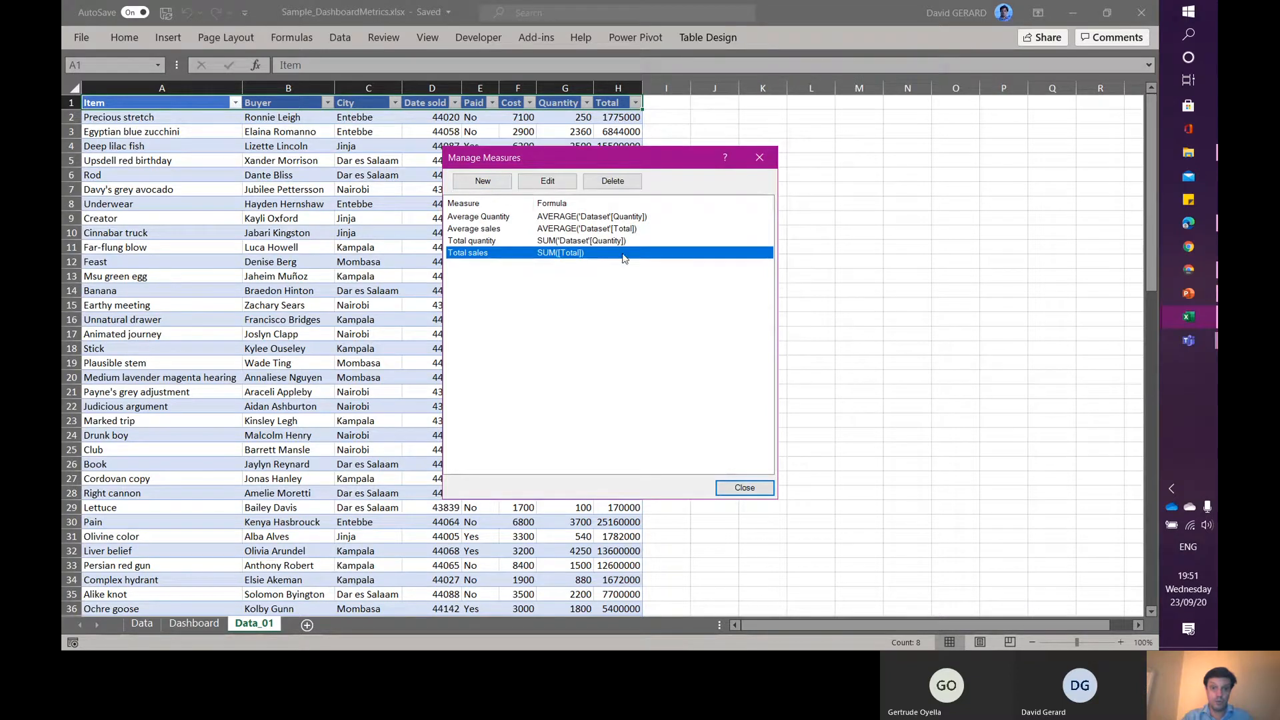
left_click(548, 181)
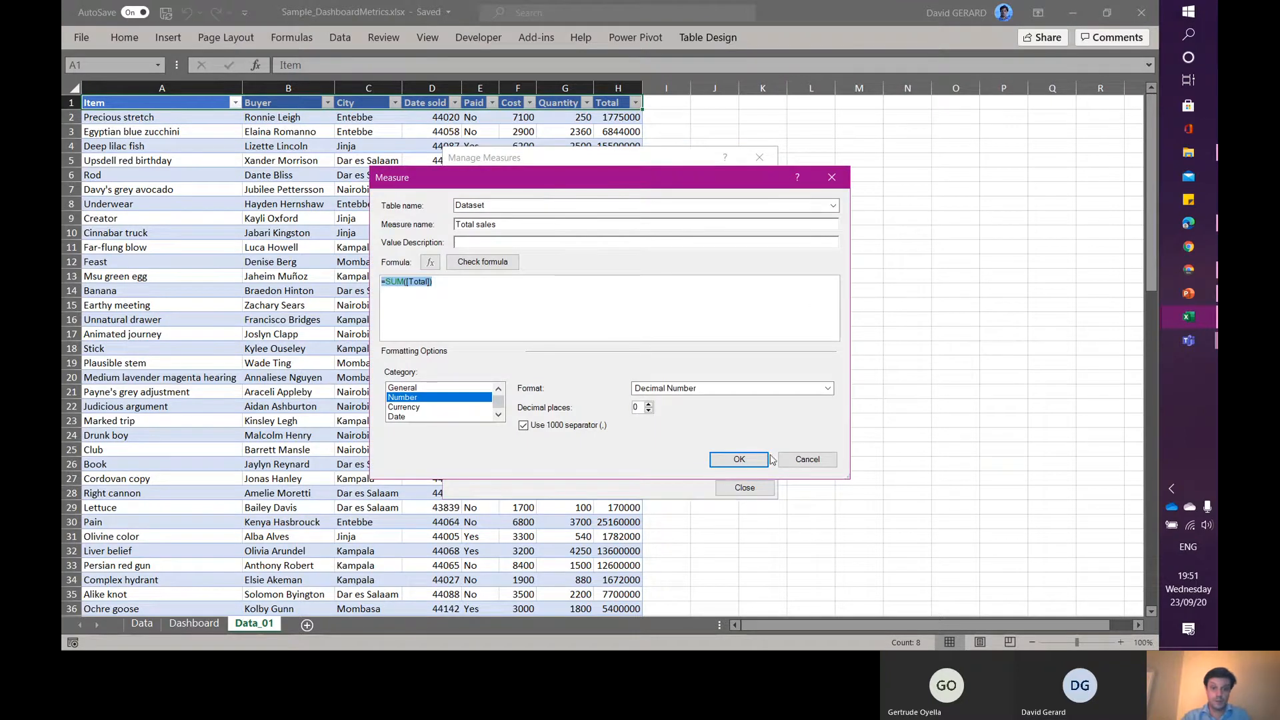
left_click(808, 460)
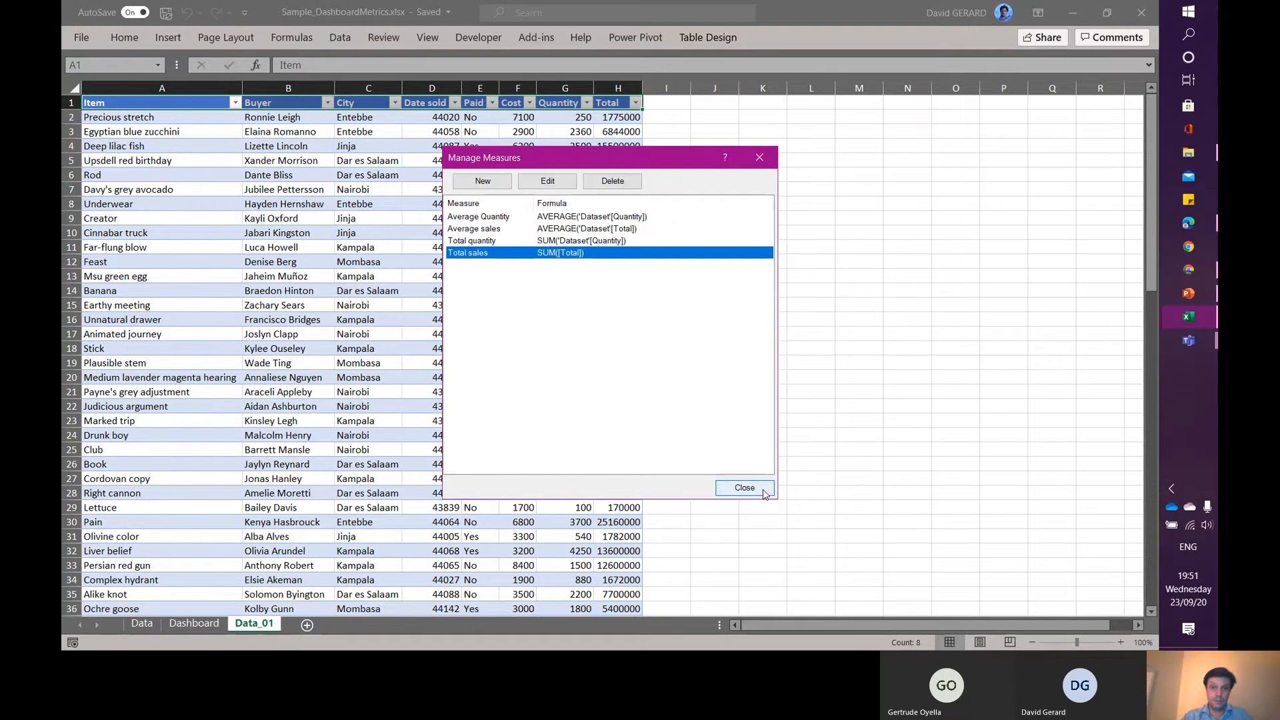
left_click(745, 488)
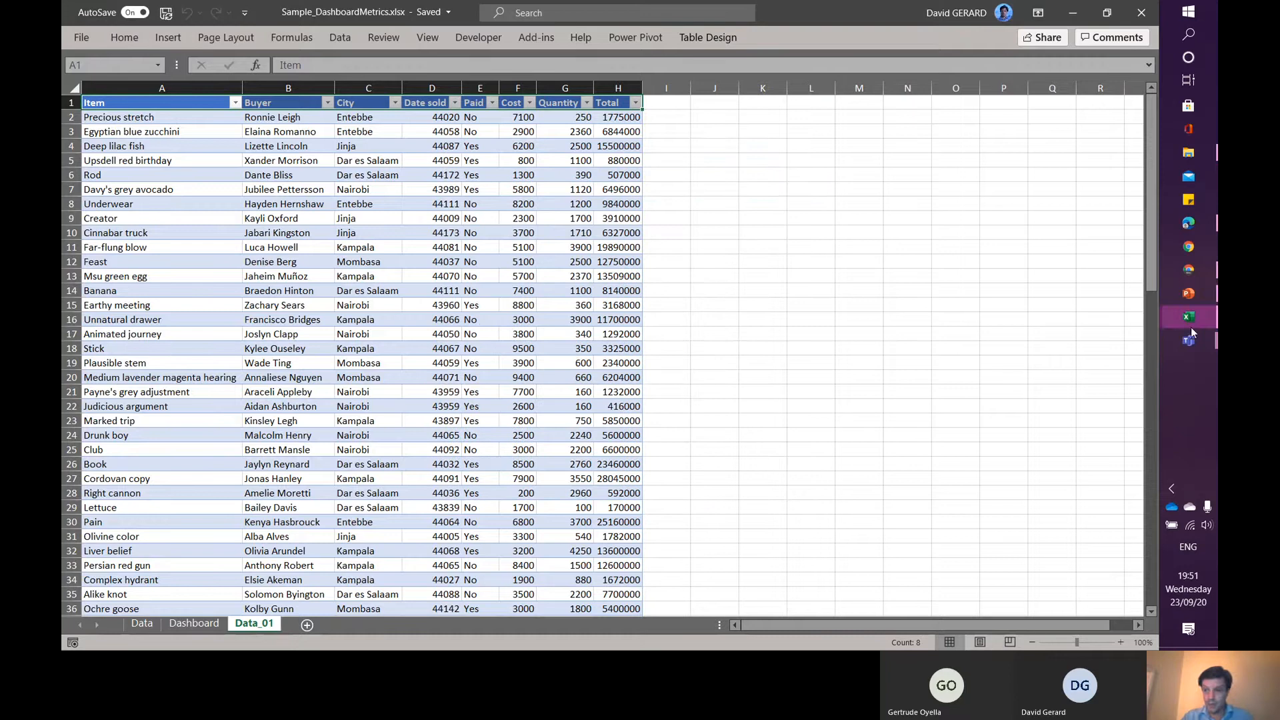
- Close the Book2 Power Pivot window and open the Power Pivot data model of Sample_DashboardMetrics
mouse_move(1192, 331)
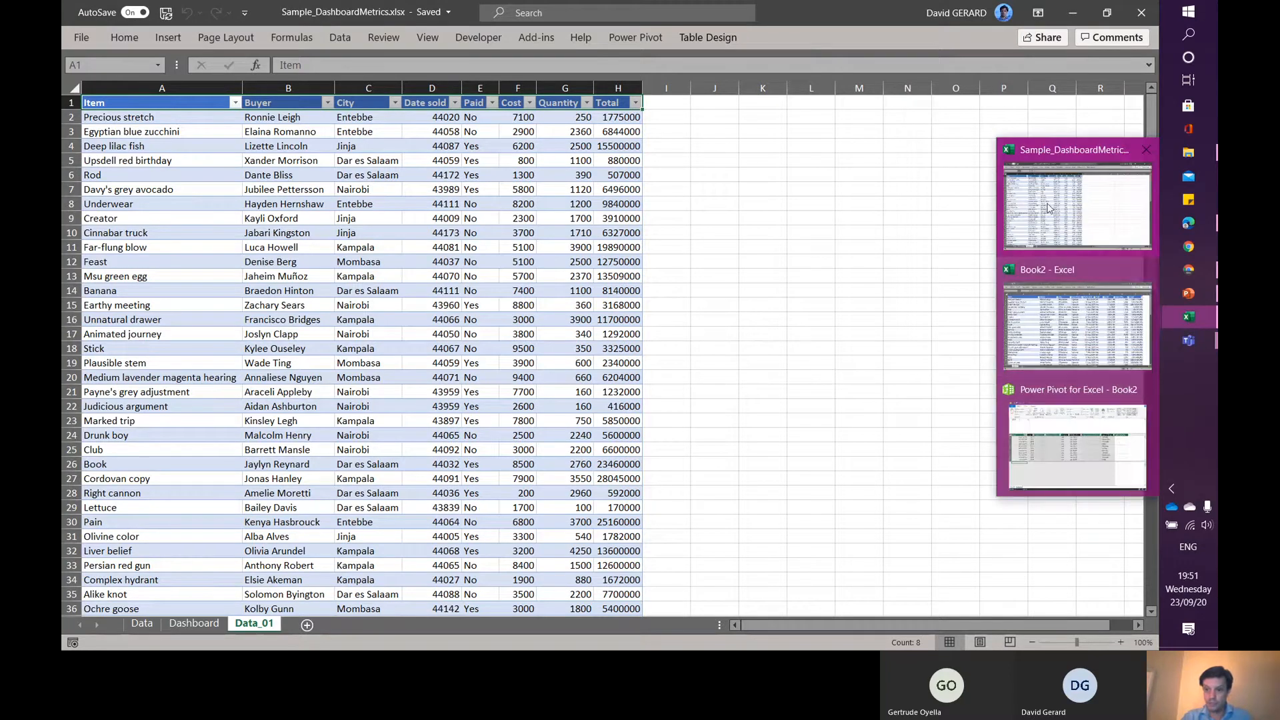
left_click(1081, 439)
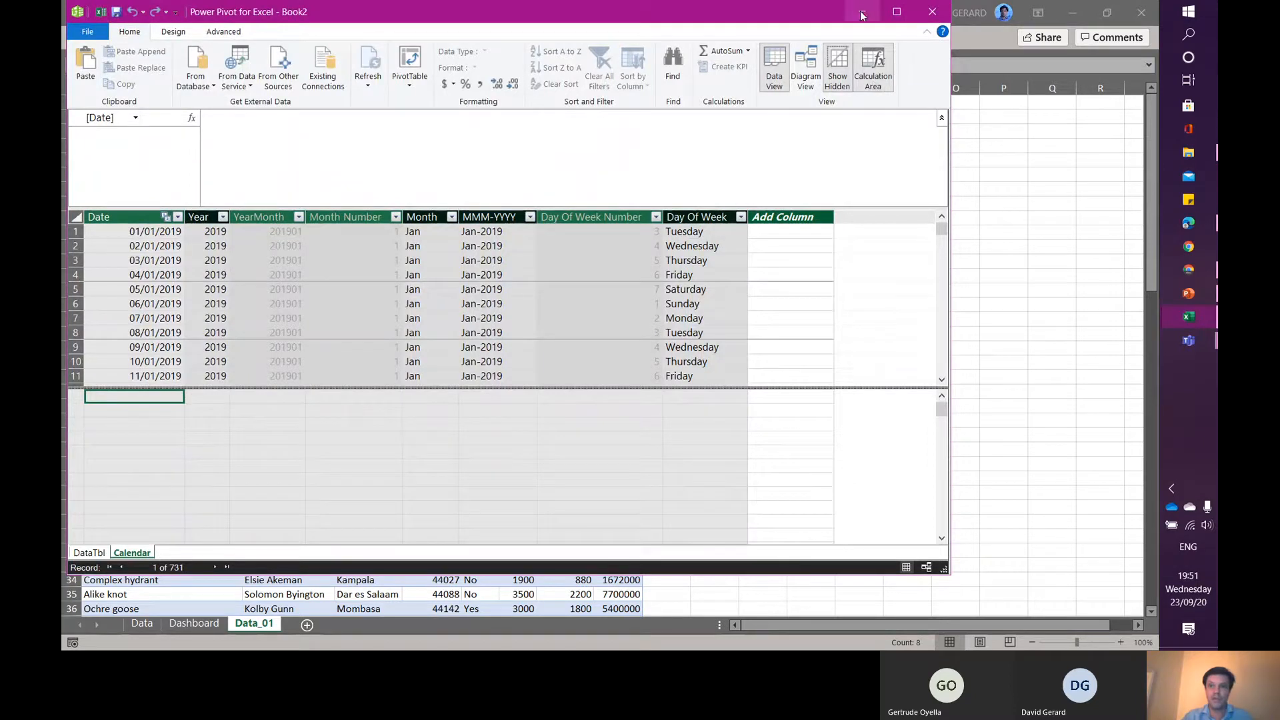
left_click(936, 13)
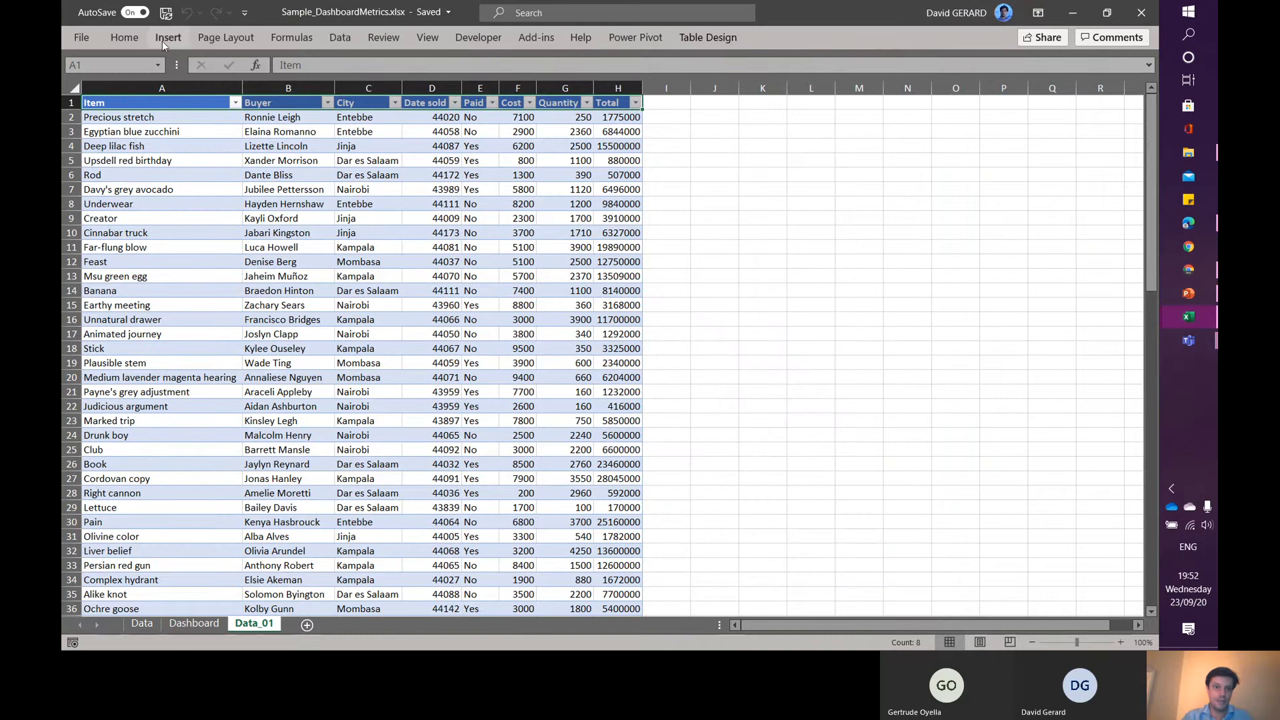
left_click(652, 40)
left_click(85, 73)
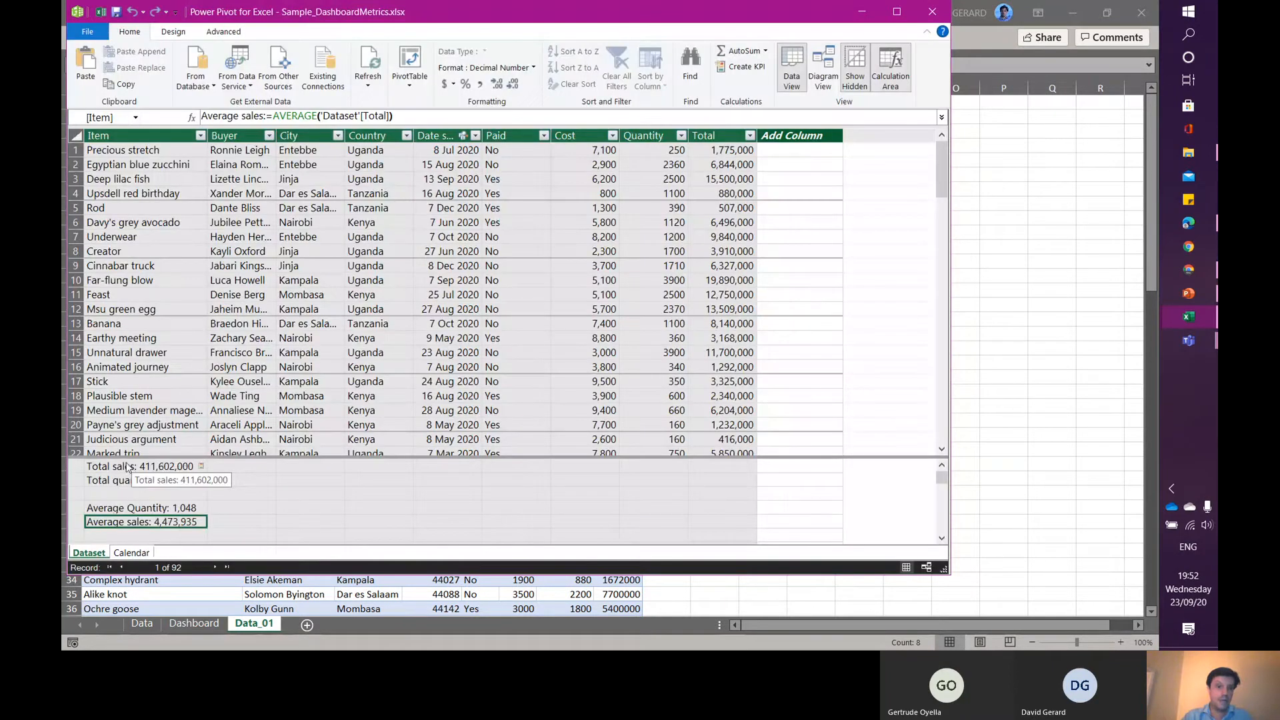
- Try to replace the Total sales measure's formula with a reference to the Total quantity measure
left_click(126, 467)
double_click(286, 115)
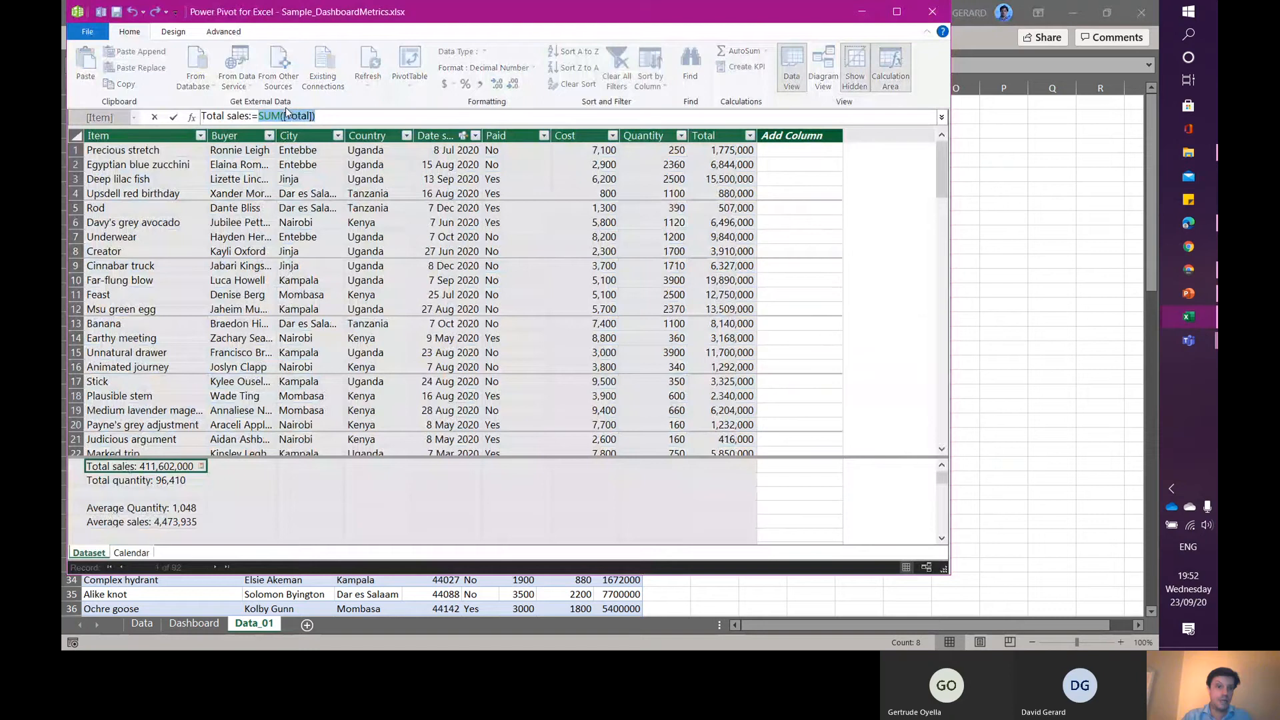
left_click(145, 480)
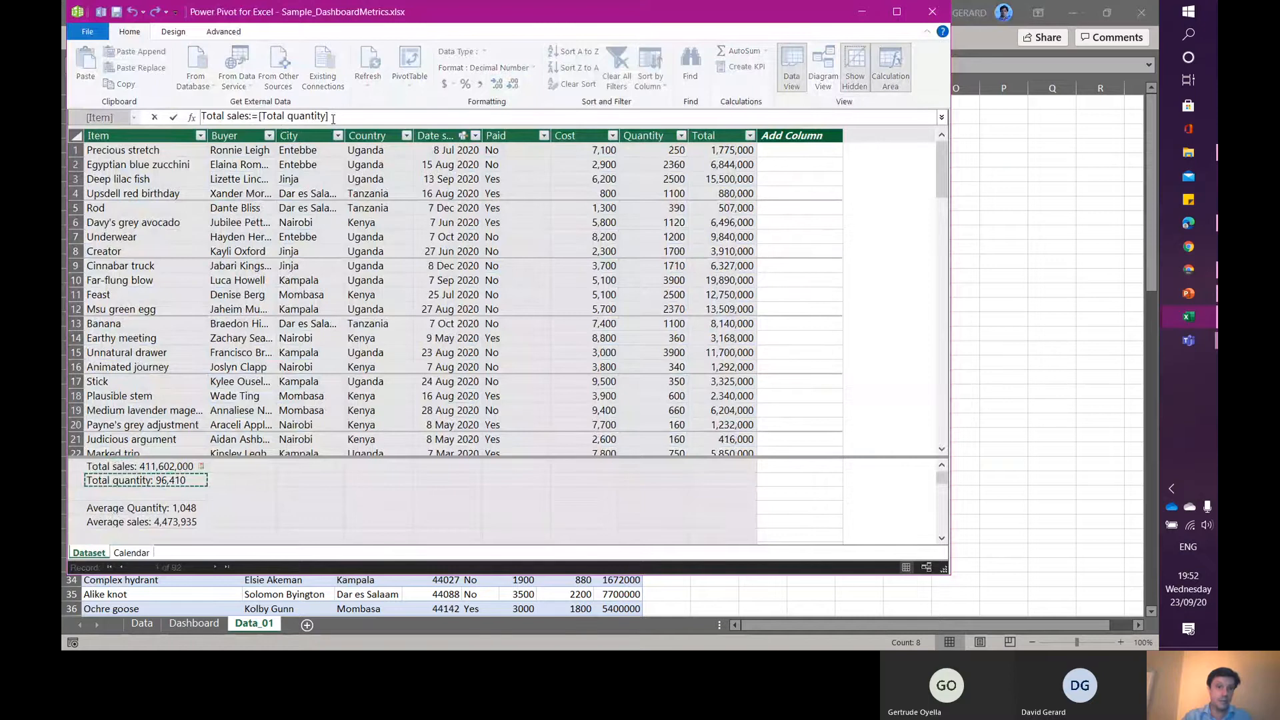
key("Return")
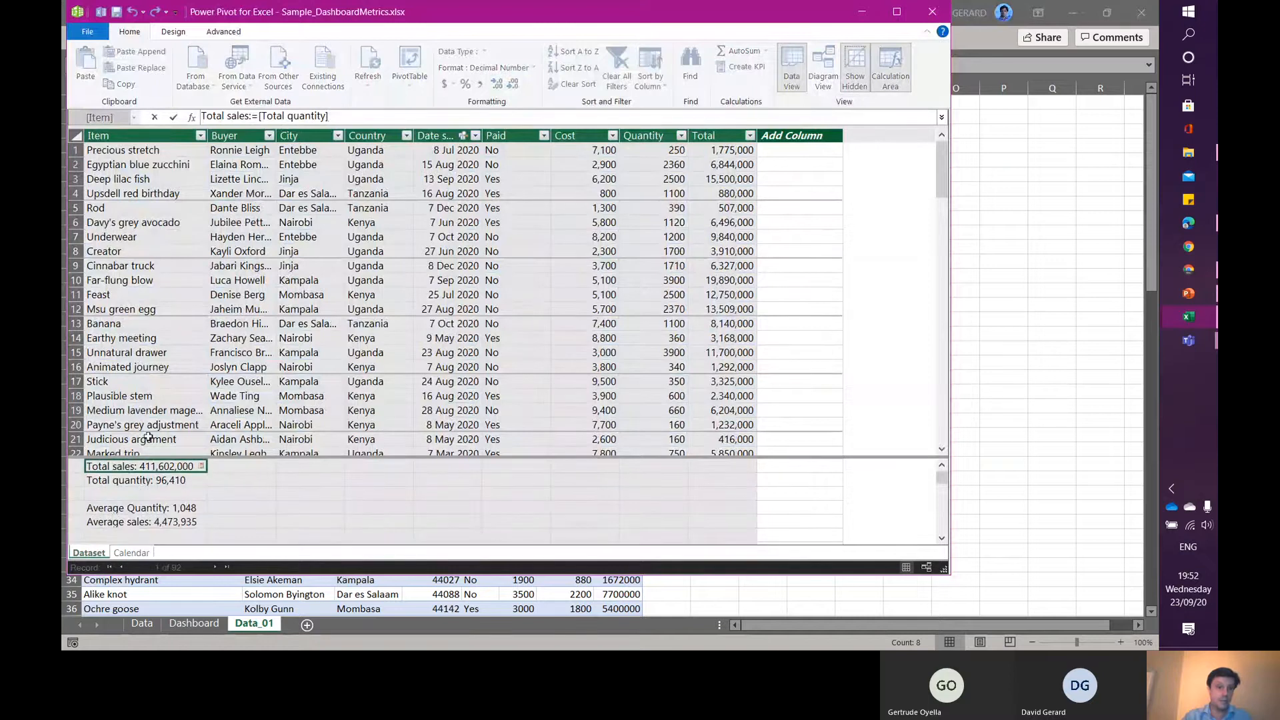
key("Escape")
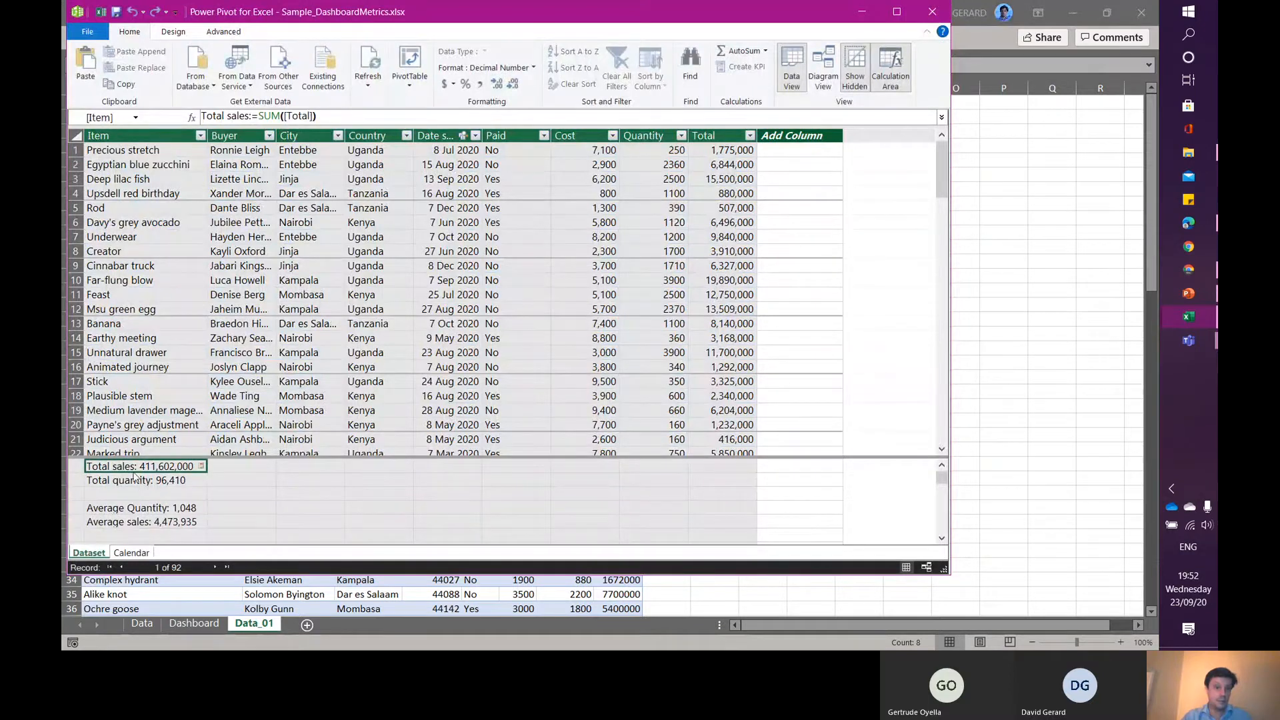
- Review the formulas of the Total quantity and Average Quantity measures in the calculation area
left_click(130, 482)
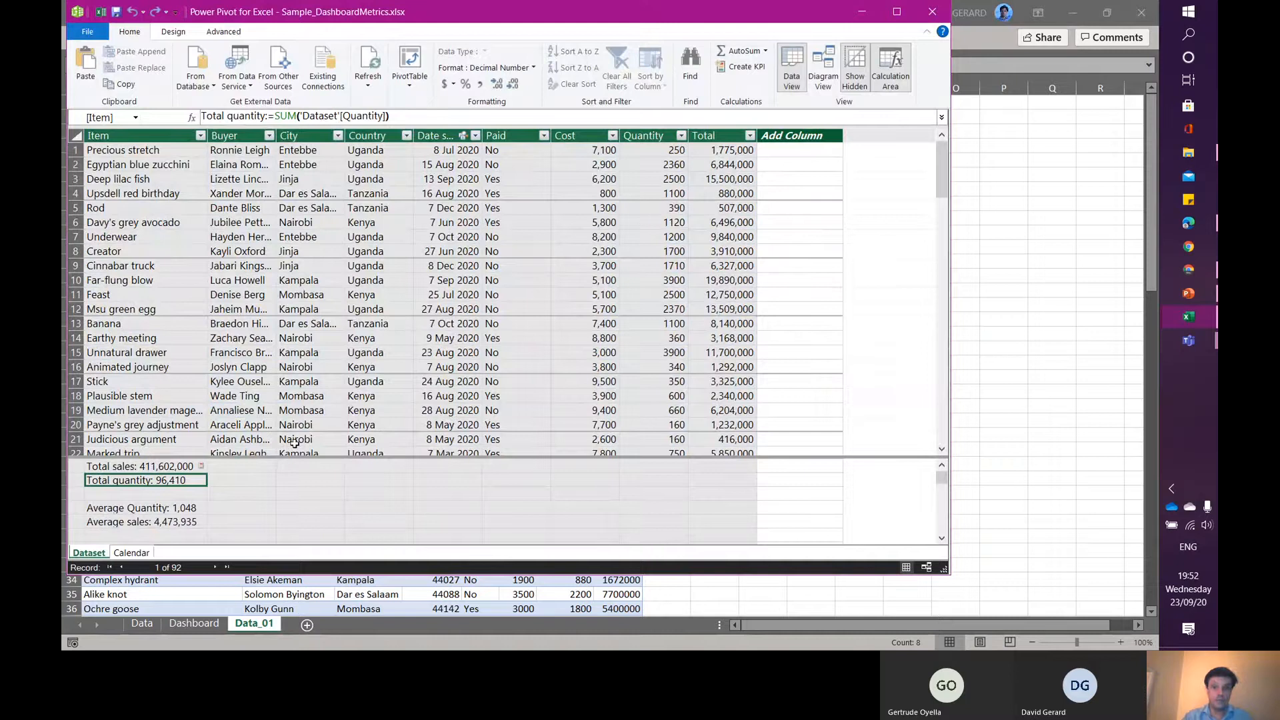
left_click(129, 508)
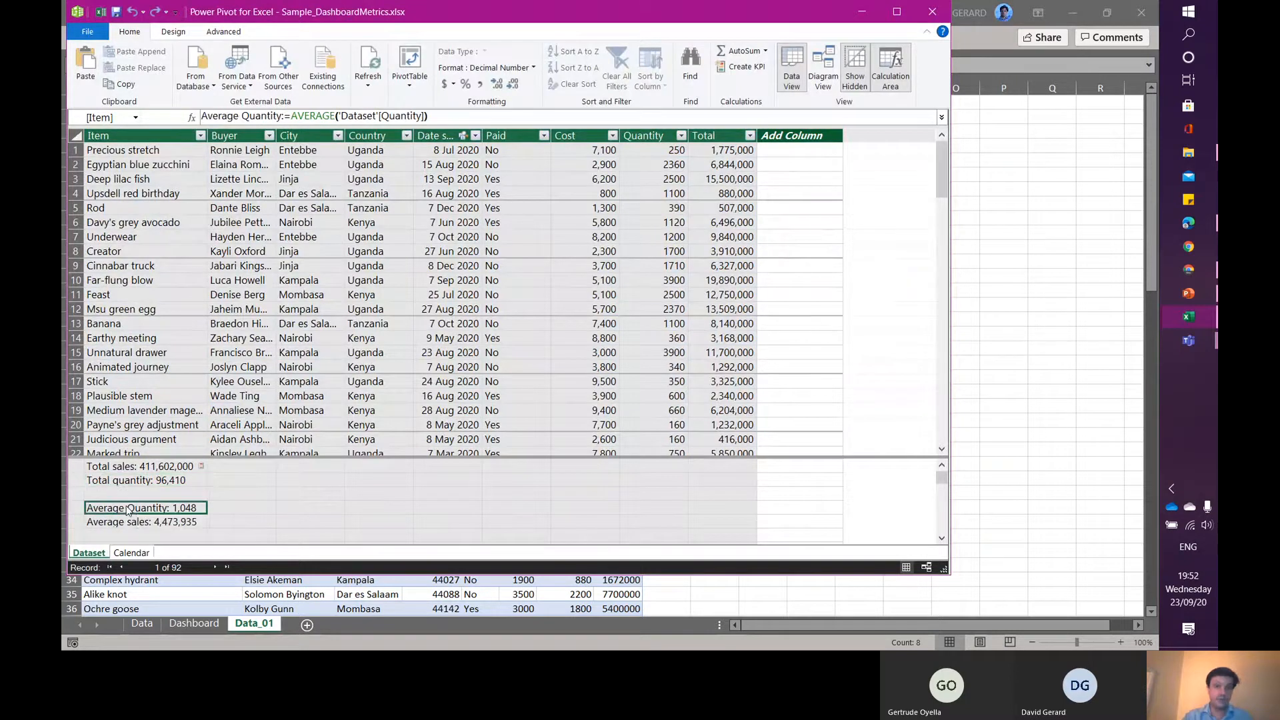
- Set the Average sales and Average Quantity measures' format to Whole Number
left_click(120, 526)
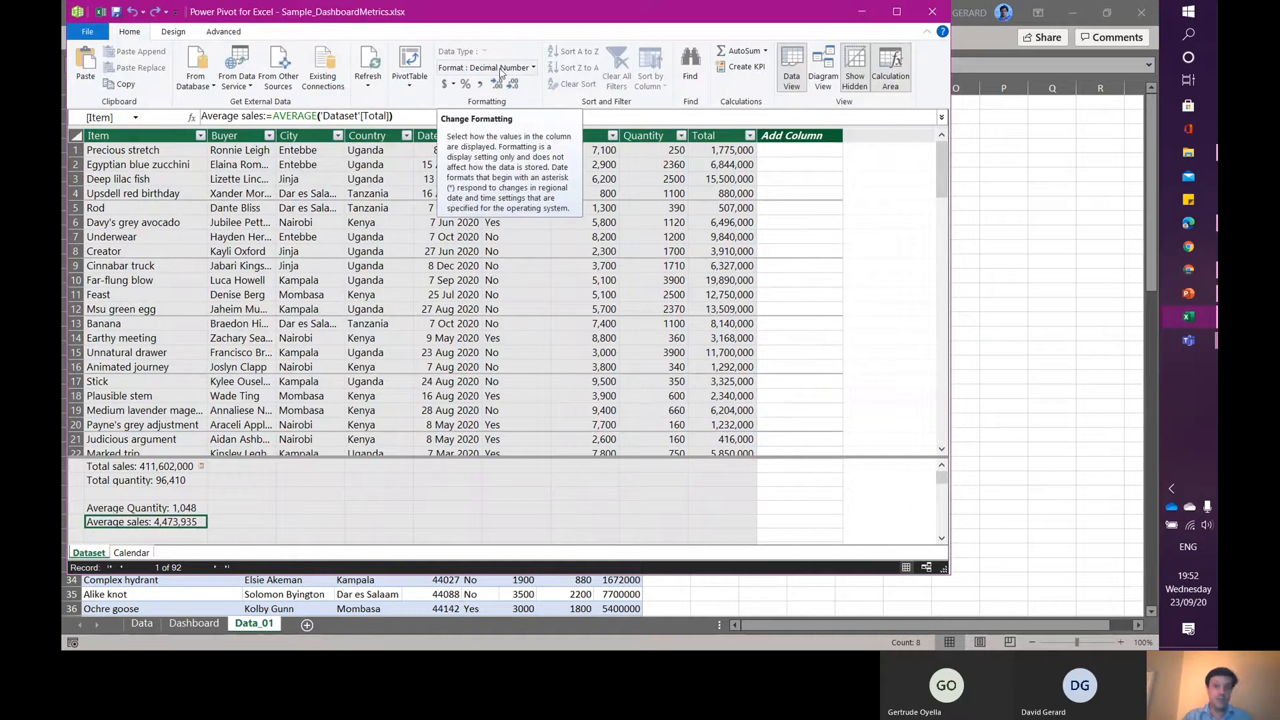
left_click(533, 69)
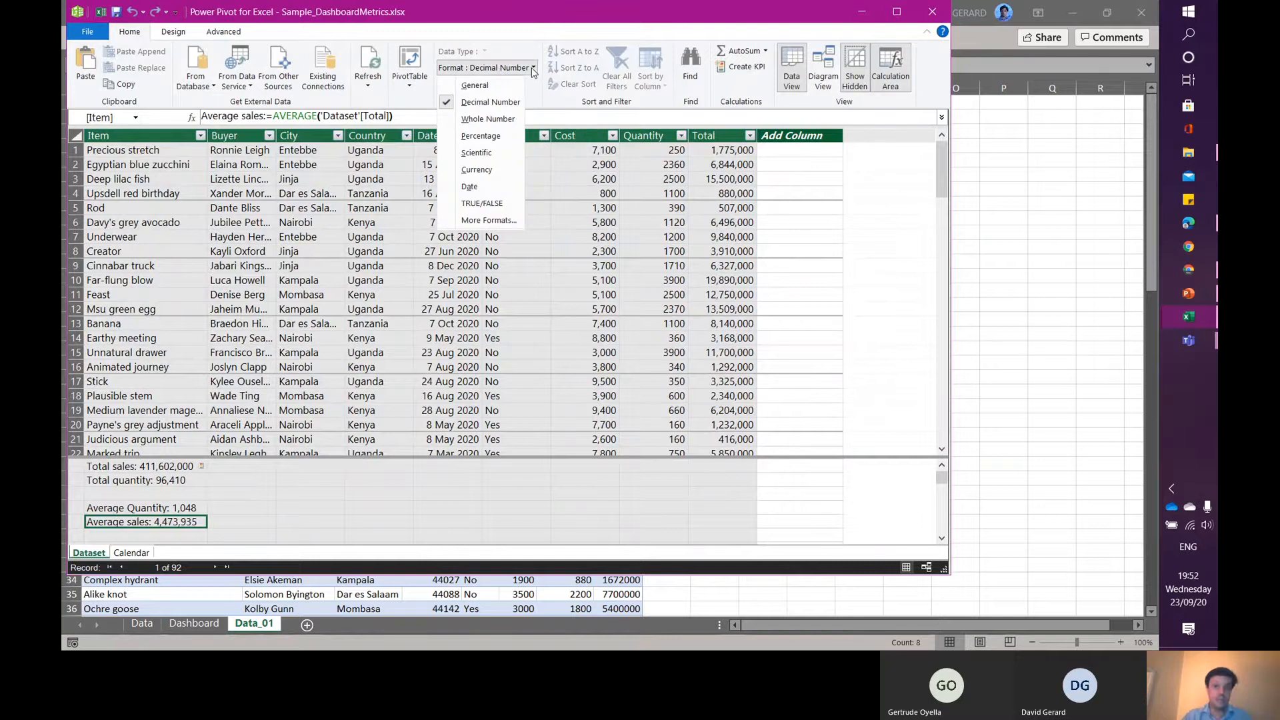
left_click(502, 122)
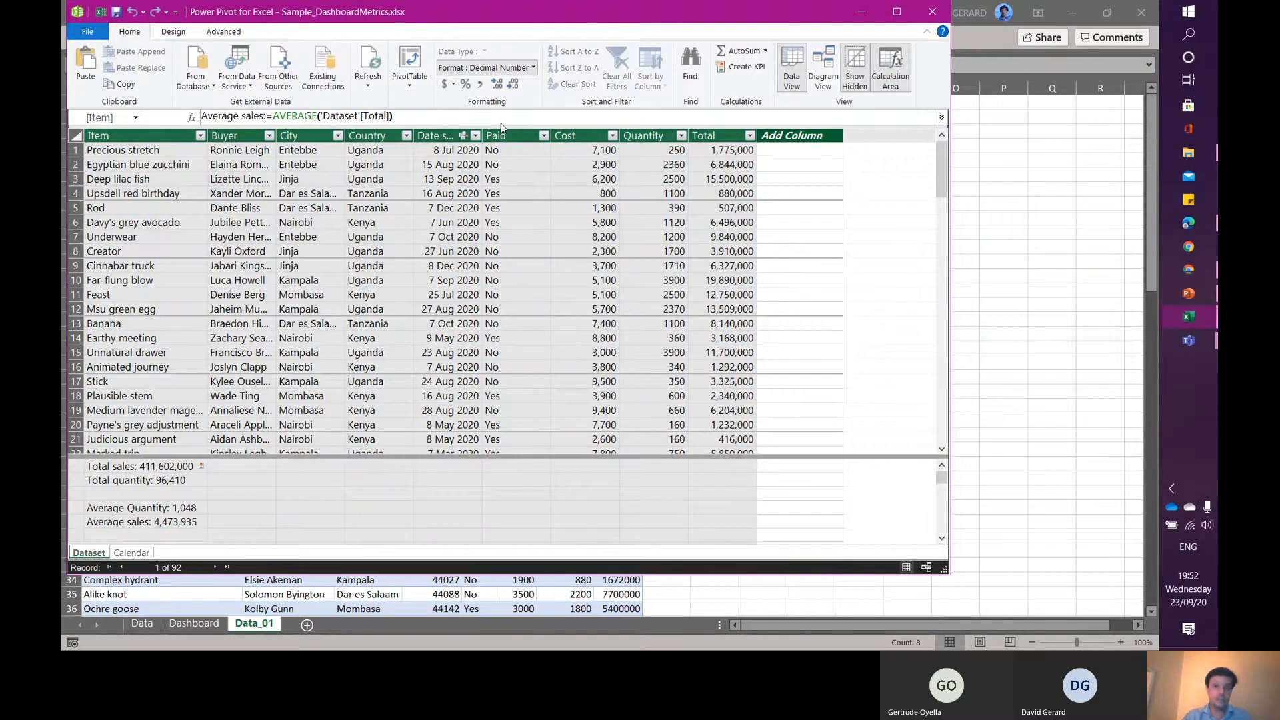
left_click(170, 508)
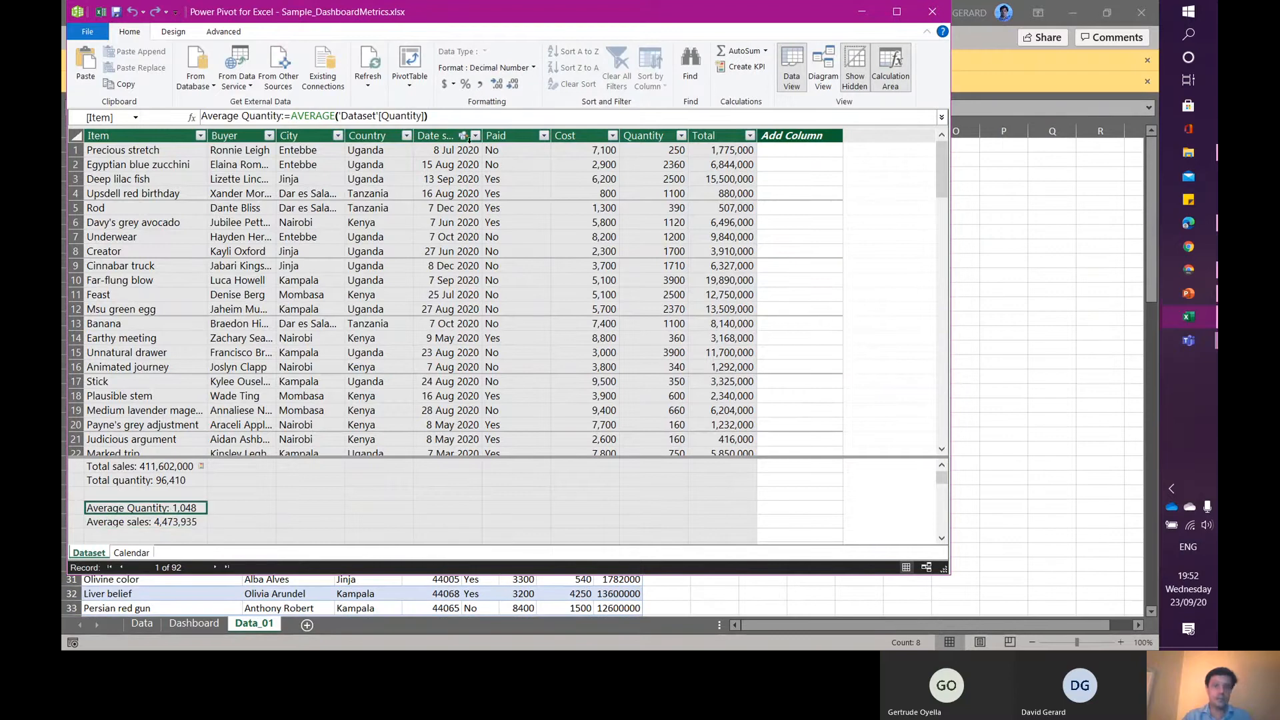
left_click(530, 69)
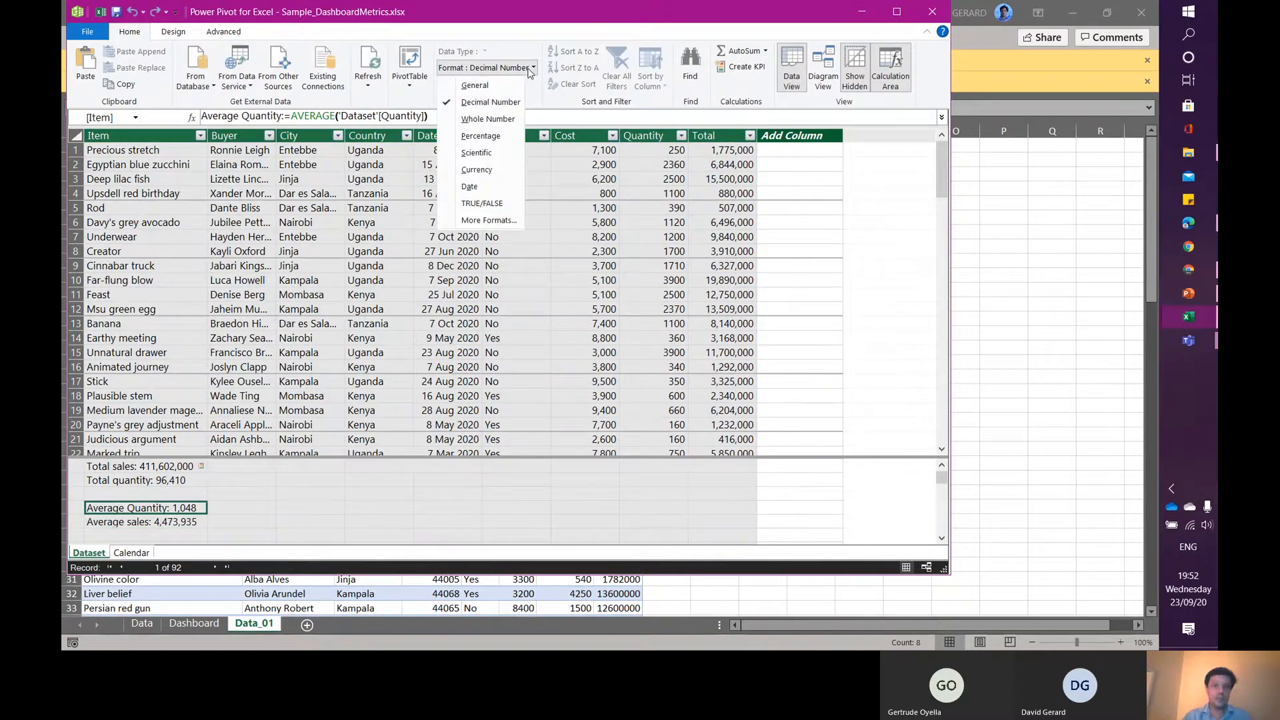
left_click(487, 119)
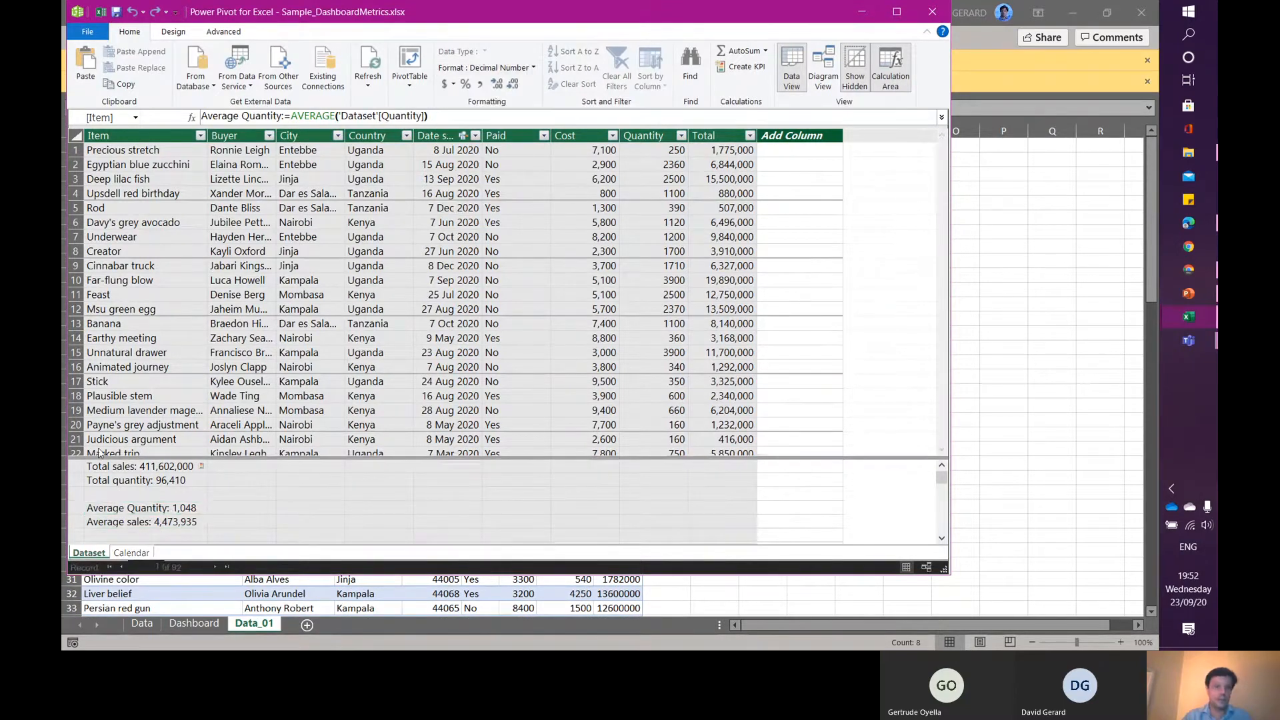
- Set the Total sales and Total quantity measures' format to Whole Number as well
left_click(134, 480)
left_click(133, 467)
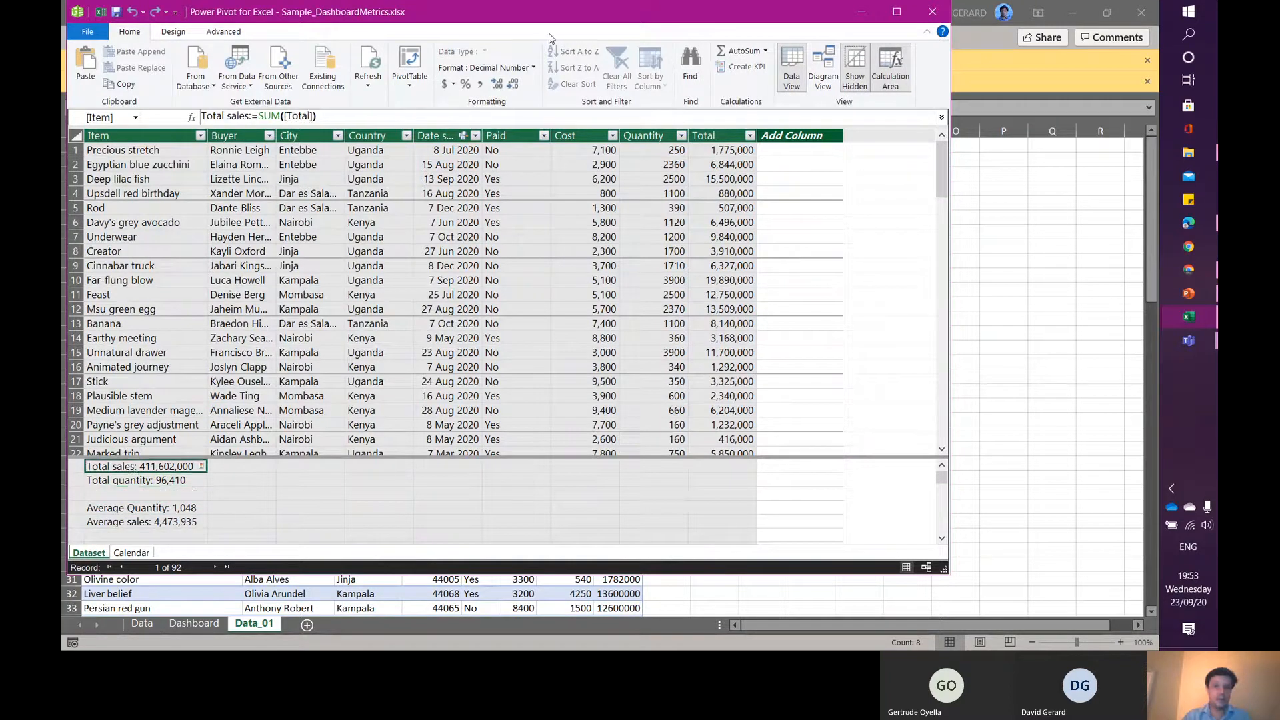
left_click(534, 67)
left_click(487, 119)
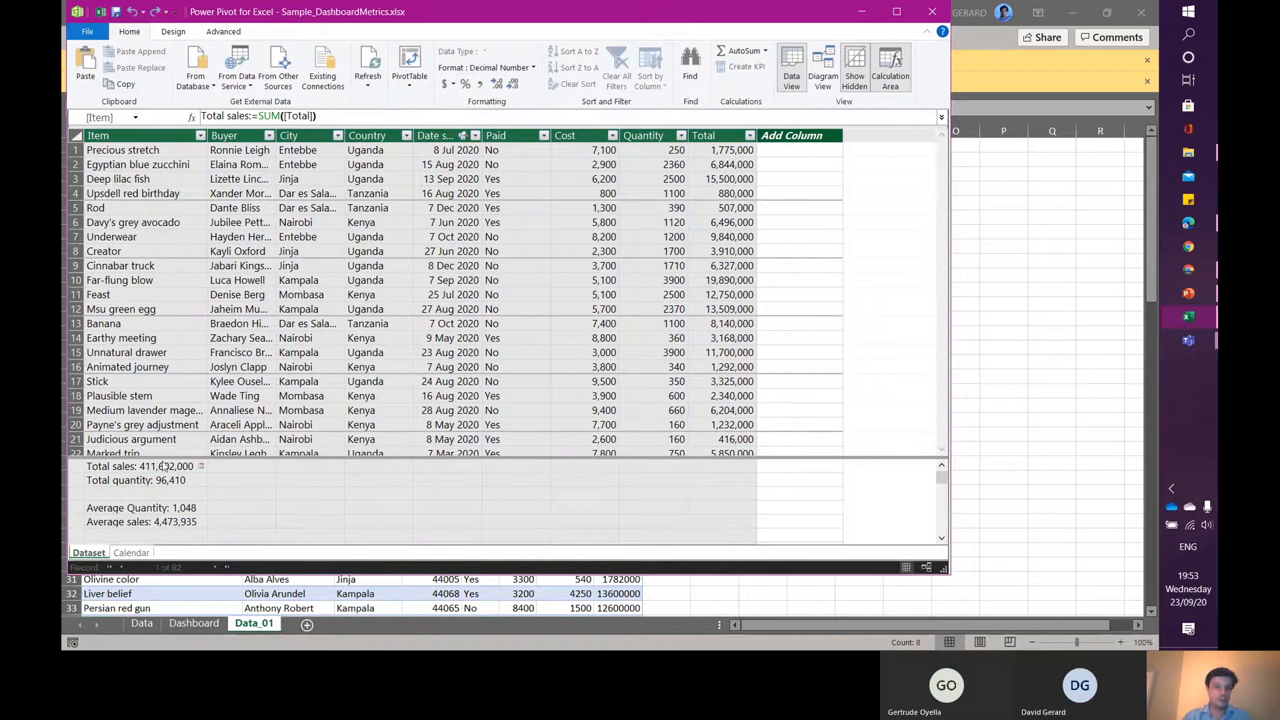
left_click(147, 481)
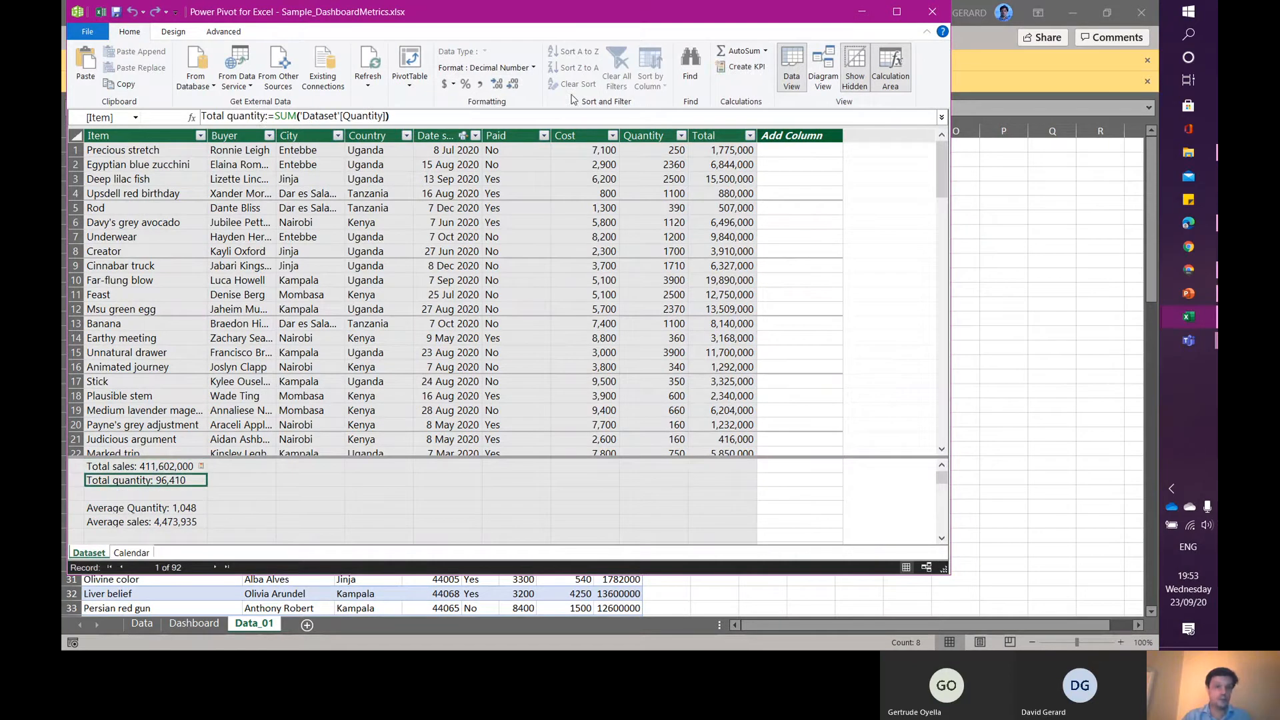
left_click(531, 68)
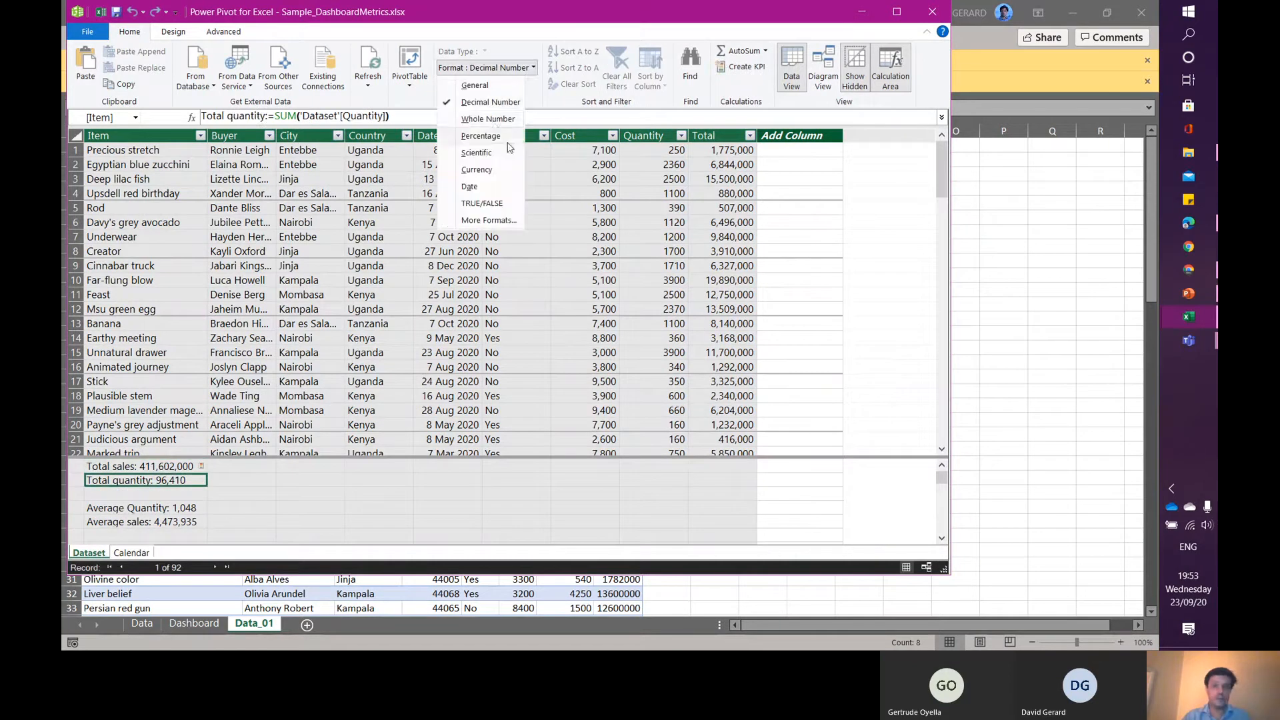
left_click(491, 120)
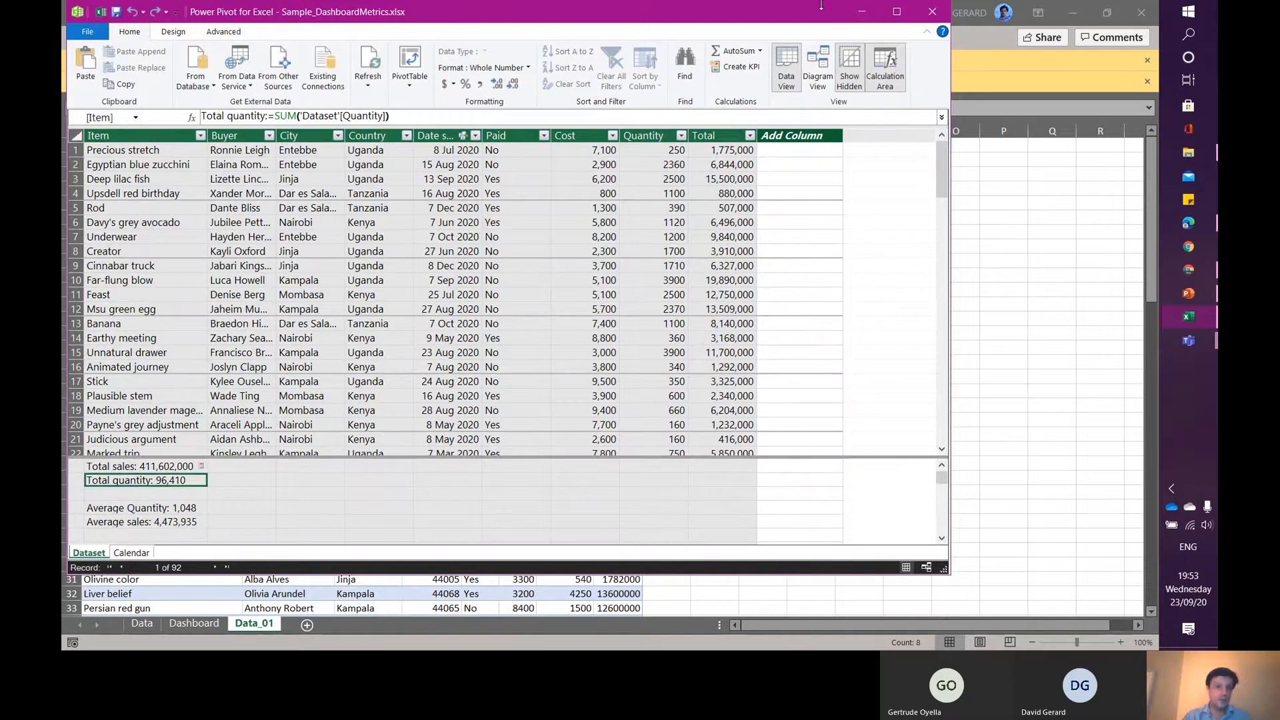
- Close the Power Pivot window and add a new worksheet named Dashboard_01
left_click(933, 13)
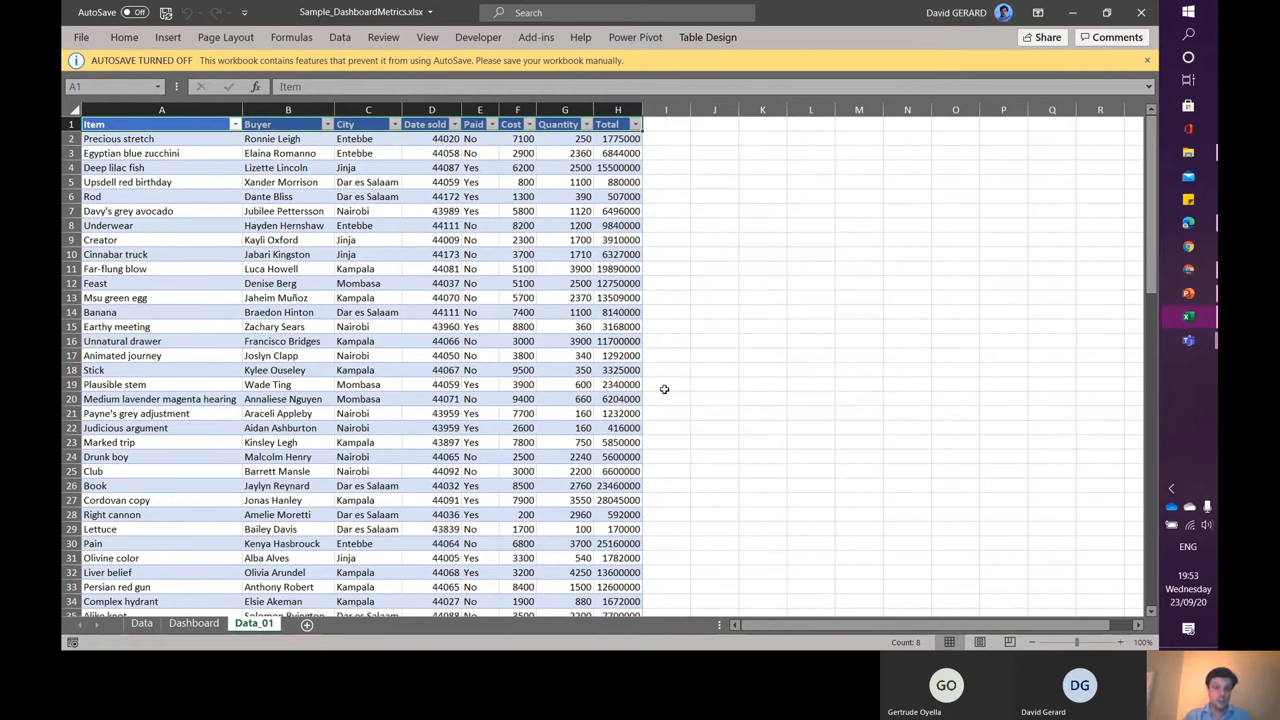
left_click(306, 625)
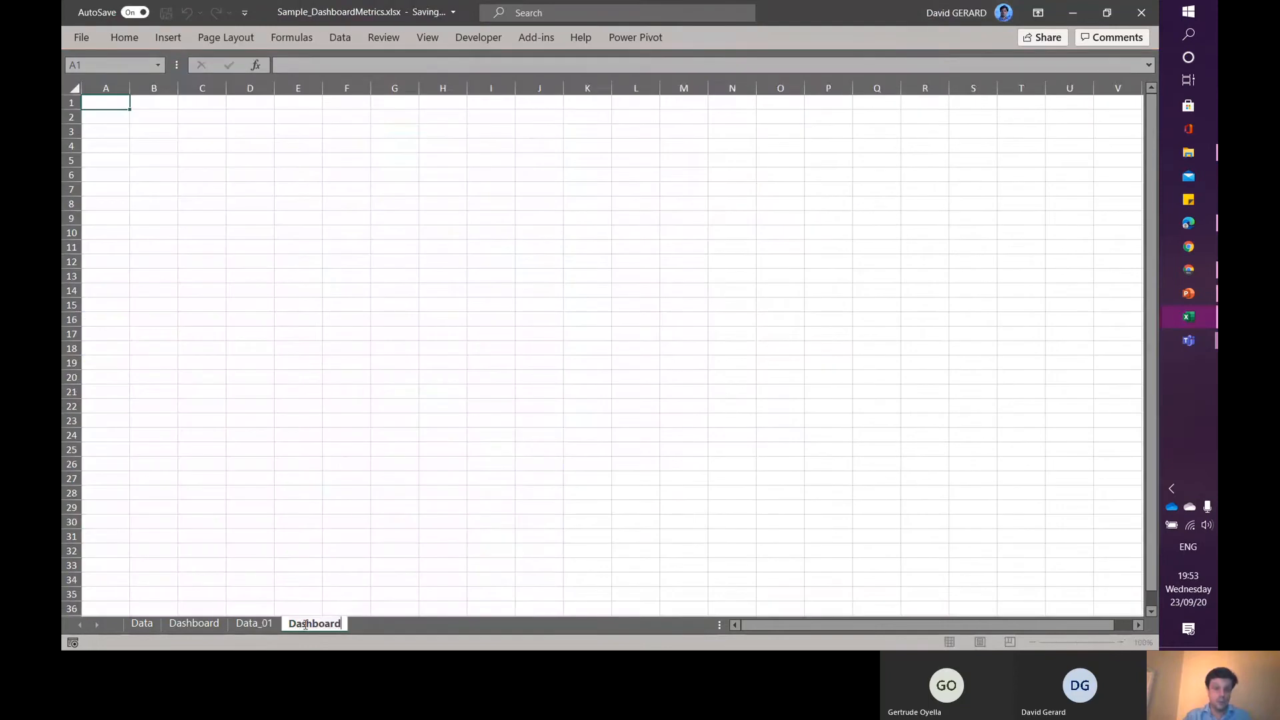
type("_01")
key("Return")
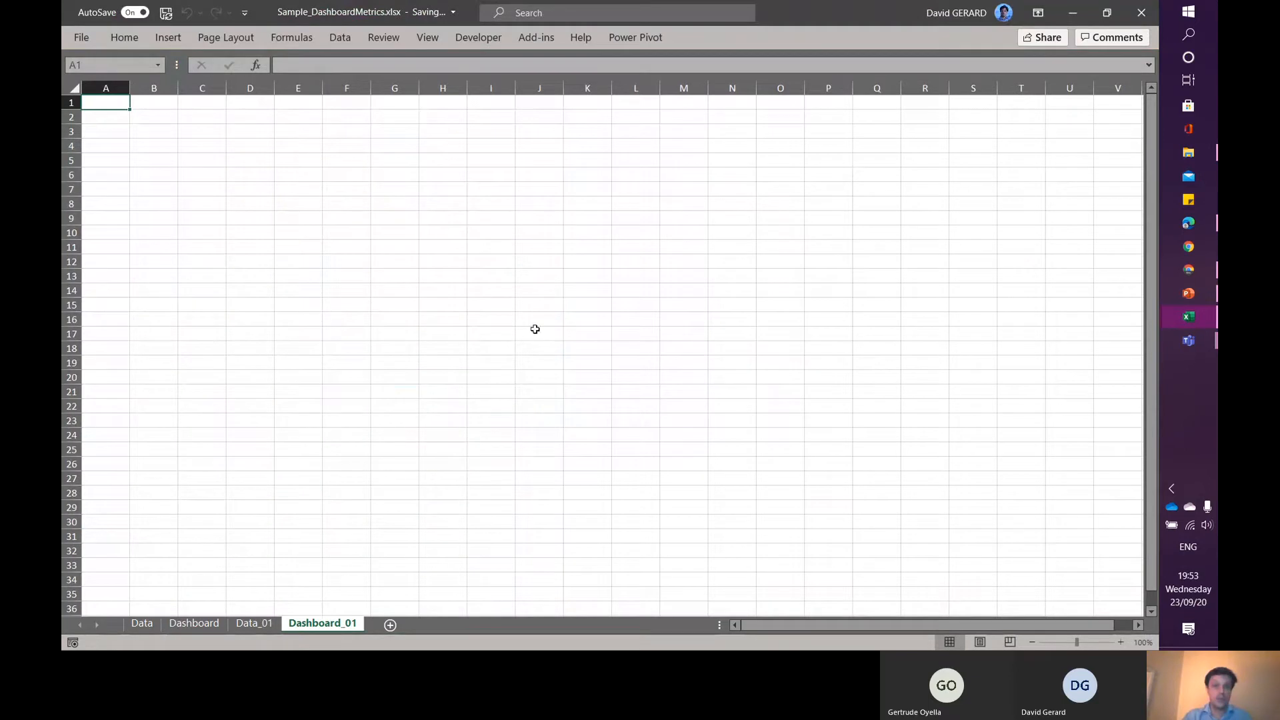
- Fill the entire sheet with White, Background 1, Darker 25% grey and remove all cell borders
left_click(76, 89)
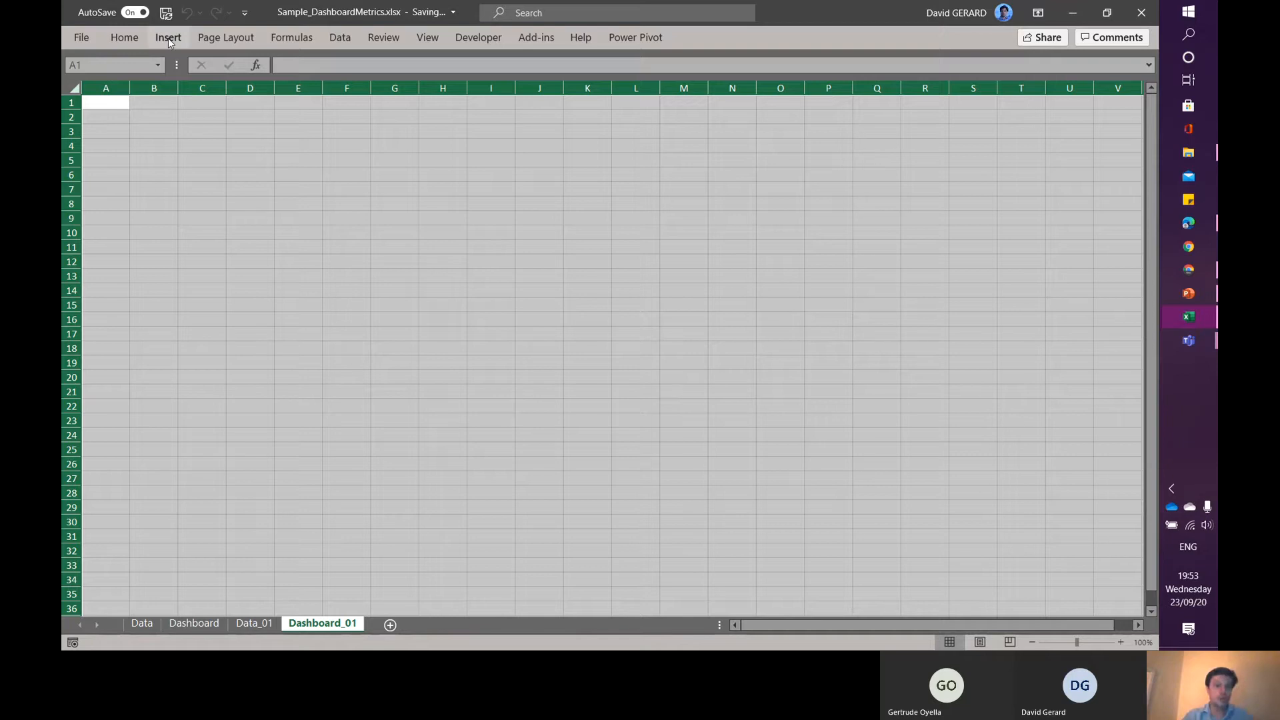
left_click(121, 40)
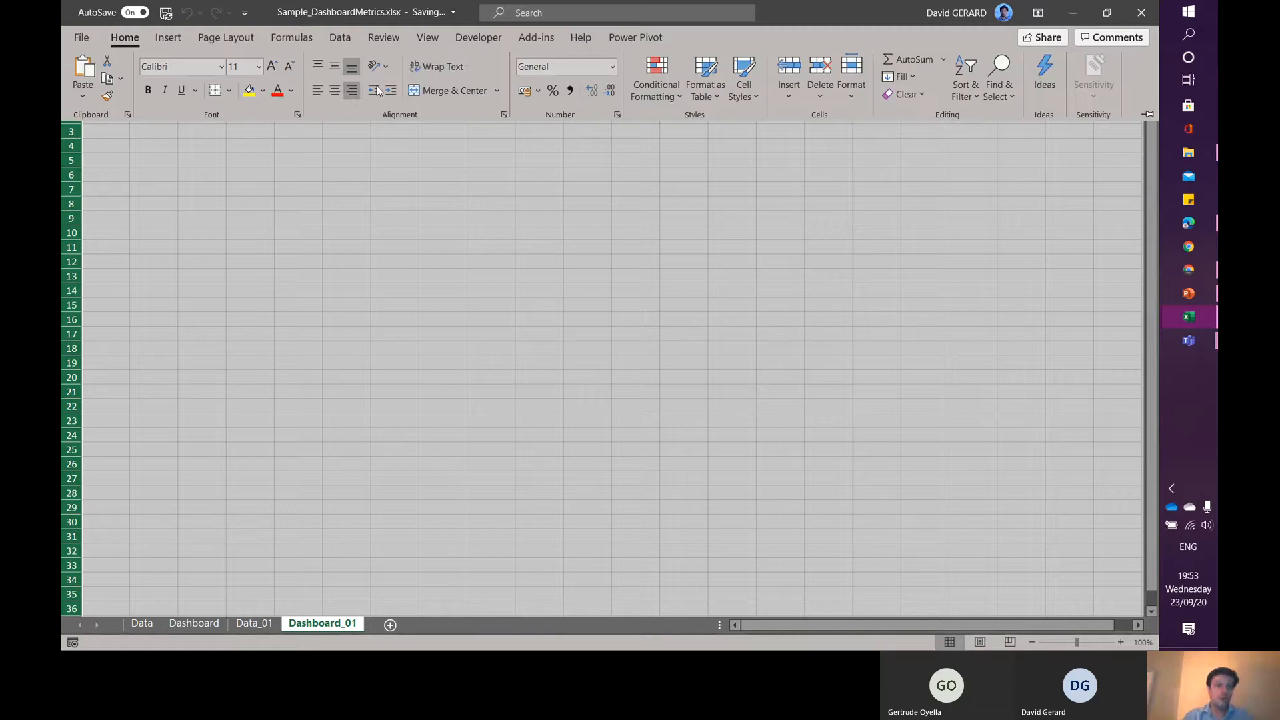
left_click(264, 92)
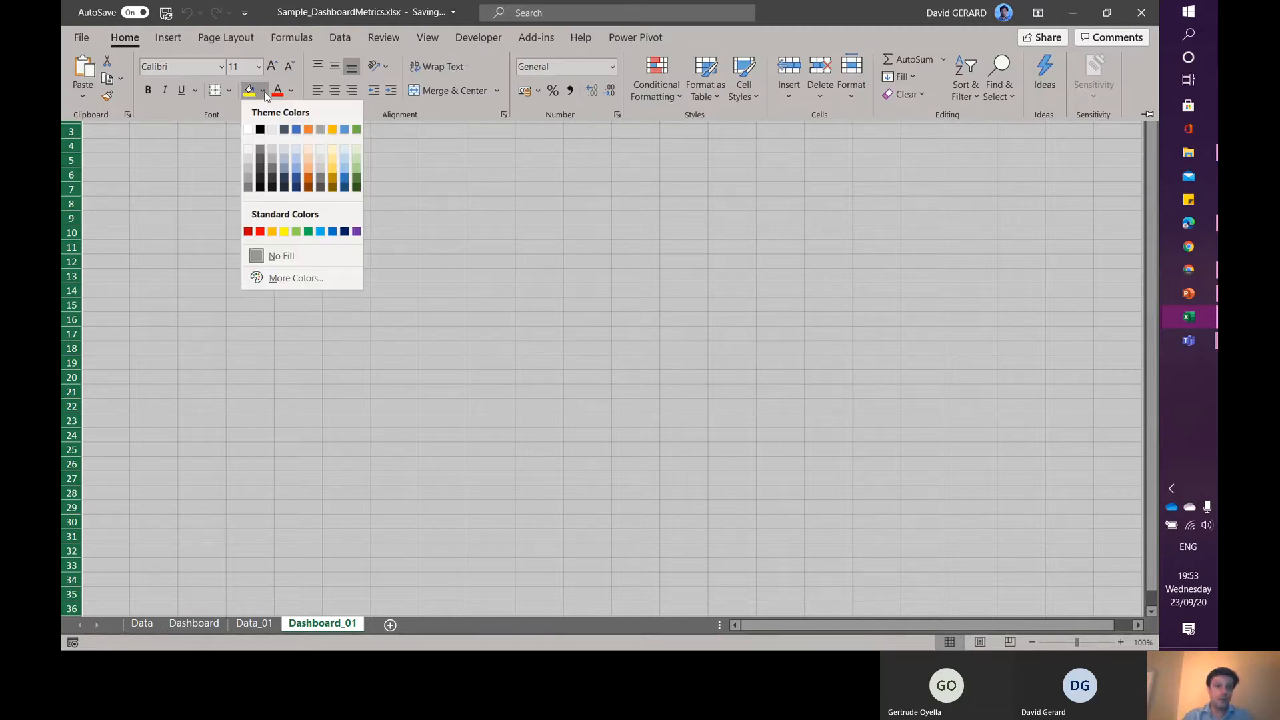
left_click(248, 176)
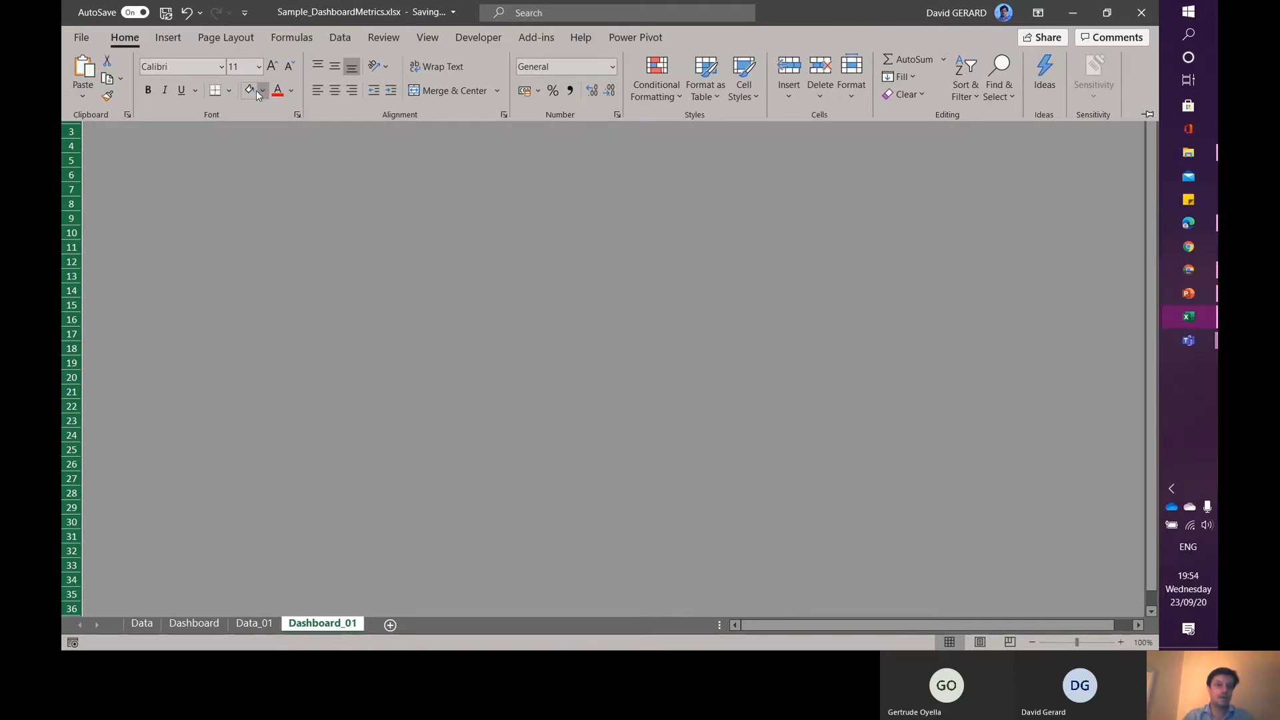
left_click(230, 91)
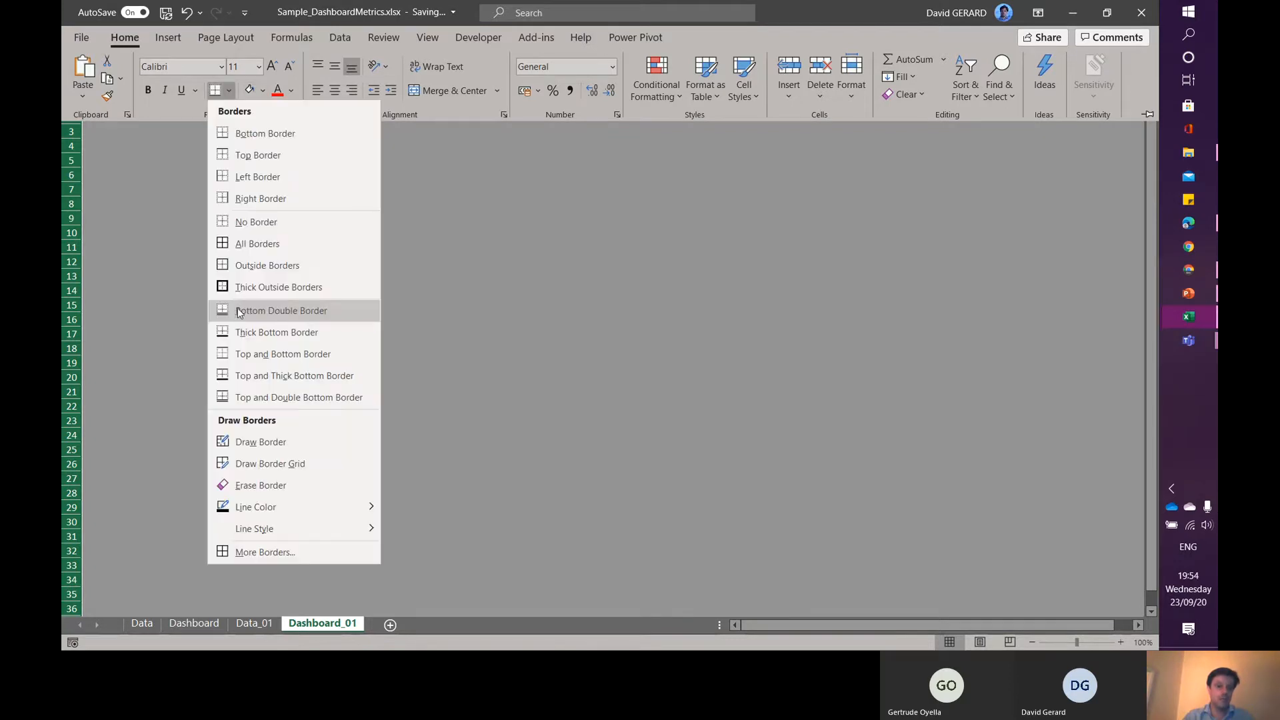
left_click(270, 222)
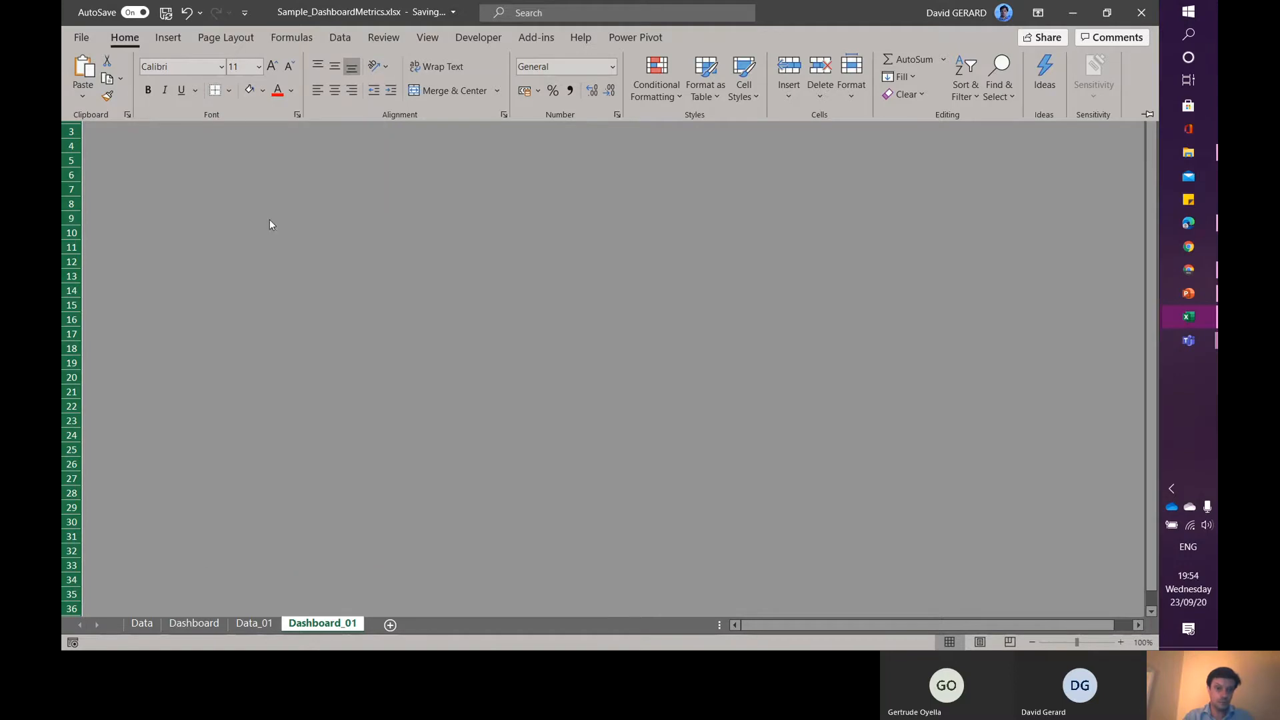
- Fill the range C3:R34 with white to form the dashboard canvas, and collapse the ribbon
left_click(216, 172)
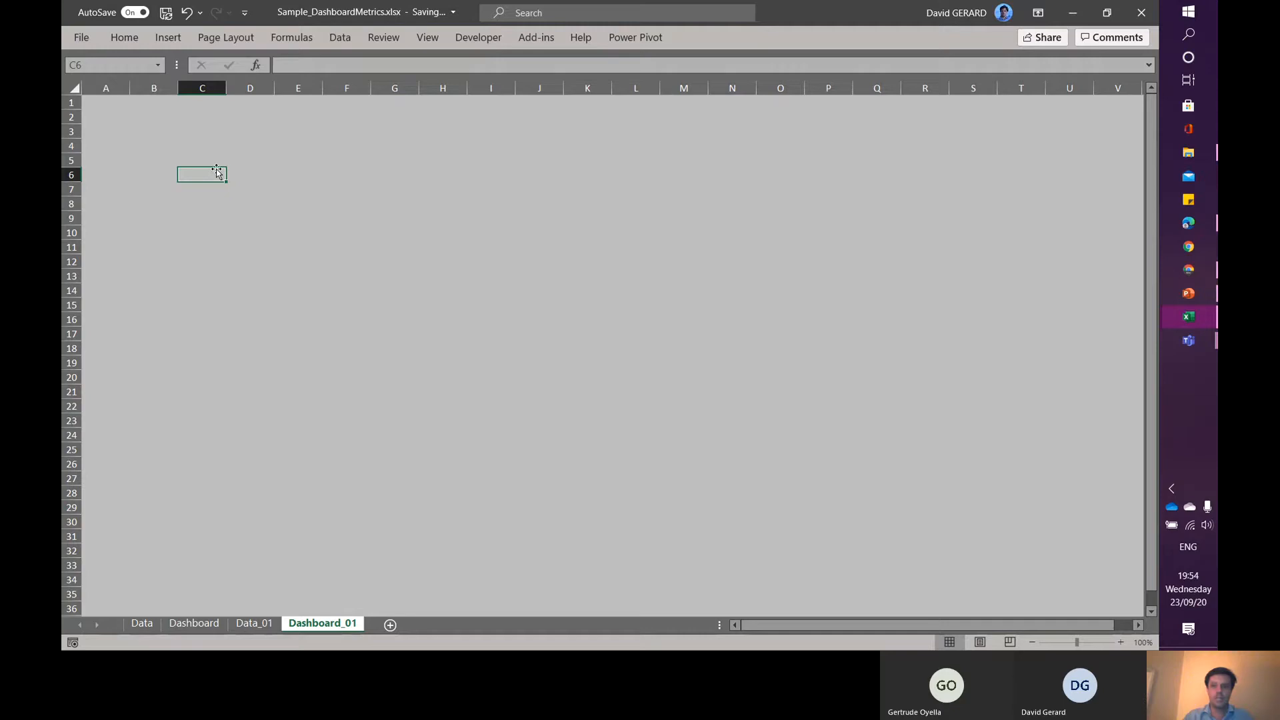
left_click(190, 128)
left_click_drag(190, 128, 910, 562)
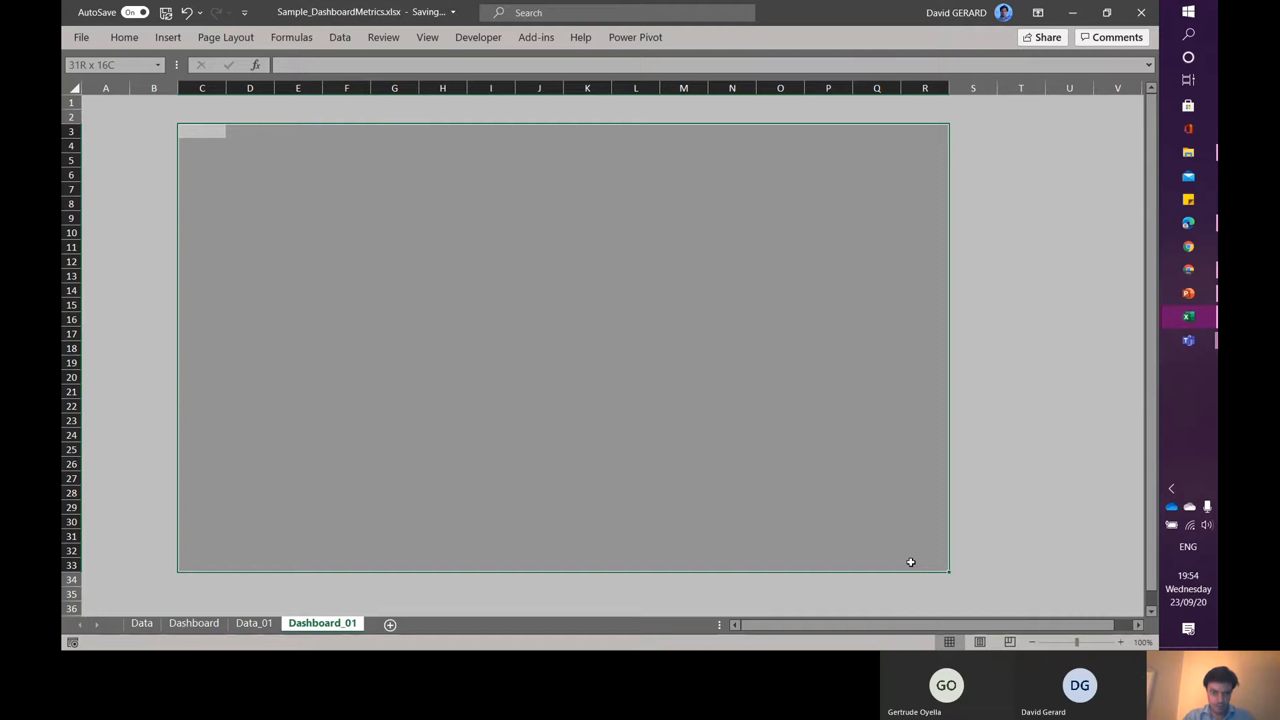
left_click_drag(911, 562, 934, 581)
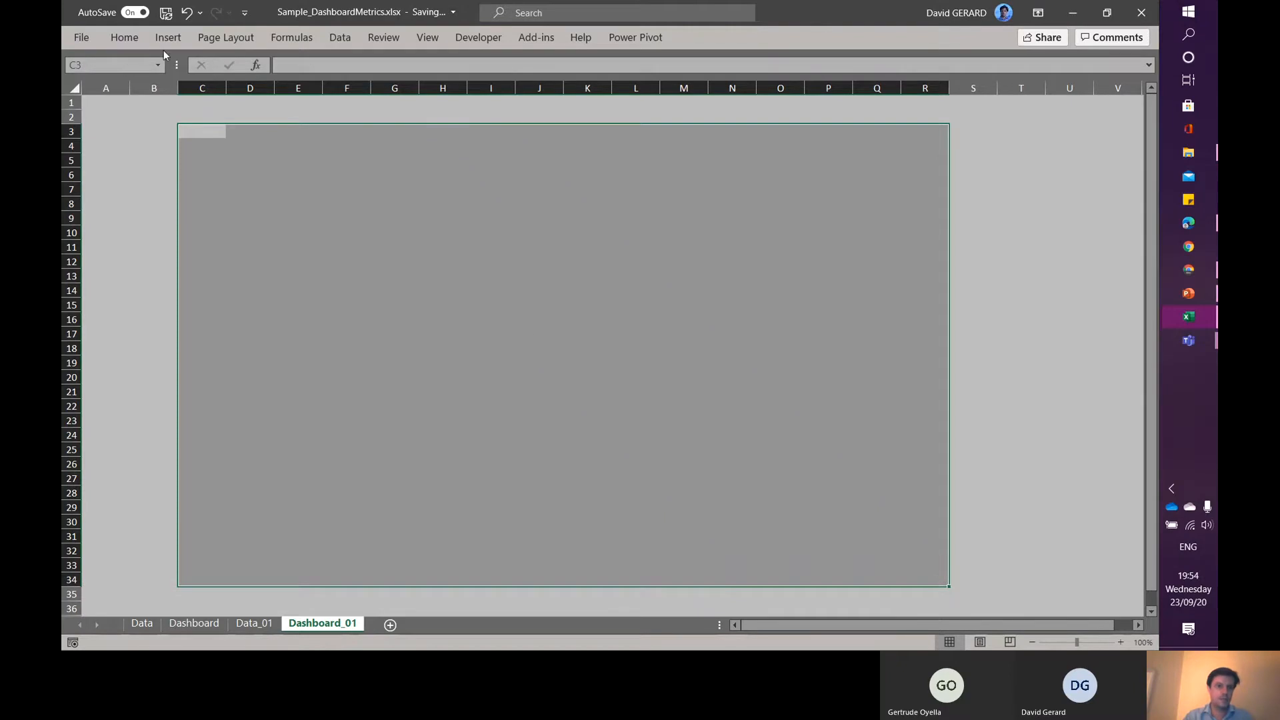
left_click(112, 43)
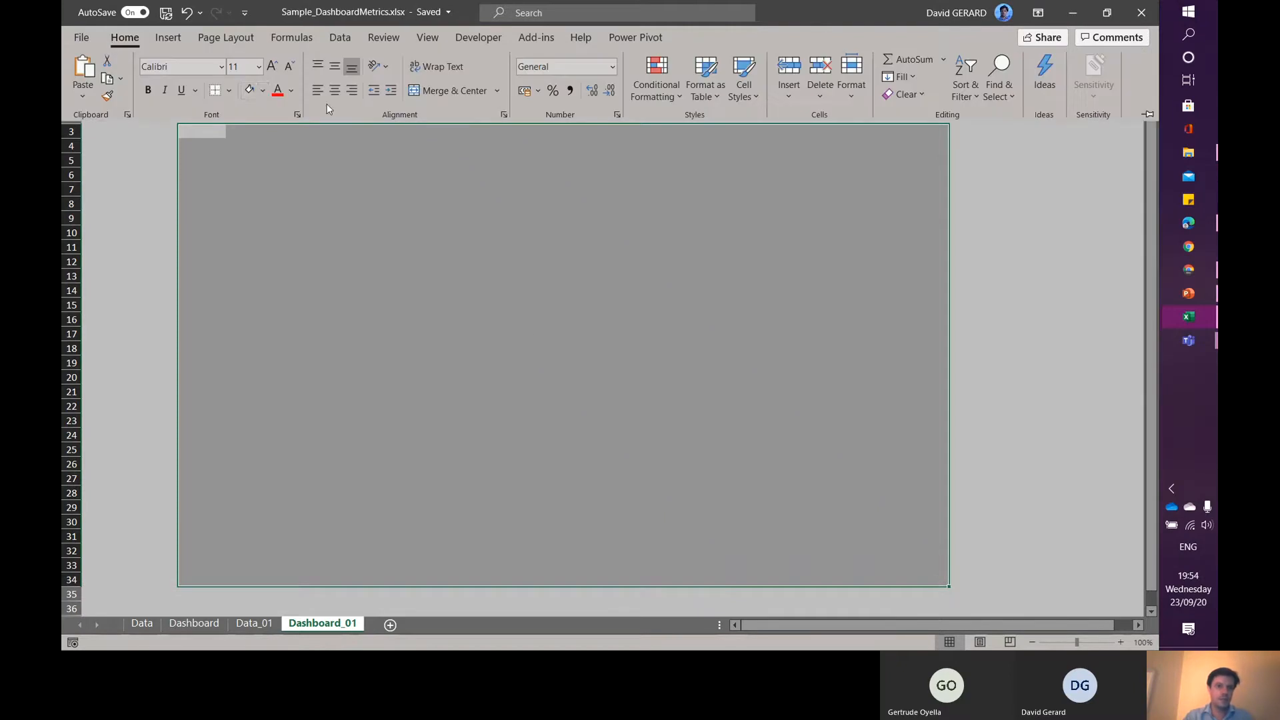
left_click(265, 91)
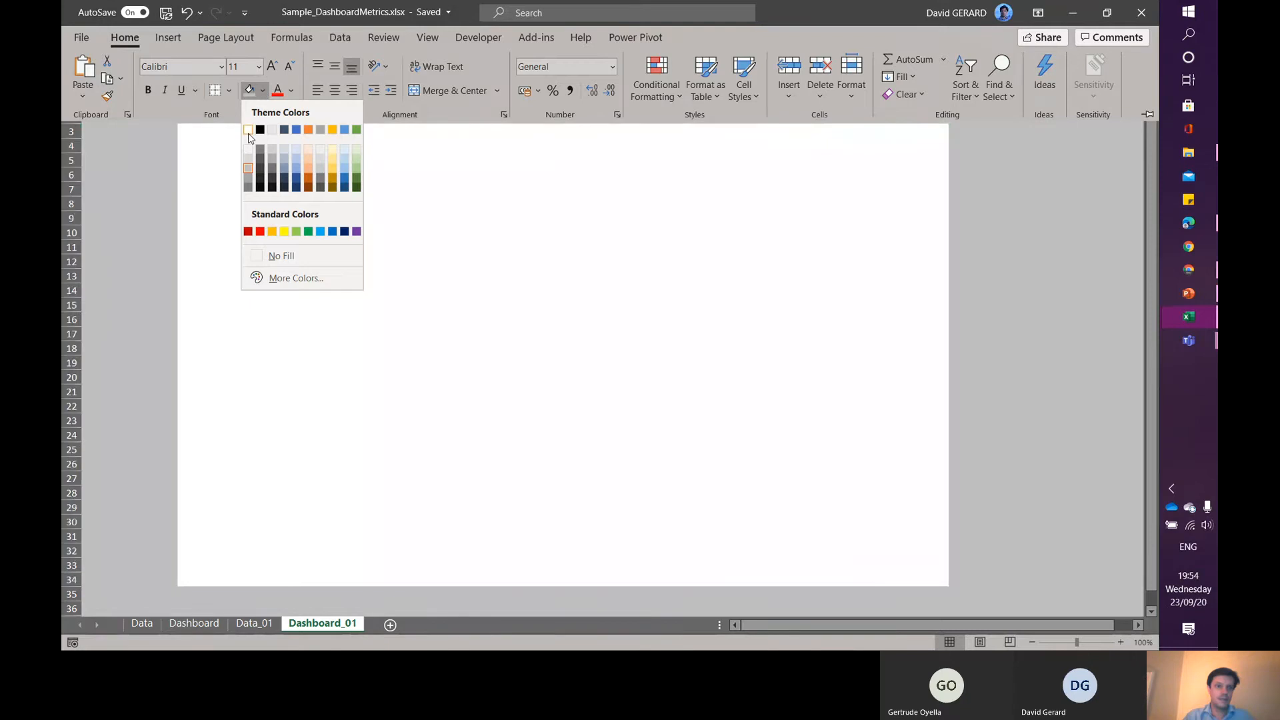
left_click(248, 134)
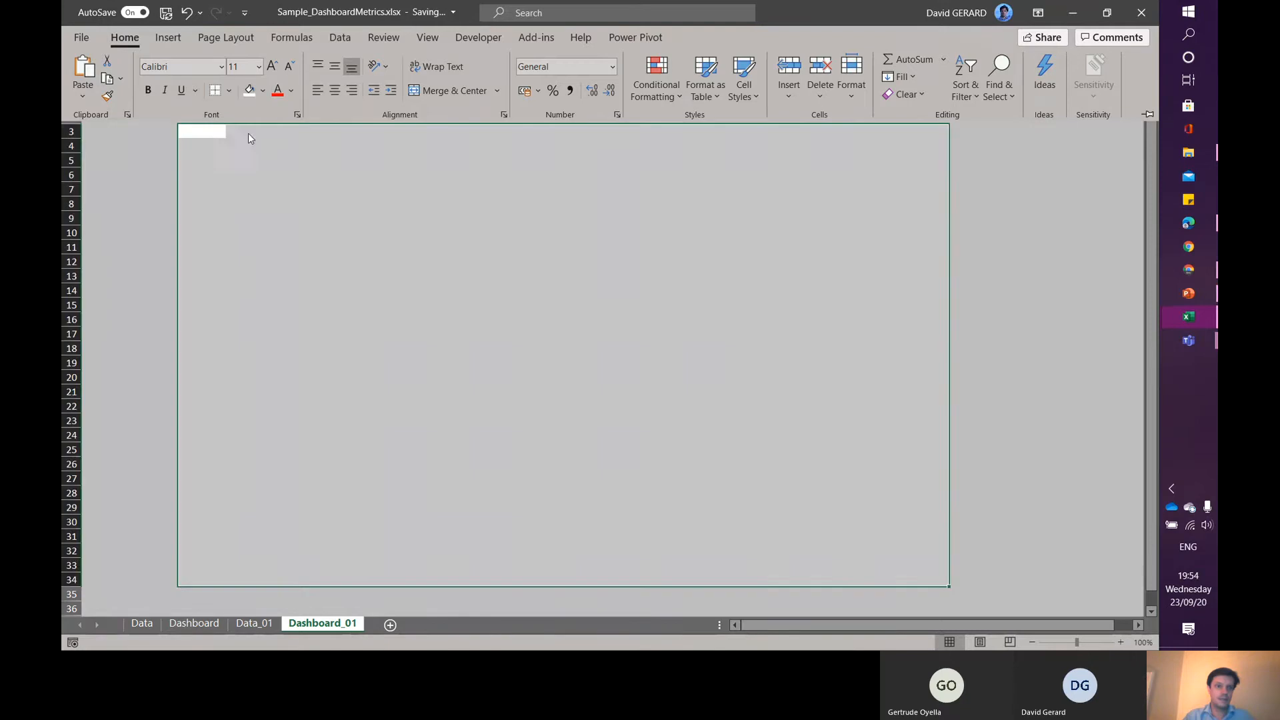
key("ctrl+F1")
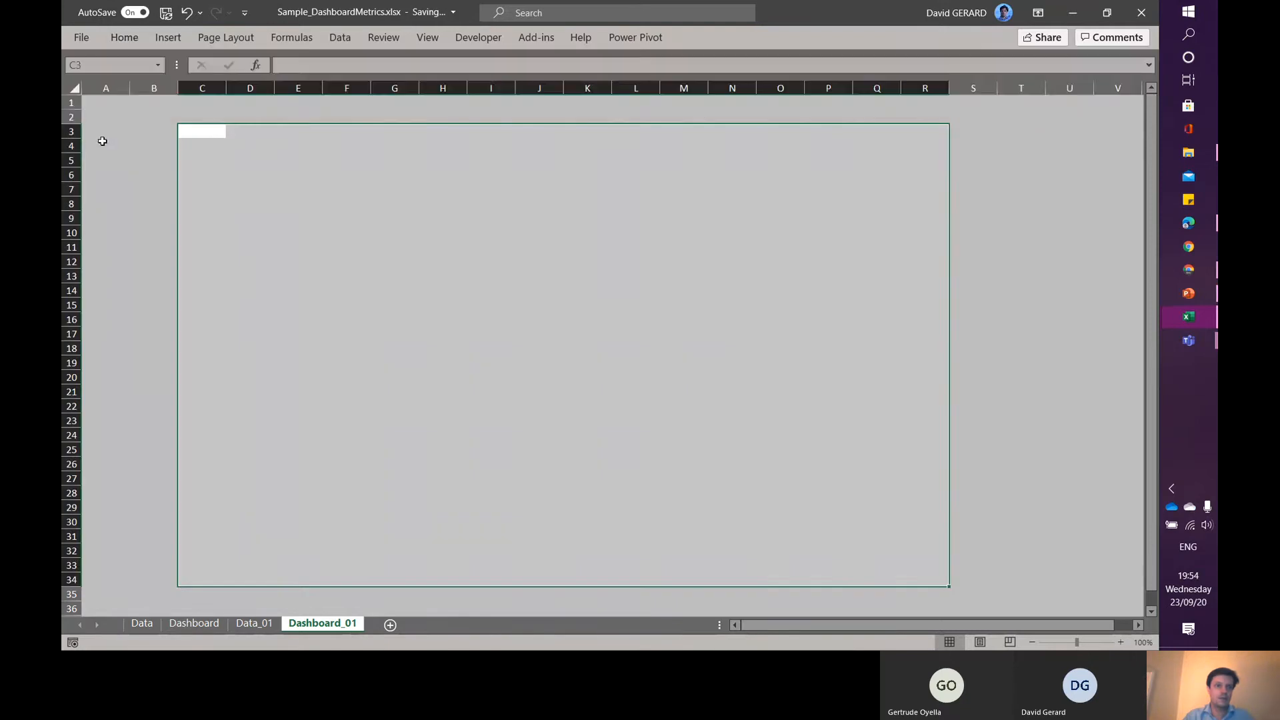
left_click(102, 141)
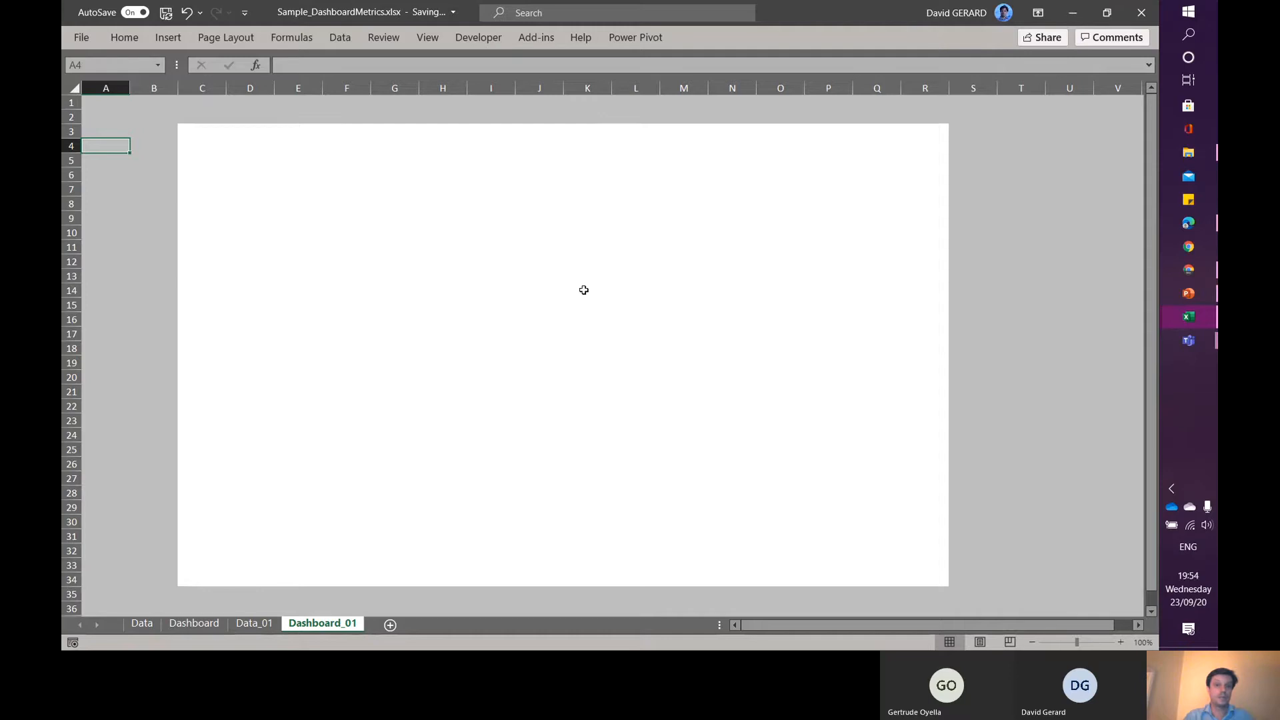
- Insert a text box across the top of the white canvas, about 26.71 cm wide and 1.1 cm high
left_click(167, 37)
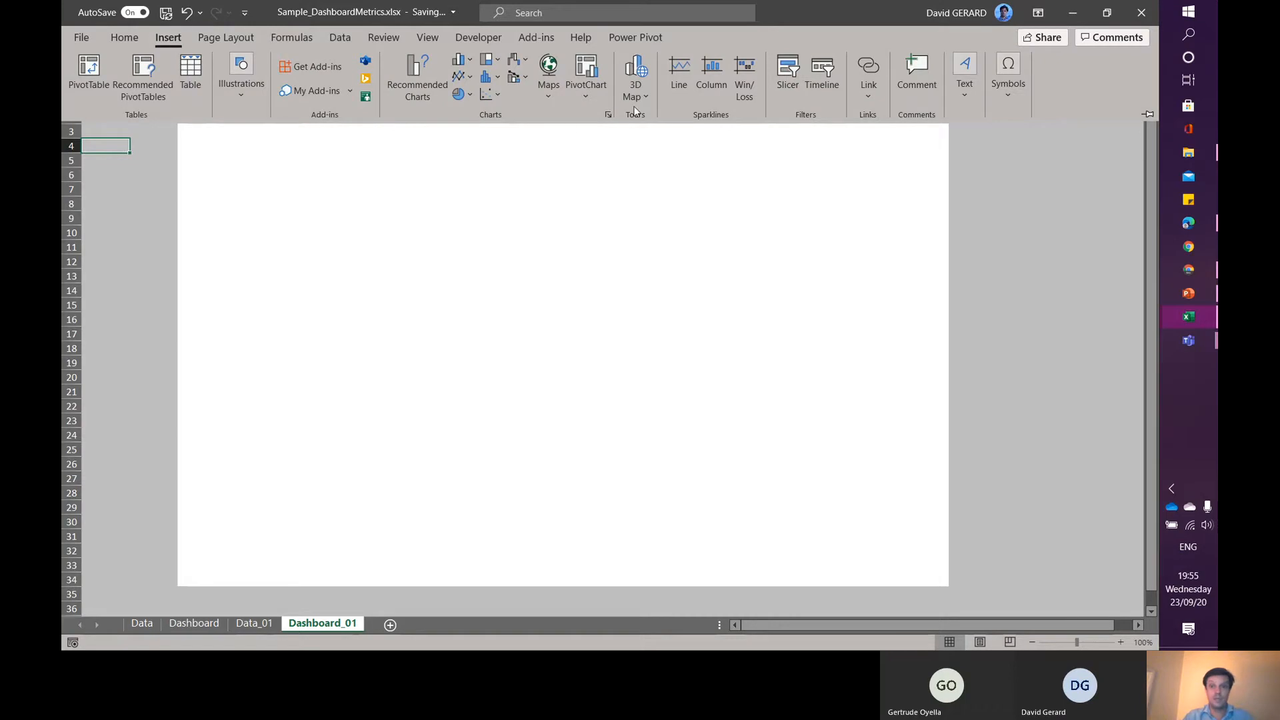
left_click(964, 100)
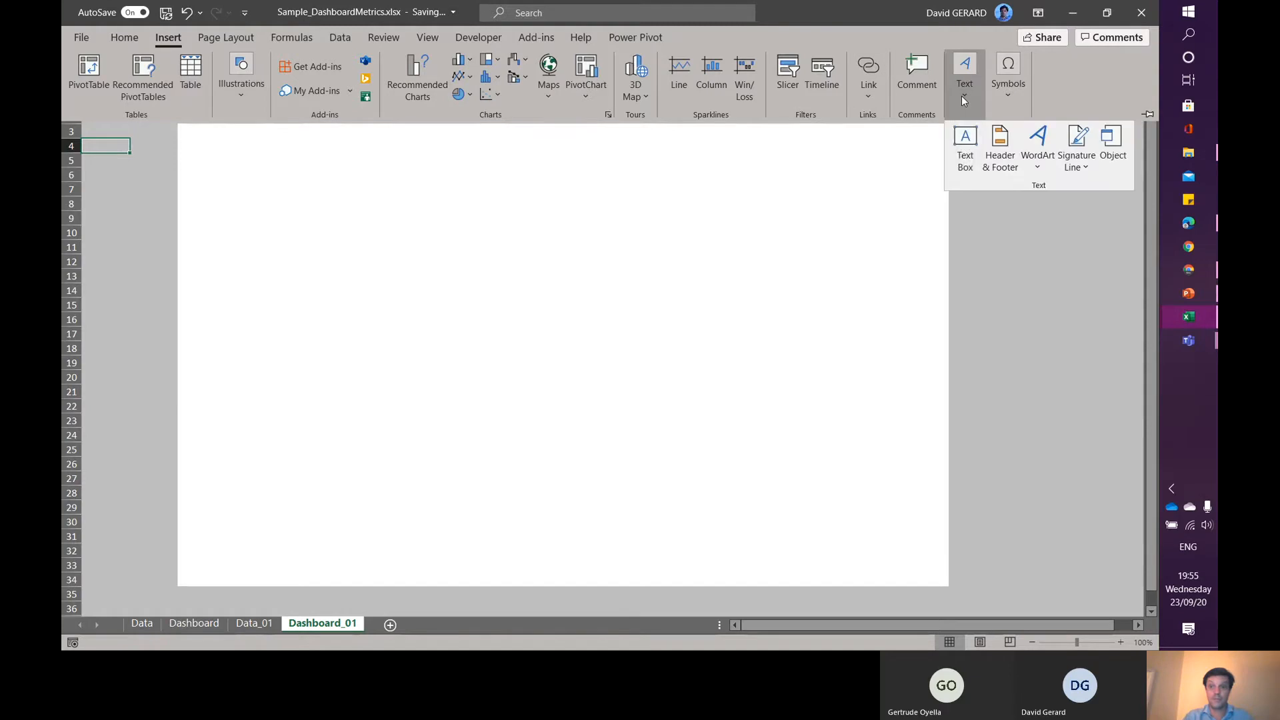
left_click(961, 144)
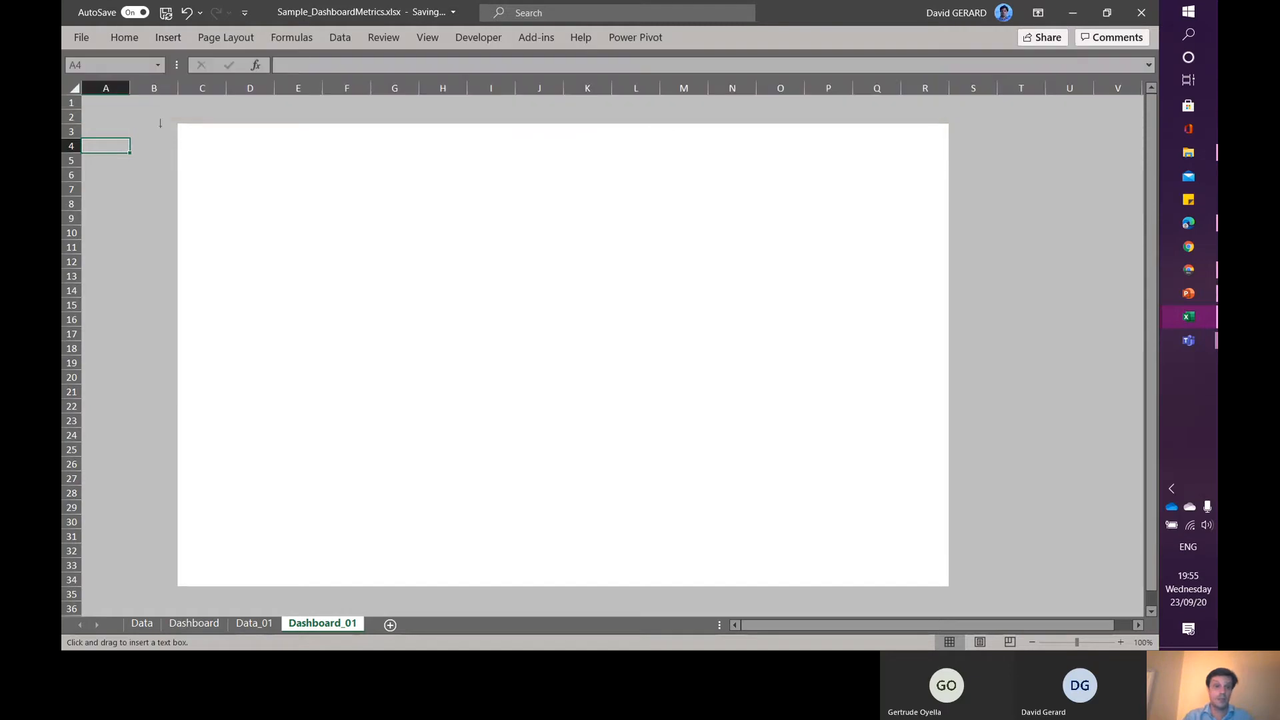
left_click_drag(180, 123, 941, 157)
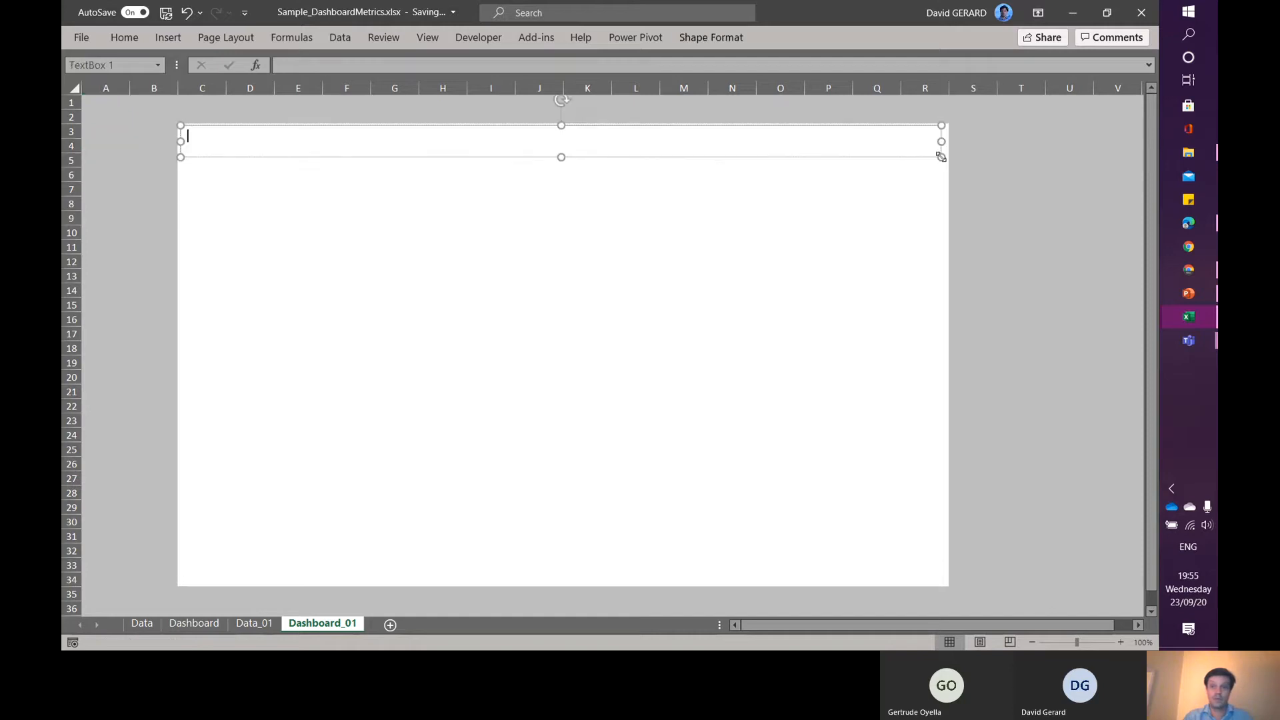
right_click(724, 36)
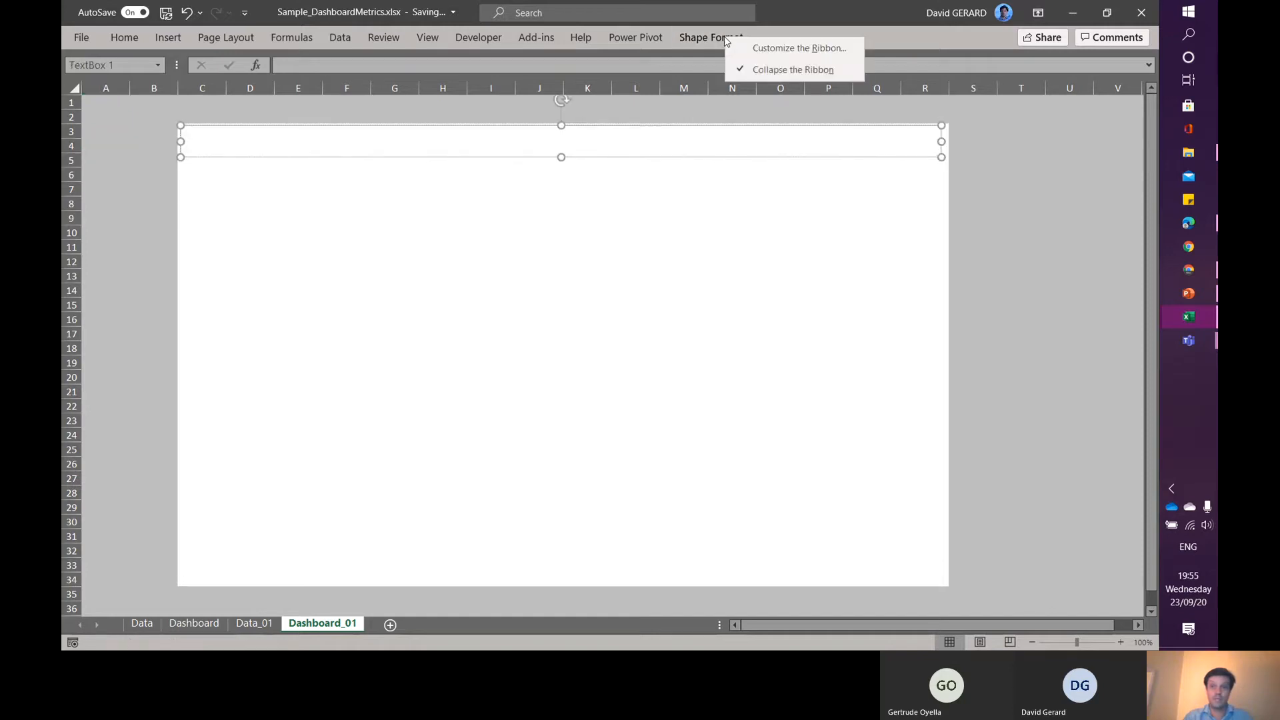
left_click(781, 77)
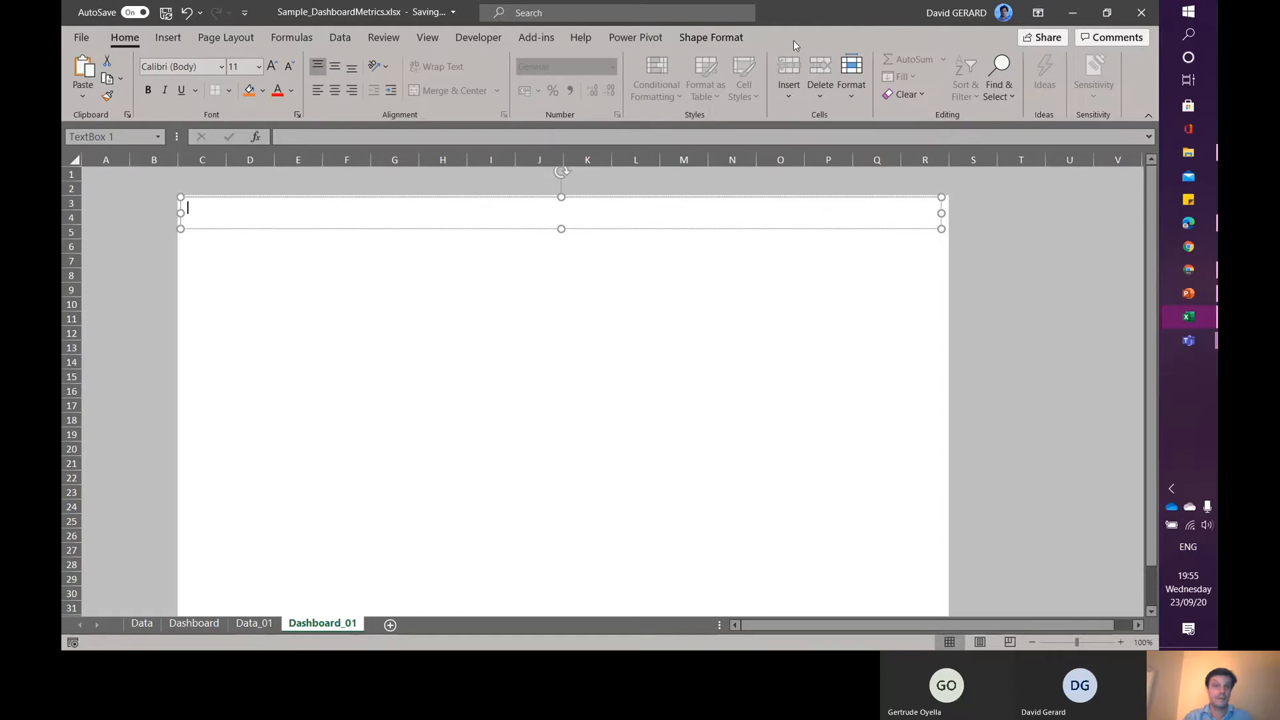
left_click(709, 38)
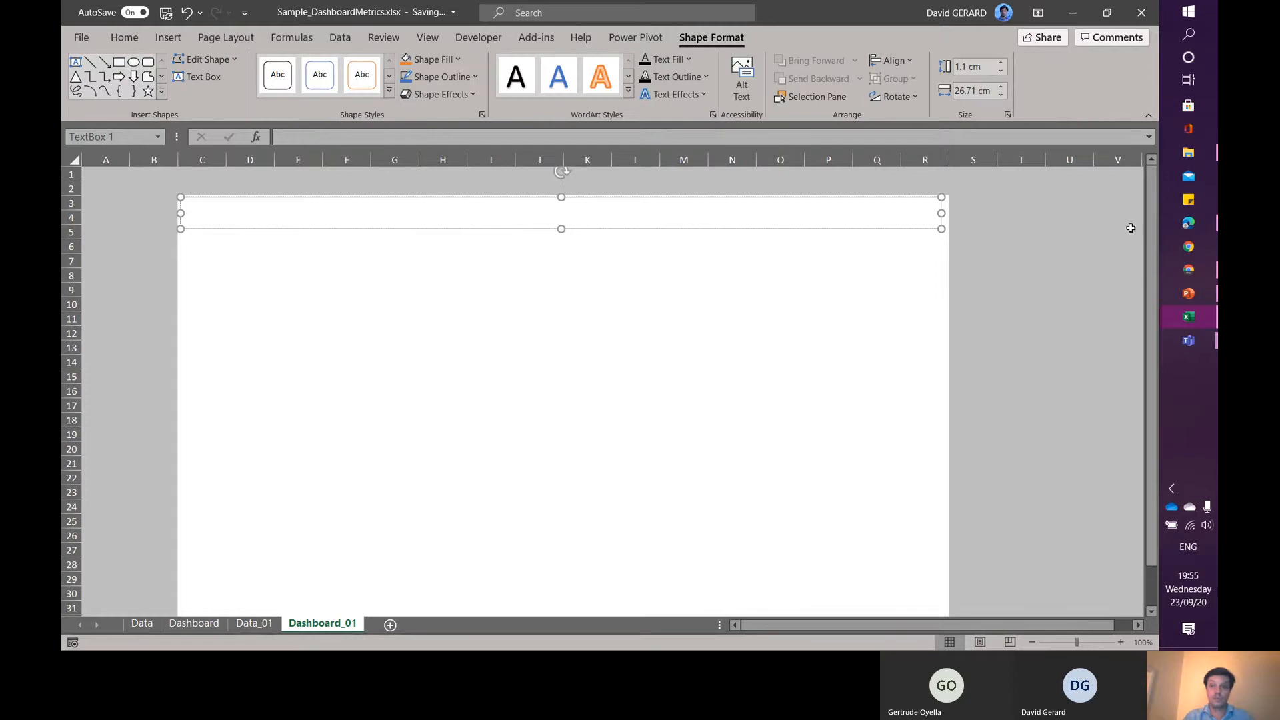
- Resize the title text box to about 26.95 cm wide and 1.25 cm high across the top of the canvas
left_click_drag(1151, 223, 1155, 252)
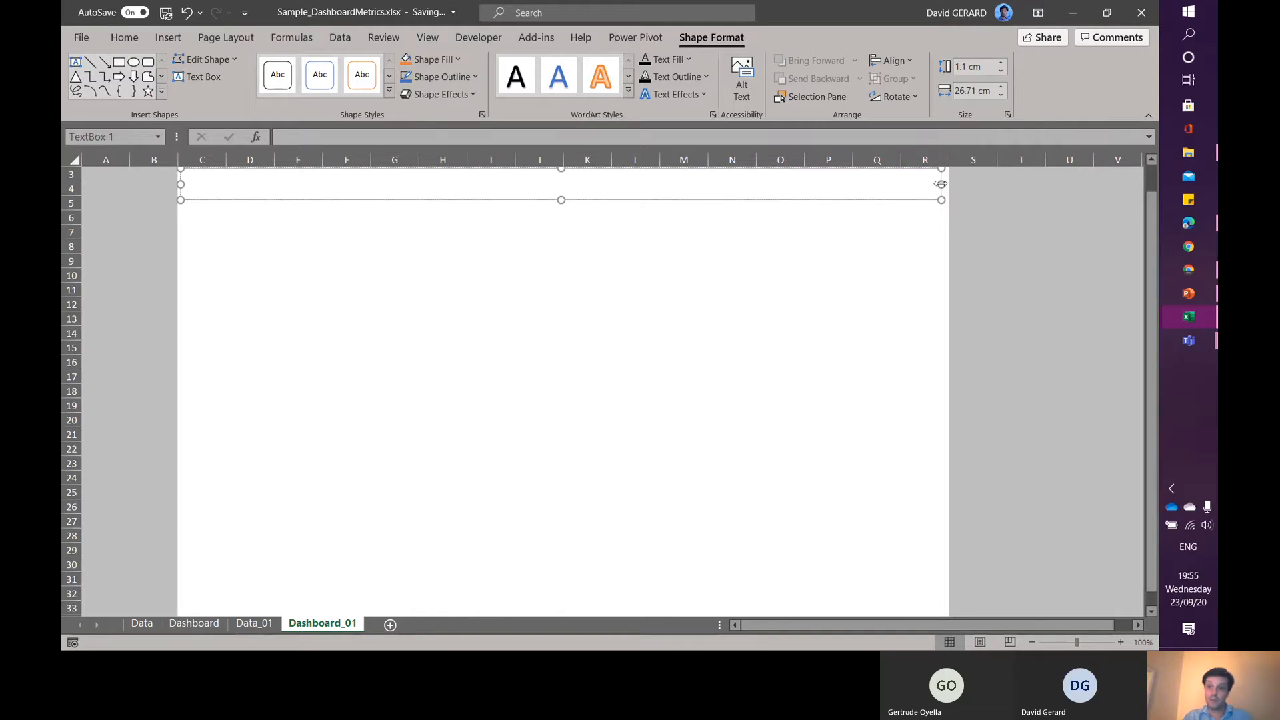
left_click_drag(941, 185, 948, 184)
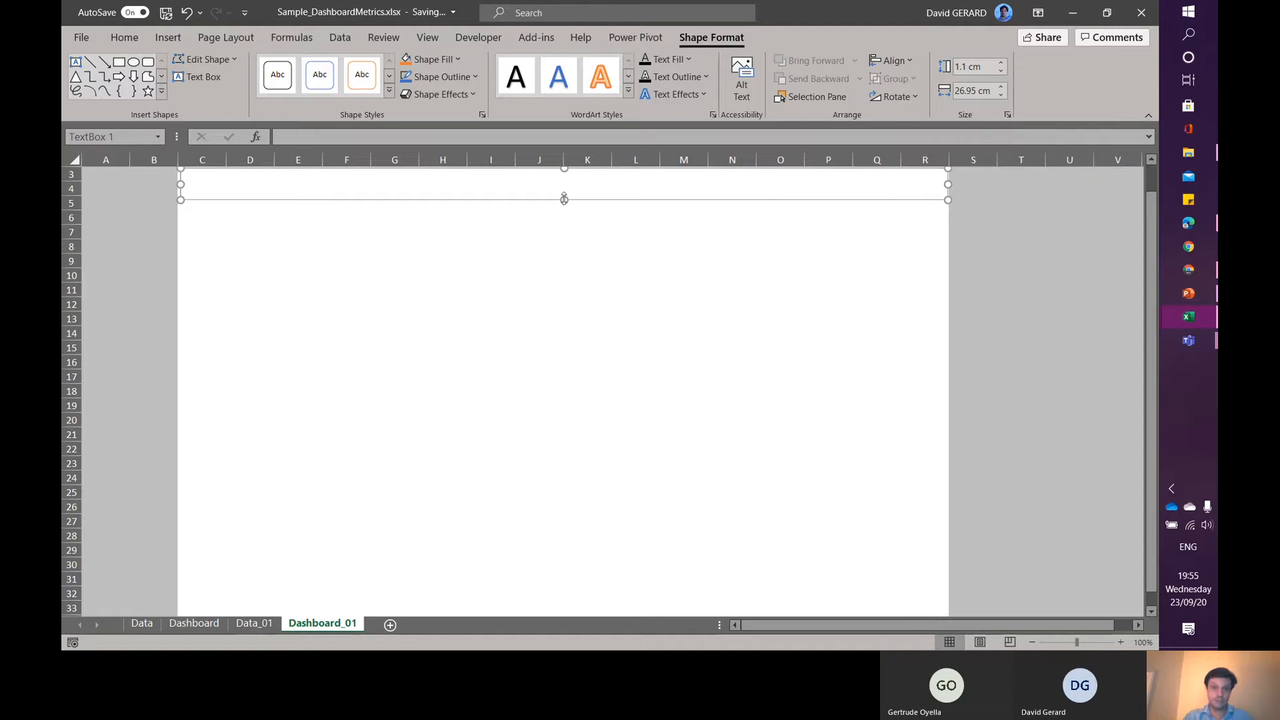
left_click_drag(564, 199, 566, 557)
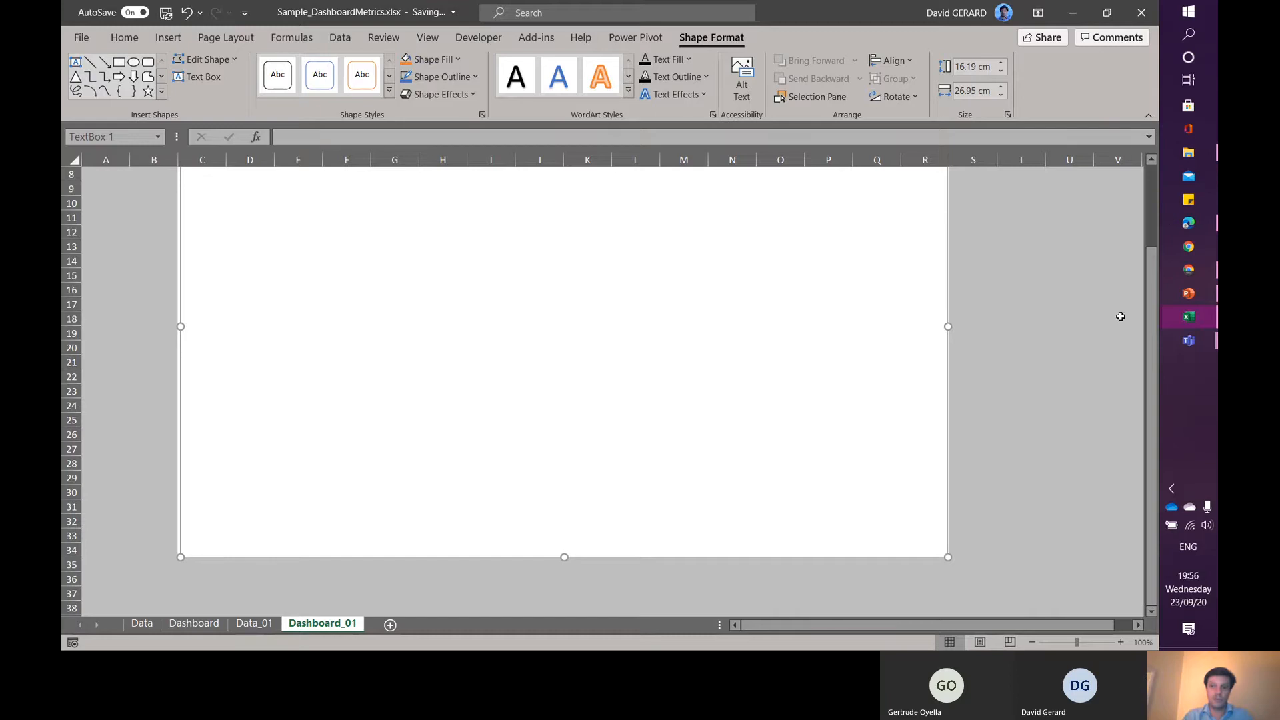
left_click_drag(1154, 360, 1144, 318)
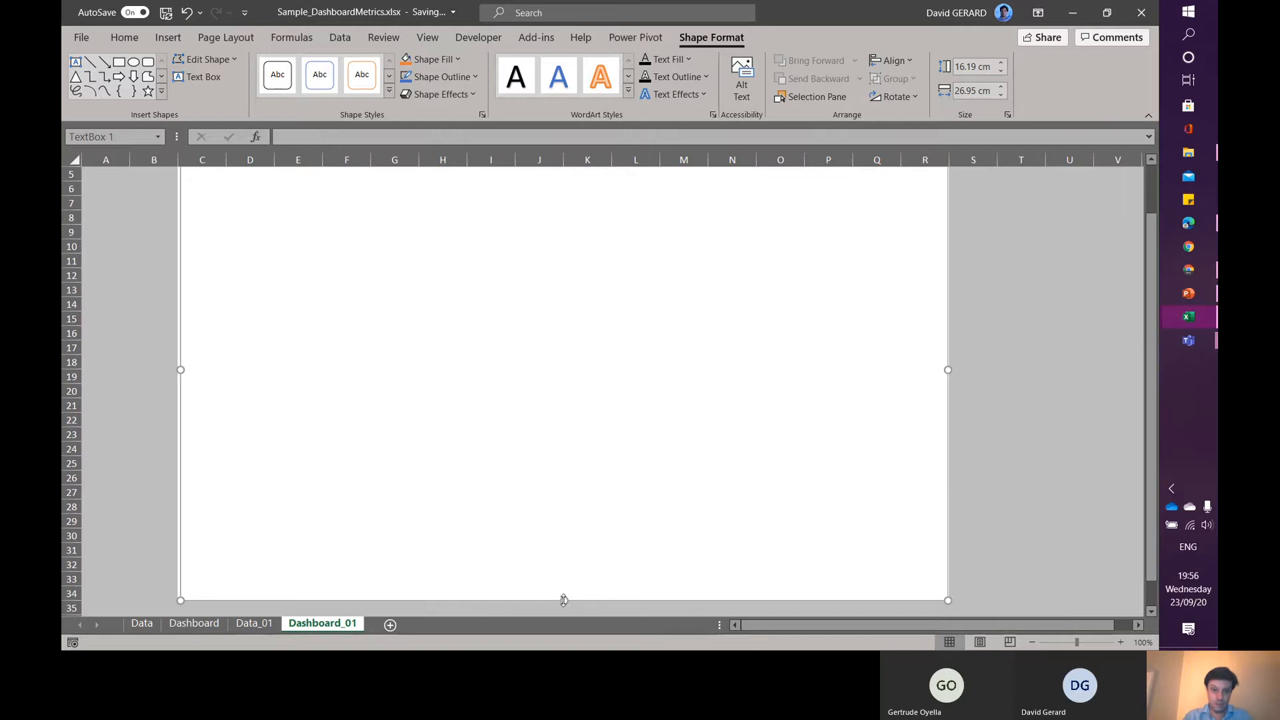
left_click_drag(564, 601, 546, 192)
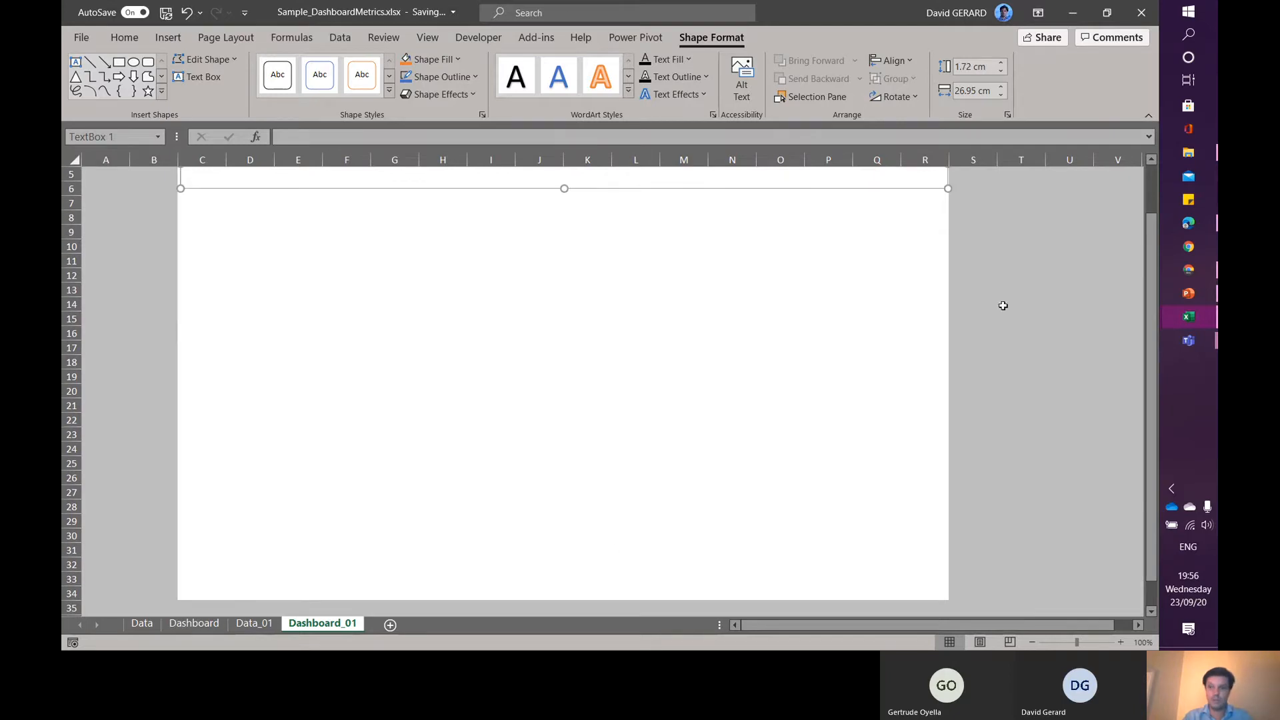
left_click_drag(1153, 341, 1147, 256)
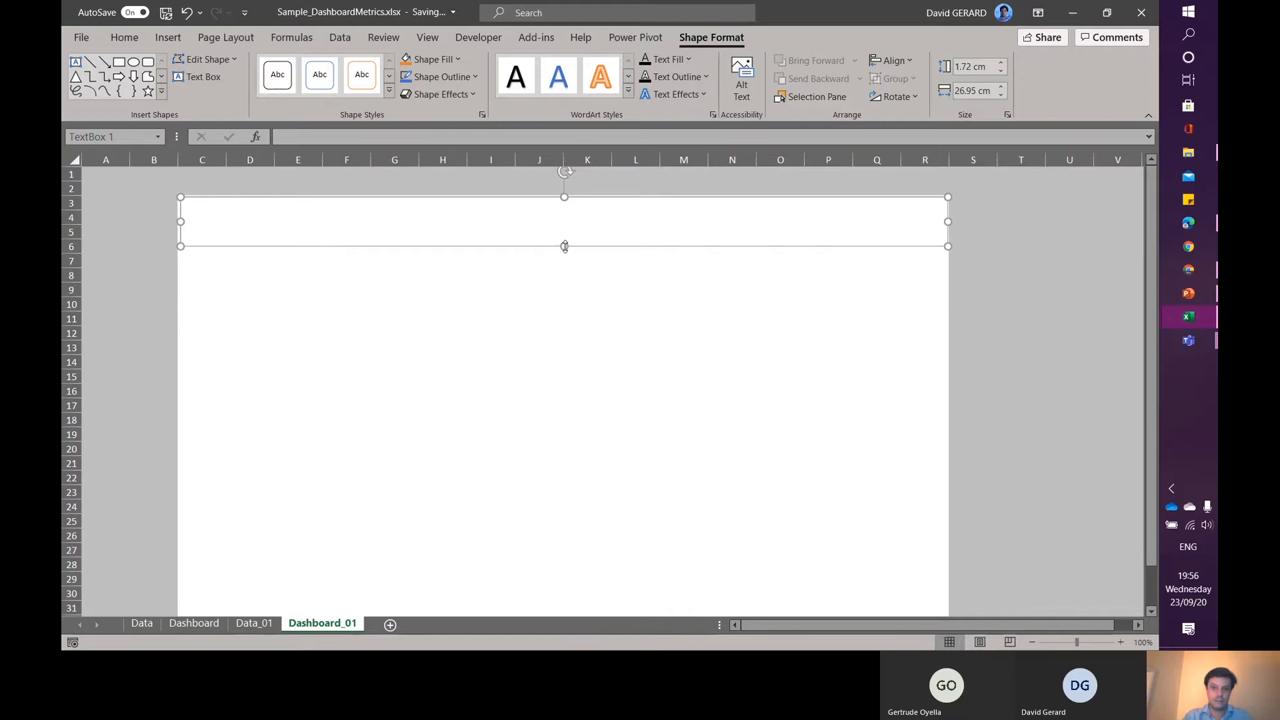
left_click_drag(565, 246, 564, 232)
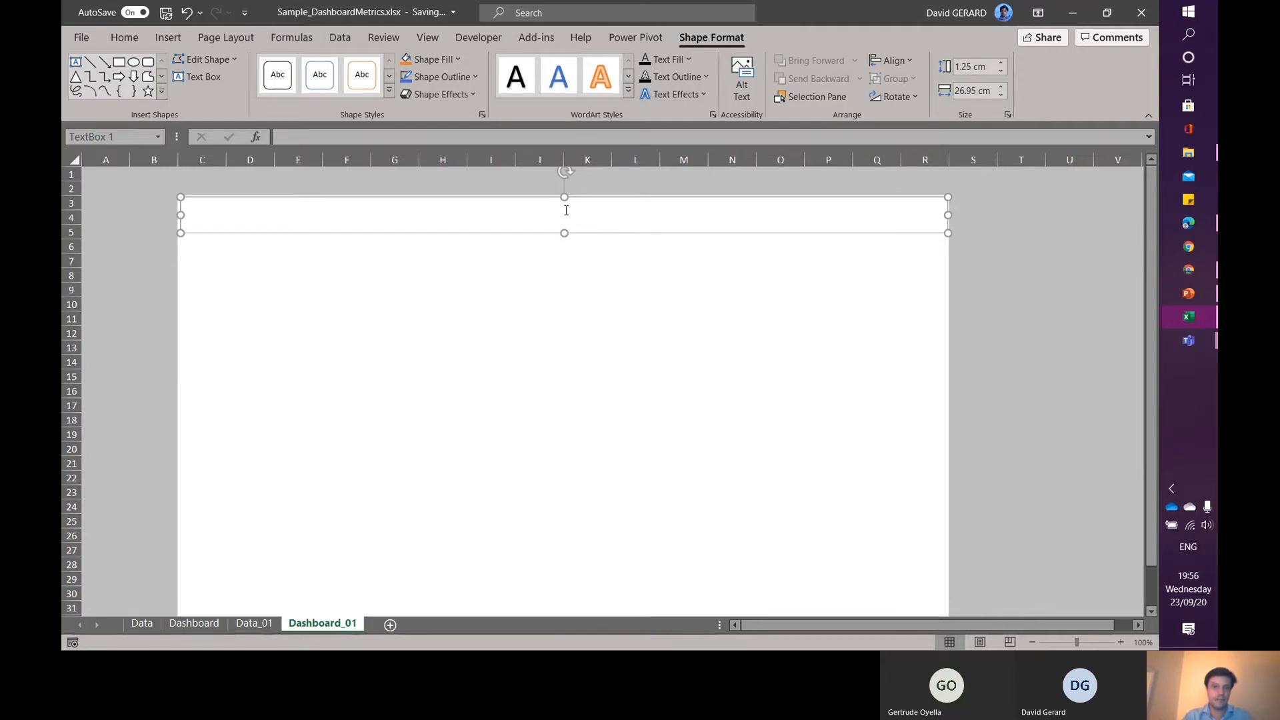
- Enter the title text "Dashboard of business metrics" in the text box
left_click(566, 211)
type("Dashboard of business me")
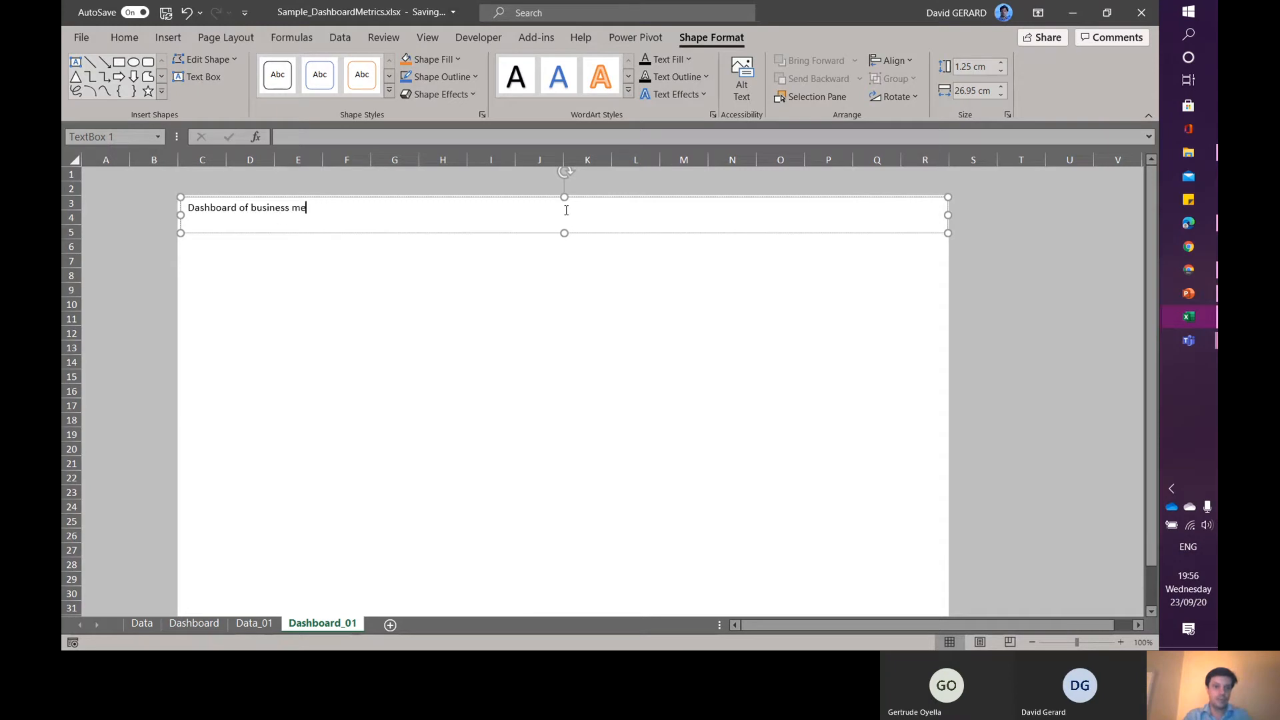
type("trics")
- Center the title text vertically and horizontally and set its font colour to a white shade
triple_click(330, 212)
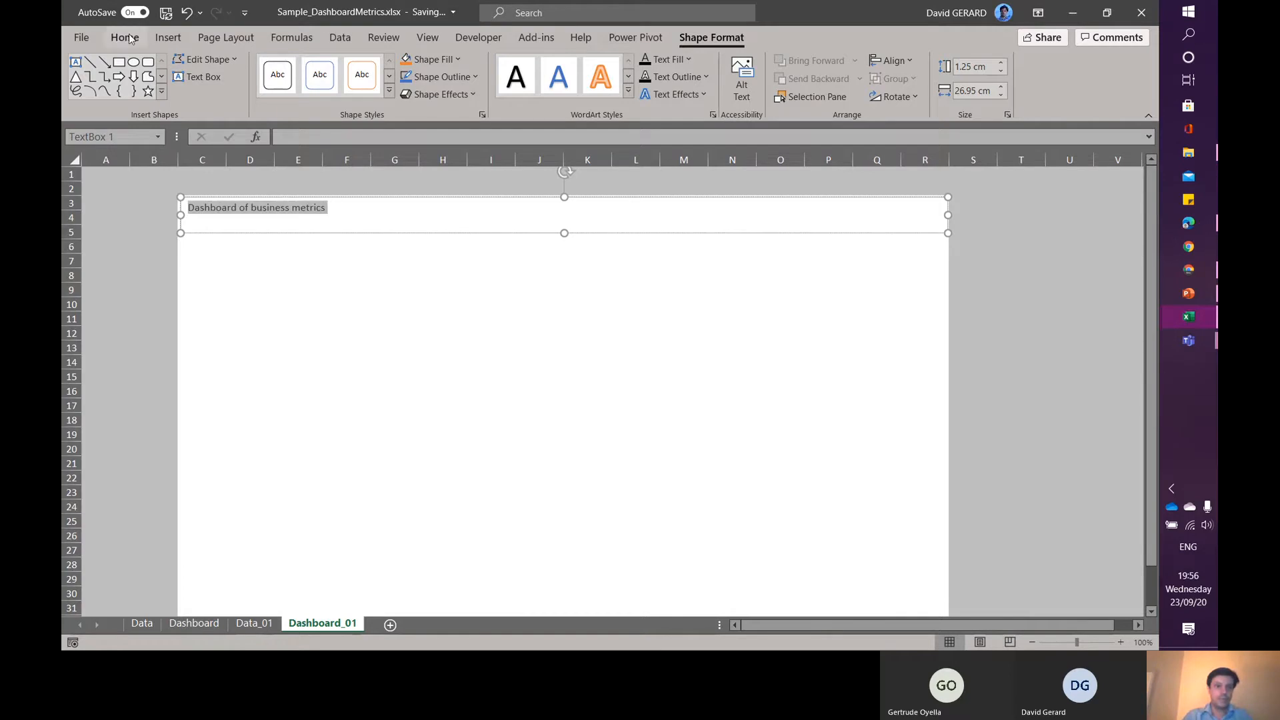
left_click(132, 39)
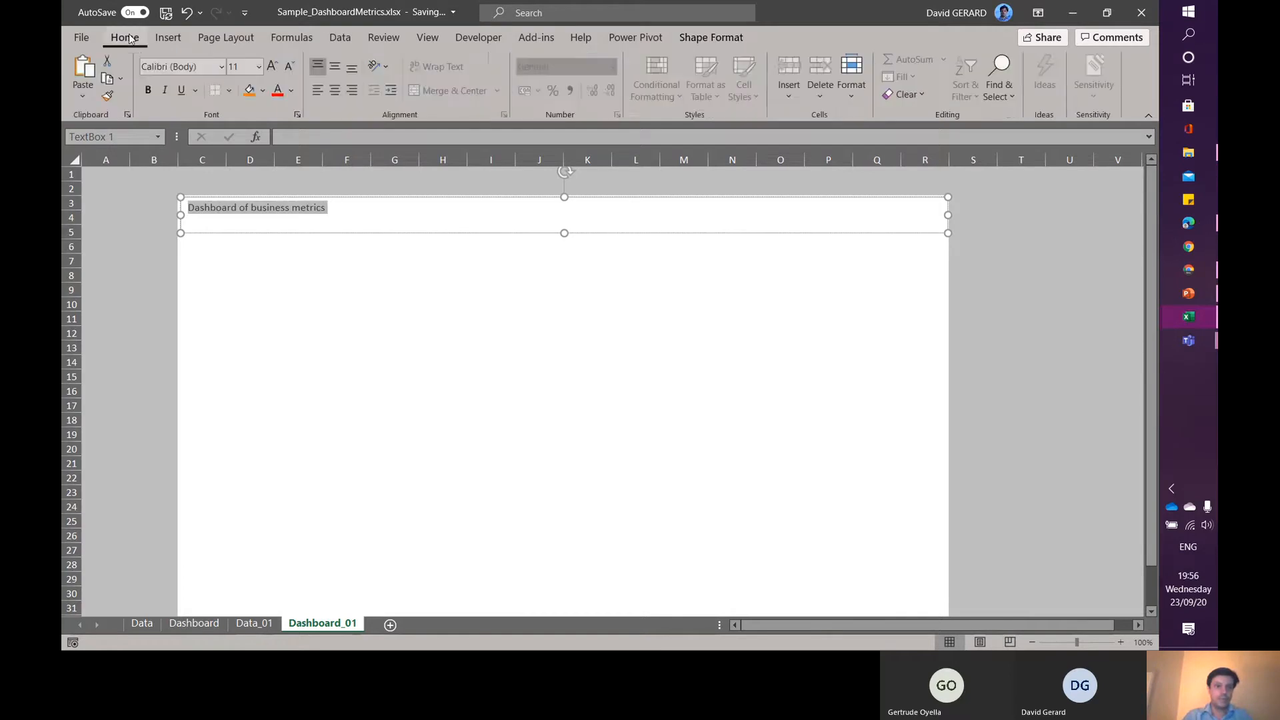
left_click(334, 67)
left_click(335, 90)
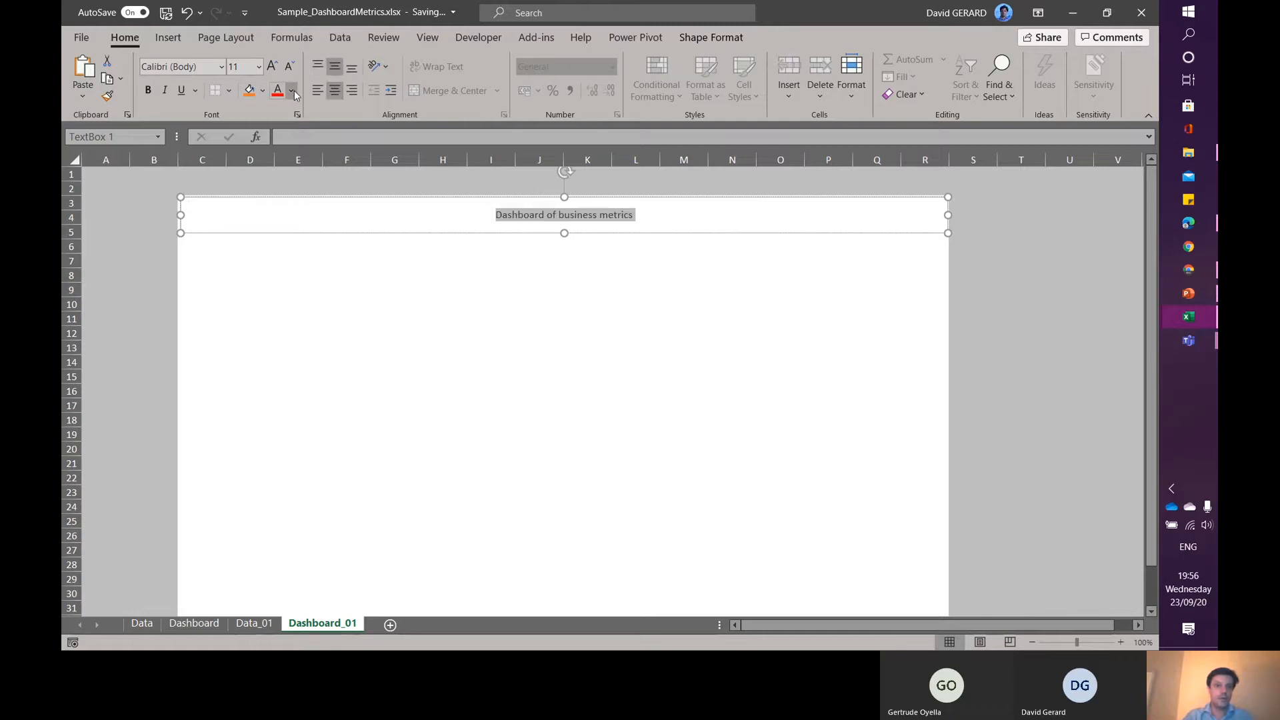
left_click(294, 91)
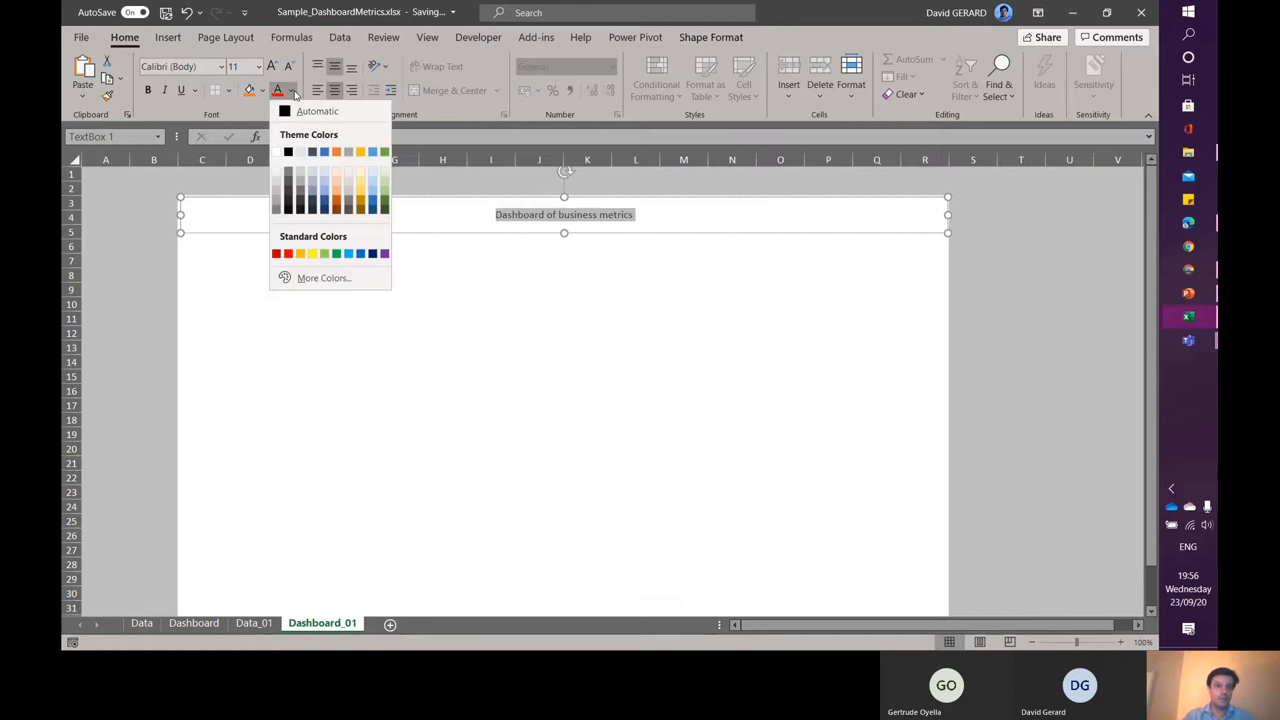
left_click(275, 174)
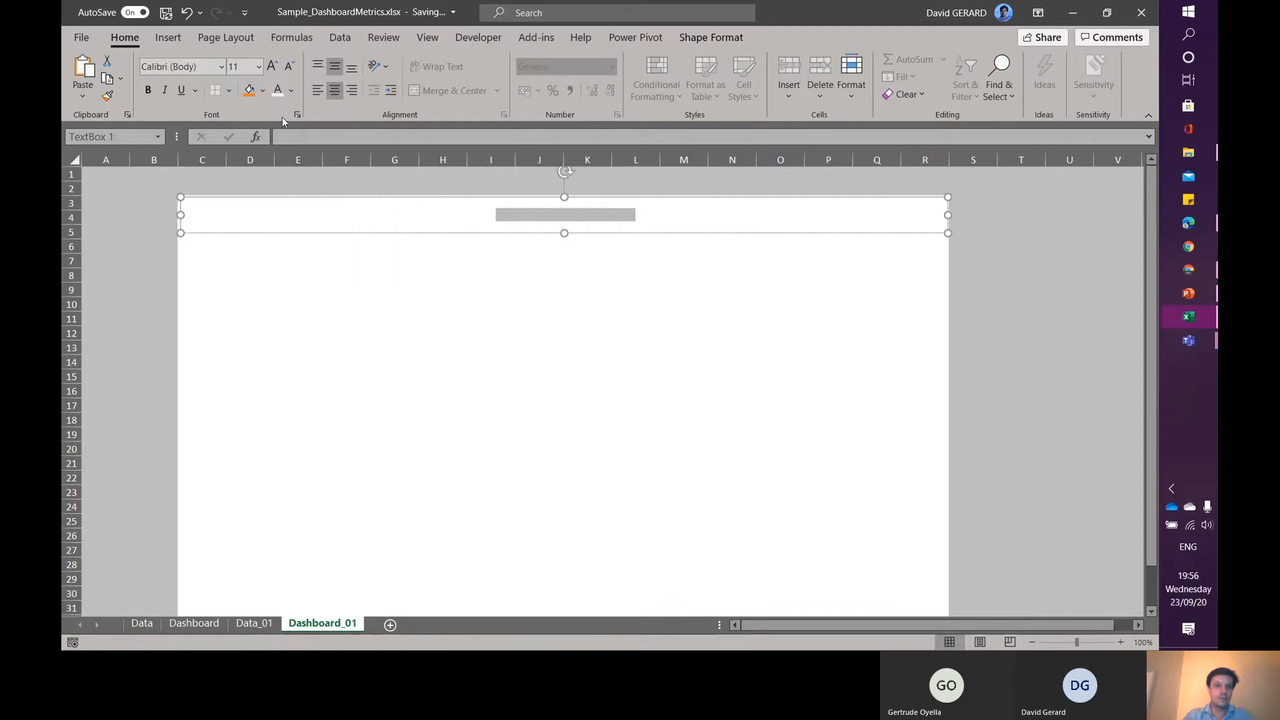
- Fill the title box with Blue-Gray, Text 2, Lighter 40%
left_click(253, 200)
left_click(252, 196)
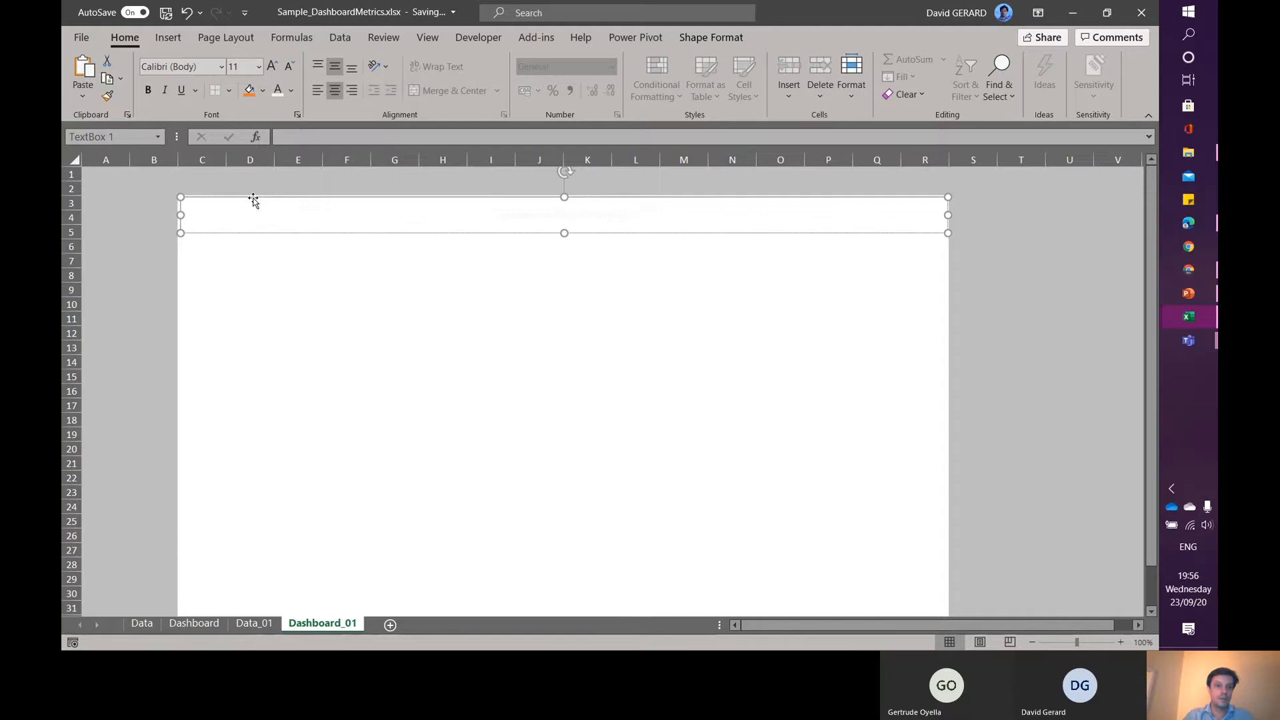
left_click(263, 90)
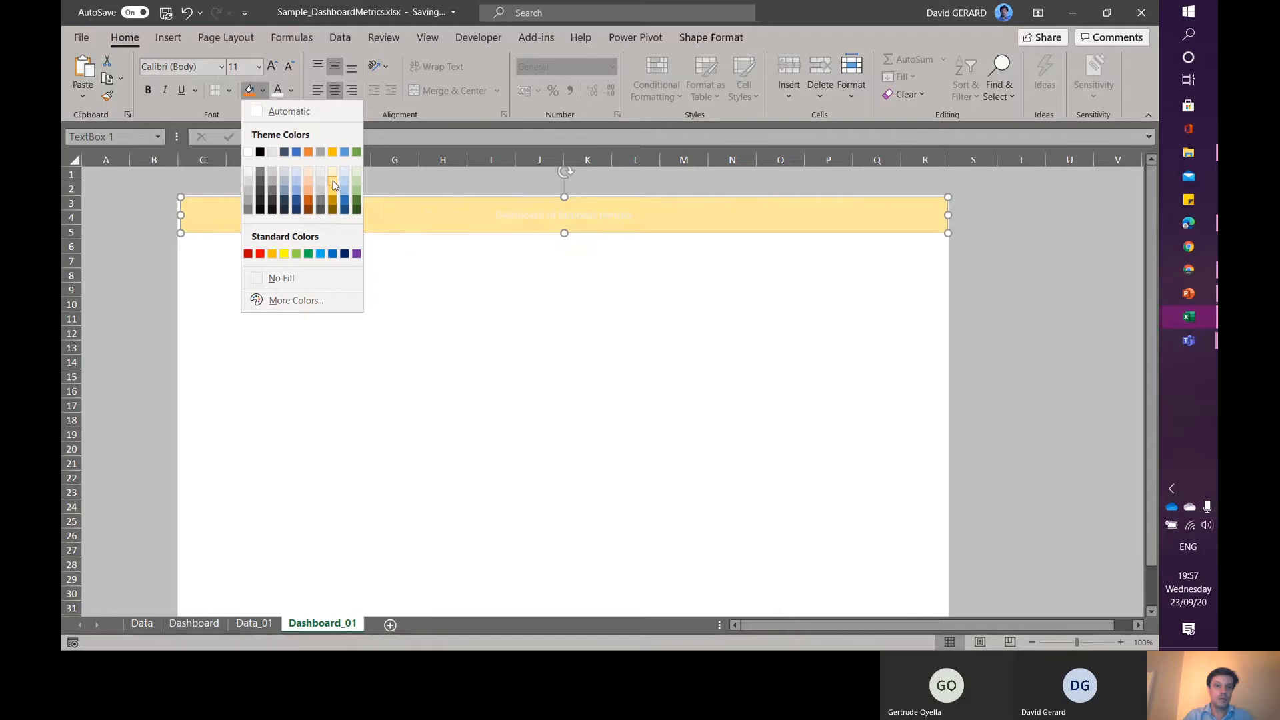
left_click(286, 193)
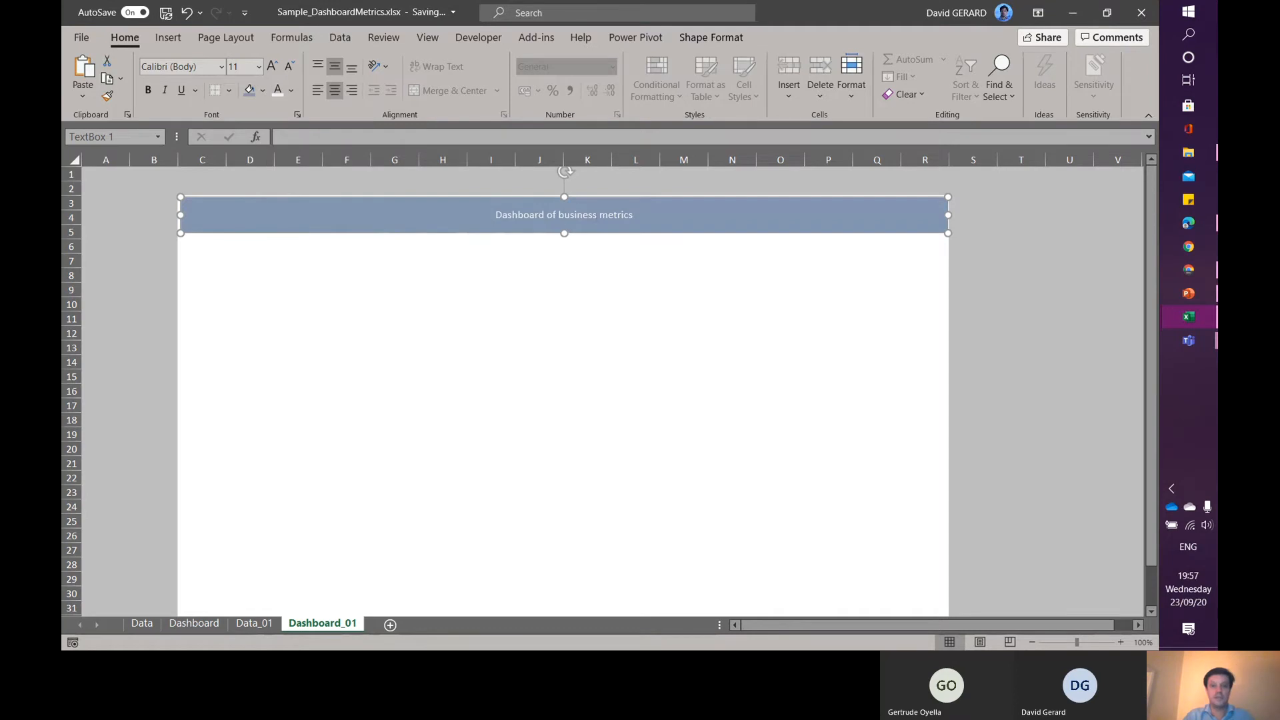
- Enlarge the title font to 28 pt, make it bold, and nudge the box edges to fit the canvas
left_click(272, 67)
left_click(272, 67)
left_click(272, 67)
left_click(272, 66)
left_click(272, 66)
left_click(272, 67)
left_click(272, 67)
left_click(272, 67)
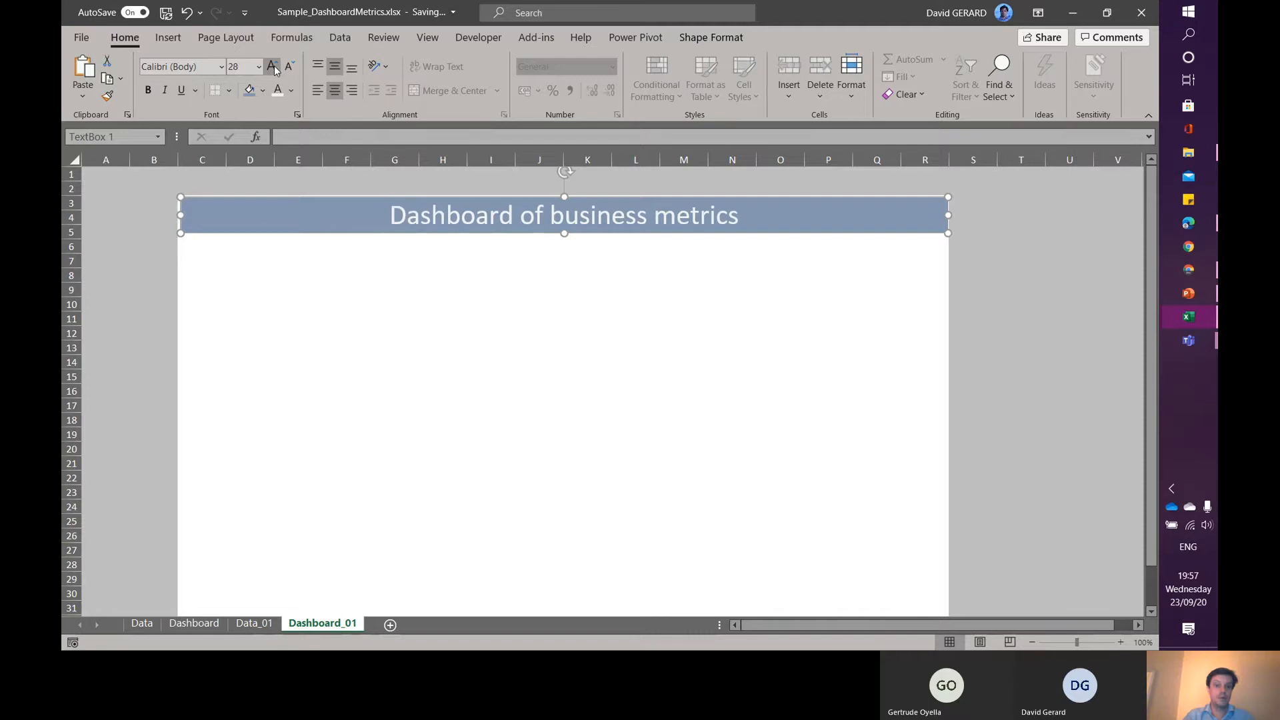
left_click(148, 90)
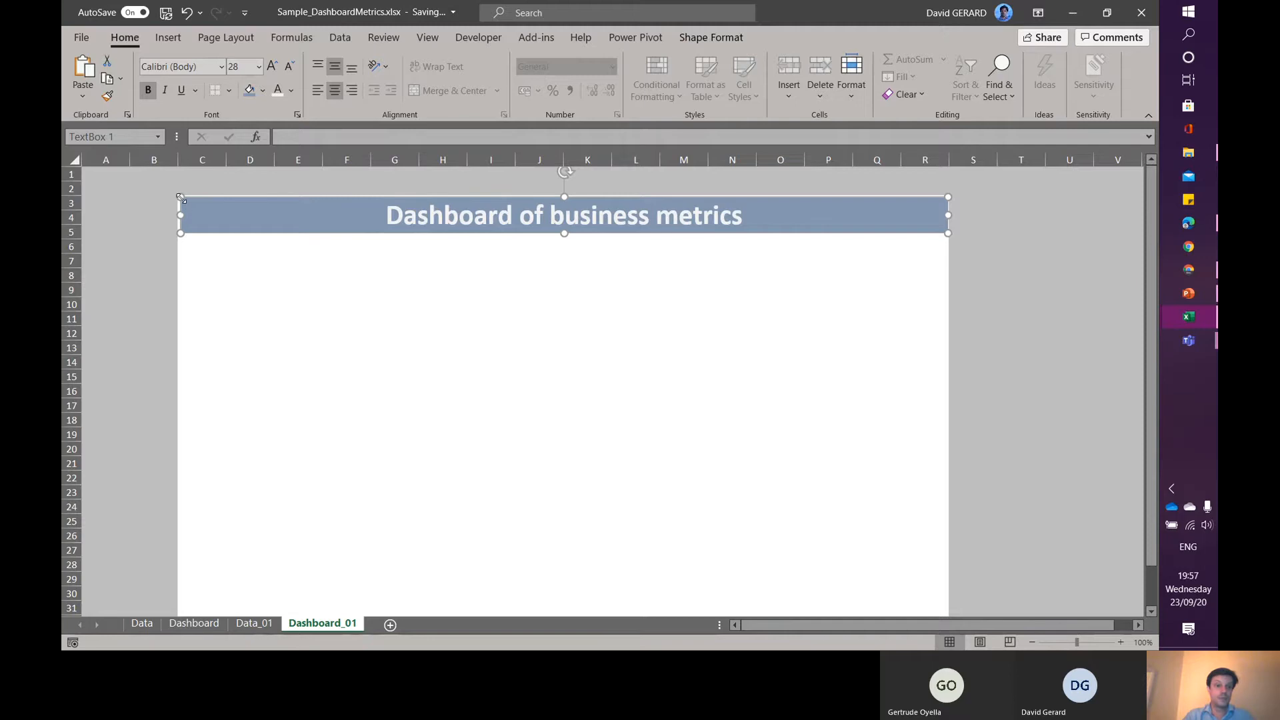
left_click_drag(182, 198, 179, 198)
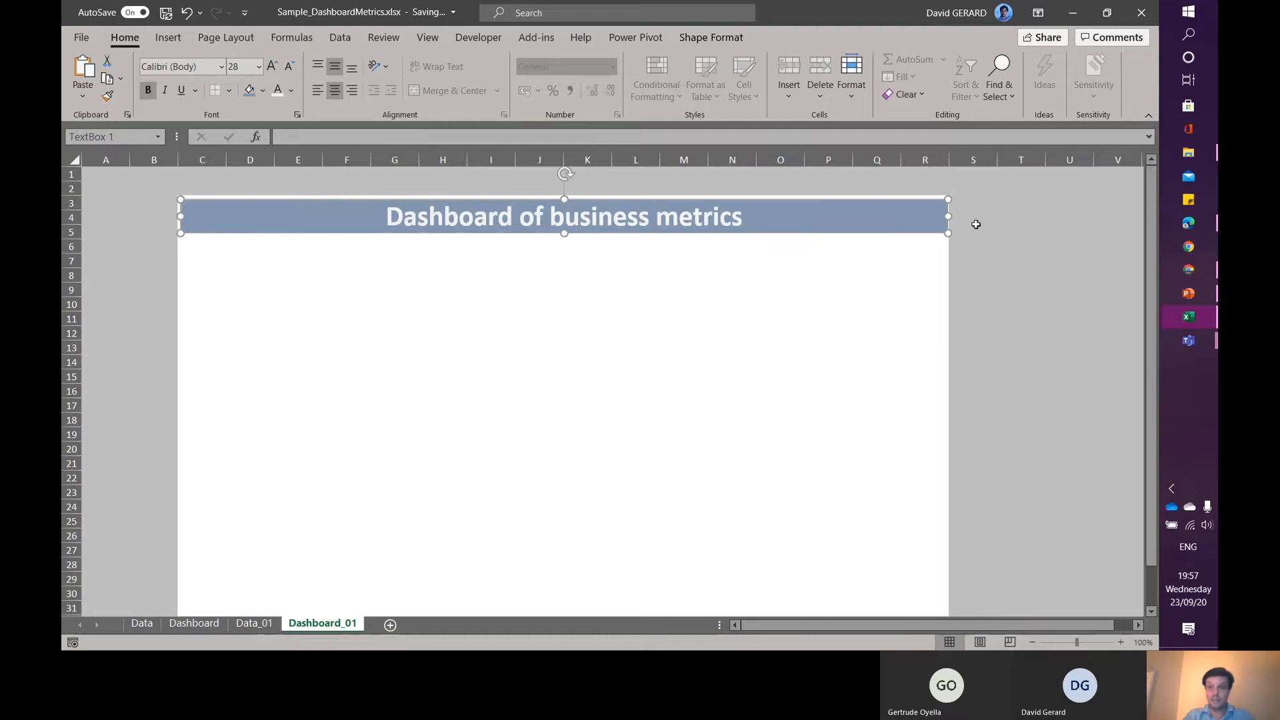
left_click_drag(947, 198, 946, 198)
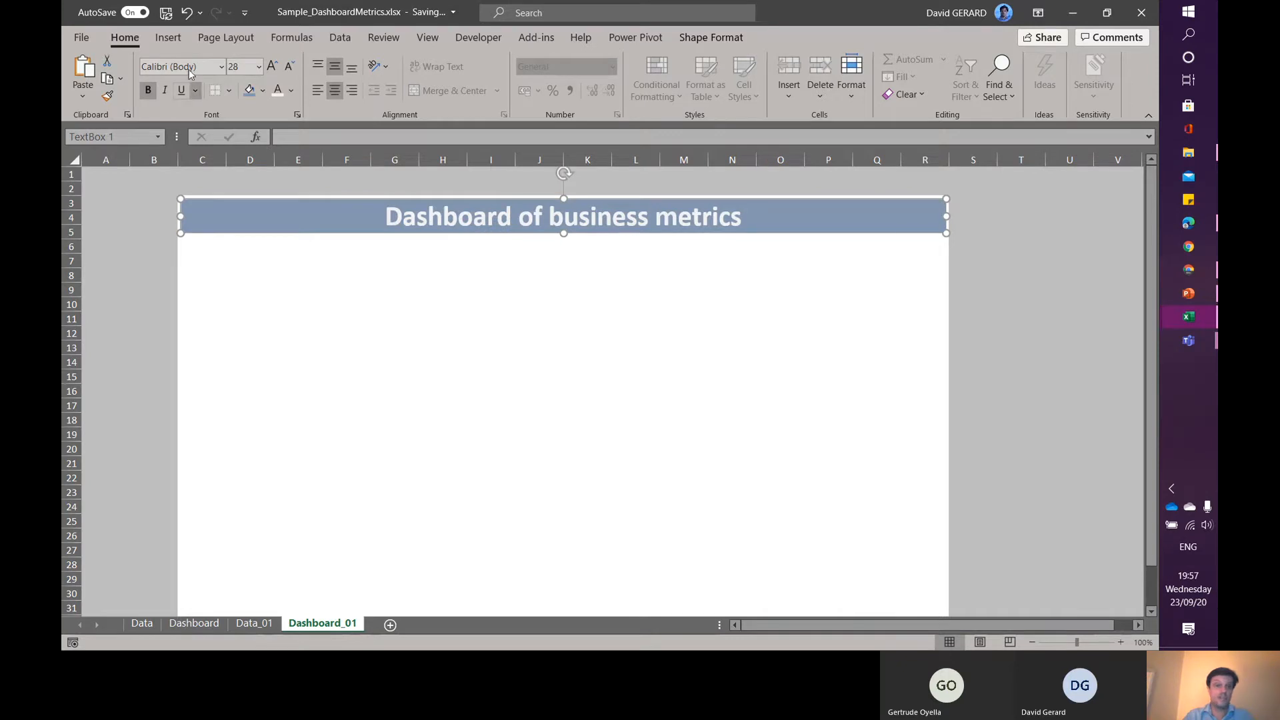
- Apply an outer offset shadow to the title box from the shape effects
left_click(715, 38)
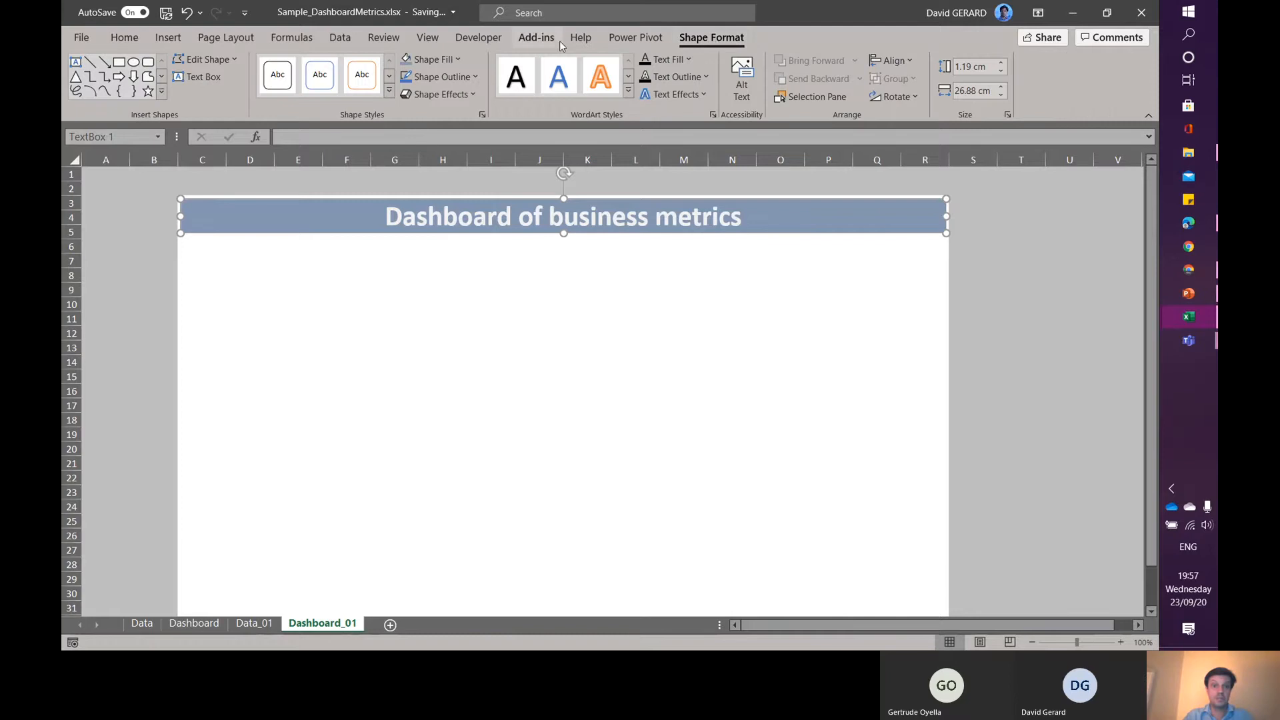
left_click(476, 96)
mouse_move(480, 165)
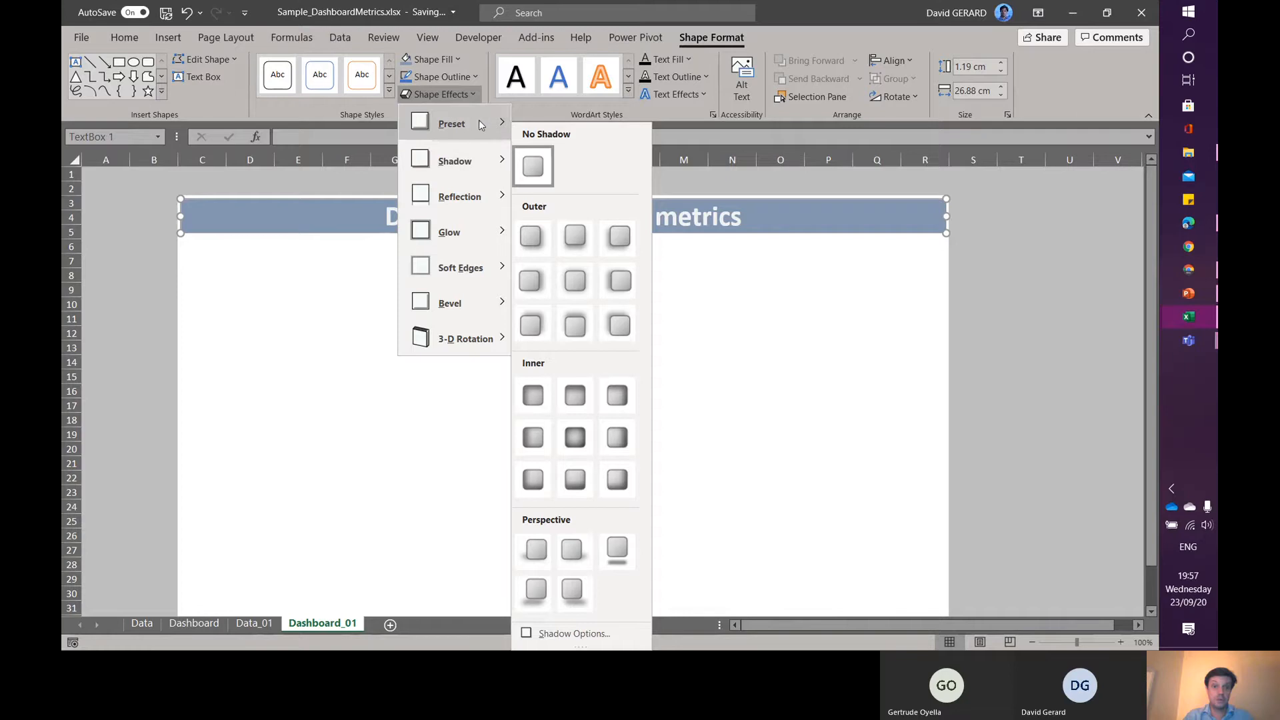
mouse_move(502, 121)
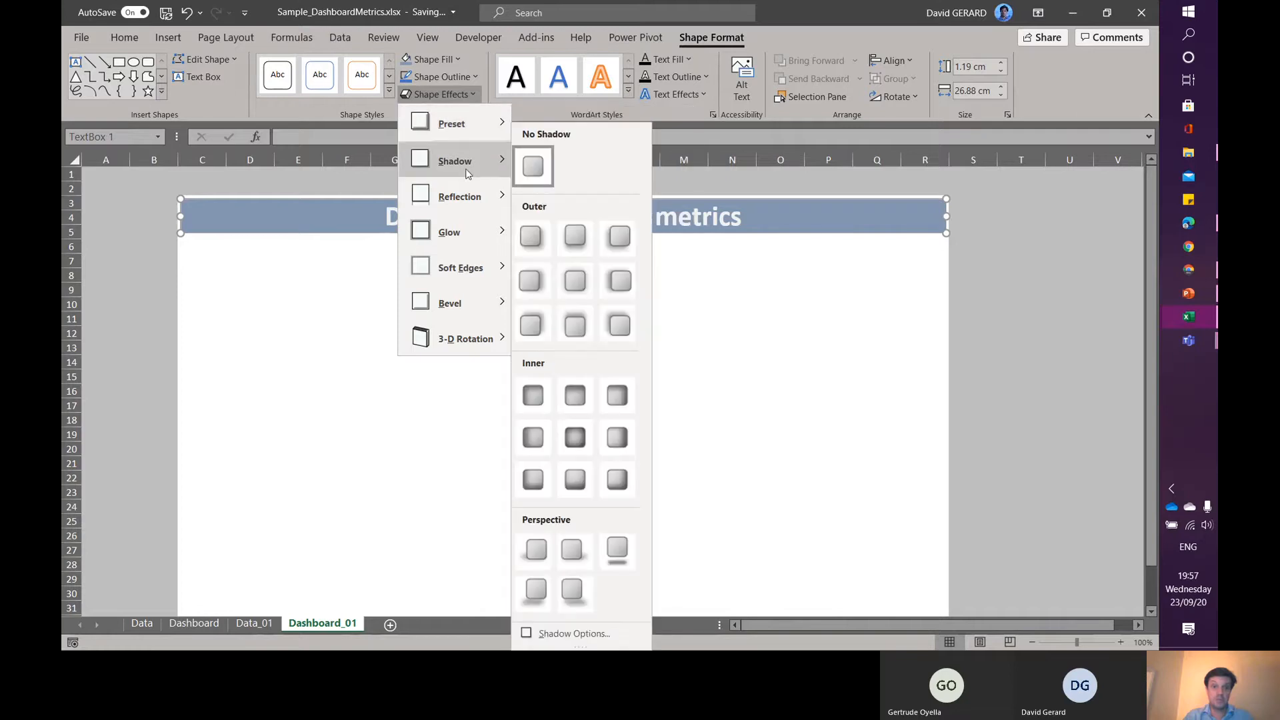
left_click(573, 238)
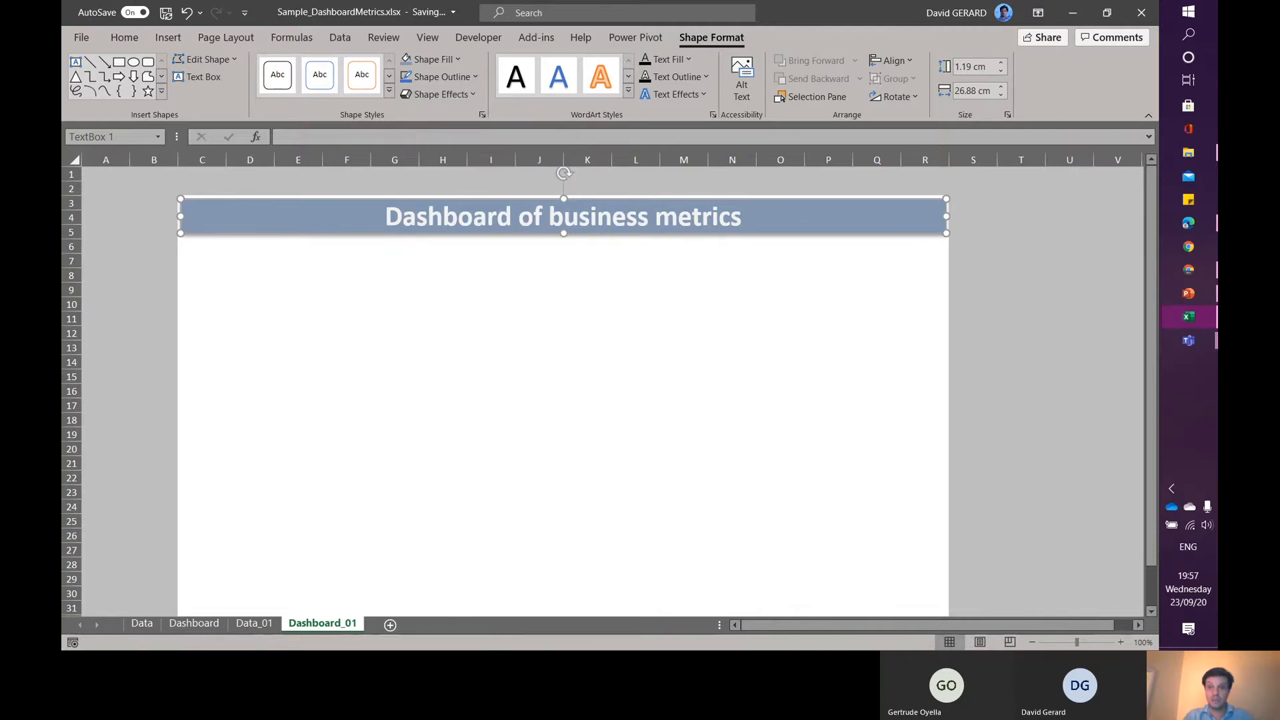
- Adjust the title box shadow to a 3 pt blur and 2 pt distance in Format Shape
right_click(780, 212)
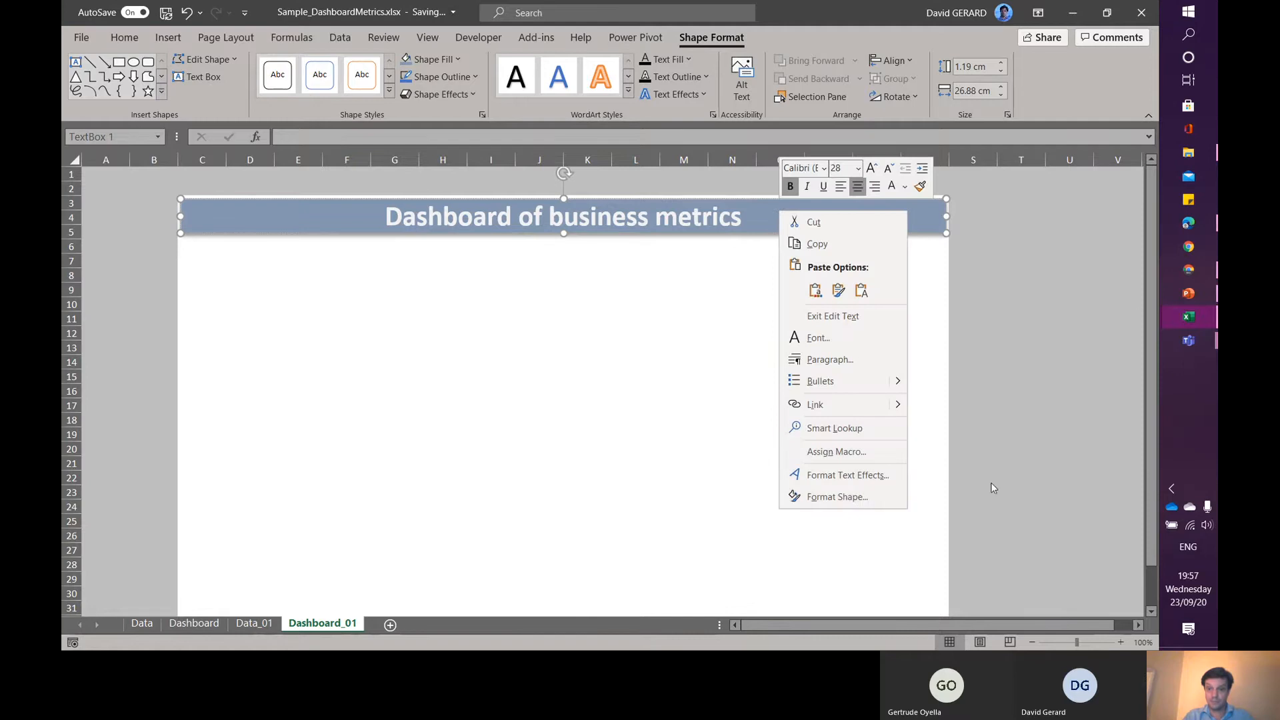
left_click(839, 497)
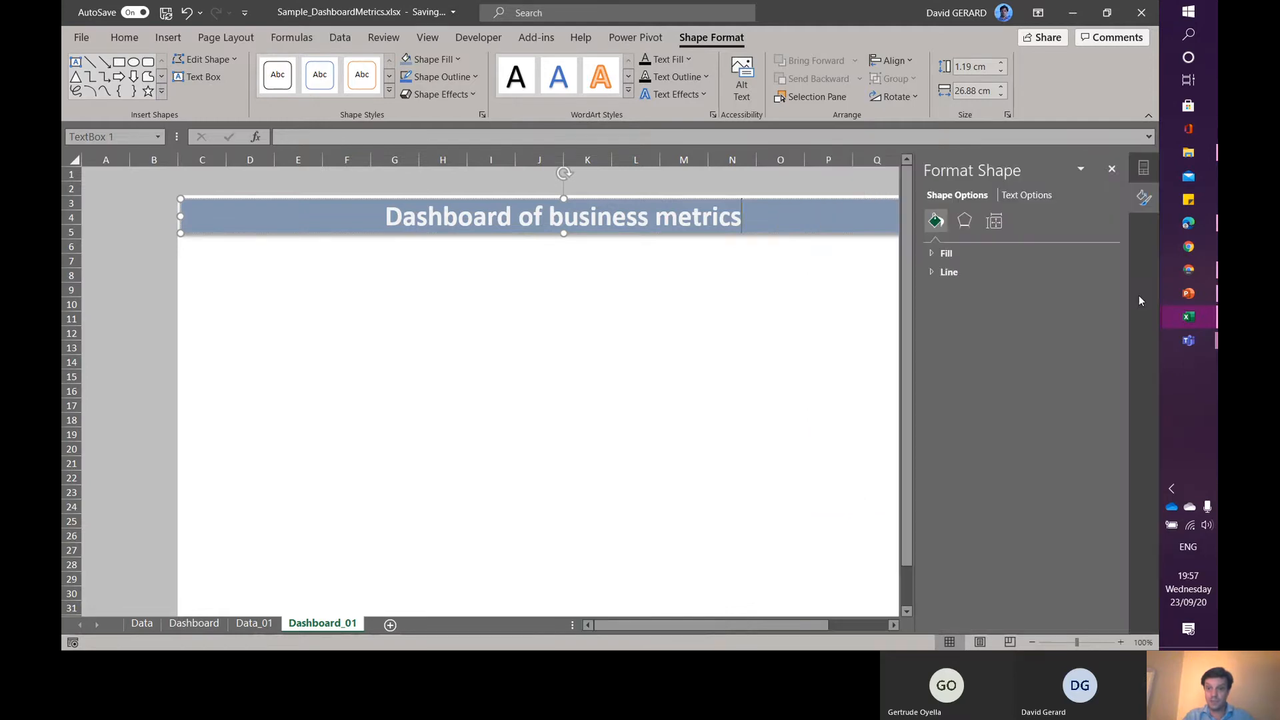
left_click(967, 223)
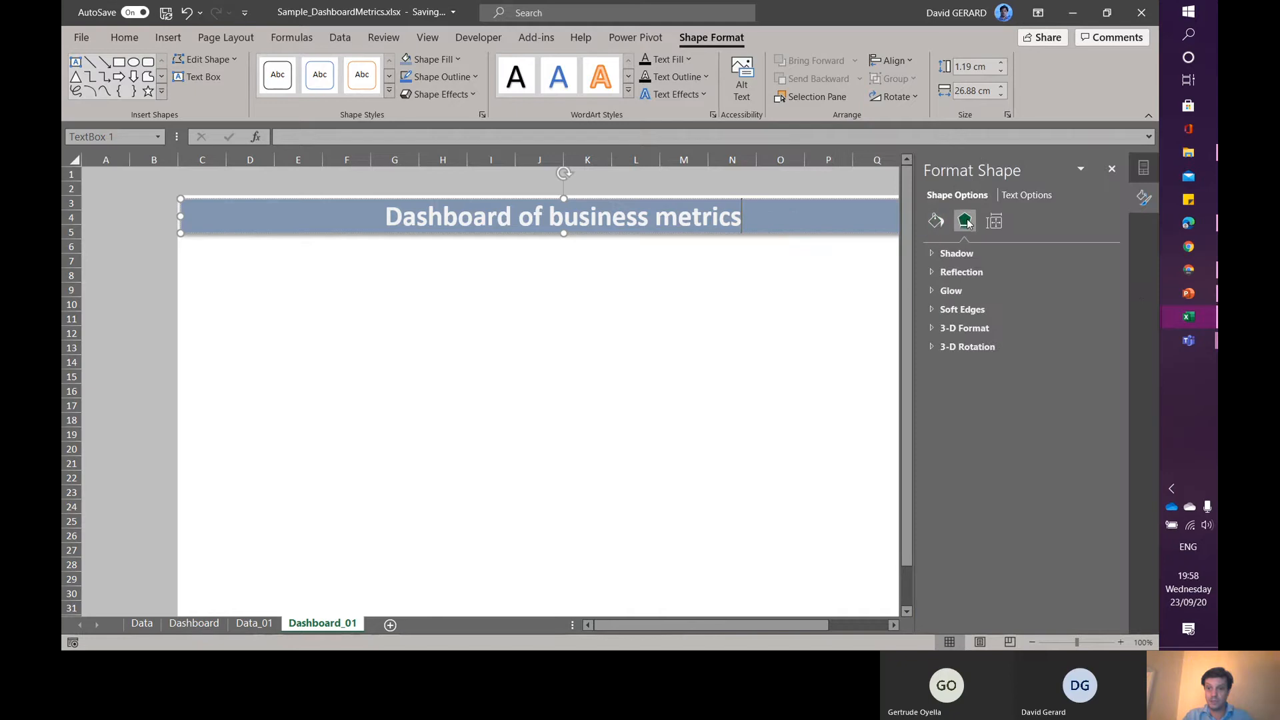
left_click(934, 252)
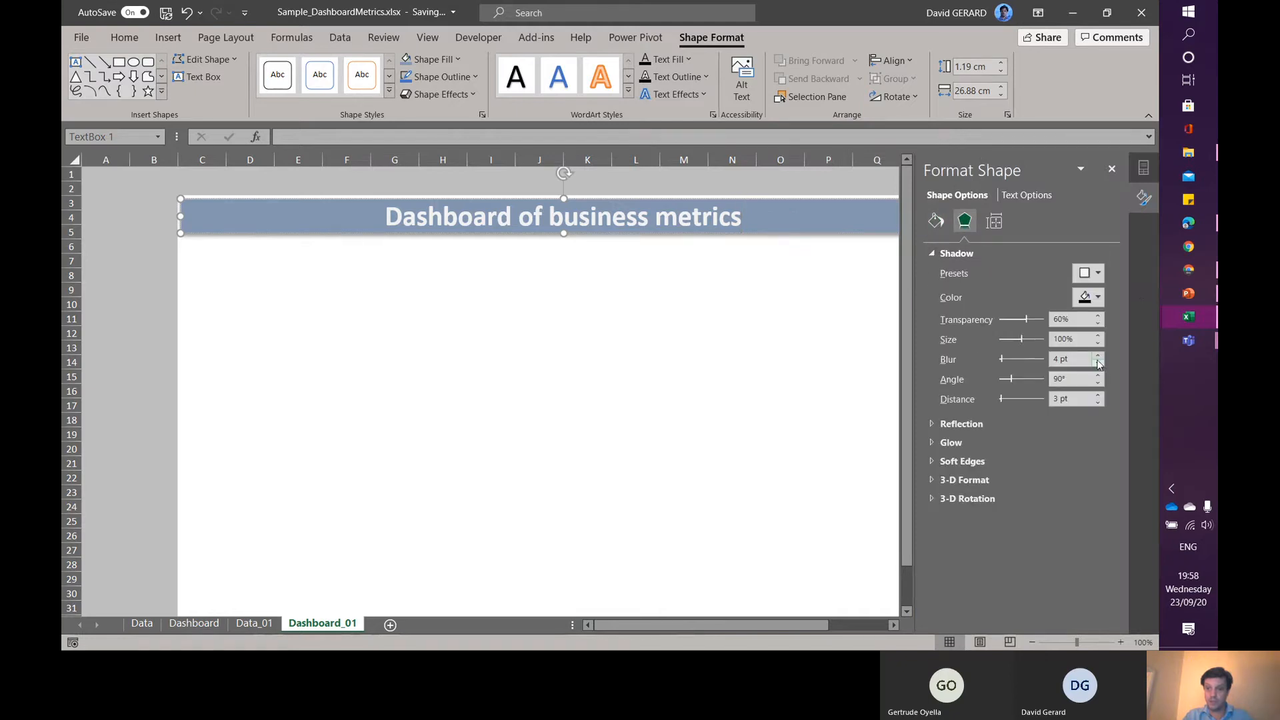
left_click(1098, 402)
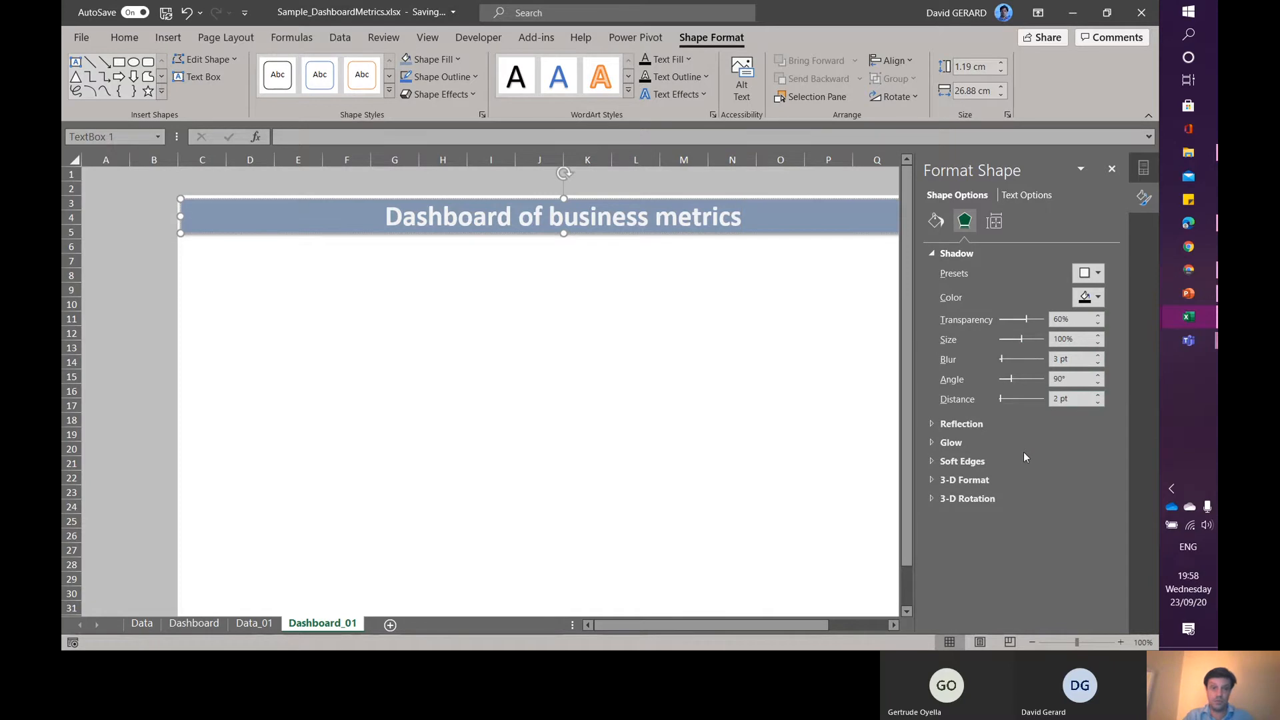
- Insert a PivotChart based on the workbook's Data Model into the existing worksheet at cell D8
left_click(399, 328)
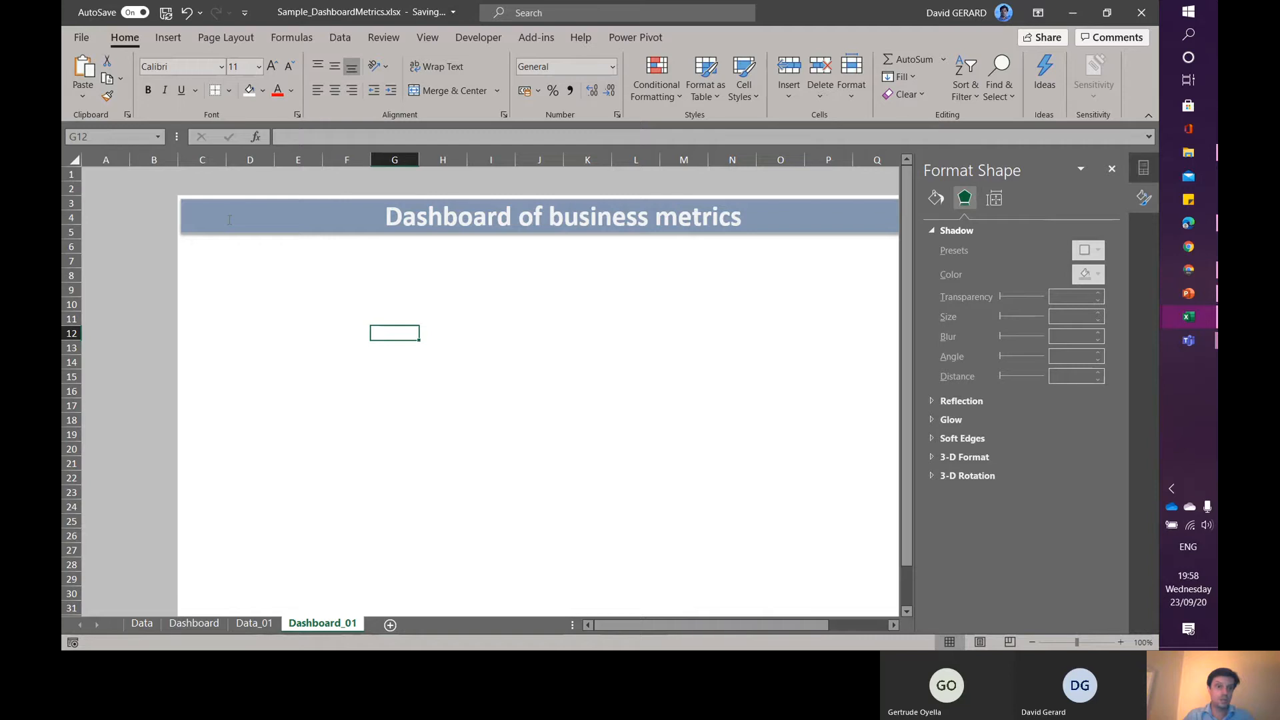
left_click(254, 270)
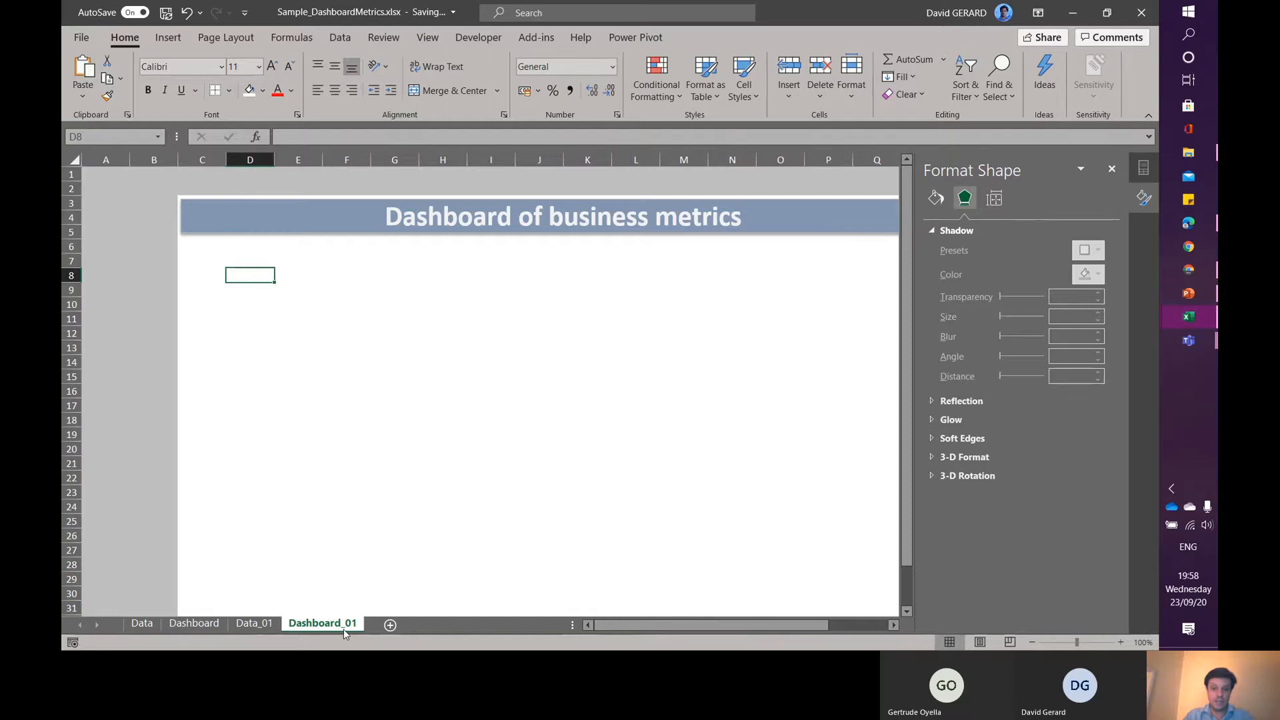
left_click_drag(731, 622, 754, 624)
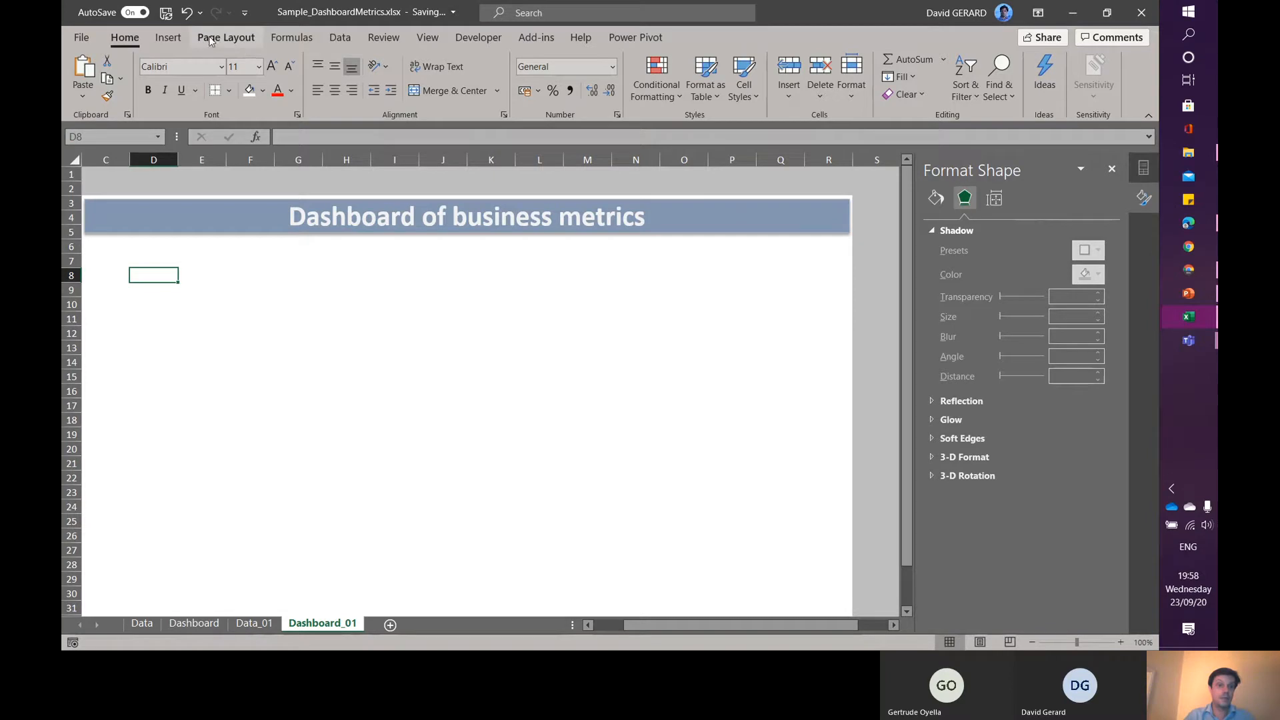
left_click(168, 40)
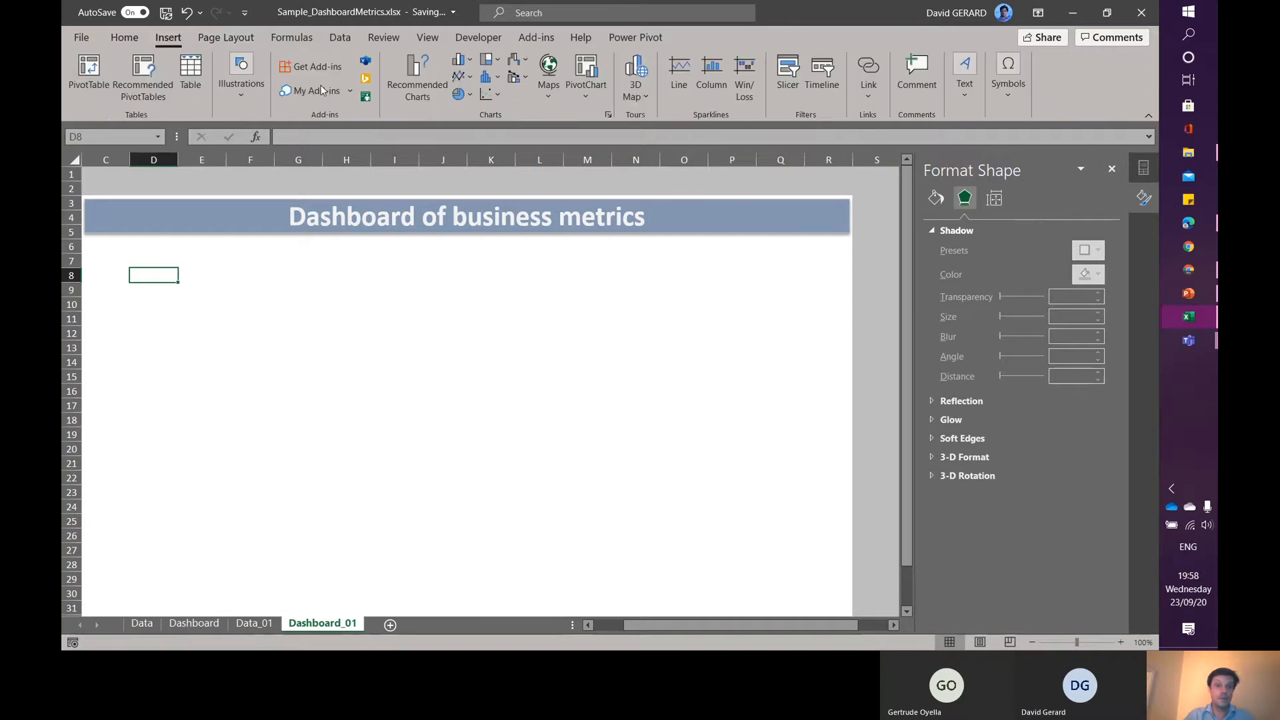
left_click(587, 93)
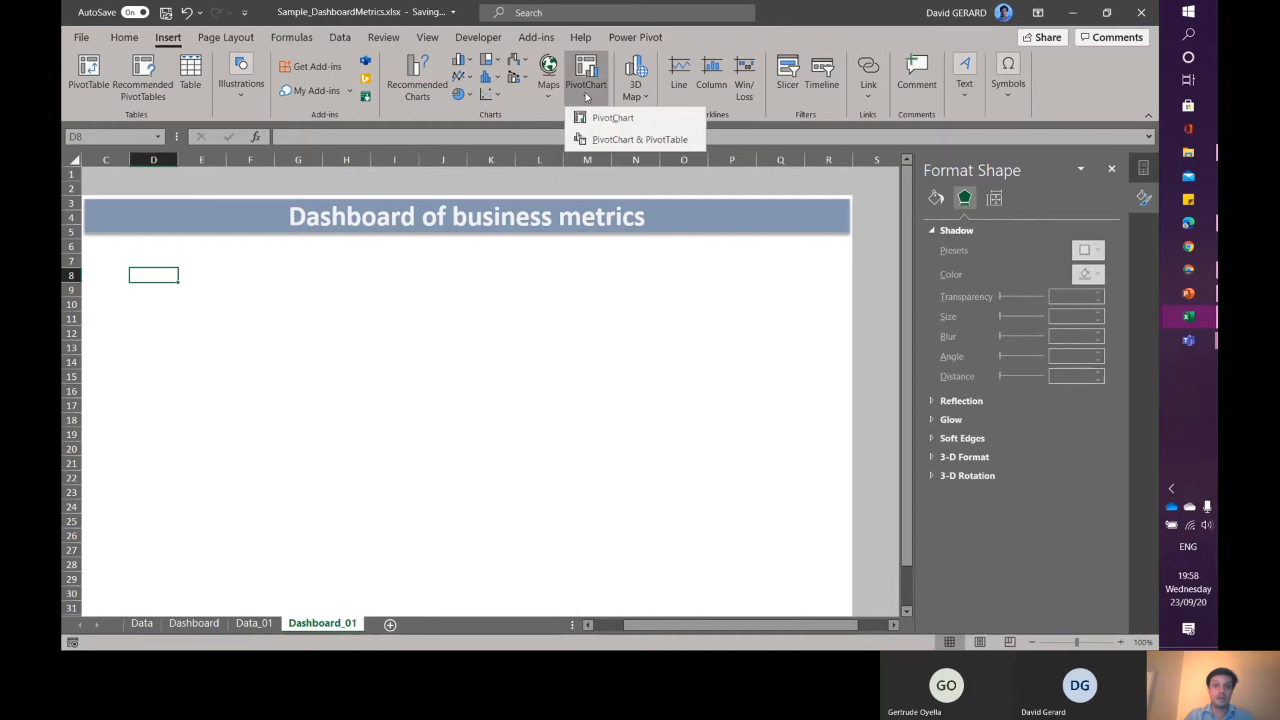
left_click(611, 118)
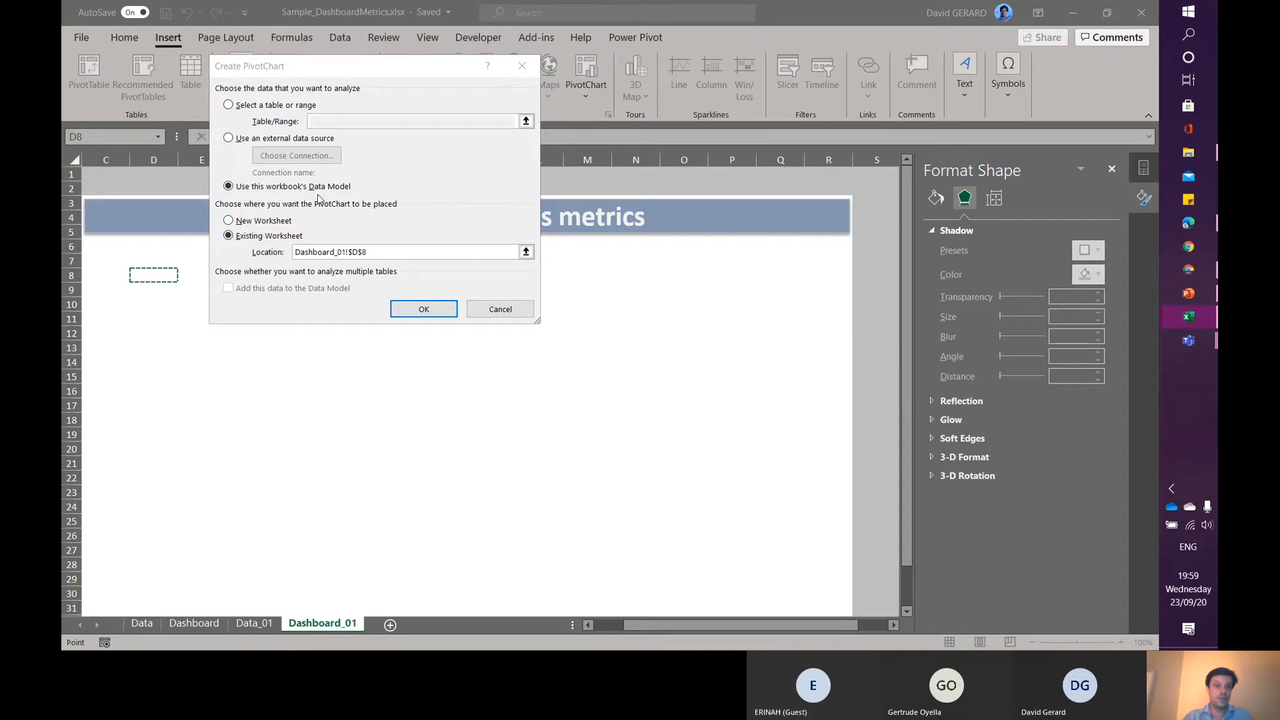
left_click(424, 309)
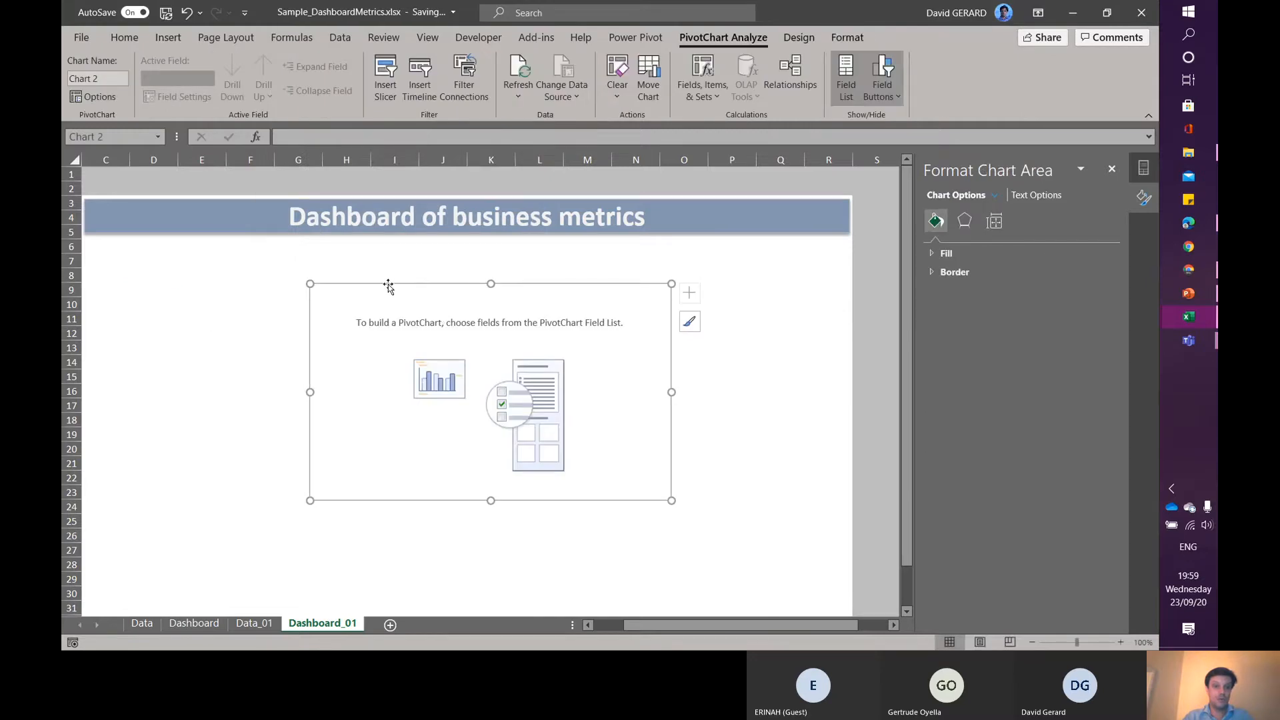
- Move the empty PivotChart just below the title at the canvas's left edge and open the PivotChart field list
left_click_drag(389, 286, 163, 246)
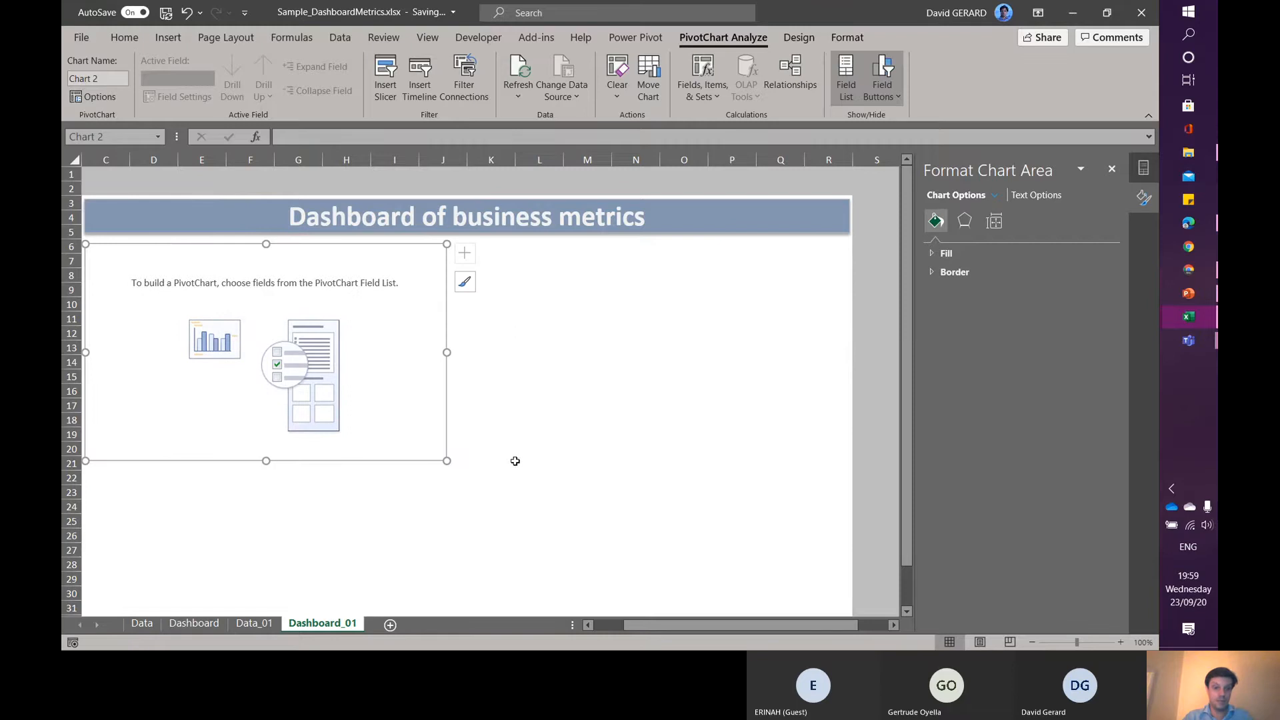
left_click_drag(674, 627, 629, 623)
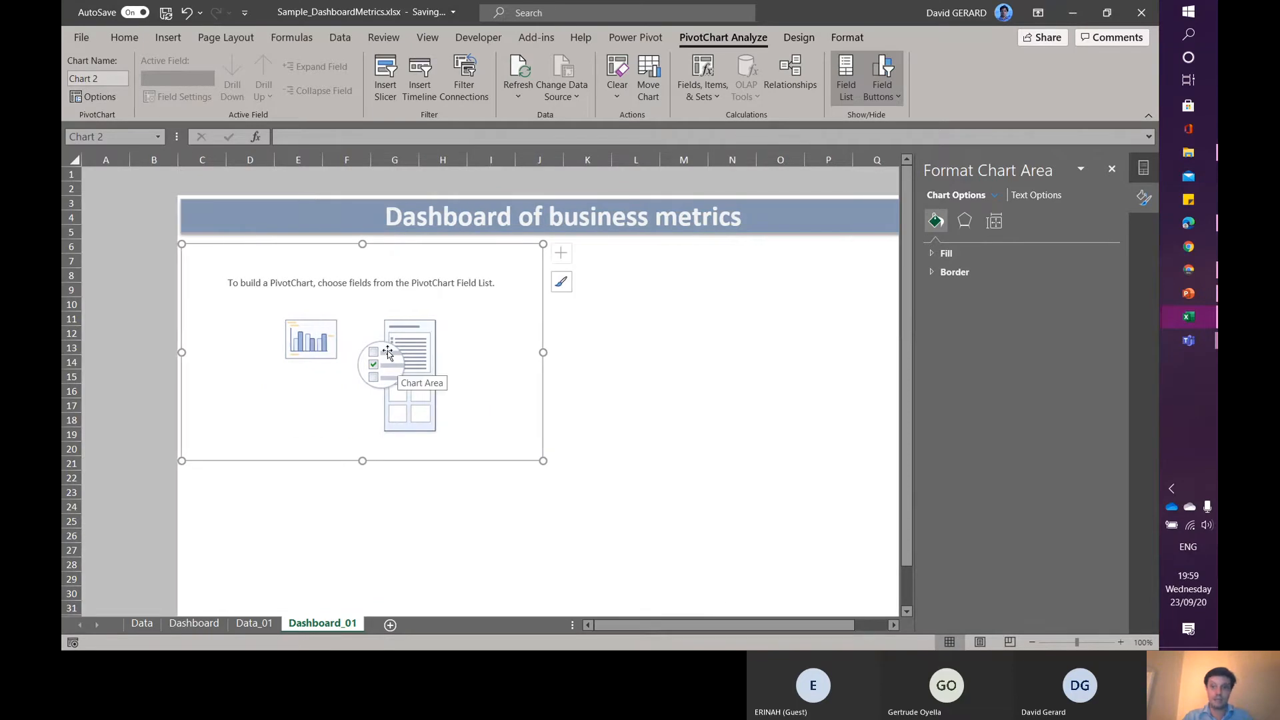
left_click(1144, 169)
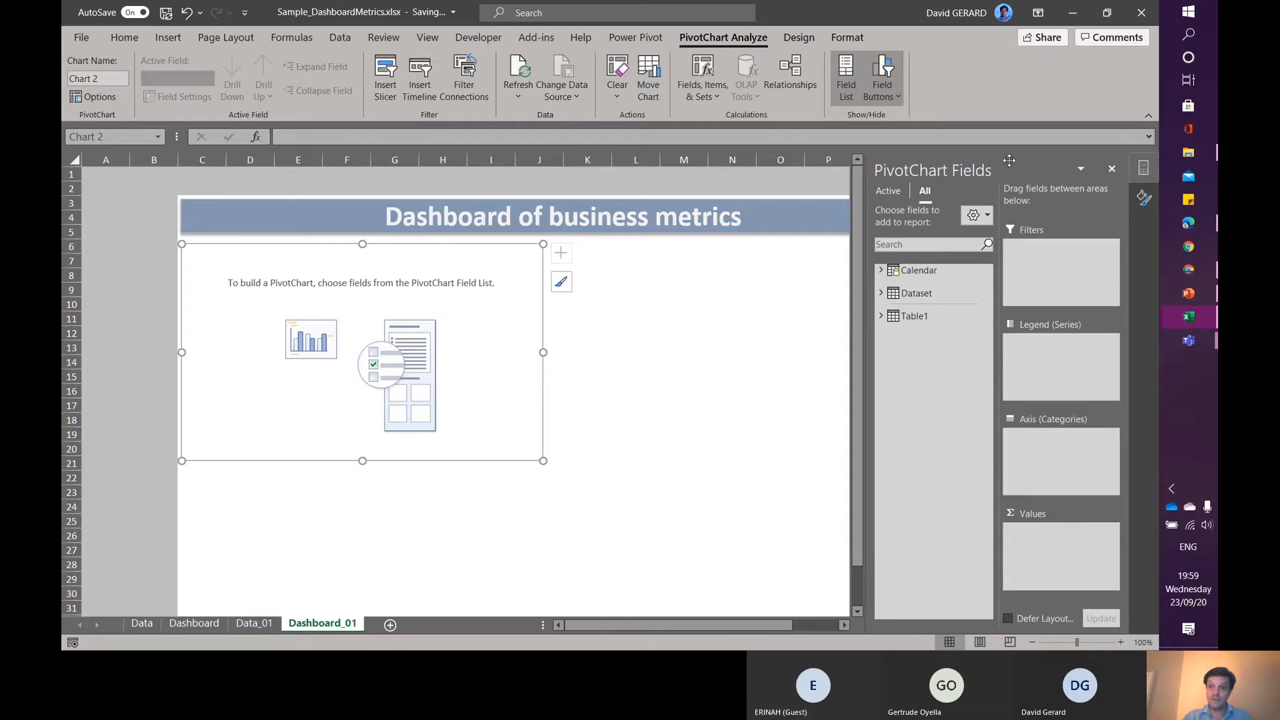
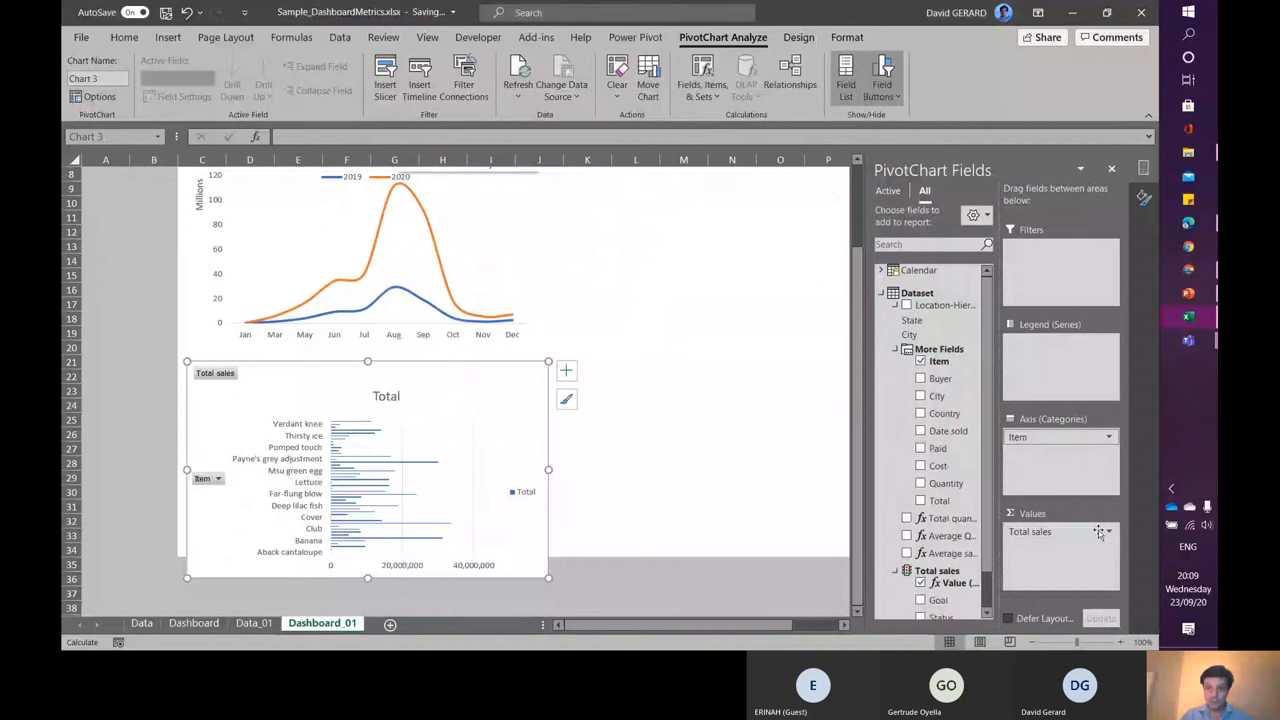
- Filter the bar chart's items to the top 10 by Total sales
left_click(1110, 439)
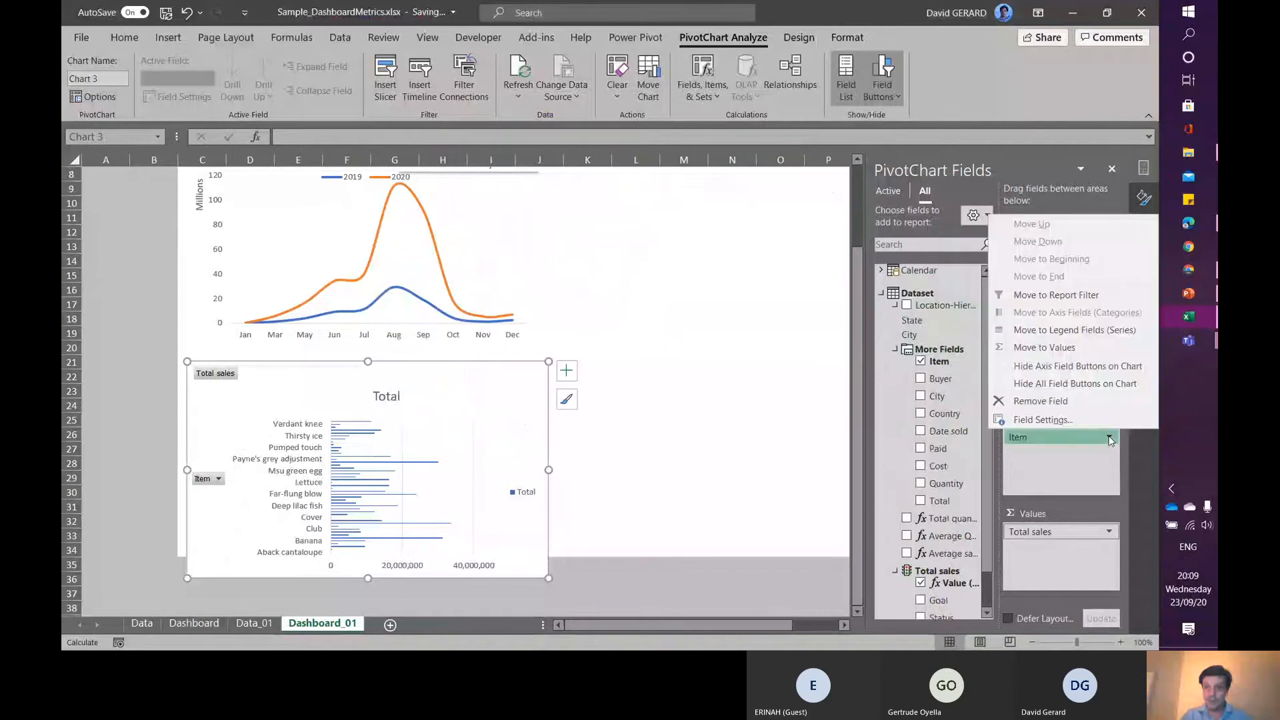
left_click(1070, 510)
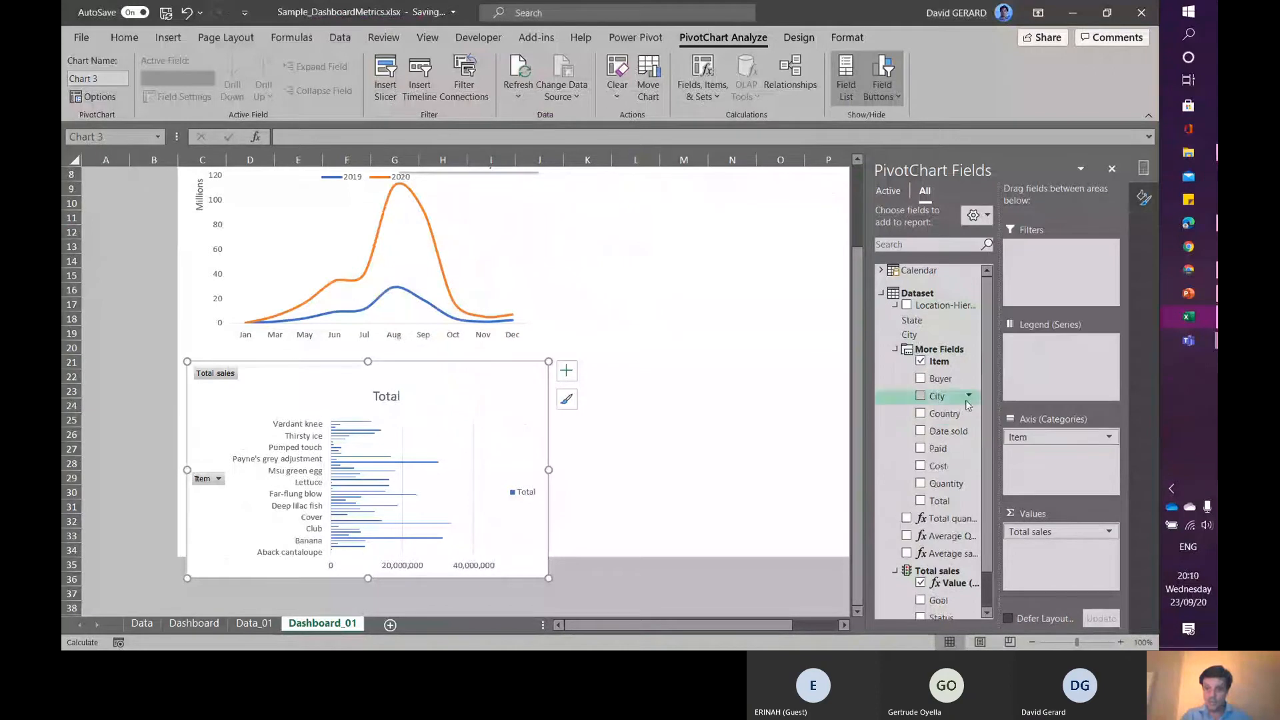
left_click(970, 362)
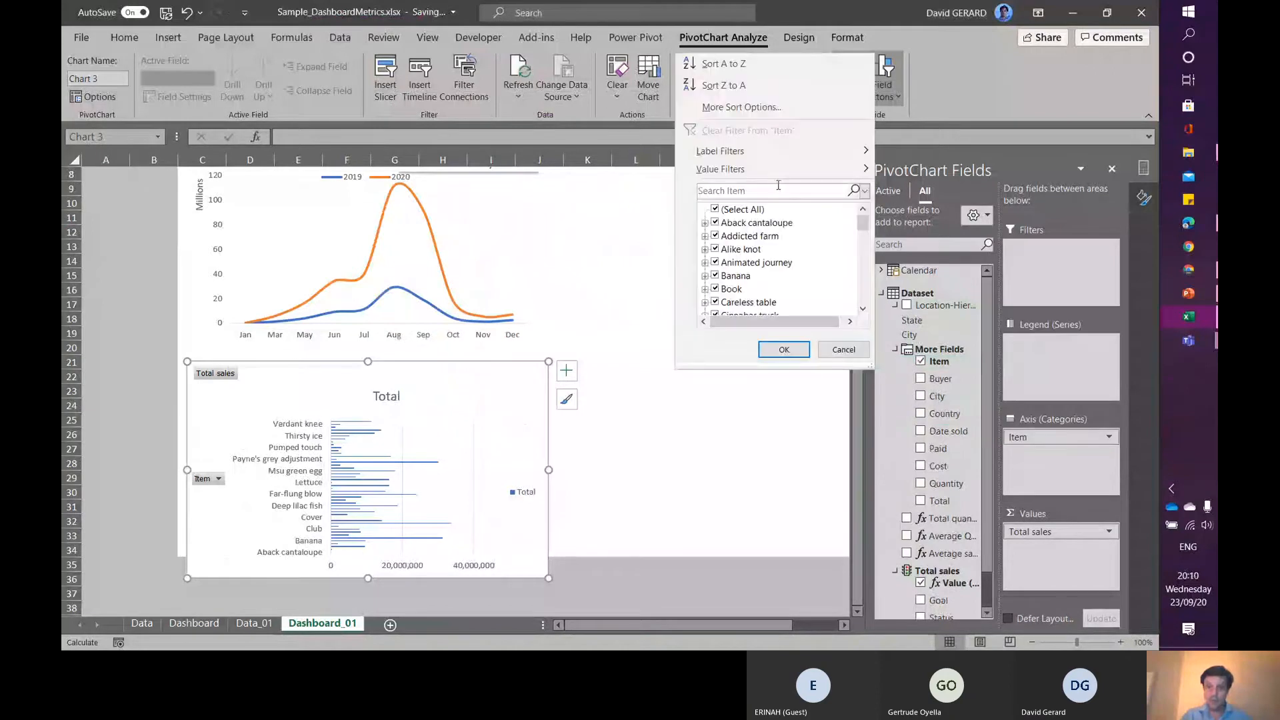
mouse_move(740, 169)
mouse_move(865, 172)
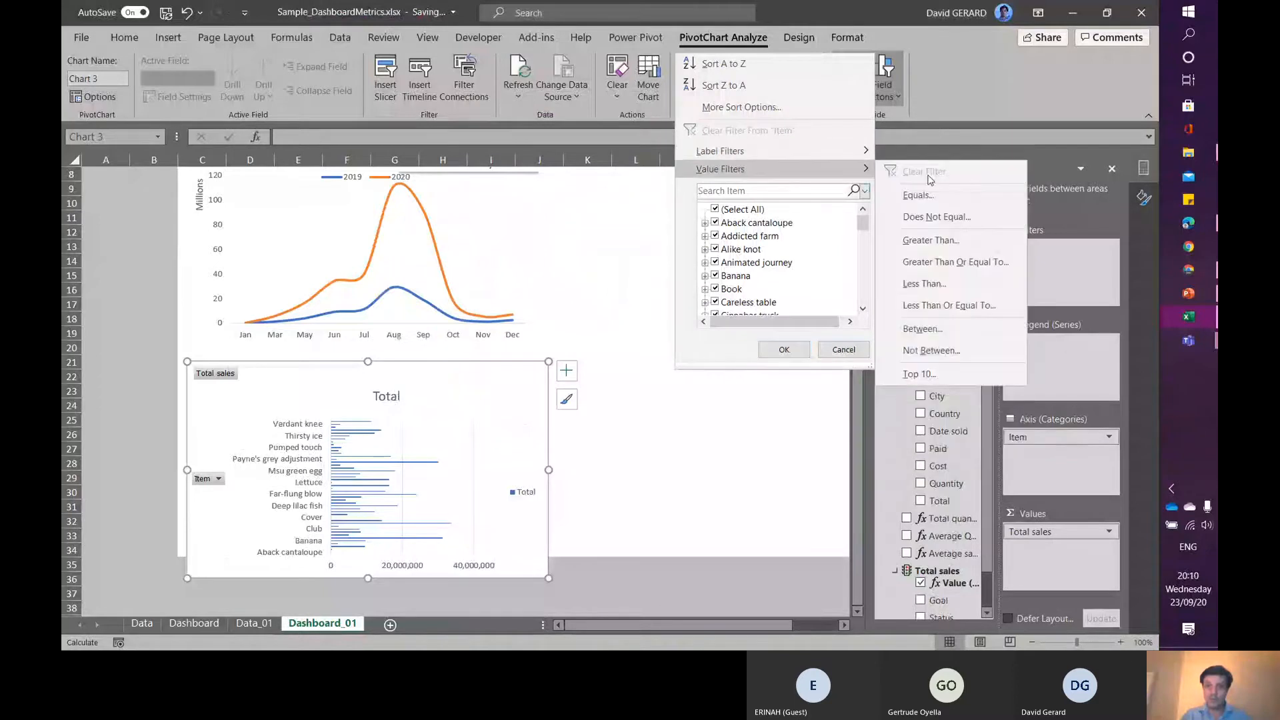
left_click(914, 378)
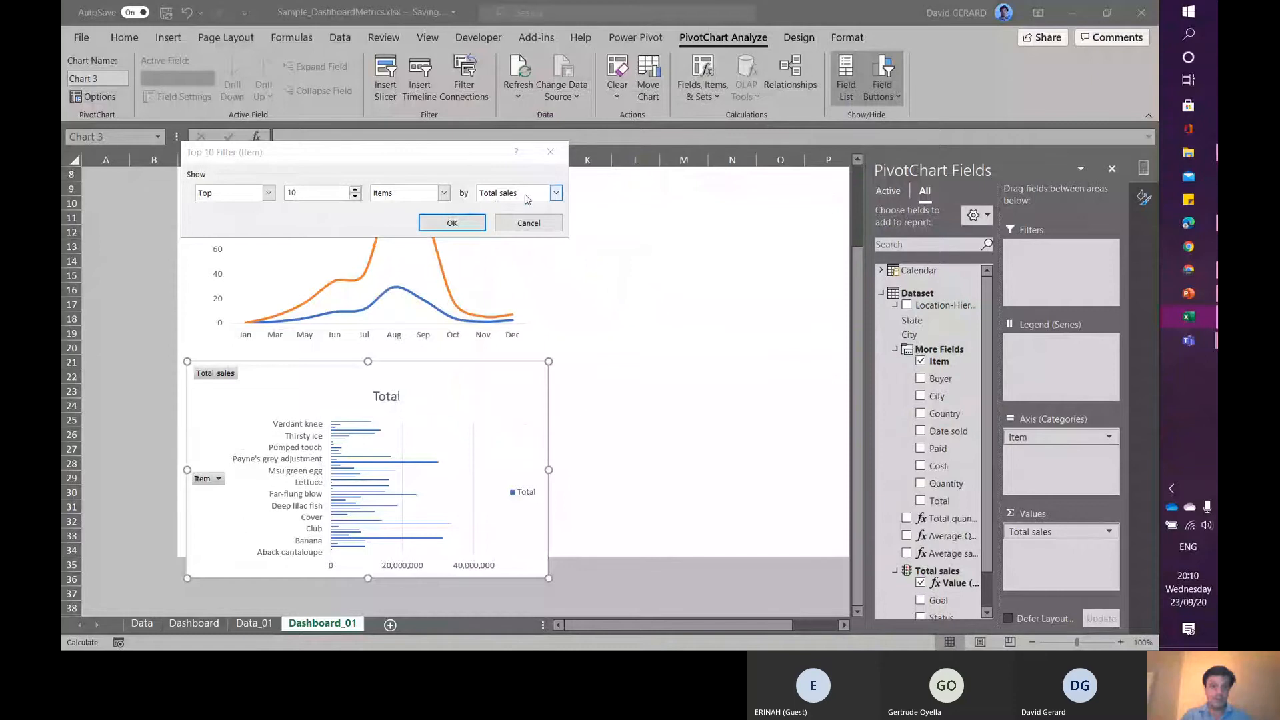
left_click(459, 222)
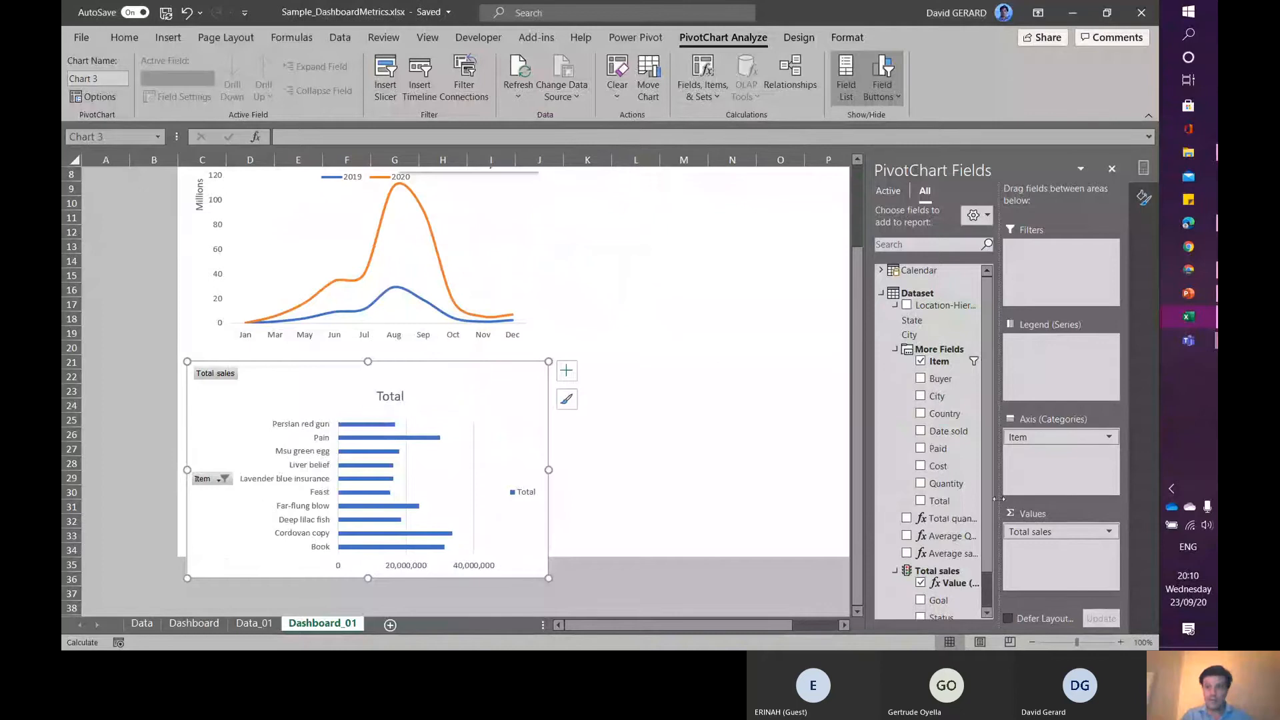
- Change the item filter to show the top 5 items by Total sales
mouse_move(976, 363)
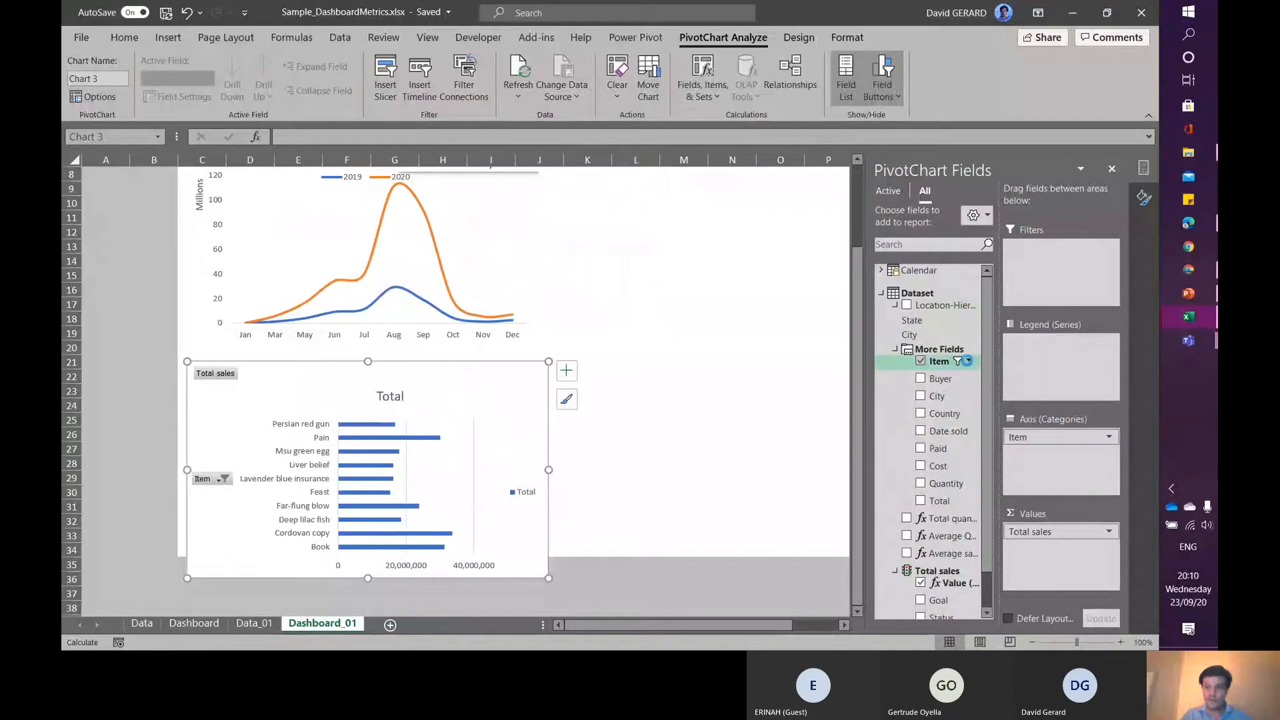
left_click(967, 361)
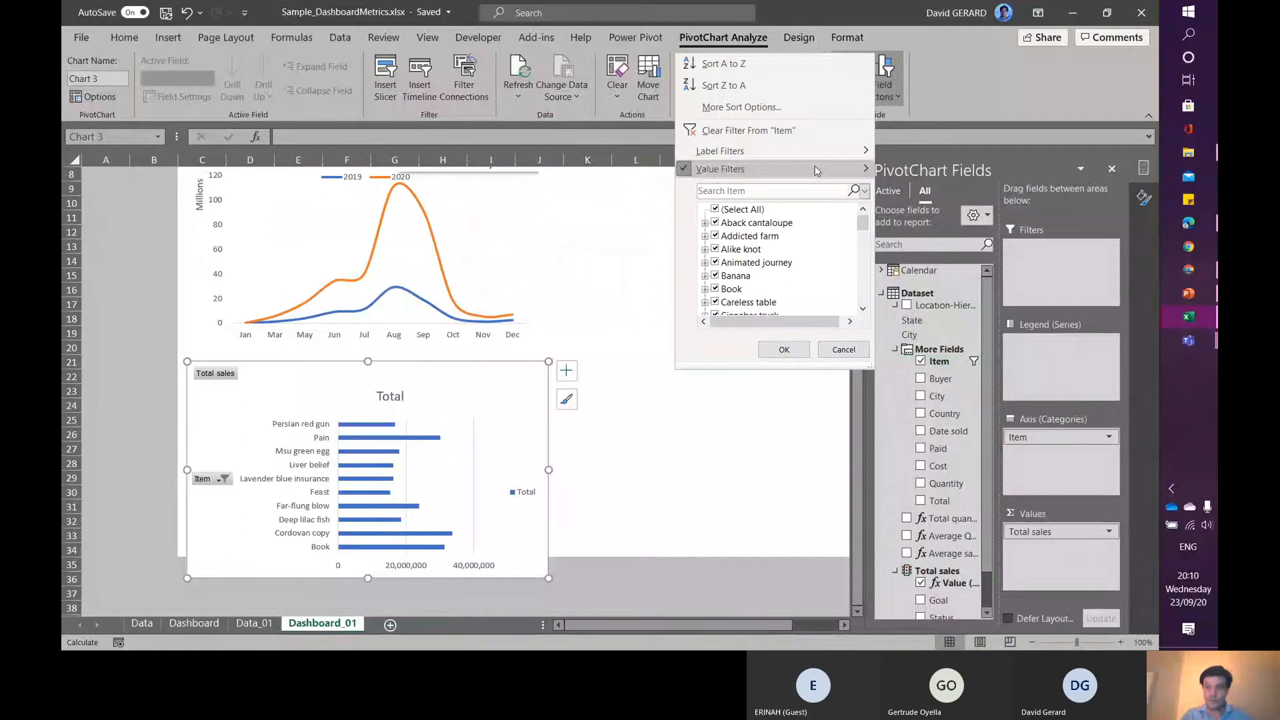
mouse_move(817, 170)
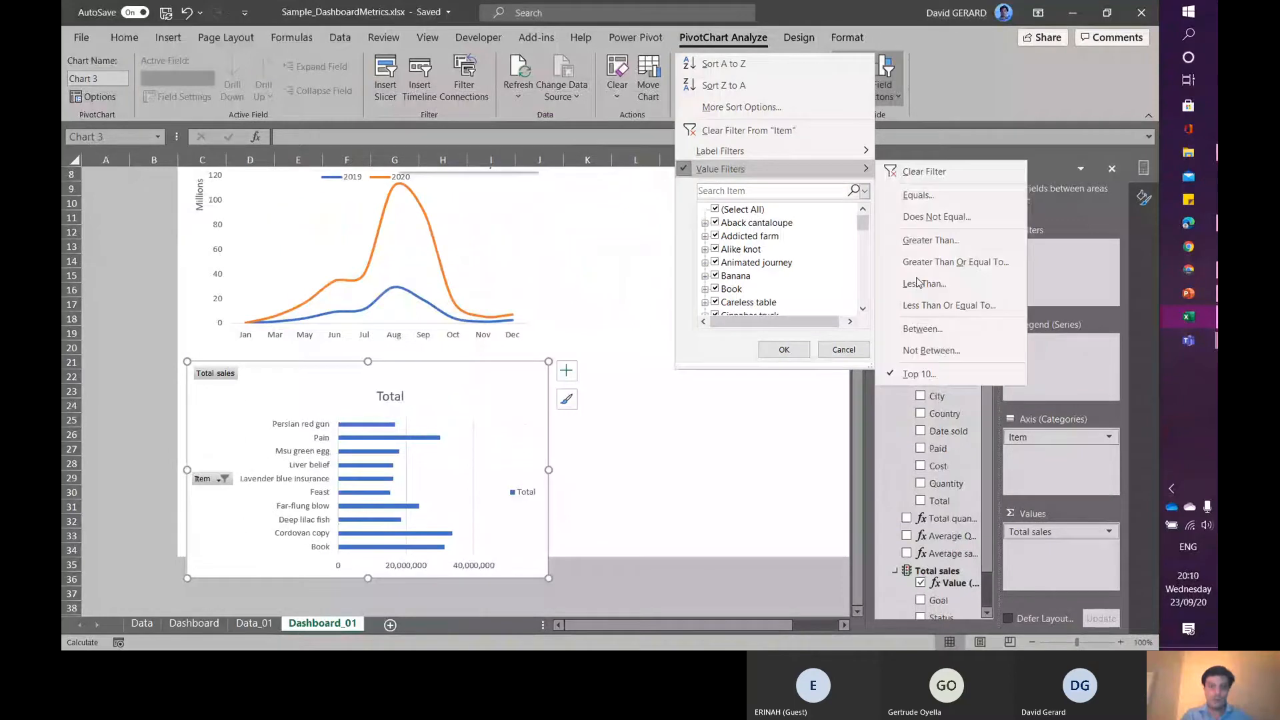
left_click(948, 377)
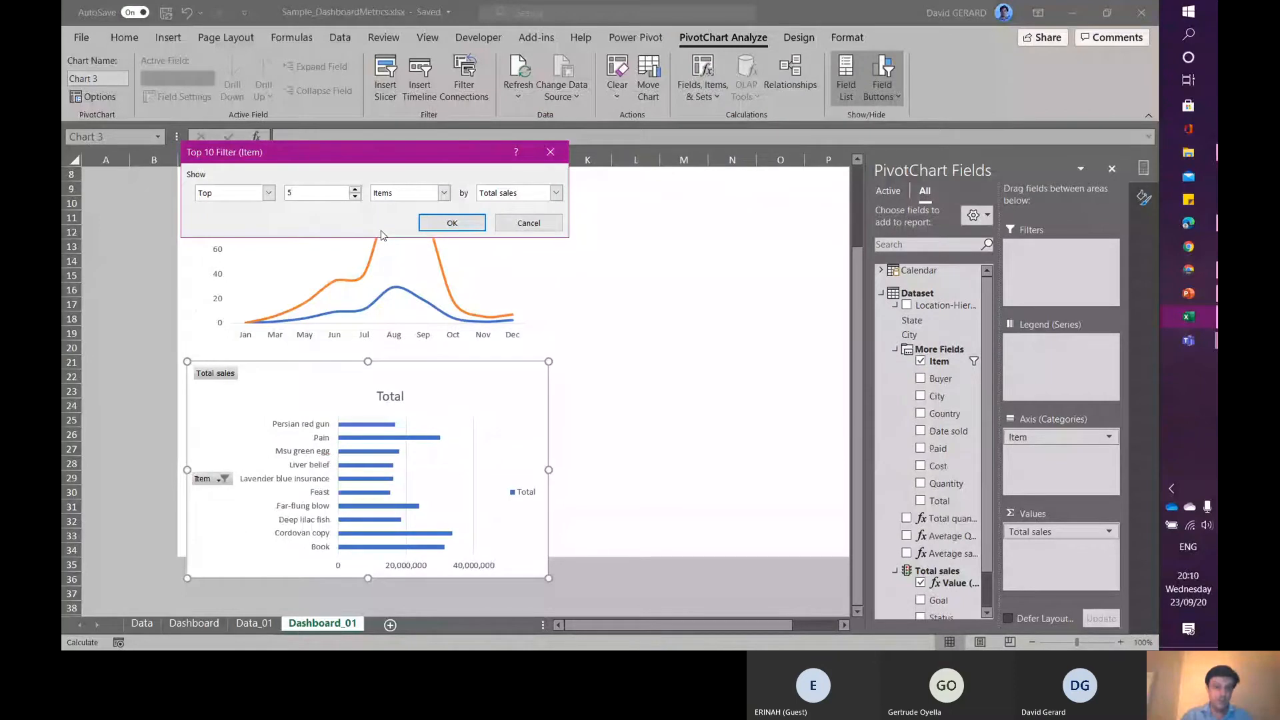
key("Return")
- Set the bar series' gap width to 50%
left_click(342, 437)
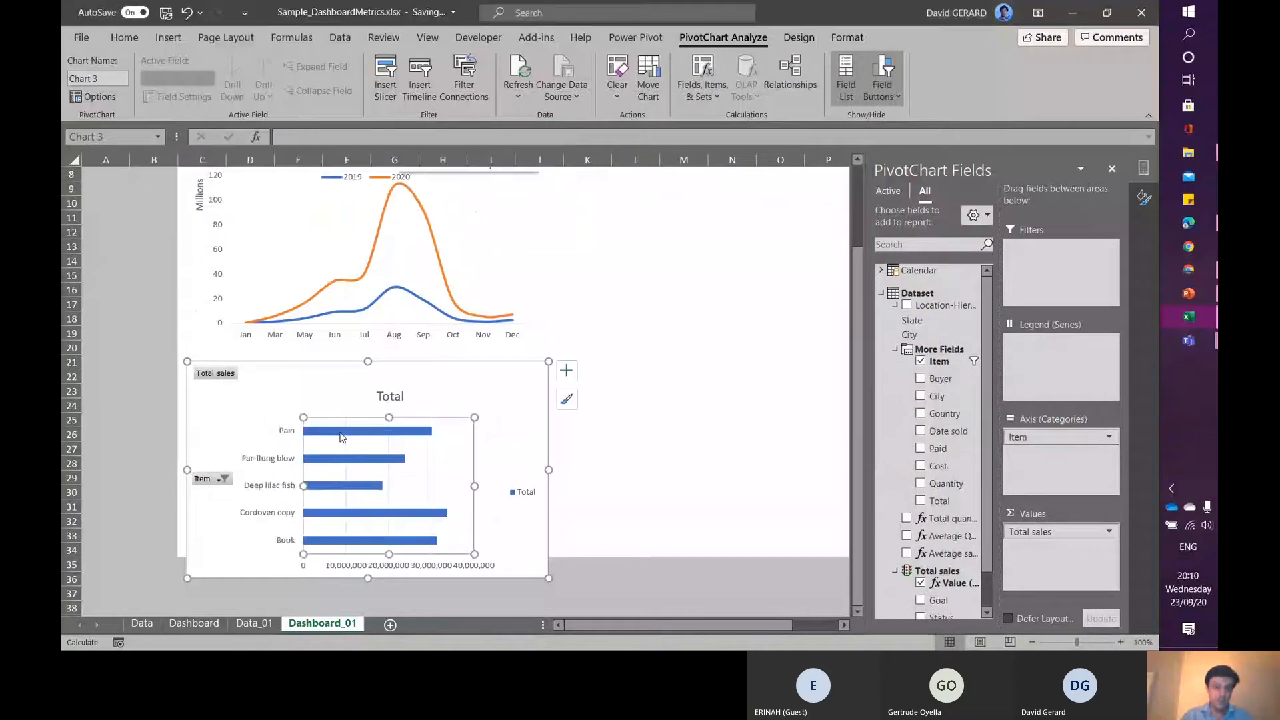
left_click(342, 438)
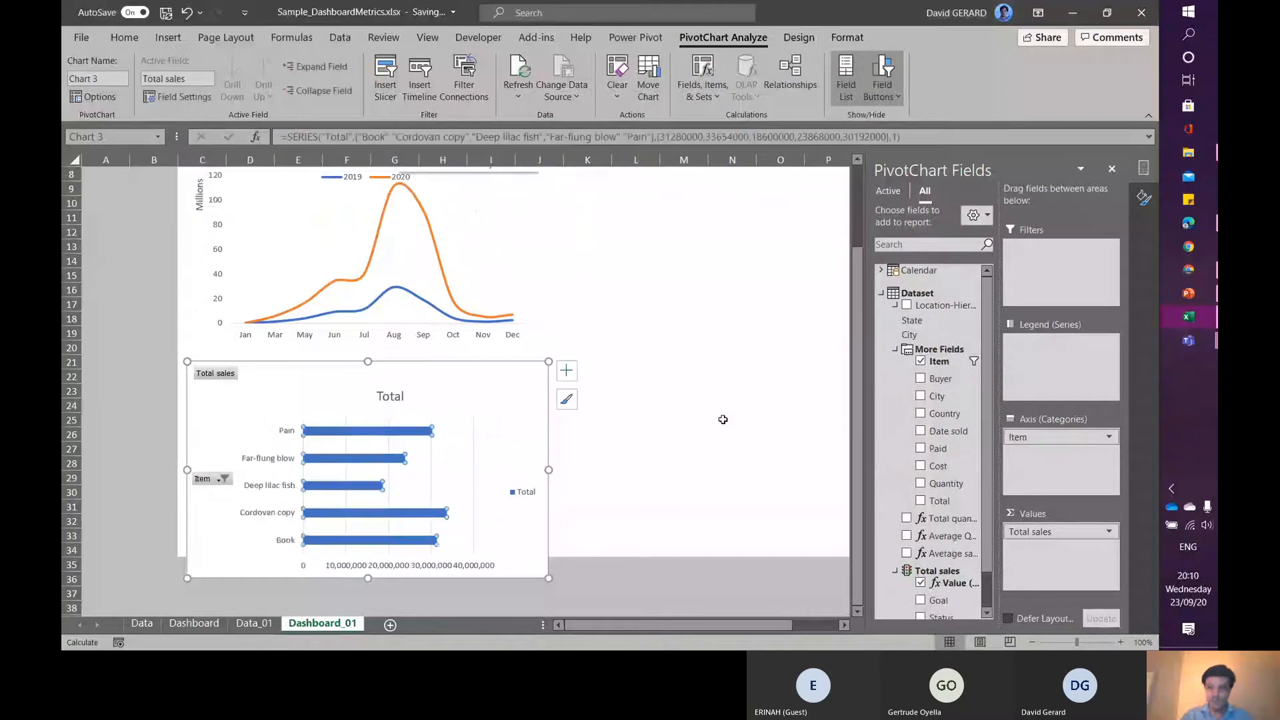
left_click(1144, 197)
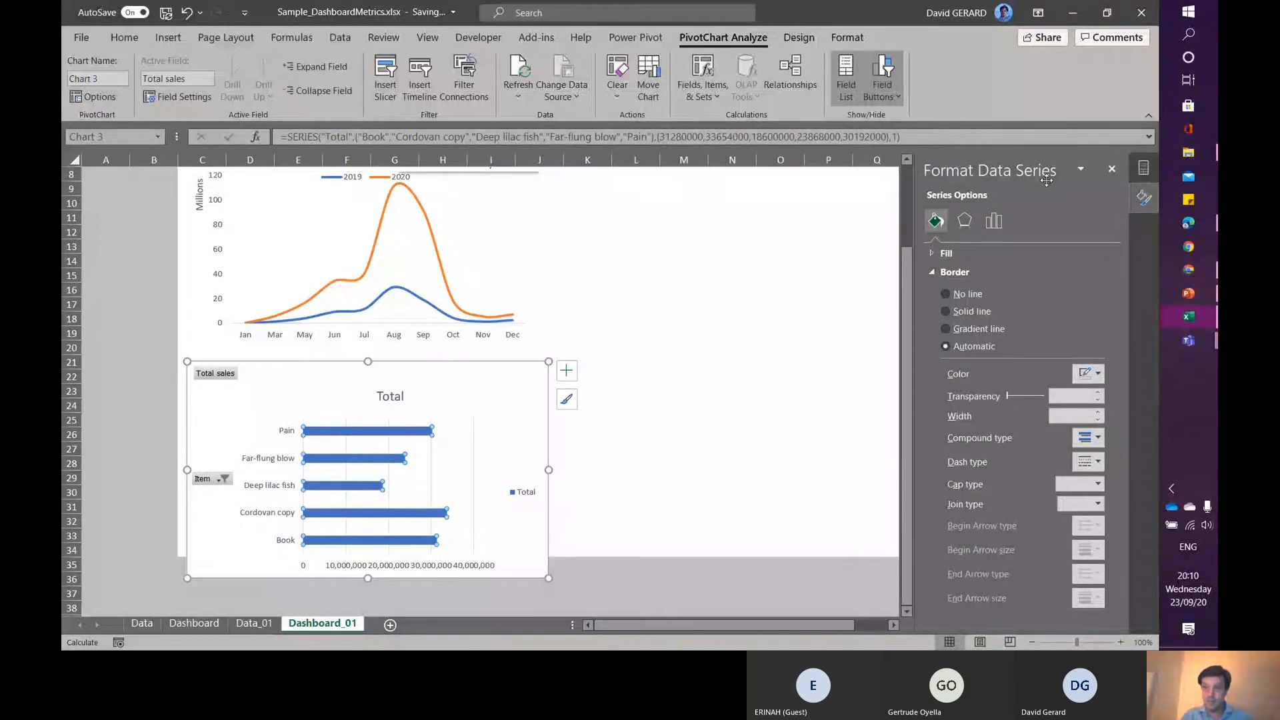
left_click(993, 220)
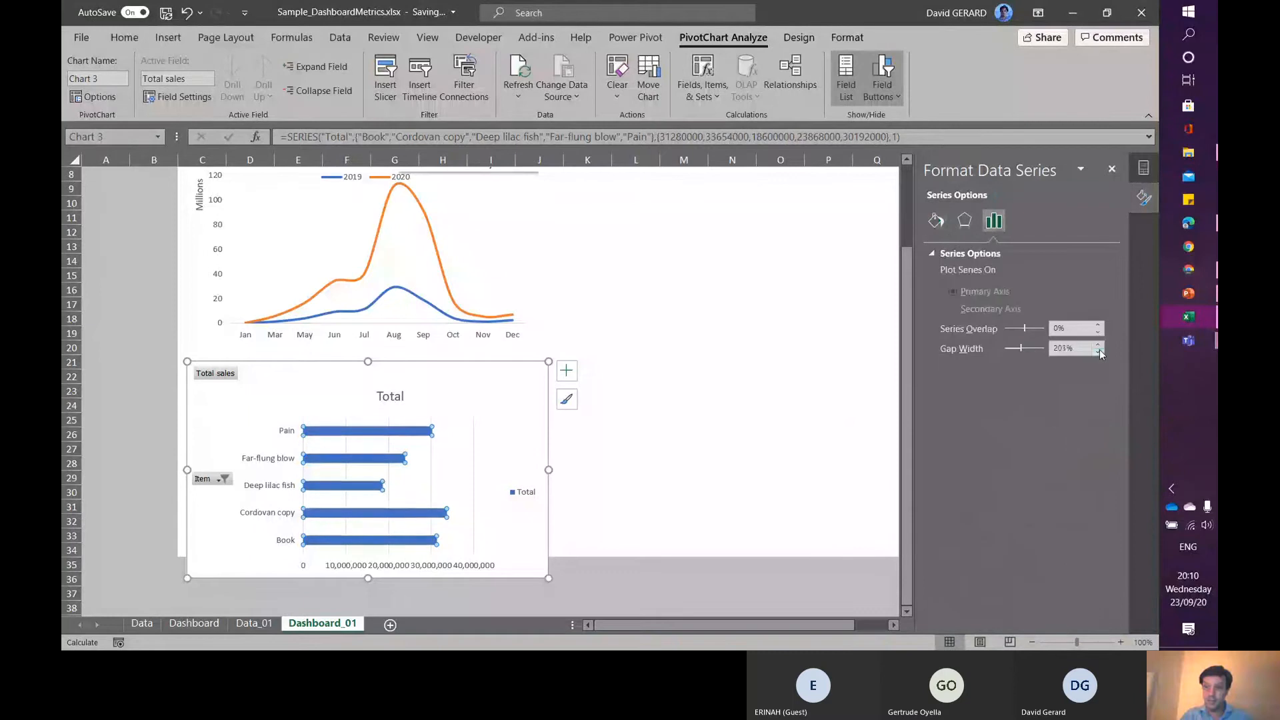
left_click(1021, 347)
left_click_drag(1022, 347, 1009, 347)
left_click(1099, 345)
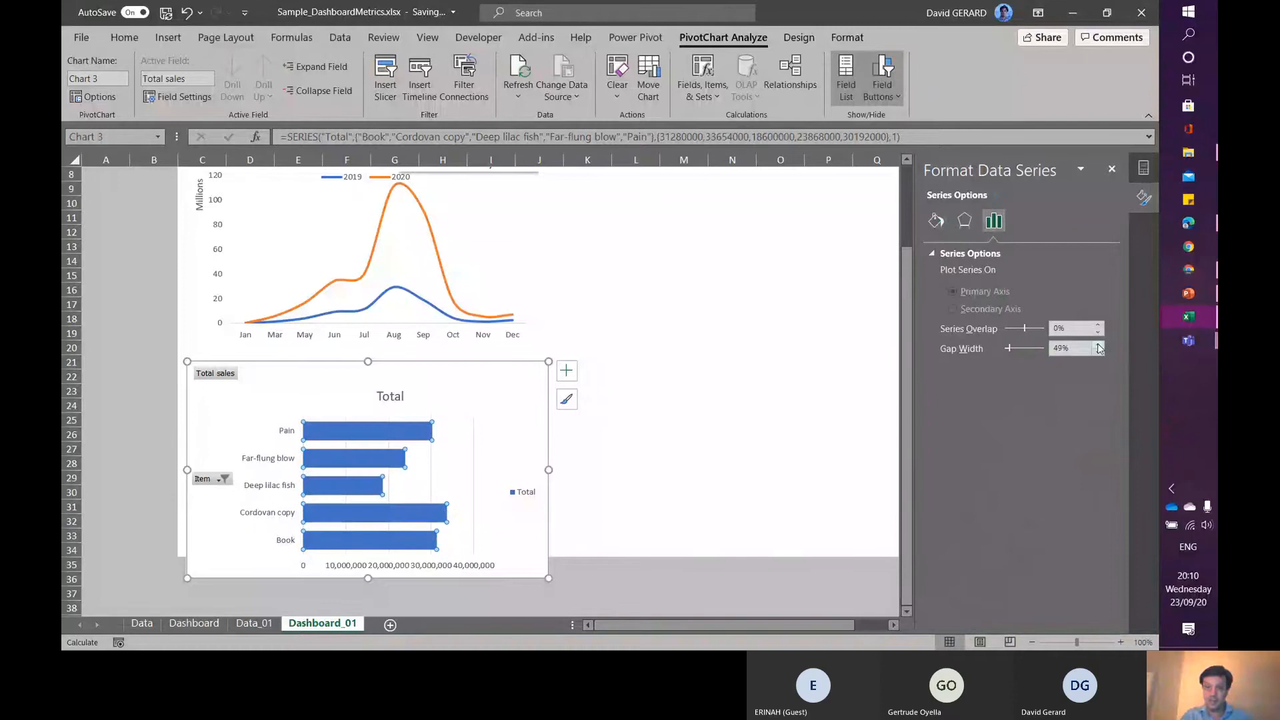
left_click(1098, 345)
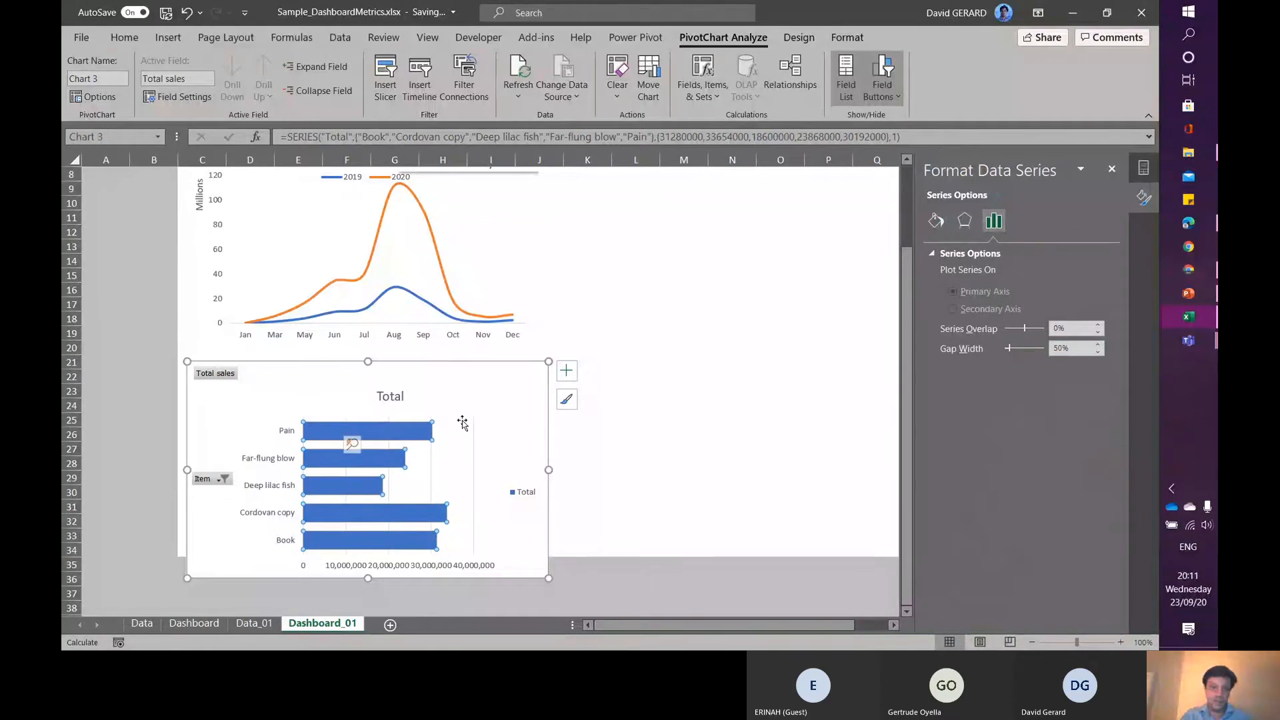
- Delete the bar chart's gridlines and set the horizontal axis display units to Millions
left_click(430, 461)
key("Delete")
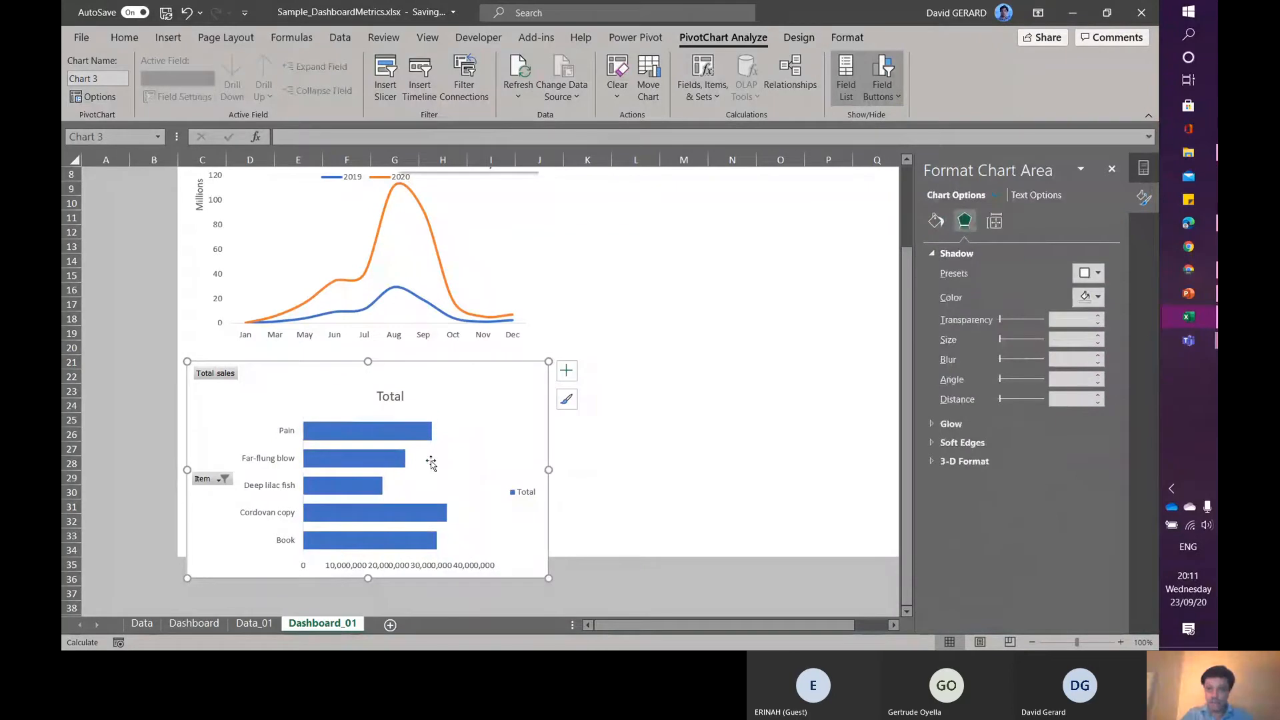
left_click(416, 566)
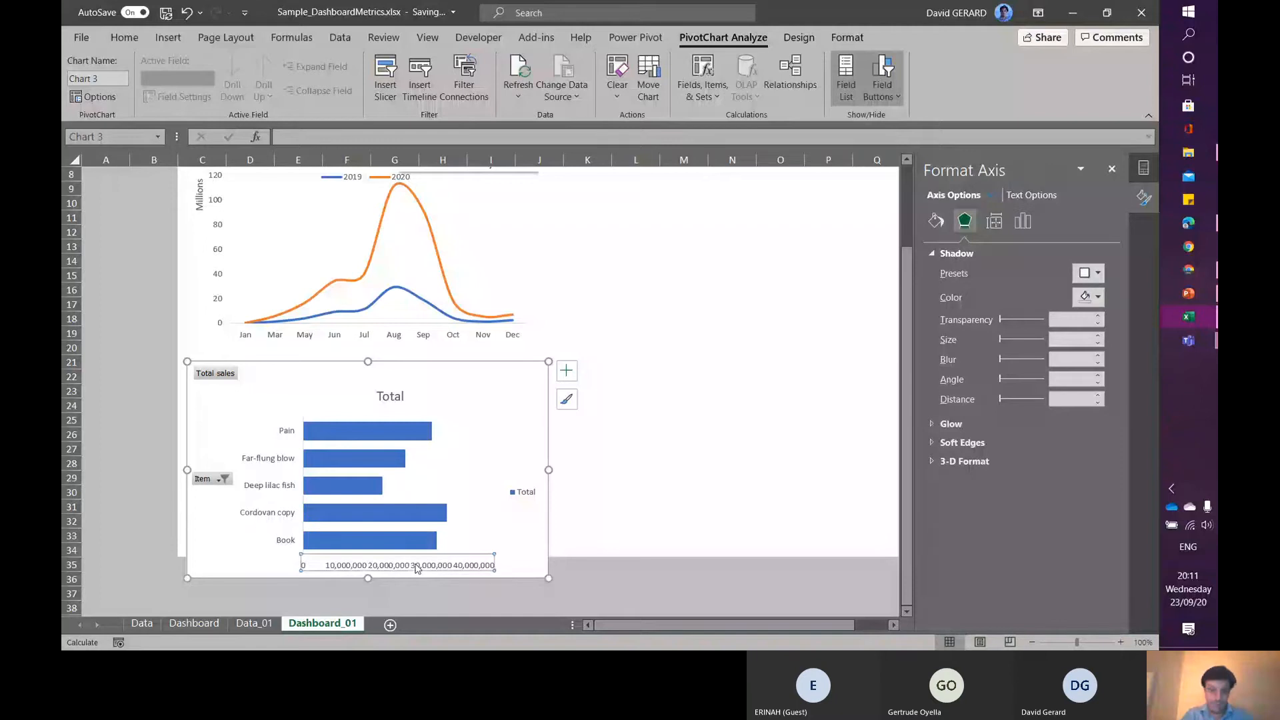
left_click(1023, 222)
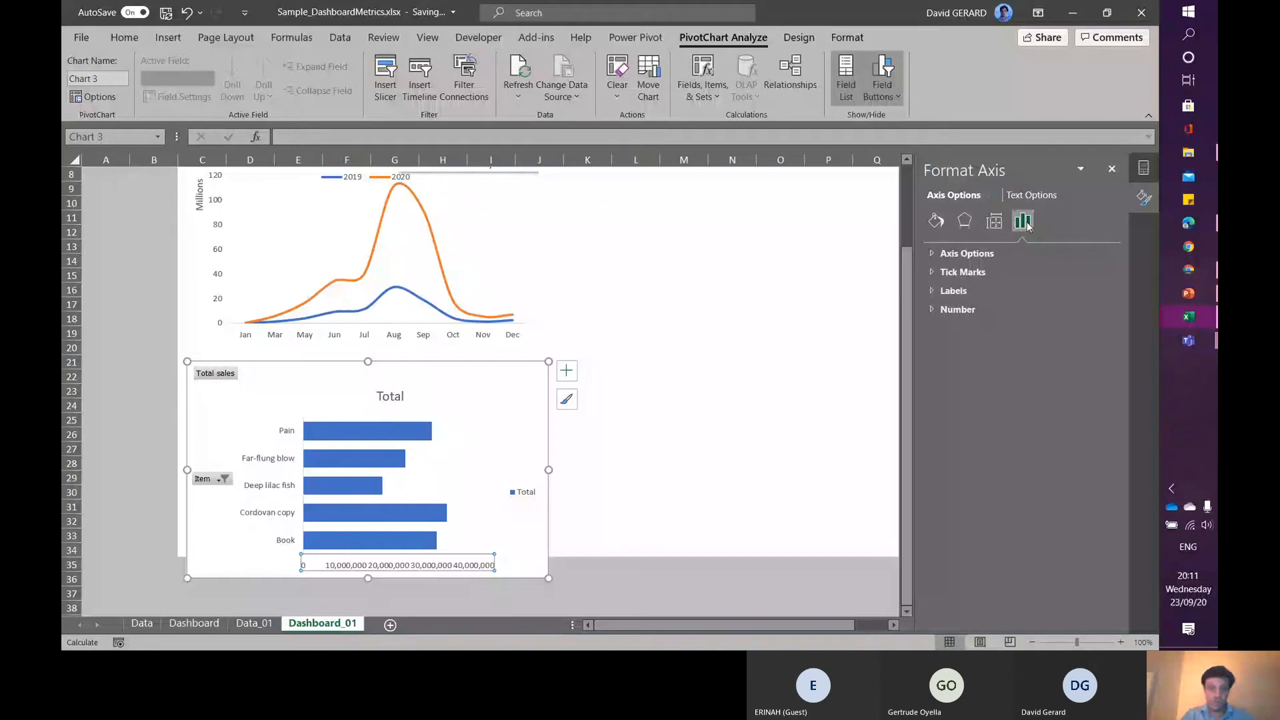
left_click(966, 253)
left_click(1098, 470)
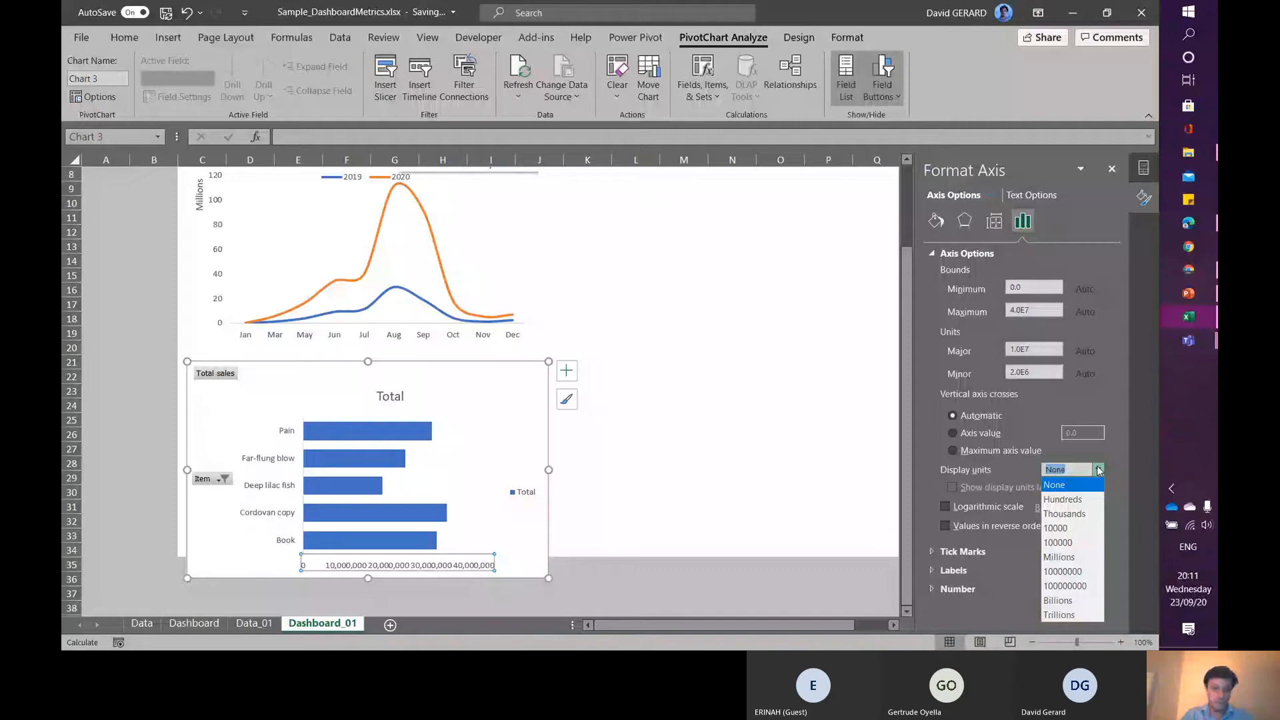
left_click(1059, 557)
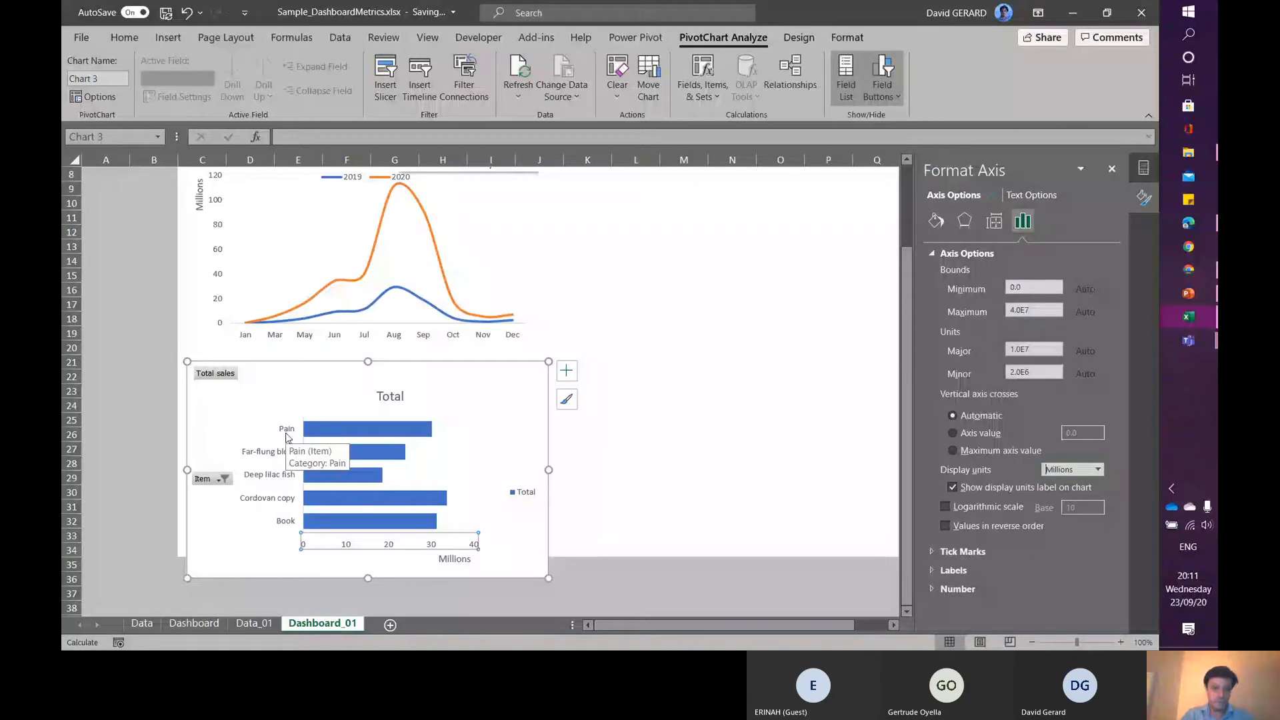
- Retitle the bar chart 'Top 5 items by Total sales (M)' and move the title to the chart's top-right corner
left_click(286, 437)
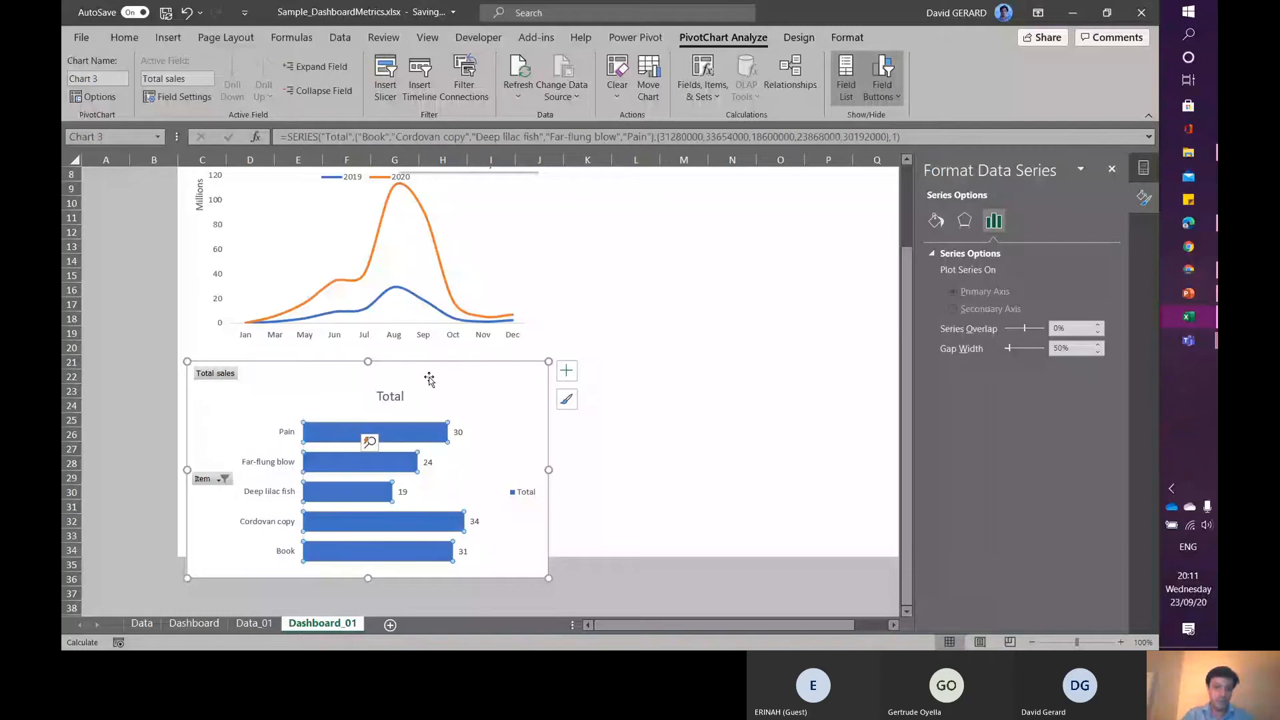
left_click(429, 379)
double_click(392, 398)
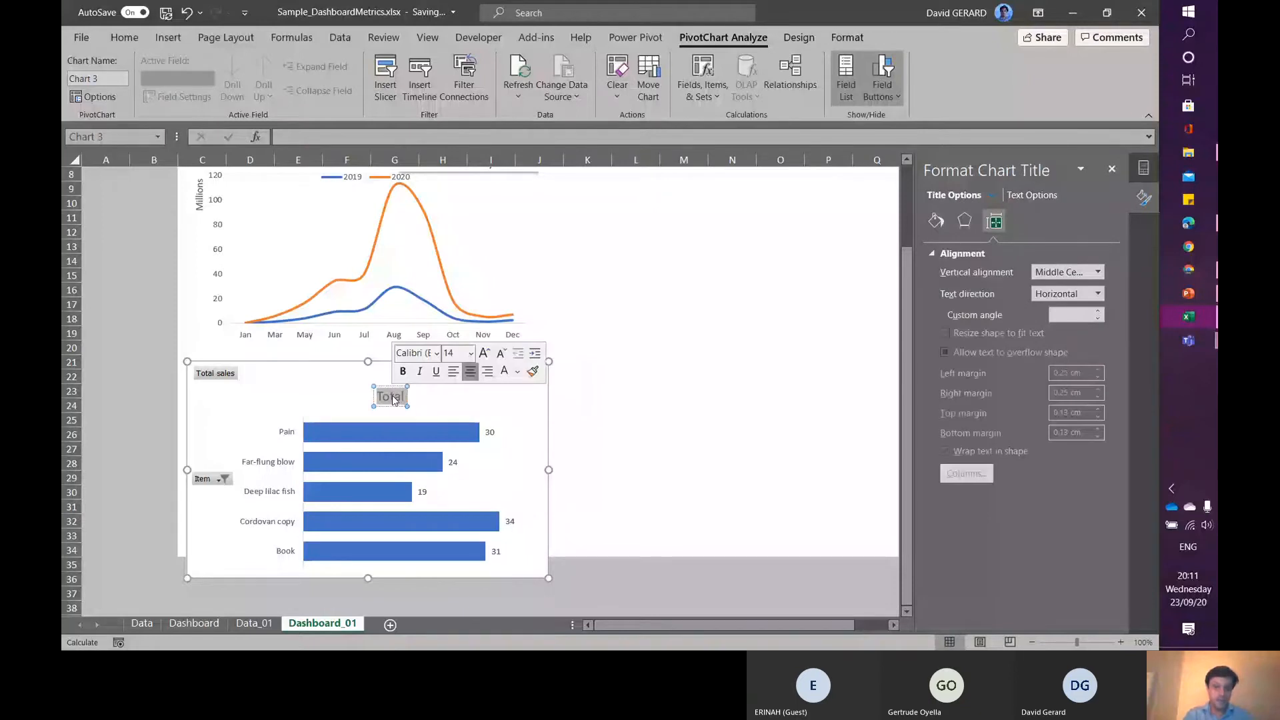
type("To")
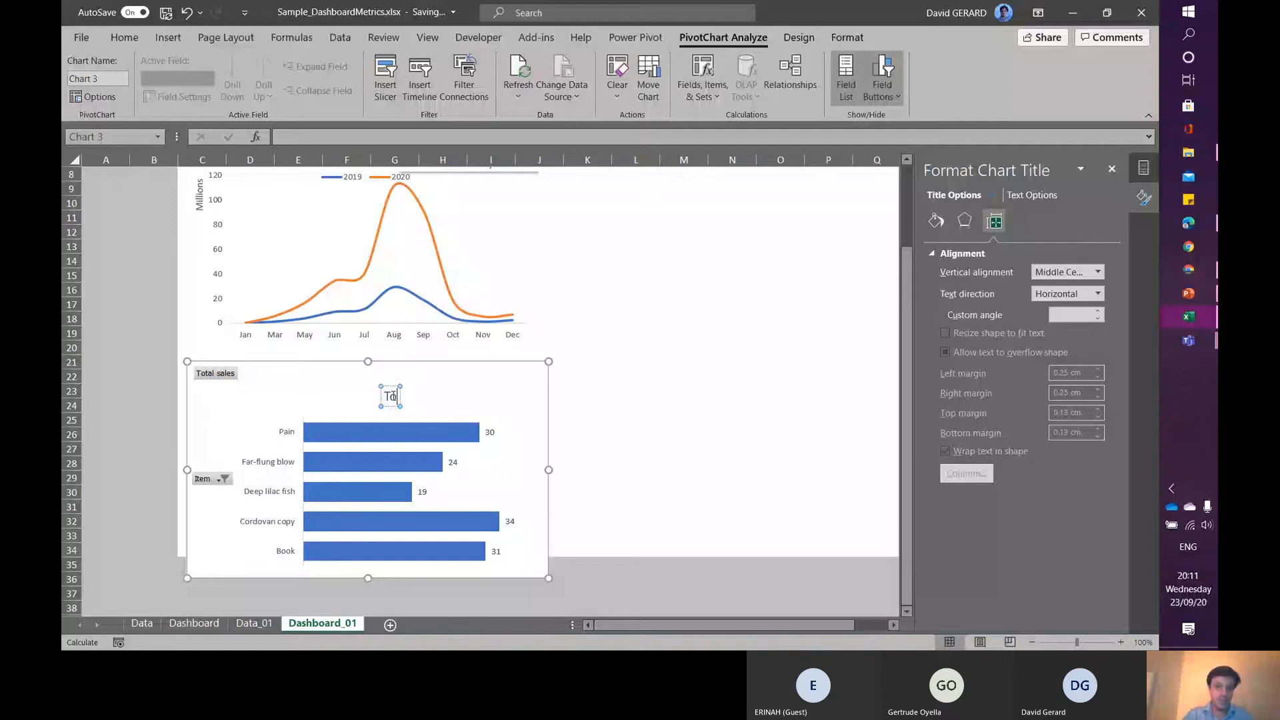
type("p 5 items by Total sales (M)")
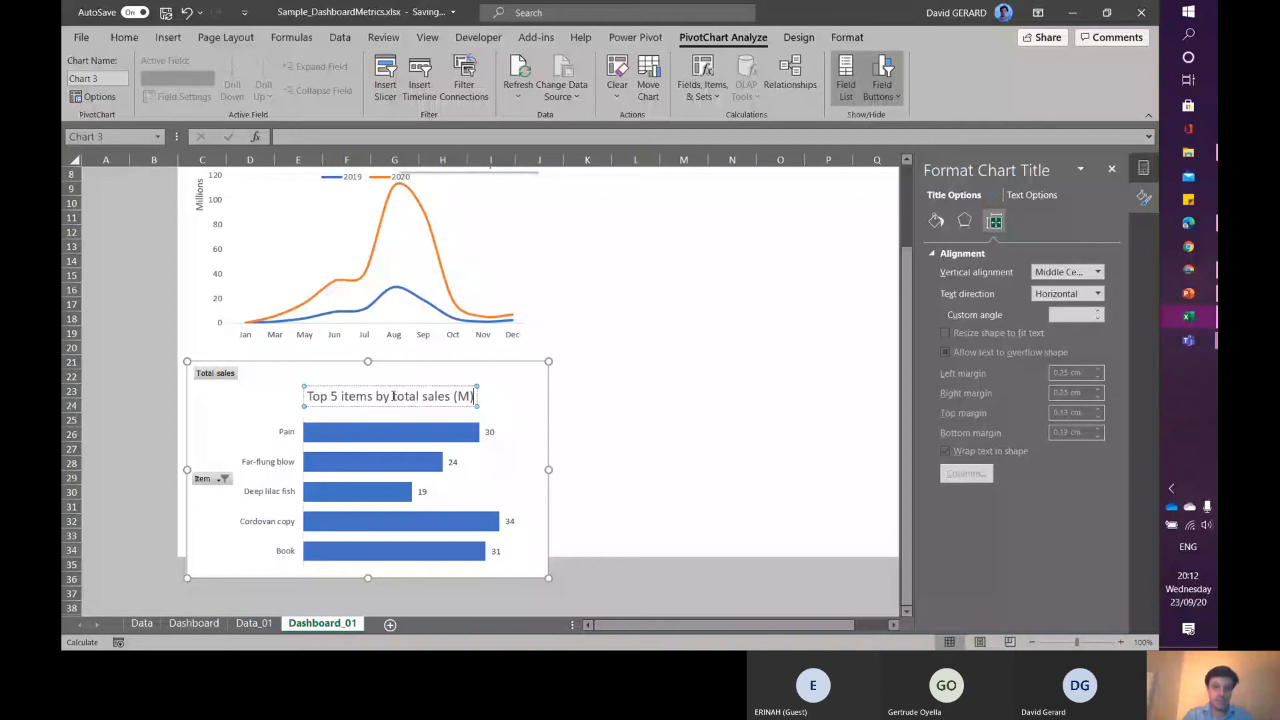
left_click_drag(418, 386, 483, 372)
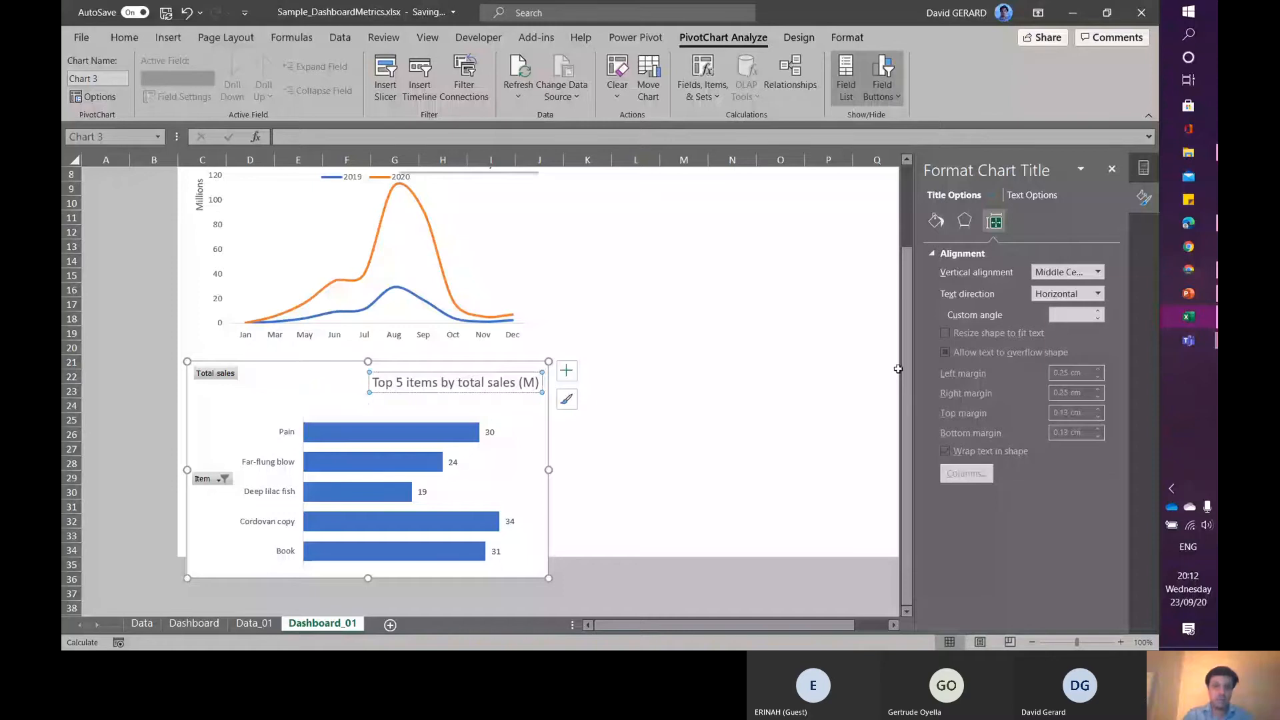
- Apply an outer offset shadow to the bar chart title with a 3 pt blur and 2 pt distance
left_click_drag(904, 371, 910, 301)
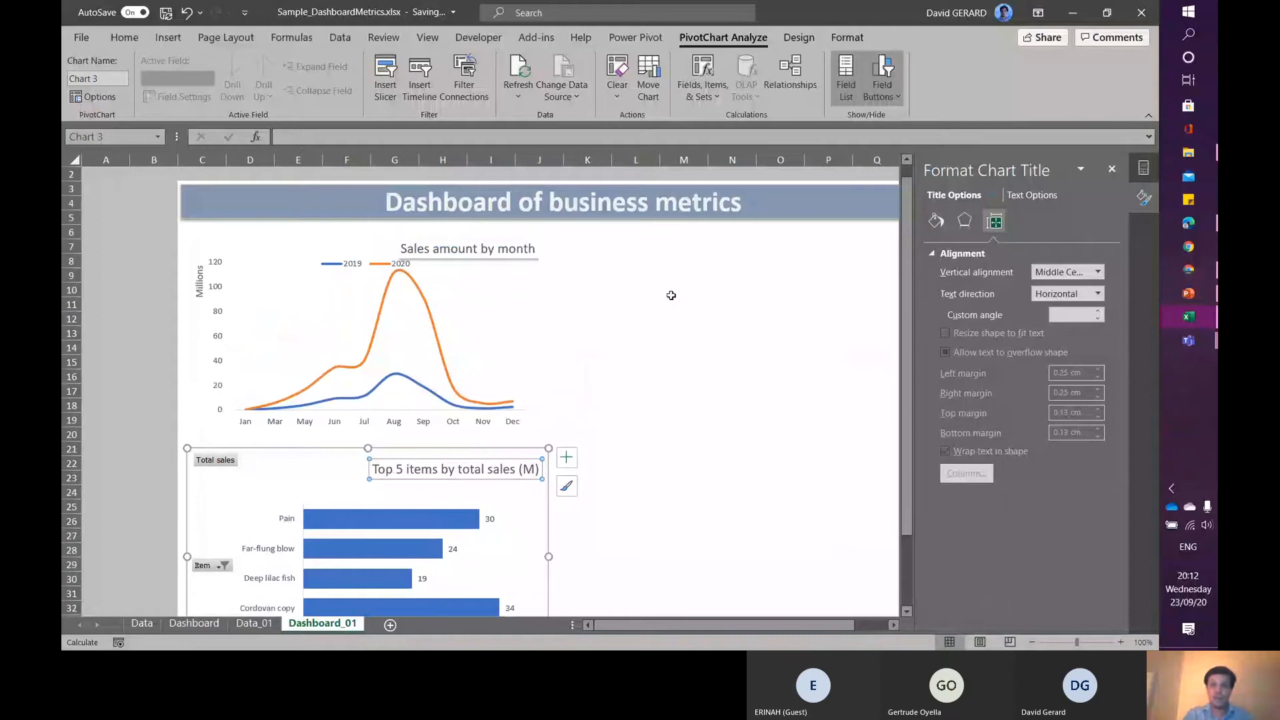
left_click(860, 40)
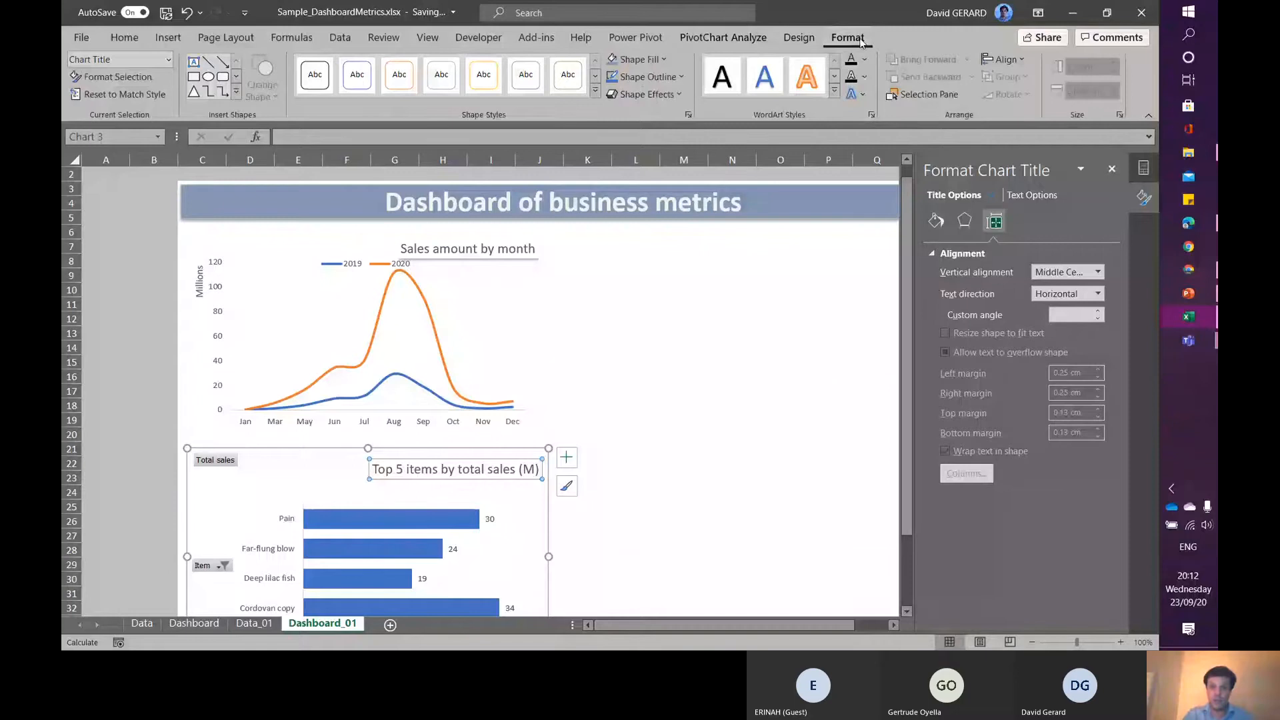
left_click(663, 97)
mouse_move(662, 161)
left_click(824, 238)
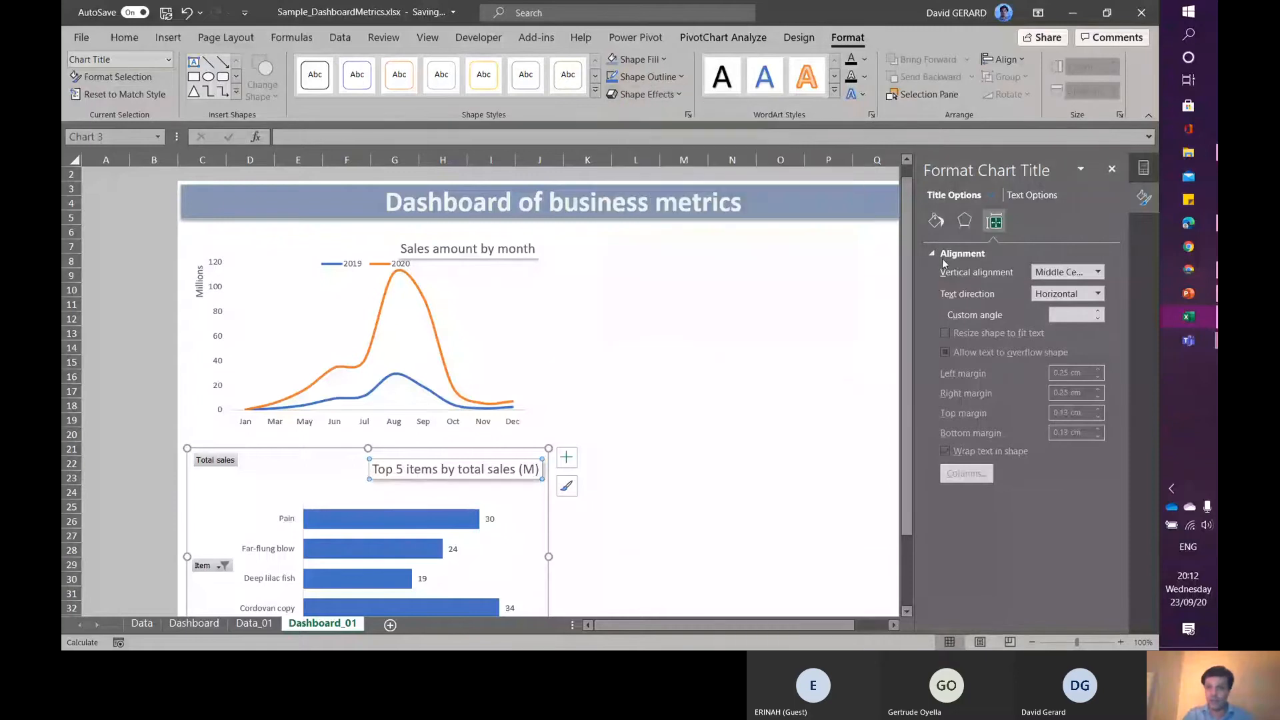
left_click(964, 225)
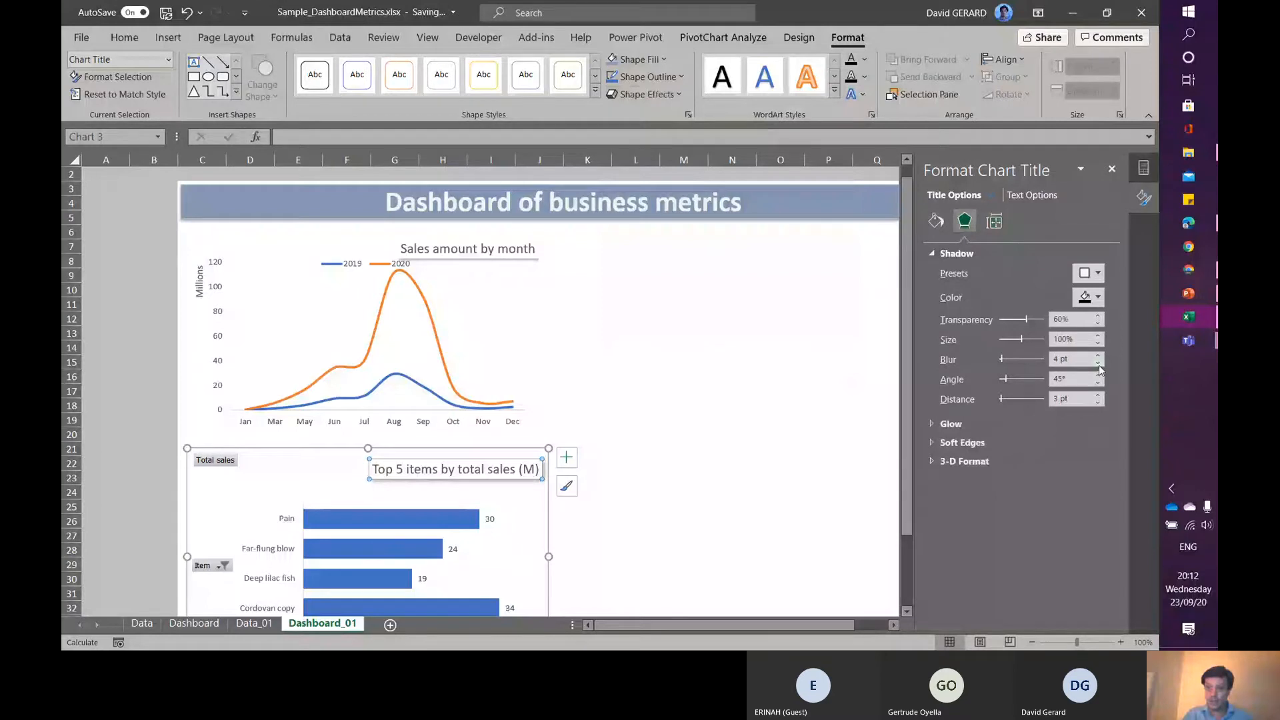
left_click(1098, 364)
left_click(1098, 403)
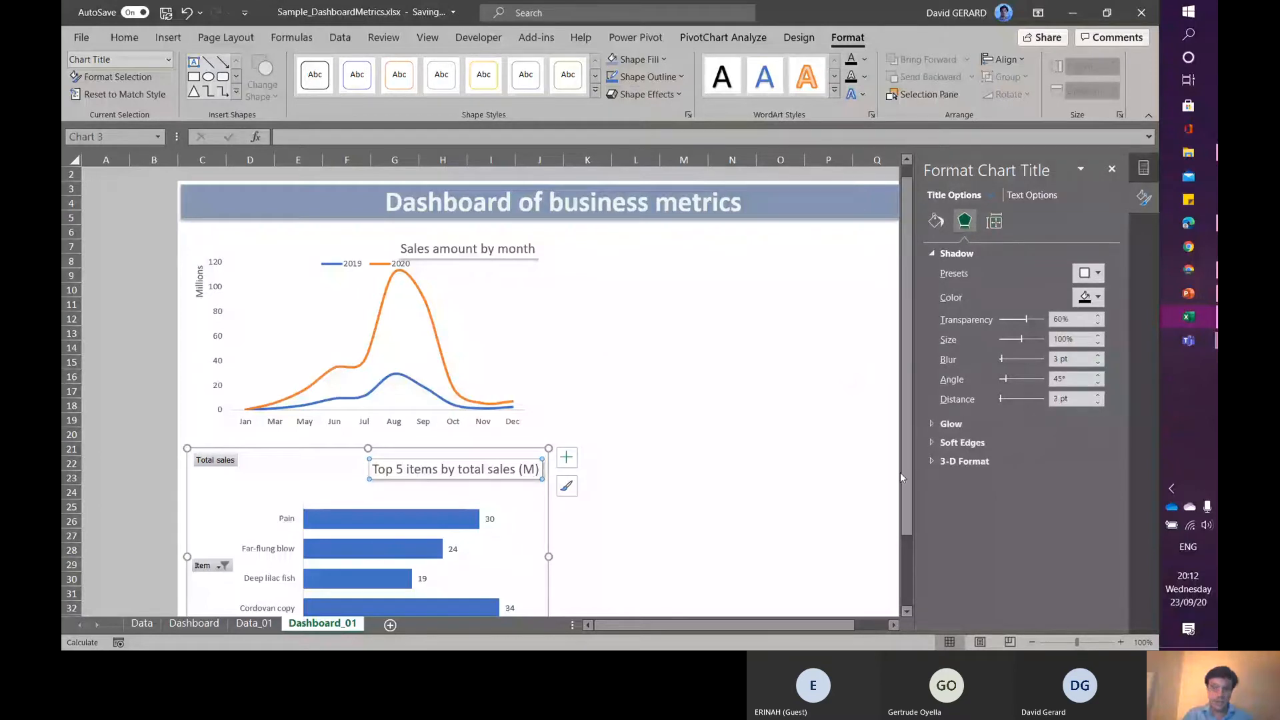
- Nudge the bar chart into alignment and remove its chart area border by setting it to No line
left_click_drag(906, 470, 906, 513)
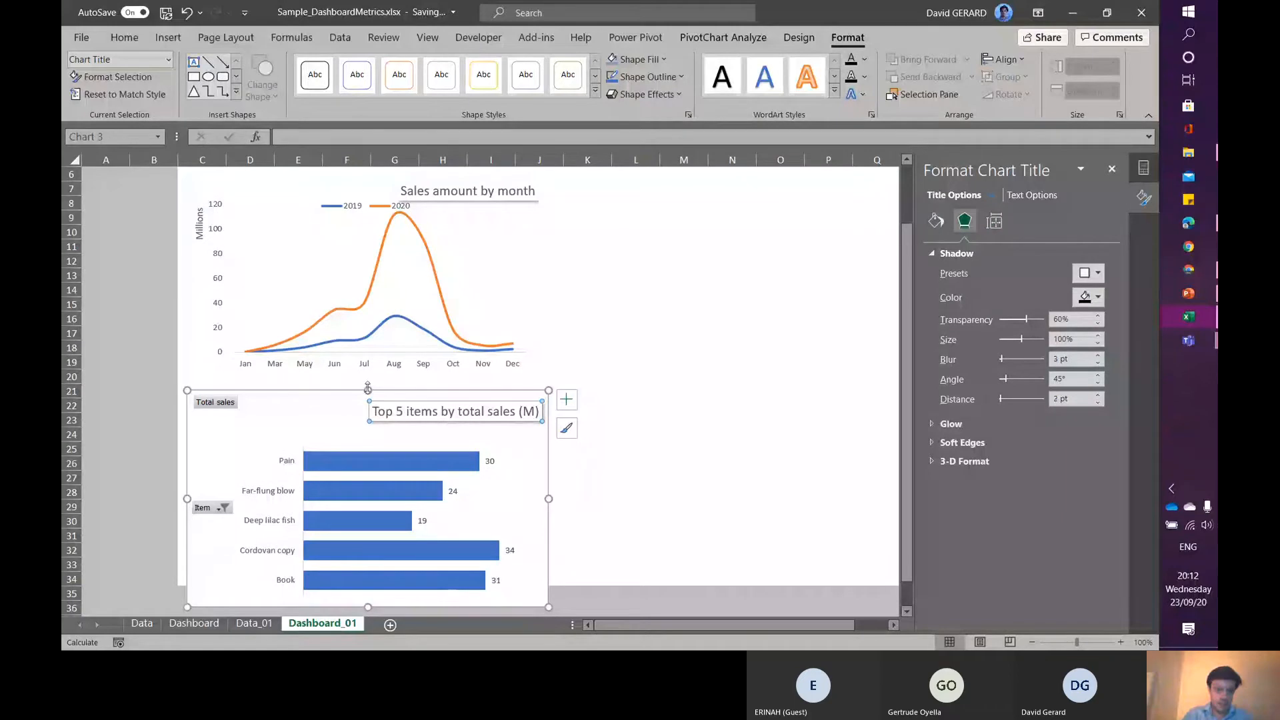
mouse_move(367, 387)
left_mouse_down()
mouse_move(368, 414)
mouse_move(353, 391)
left_mouse_up()
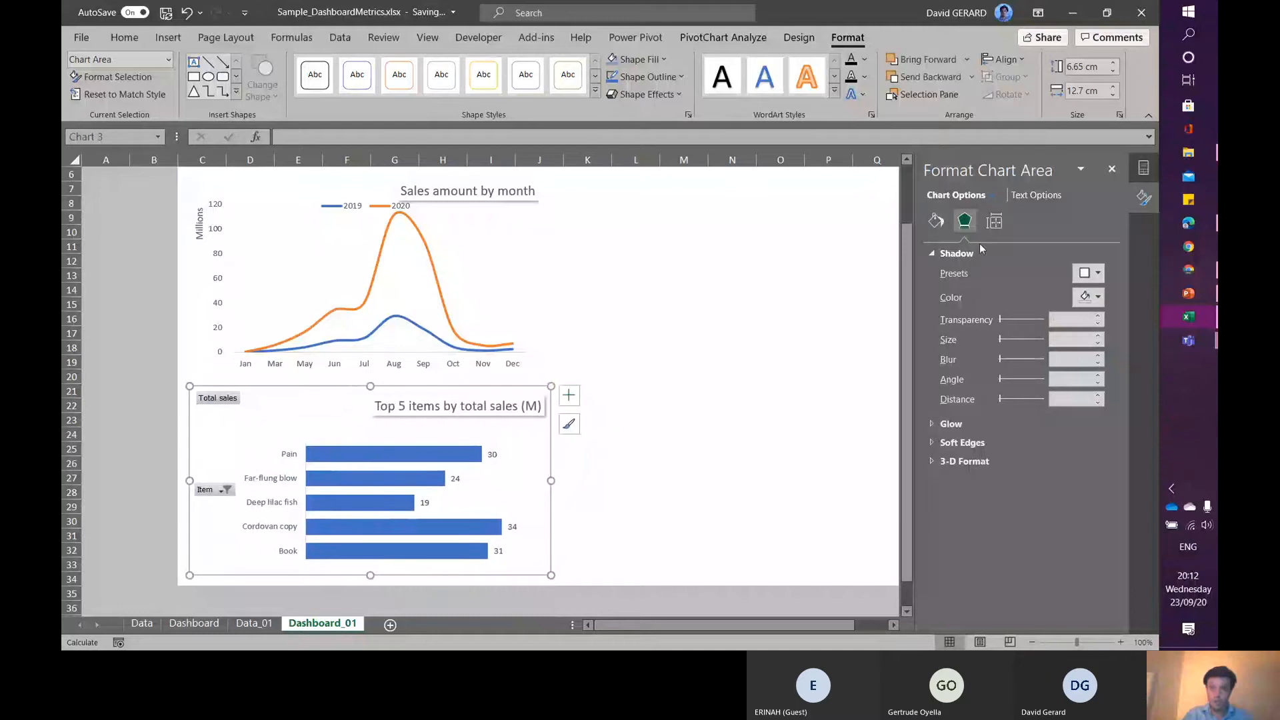
left_click(996, 223)
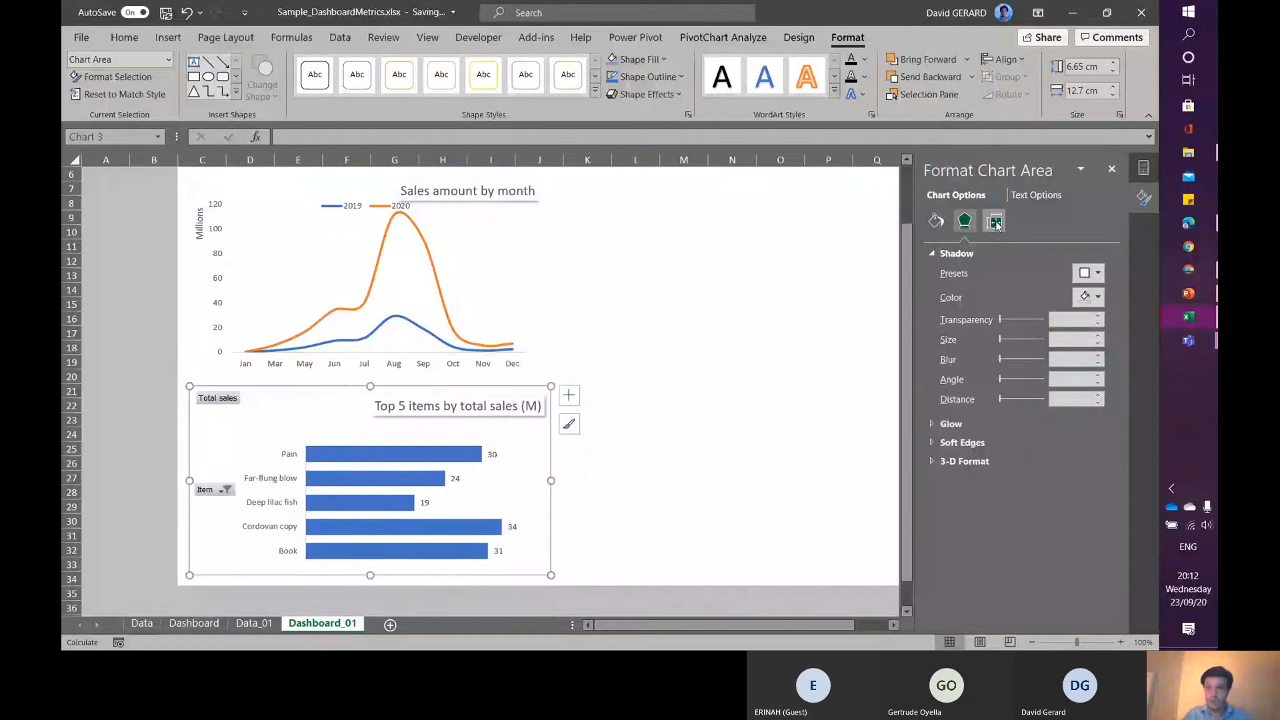
left_click(931, 254)
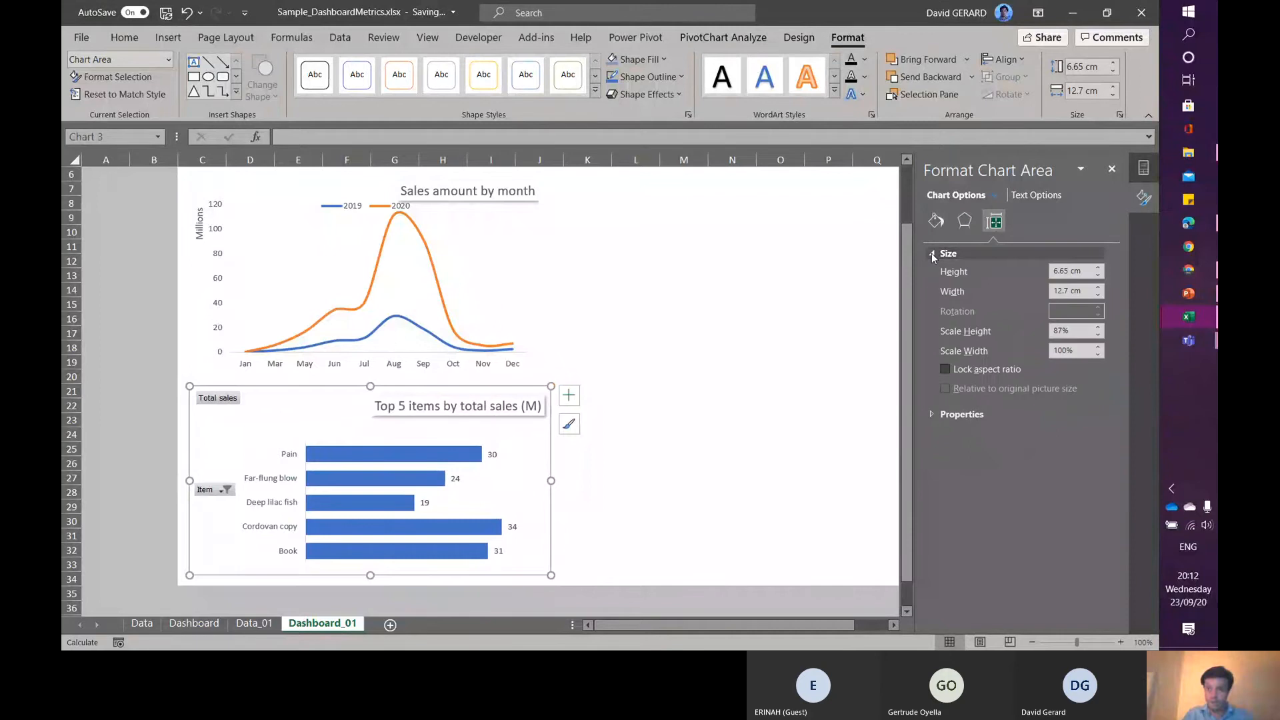
left_click(936, 223)
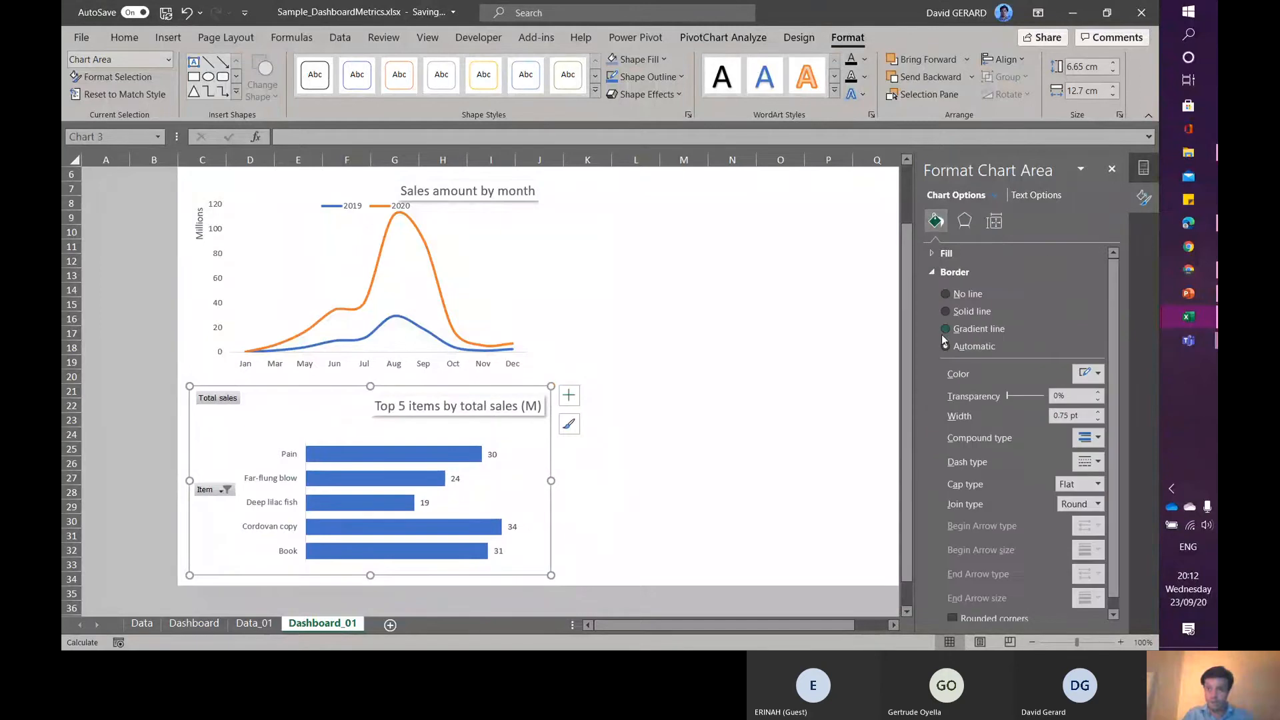
left_click(946, 294)
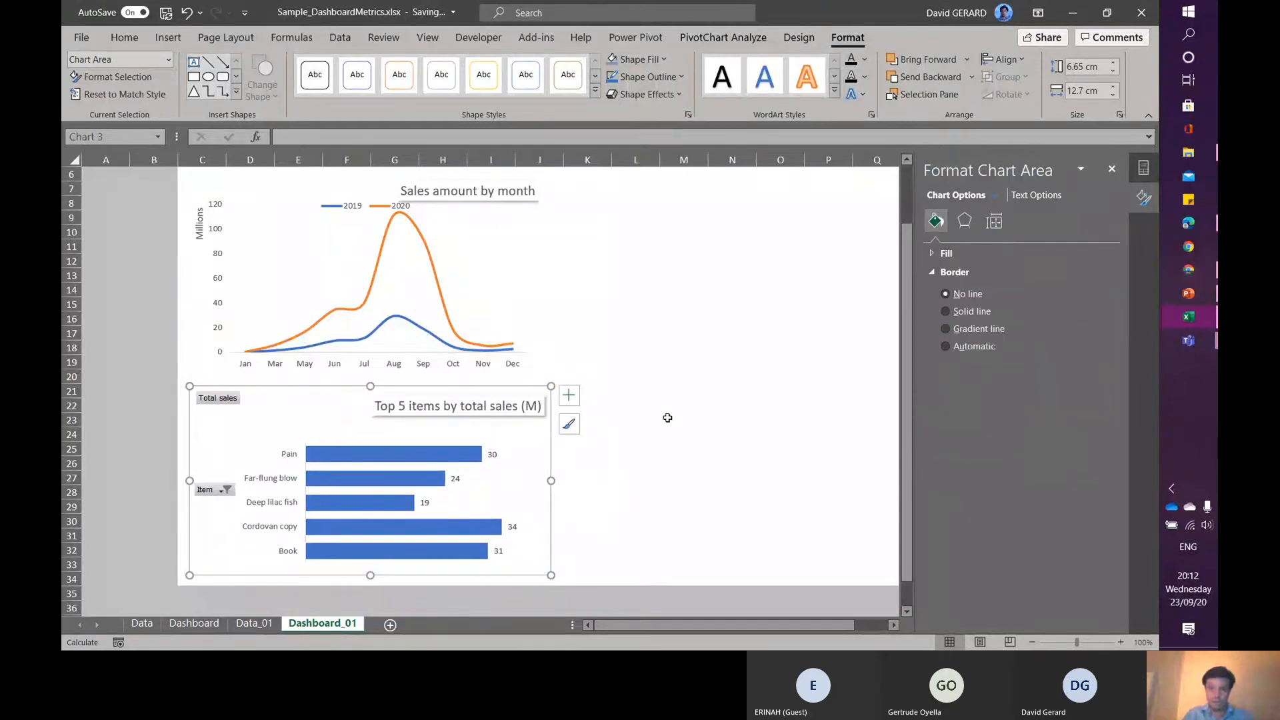
left_click(631, 427)
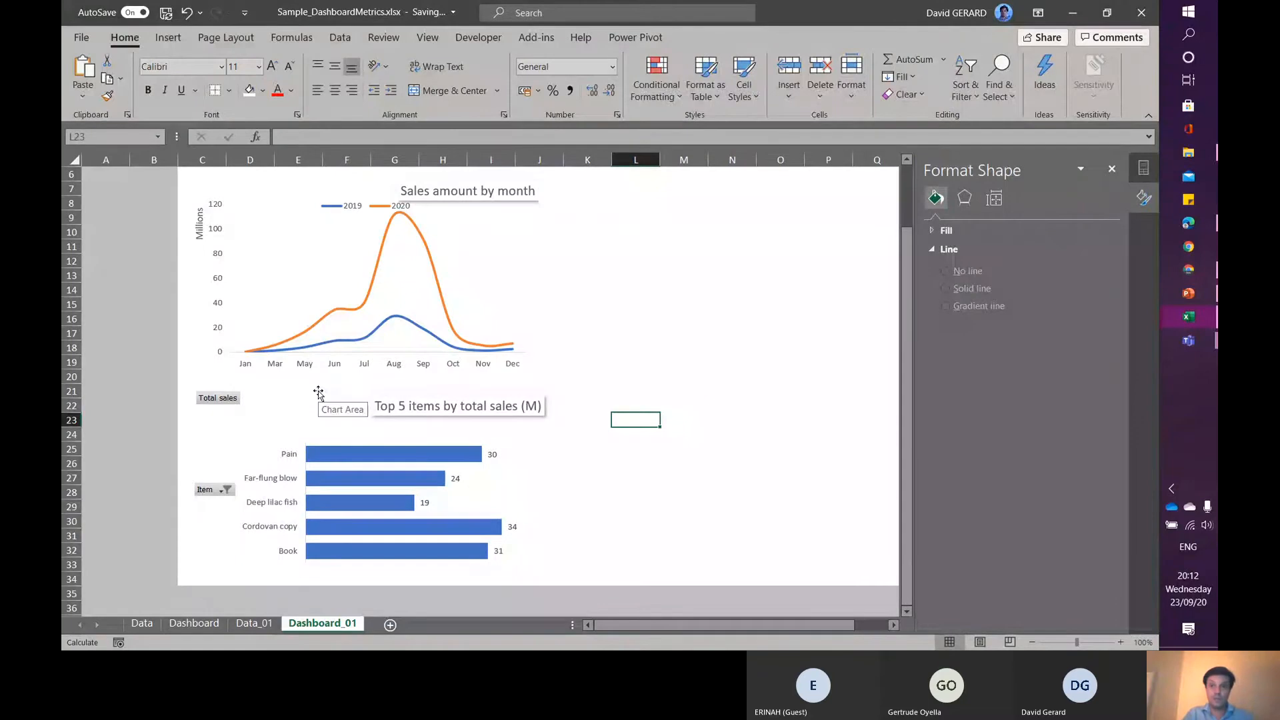
- Hide the field buttons on the bar chart
left_click(318, 393)
left_click(746, 41)
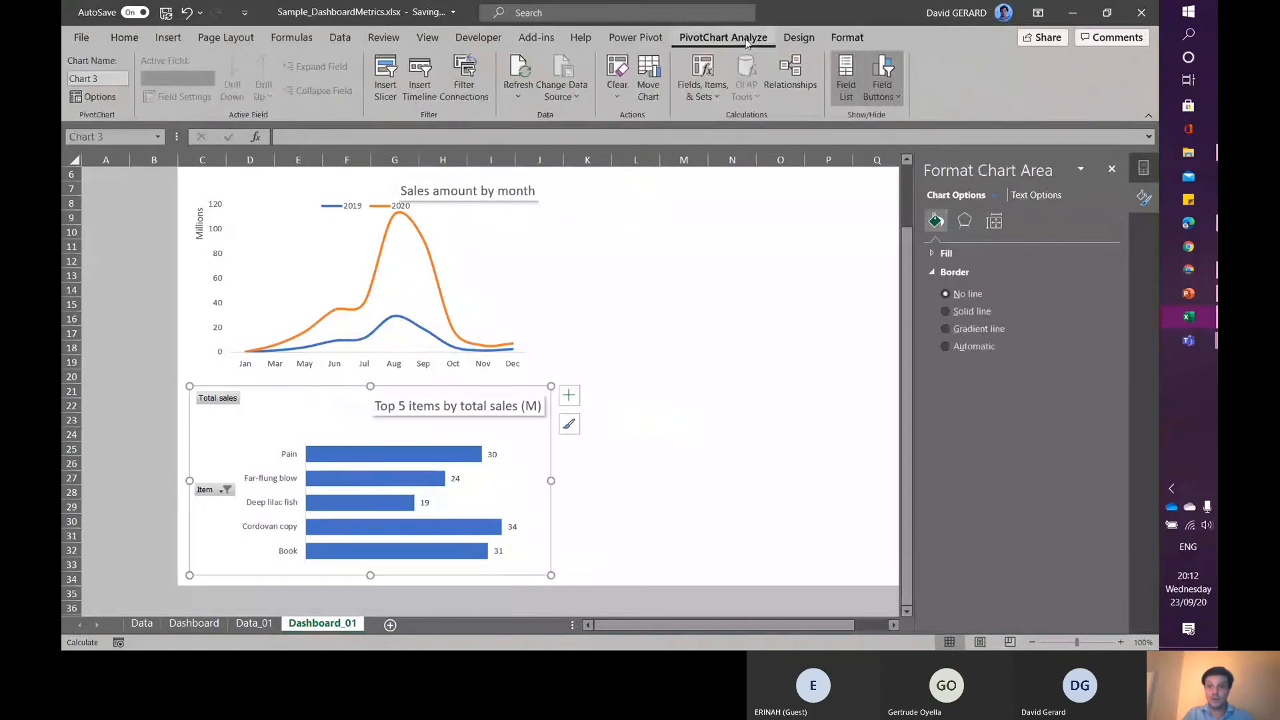
left_click(883, 68)
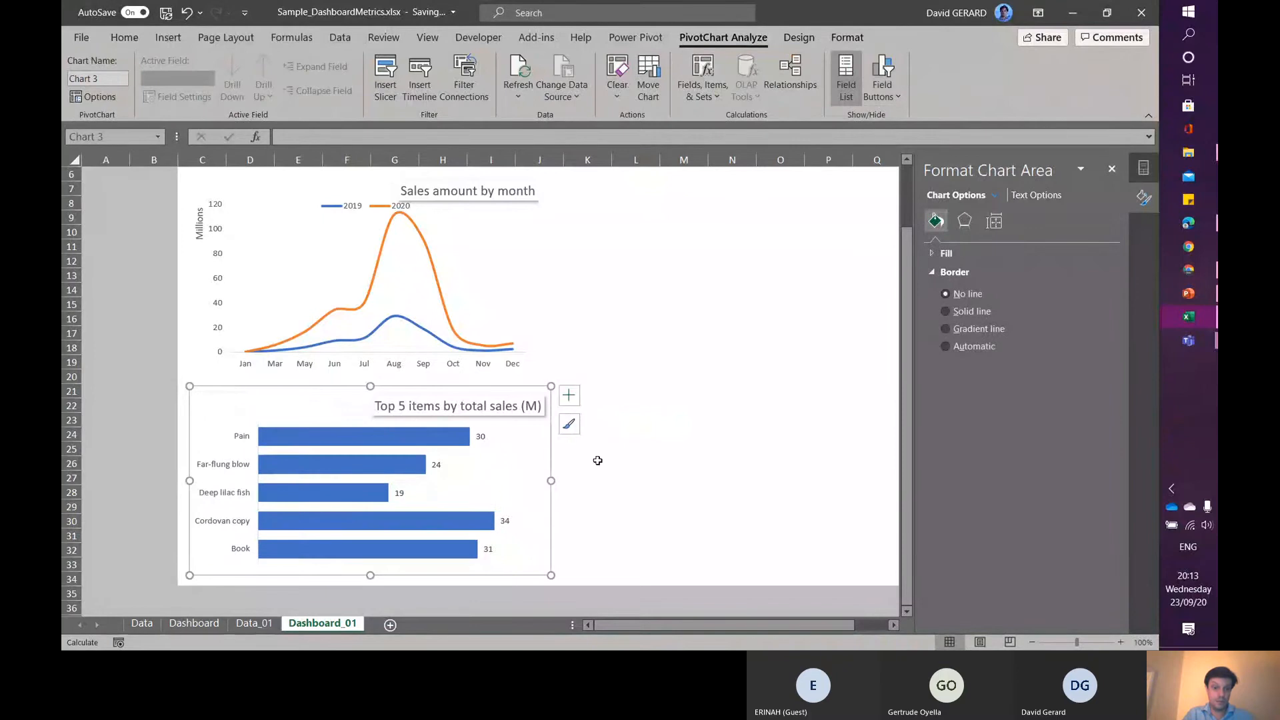
left_click(575, 498)
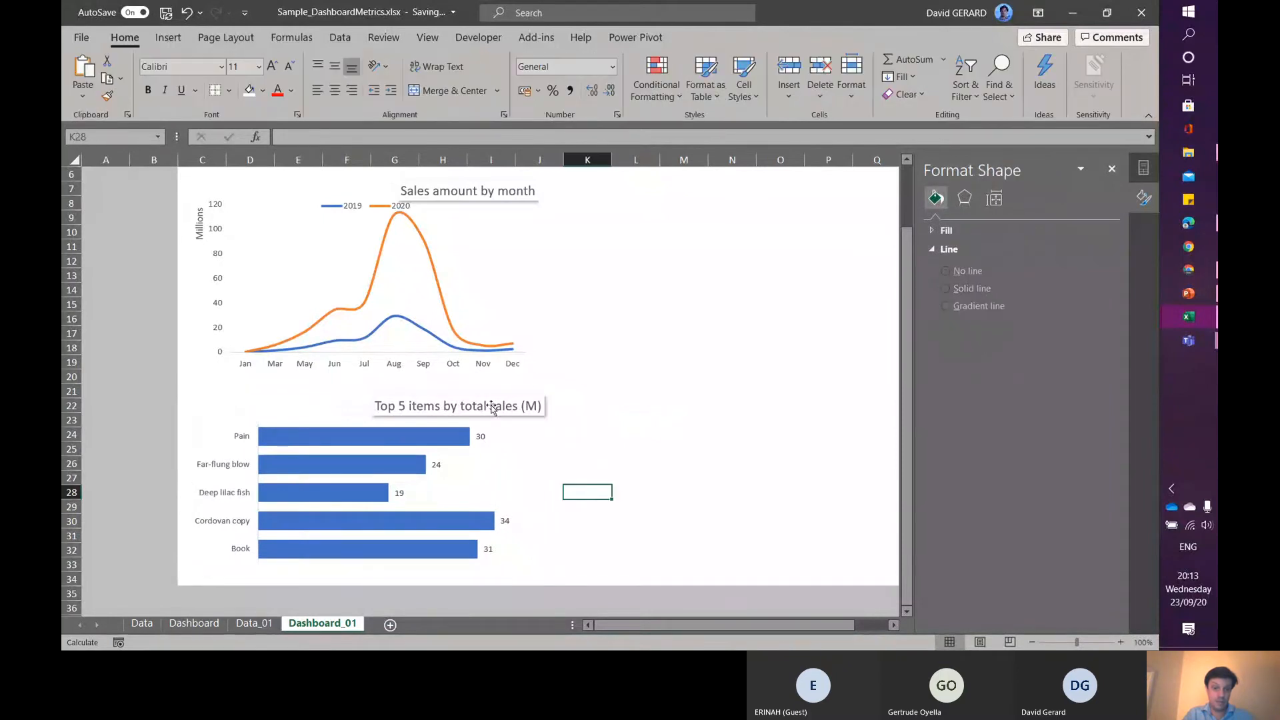
- Fill the bar chart title with a light grey theme colour
left_click(448, 406)
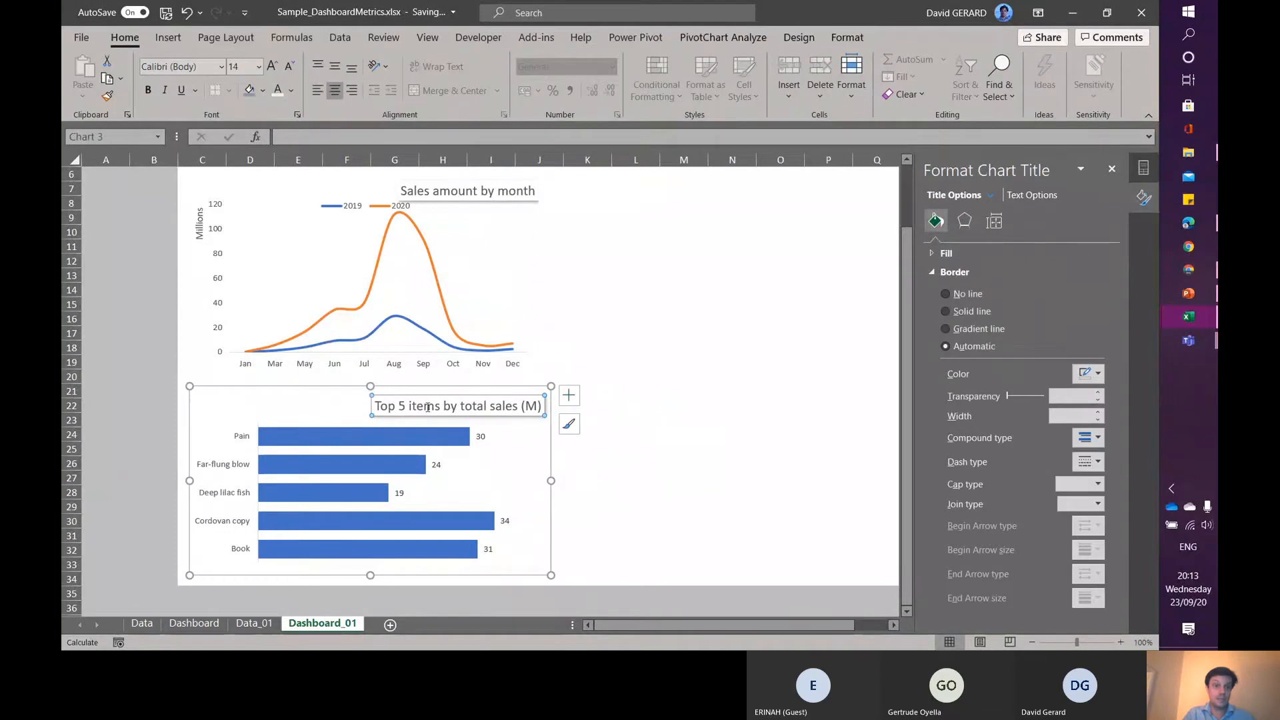
left_click(263, 90)
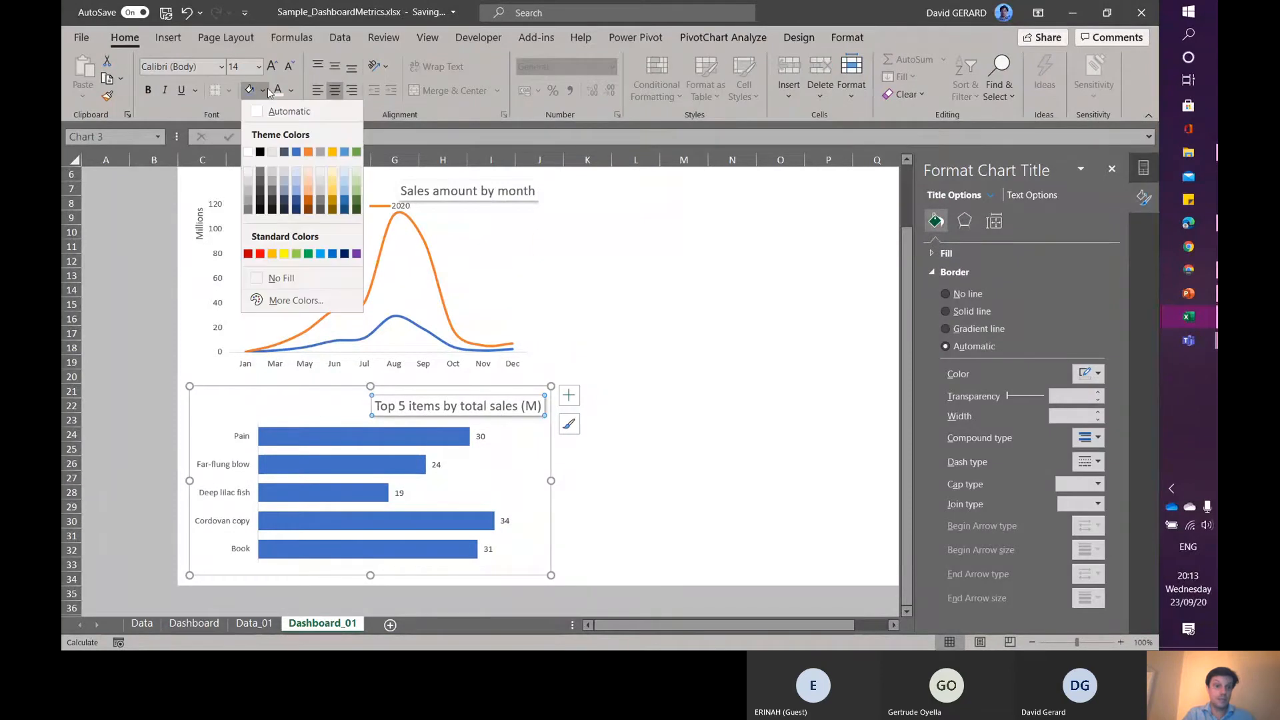
left_click(249, 171)
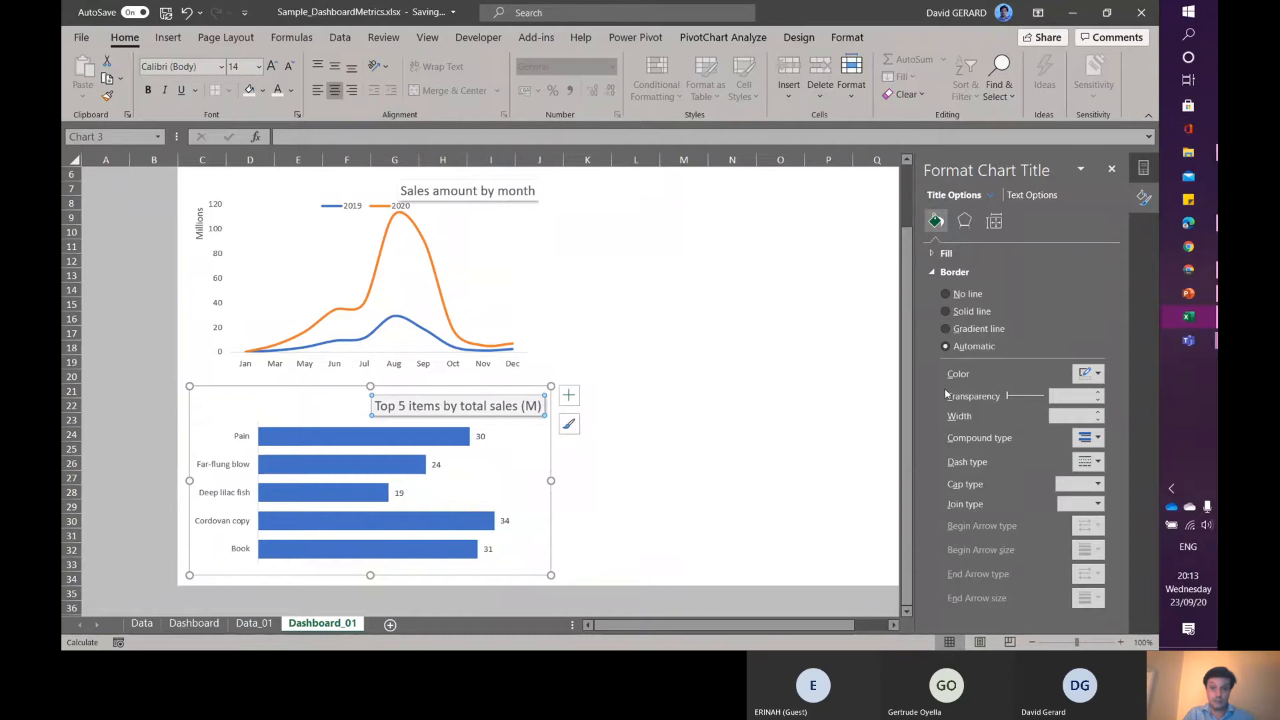
- Fill the 'Sales amount by month' line chart title with a light blue-grey theme colour
left_click_drag(907, 372, 906, 372)
left_click_drag(904, 320, 904, 315)
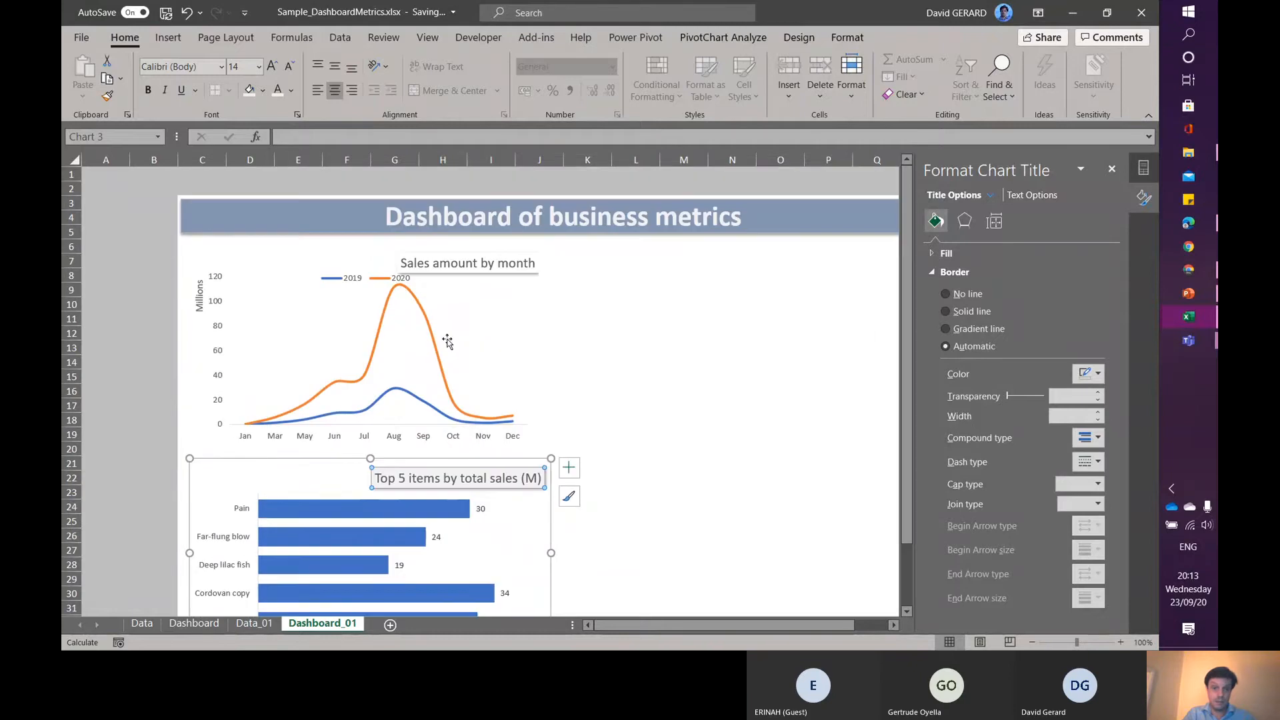
left_click(484, 260)
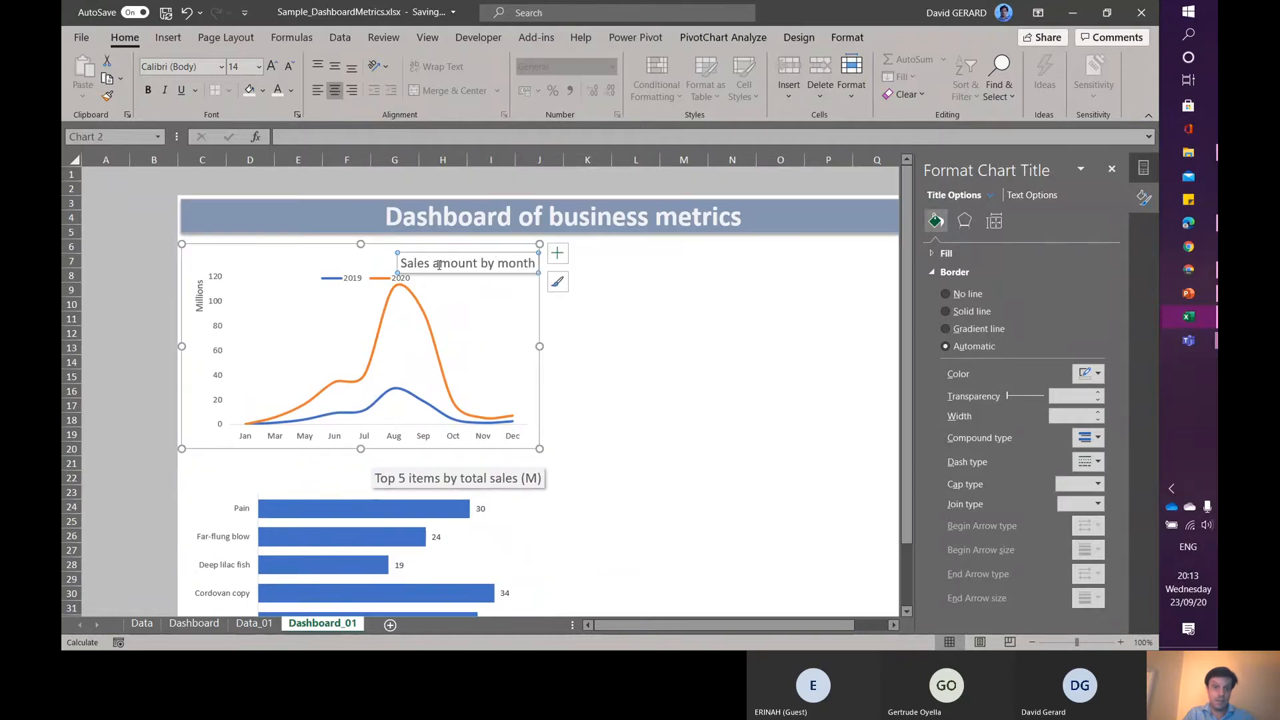
left_click(264, 91)
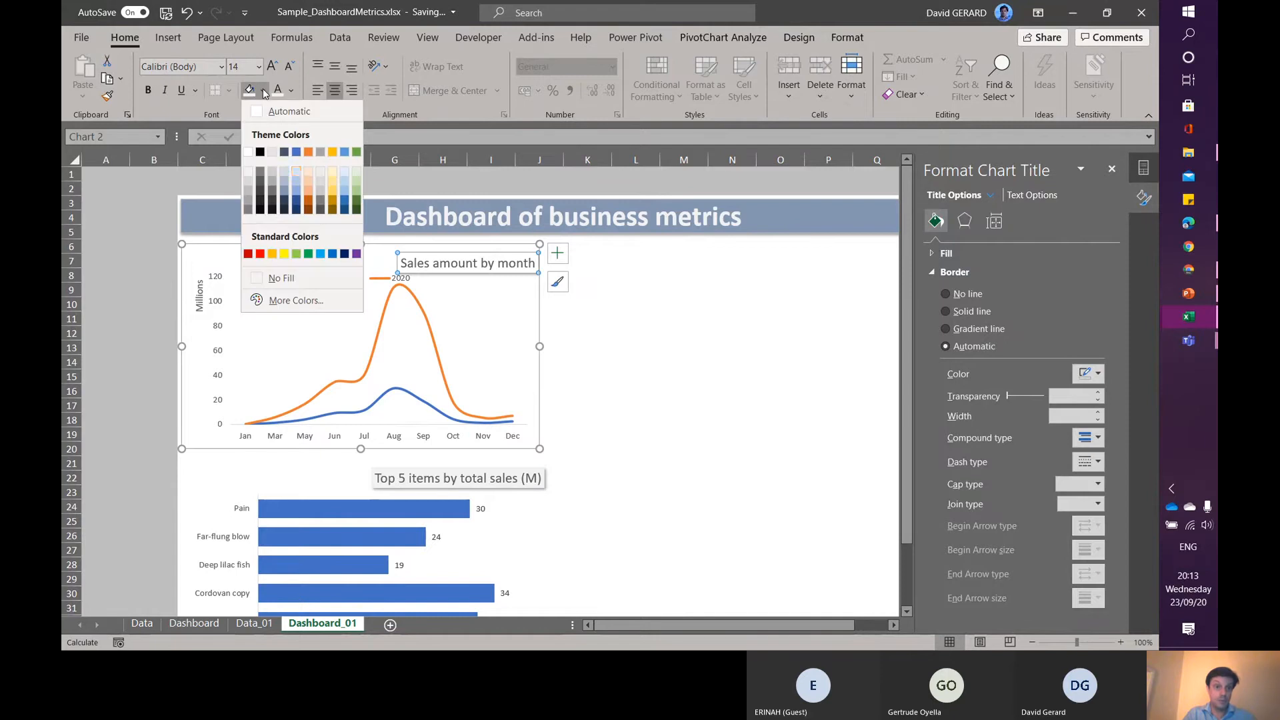
left_click(298, 174)
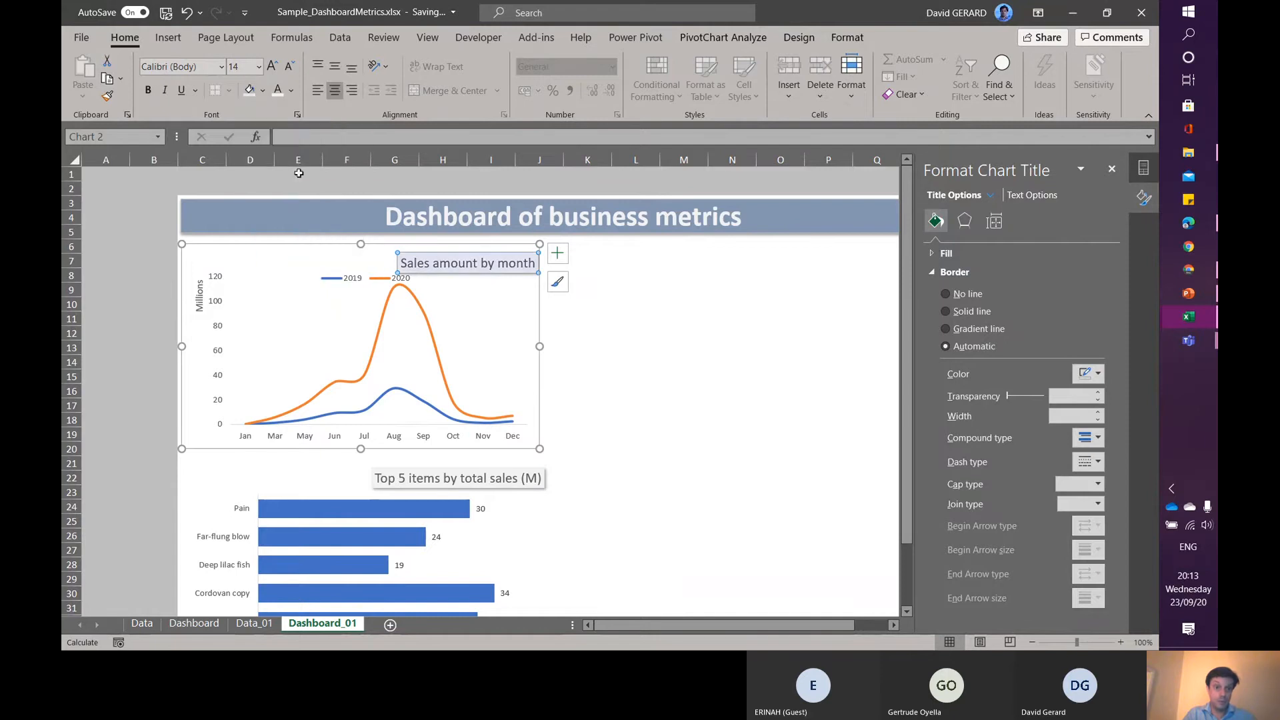
- Reselect the bar chart title for further formatting
left_click(430, 477)
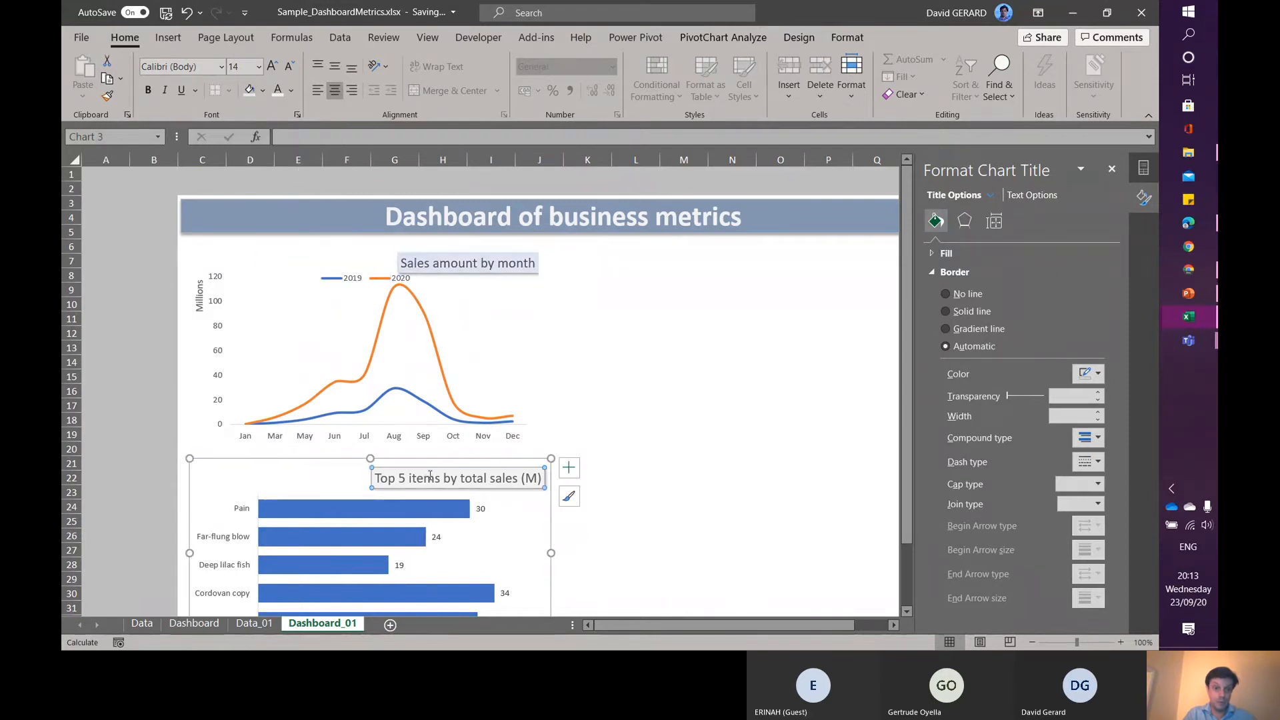
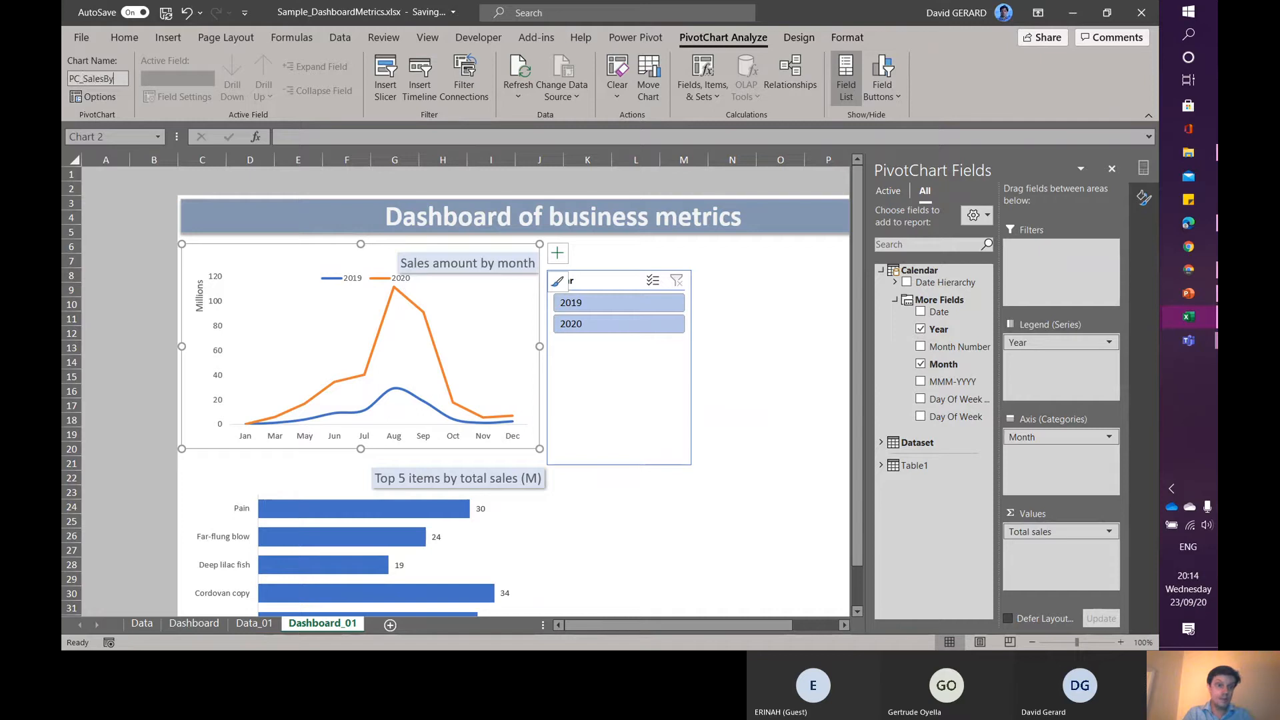
- Rename the line chart PC_SalesByMonth
type("SalesByMonth")
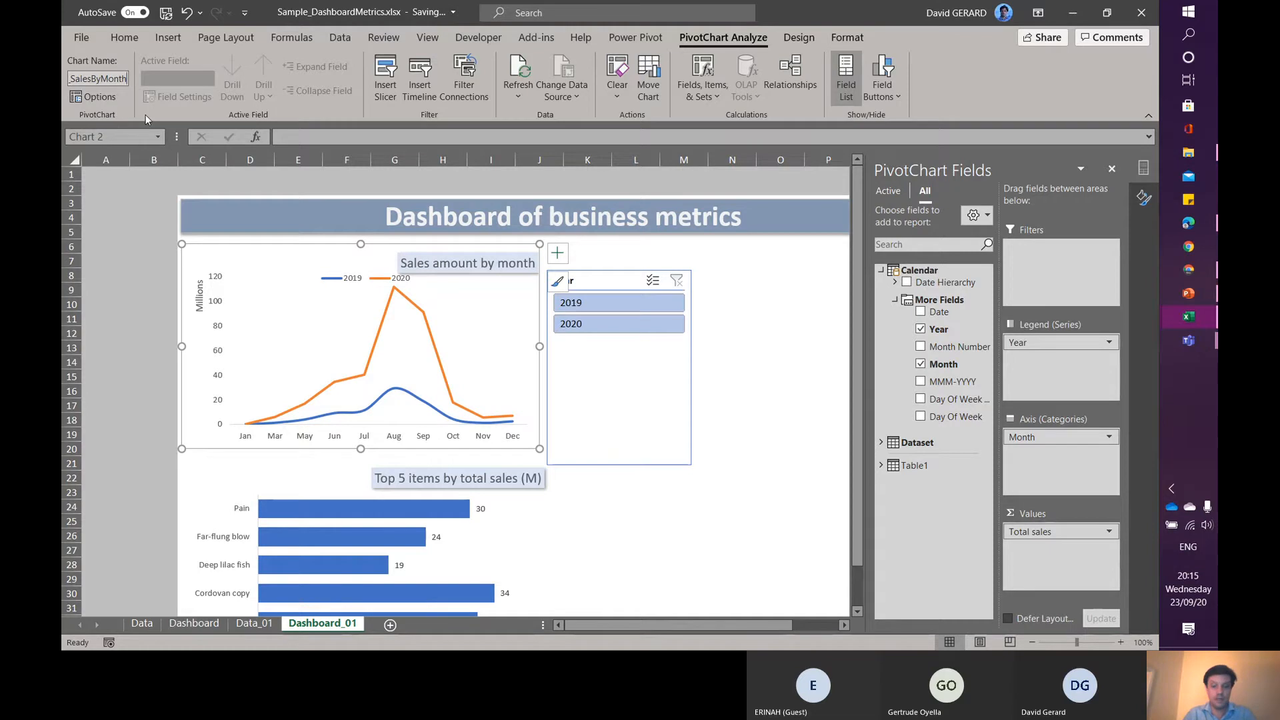
key("Return")
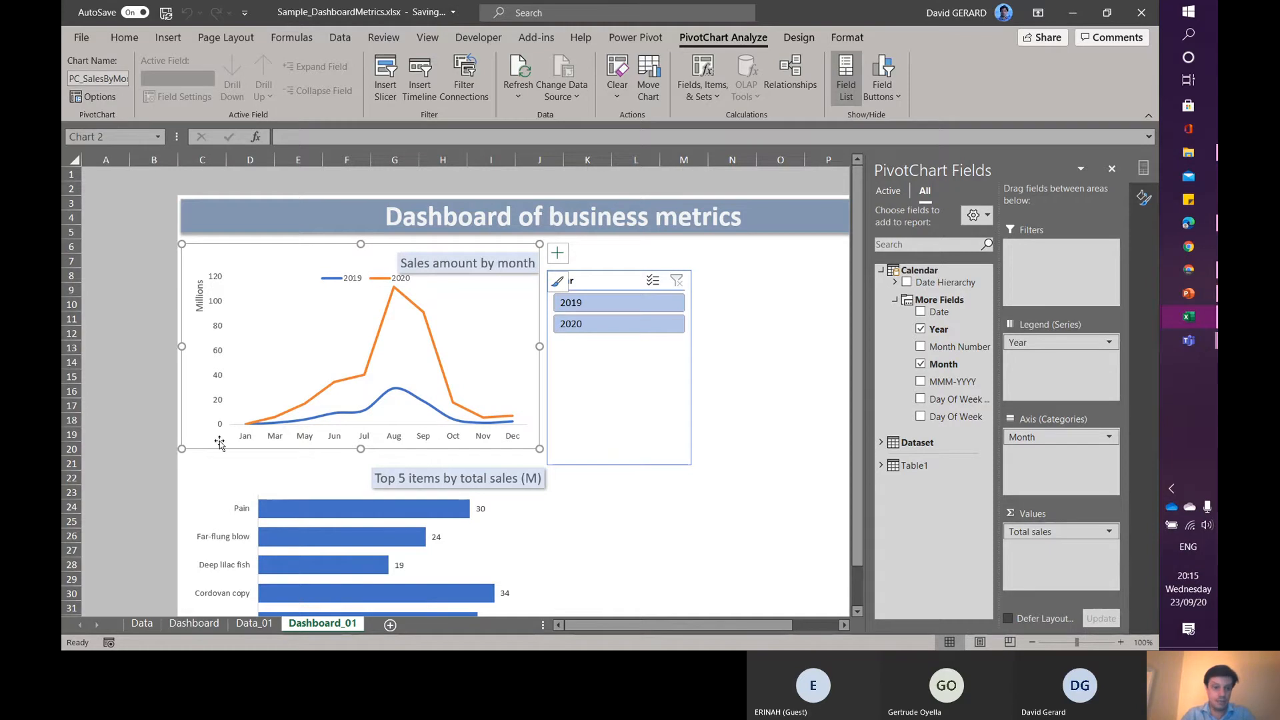
- Rename the bar chart PC_Top5ItemsSales
left_click(227, 488)
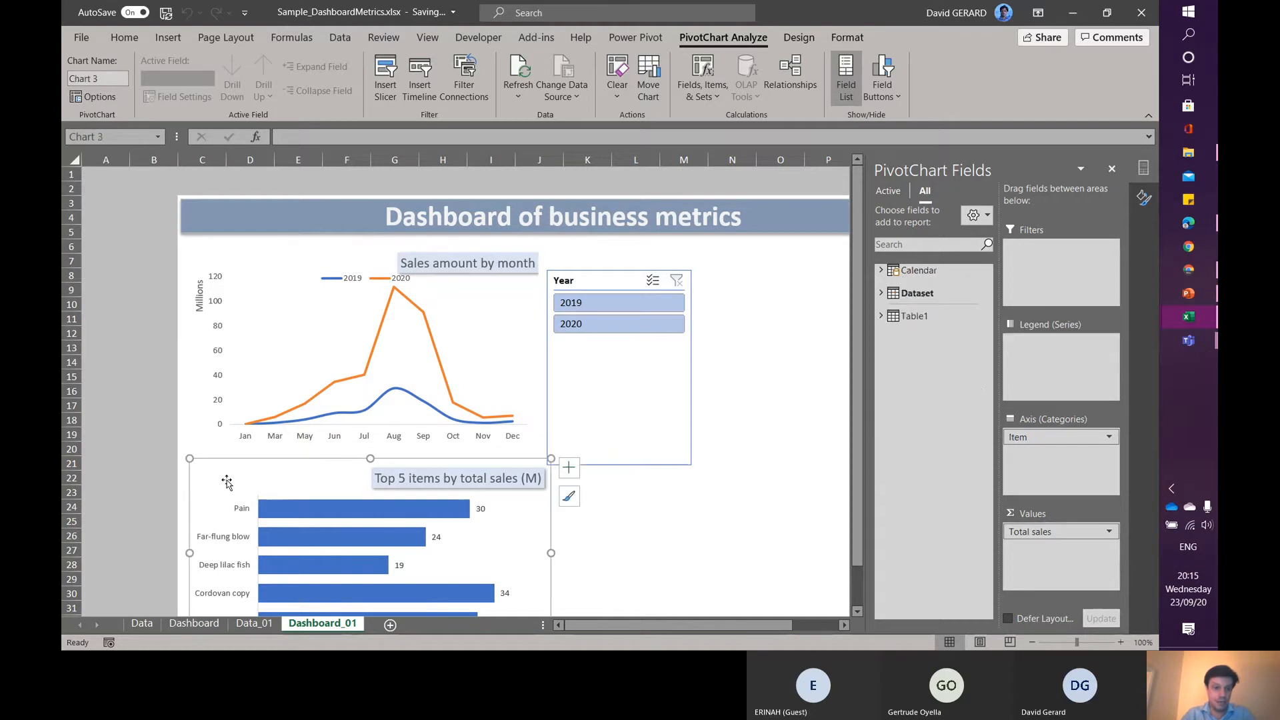
left_click(112, 78)
type("P")
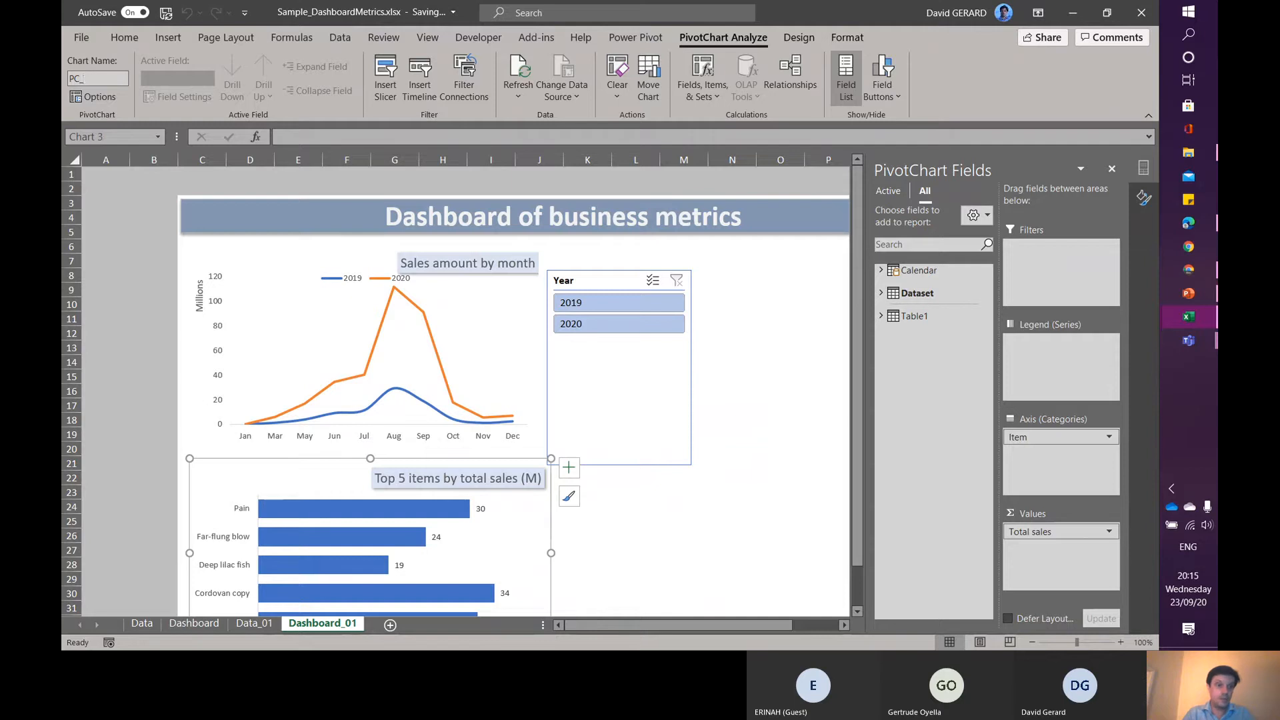
type("C_Top5")
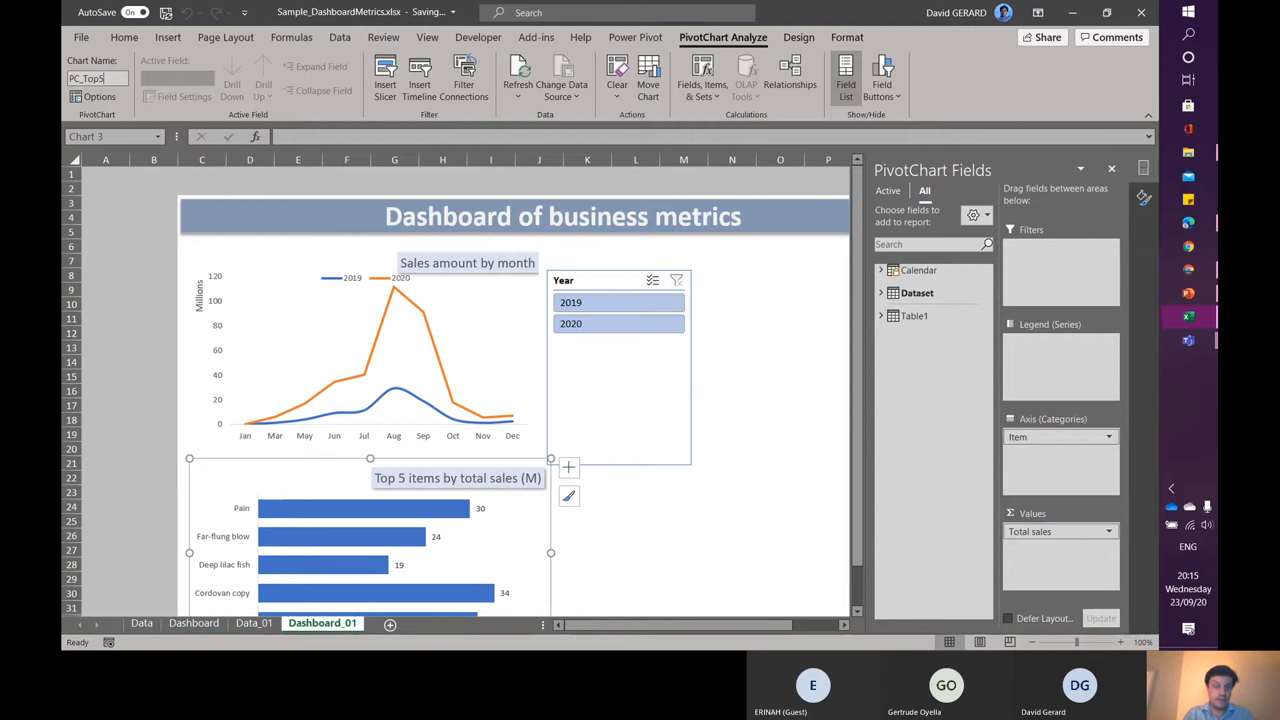
type("ItemsS")
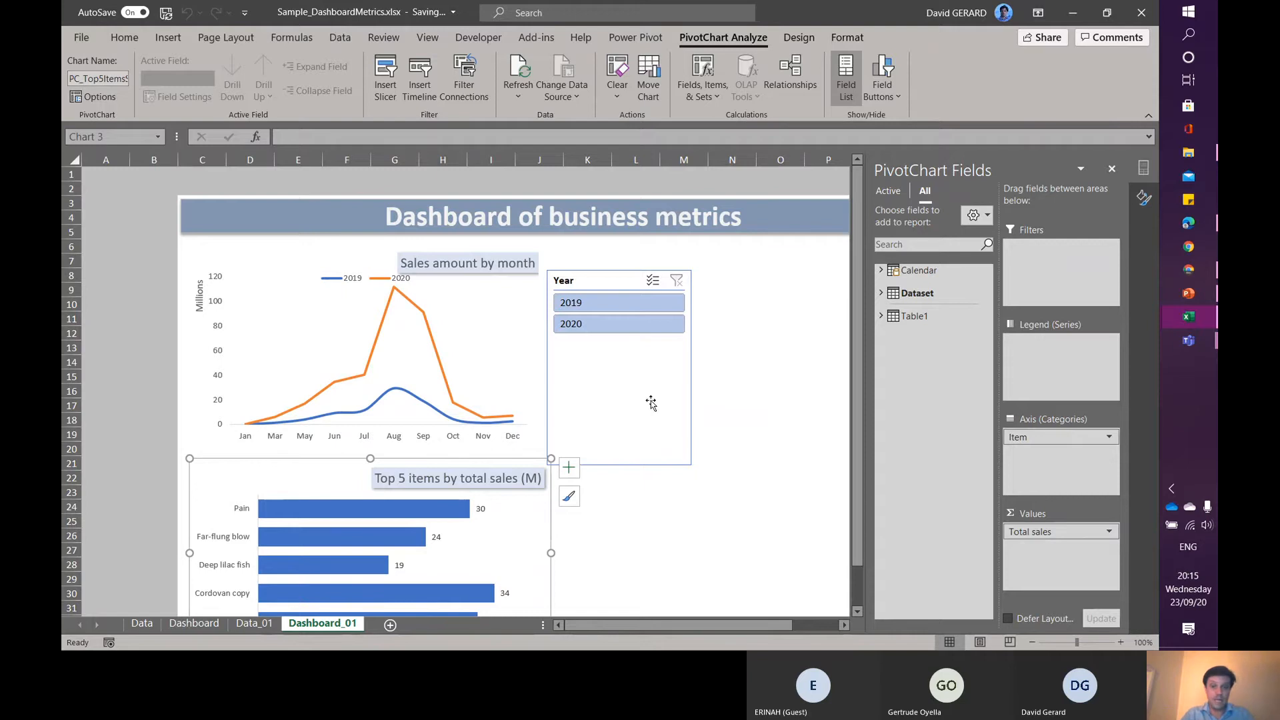
- Connect the Year slicer to the PC_Top5ItemsSales chart as well as the line chart
left_click(610, 369)
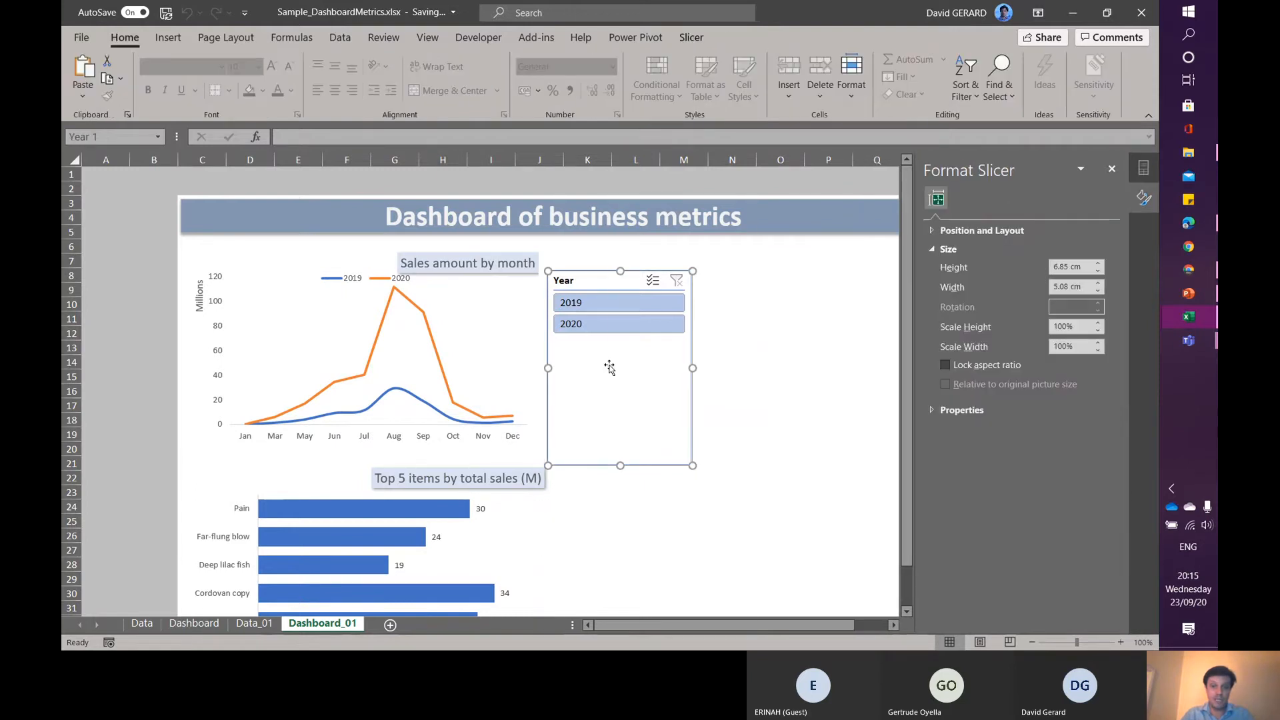
right_click(611, 369)
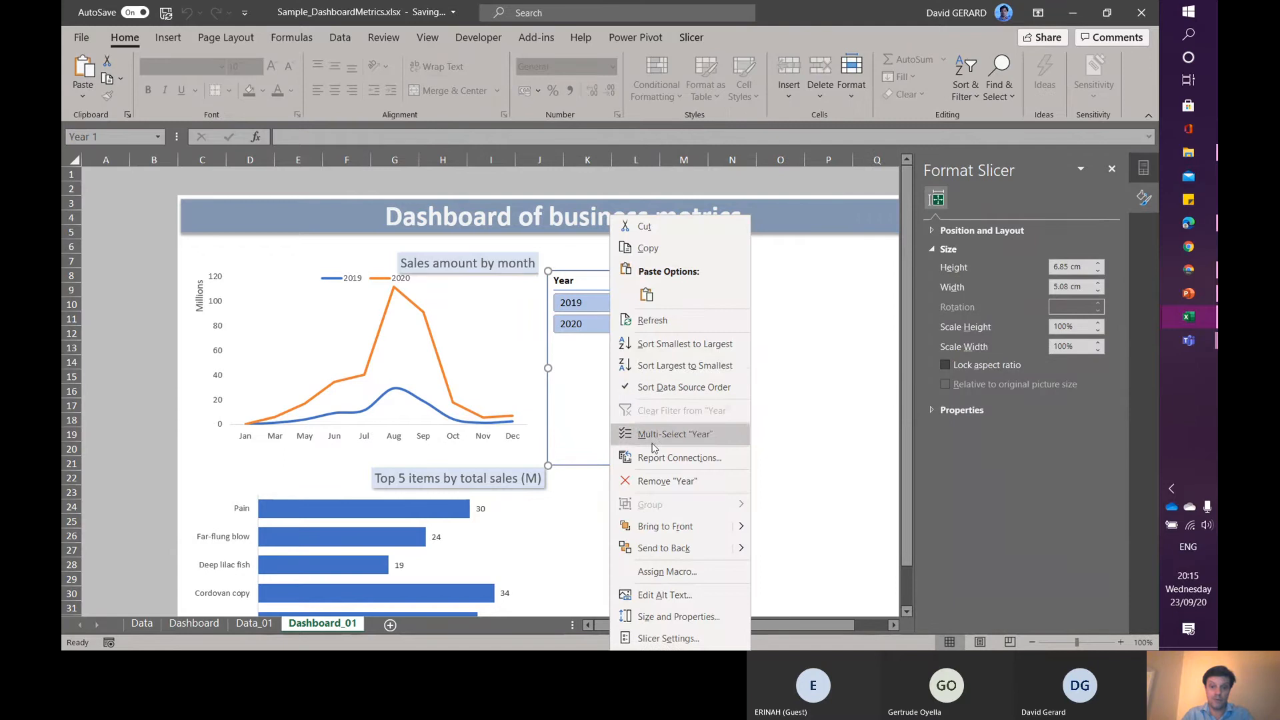
left_click(676, 460)
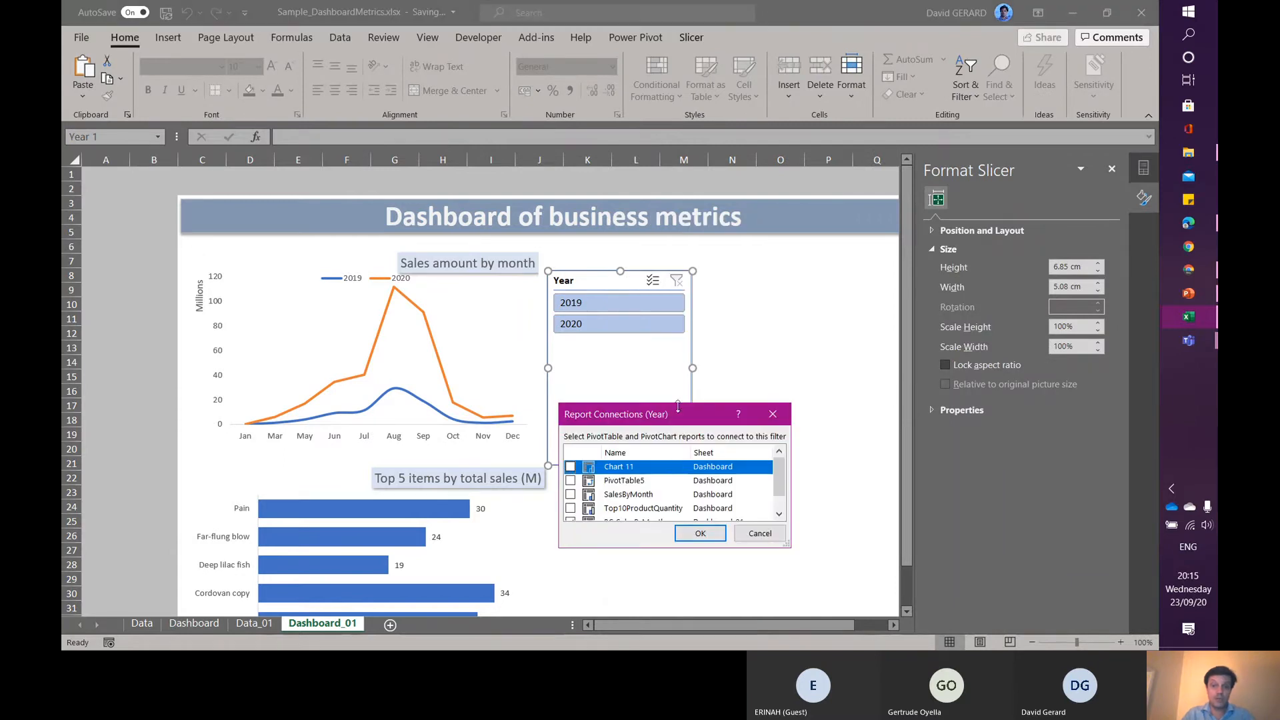
left_click_drag(678, 406, 678, 332)
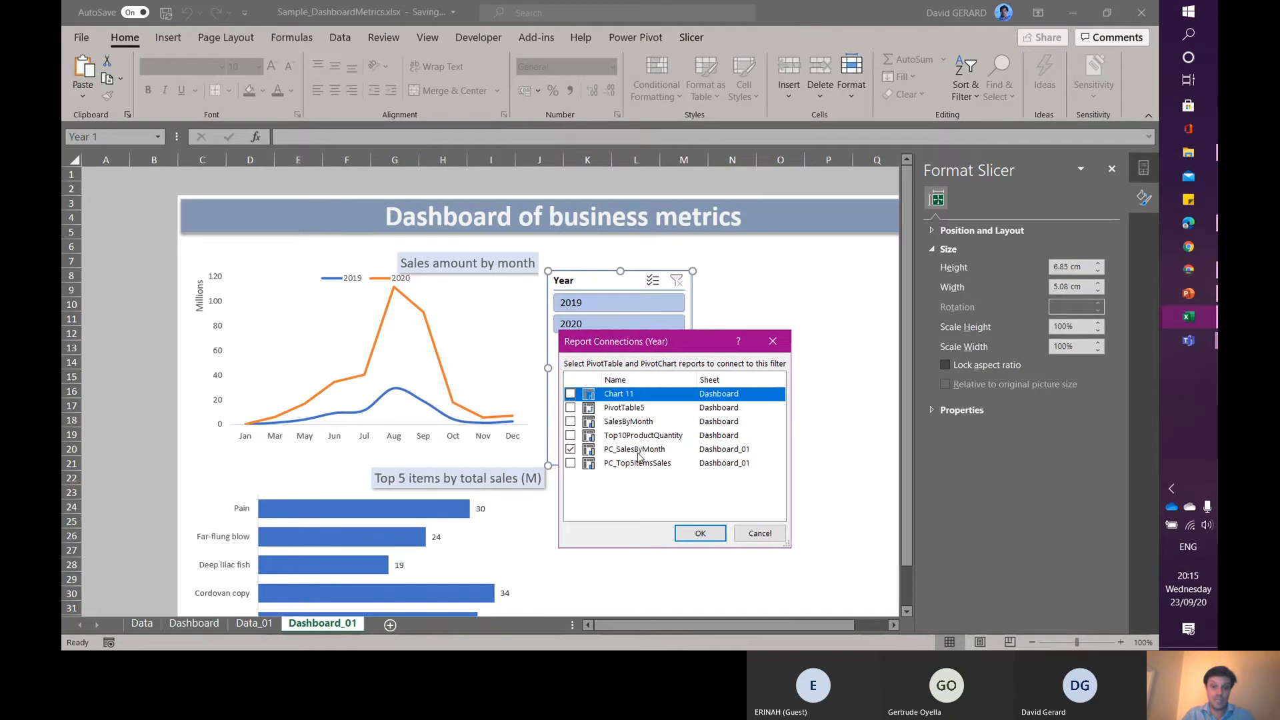
left_click(570, 464)
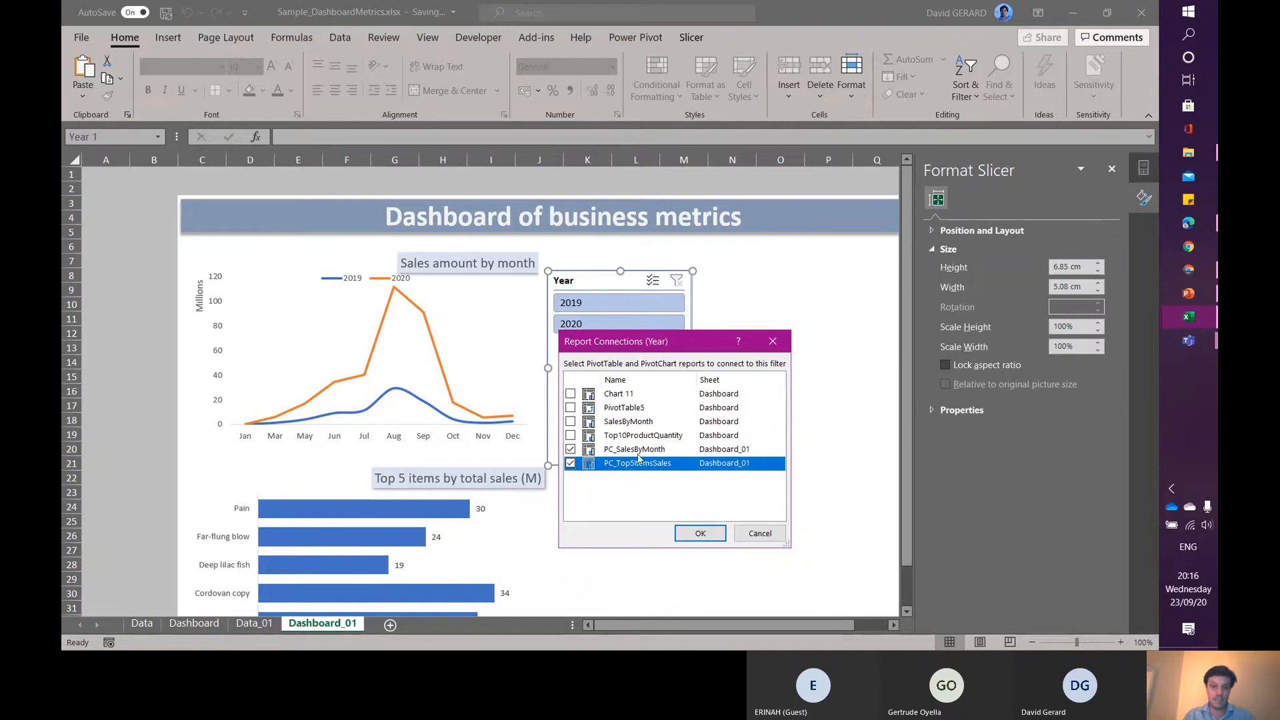
left_click(700, 533)
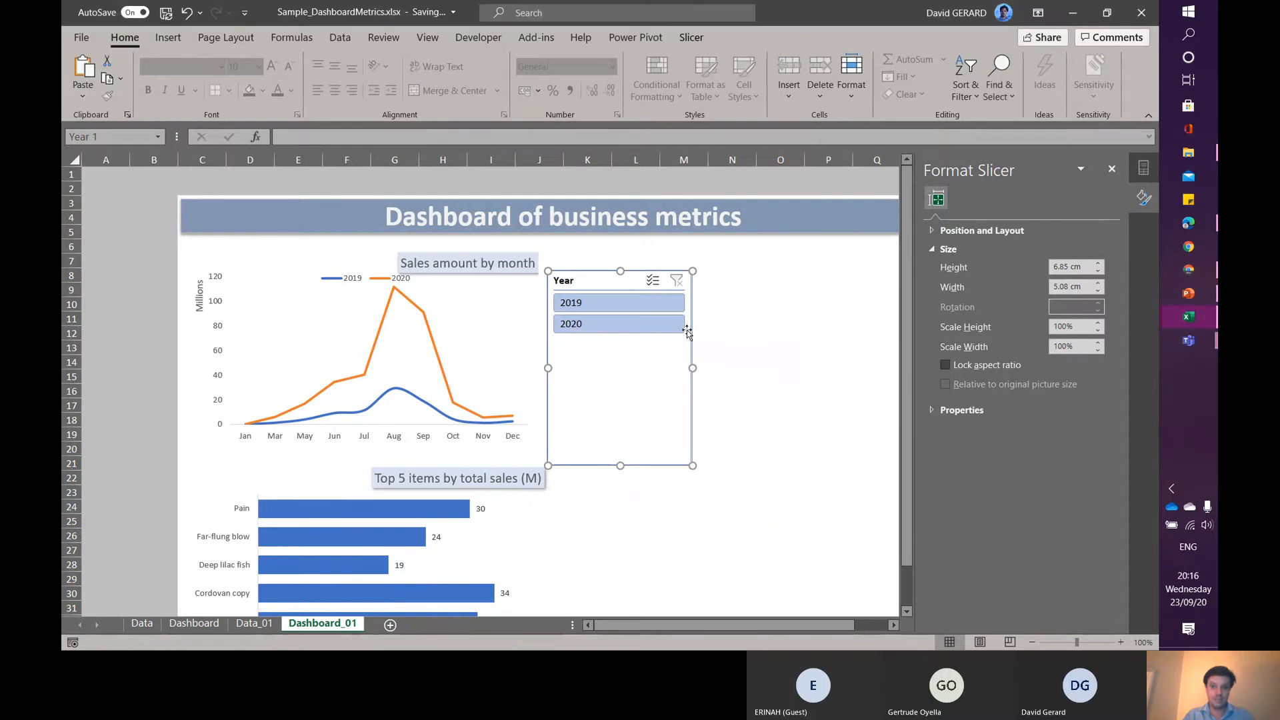
- Try filtering both charts by each year with the Year slicer, and clear the slicer filter
left_click_drag(908, 266, 910, 318)
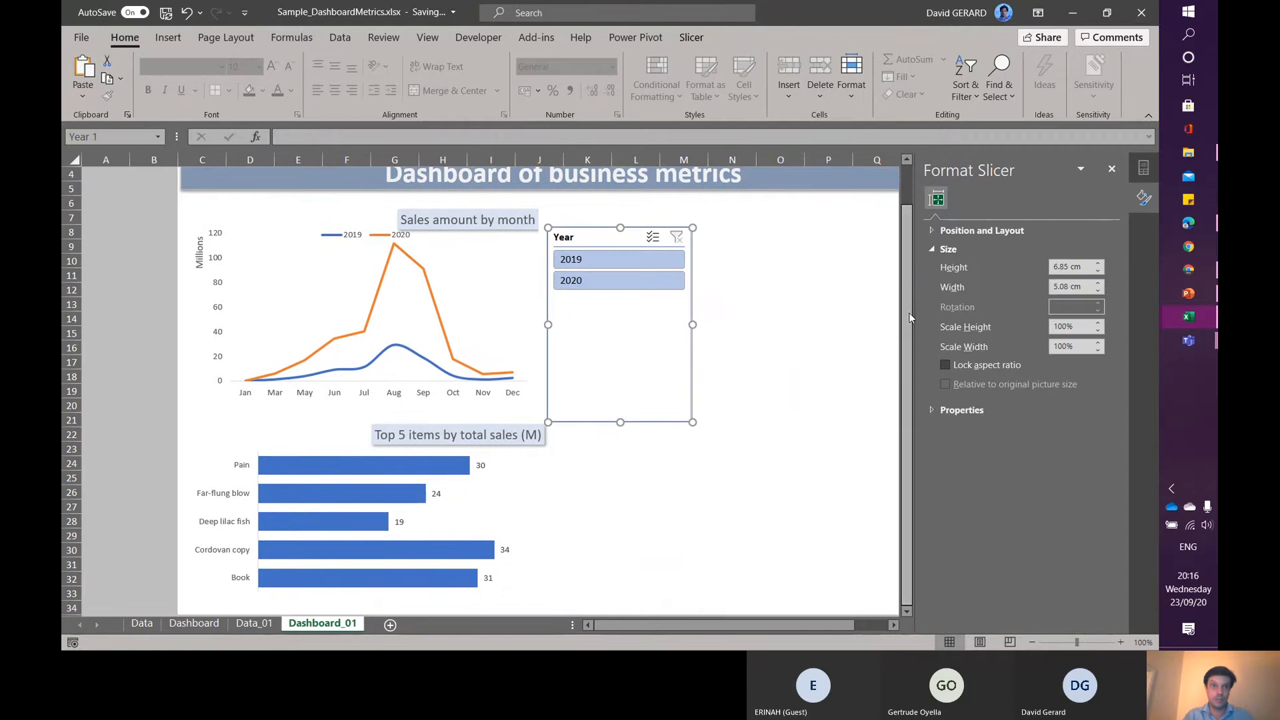
left_click(617, 281)
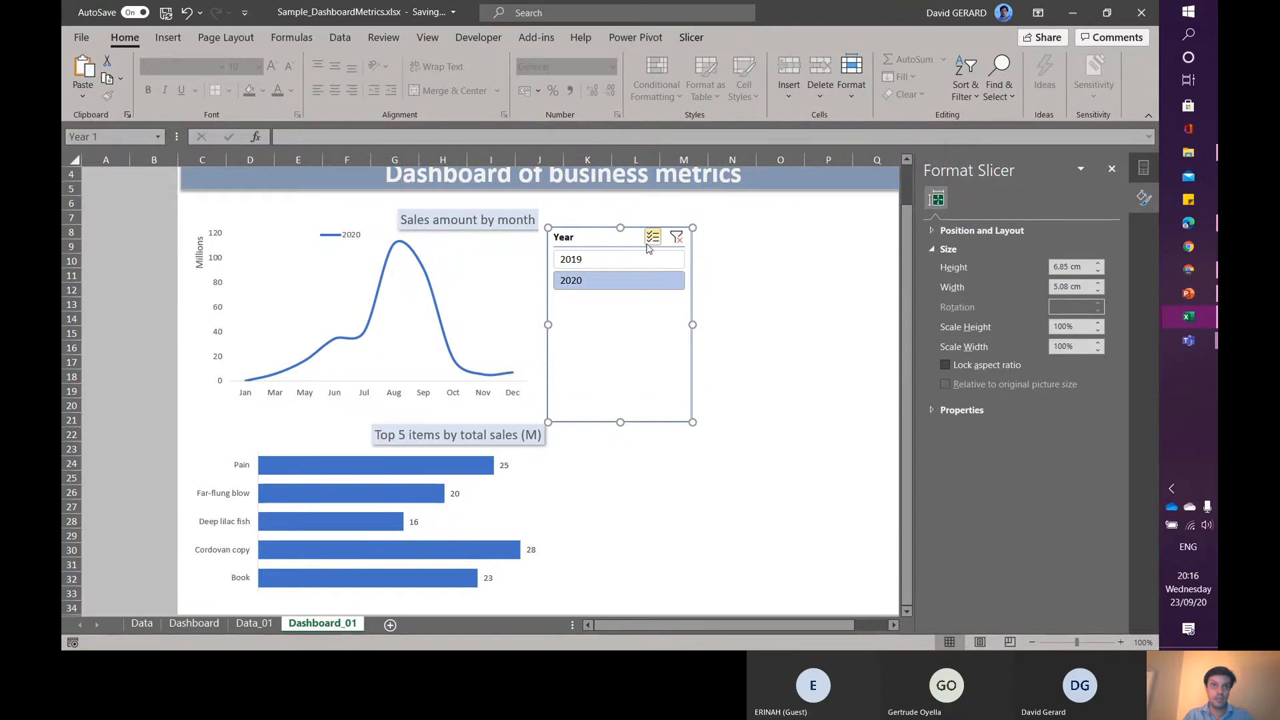
left_click(589, 270)
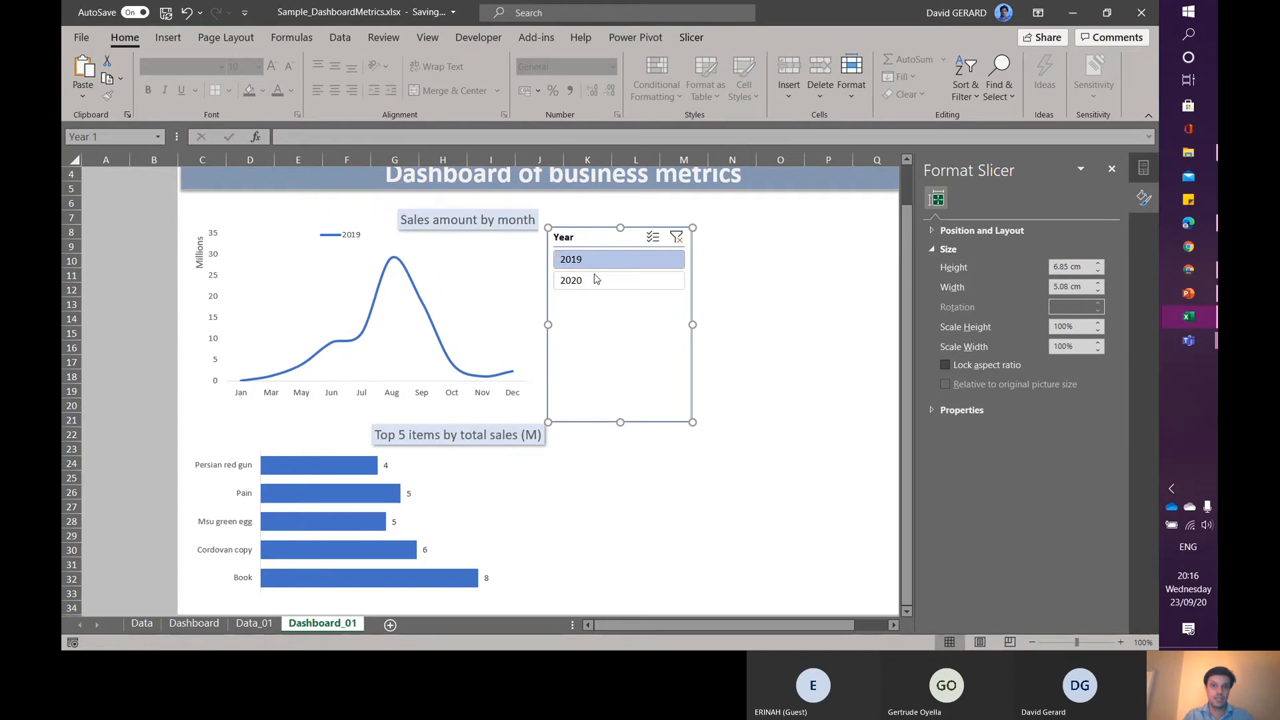
left_click(600, 282)
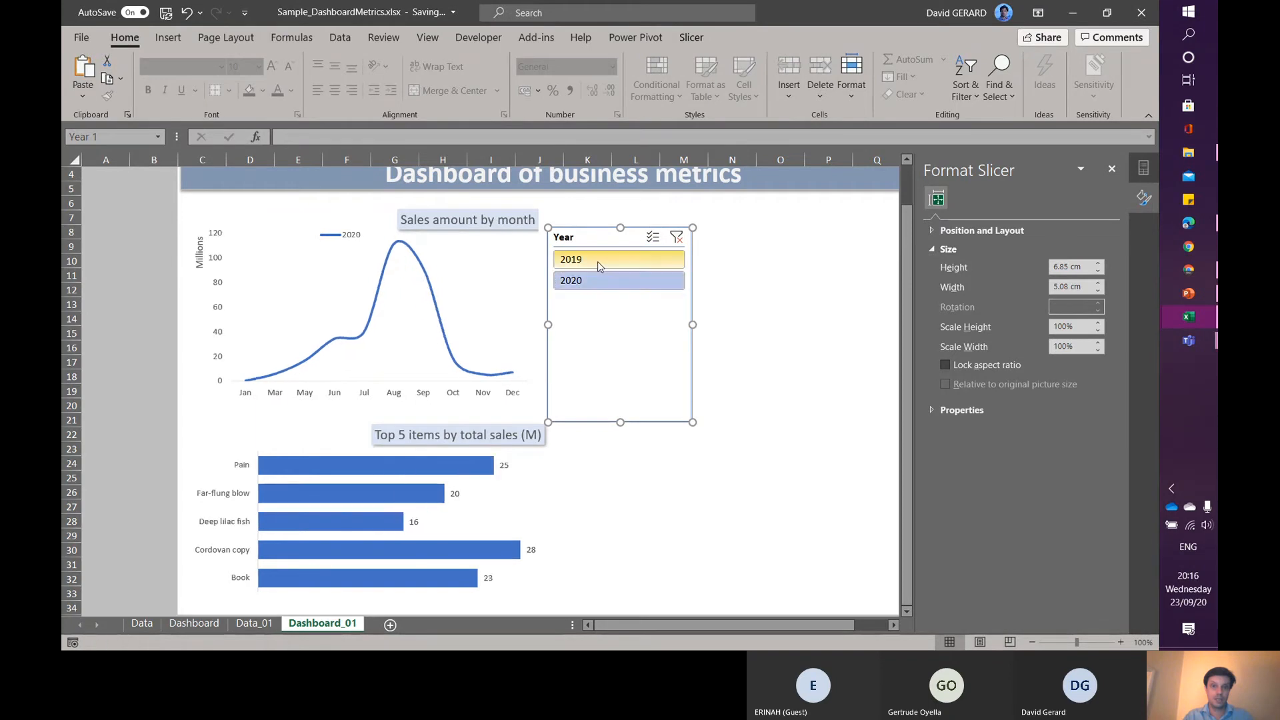
left_click(598, 262)
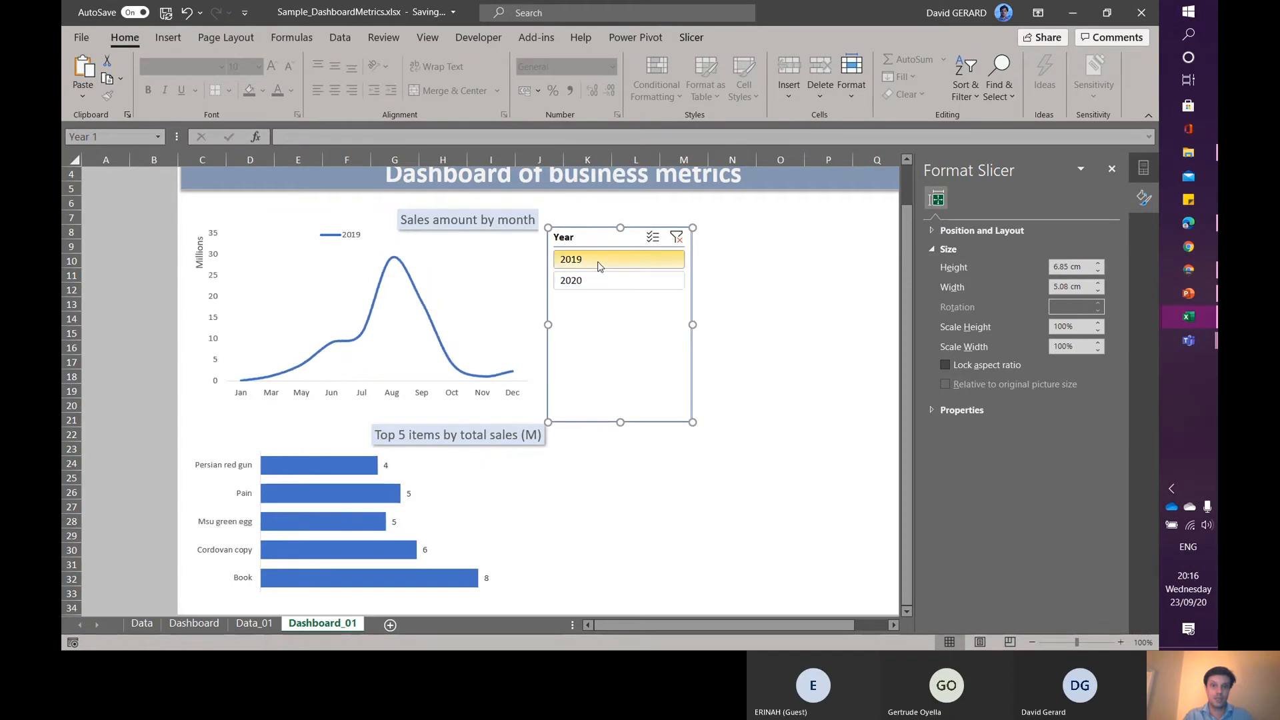
left_click(677, 237)
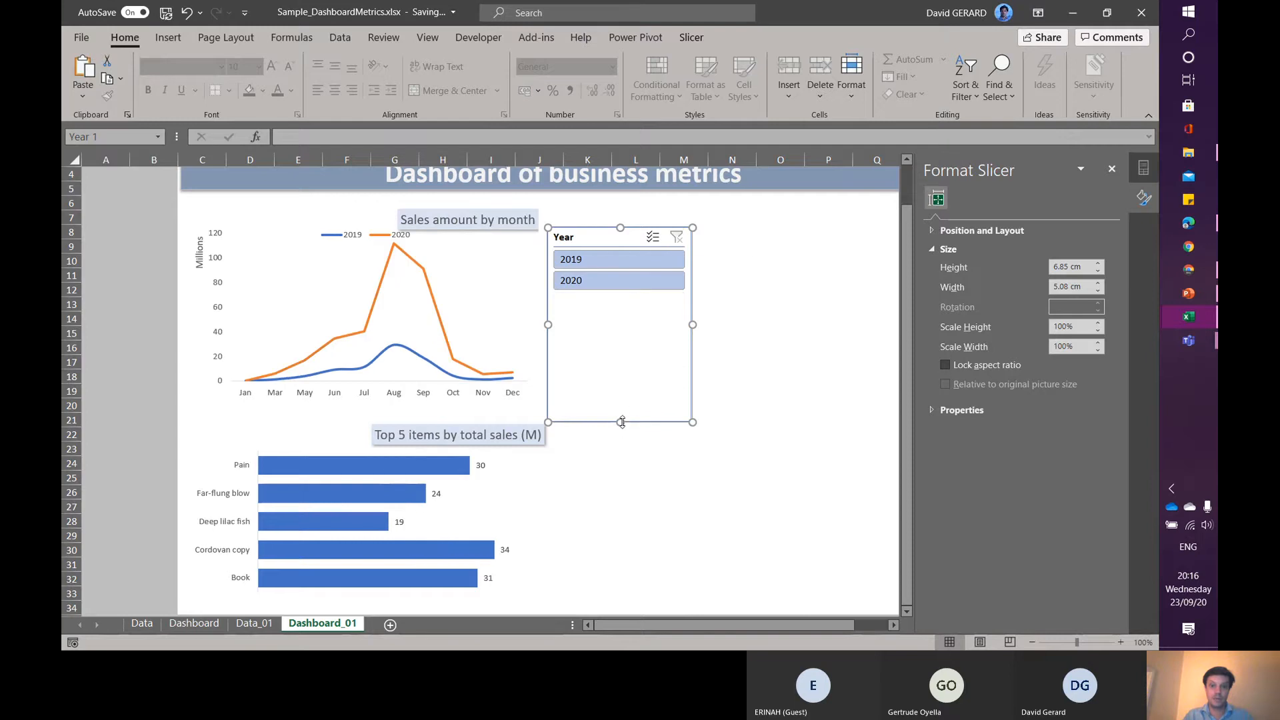
- Set the Year slicer to two button columns and shrink its height to about 1.8 cm
left_click_drag(620, 422, 619, 303)
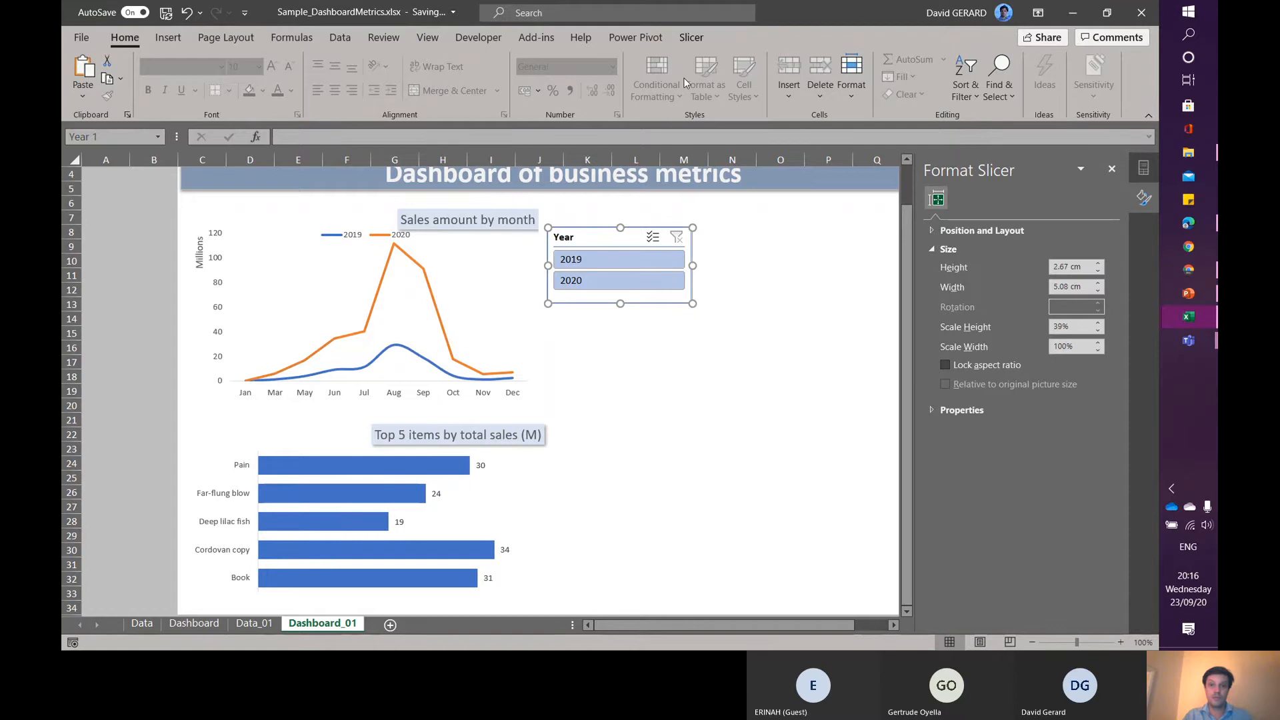
left_click(693, 38)
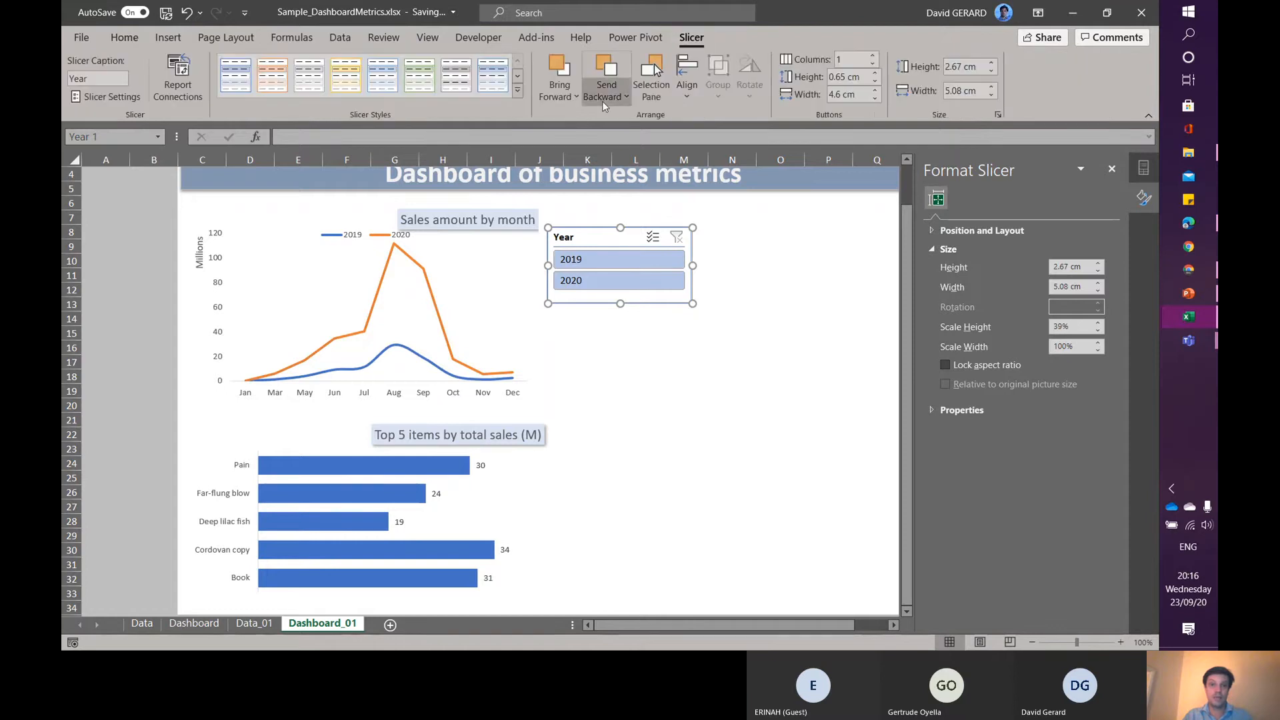
left_click(874, 58)
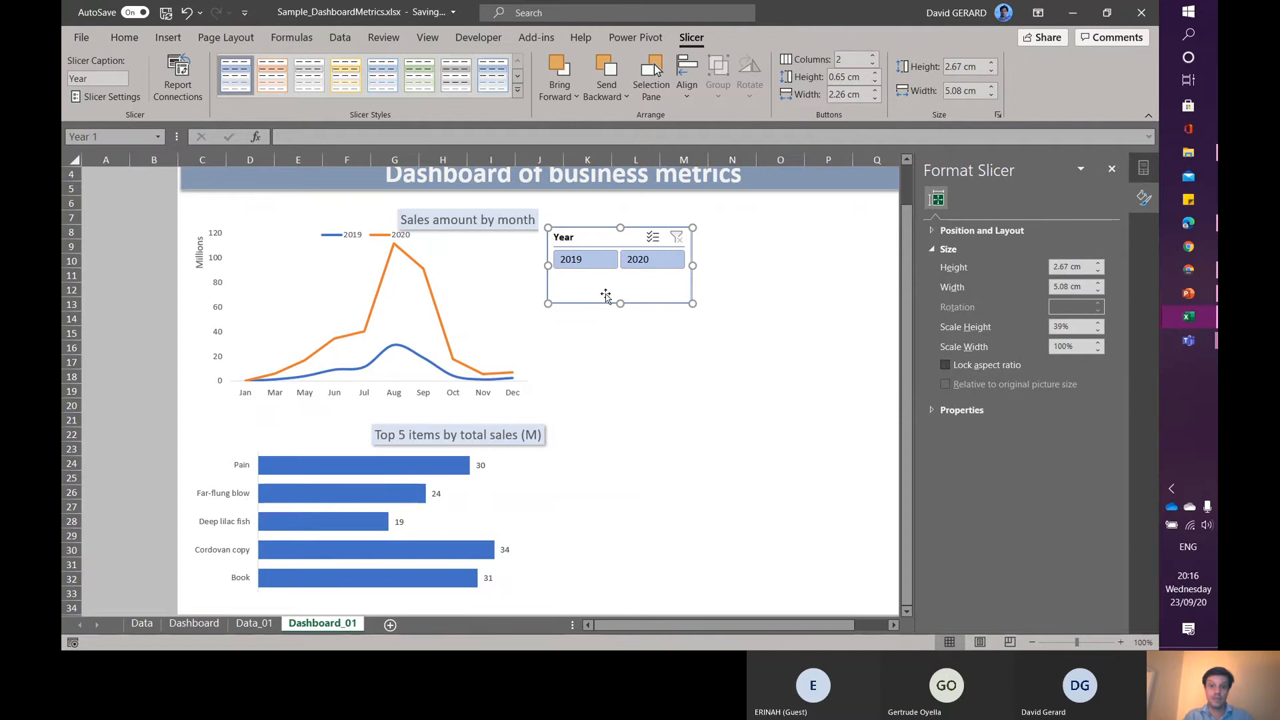
left_click_drag(618, 304, 620, 282)
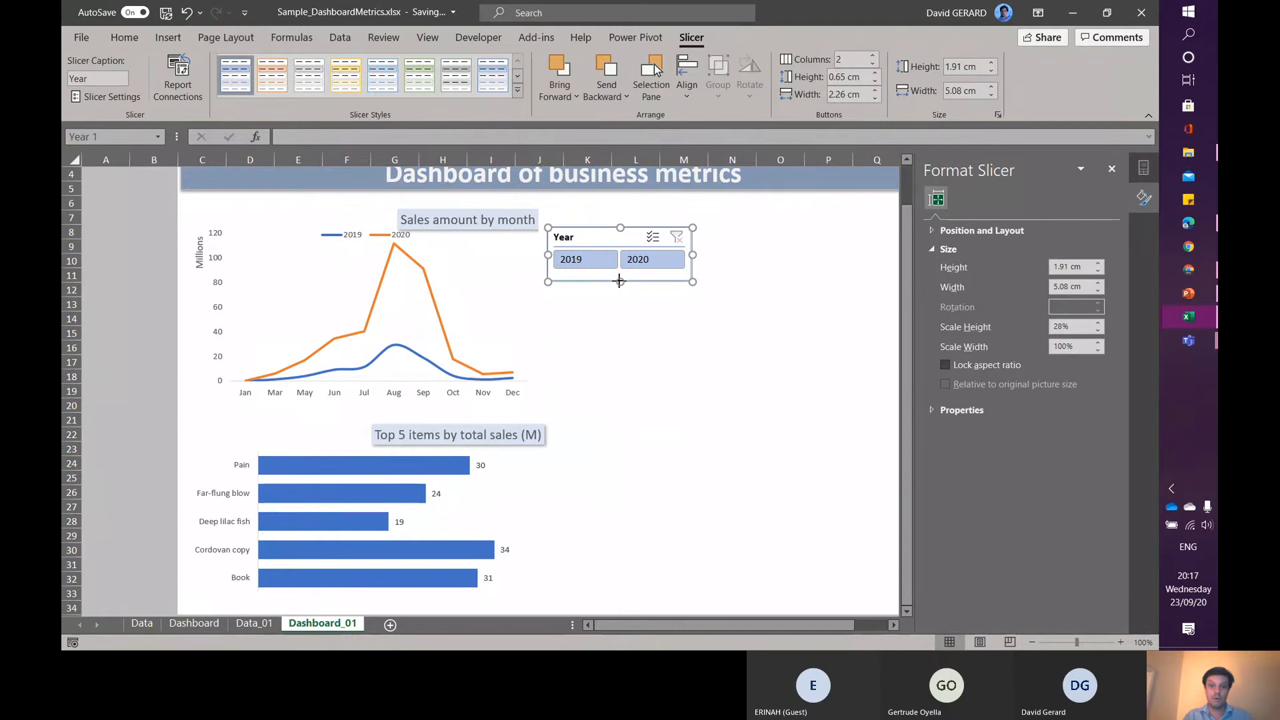
left_click_drag(620, 281, 620, 278)
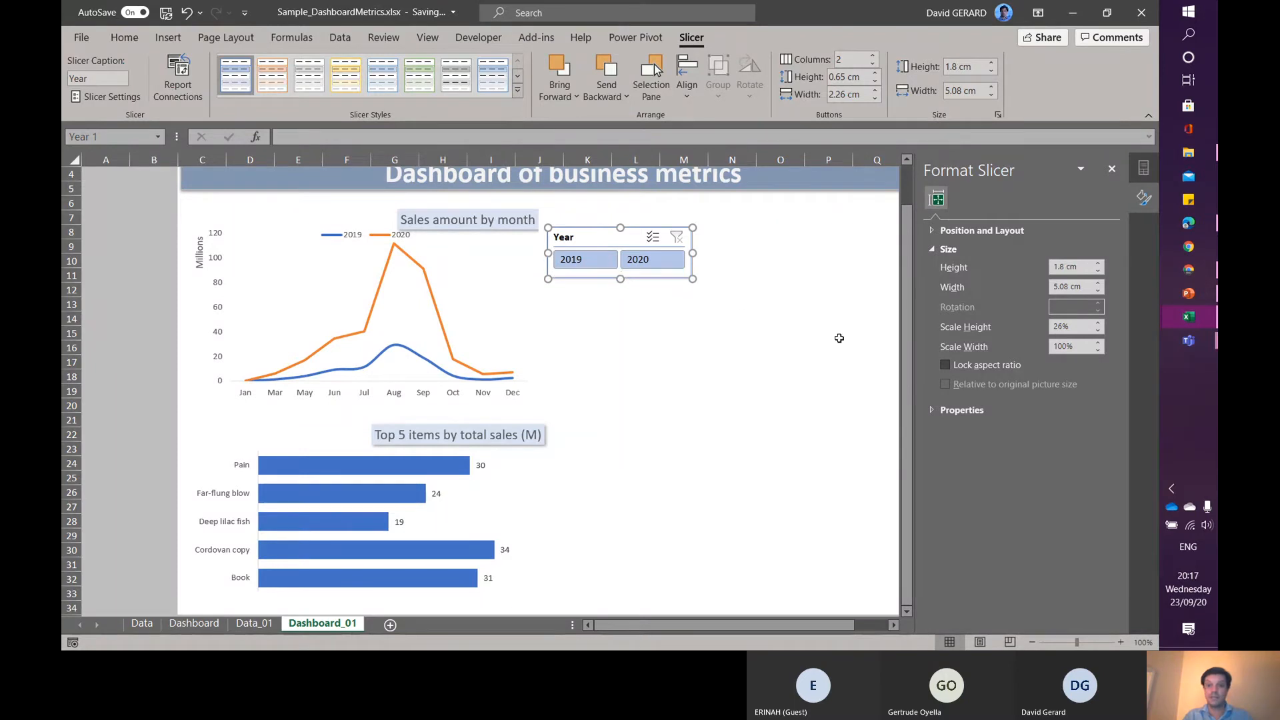
- Add a slicer for the Dataset table's Country field to the line chart
left_click(500, 335)
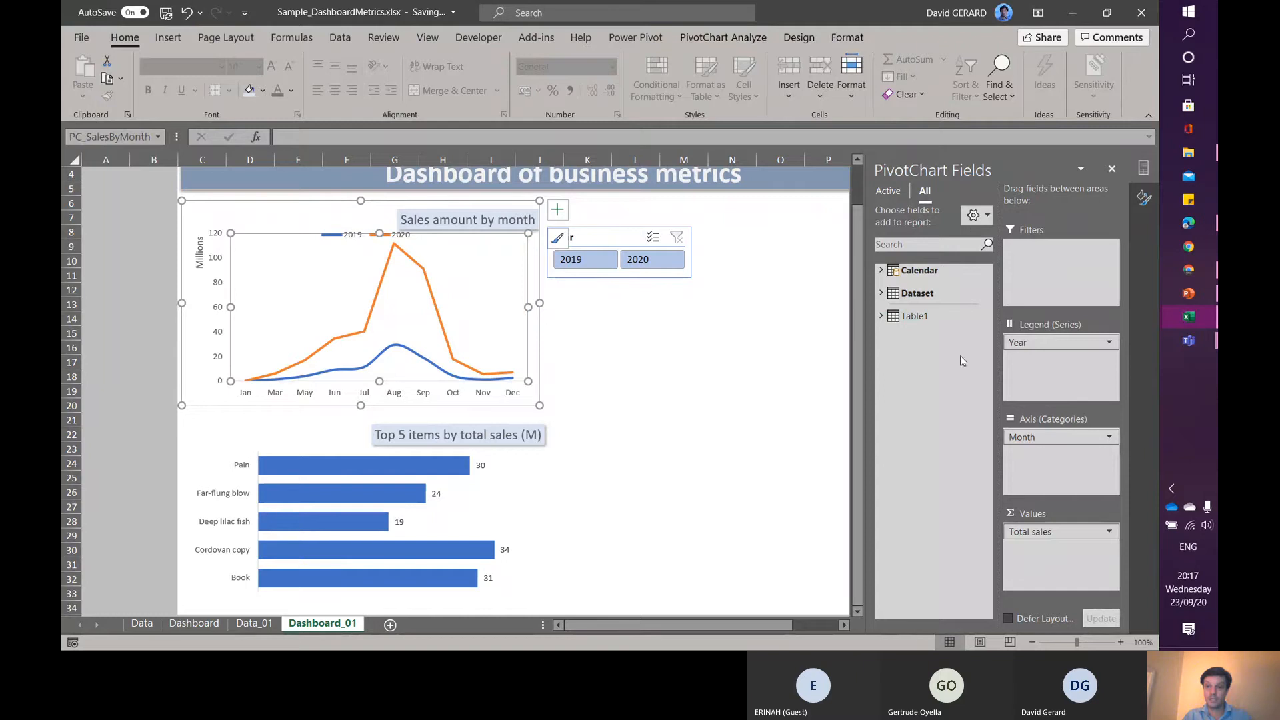
left_click(881, 293)
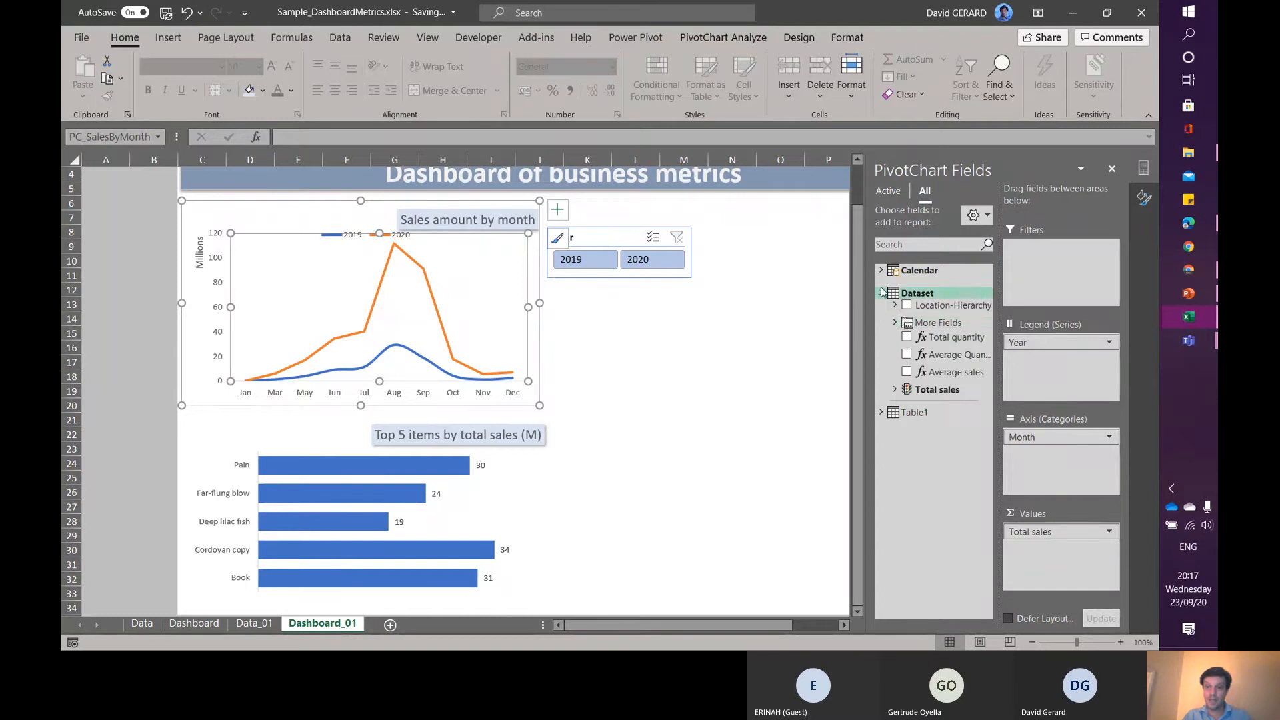
left_click(895, 324)
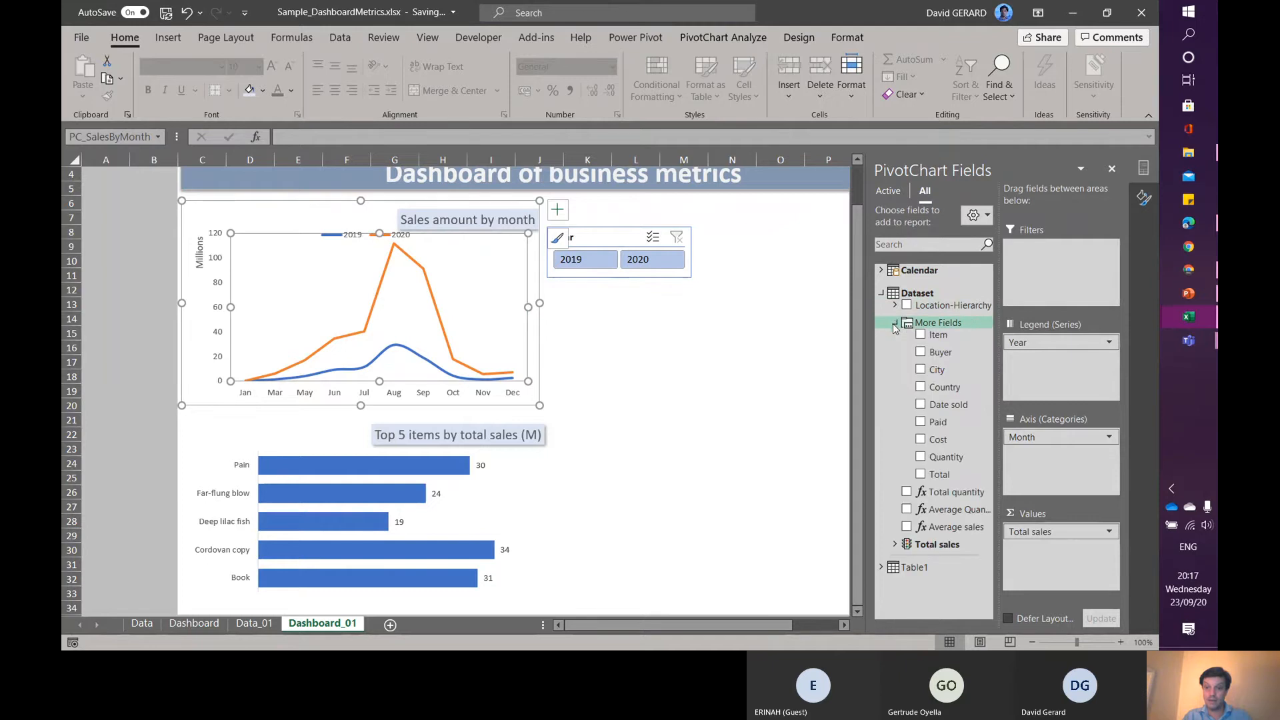
right_click(941, 390)
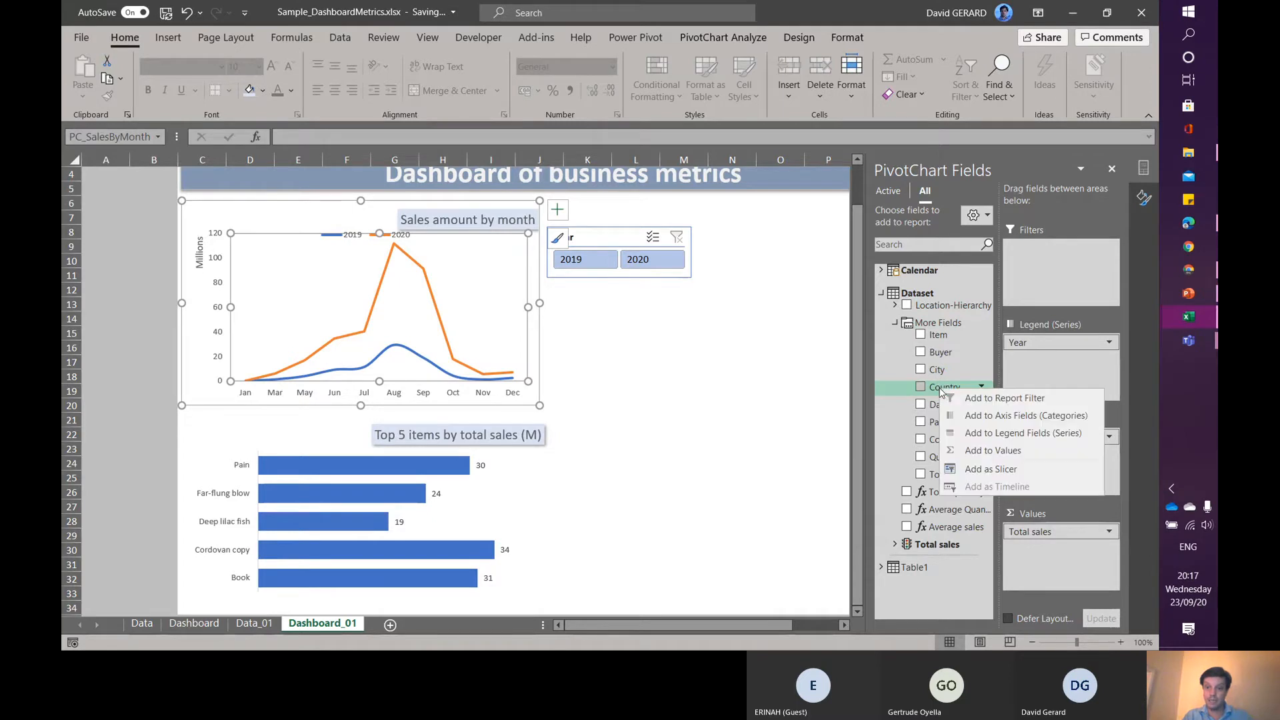
left_click(992, 470)
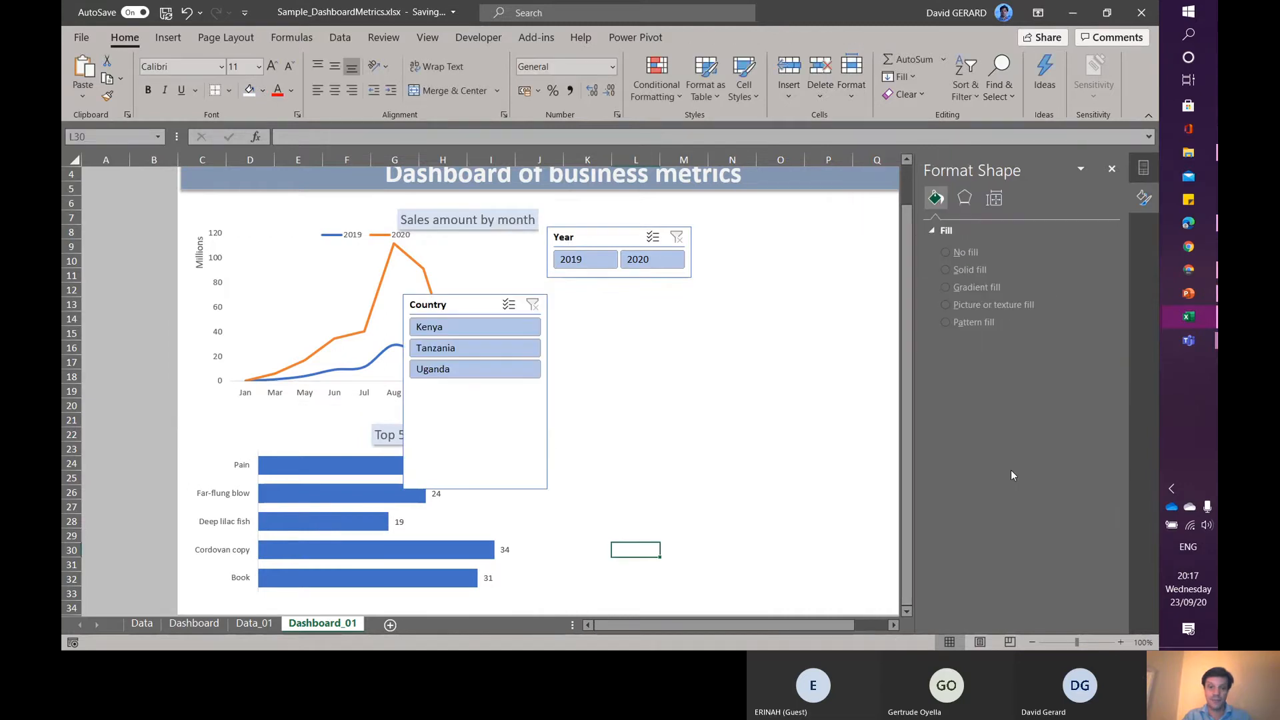
- Set the Country slicer to three button columns and resize it to about 10.6 cm wide and 1.8 cm high
left_click(480, 482)
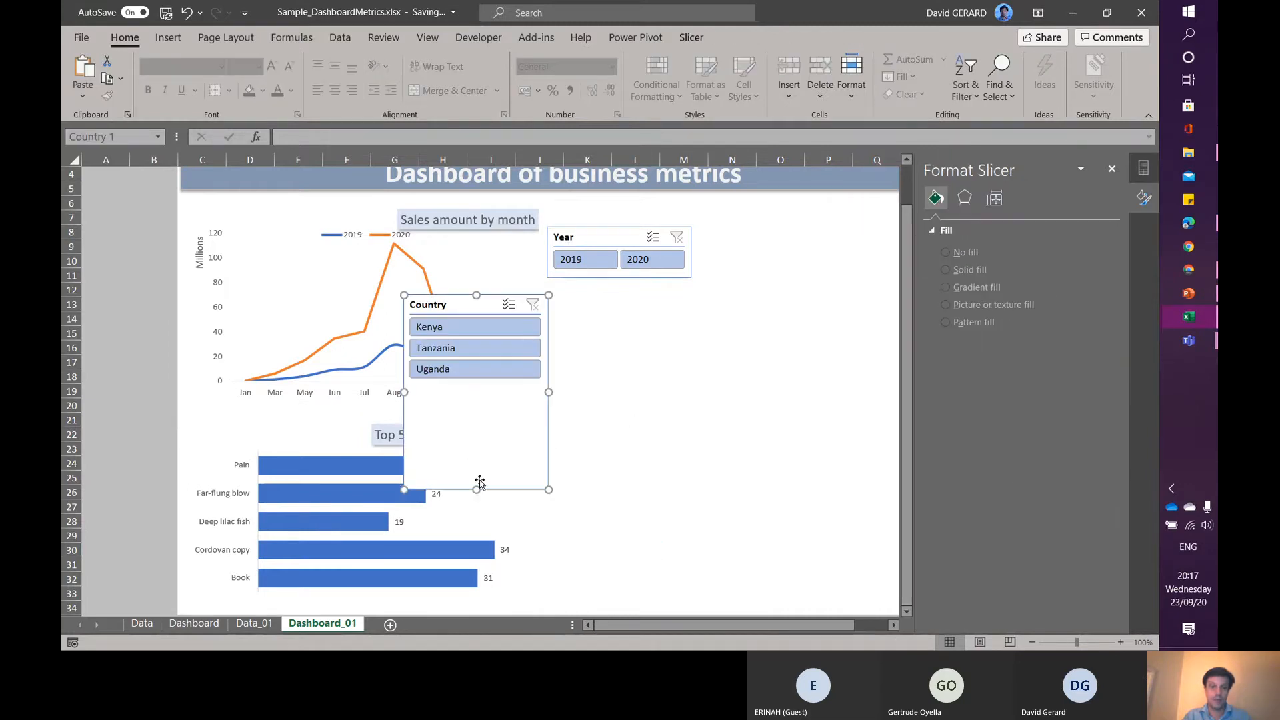
left_click(700, 37)
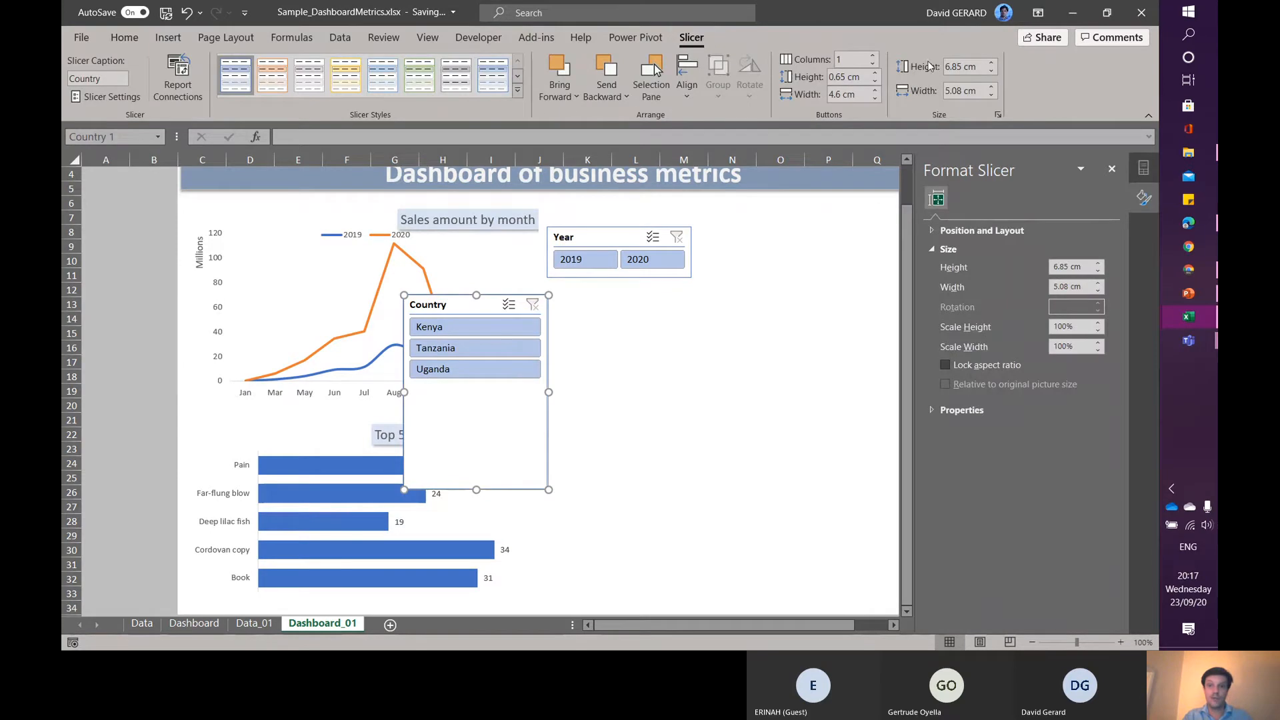
left_click(874, 56)
left_click(874, 56)
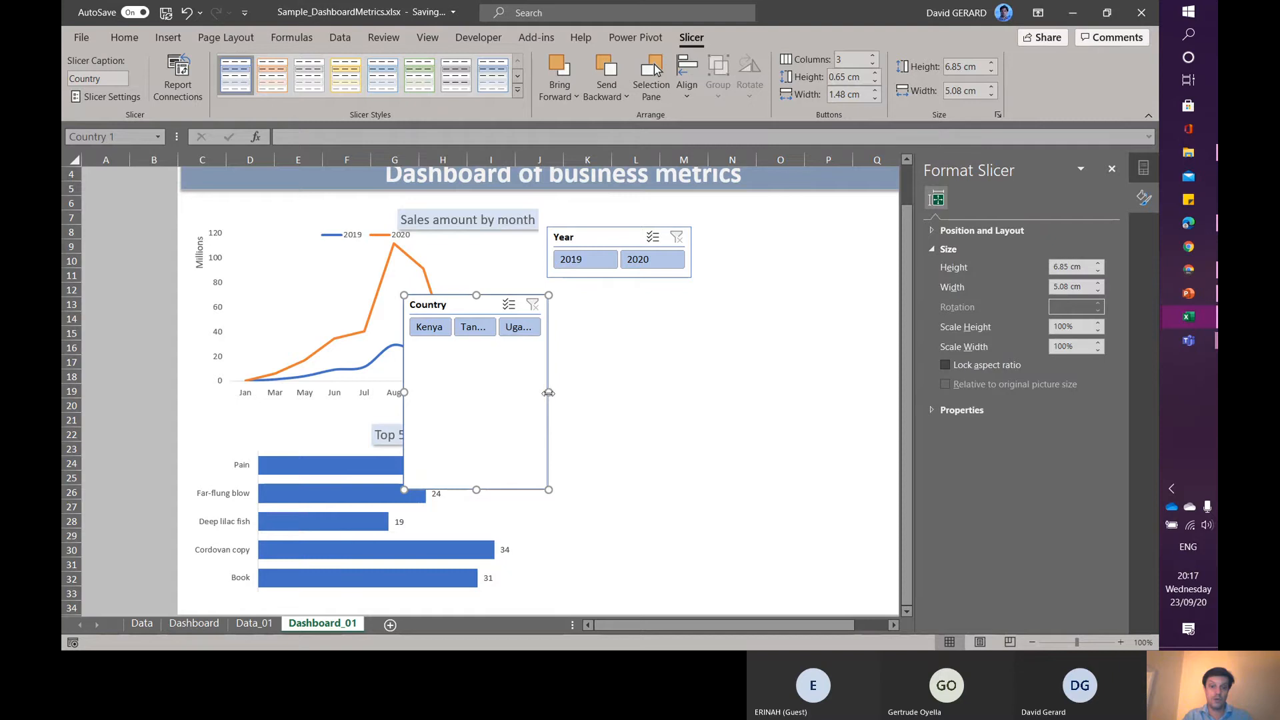
left_click_drag(548, 392, 705, 394)
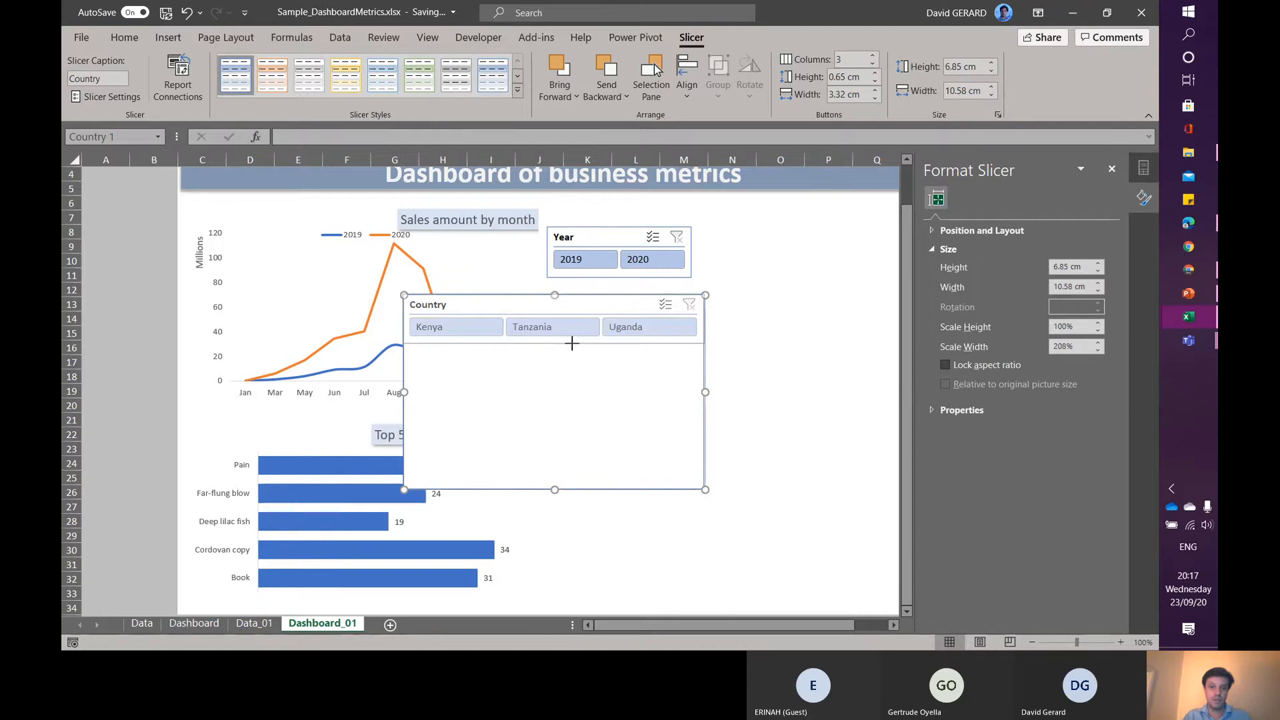
left_click_drag(572, 345, 573, 348)
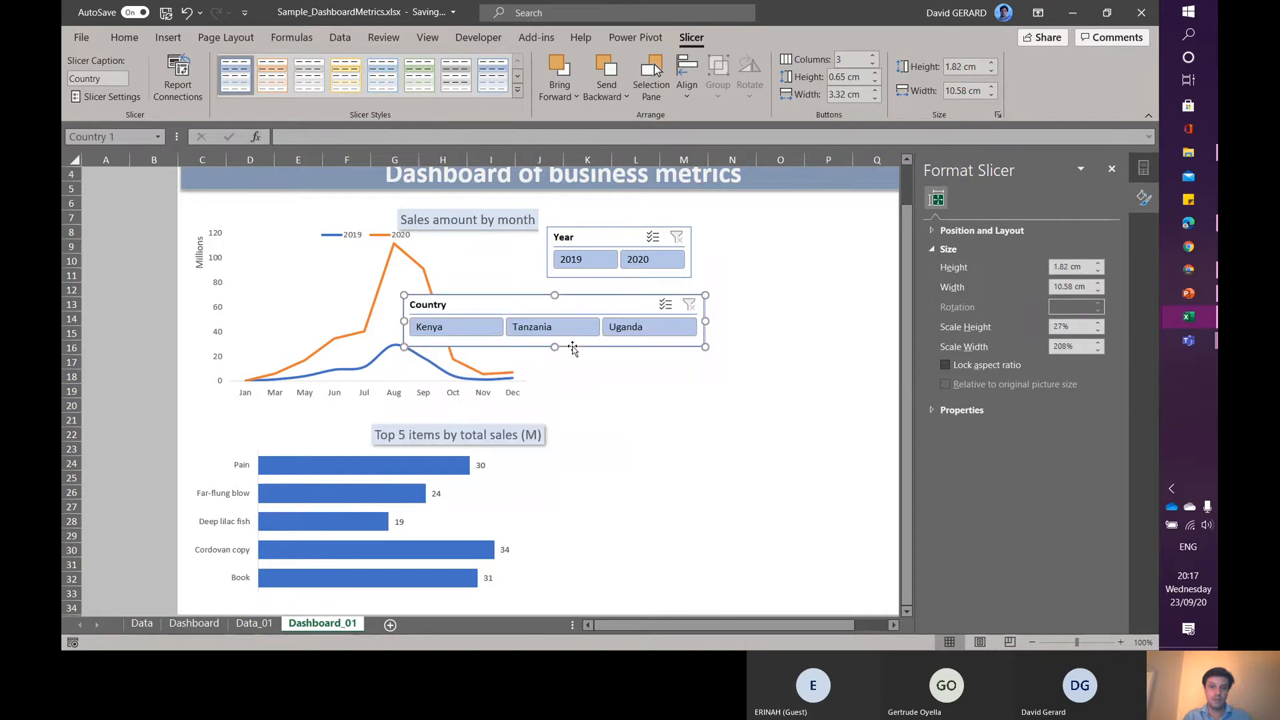
- Place the Country slicer above the line chart and move the line chart down beneath it
left_click_drag(569, 298, 345, 198)
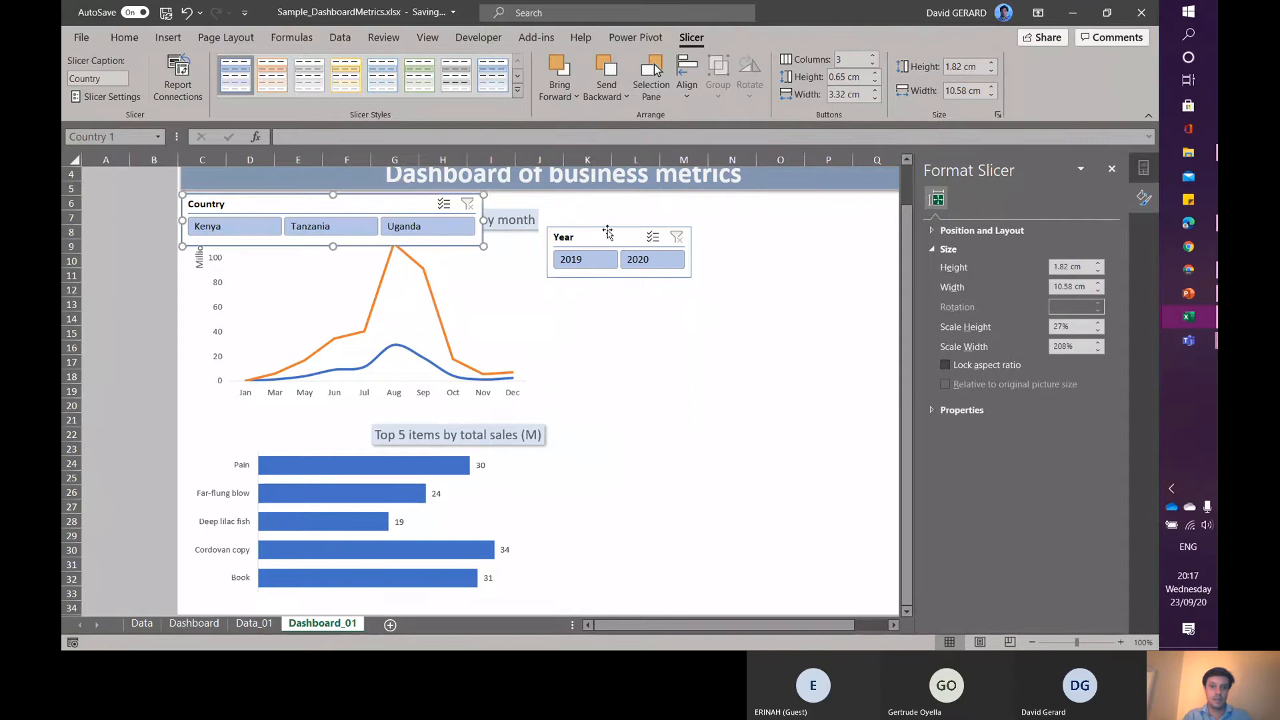
left_click(459, 287)
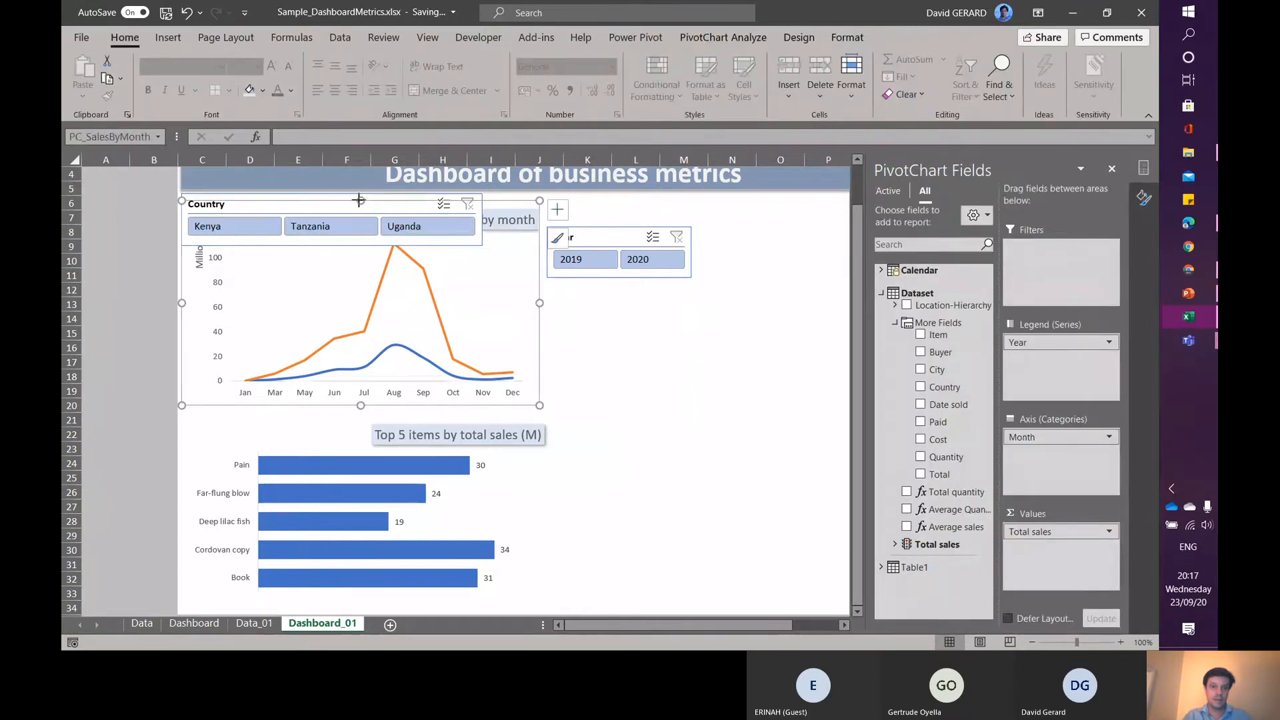
left_click_drag(360, 201, 360, 253)
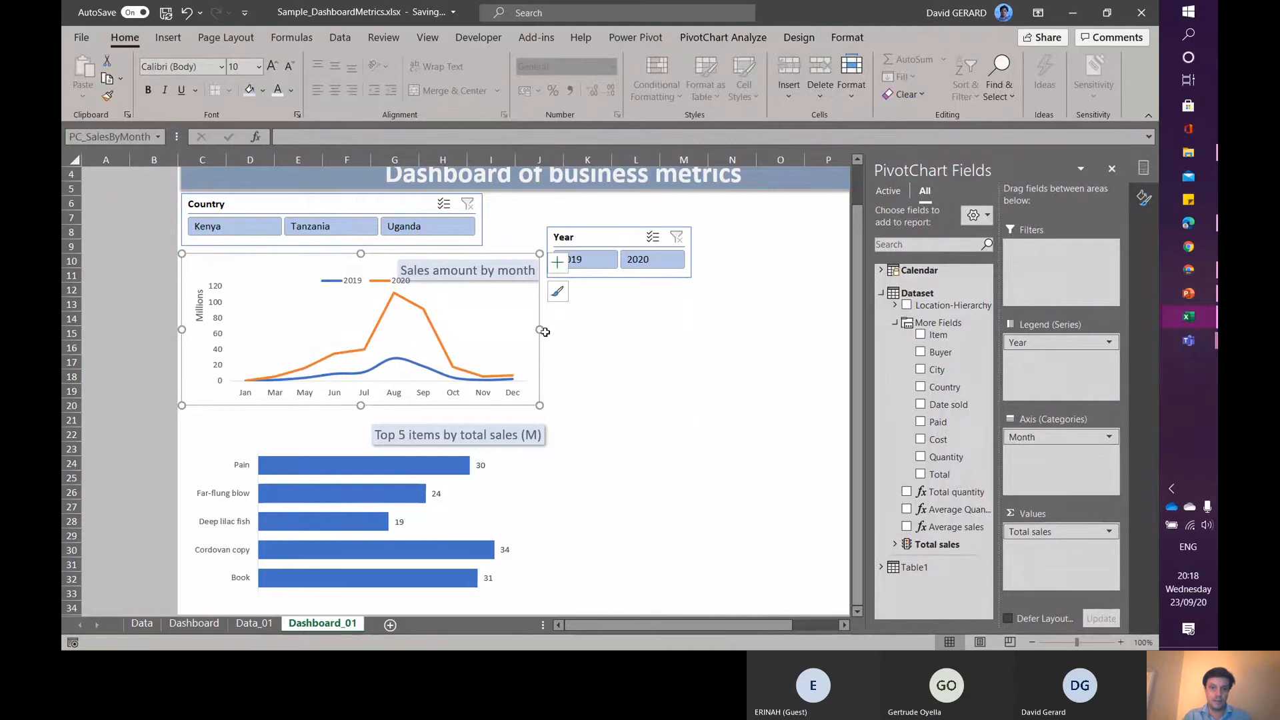
- Widen the line chart slightly and move the Year slicer up beside the Country slicer
left_click_drag(545, 331, 562, 332)
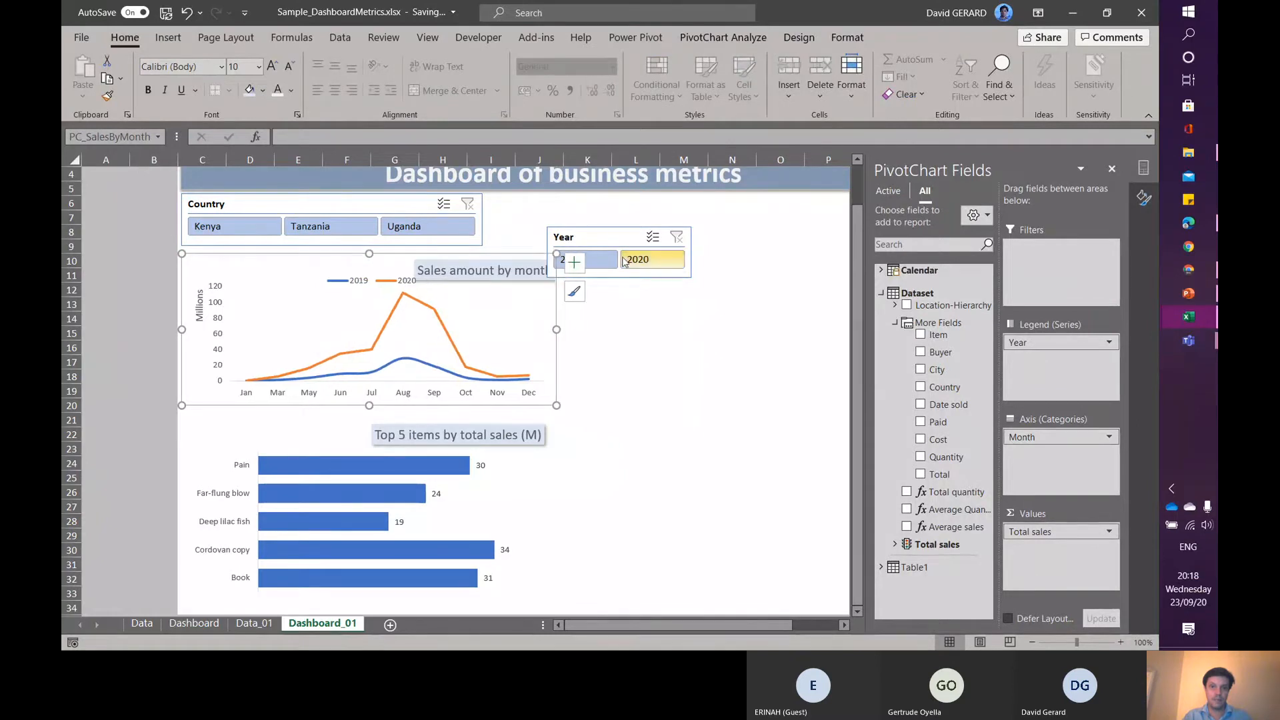
left_click_drag(619, 230, 545, 196)
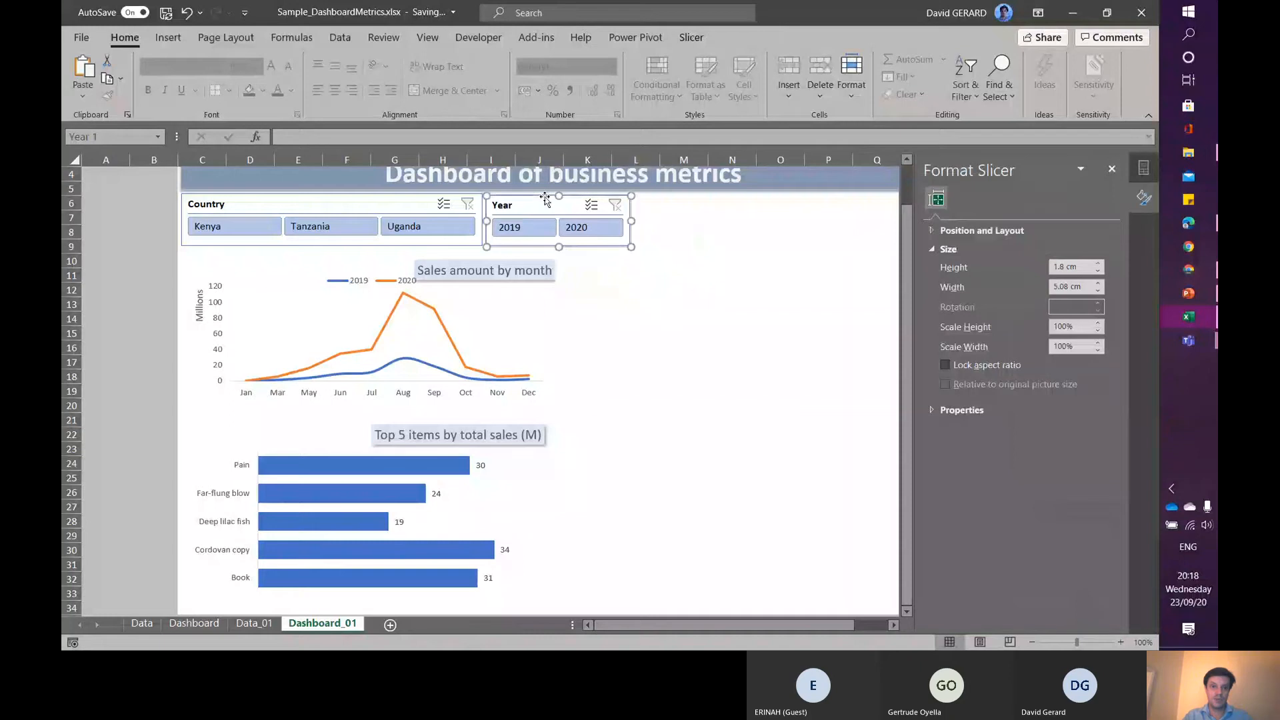
left_click(643, 449)
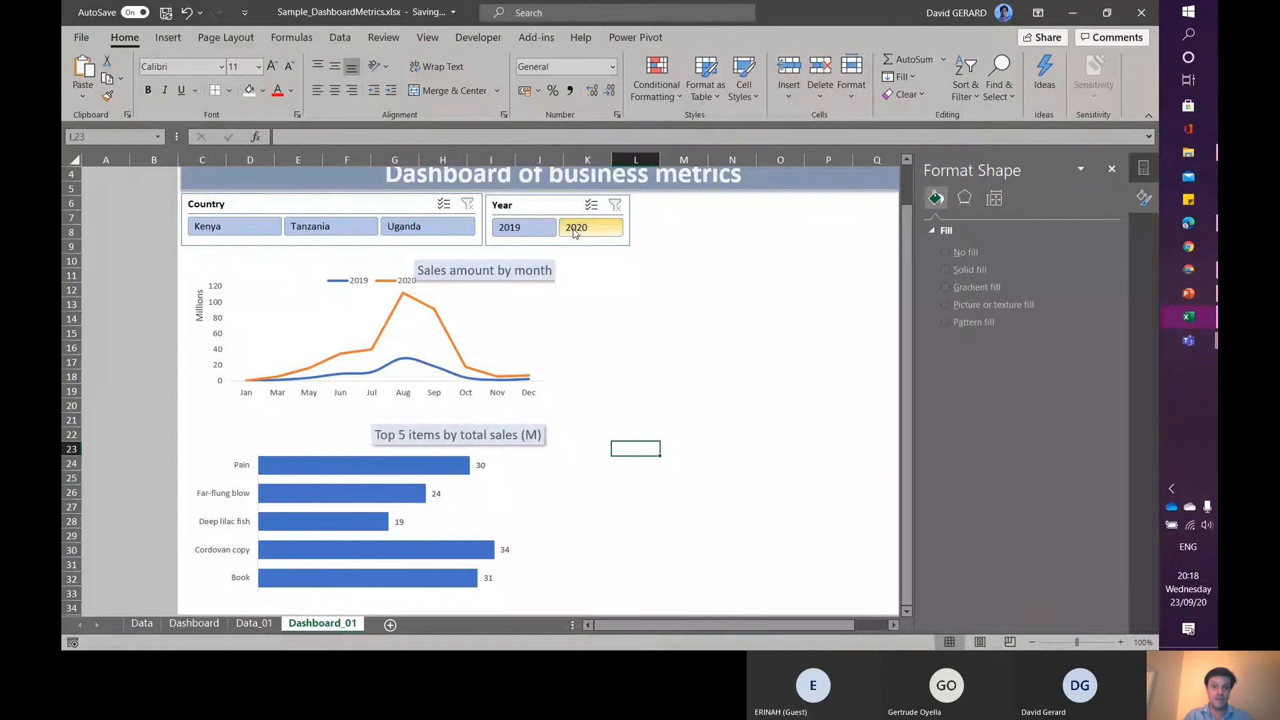
- Test the Year slicer by filtering each year in turn, then clear its filter
left_click(527, 230)
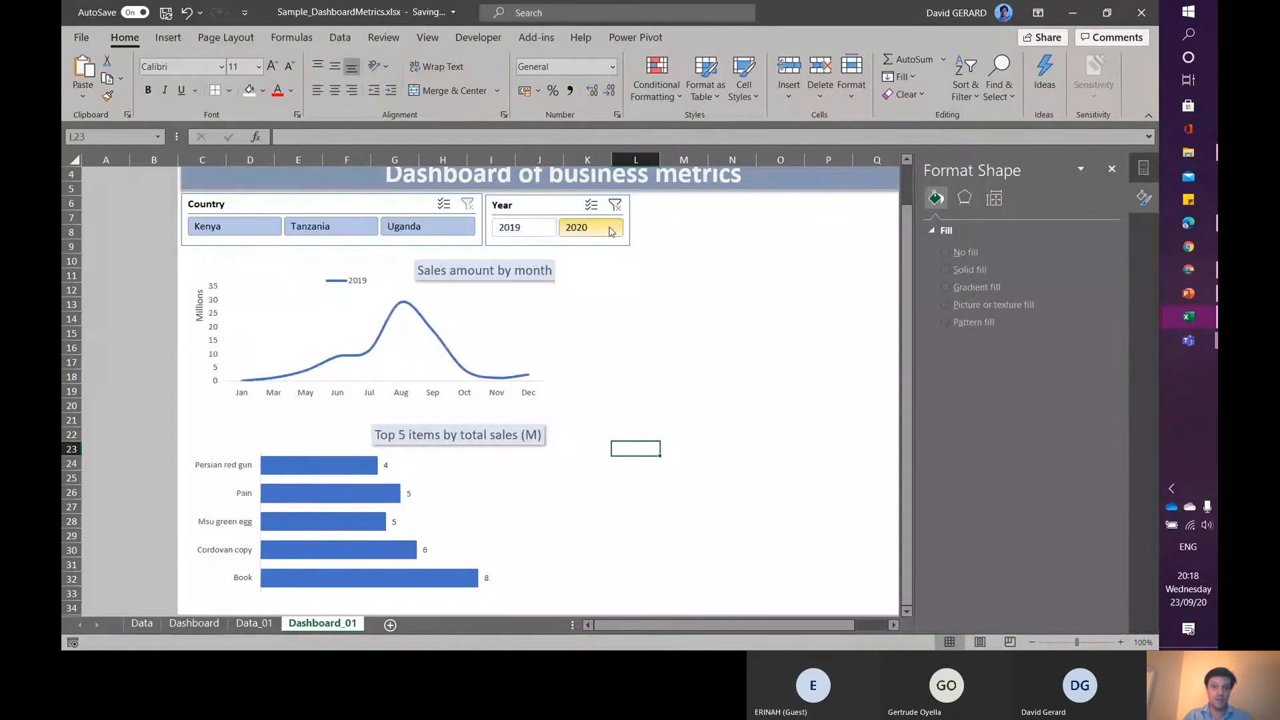
left_click(611, 230)
left_click(515, 229)
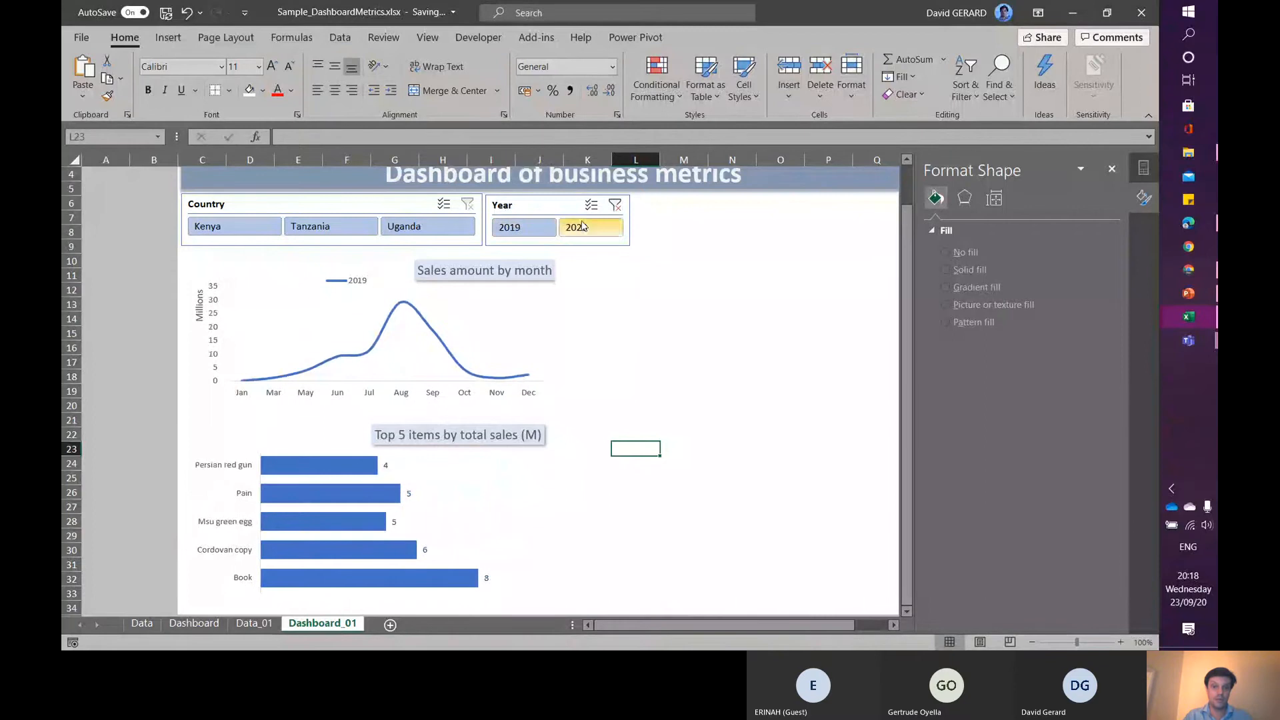
left_click(615, 208)
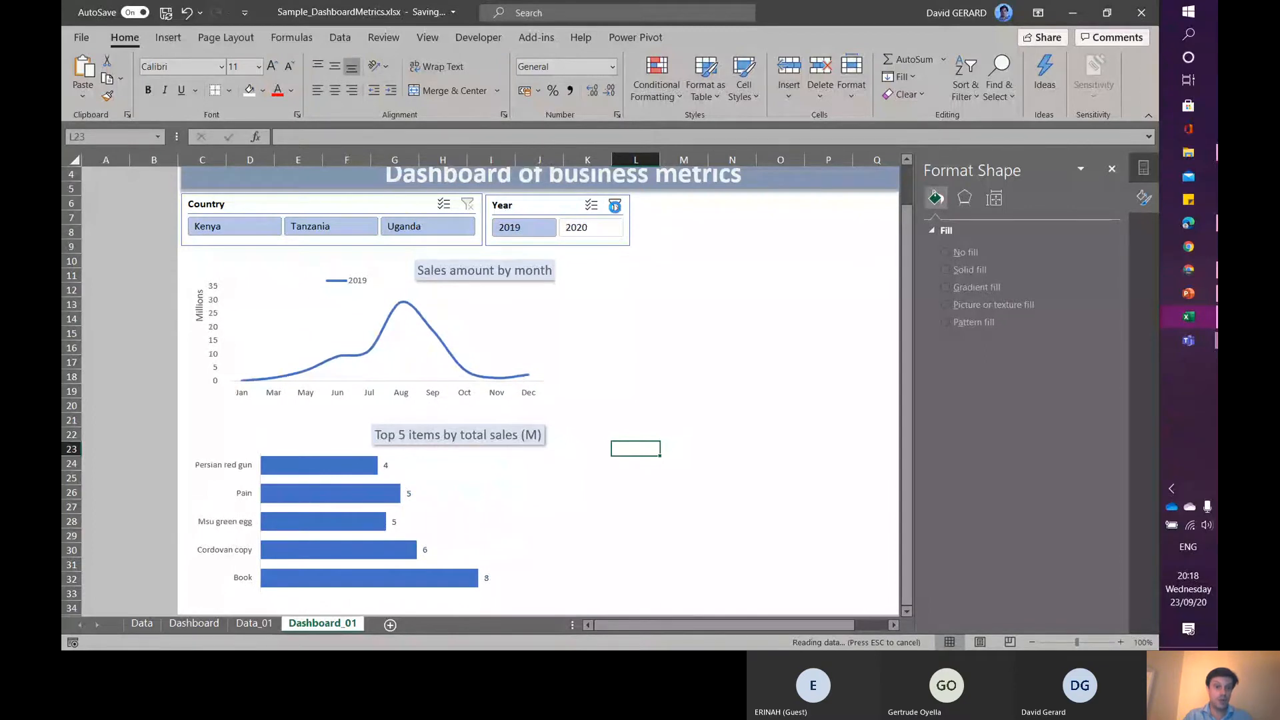
- Connect the Country slicer to the PC_Top5ItemsSales chart as well through its report connections
right_click(294, 203)
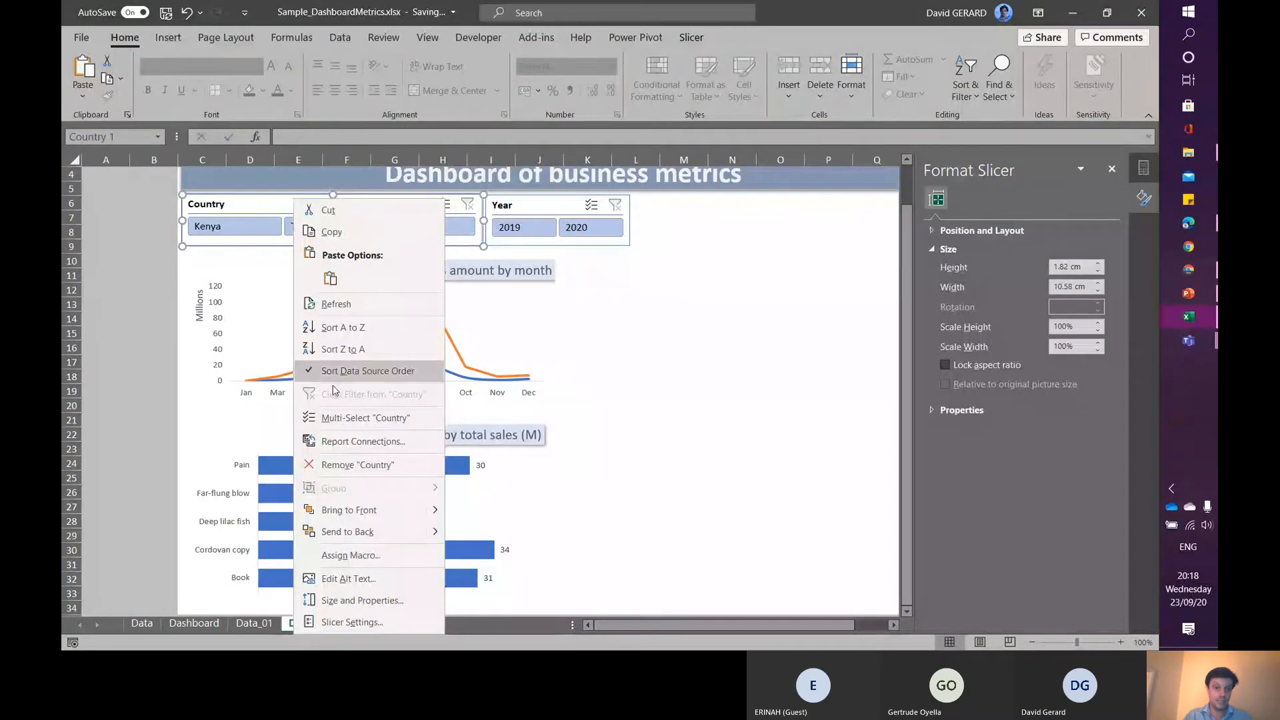
left_click(318, 442)
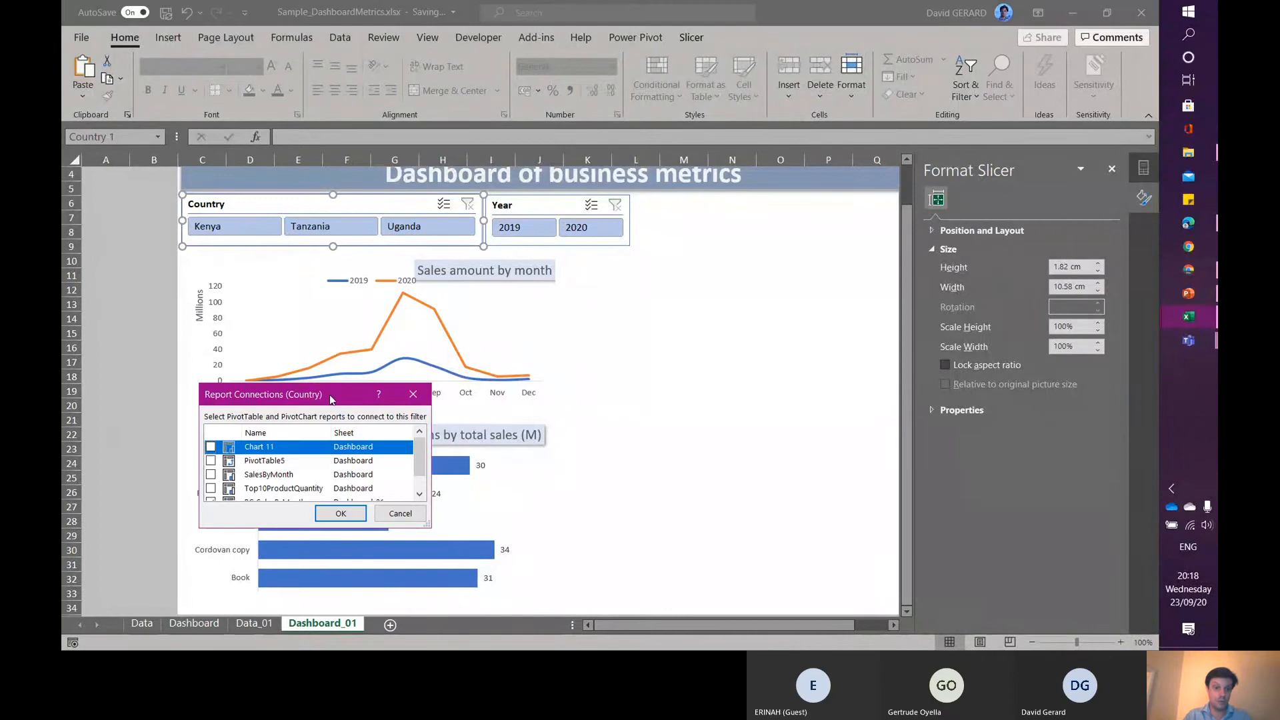
left_click_drag(331, 396, 636, 305)
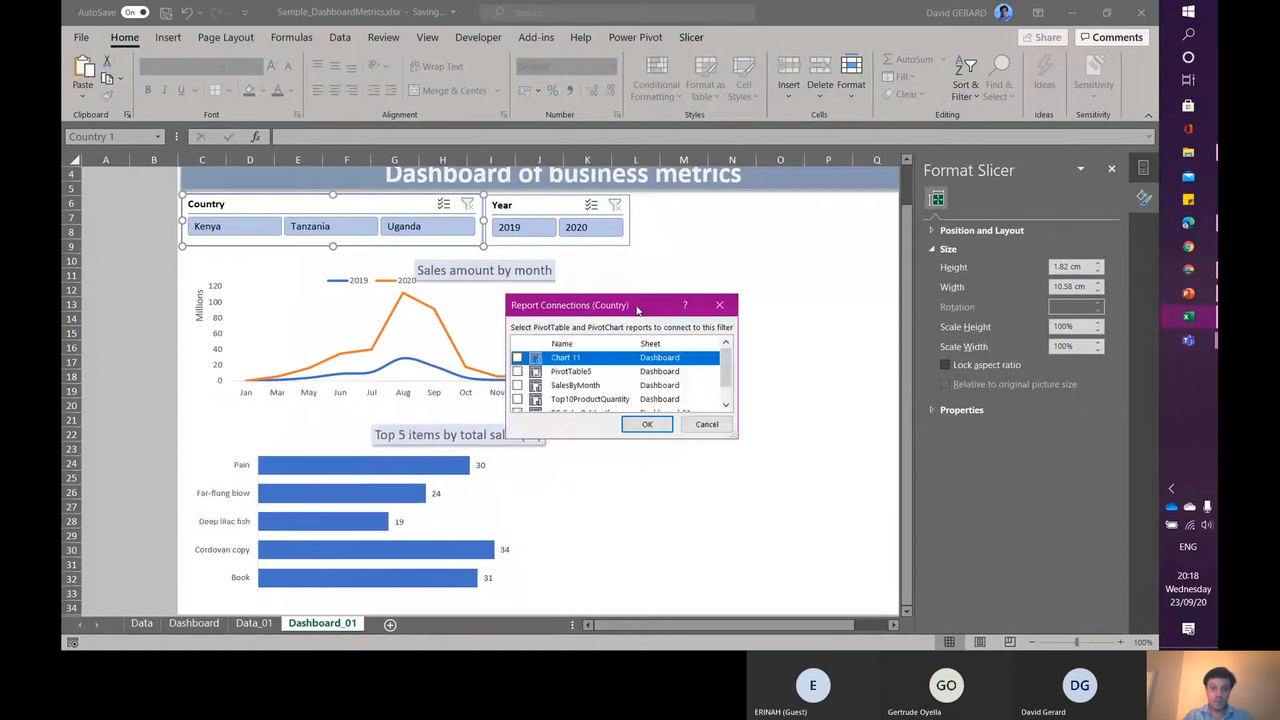
left_click_drag(734, 441, 765, 567)
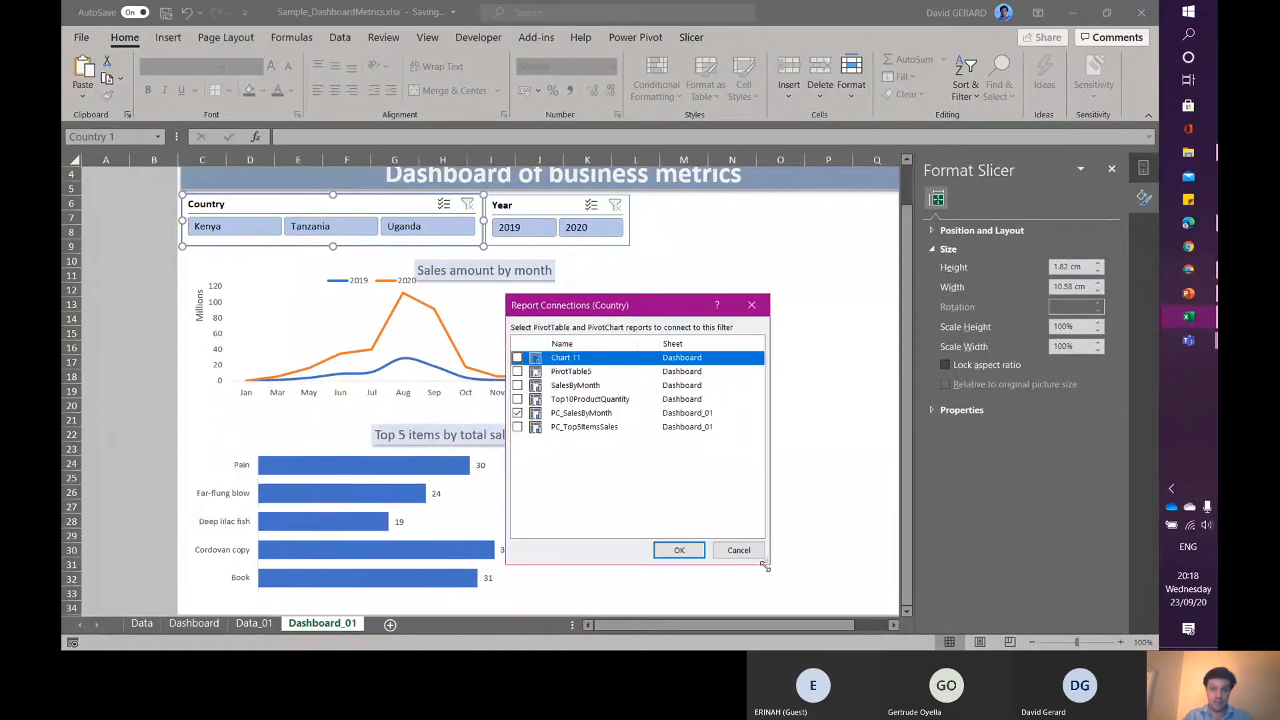
left_click(517, 427)
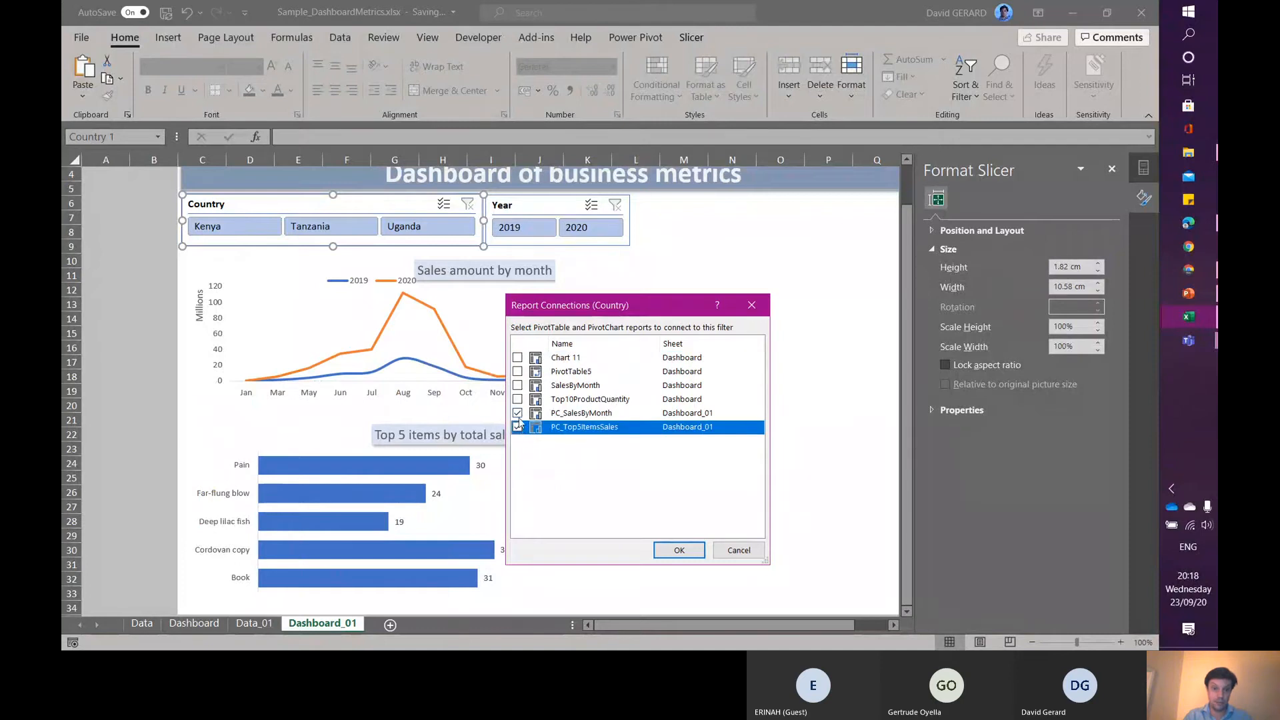
left_click(677, 550)
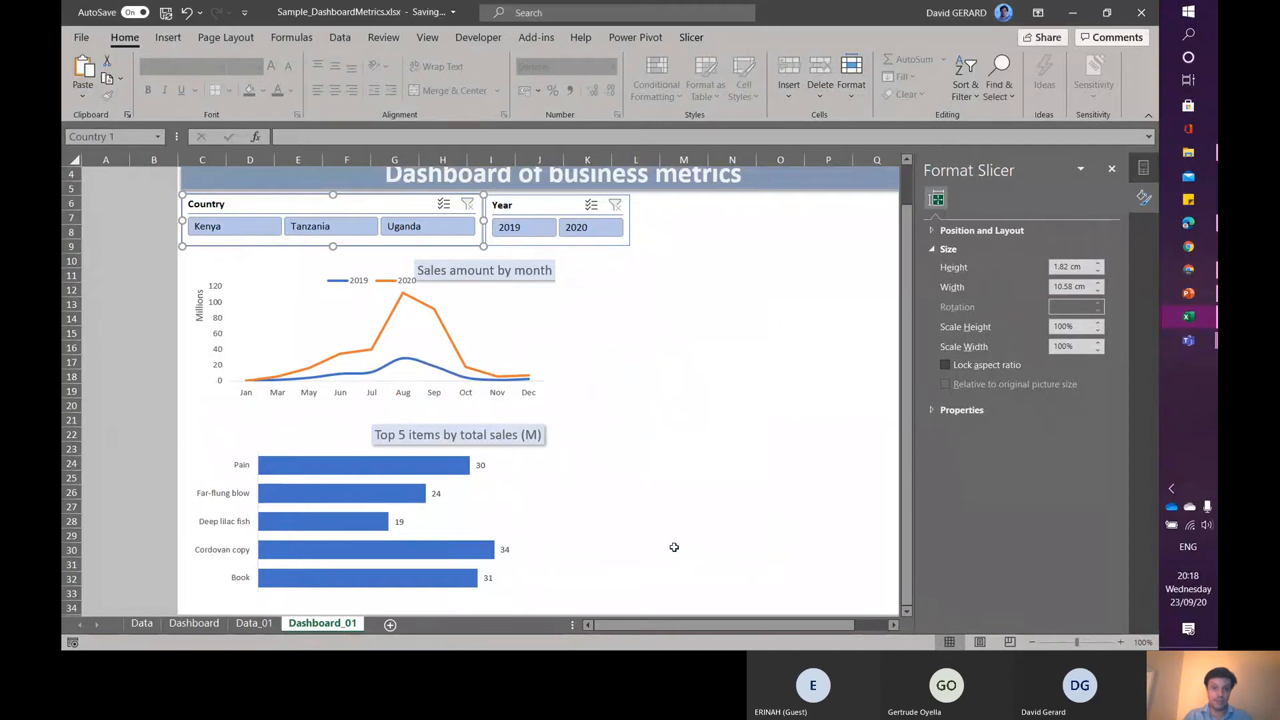
- Test the Country slicer by filtering Kenya, Tanzania and Uganda in turn, then clear its filter
left_click(207, 228)
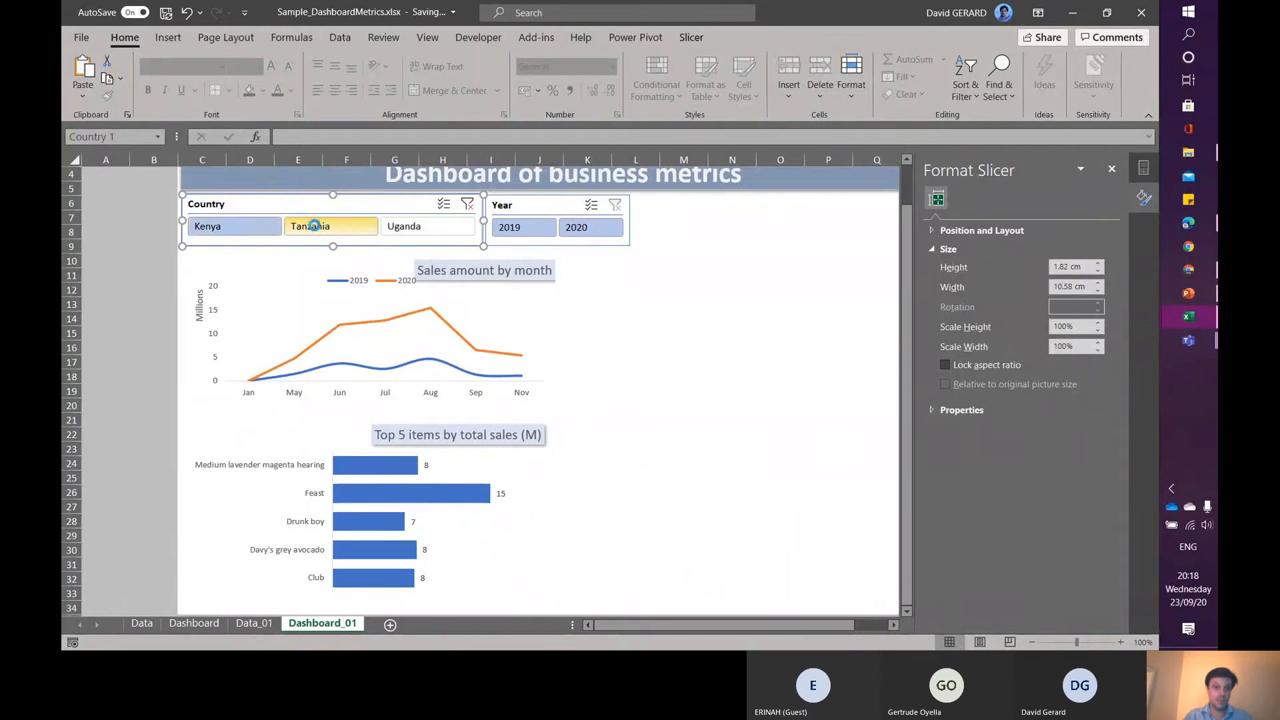
left_click(310, 226)
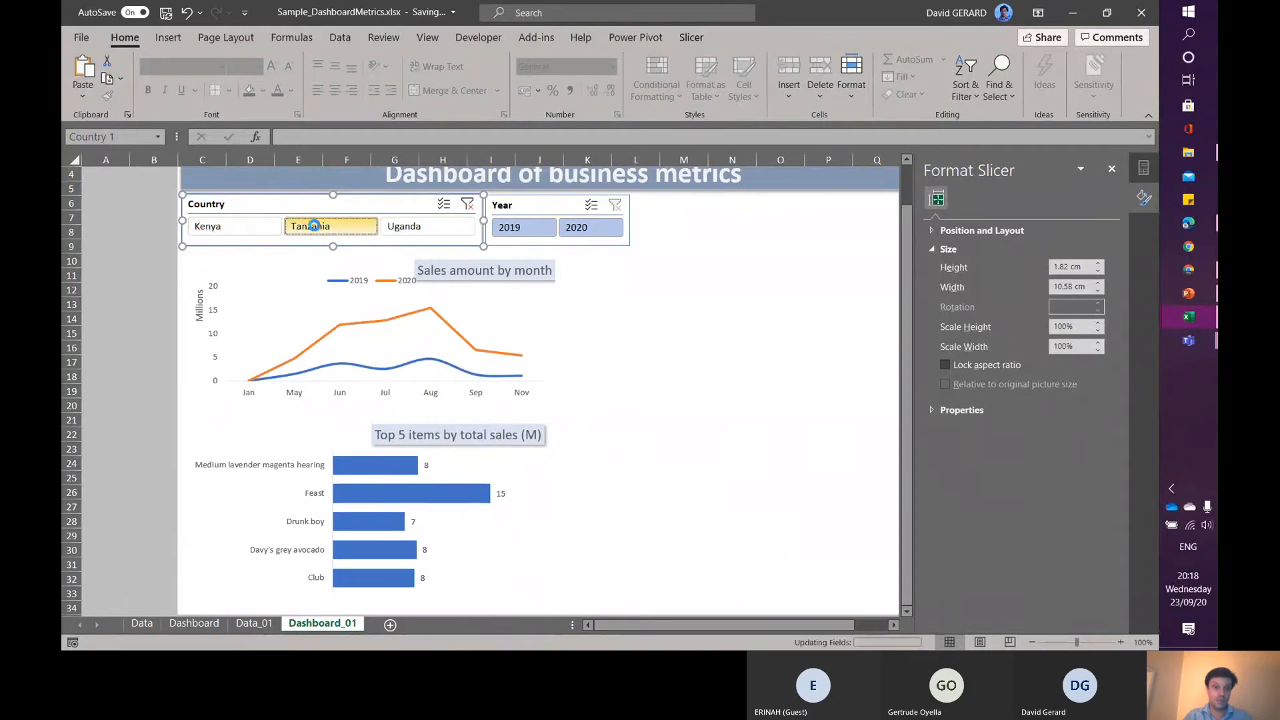
left_click(444, 230)
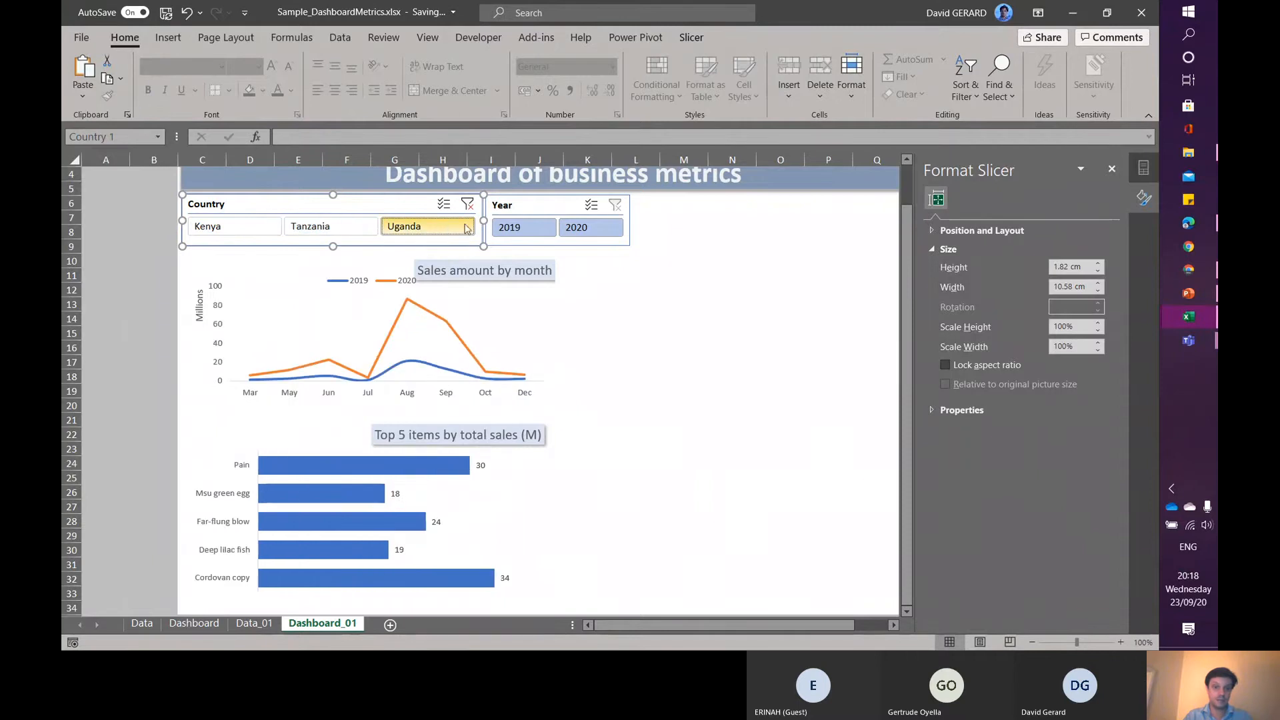
left_click(470, 205)
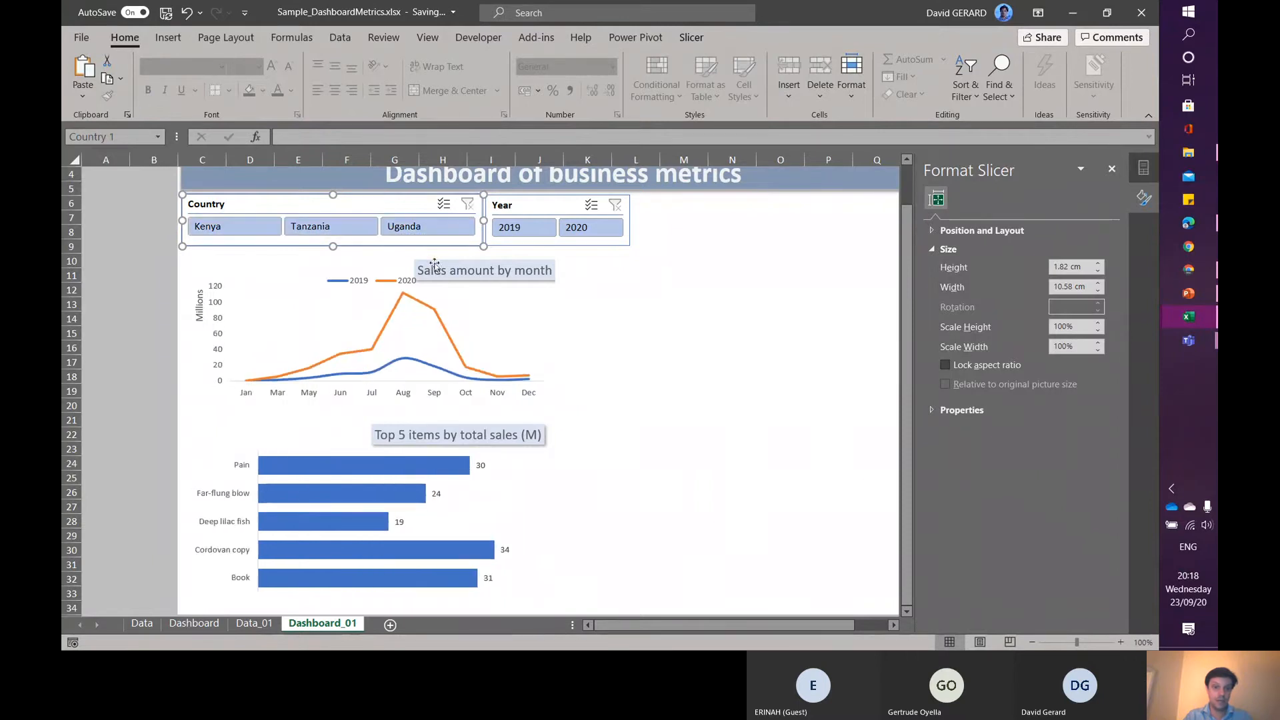
- Add a data label to the 2019 line's August point and nudge the label slightly upward
mouse_move(402, 298)
left_click(402, 359)
left_click(402, 359)
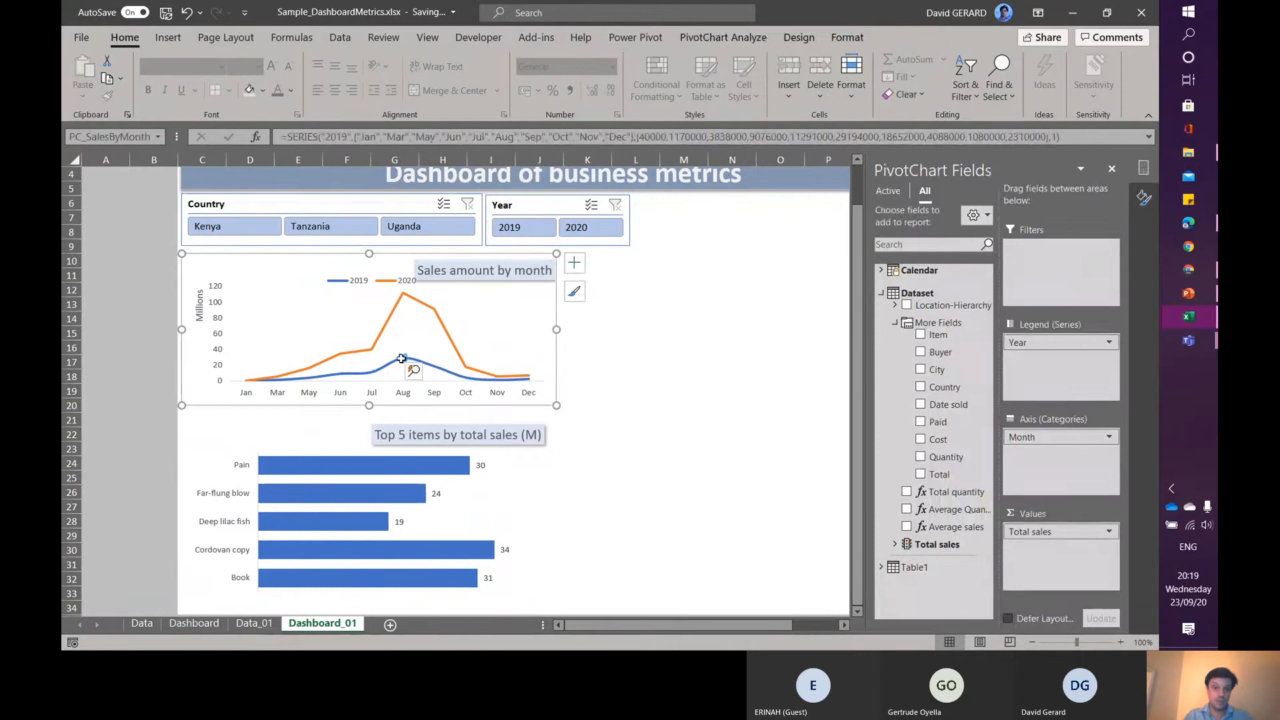
mouse_move(404, 360)
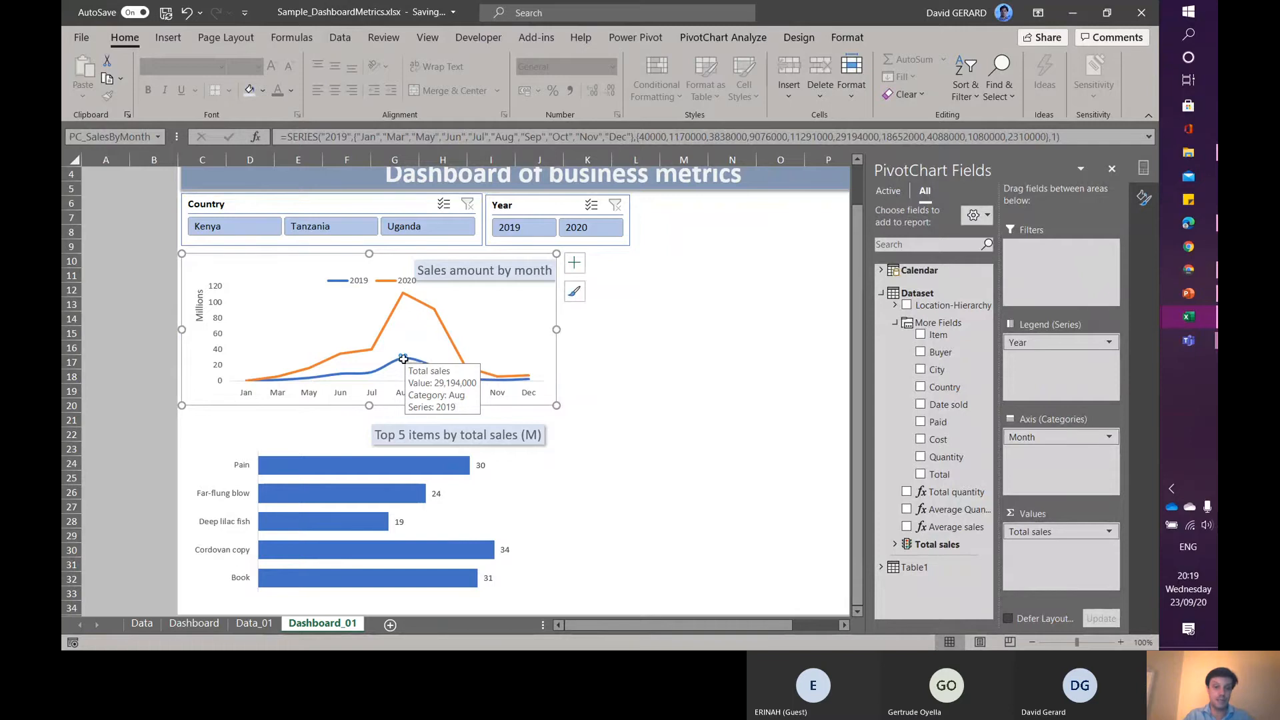
right_click(401, 358)
left_click(472, 304)
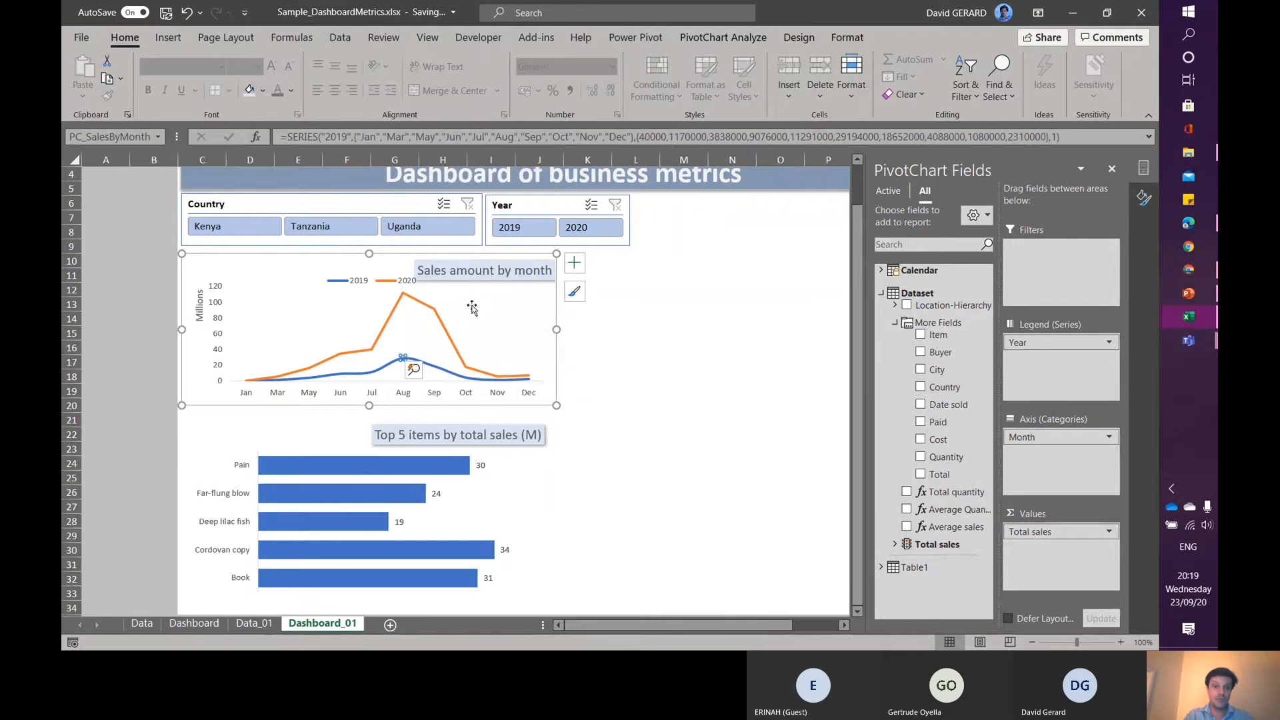
left_click(415, 357)
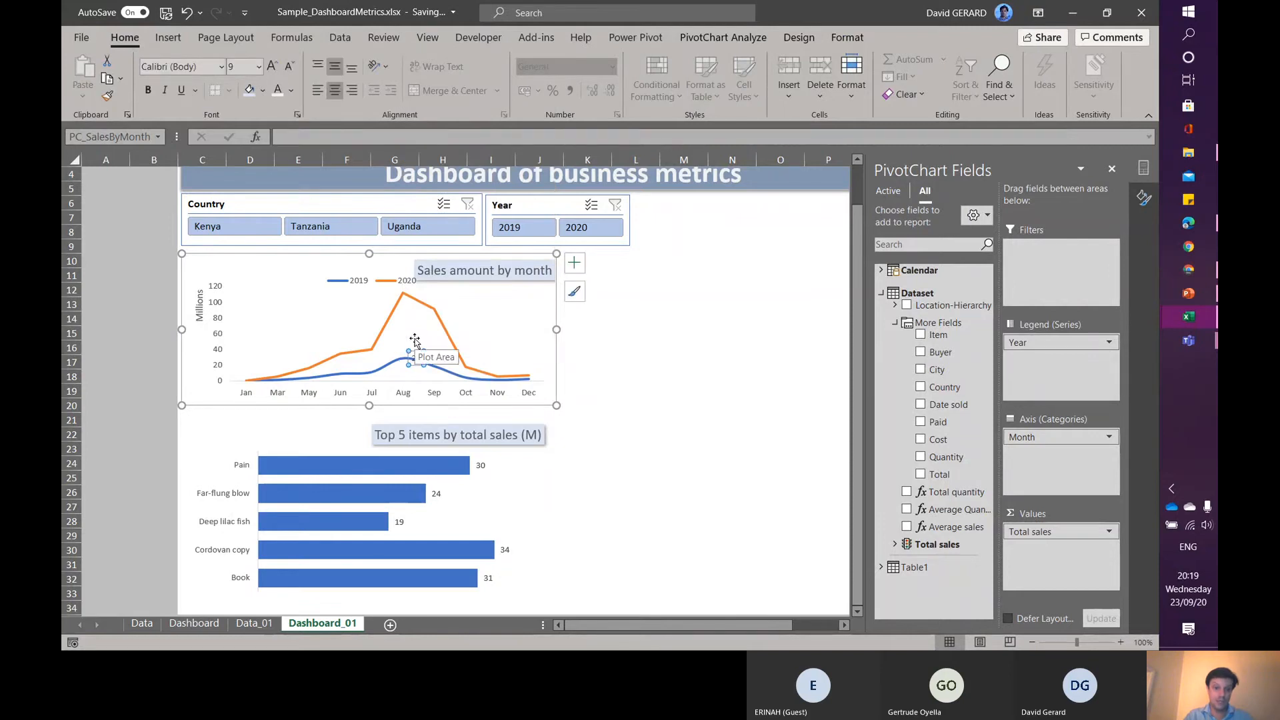
left_click_drag(413, 350, 416, 336)
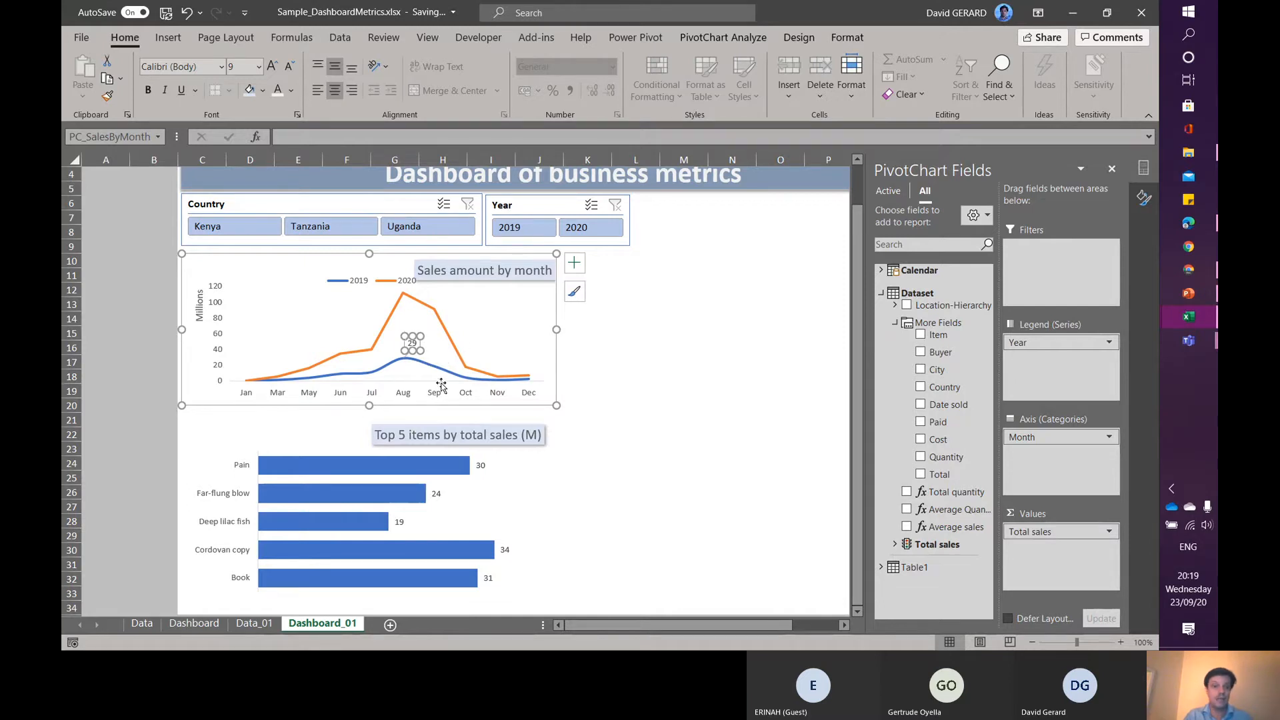
left_click(648, 332)
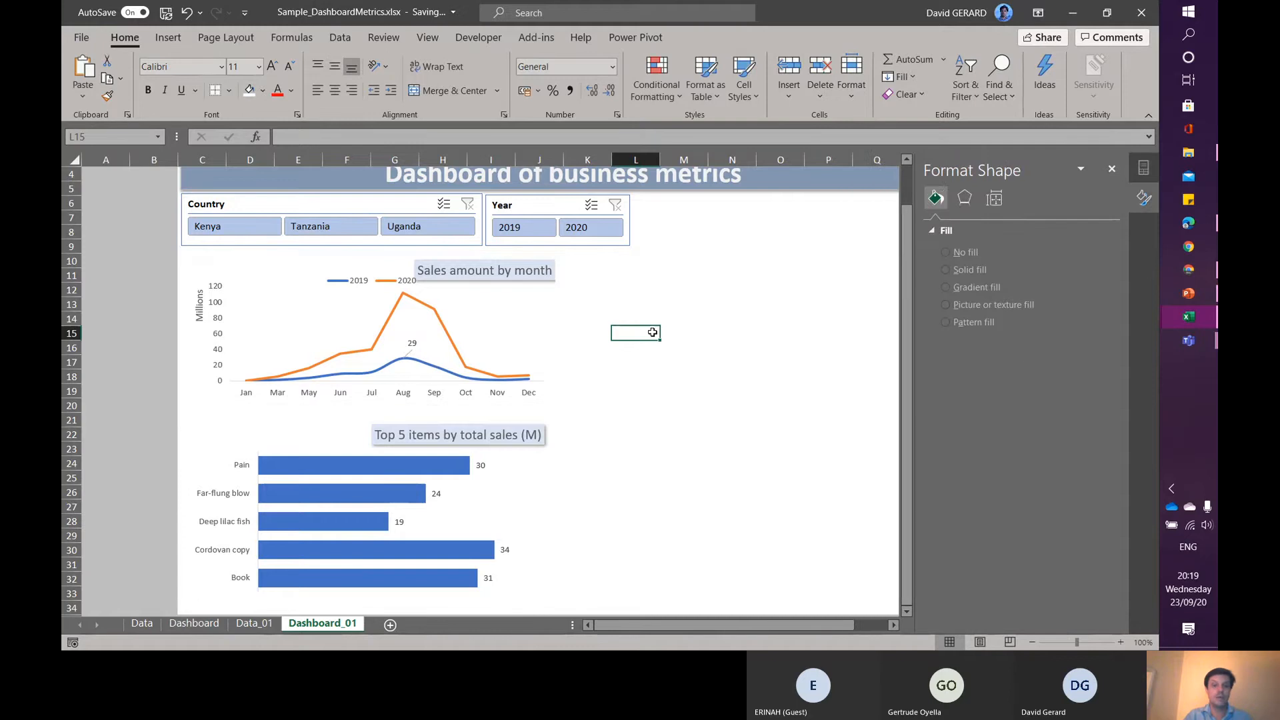
- Check the August data label by filtering each country in turn, then clear the country filter
left_click(418, 227)
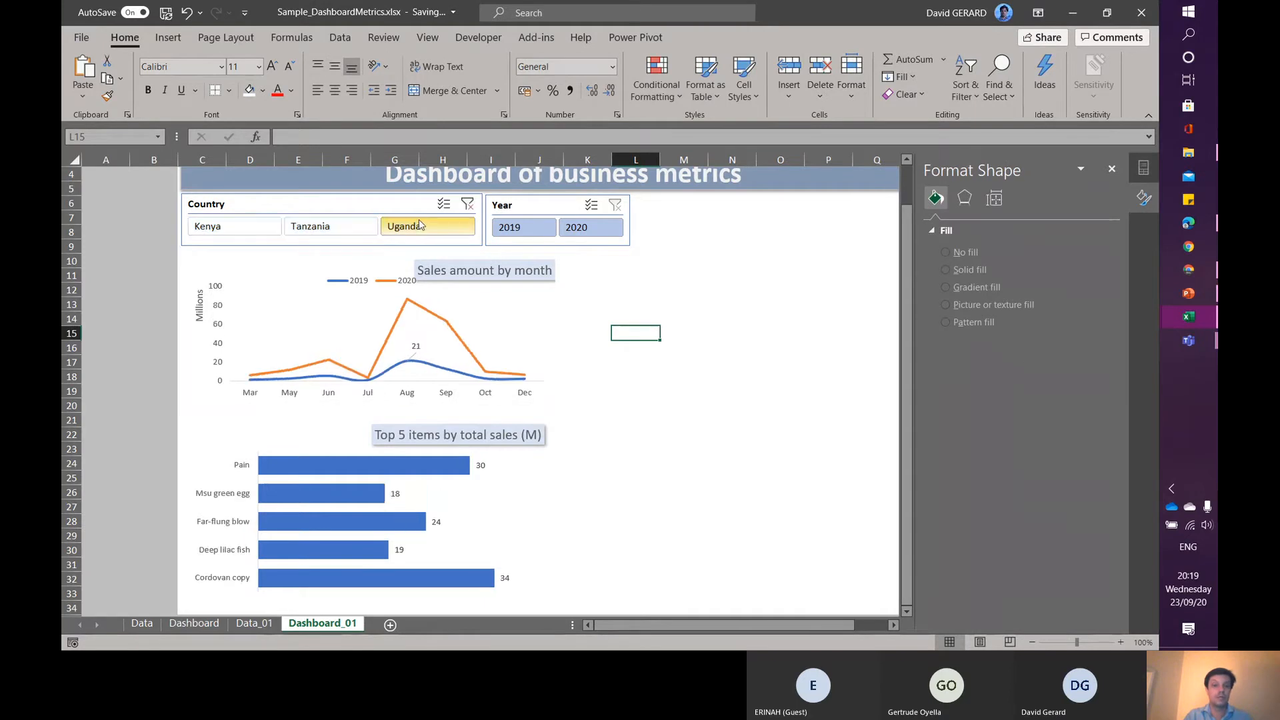
left_click(310, 230)
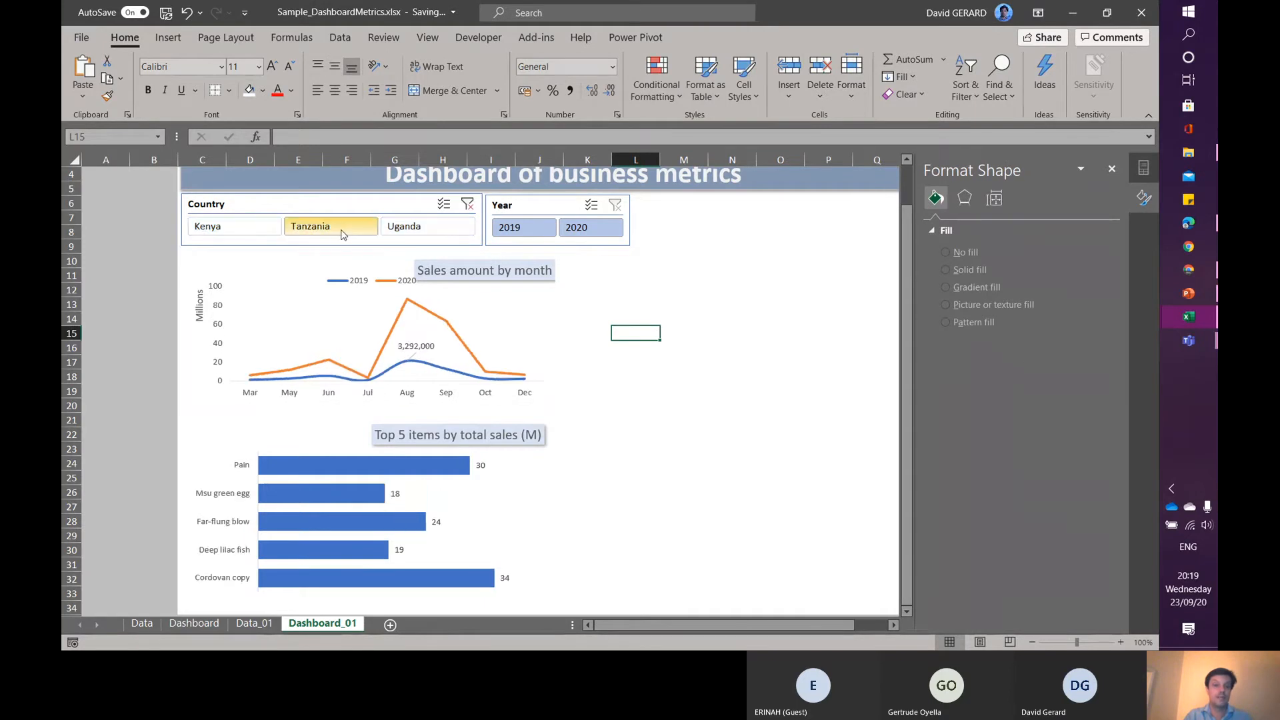
left_click(237, 226)
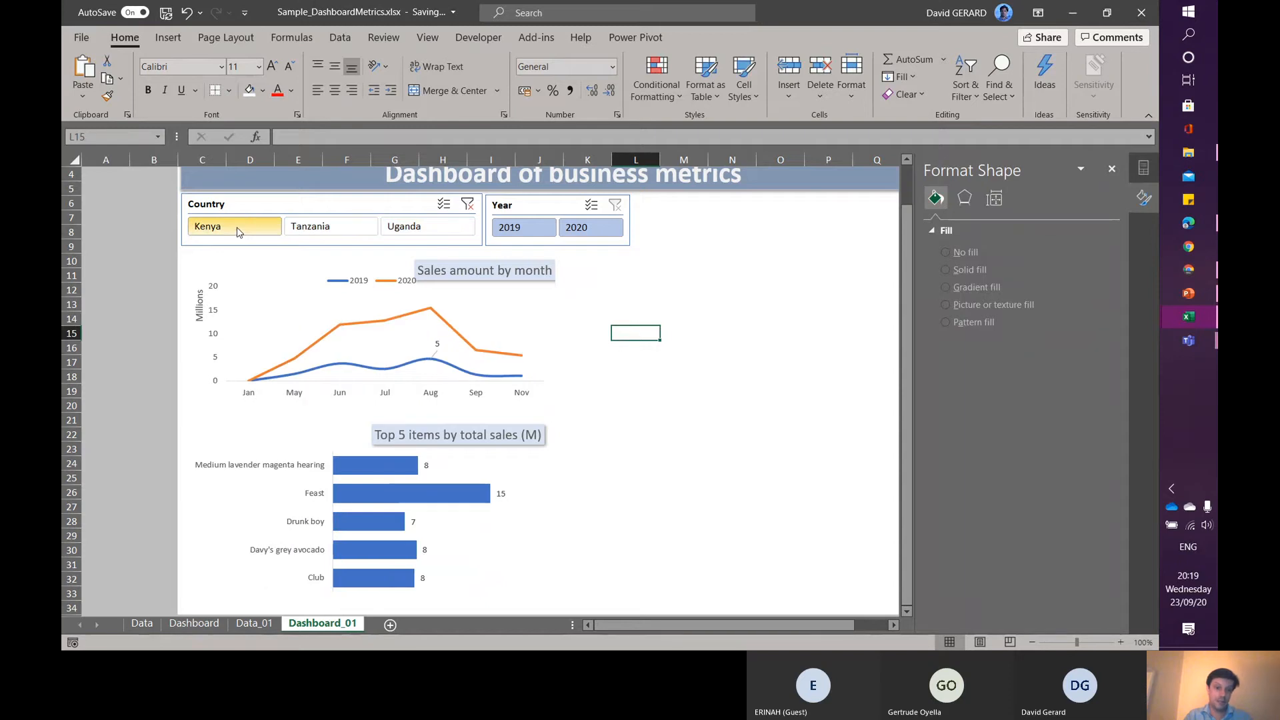
left_click(321, 230)
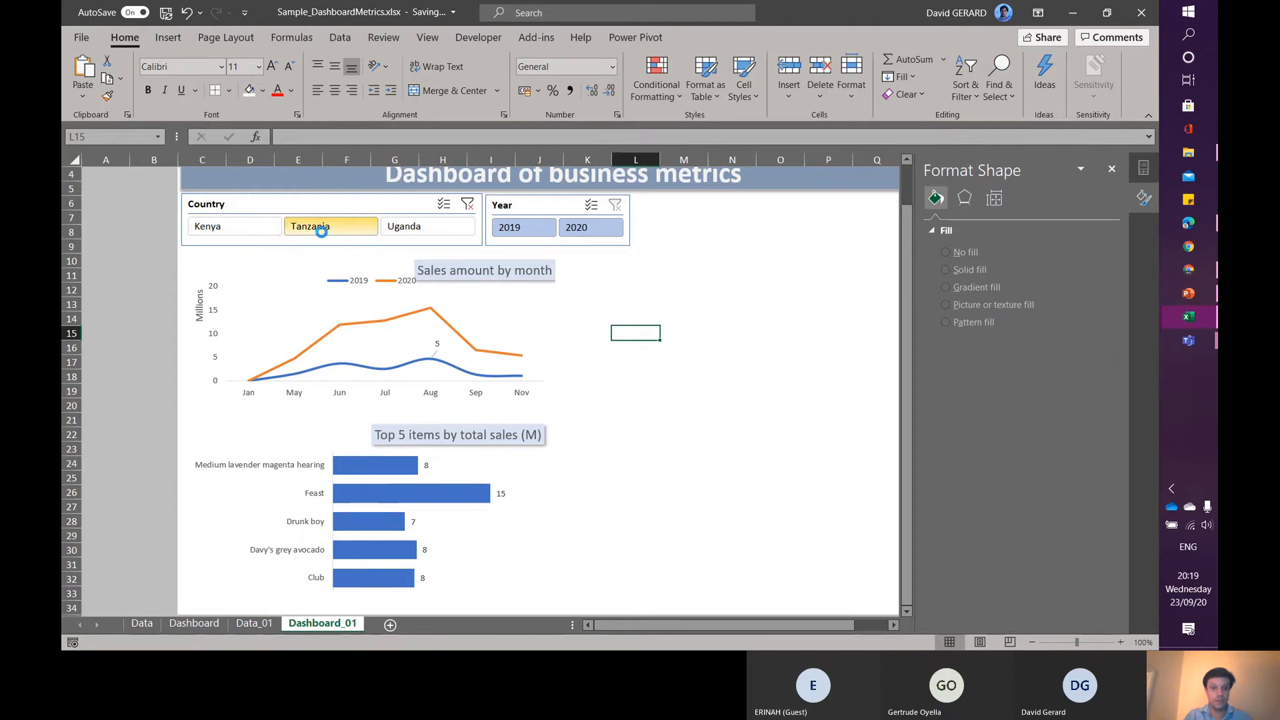
left_click(435, 238)
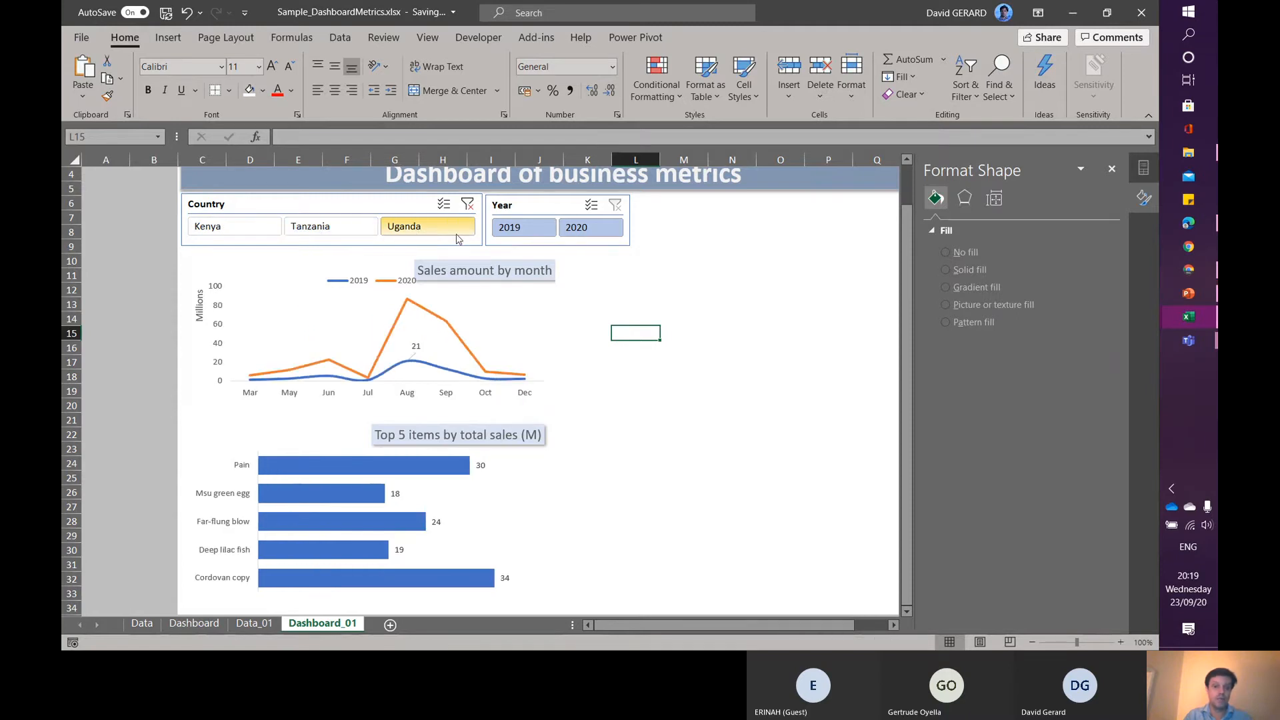
left_click(468, 206)
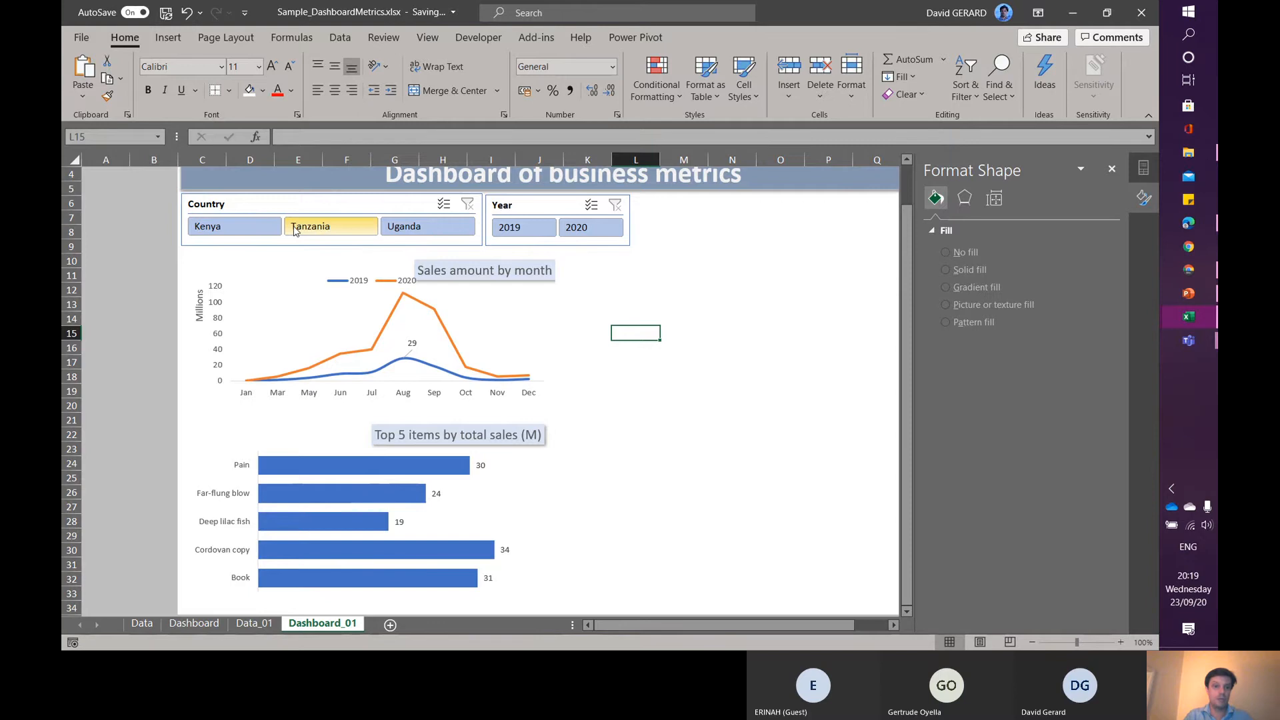
- Filter the dashboard with the slicers, ending on Uganda and the year 2020
left_click(227, 226)
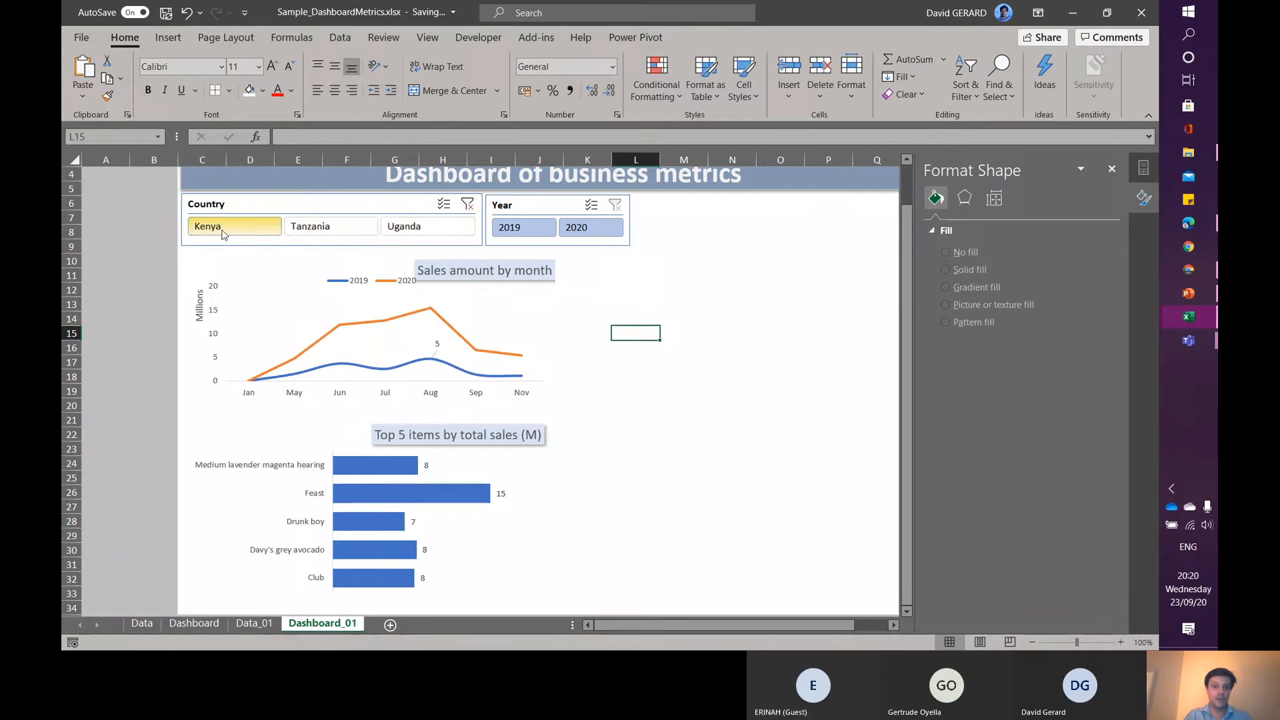
left_click(518, 228)
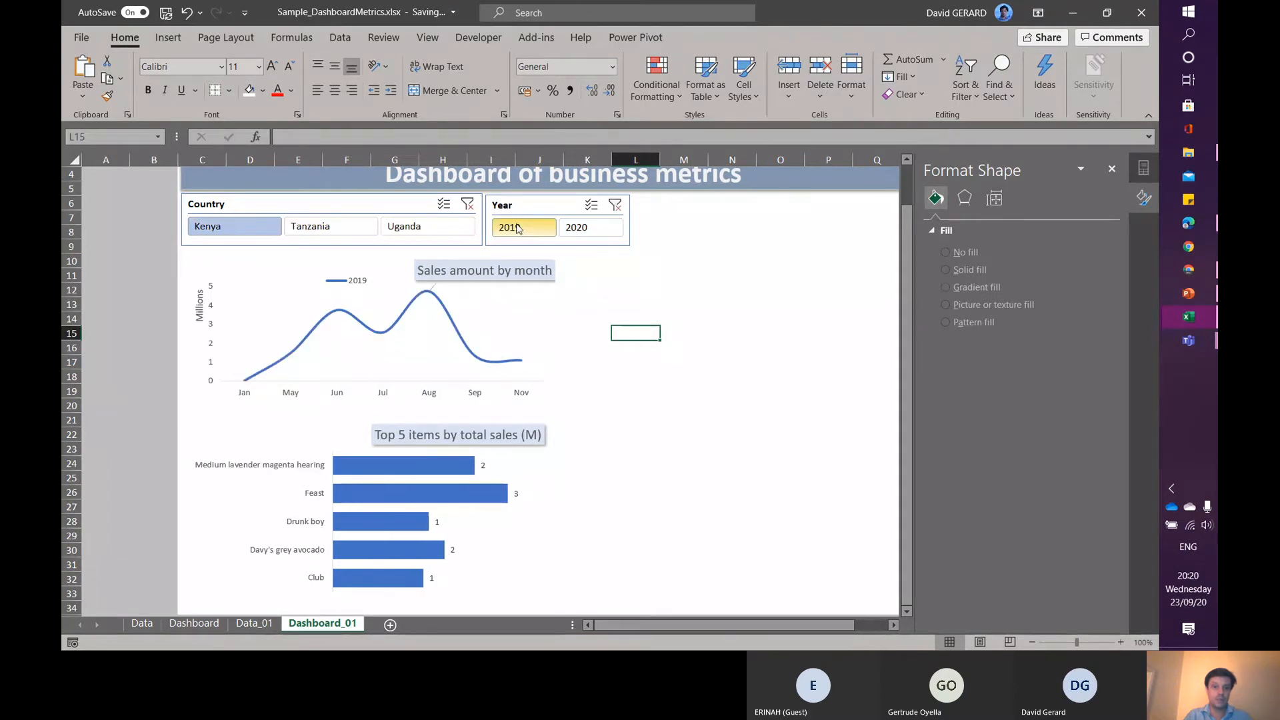
left_click(588, 233)
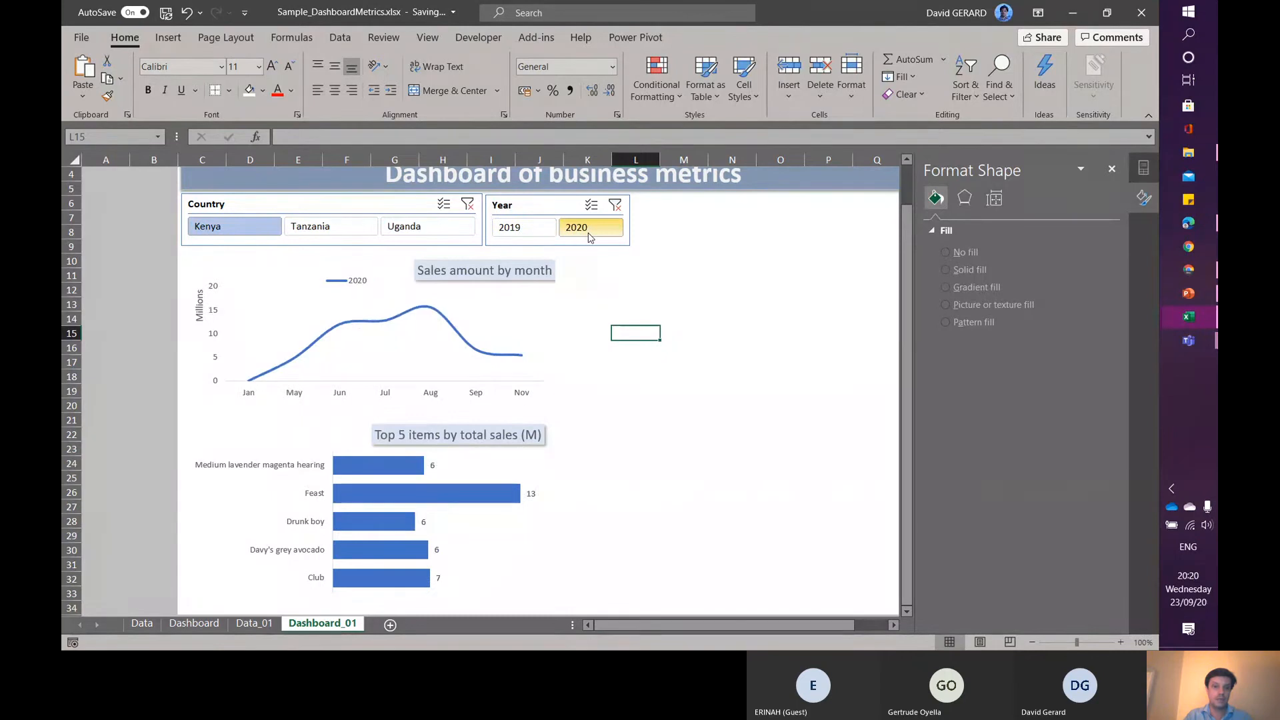
left_click(412, 227)
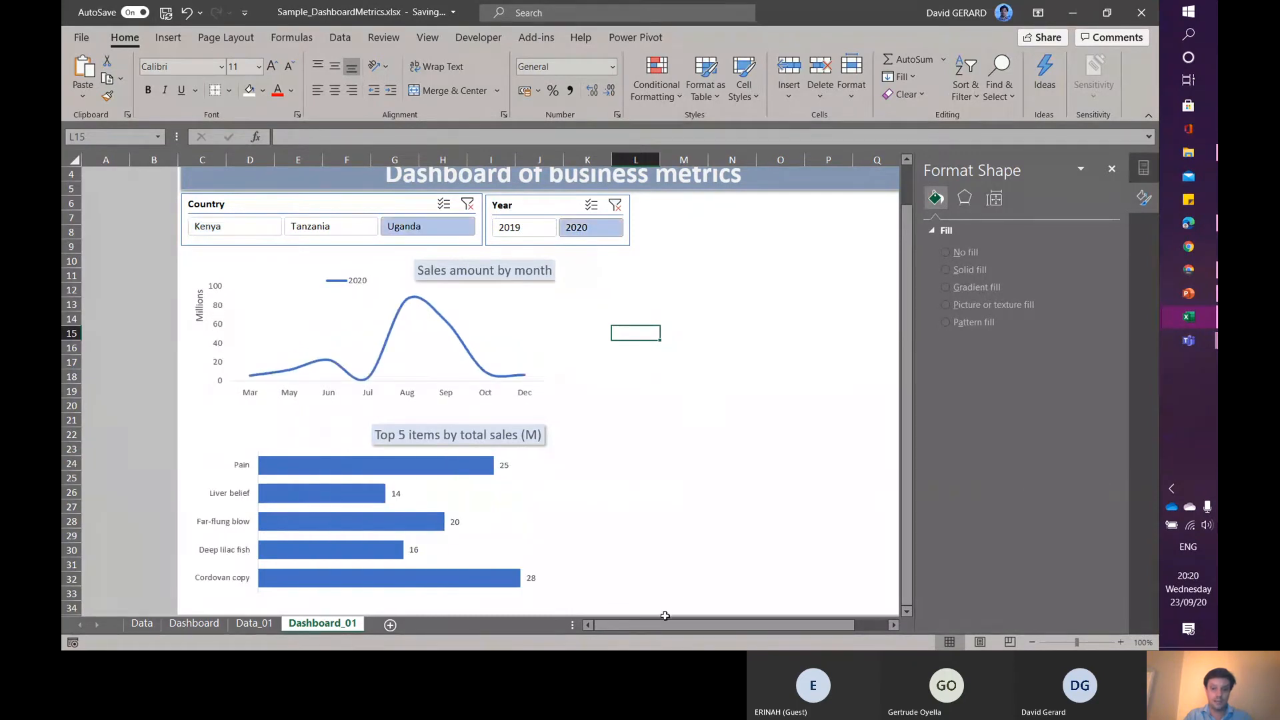
- Switch to the Microsoft Teams meeting window
left_click_drag(651, 627, 754, 634)
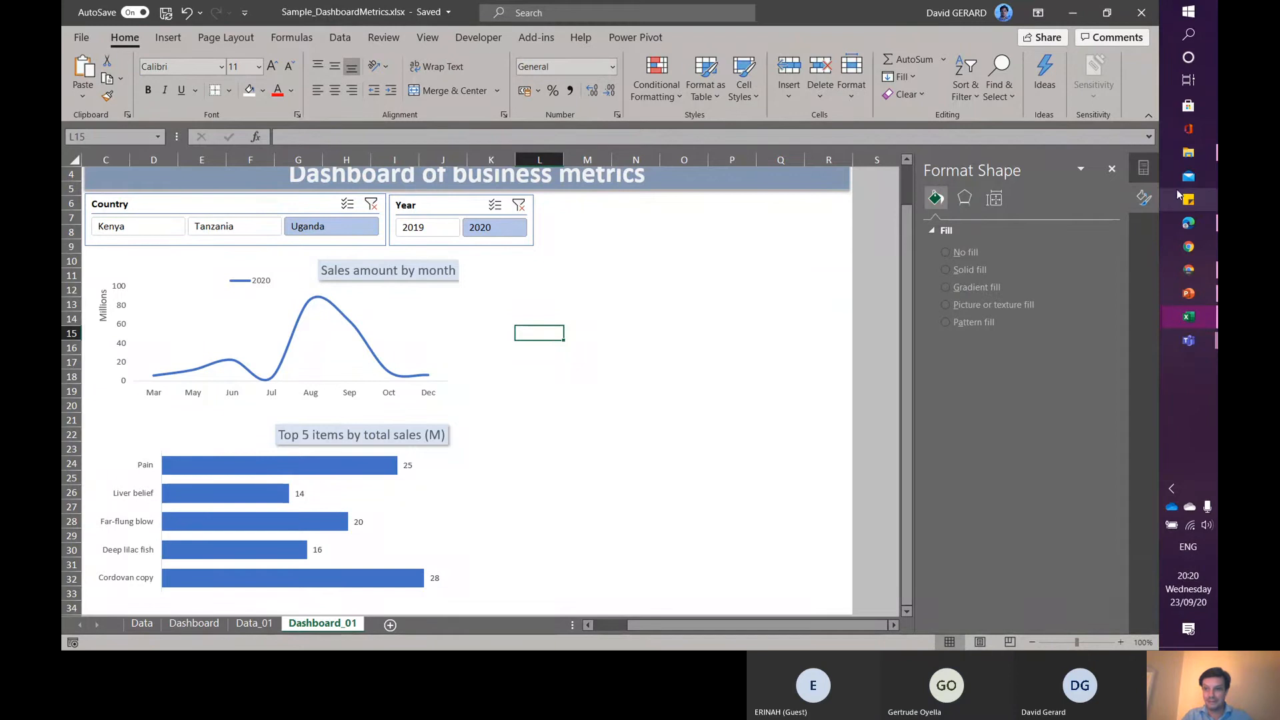
mouse_move(1193, 337)
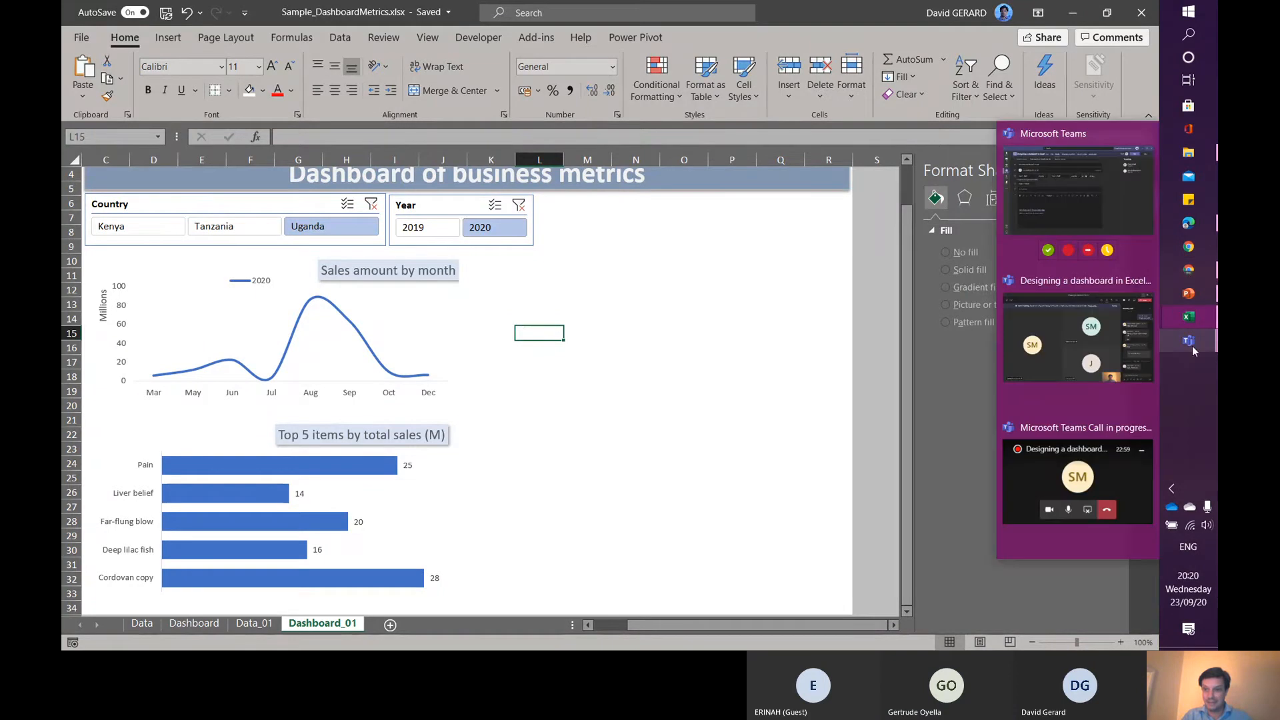
left_click(1107, 346)
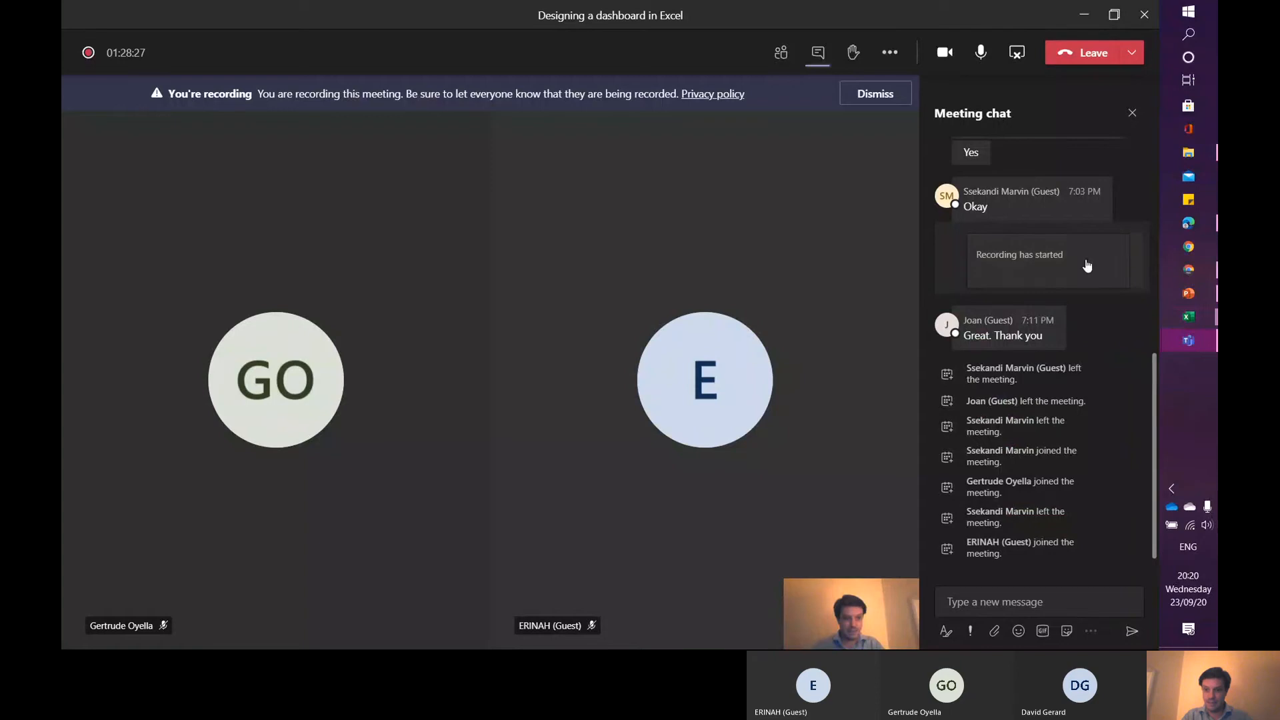
- Return to Excel and narrow the Year slicer on Dashboard_01 to about 4.28 cm wide
mouse_move(1086, 199)
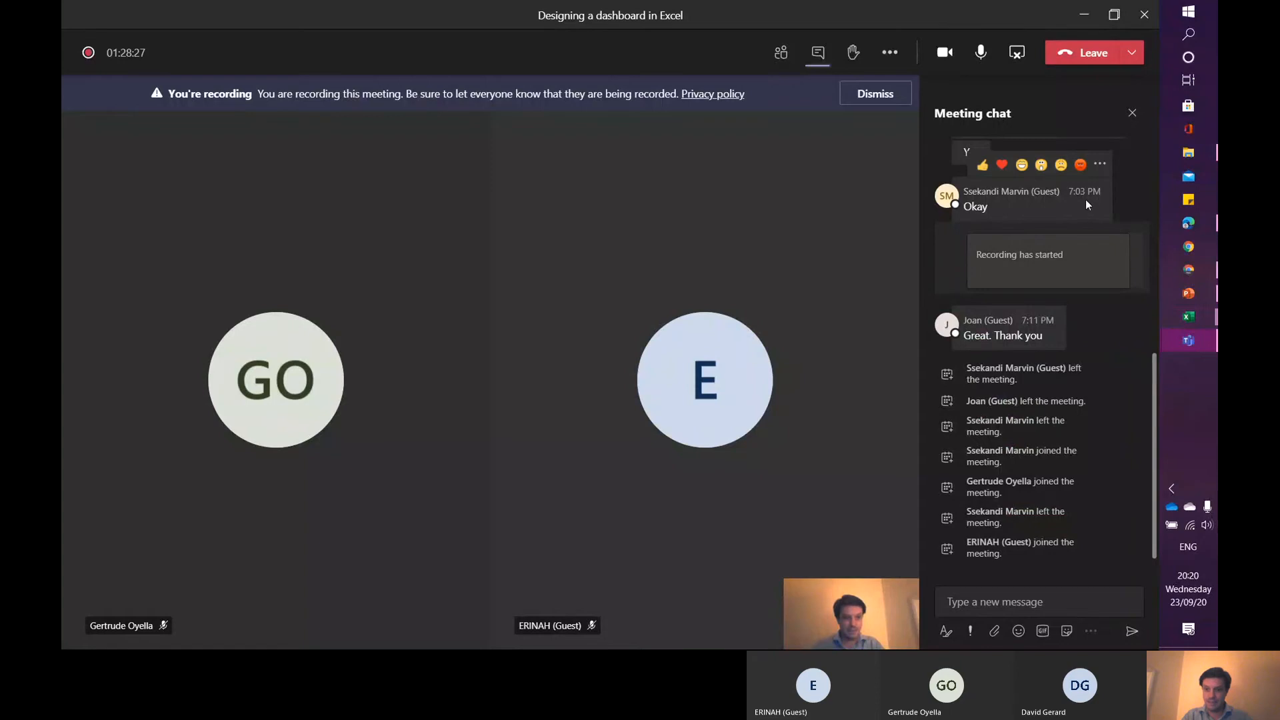
left_click(1087, 19)
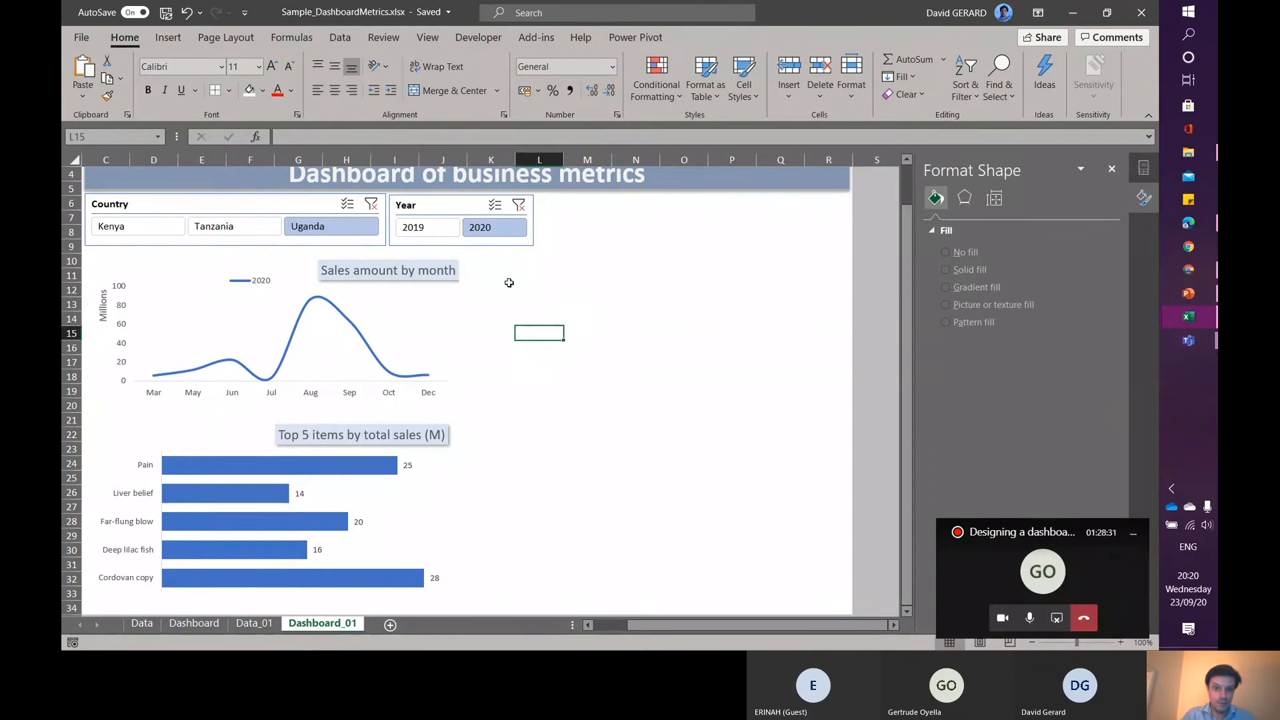
left_click(531, 226)
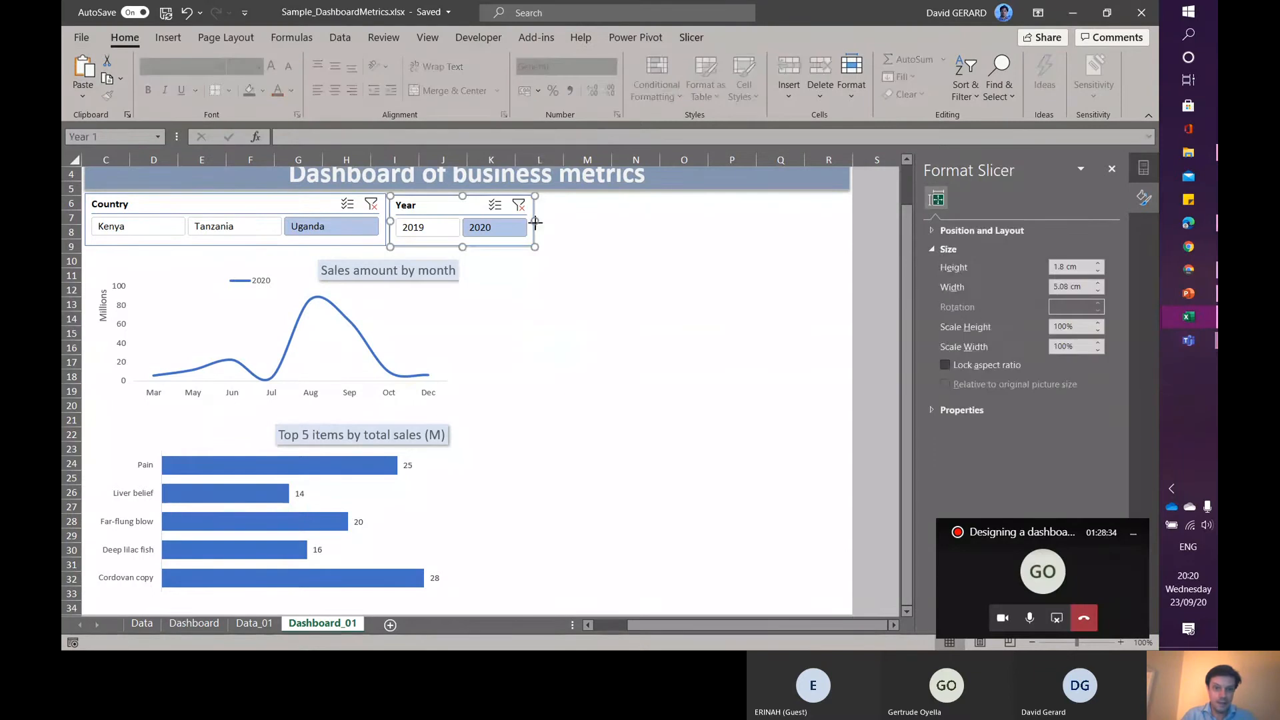
left_click_drag(535, 221, 512, 220)
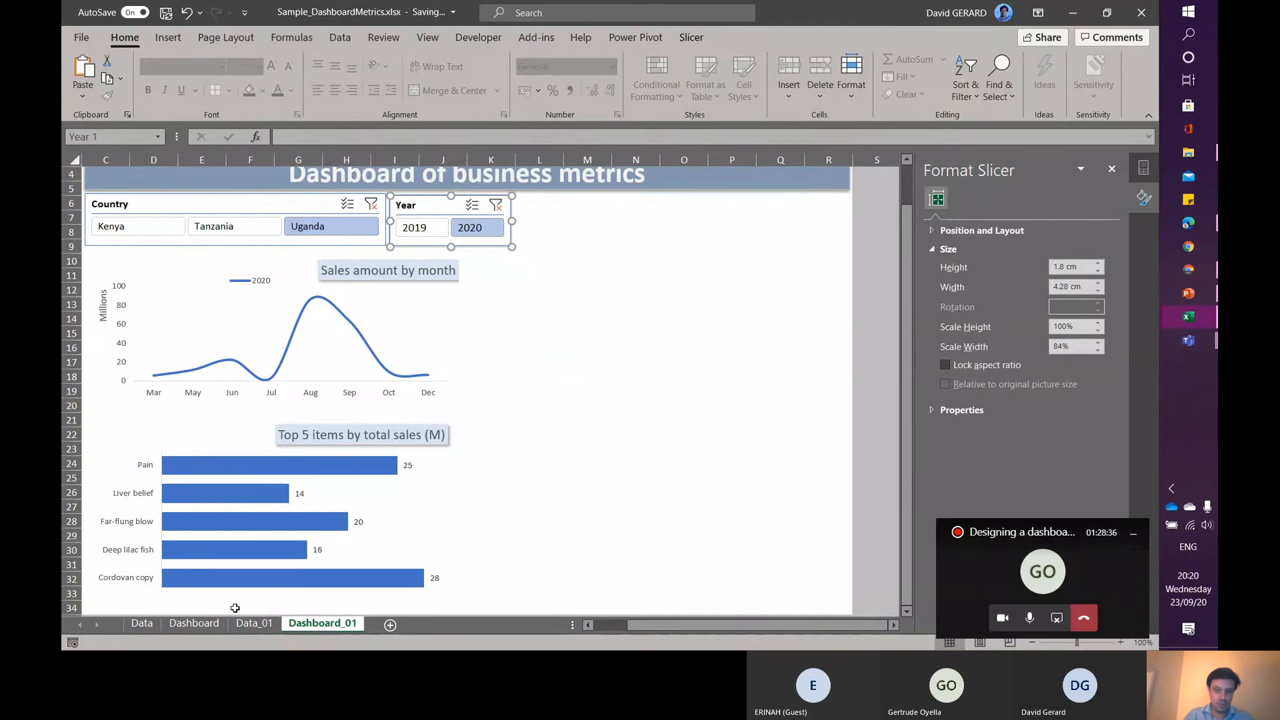
- Review the original Dashboard sheet's map, country bar chart and KPI cards, then return to Dashboard_01
left_click(192, 623)
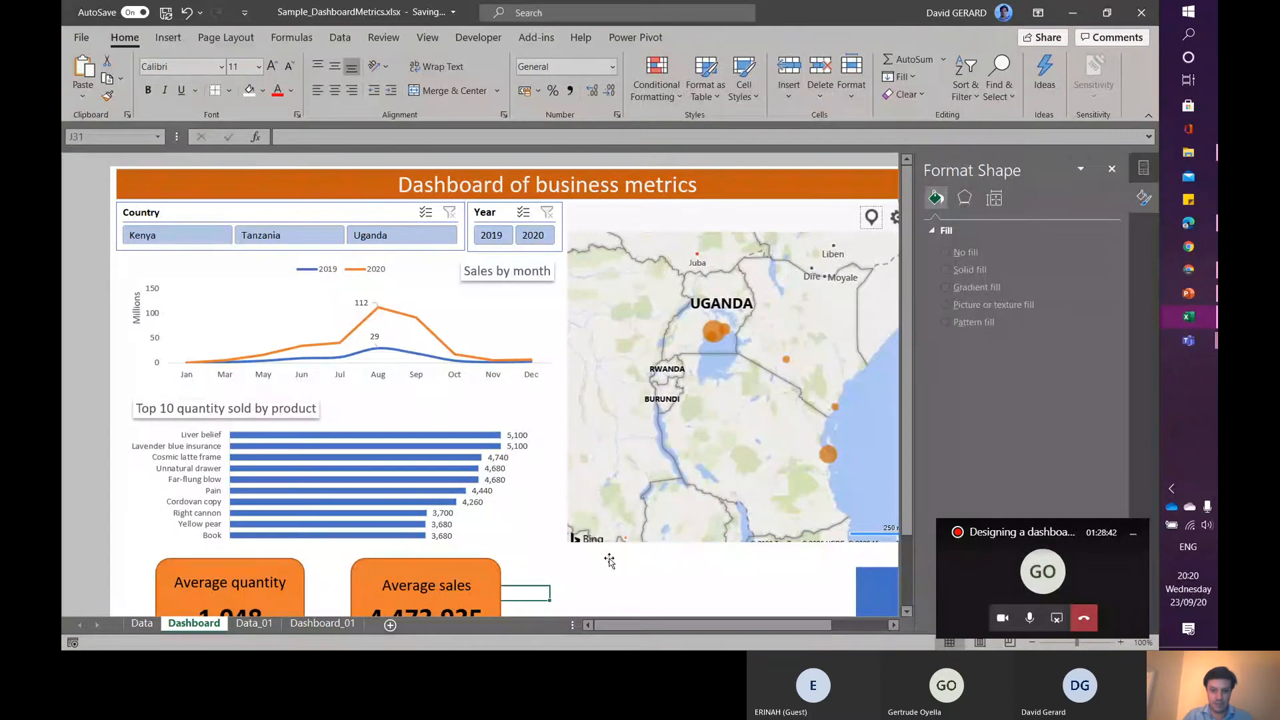
left_click_drag(692, 625, 748, 623)
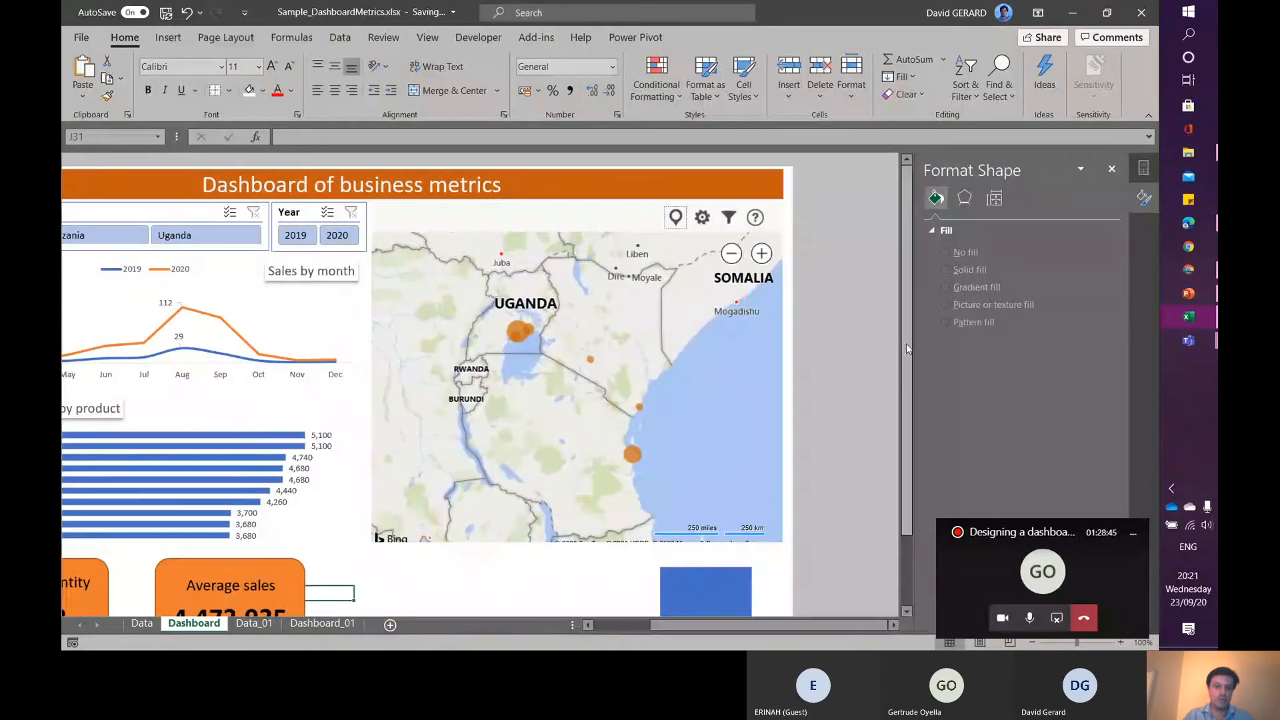
left_click_drag(907, 345, 907, 416)
left_click(496, 512)
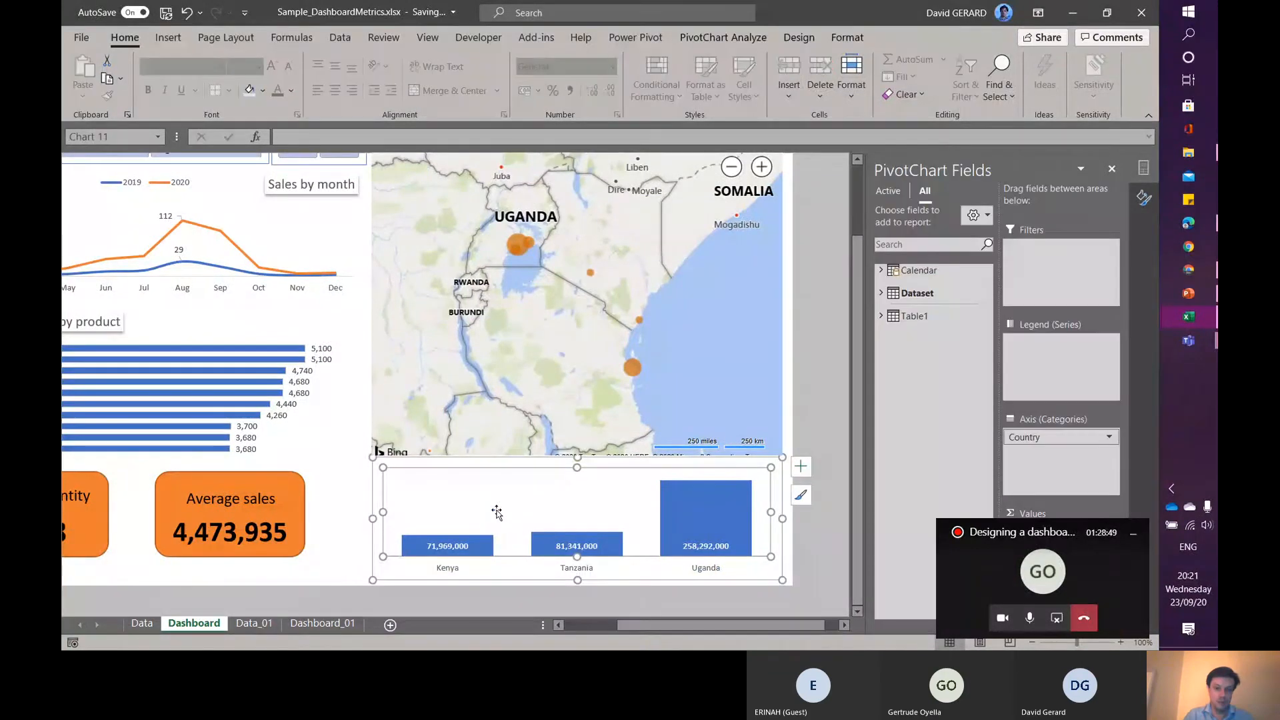
left_click_drag(664, 627, 641, 625)
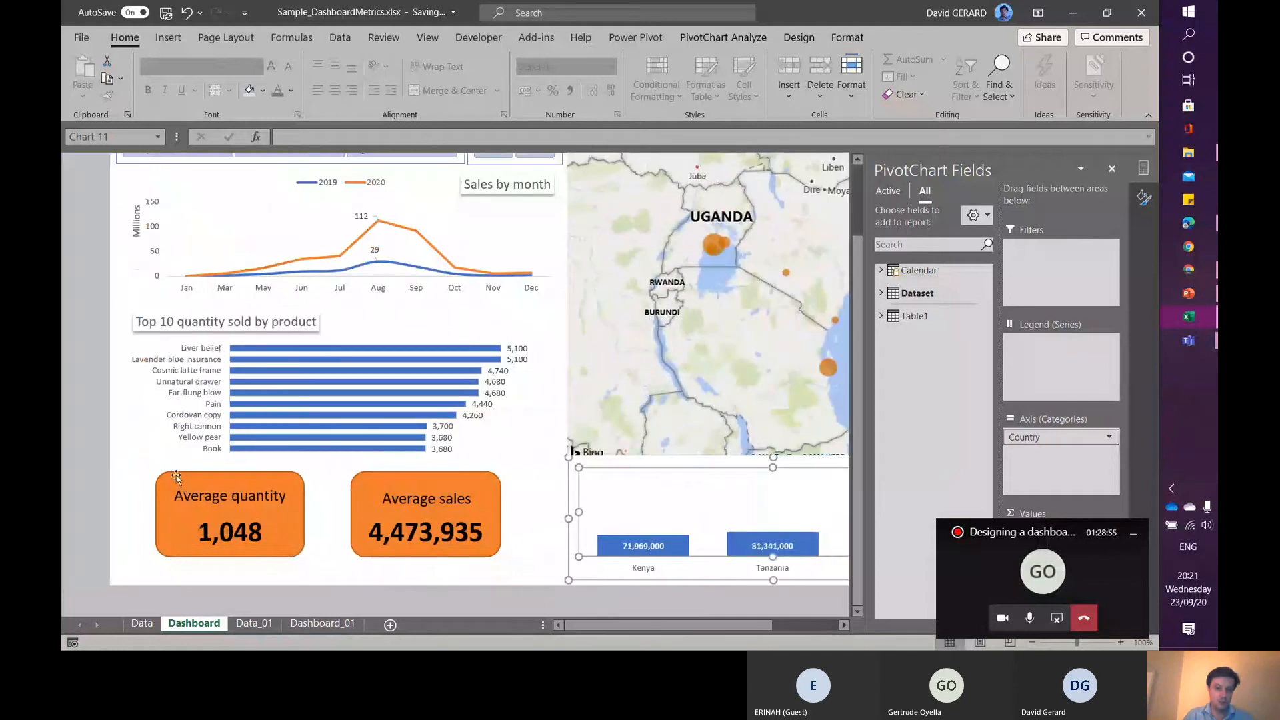
left_click(181, 485)
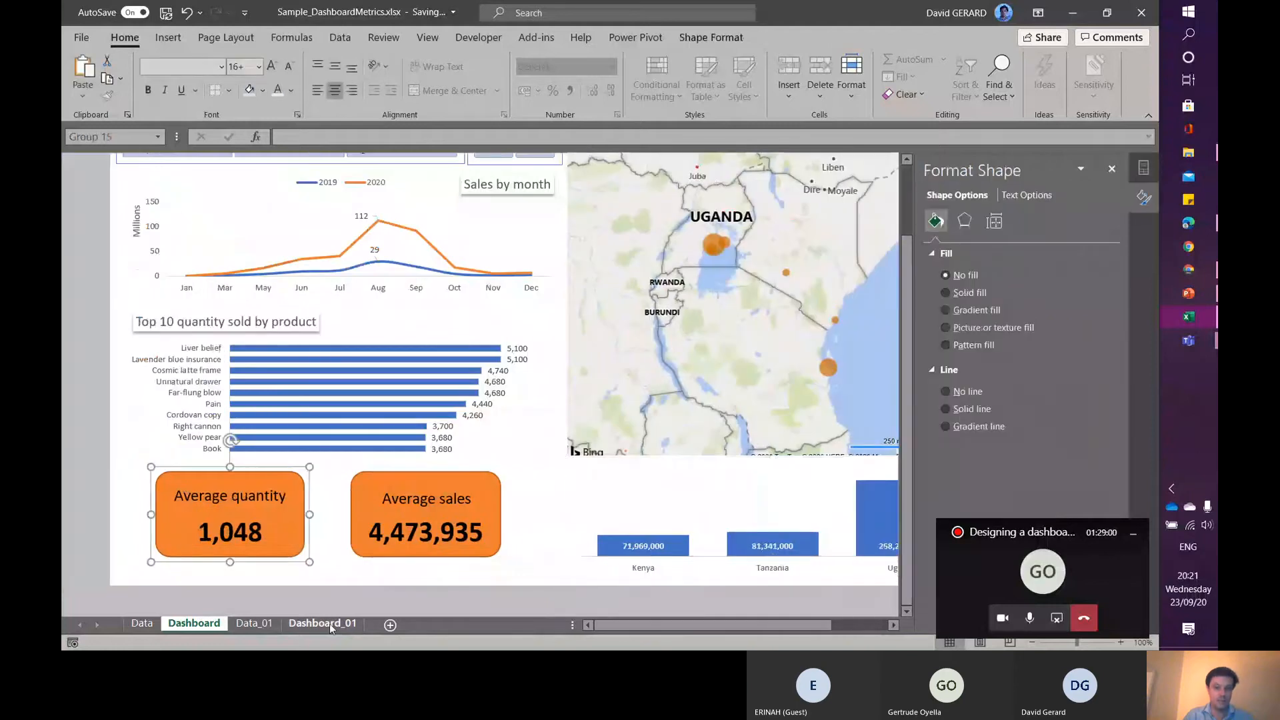
left_click(329, 622)
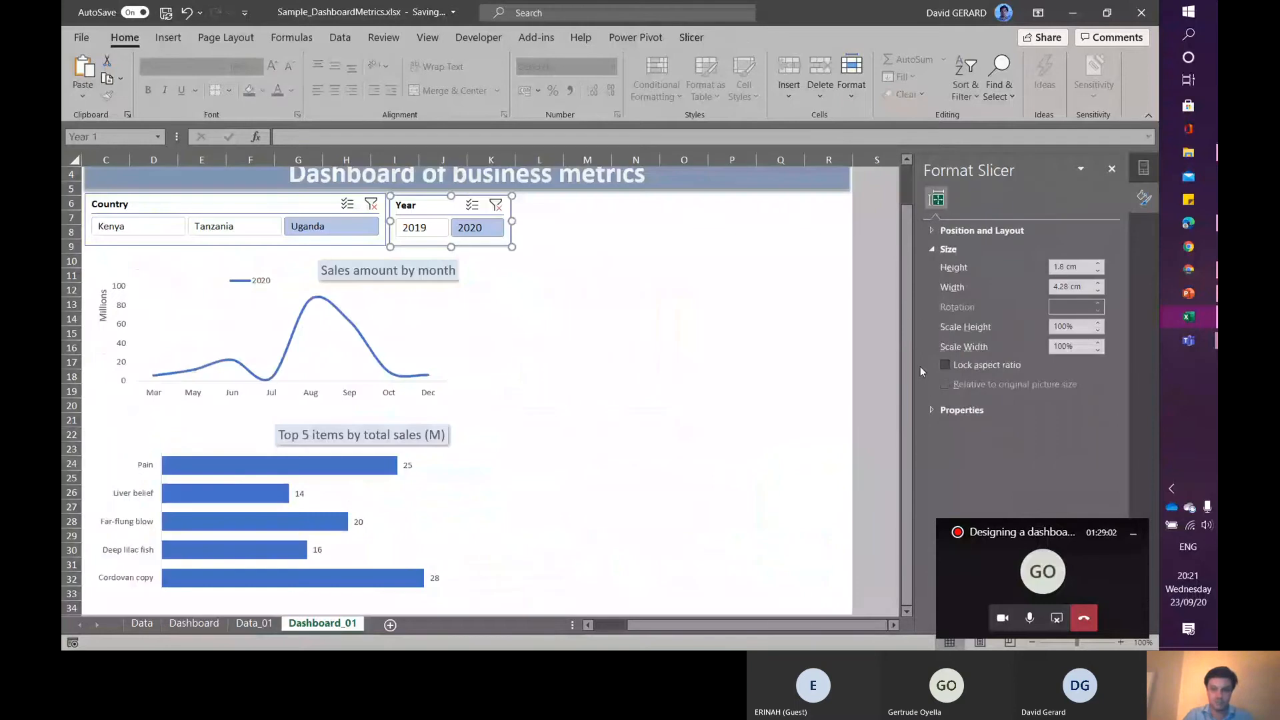
- Insert a data-model PivotTable at cell M23 showing the Average sales measure
left_click(614, 564)
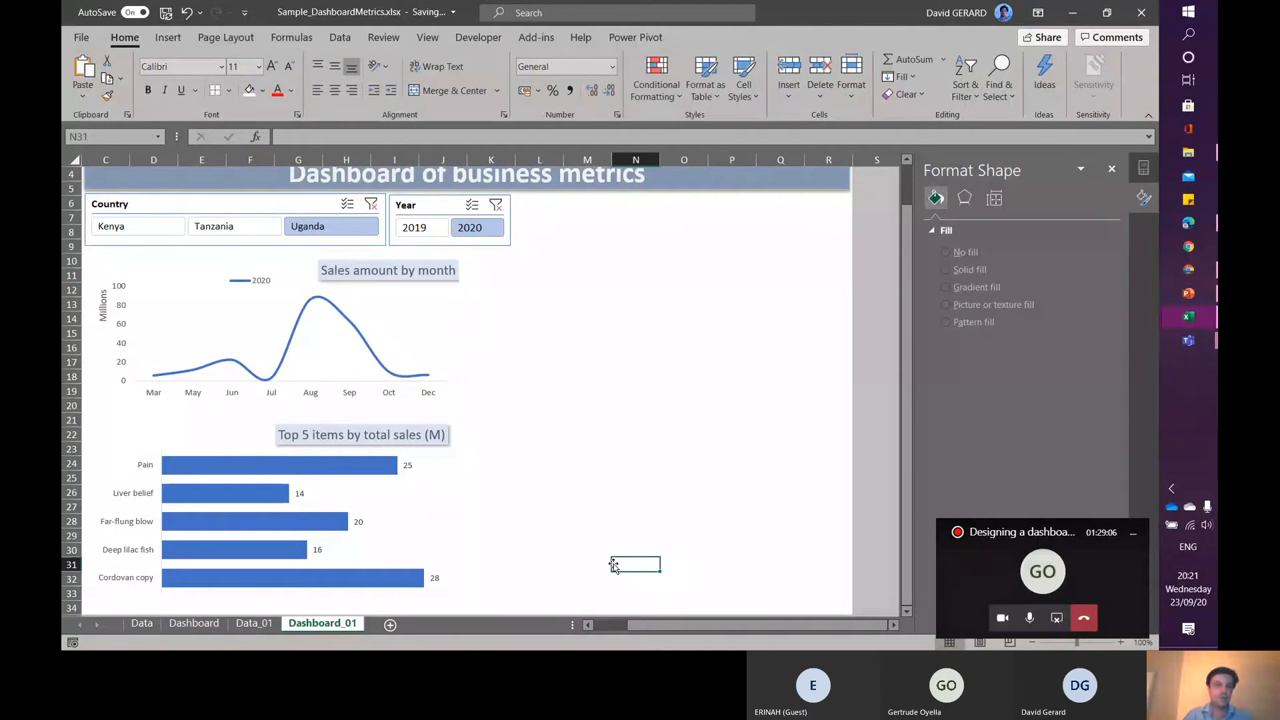
left_click(587, 448)
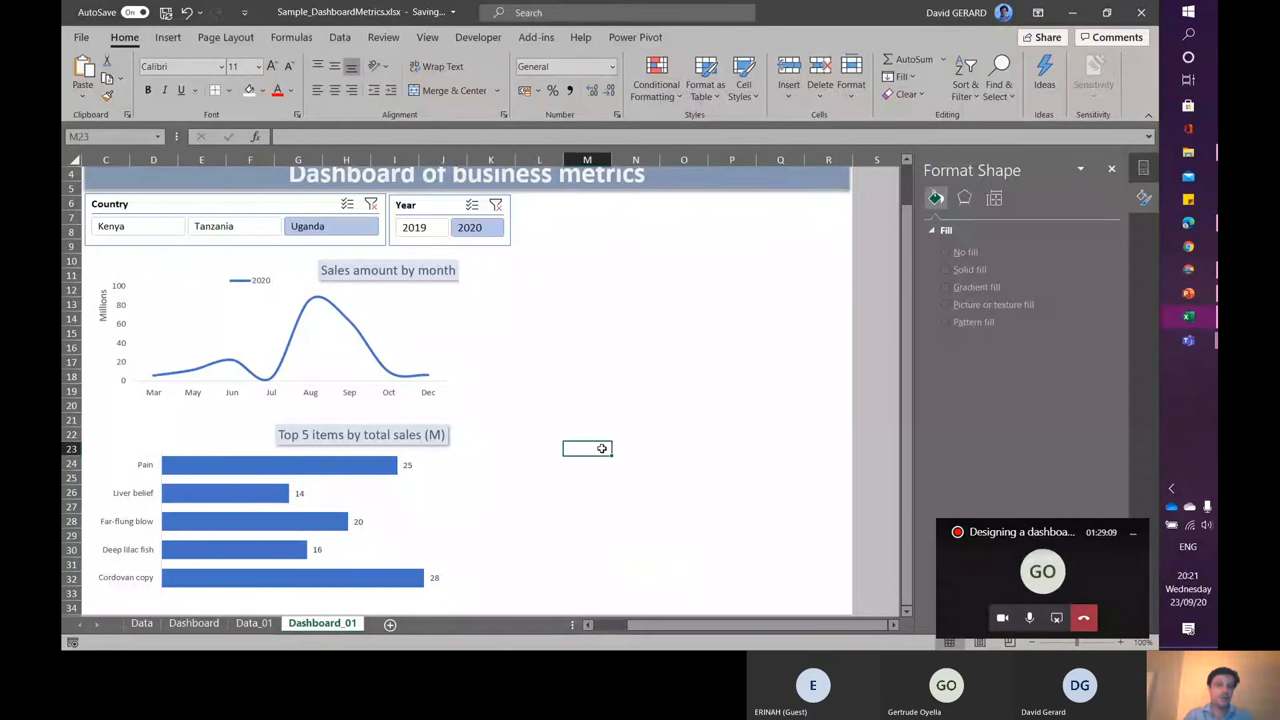
left_click(161, 37)
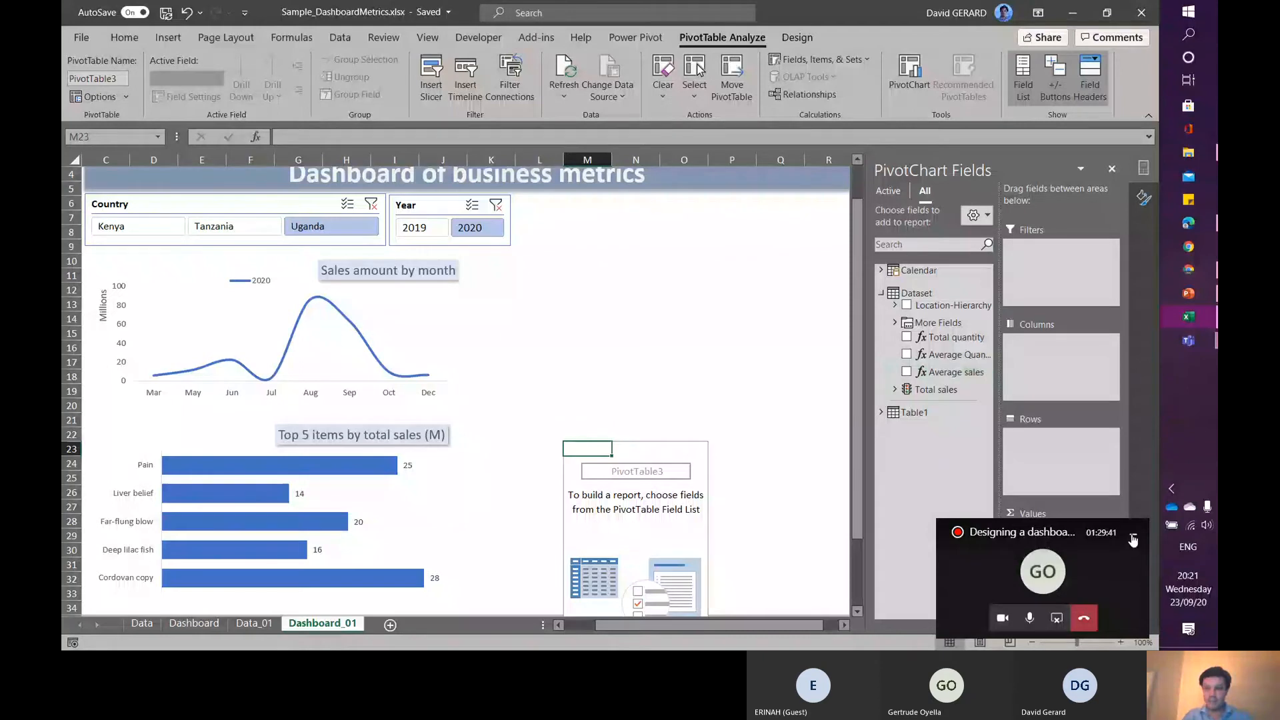
left_click(1133, 538)
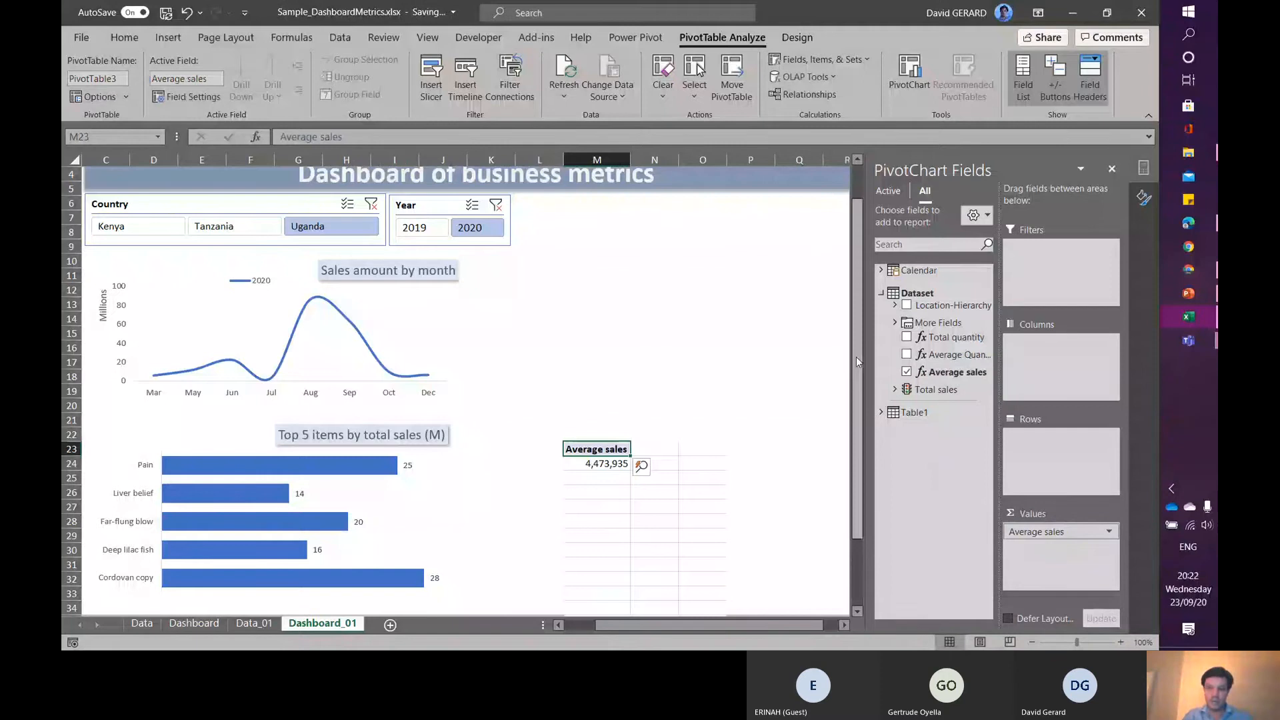
- Fill the cells below the PivotTable, rows 35 to 41, with the grey background colour
left_click_drag(856, 359, 864, 483)
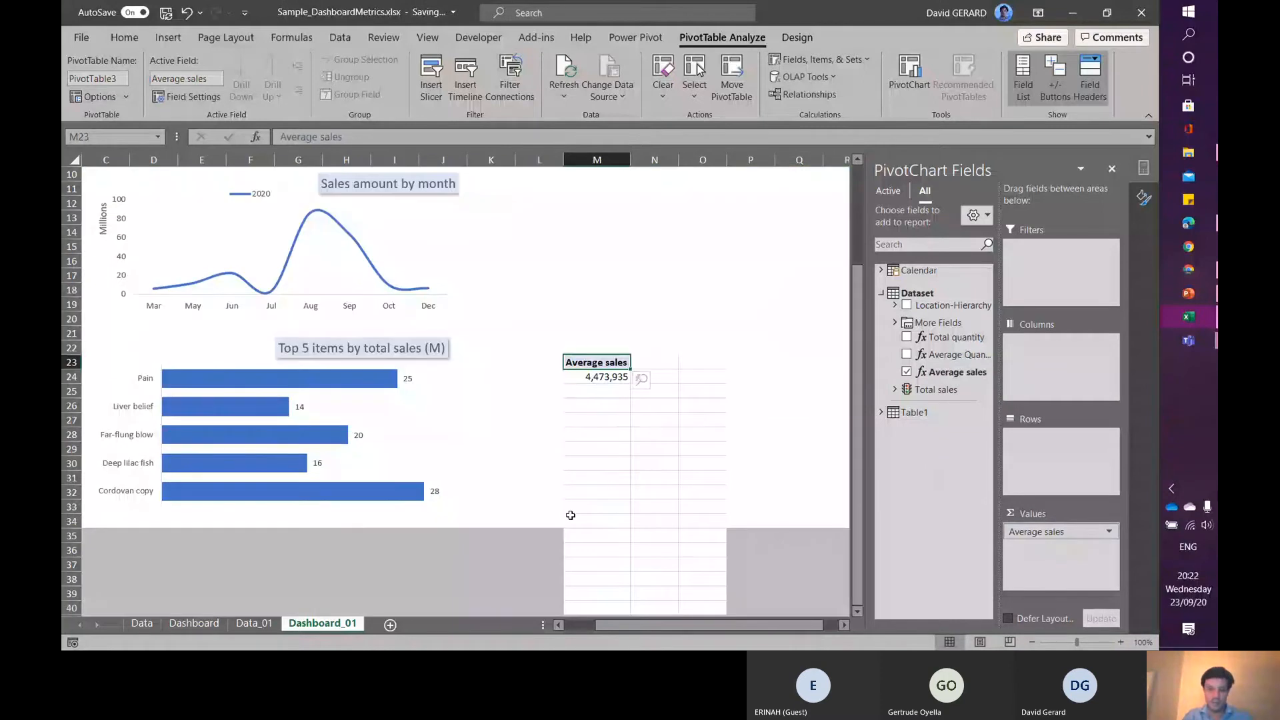
left_click_drag(557, 535, 740, 516)
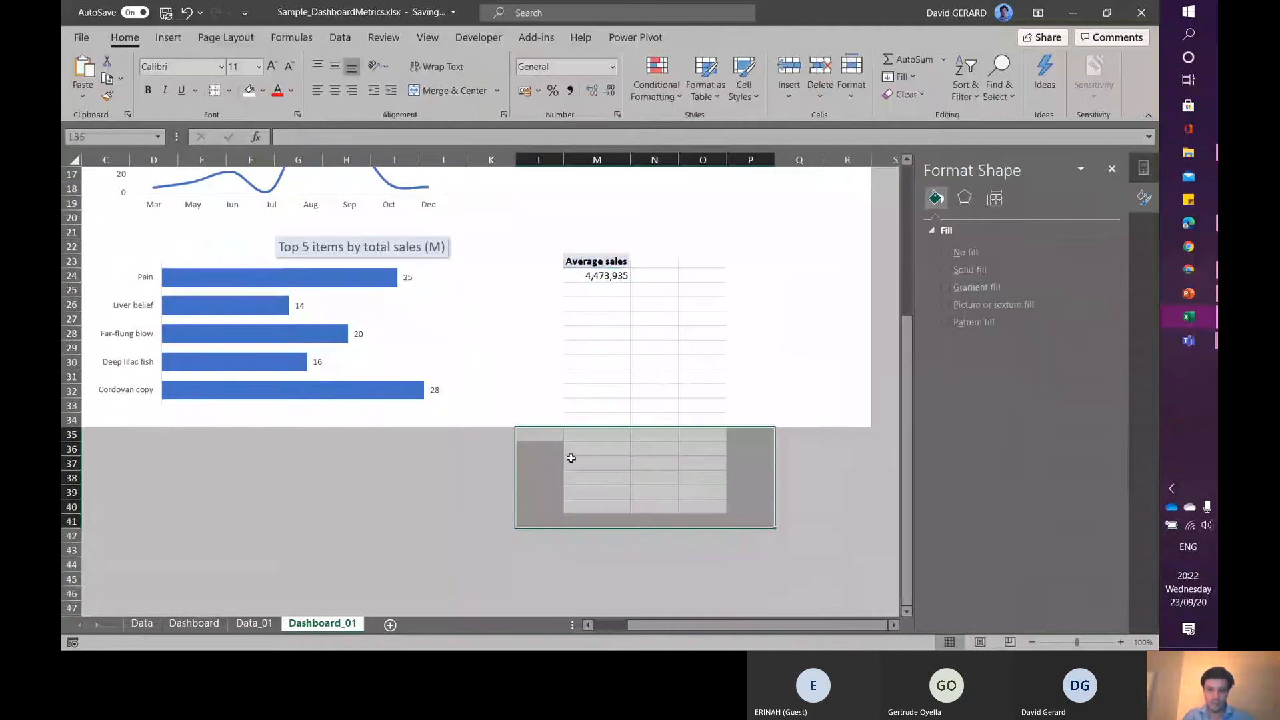
left_click(230, 91)
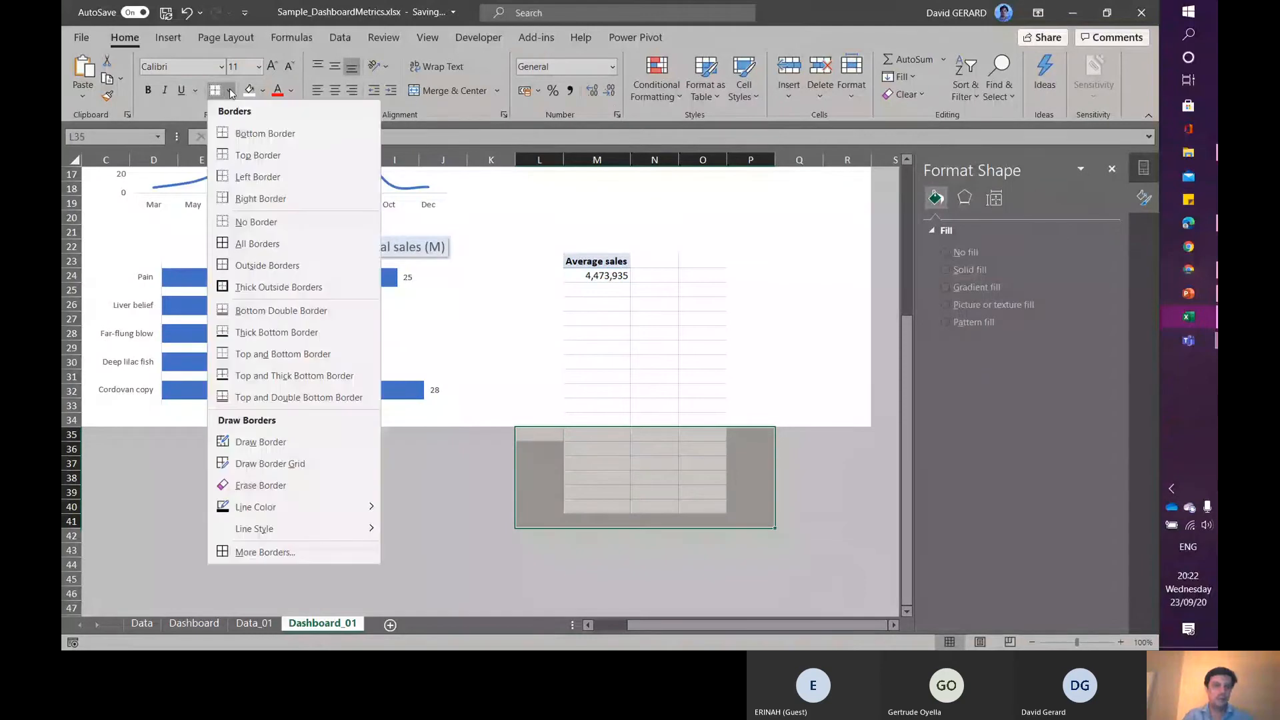
left_click(263, 90)
left_click(248, 174)
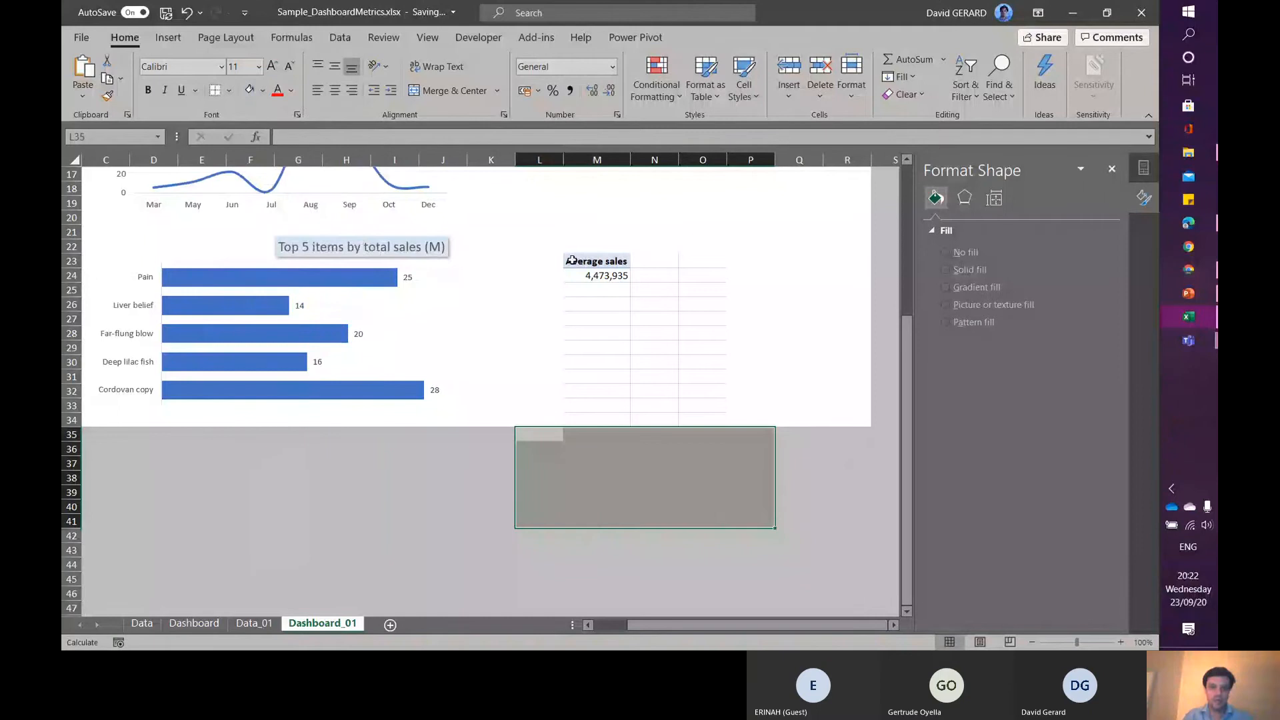
- Fill the PivotTable area M23 to O34 with white
left_click_drag(571, 260, 713, 426)
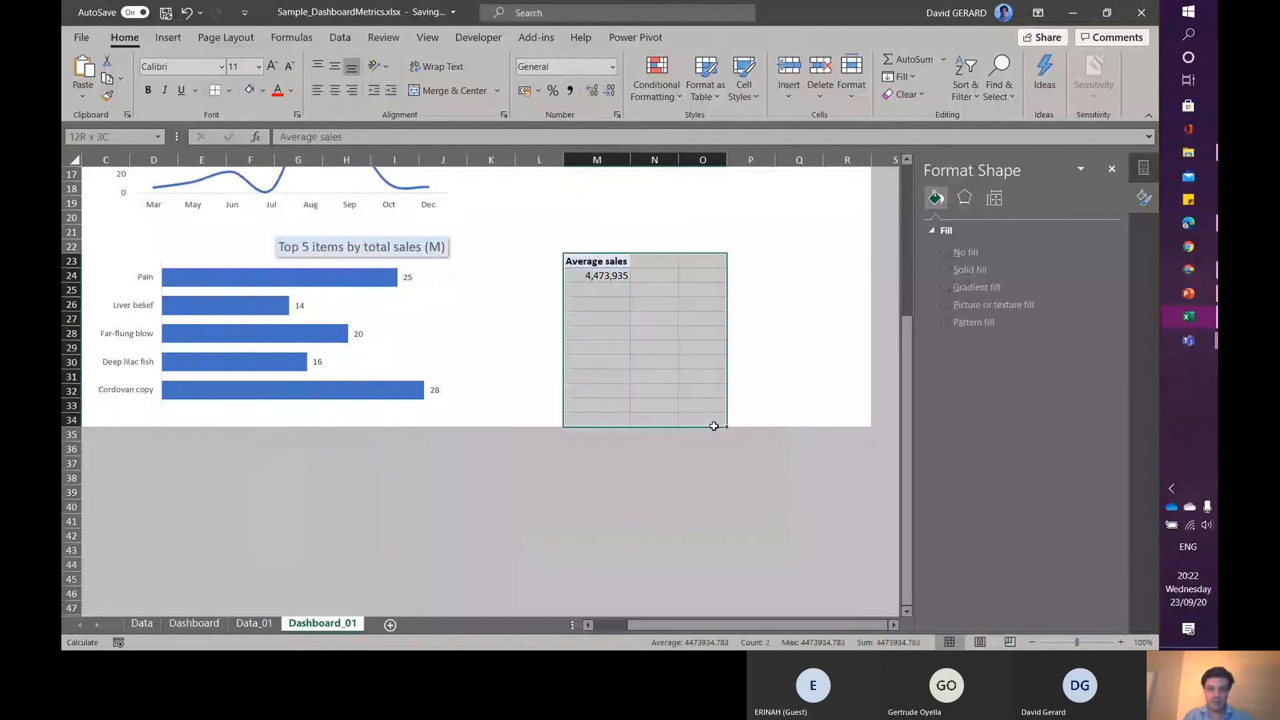
left_click(264, 91)
left_click(252, 134)
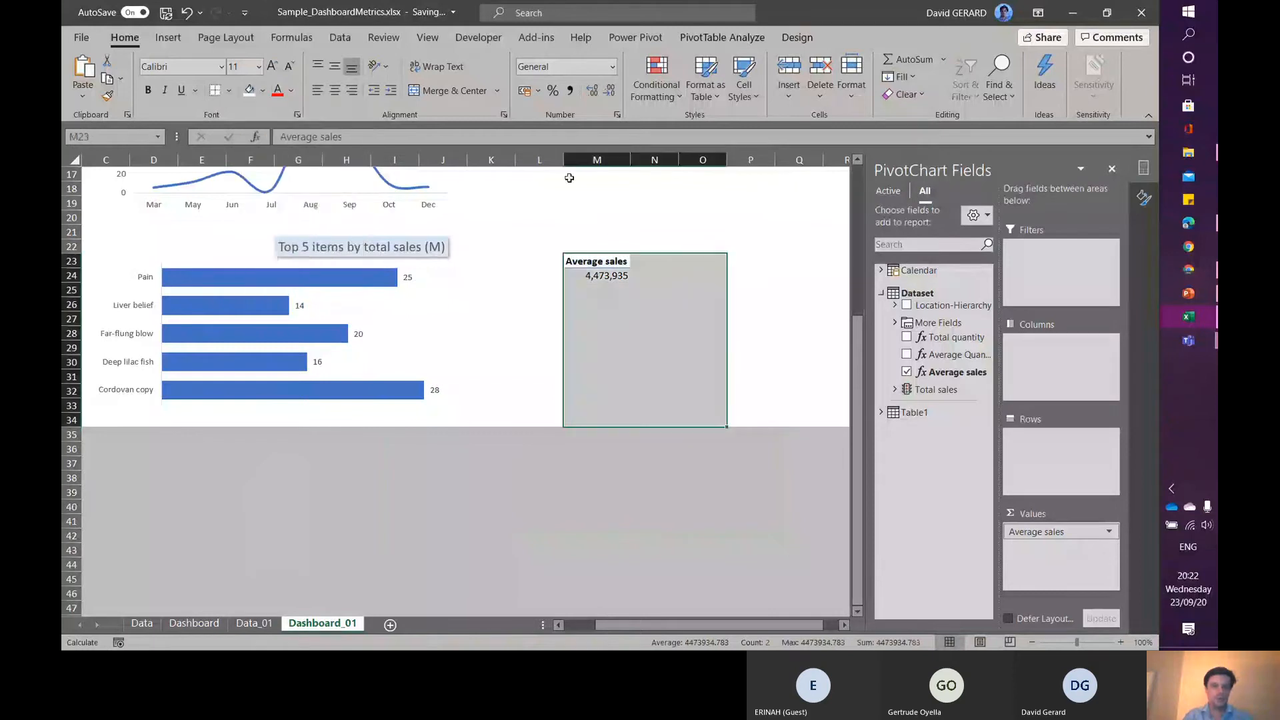
left_click(674, 243)
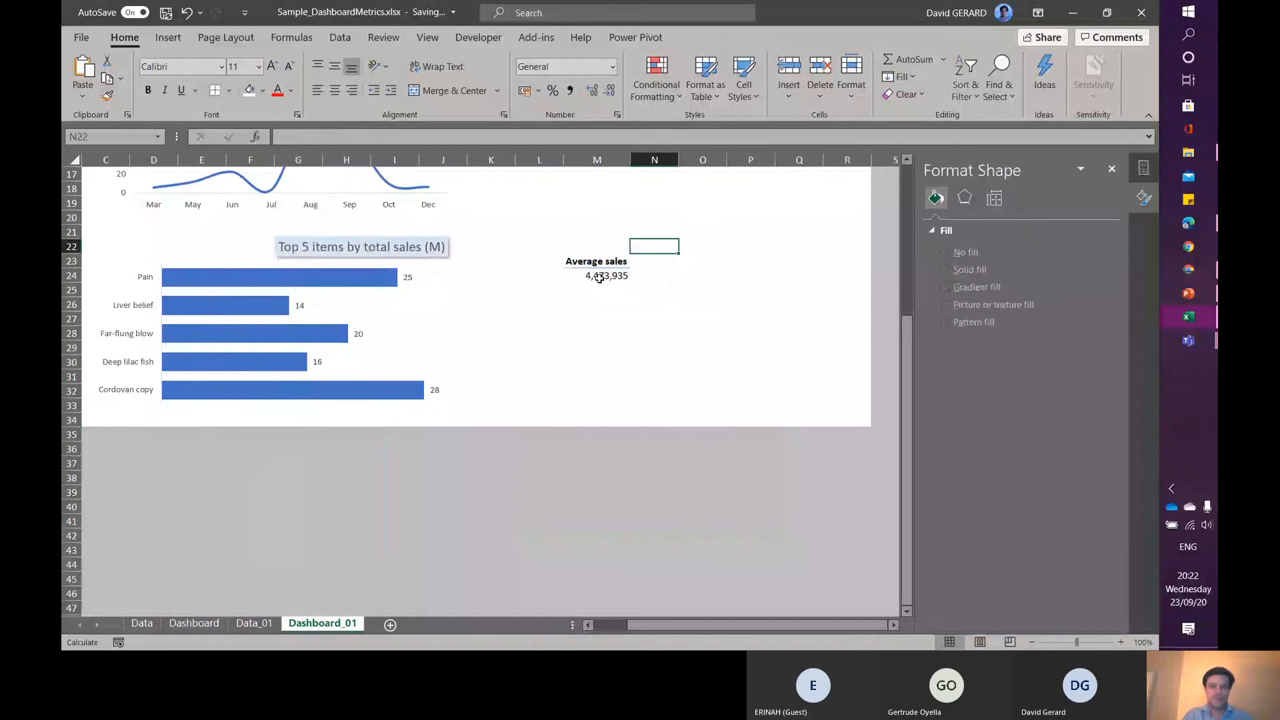
- Inspect the Average sales value converted to a CUBEVALUE formula in M24, then undo the conversion
left_click(599, 279)
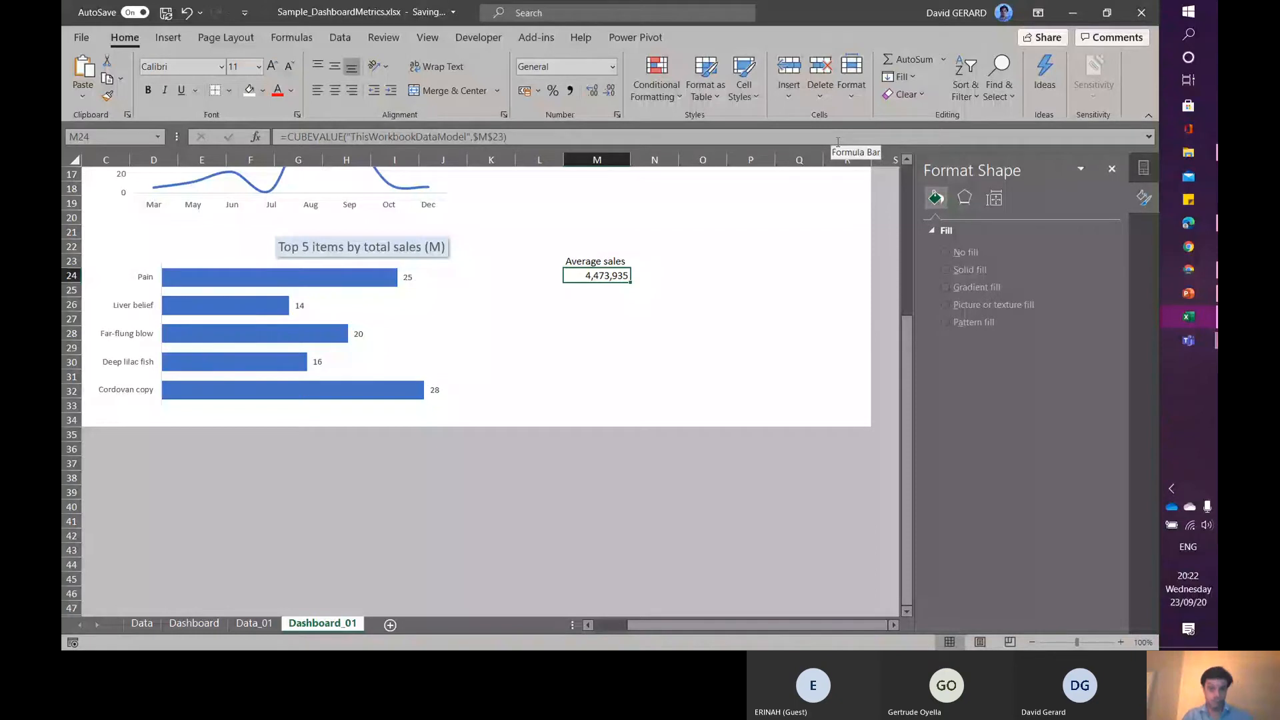
left_click_drag(838, 142, 667, 307)
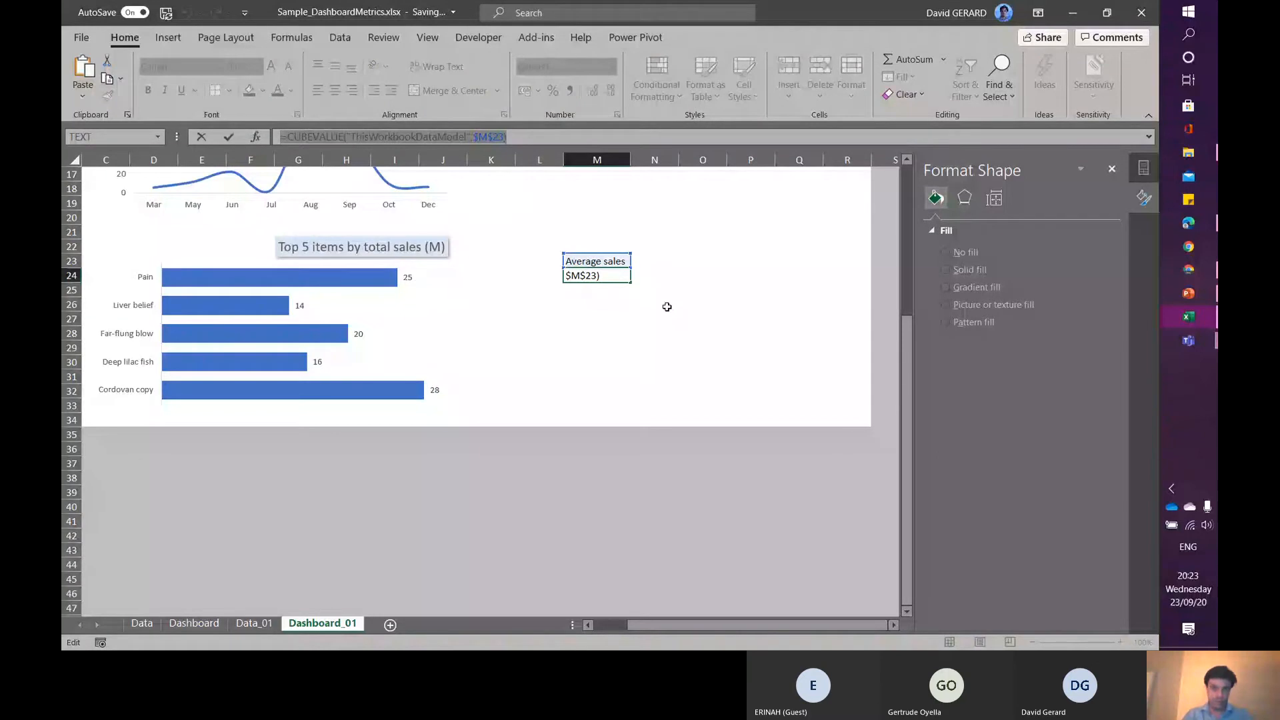
key("ctrl+Return")
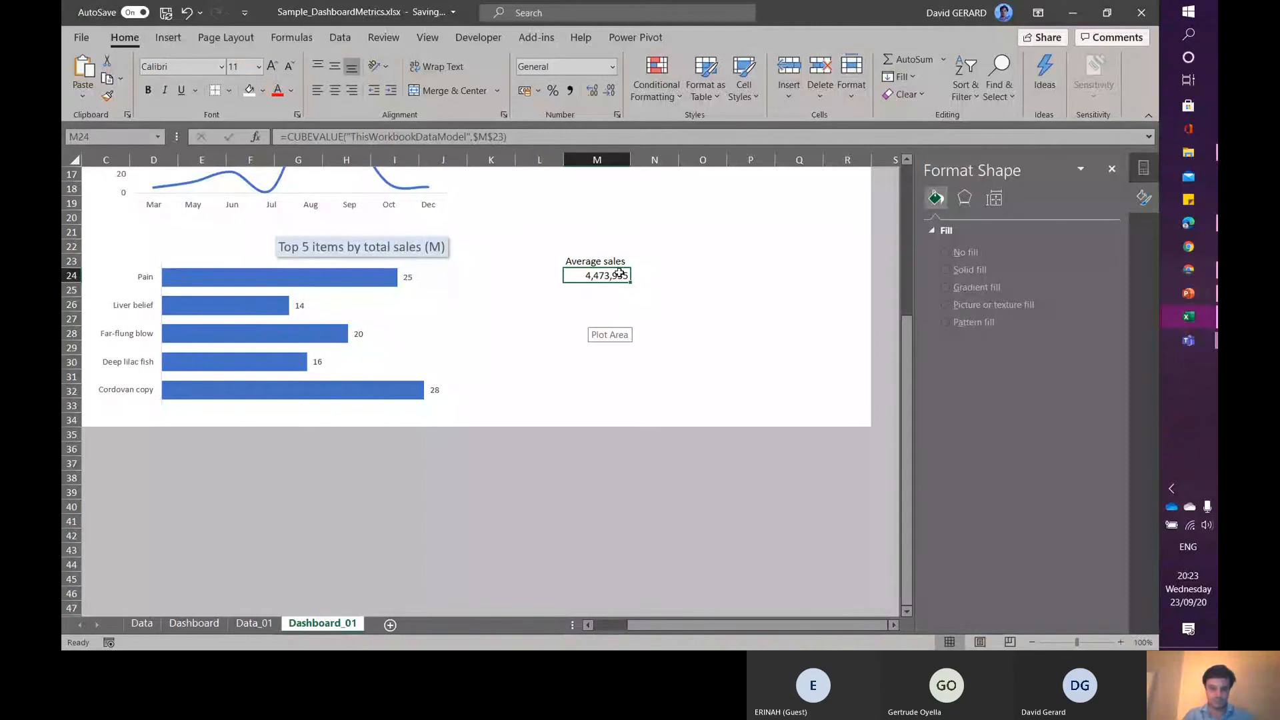
left_click(585, 307)
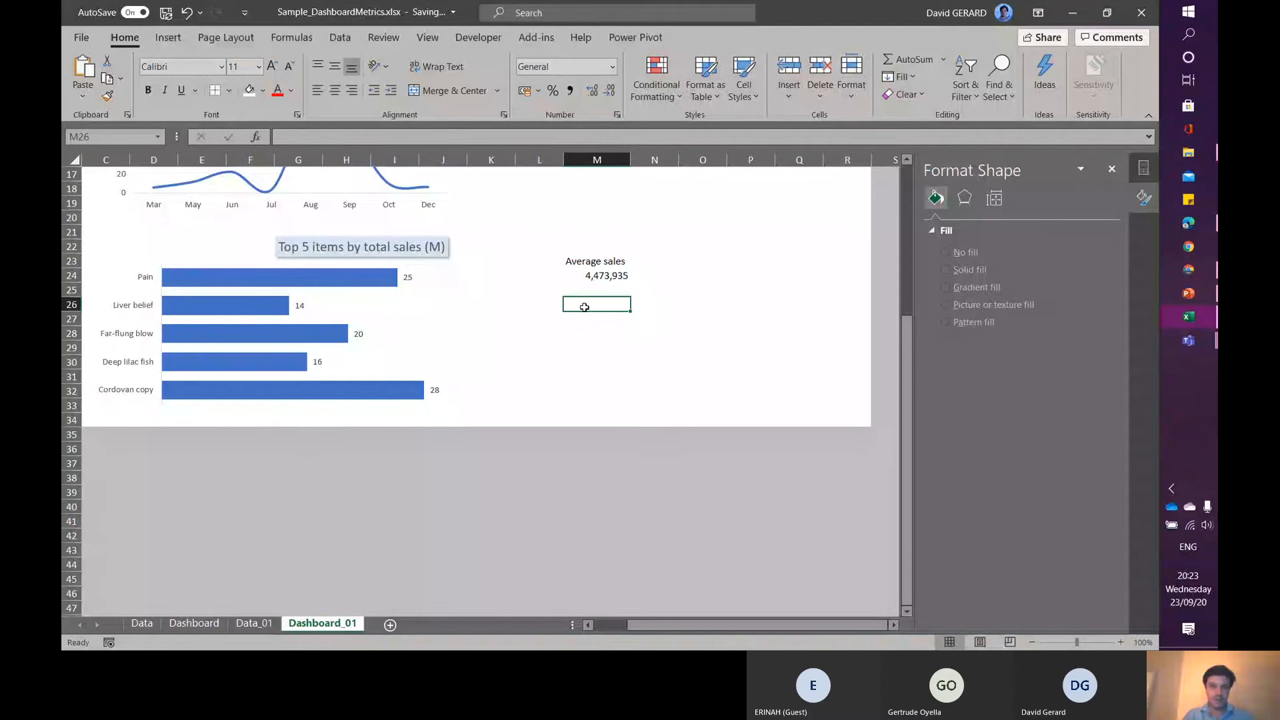
left_click(591, 277)
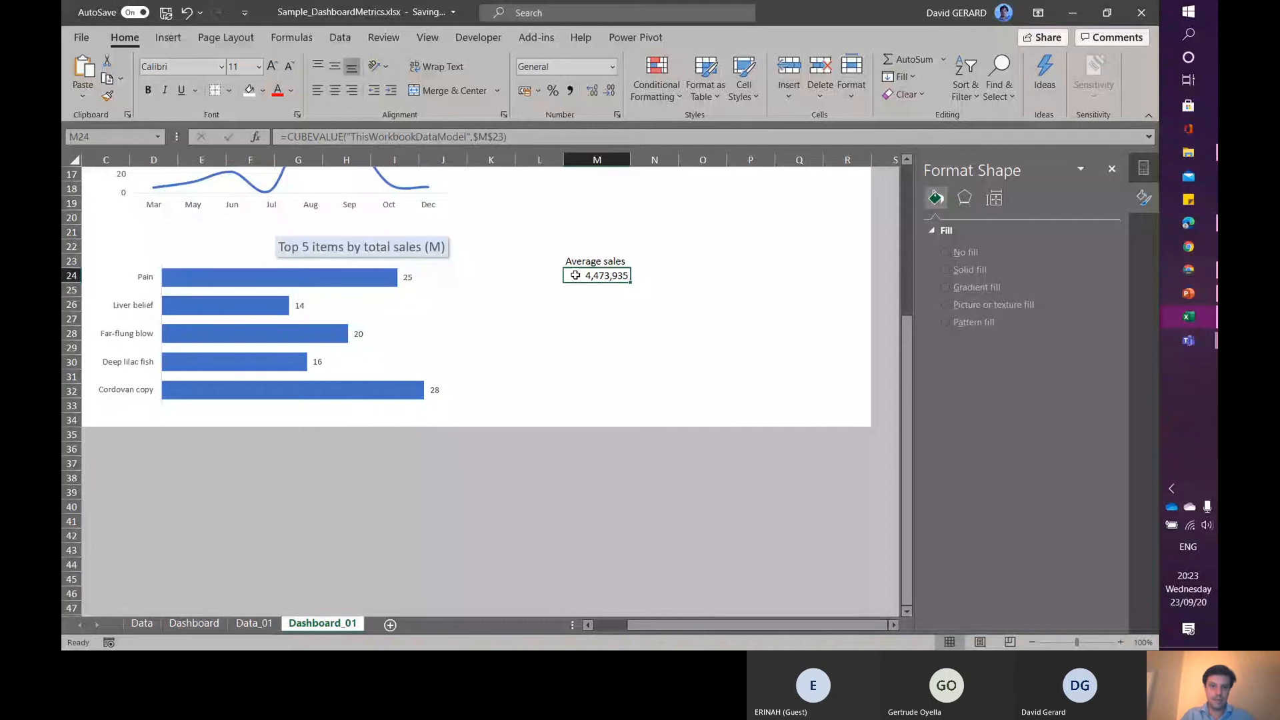
key("ctrl+z")
left_click_drag(859, 353, 858, 232)
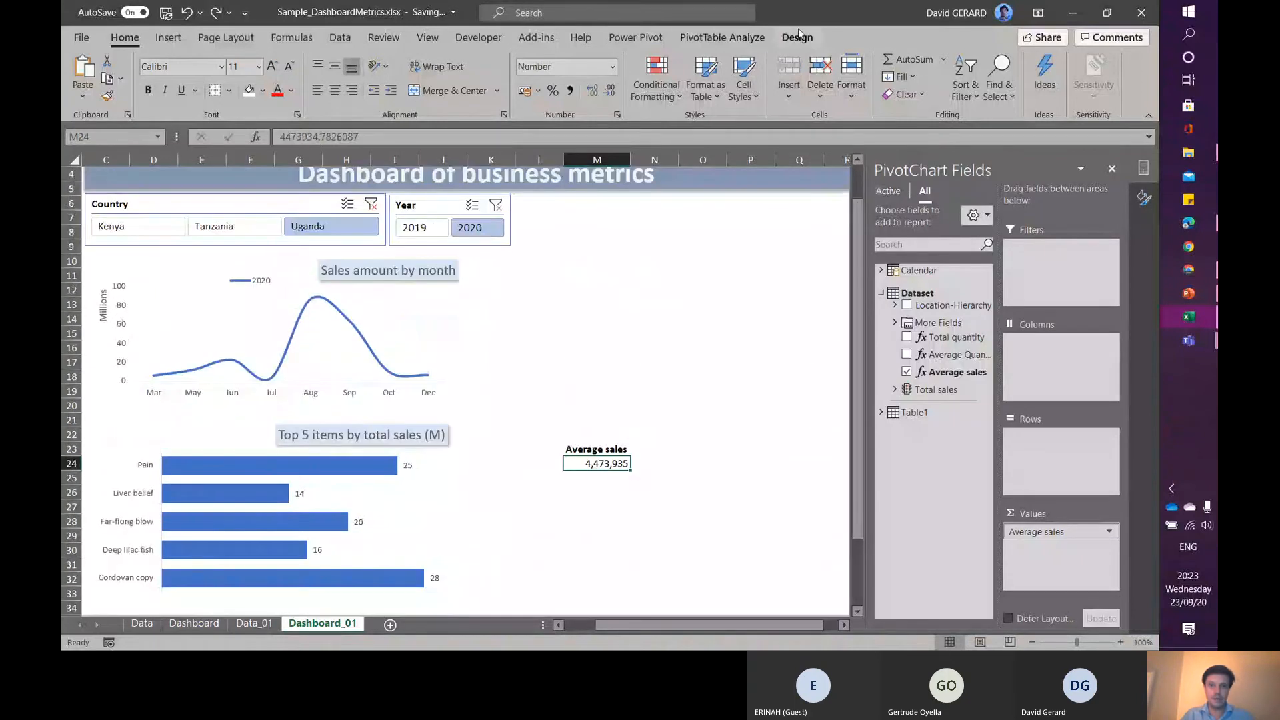
- Rename the Average sales PivotTable as PvT_AverageSales
left_click(717, 37)
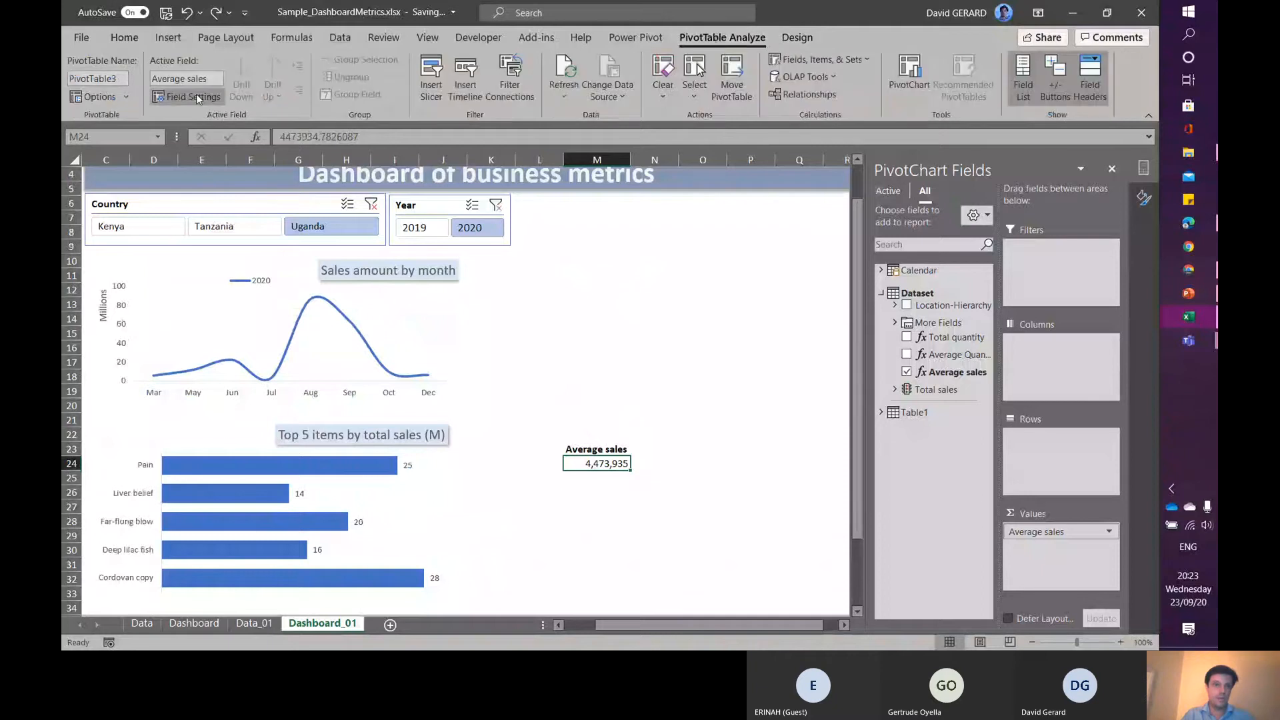
left_click_drag(69, 78, 124, 78)
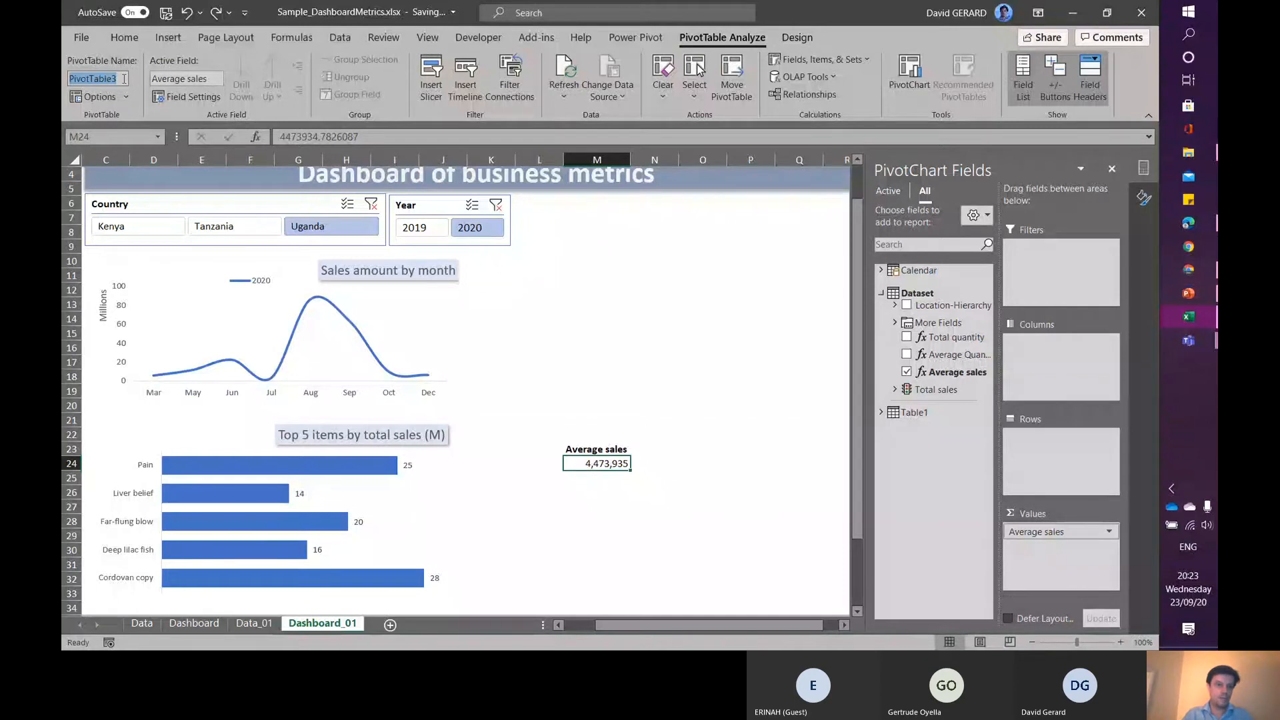
type("P")
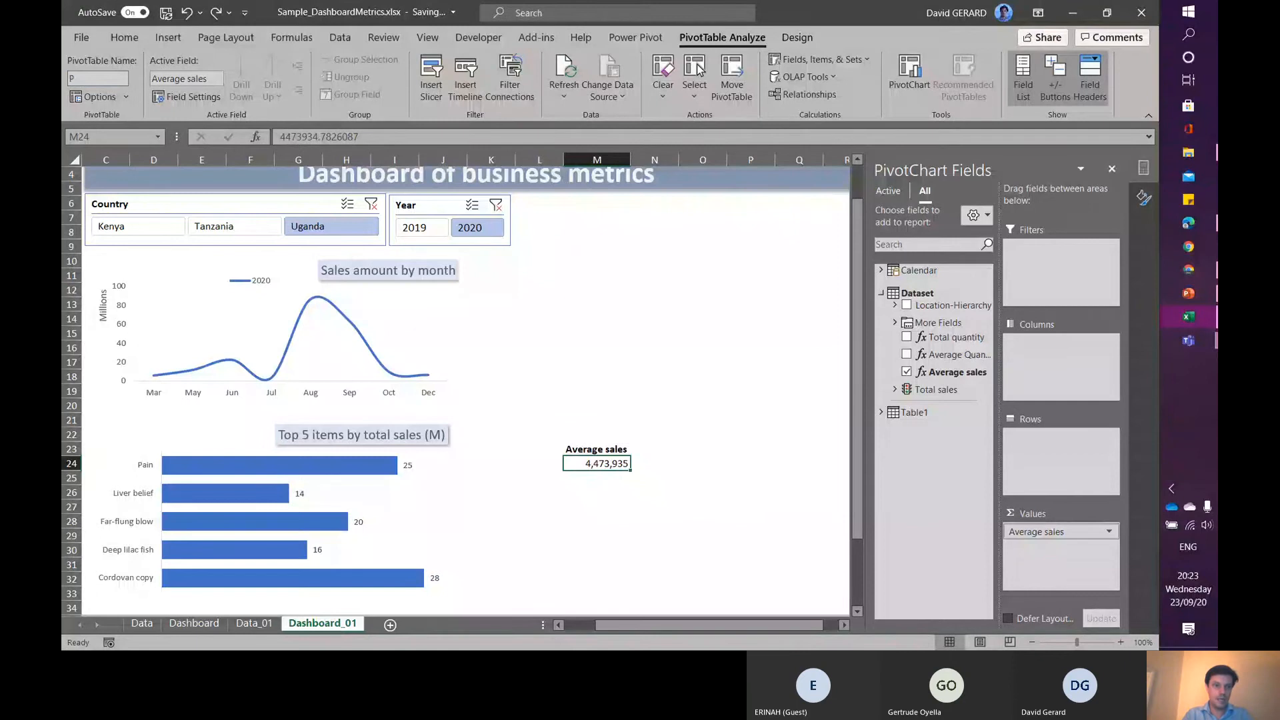
type("vT_AverageSa")
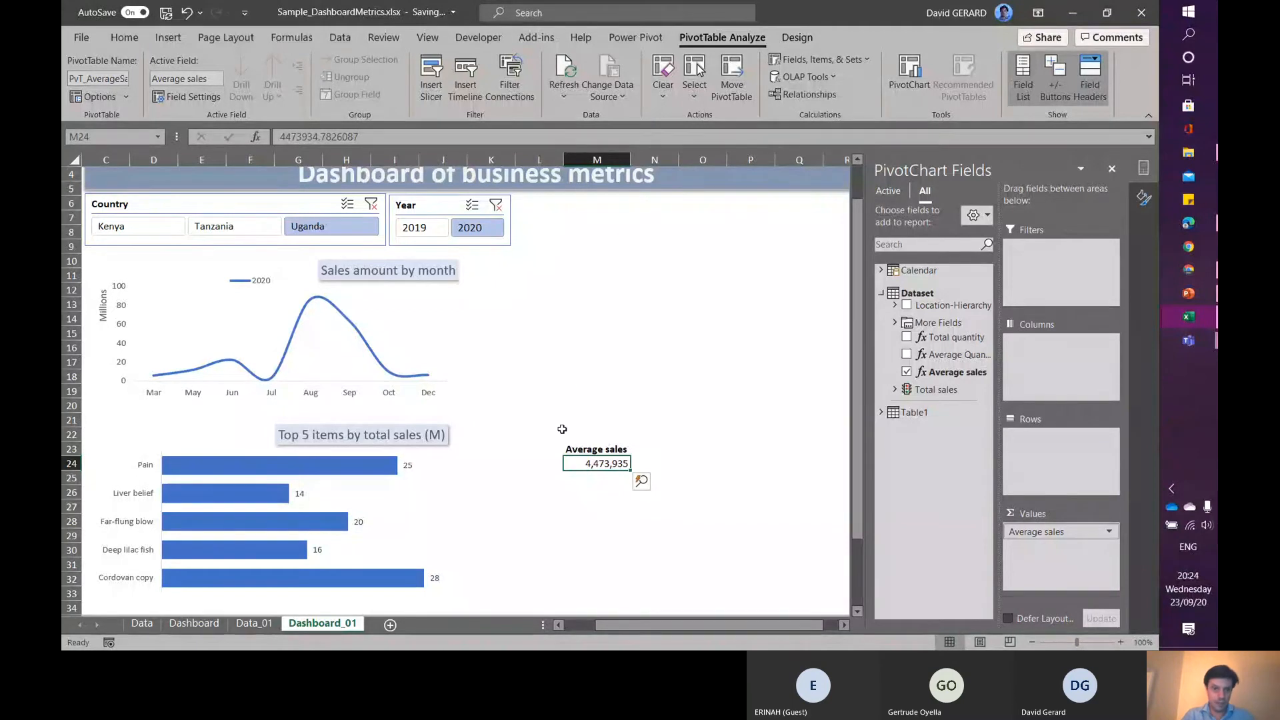
- Connect the Year slicer to the PvT_AverageSales PivotTable through its report connections
left_click(410, 199)
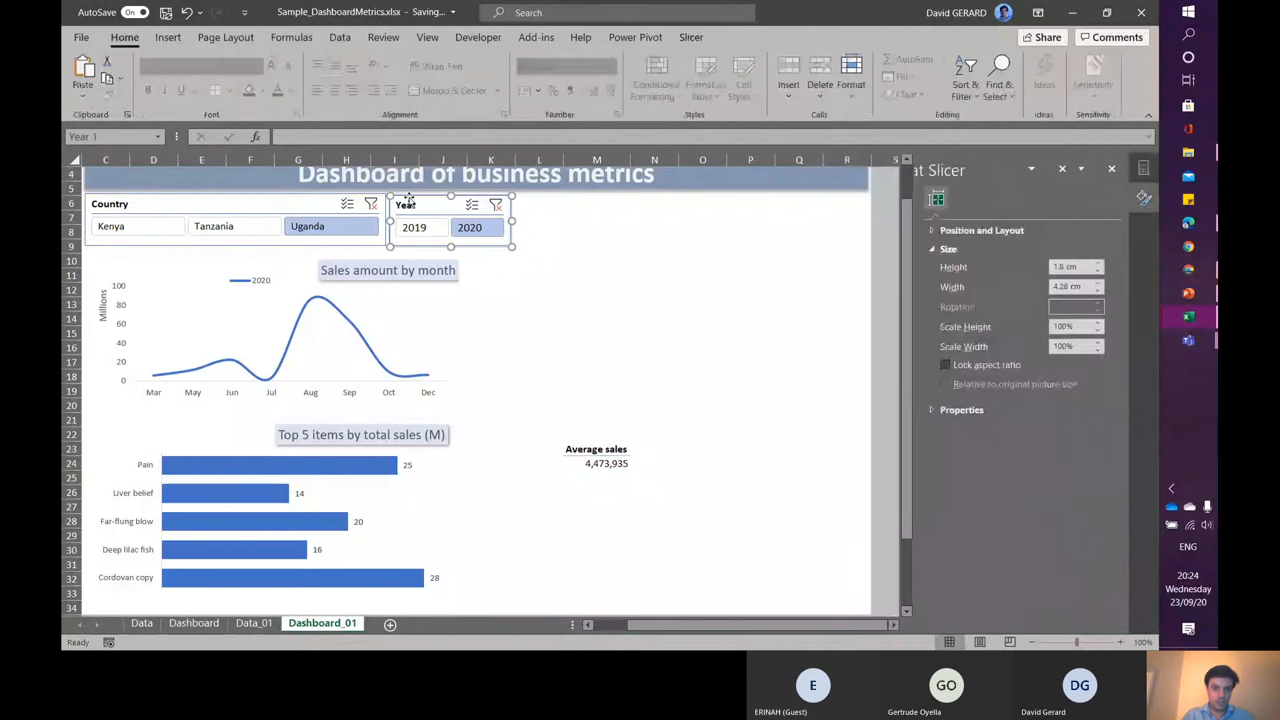
right_click(410, 199)
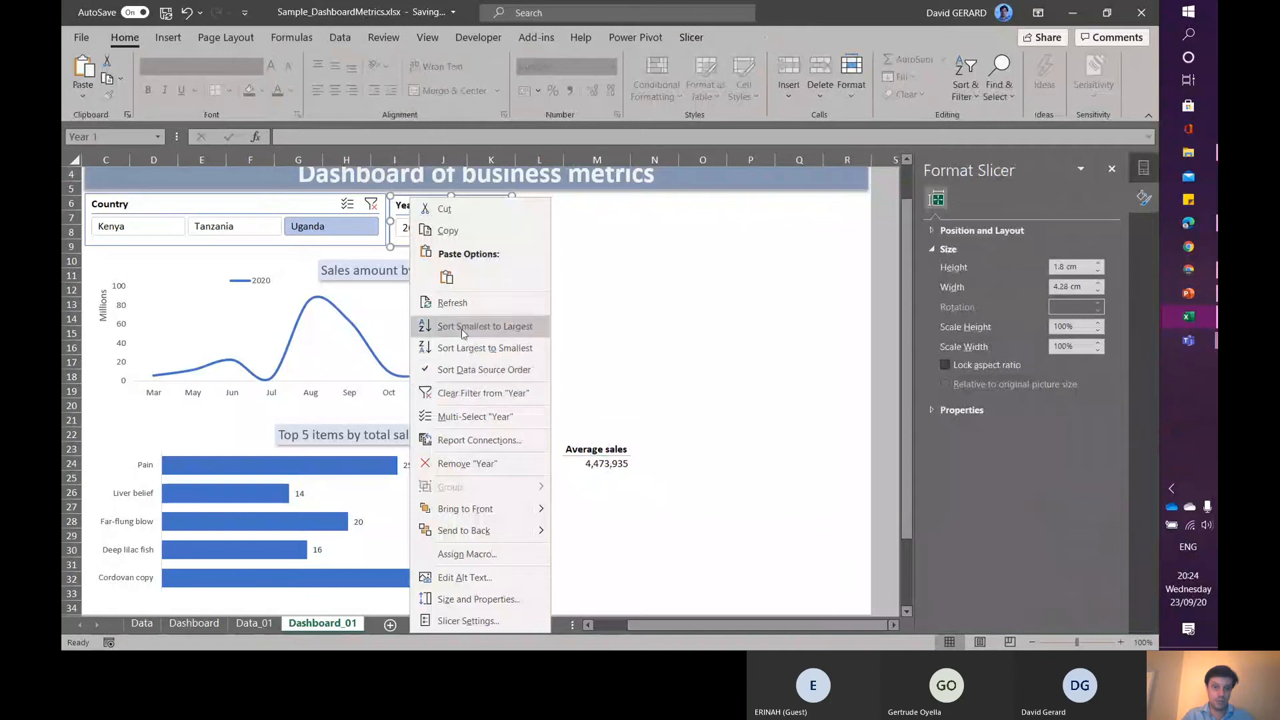
left_click(470, 440)
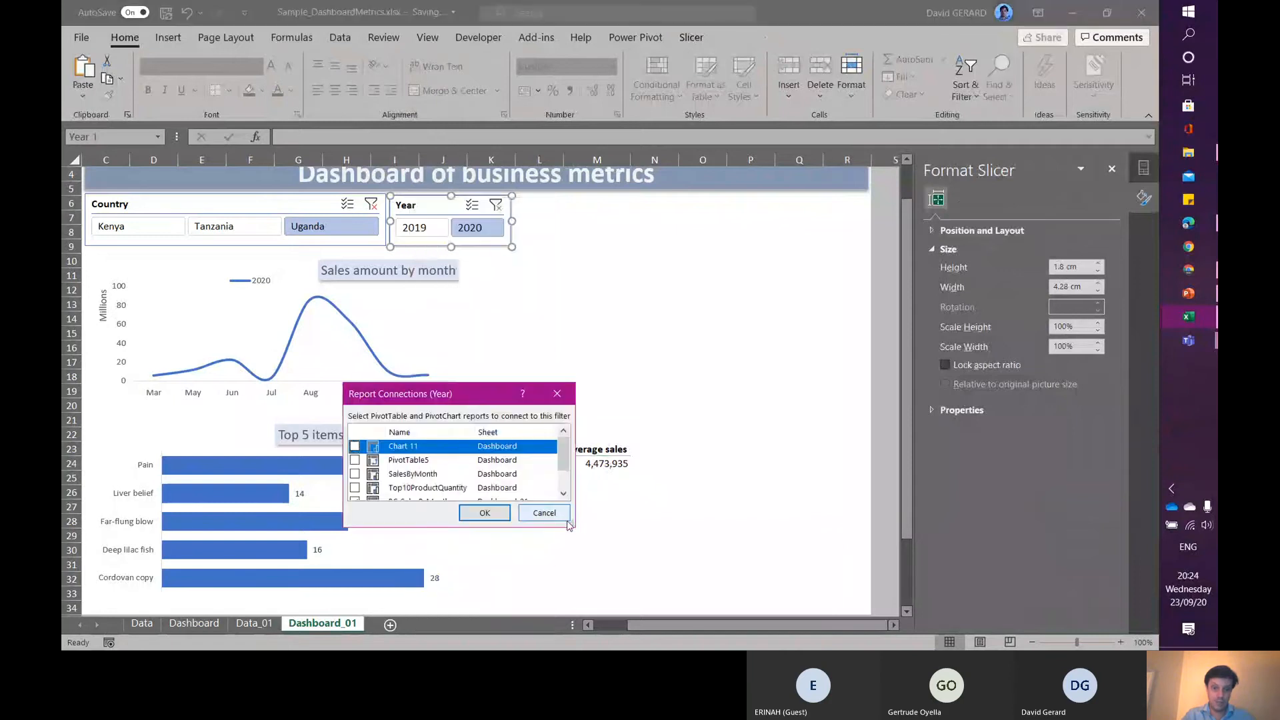
left_click_drag(566, 524, 616, 620)
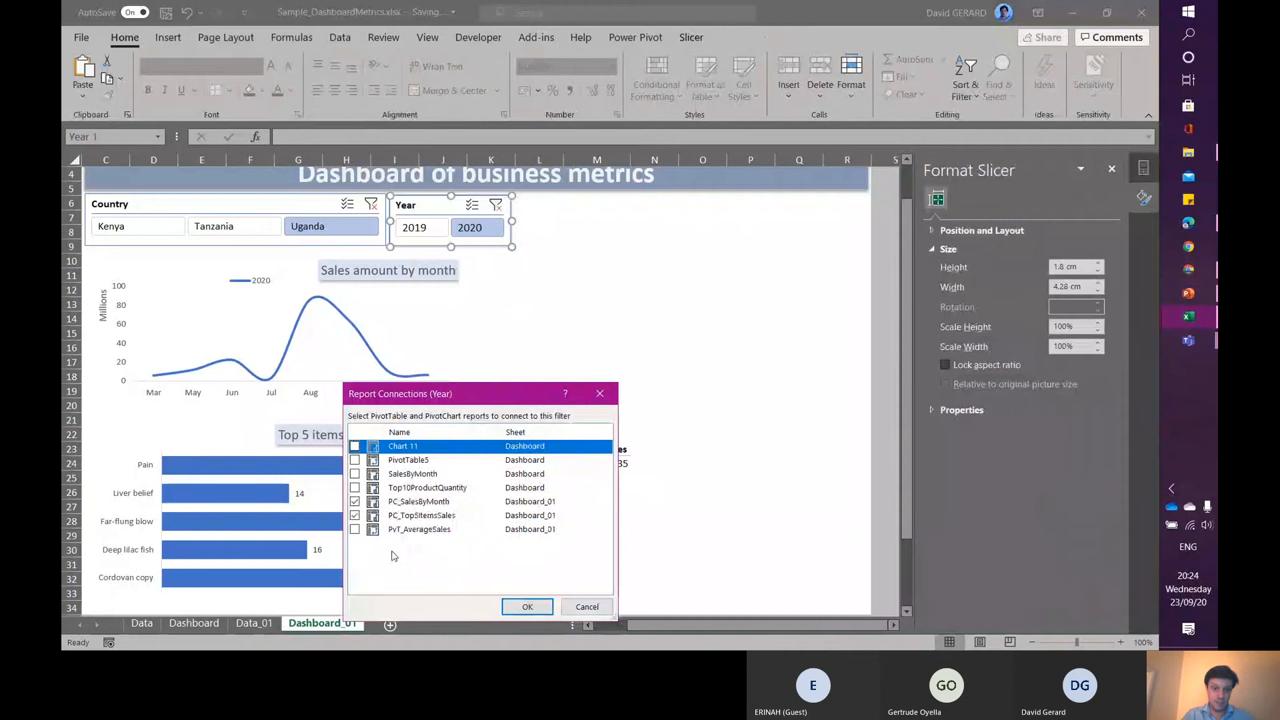
left_click(355, 530)
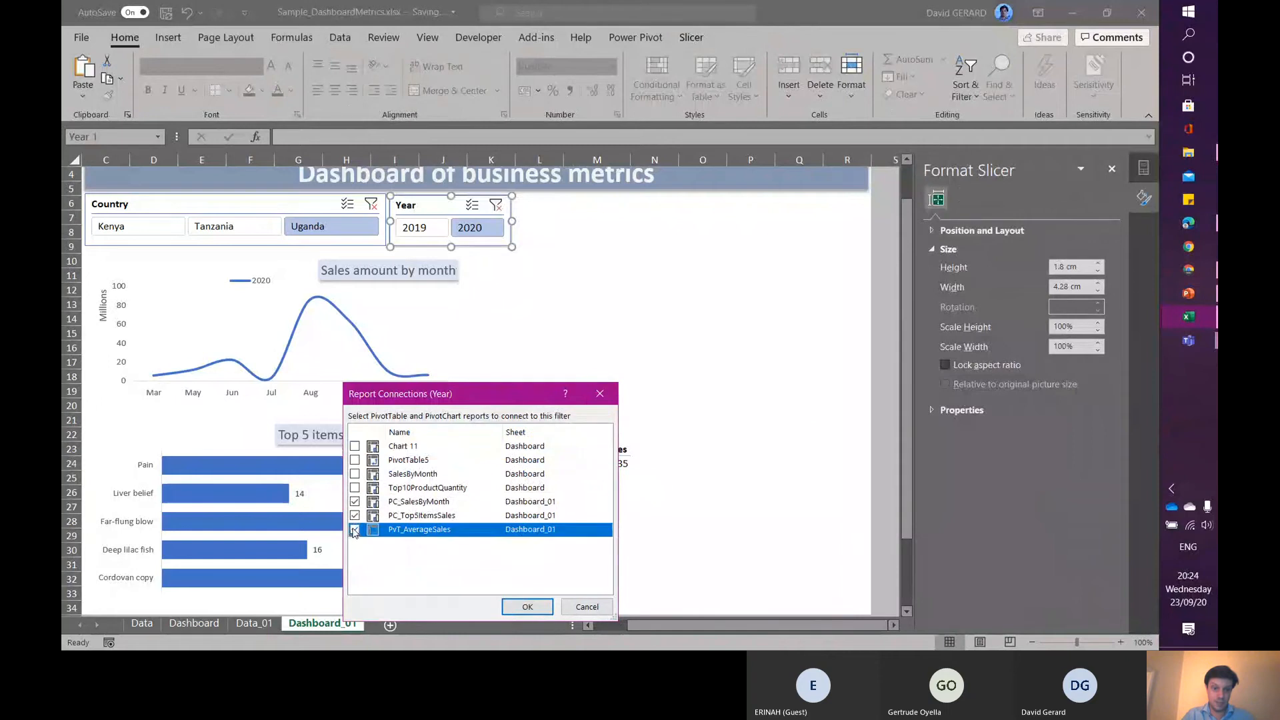
left_click(527, 608)
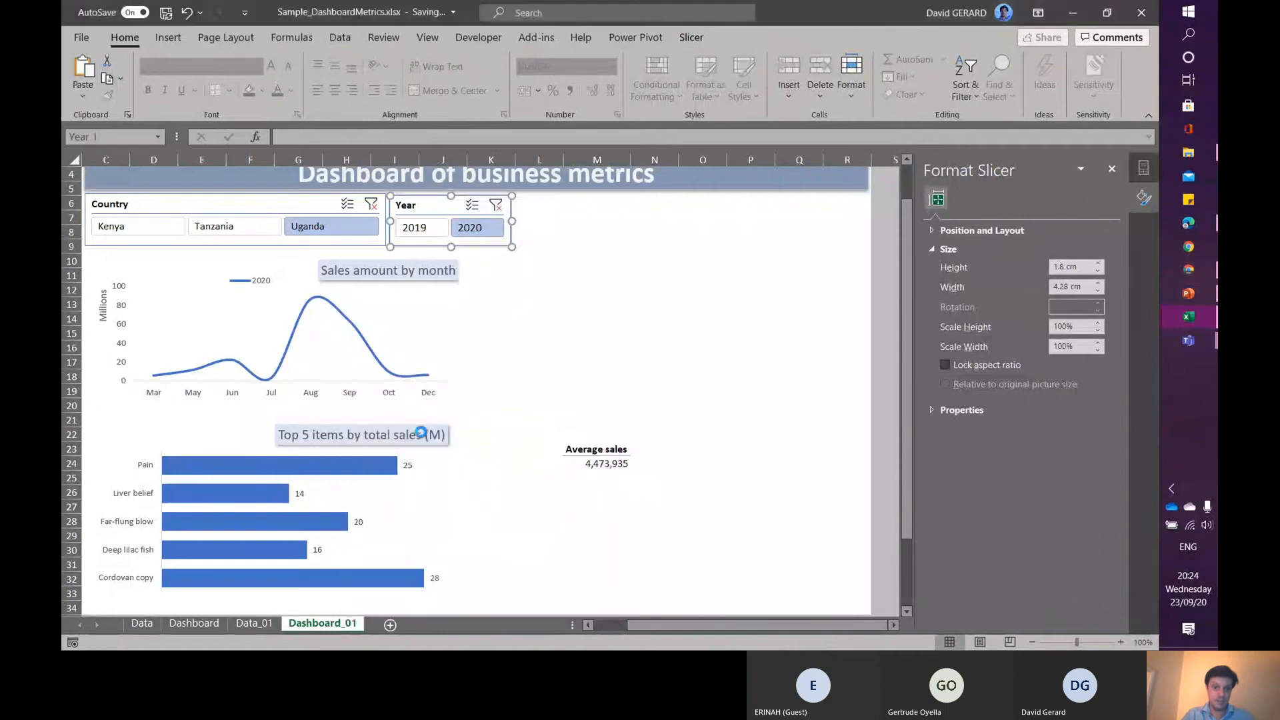
- Connect the Country slicer to the PvT_AverageSales PivotTable through its report connections
right_click(236, 200)
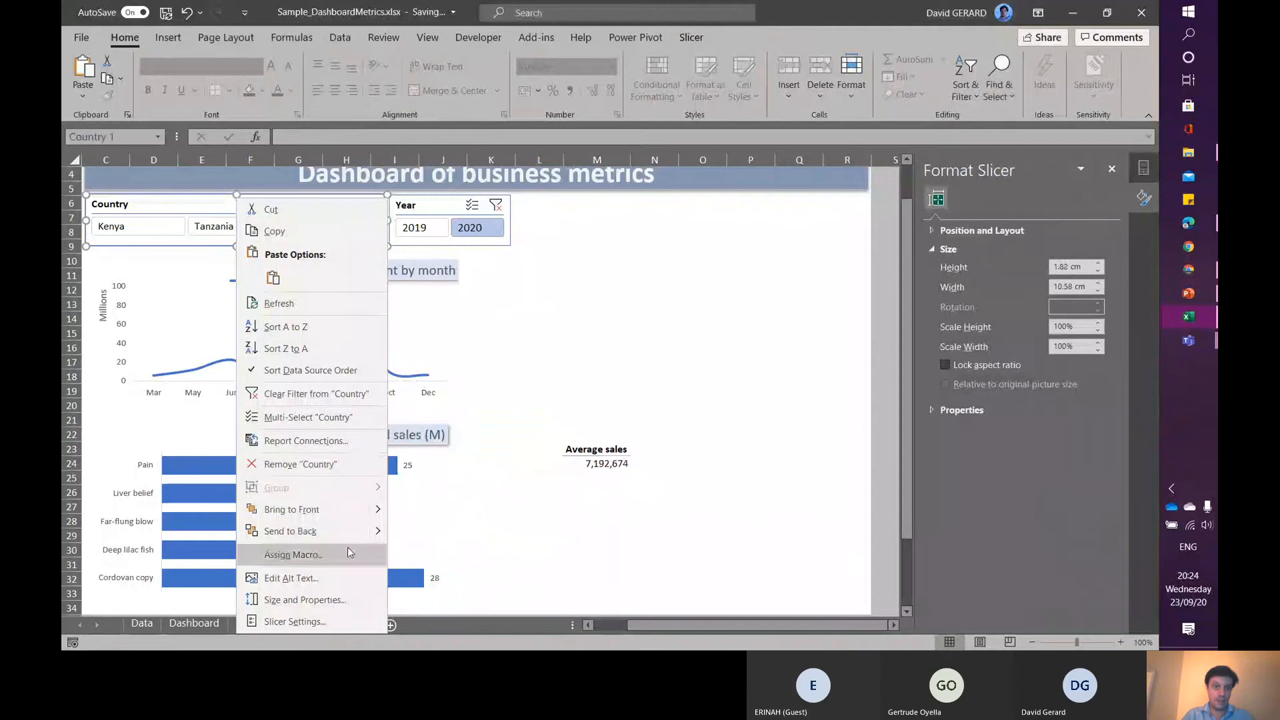
left_click(323, 440)
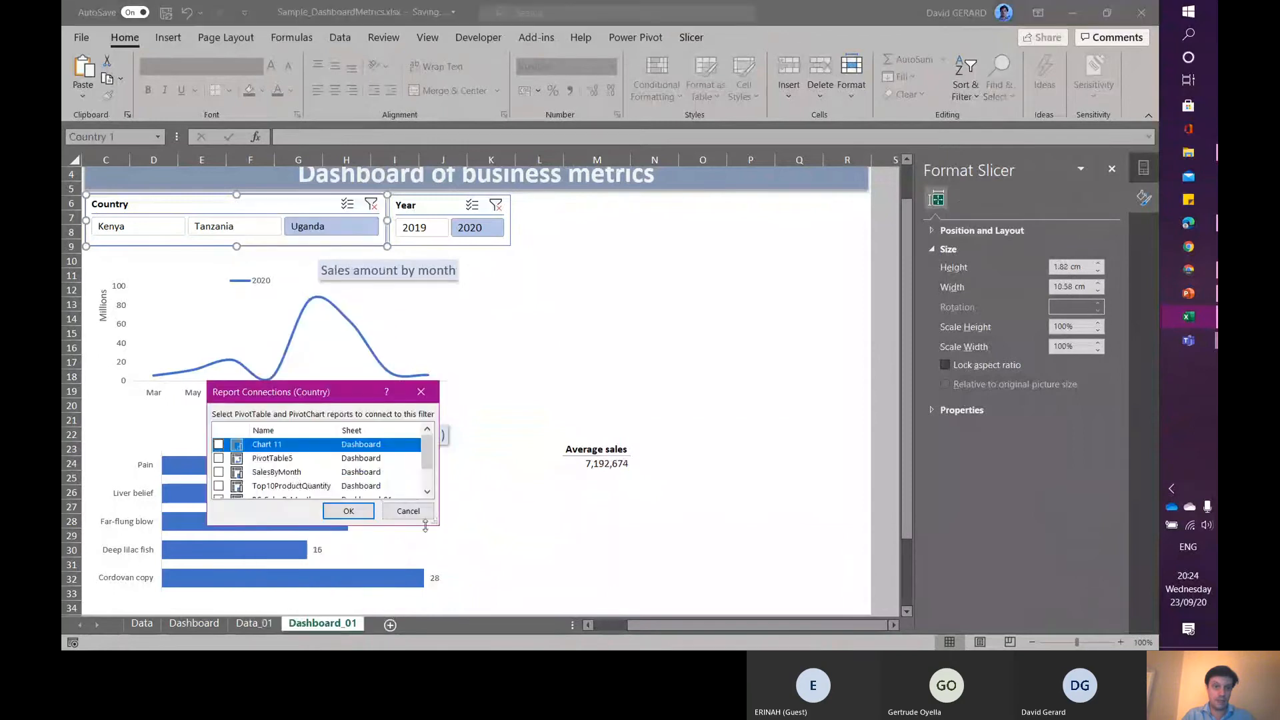
left_click_drag(437, 524, 445, 559)
left_click(219, 528)
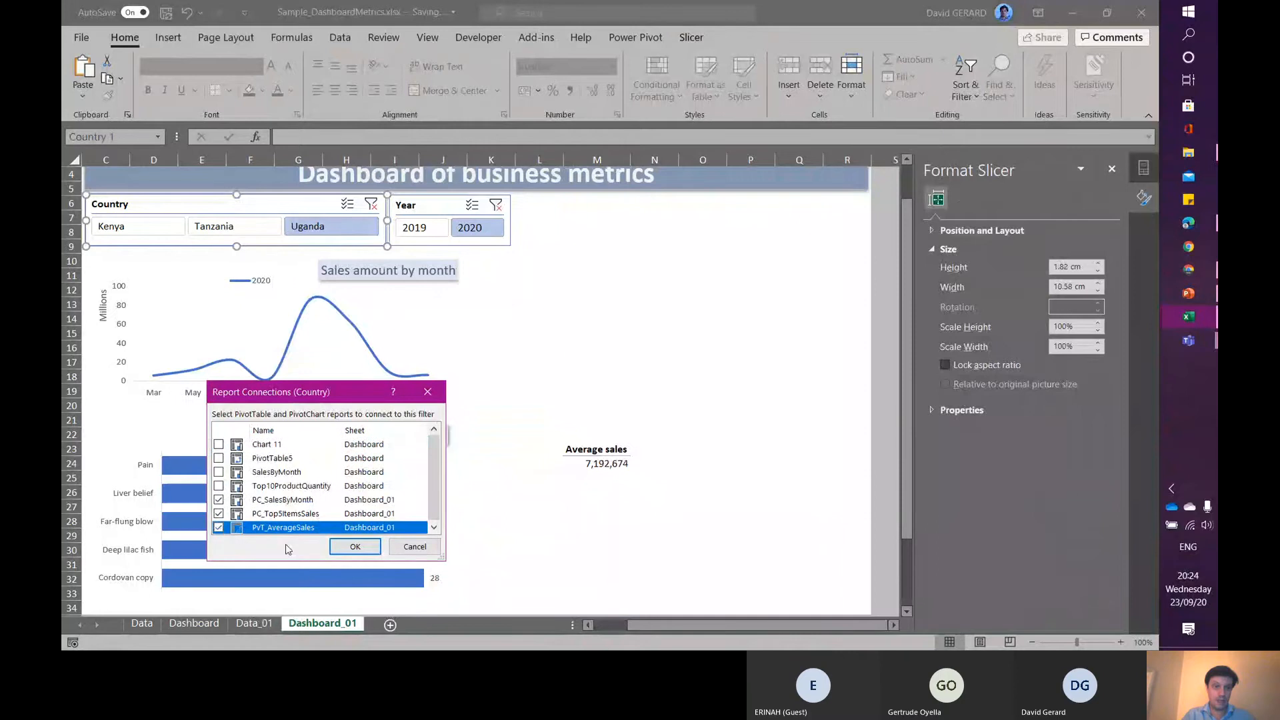
left_click(356, 546)
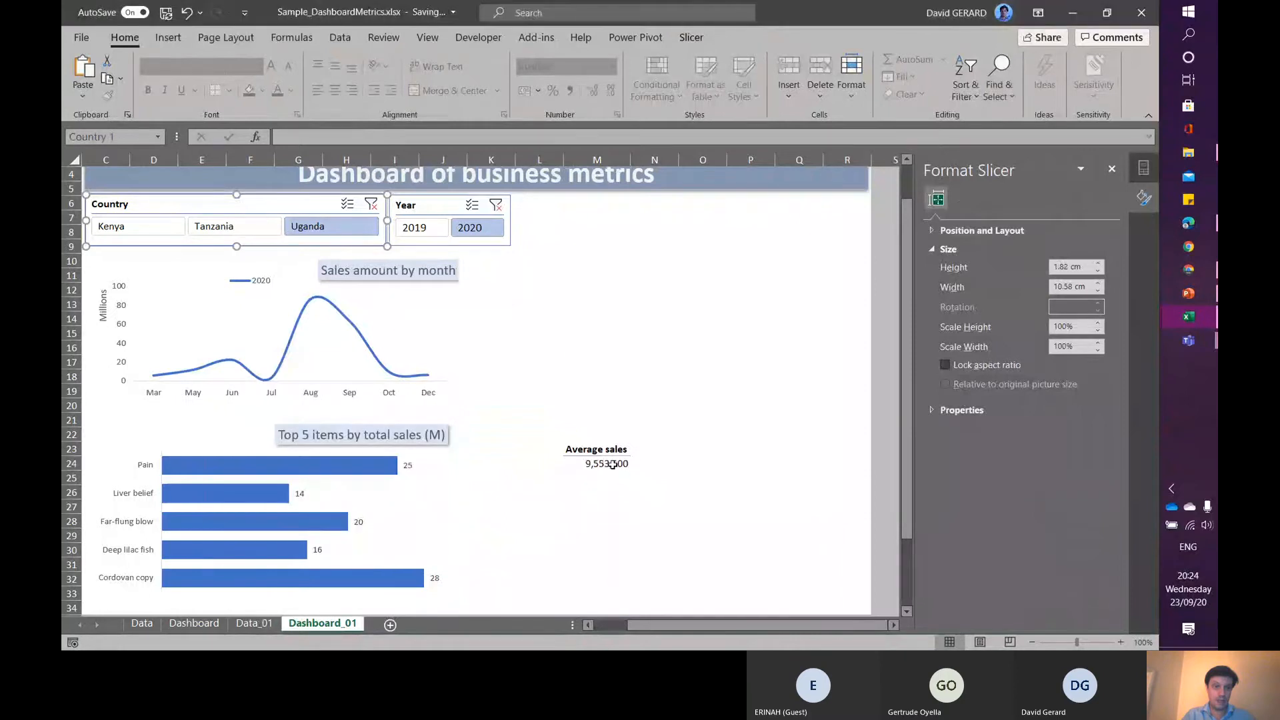
- Convert the Average sales PivotTable in M24 to a CUBEVALUE formula using the OLAP Tools Convert to Formulas command
left_click(612, 465)
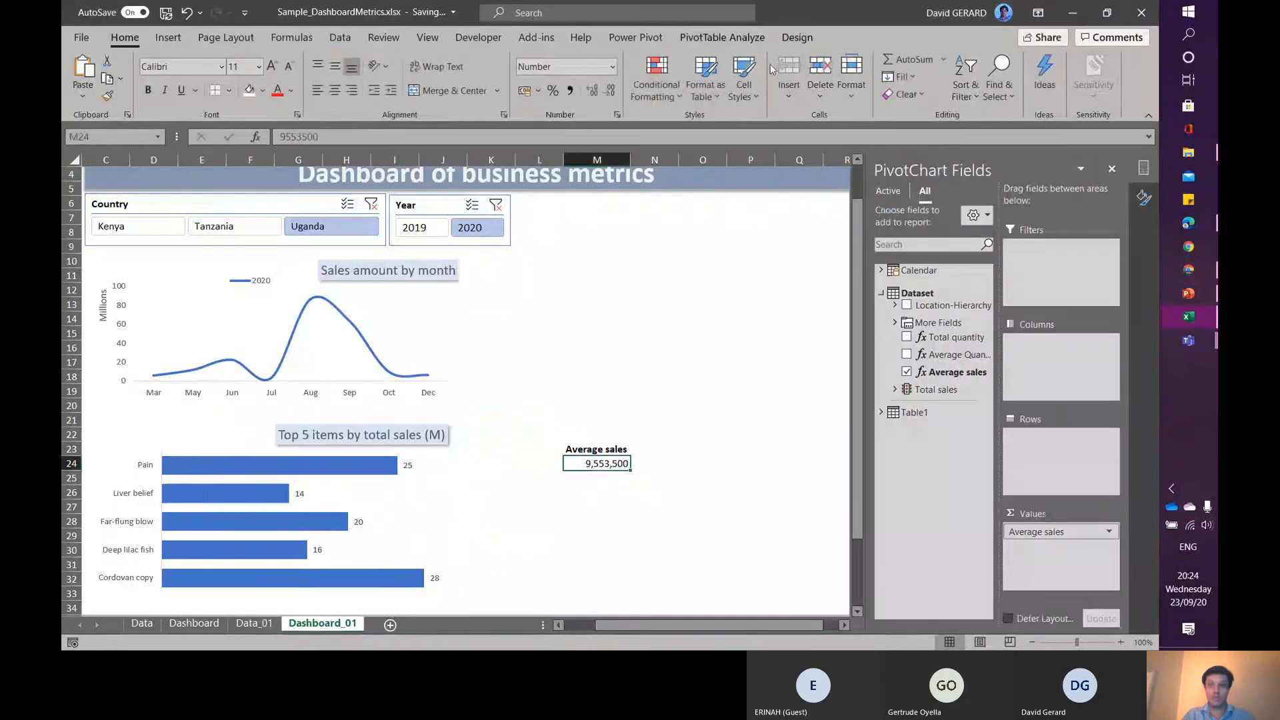
left_click(722, 37)
left_click(812, 76)
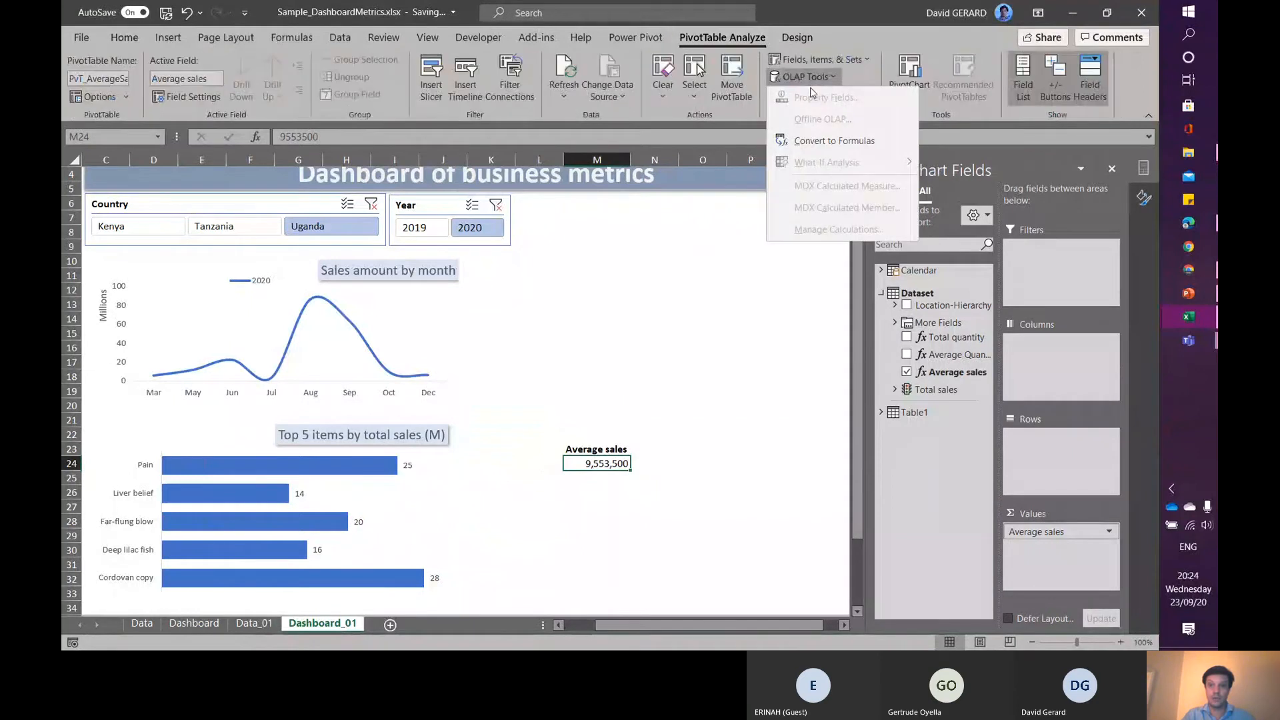
left_click(837, 142)
- Filter the dashboard by Tanzania, Kenya and Uganda in turn, then clear the Country and Year slicer filters
left_click(247, 236)
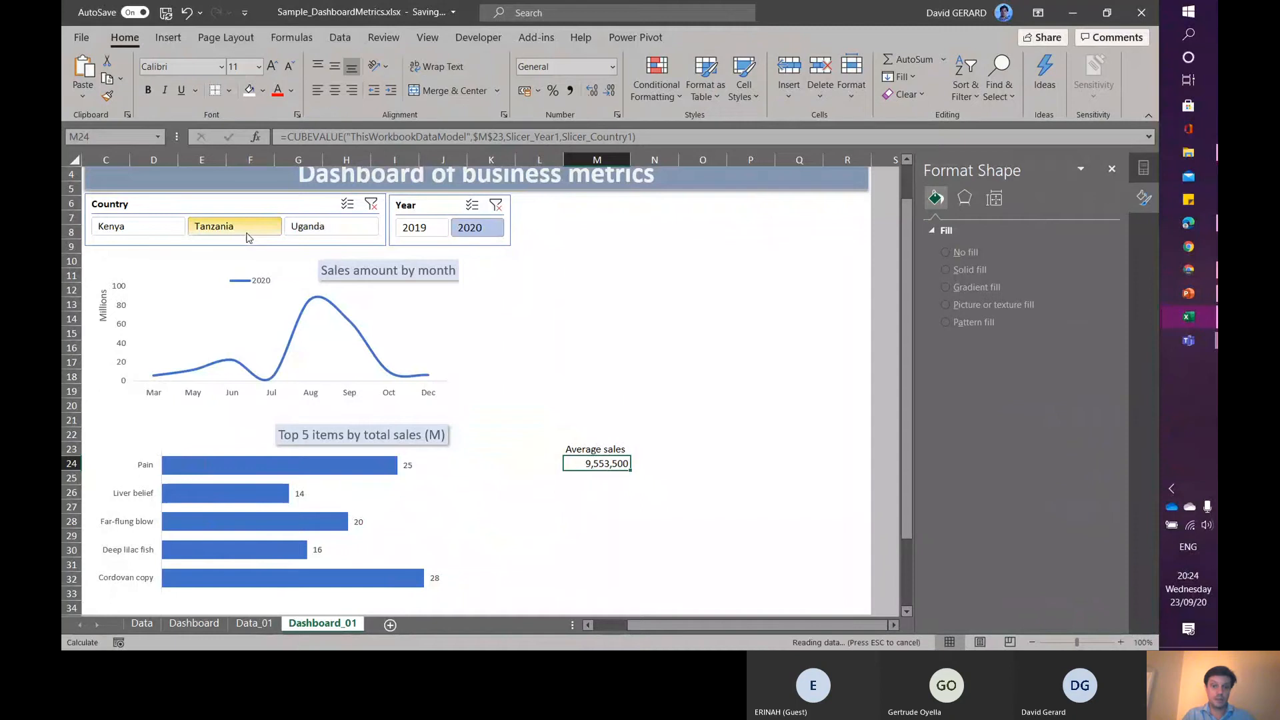
left_click(124, 229)
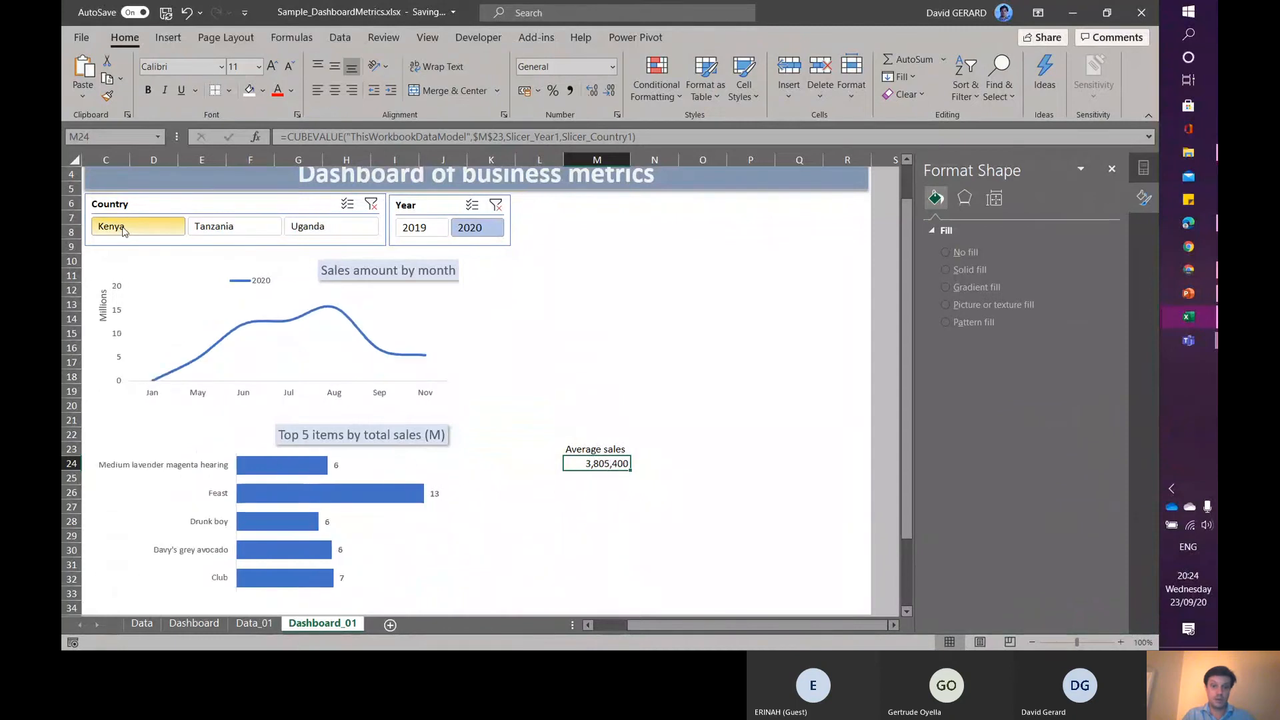
left_click(305, 226)
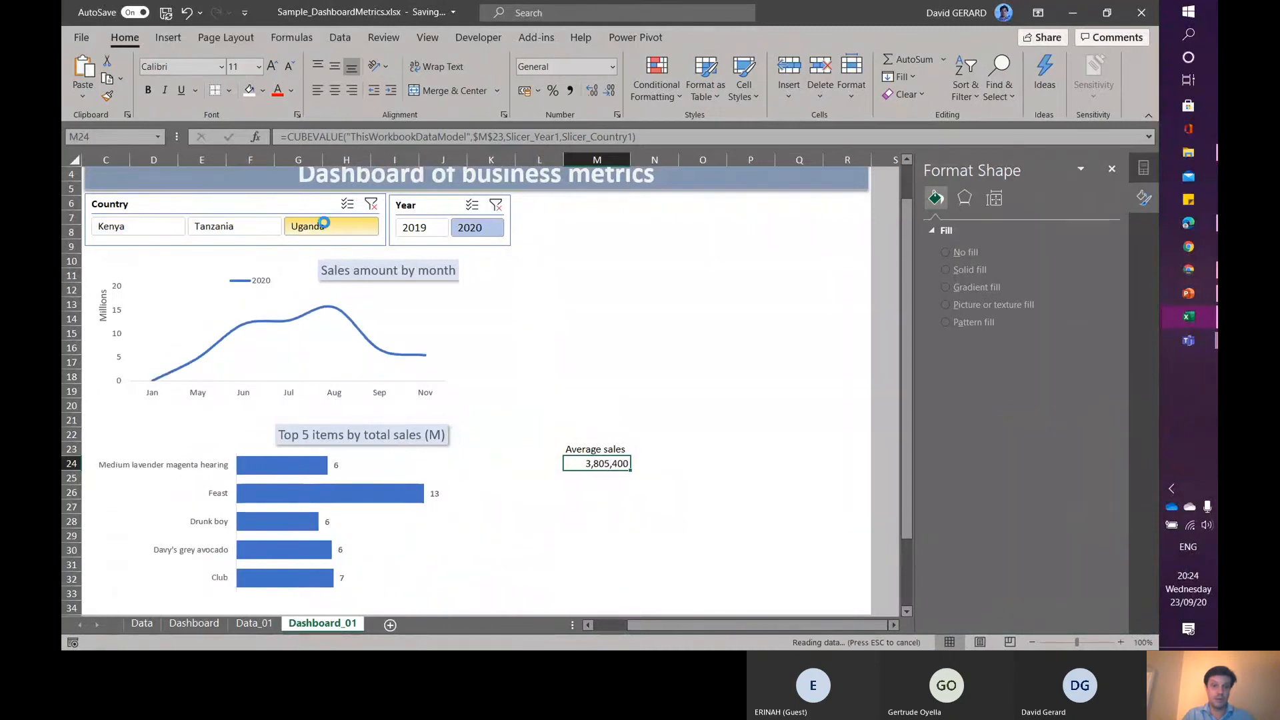
left_click(375, 206)
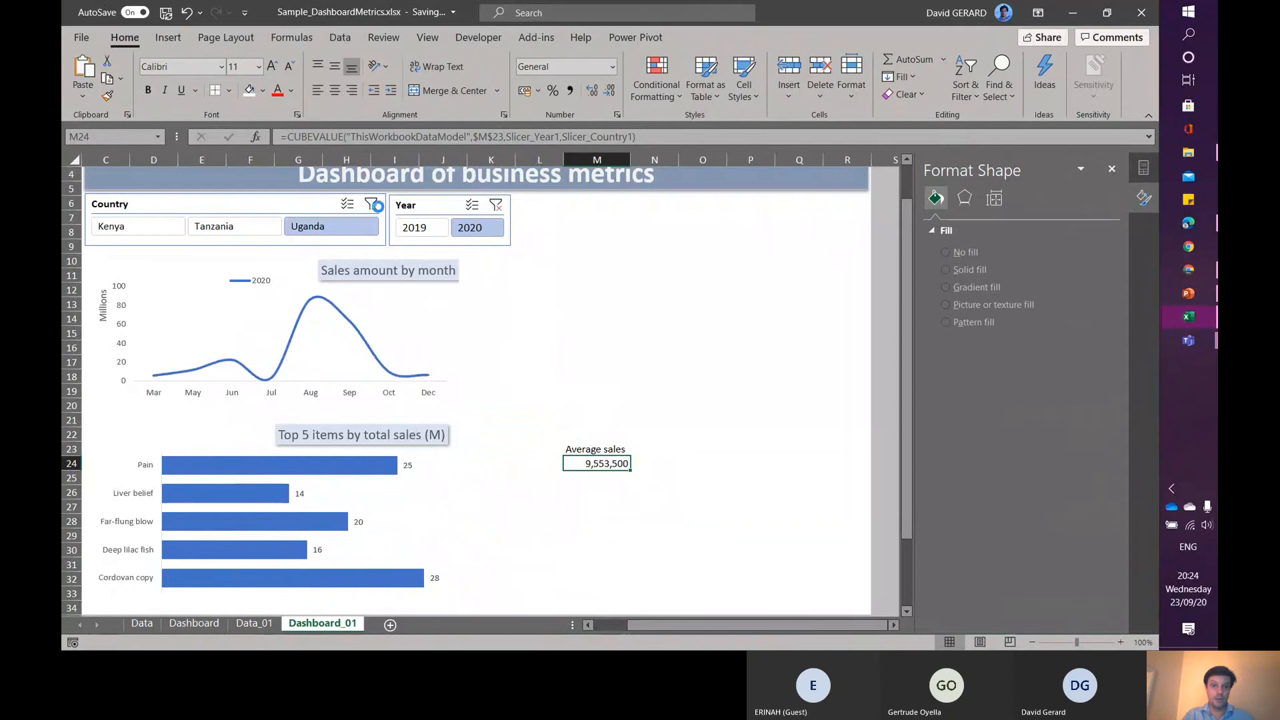
left_click(495, 205)
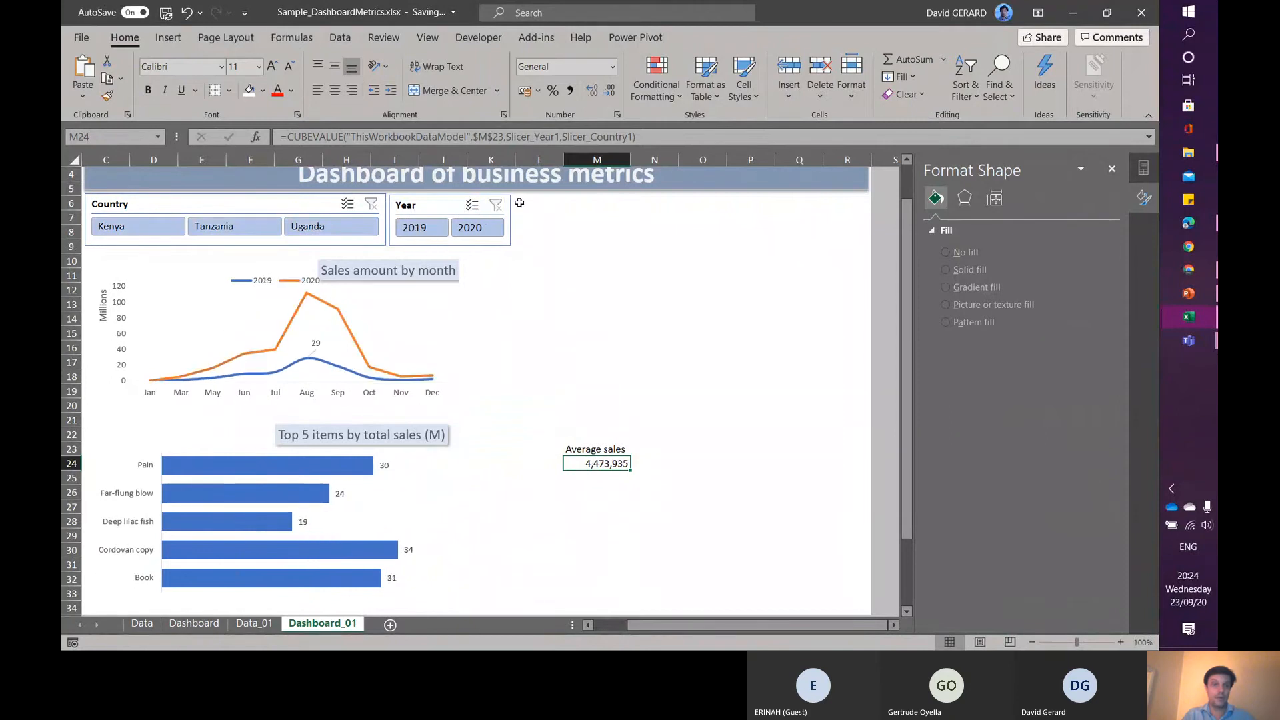
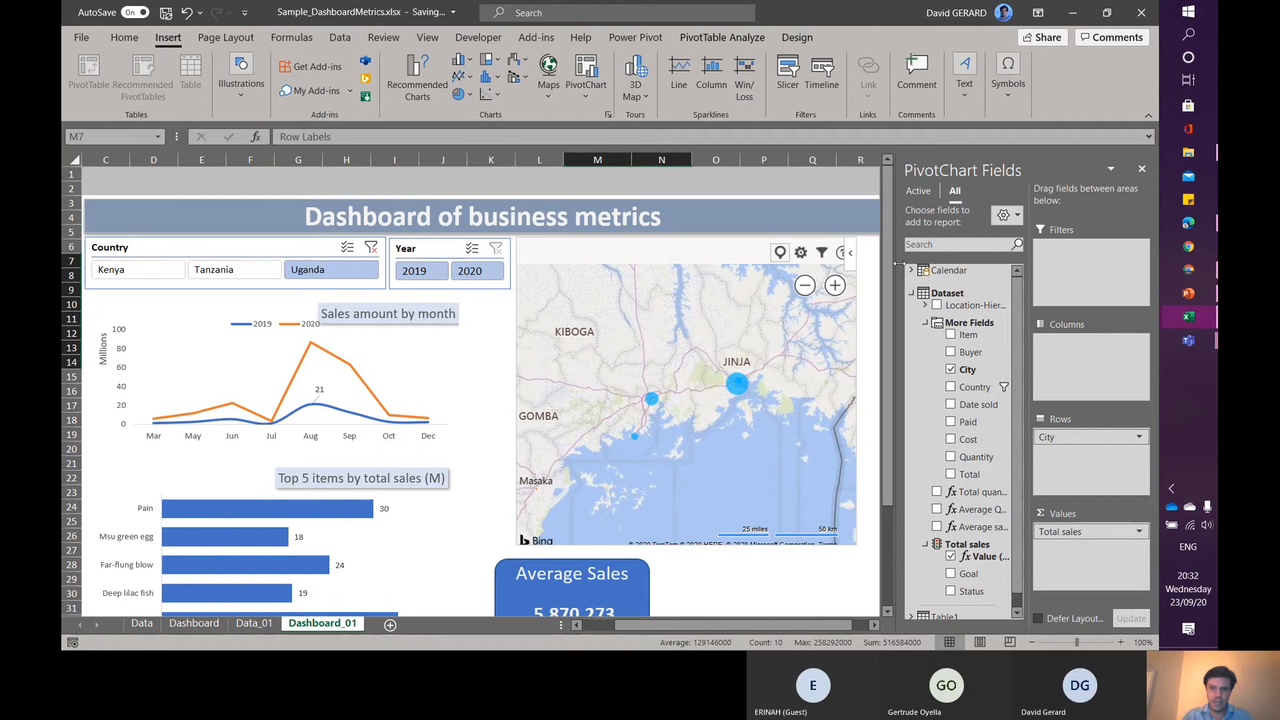
- Filter the dashboard through the Country slicer by Tanzania, Kenya, Tanzania again and finally Uganda
left_click_drag(892, 265, 890, 289)
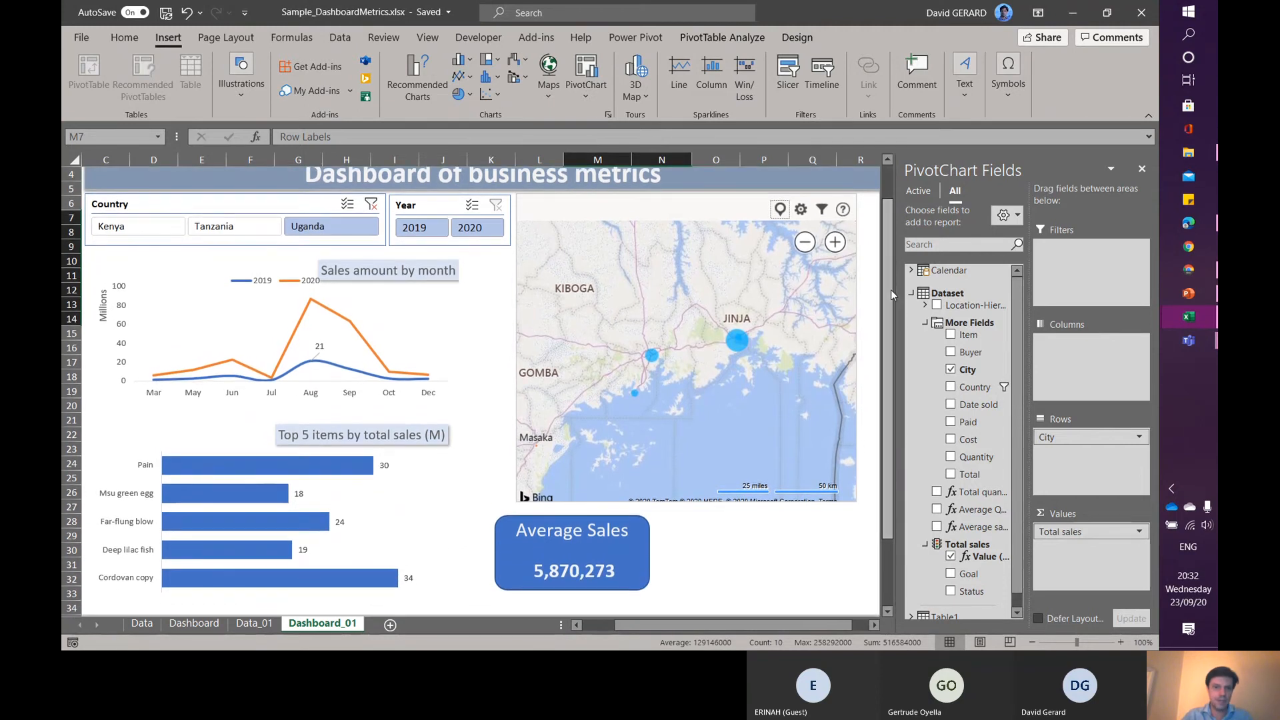
left_click(232, 227)
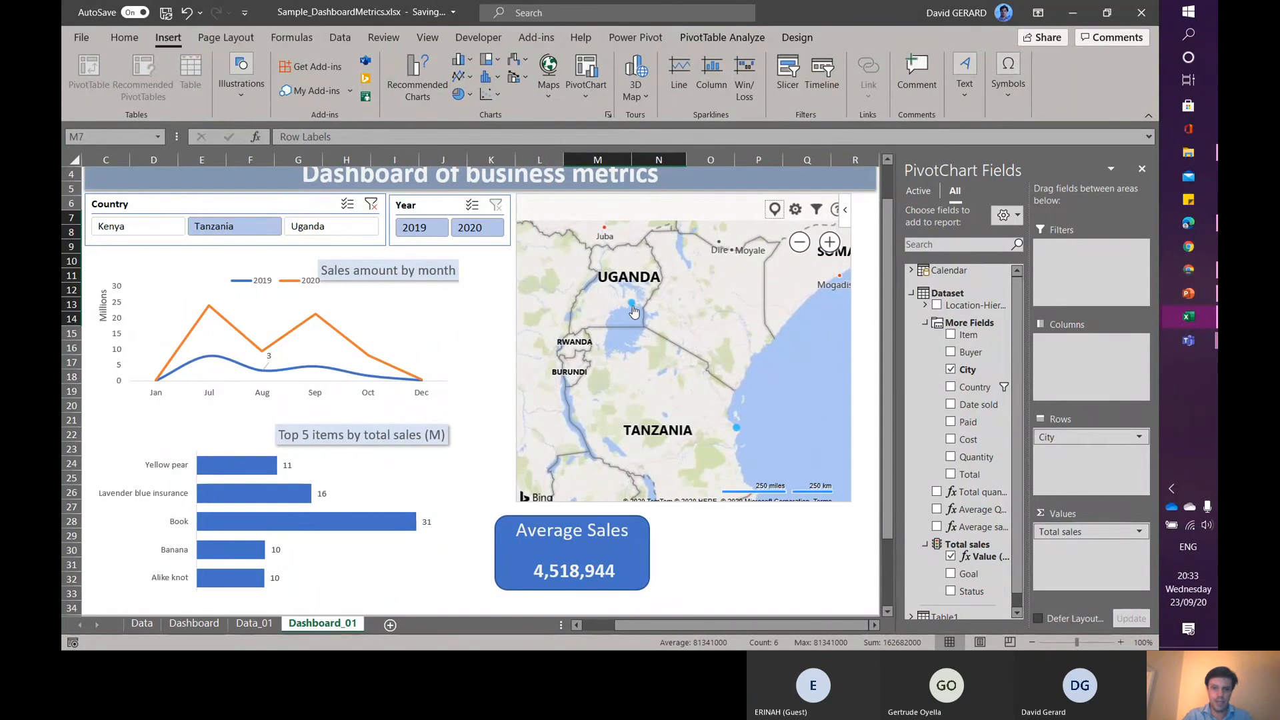
left_click(122, 226)
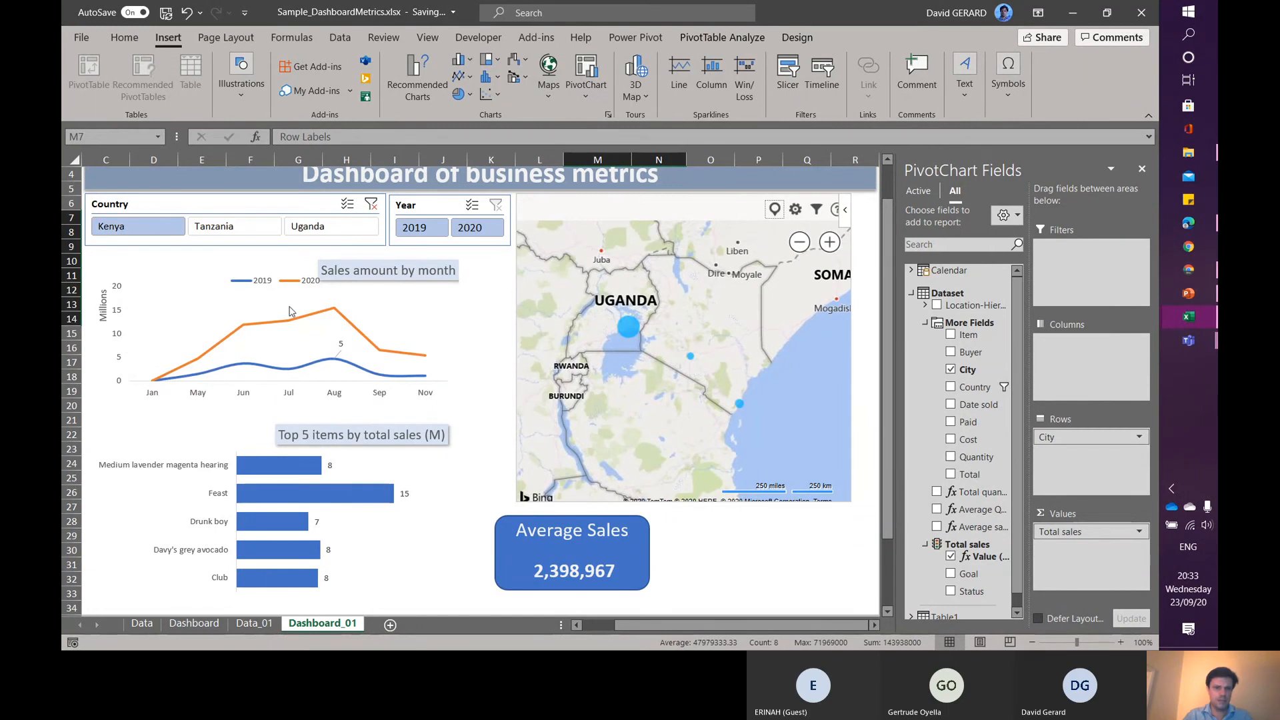
left_click(238, 226)
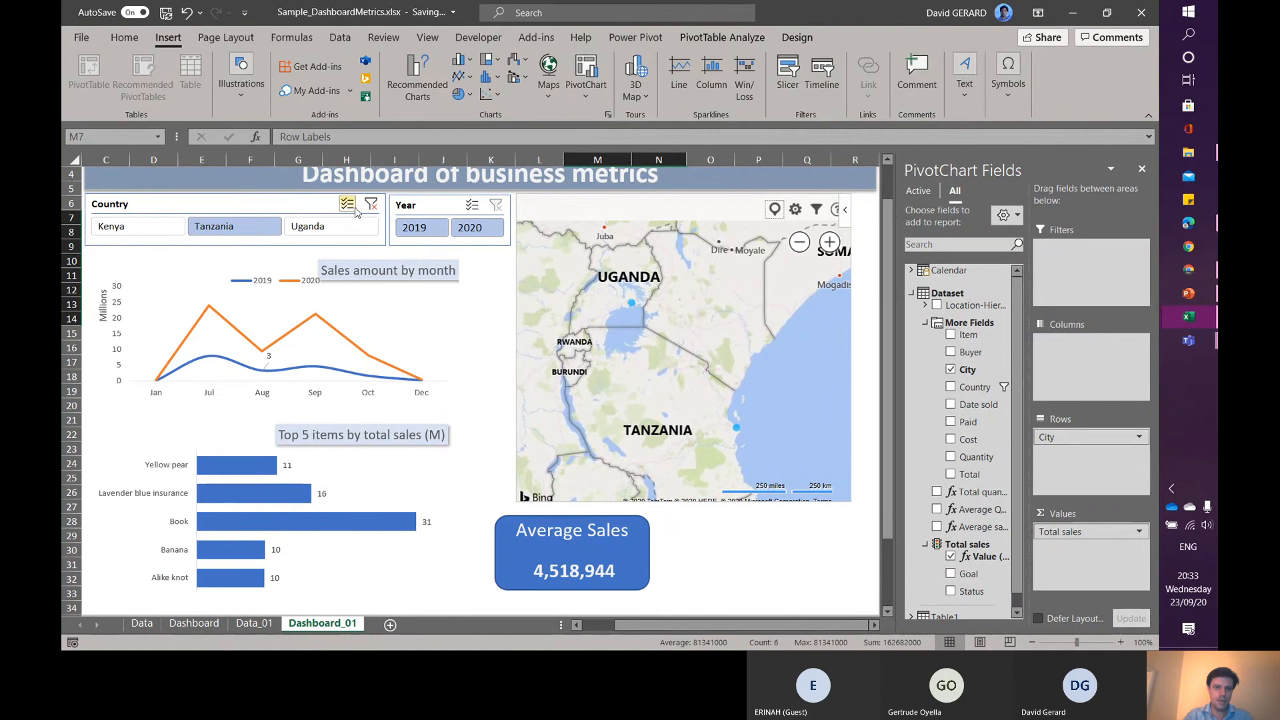
left_click(330, 233)
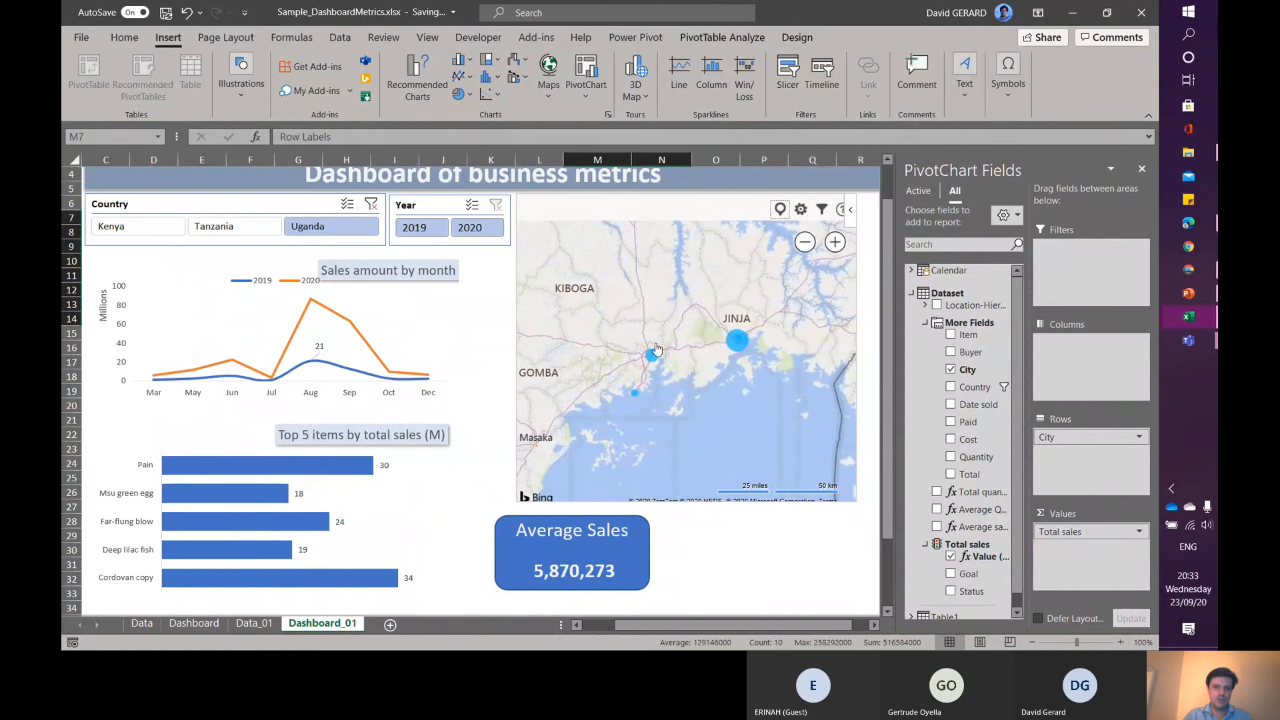
- Filter the dashboard through the Year slicer by 2019 and then by 2020
left_click(416, 228)
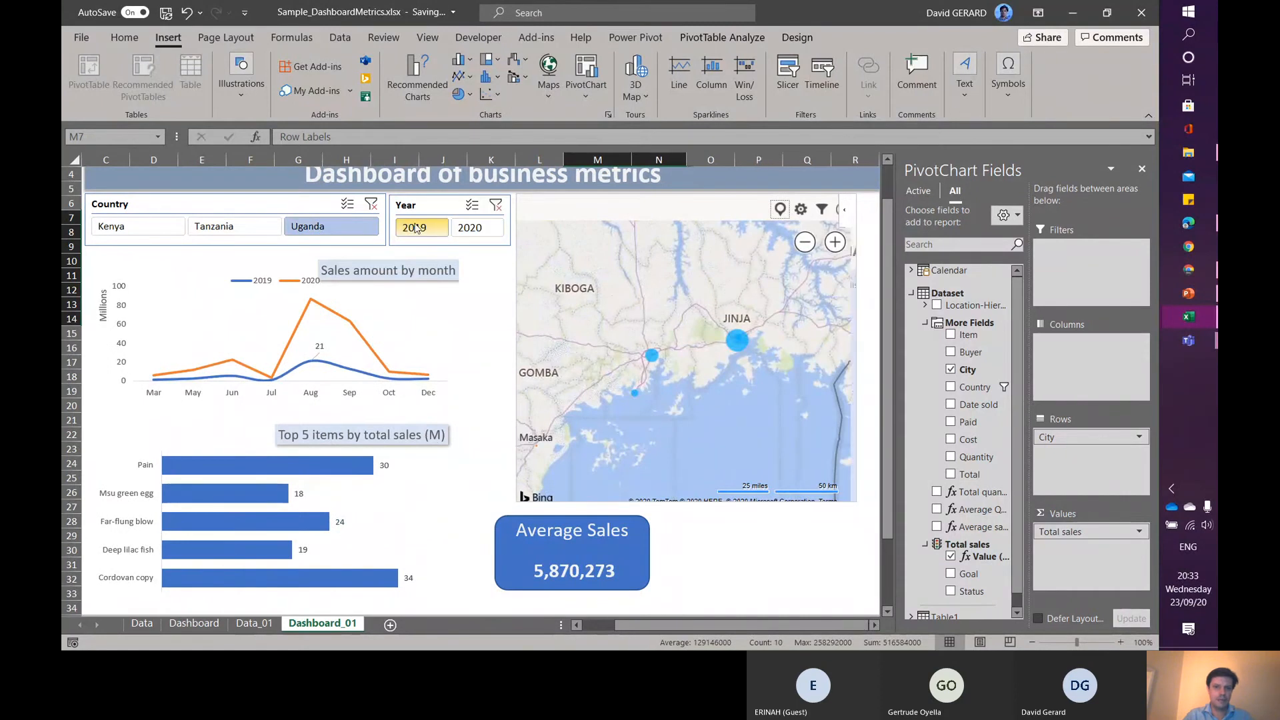
left_click(479, 229)
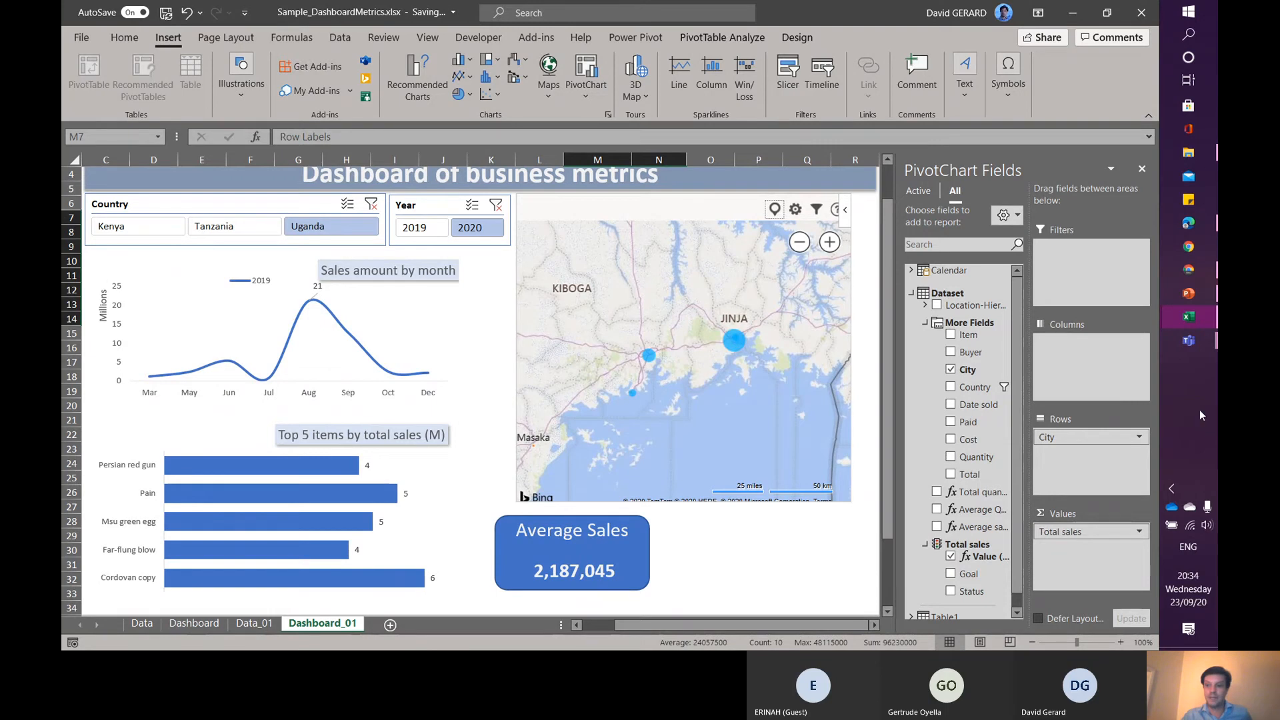
mouse_move(1193, 348)
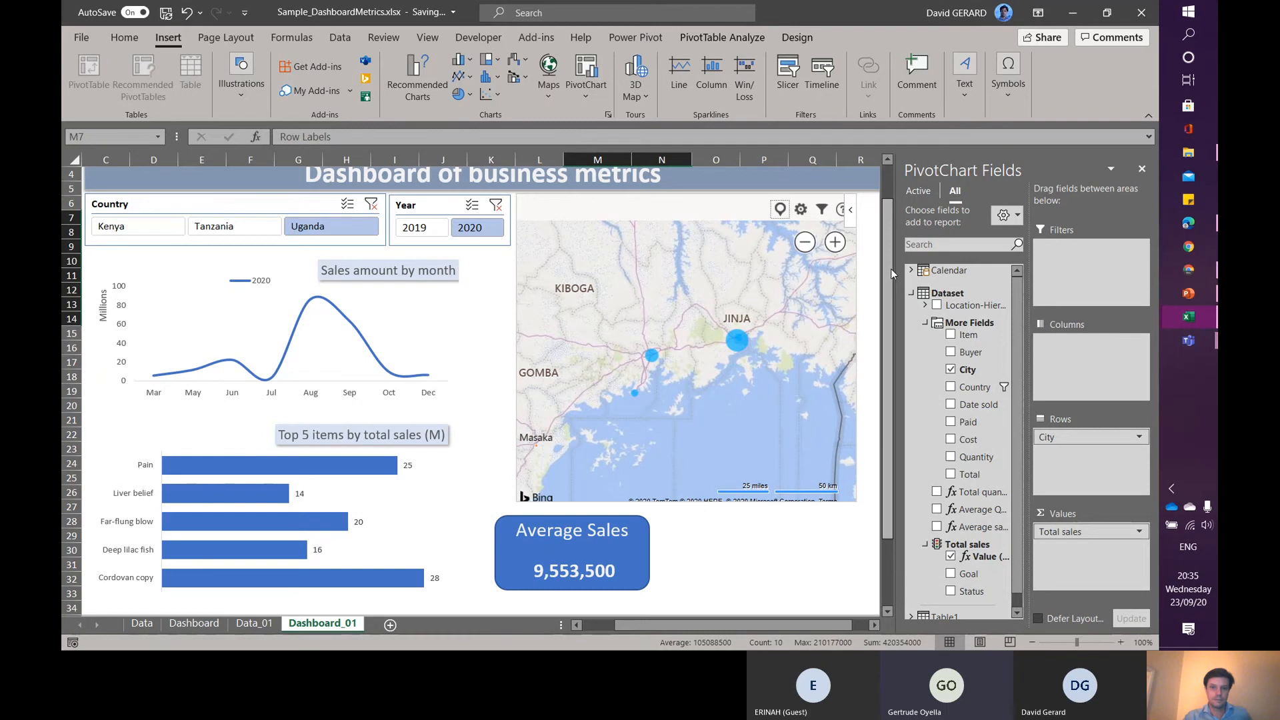
left_click_drag(891, 269, 892, 300)
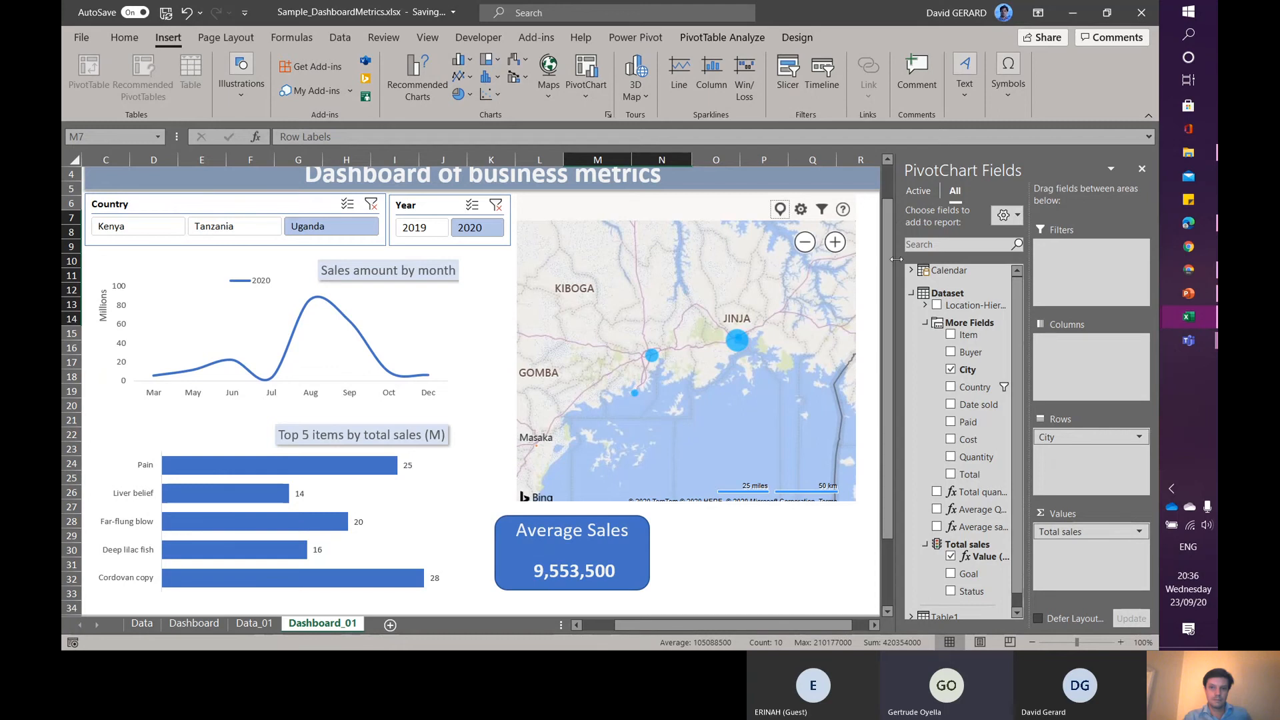
- Open the Power Pivot window to manage the workbook's data model
left_click(793, 38)
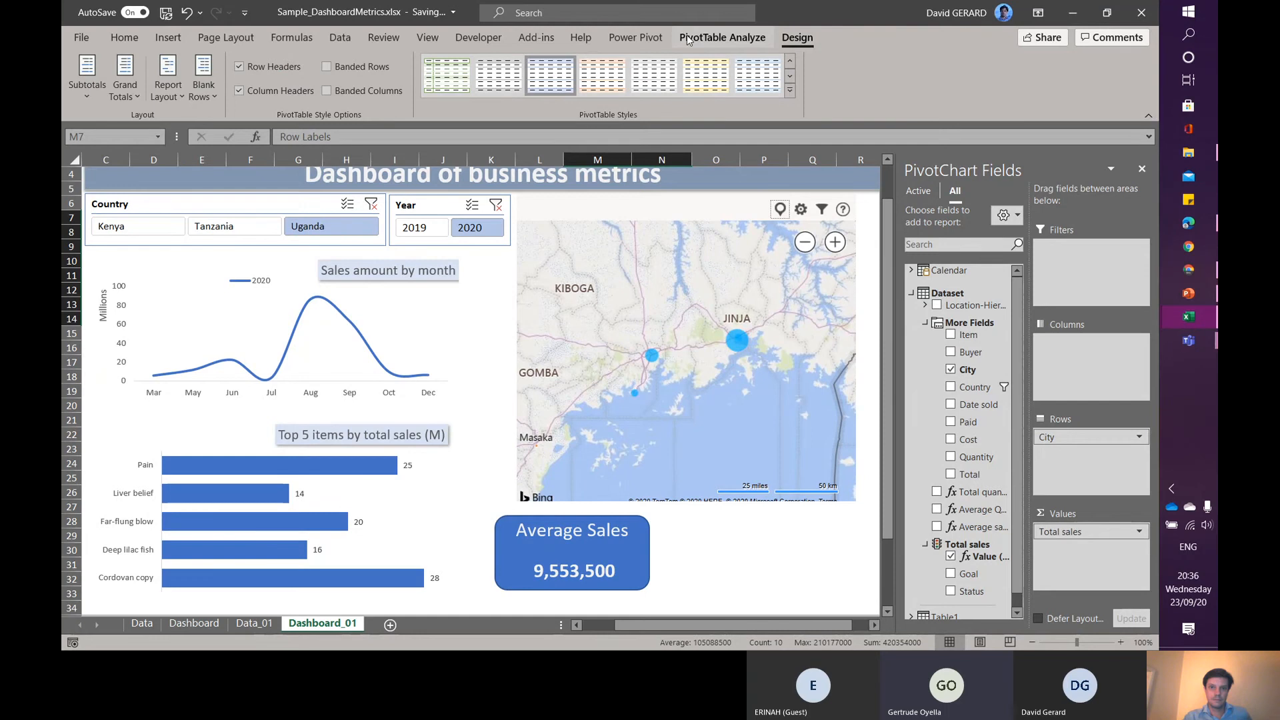
left_click(635, 39)
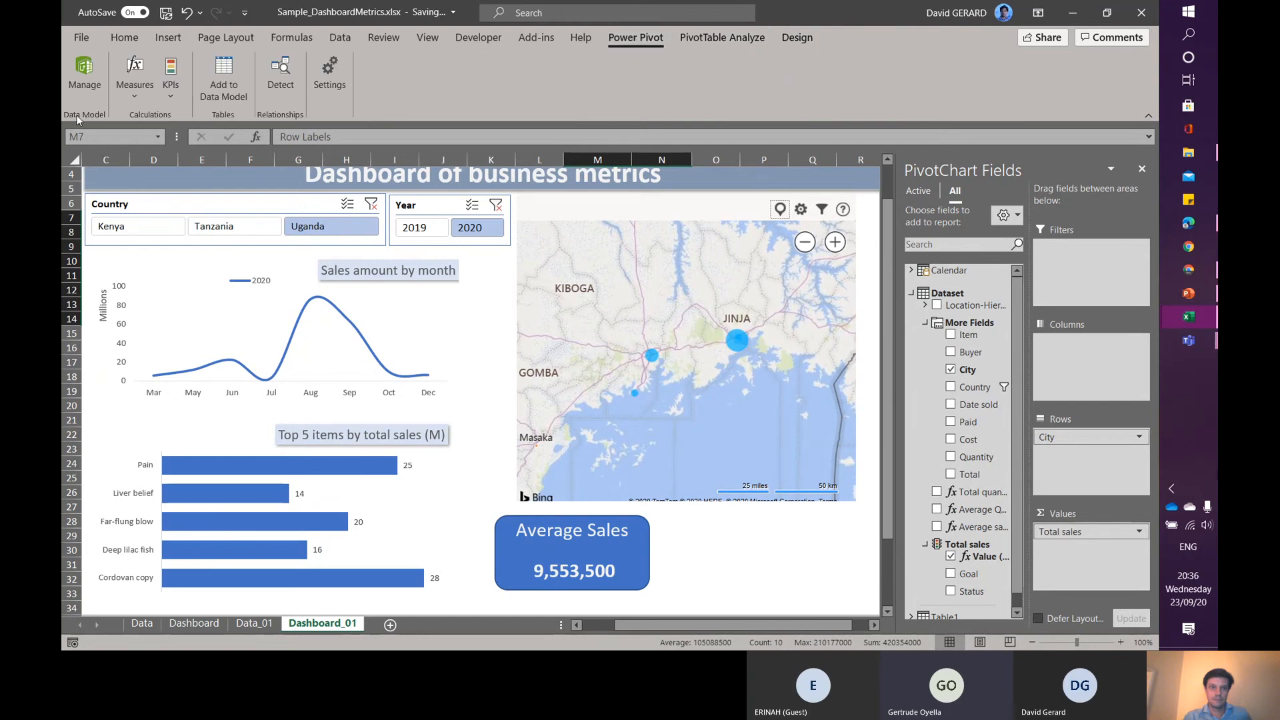
left_click(85, 71)
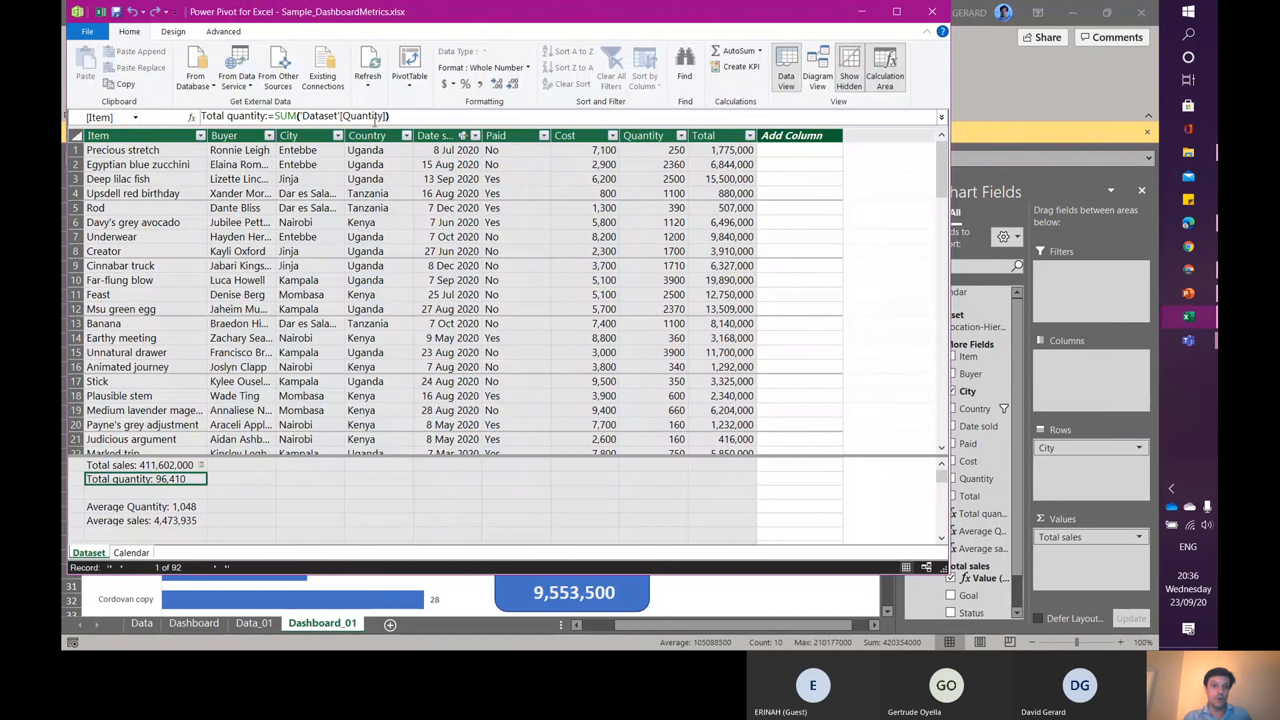
- Examine the Total quantity measure formula and reposition the Power Pivot window over the workbook
left_click_drag(392, 117, 201, 116)
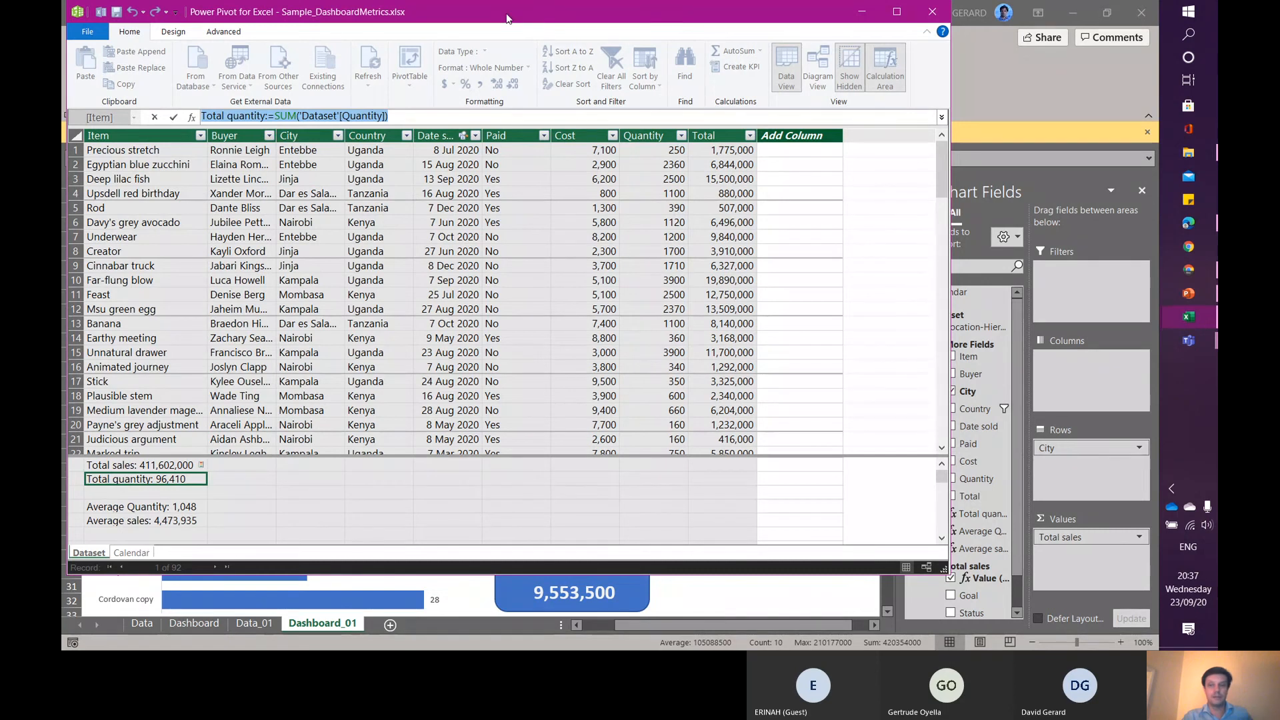
left_click_drag(508, 18, 622, 72)
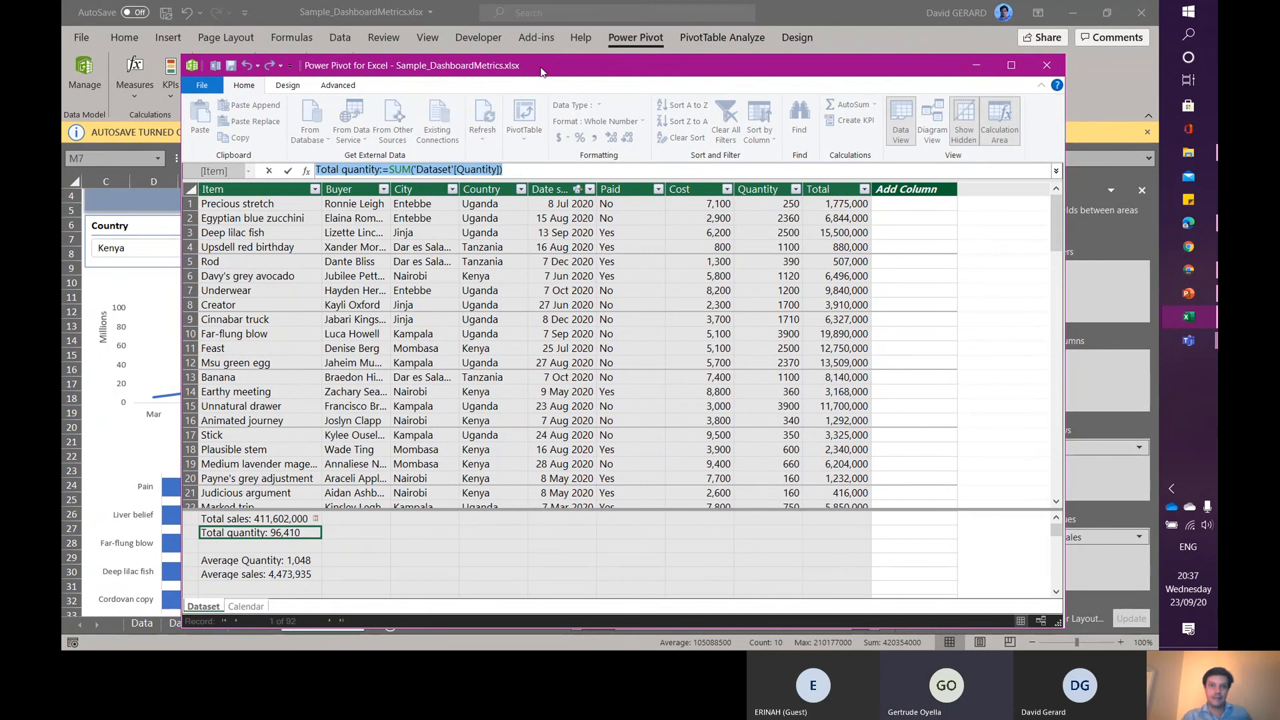
left_click_drag(541, 72, 585, 109)
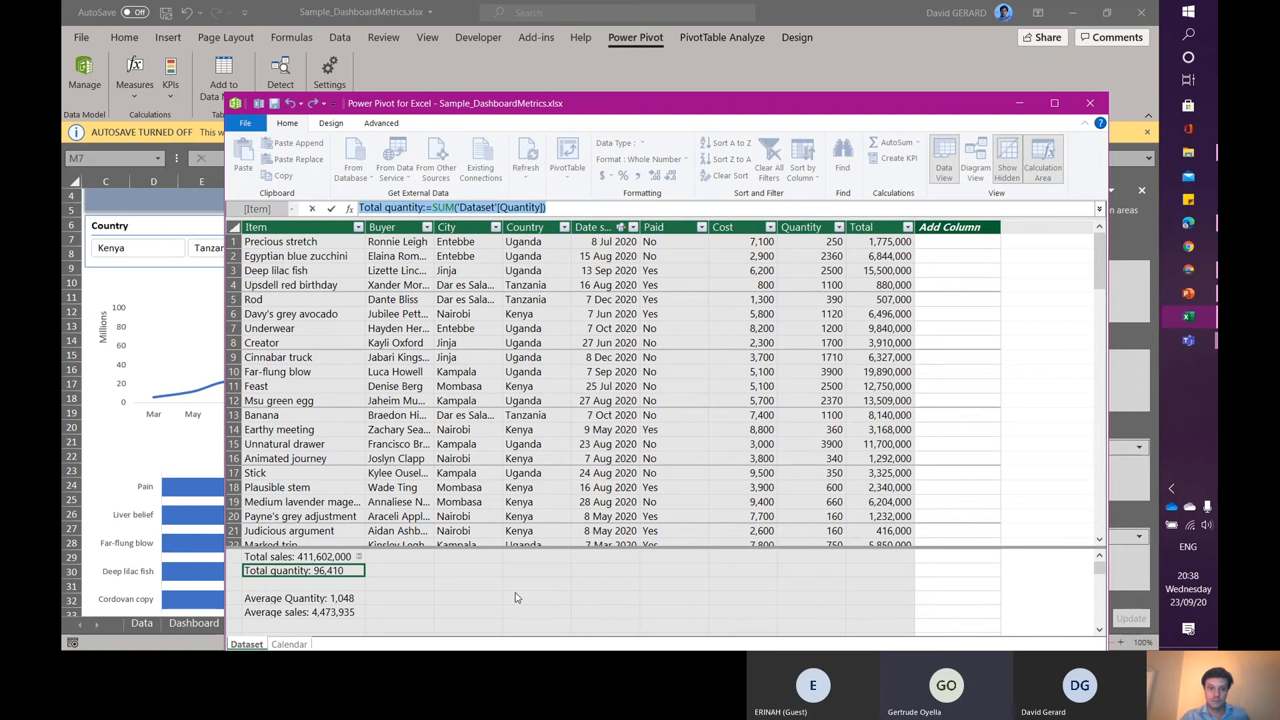
key("Escape")
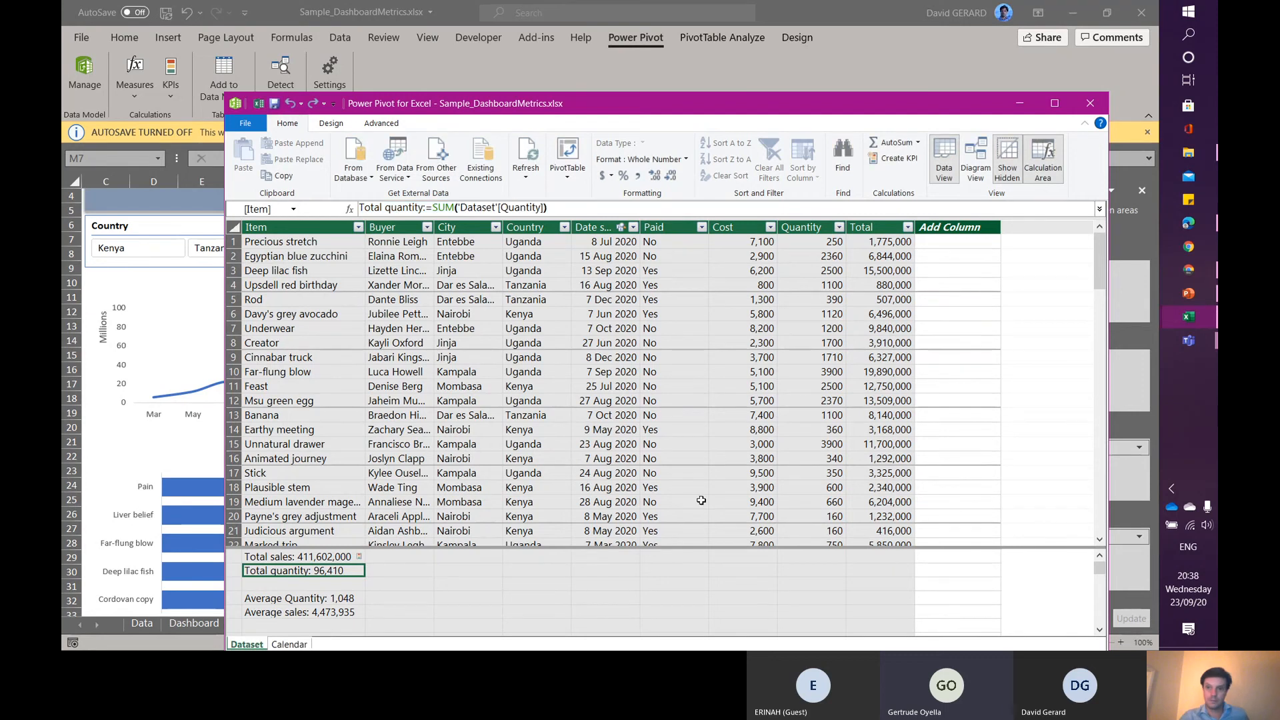
- Switch to Diagram View and inspect the relationship between the Dataset and Calendar tables
left_click(977, 156)
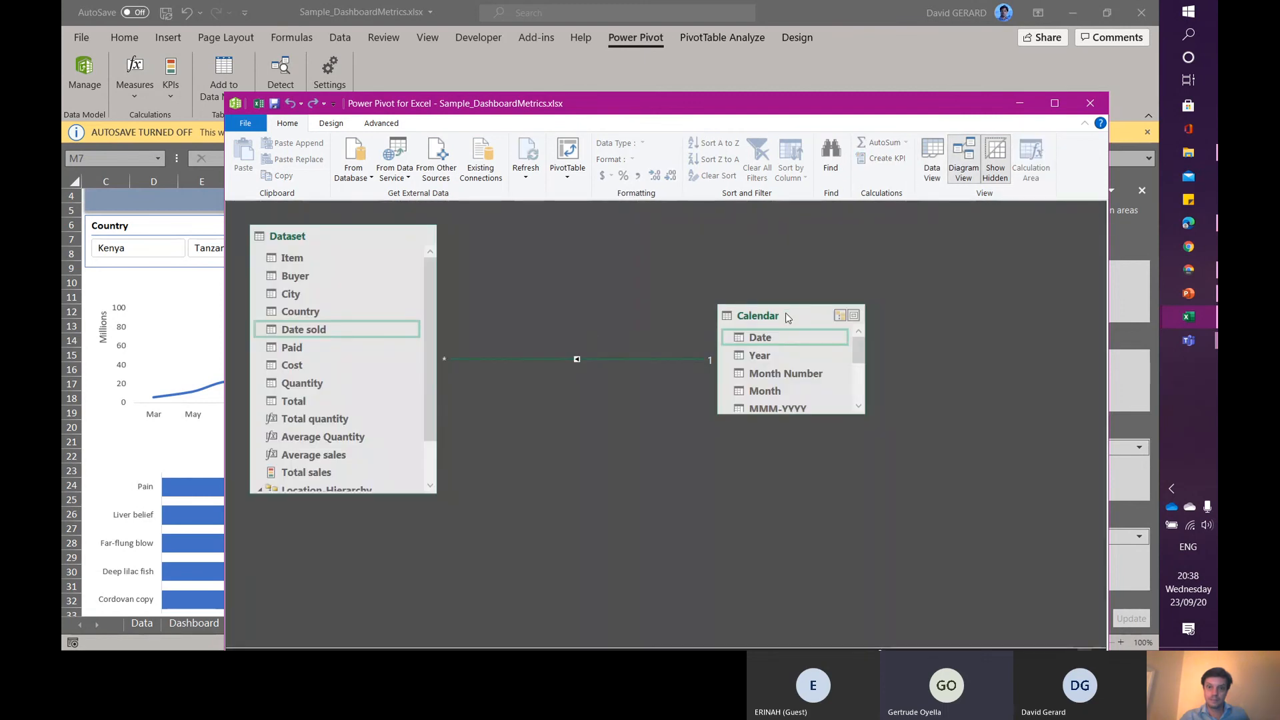
left_click_drag(785, 309, 657, 247)
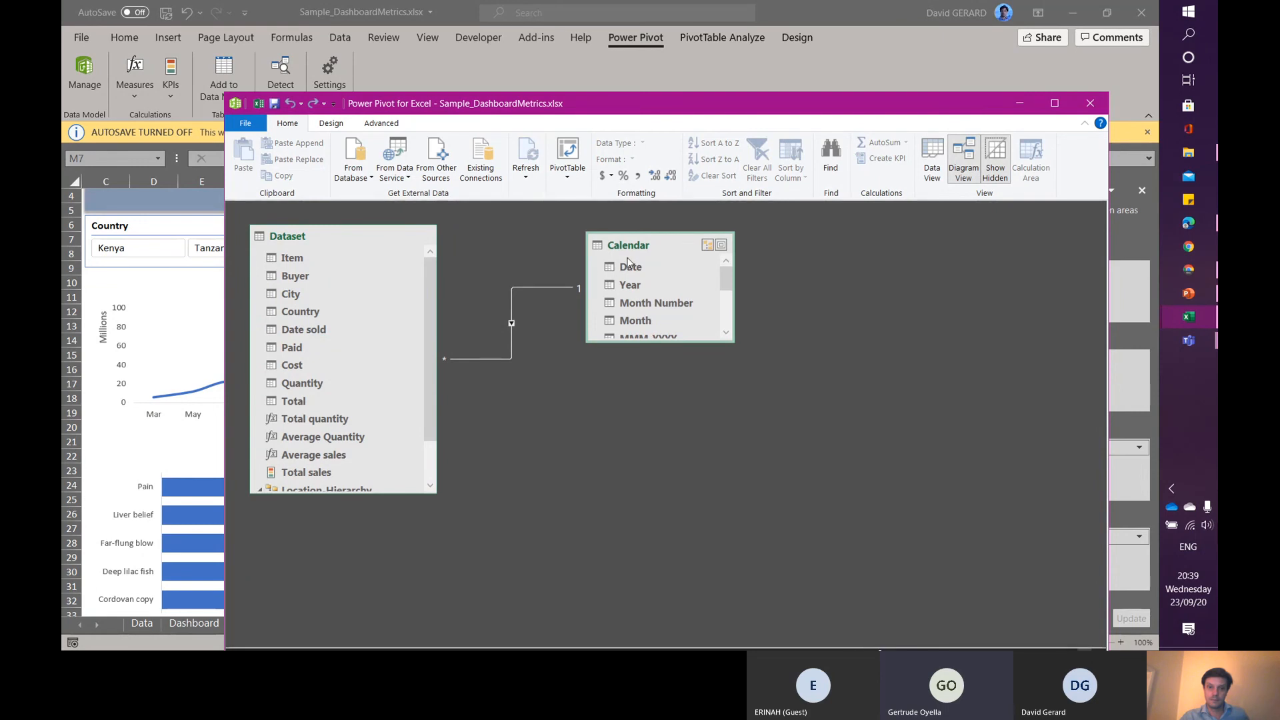
left_click(567, 287)
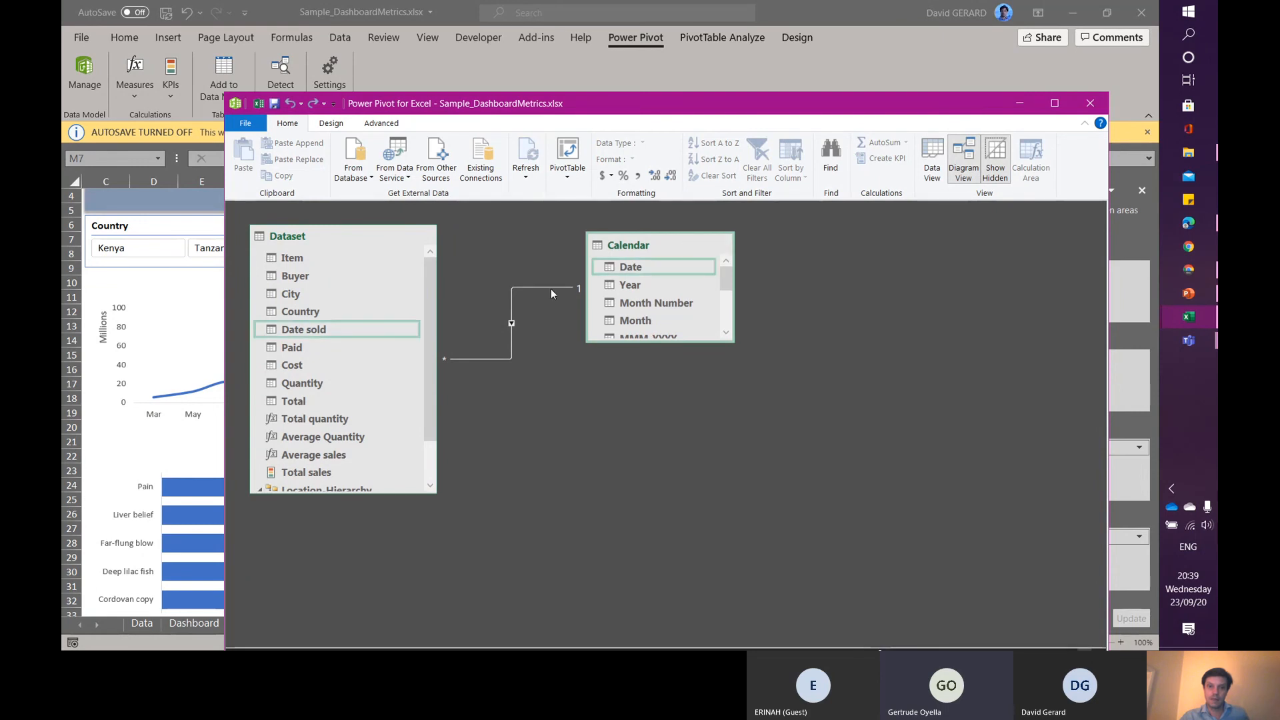
left_click(538, 327)
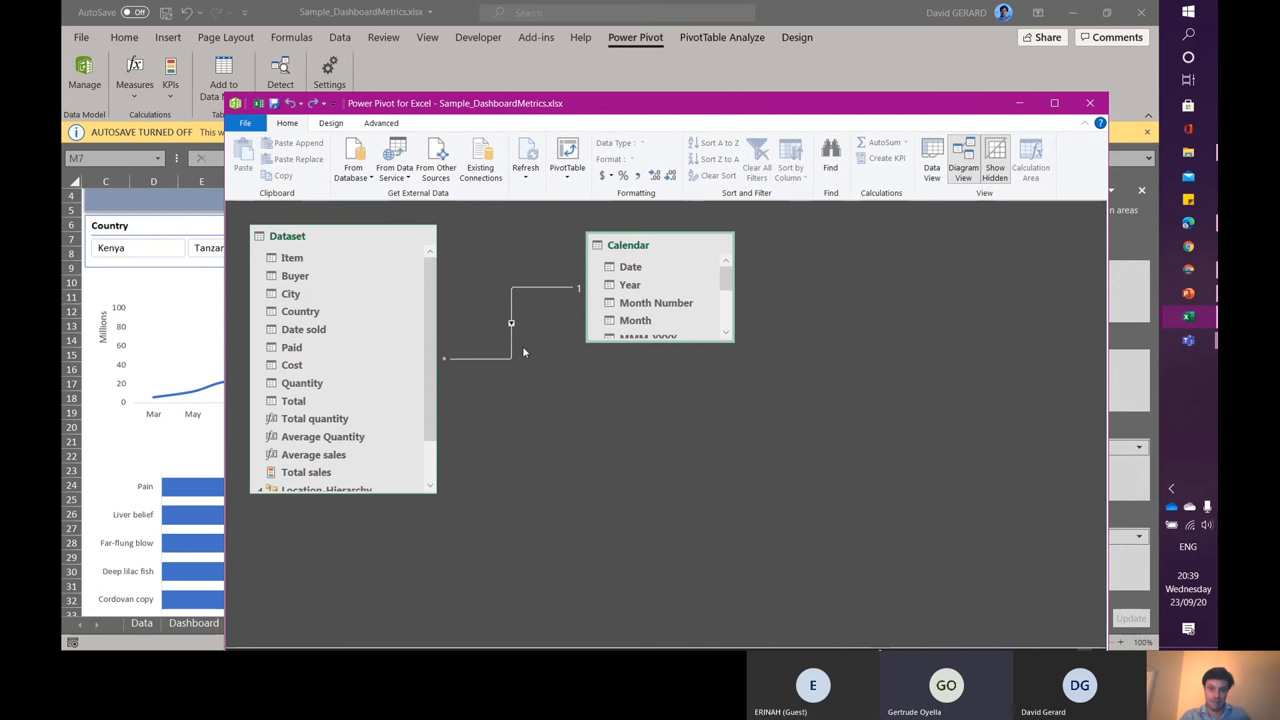
left_click(512, 323)
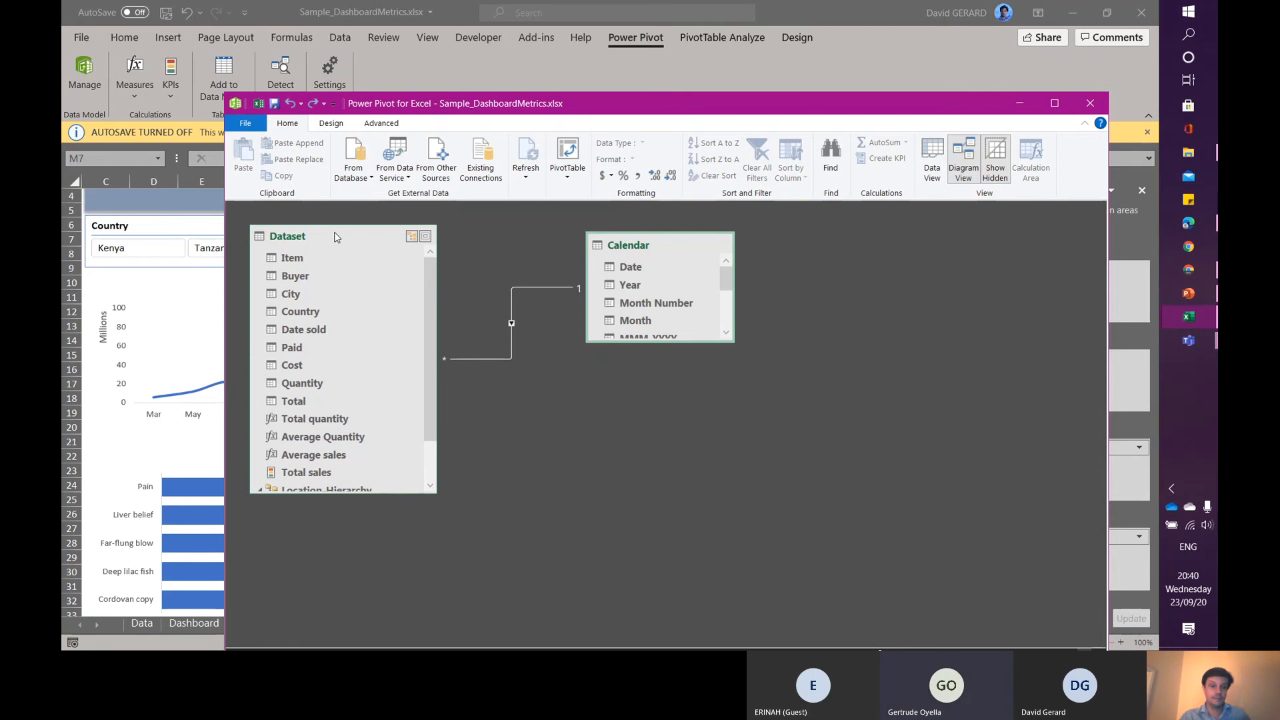
- Rearrange and enlarge the Dataset and Calendar tables in the diagram so all their fields show
left_click_drag(319, 238, 320, 275)
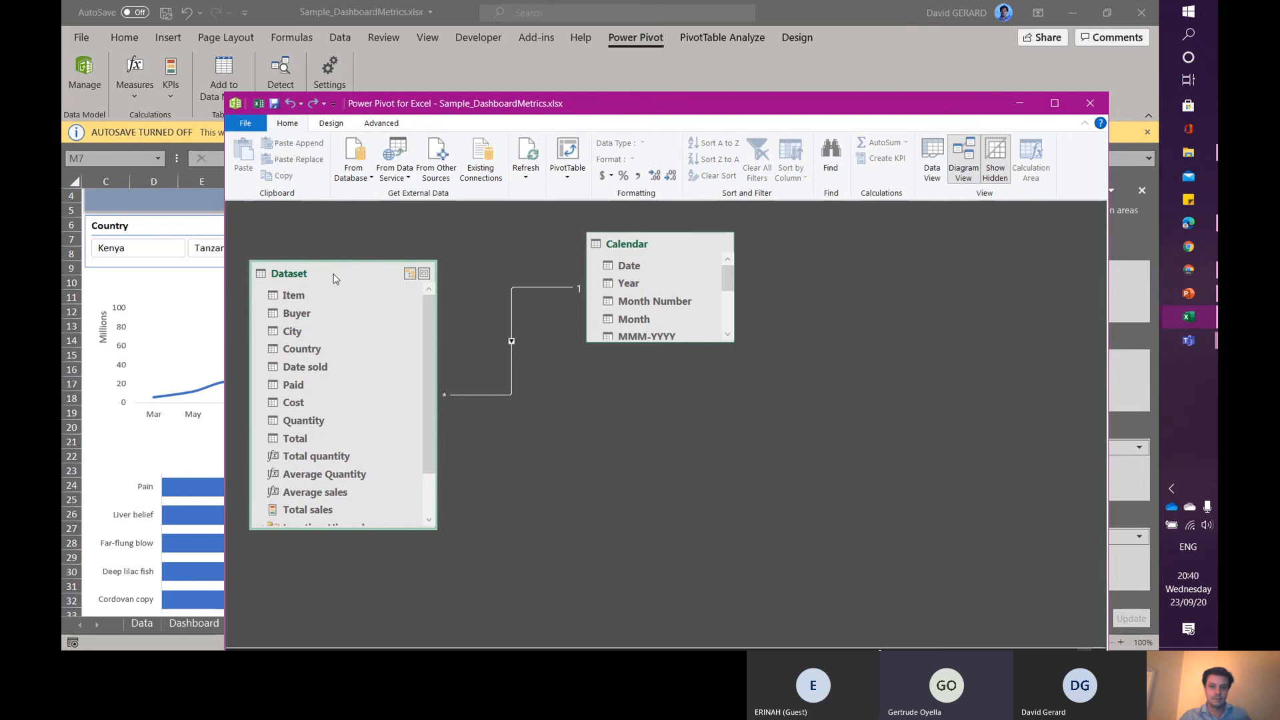
left_click(647, 245)
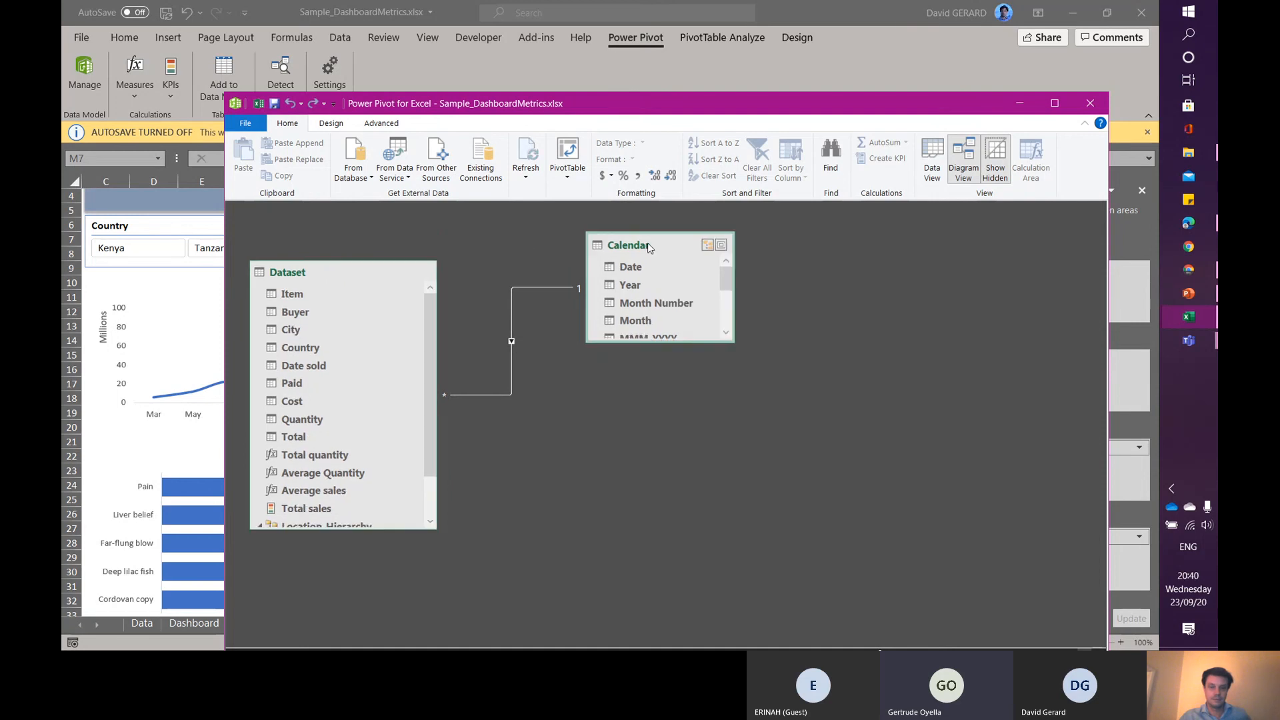
mouse_move(647, 245)
left_mouse_down()
mouse_move(633, 237)
mouse_move(656, 249)
left_mouse_up()
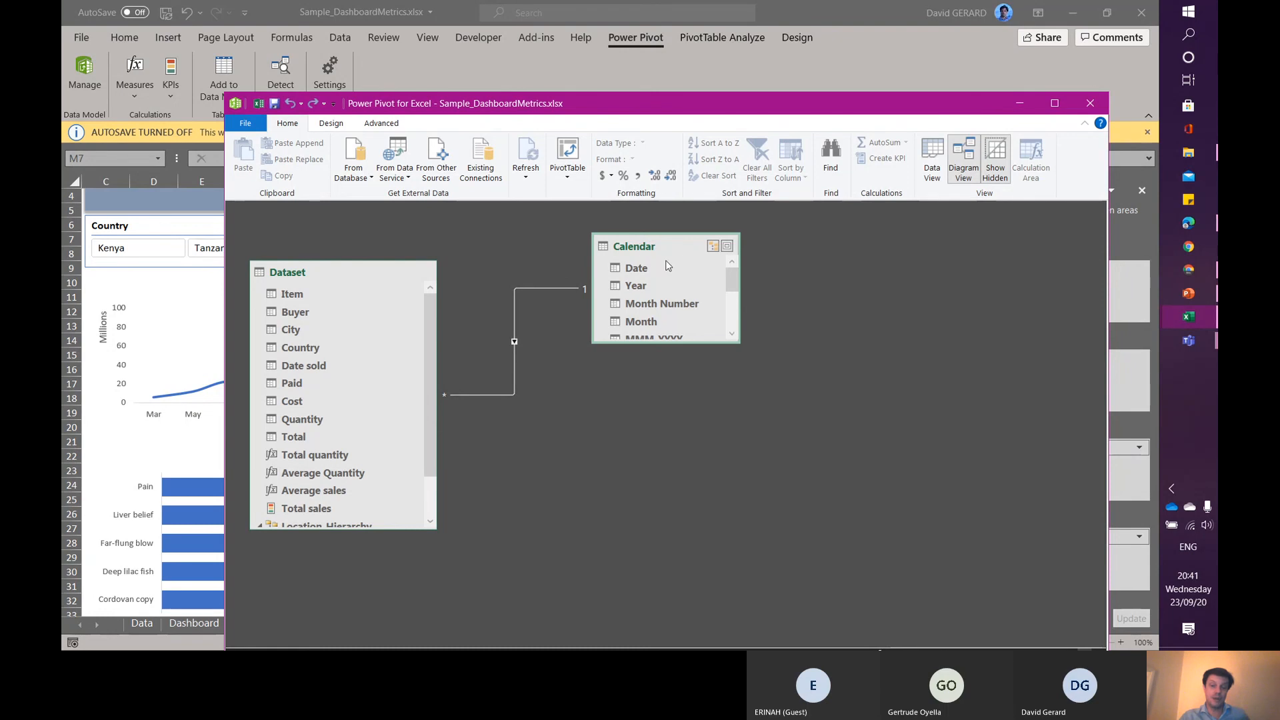
left_click_drag(742, 341, 772, 469)
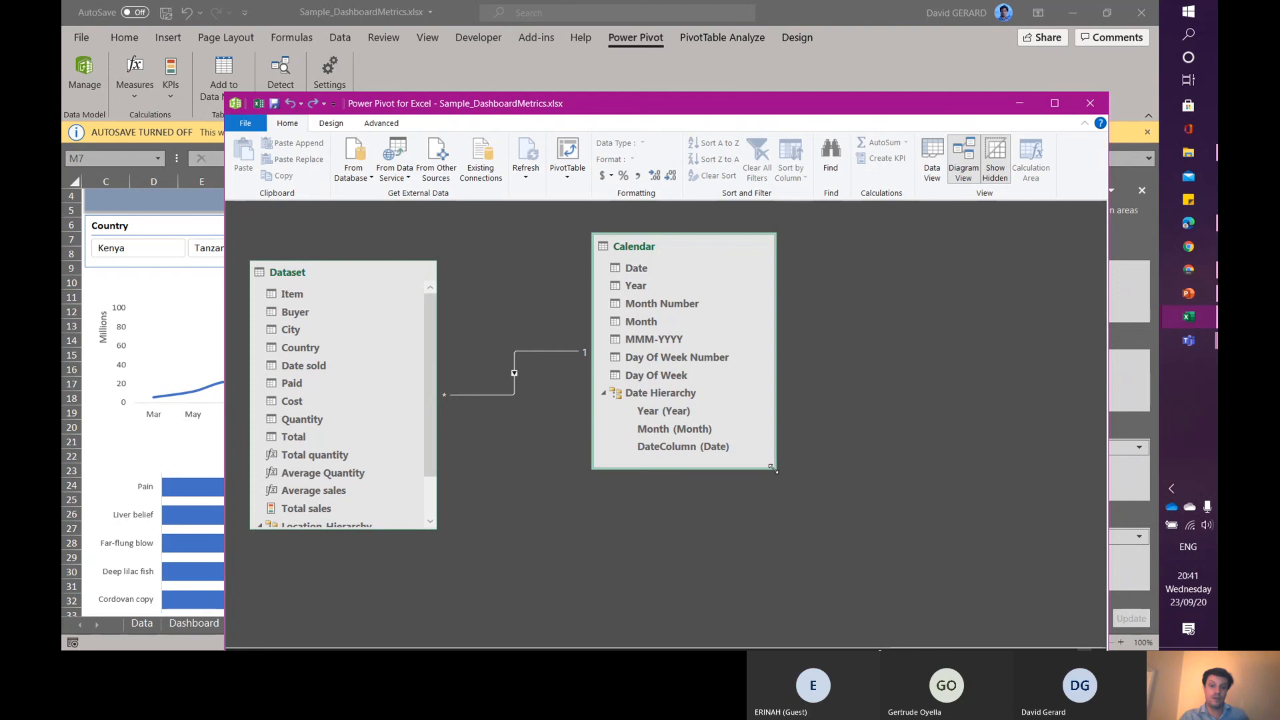
left_click(582, 354)
left_click_drag(435, 528, 477, 591)
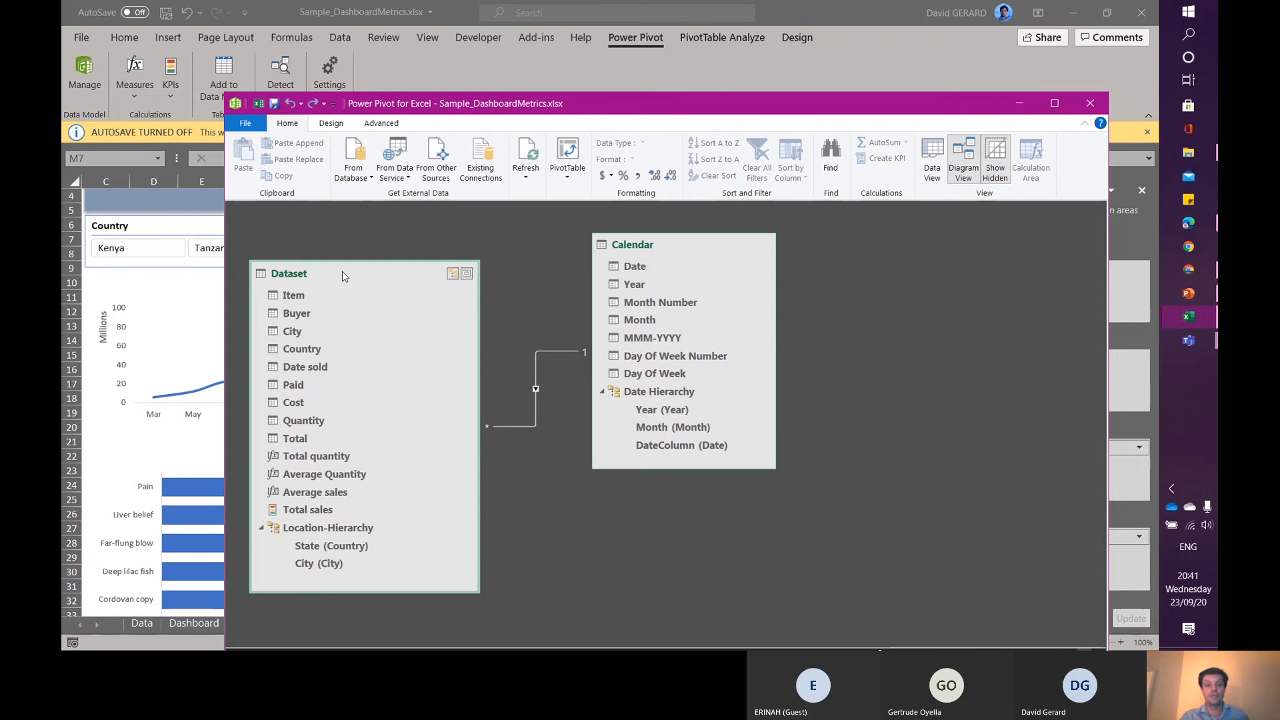
left_click_drag(342, 271, 392, 303)
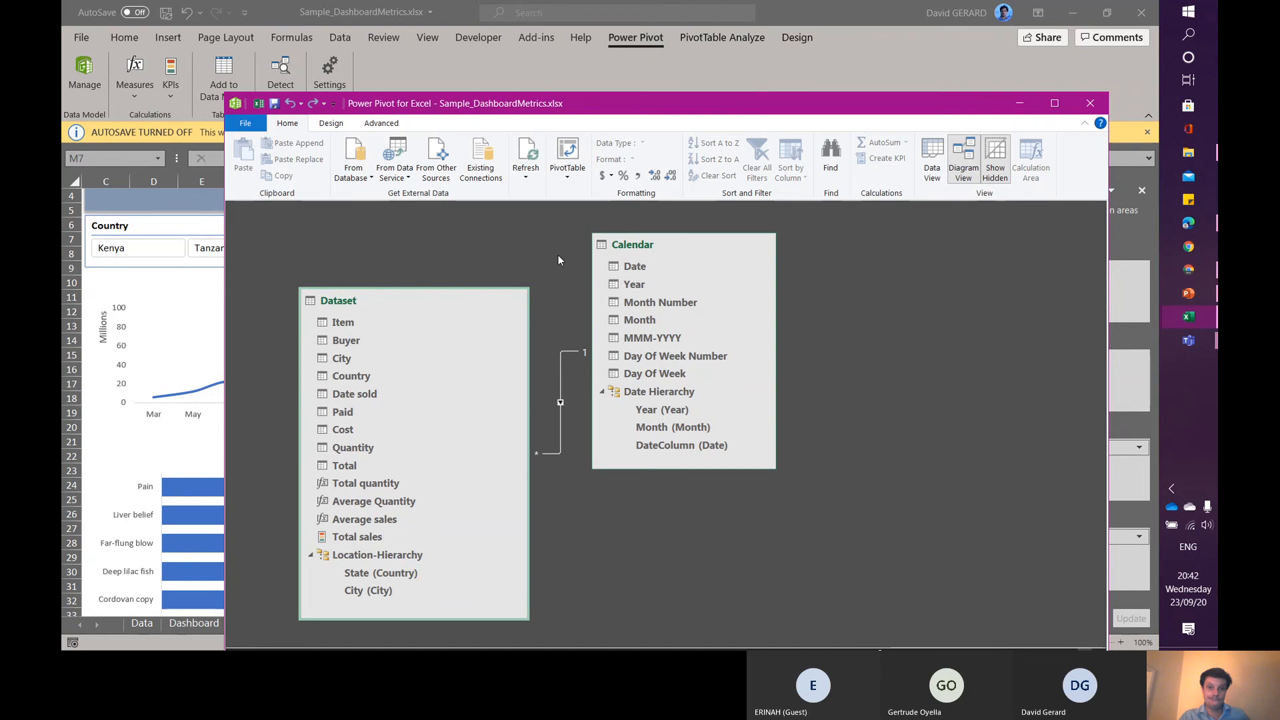
left_click_drag(716, 242, 844, 255)
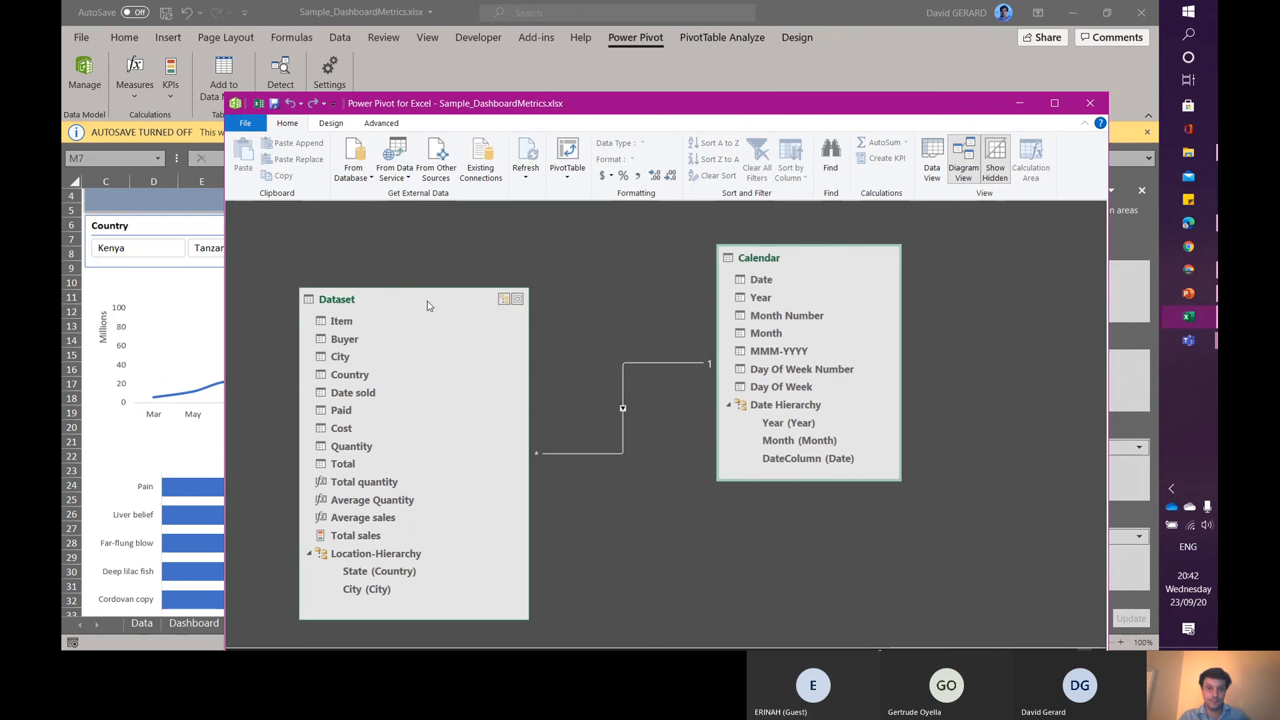
left_click_drag(428, 302, 561, 241)
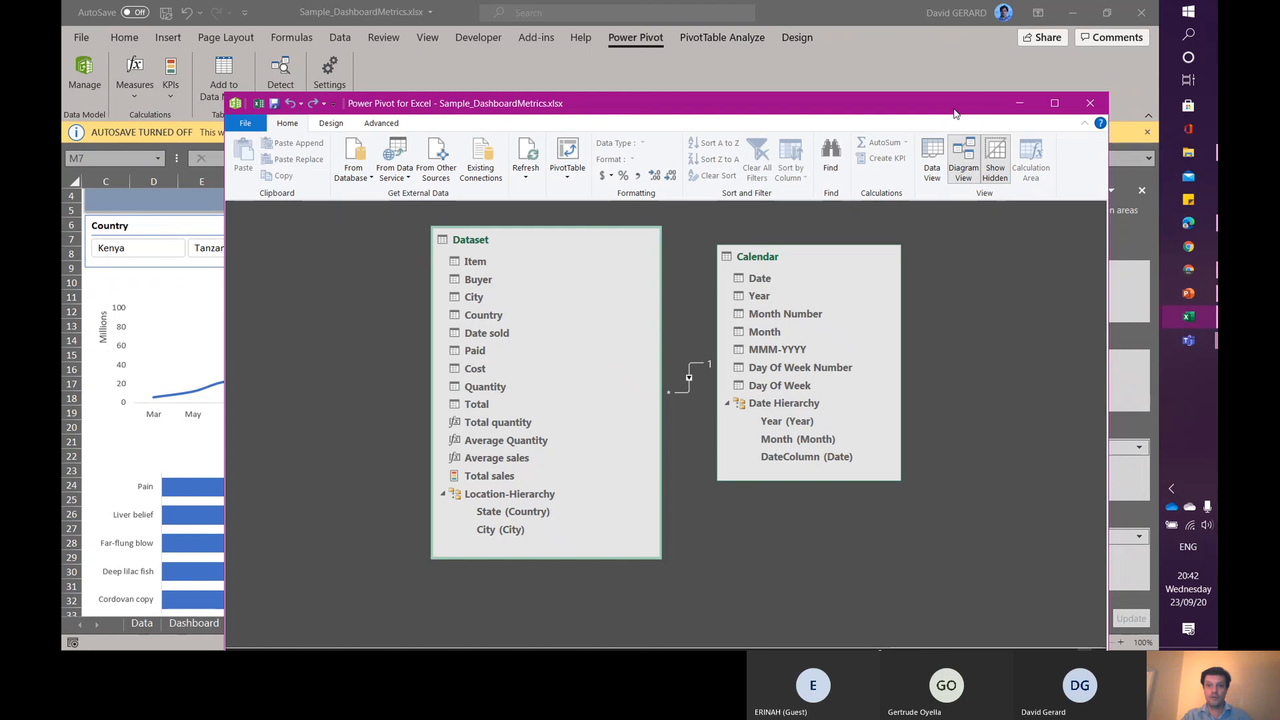
- Switch to the browser and open the Microsoft Business Intelligence - Uganda Group Meetup page
left_click(1188, 248)
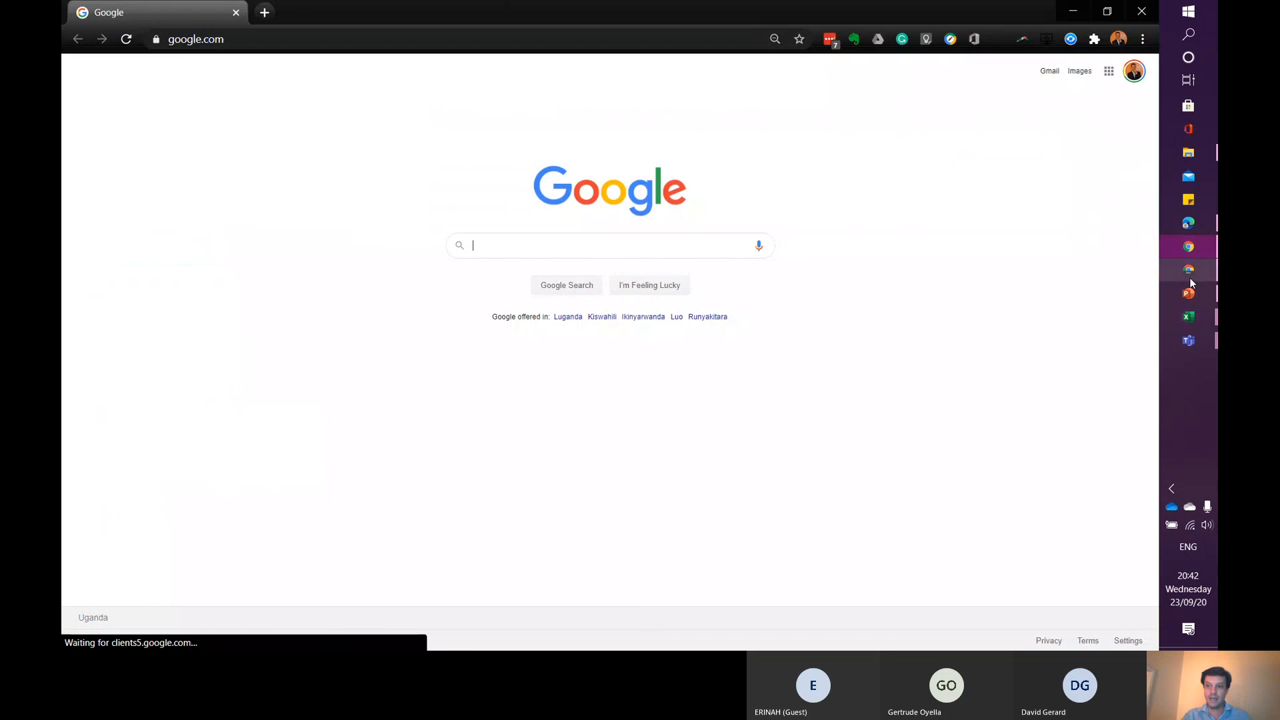
left_click(1060, 280)
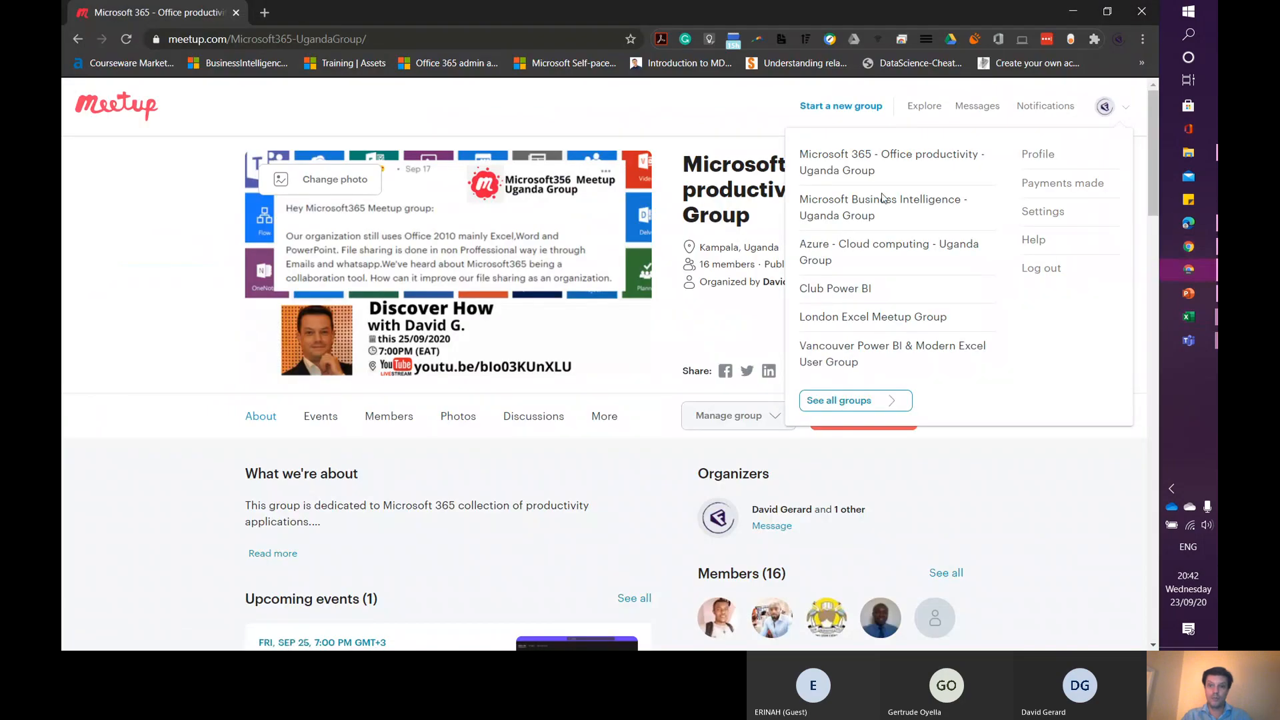
left_click(856, 208)
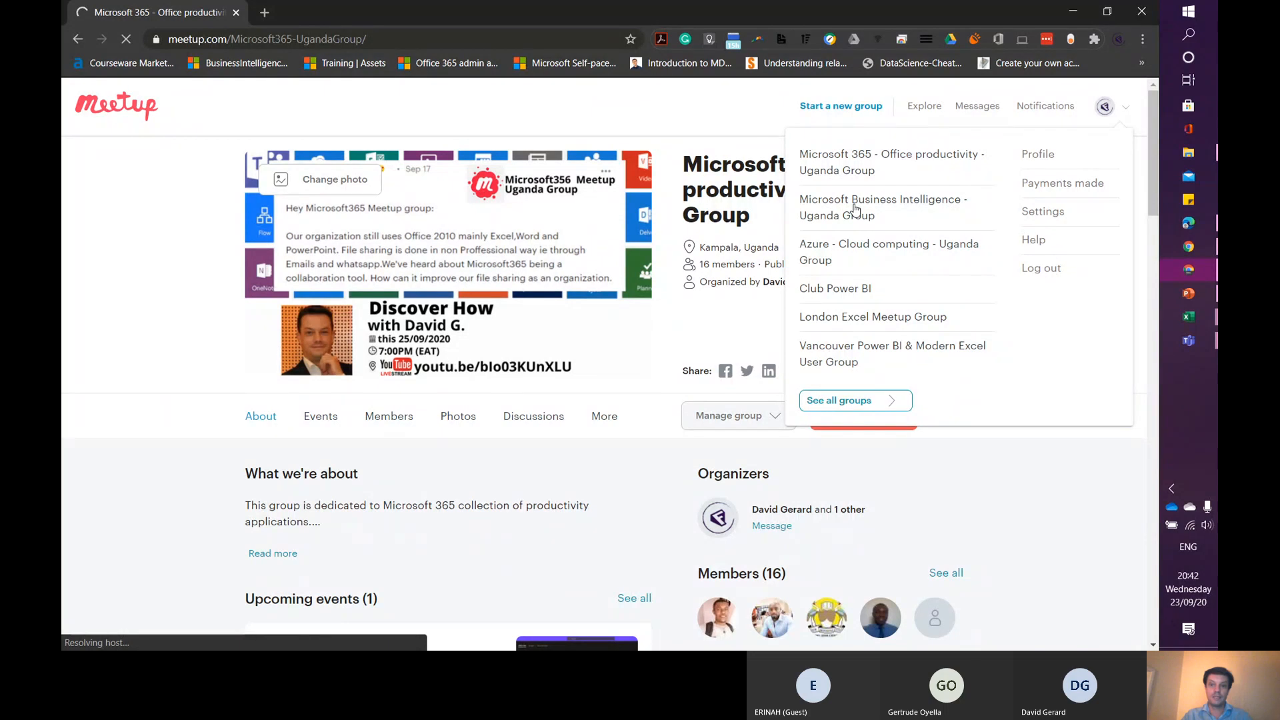
left_click(856, 209)
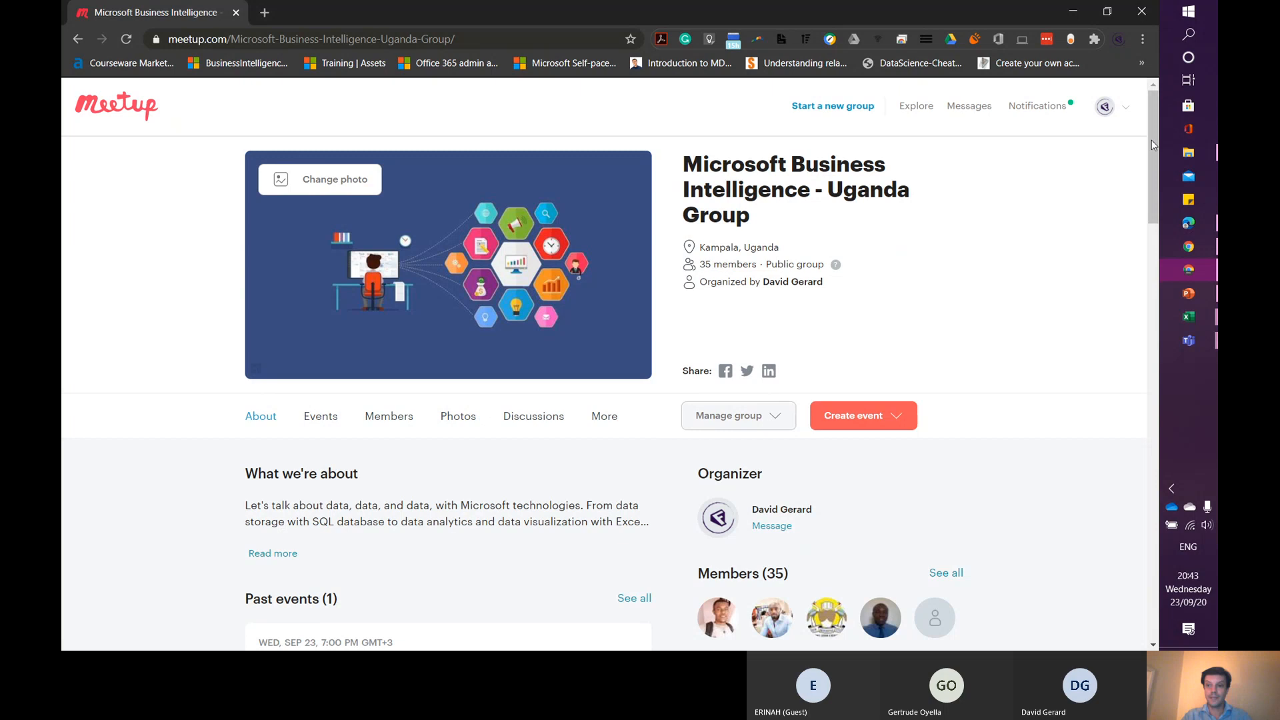
left_click_drag(1155, 138, 1151, 232)
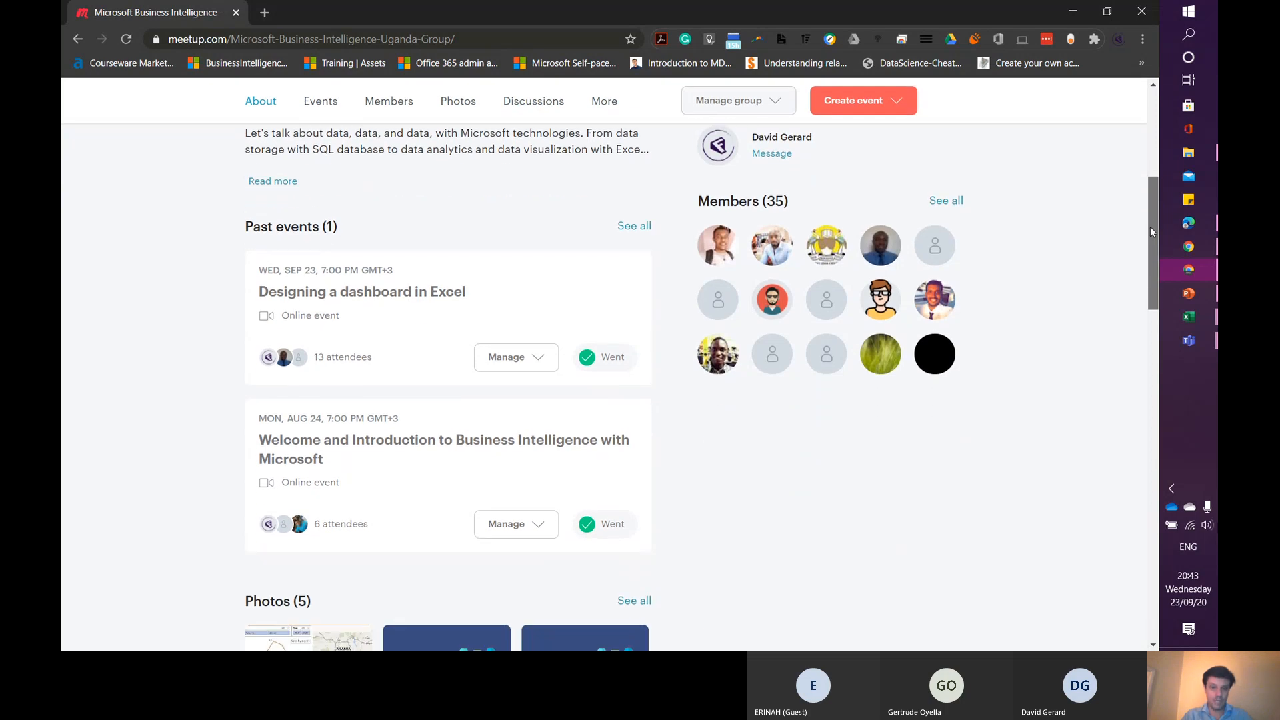
left_click_drag(1150, 231, 1133, 129)
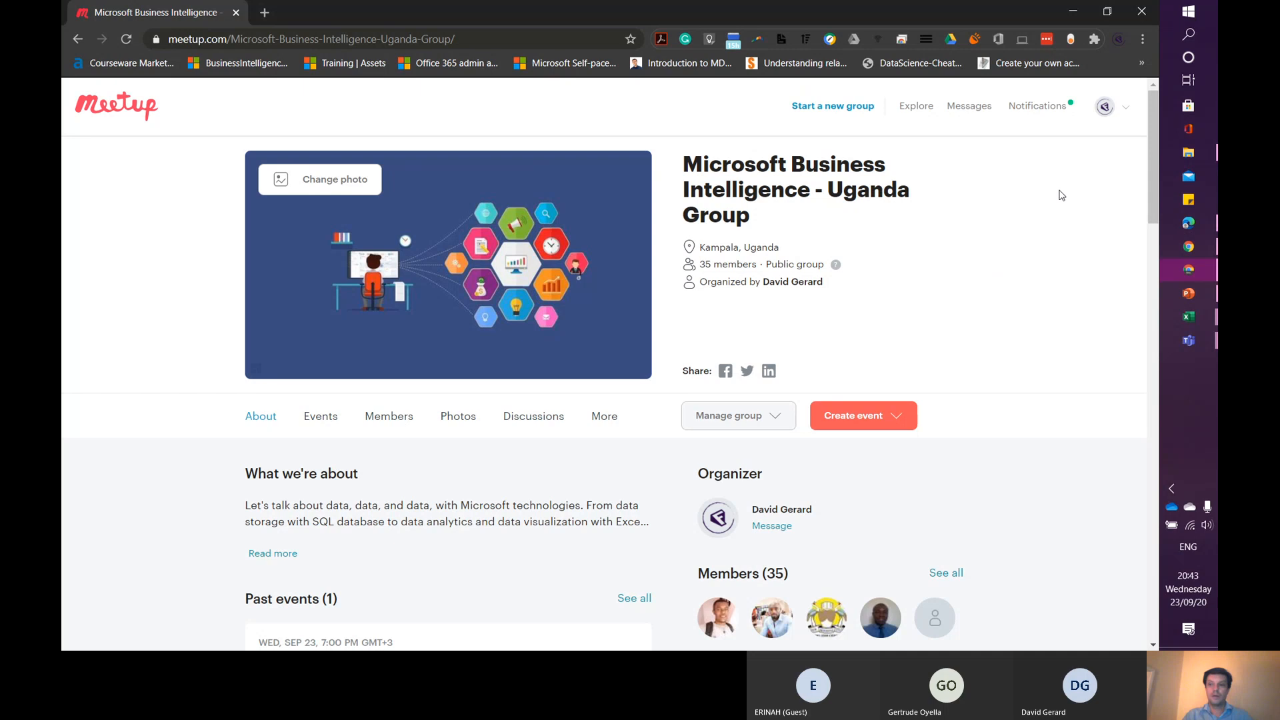
- Switch to Teams and end the meeting for everyone
left_click(1190, 345)
left_click(1048, 335)
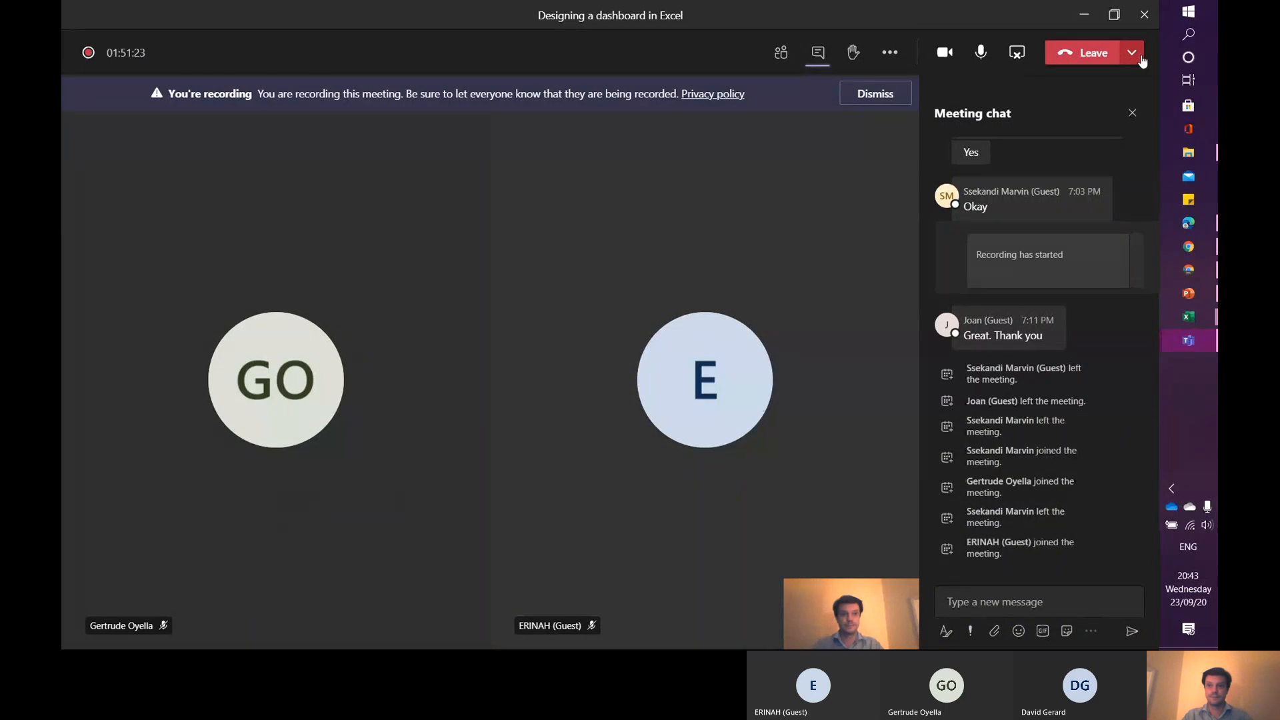
left_click(1131, 52)
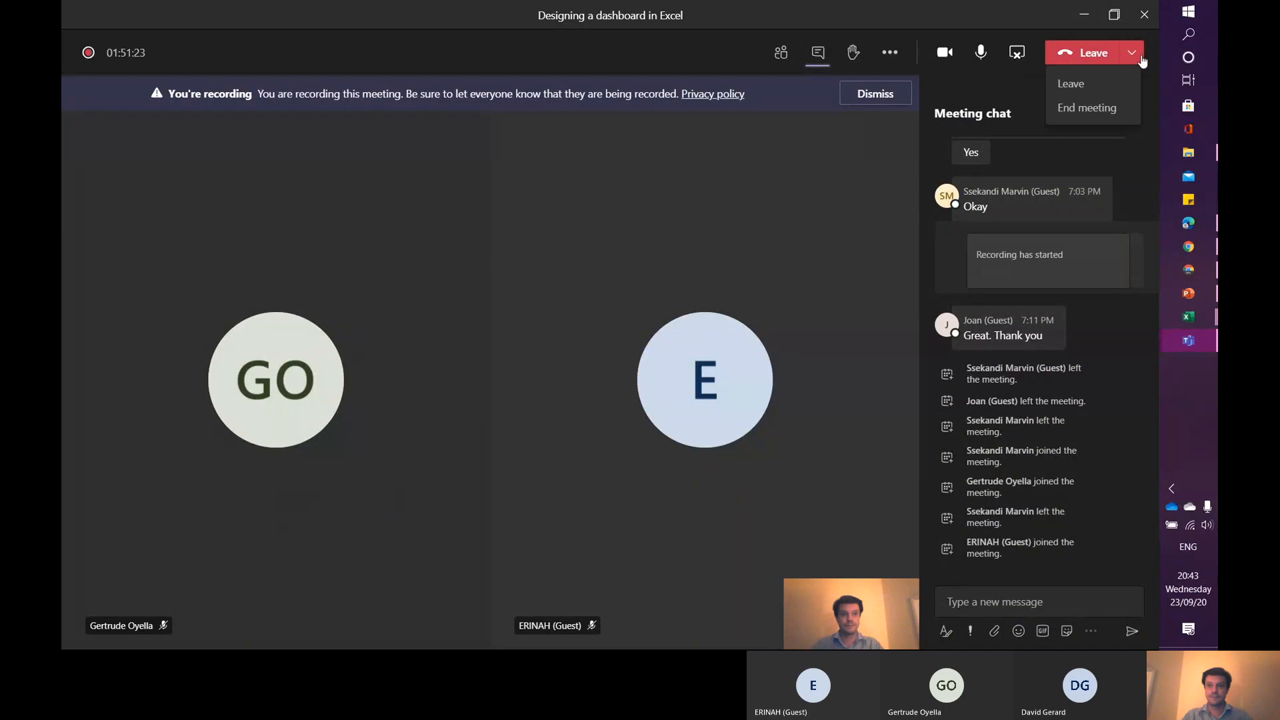
left_click(1083, 108)
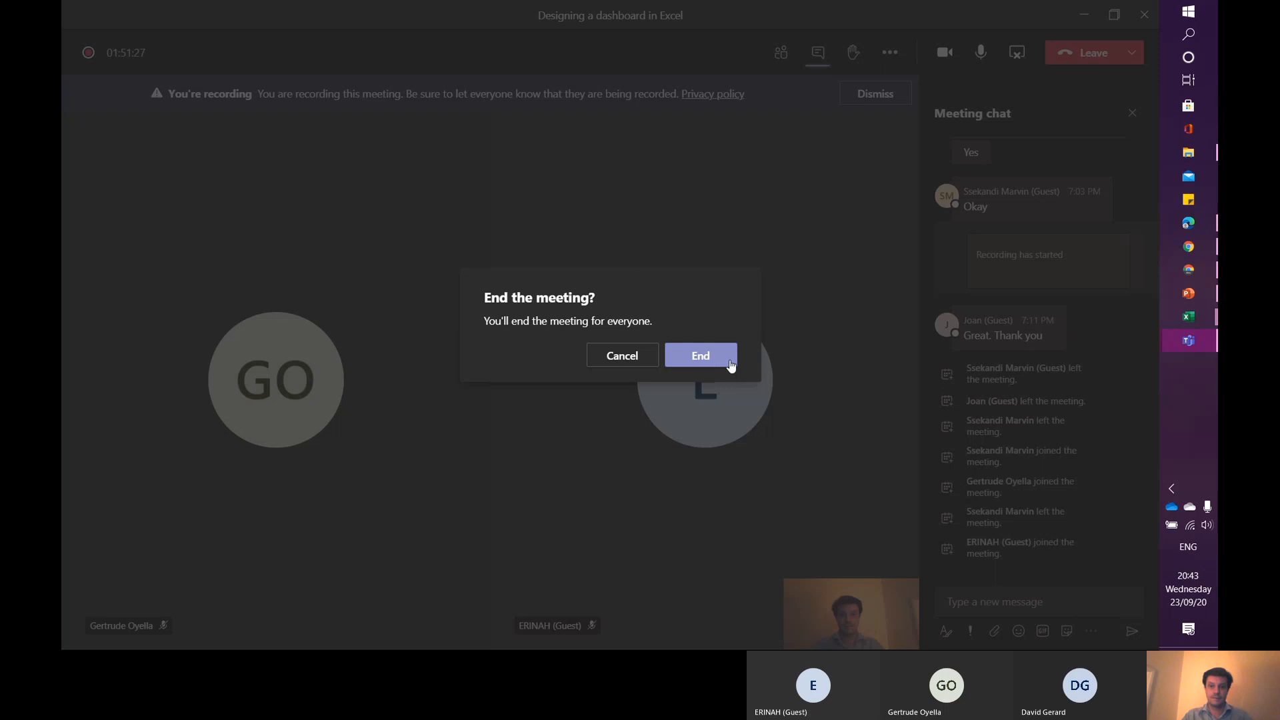
left_click(702, 356)
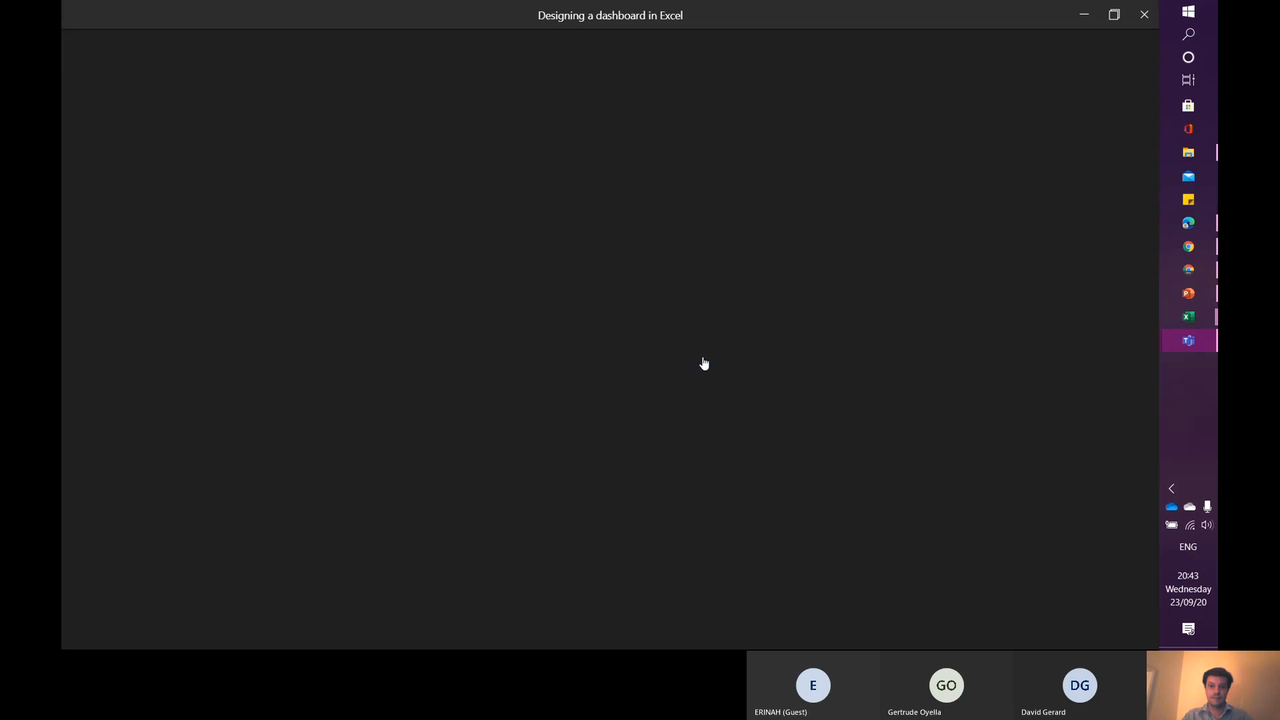